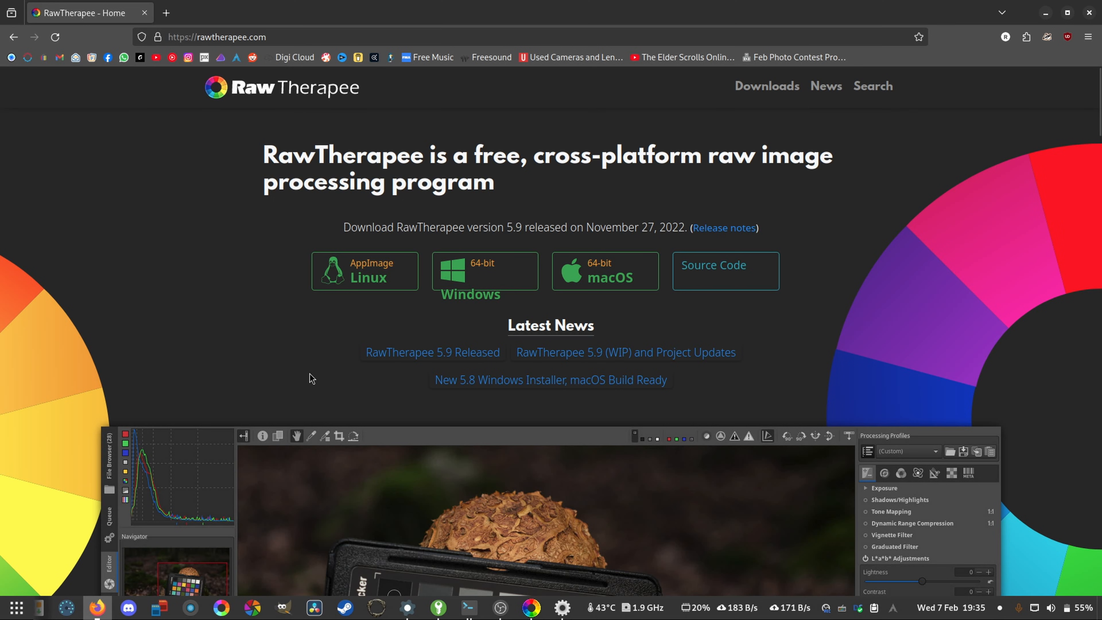
scroll(633, 384, down, 3)
scroll(632, 386, up, 3)
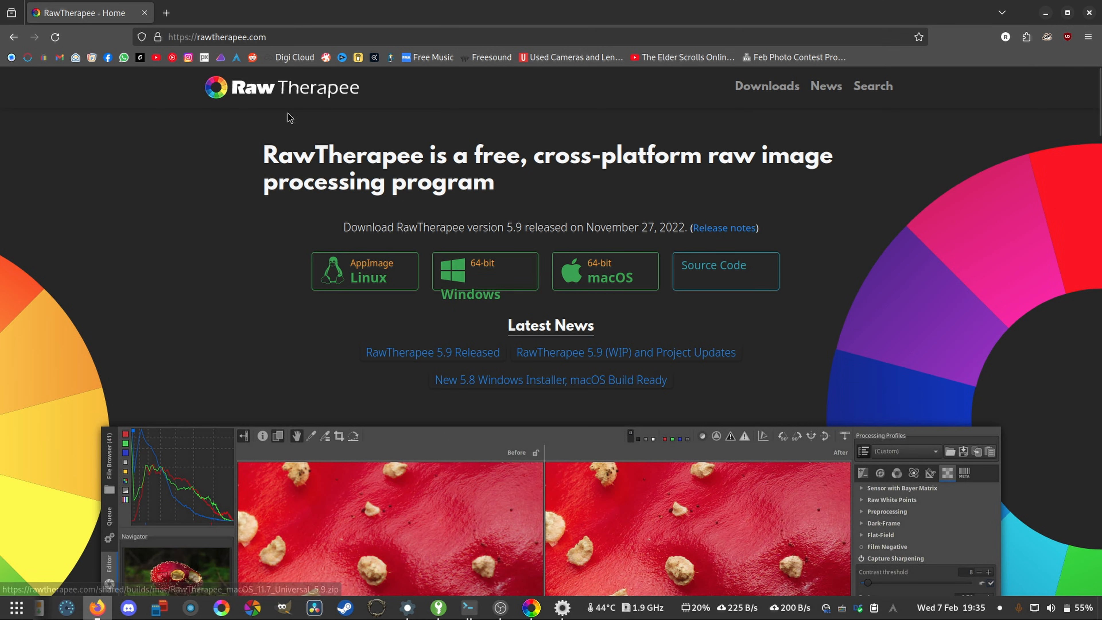
click(282, 37)
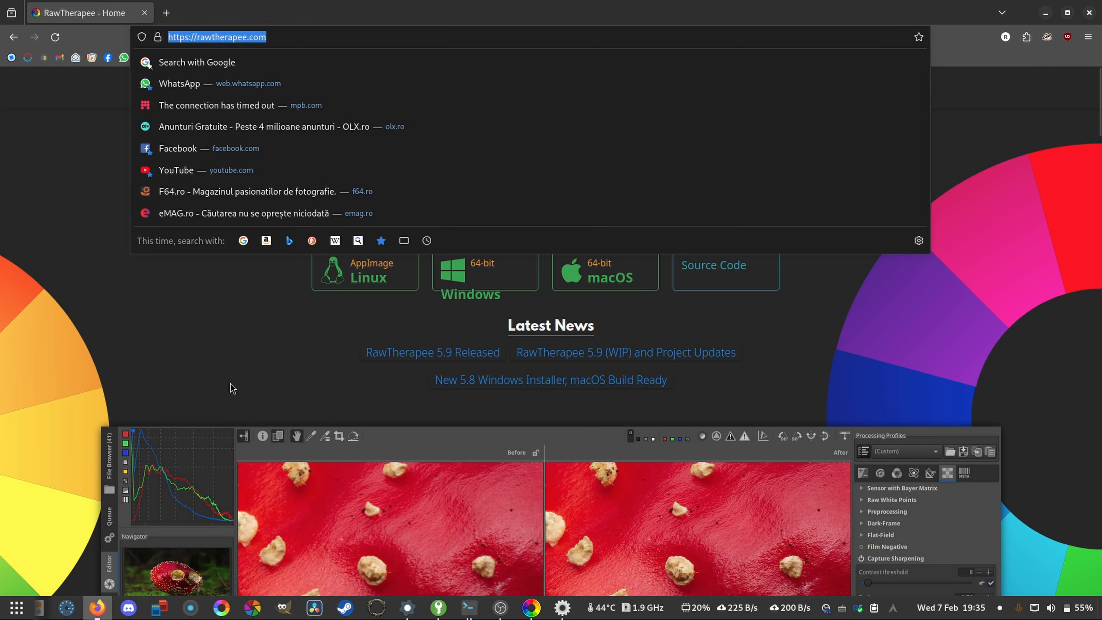
click(221, 376)
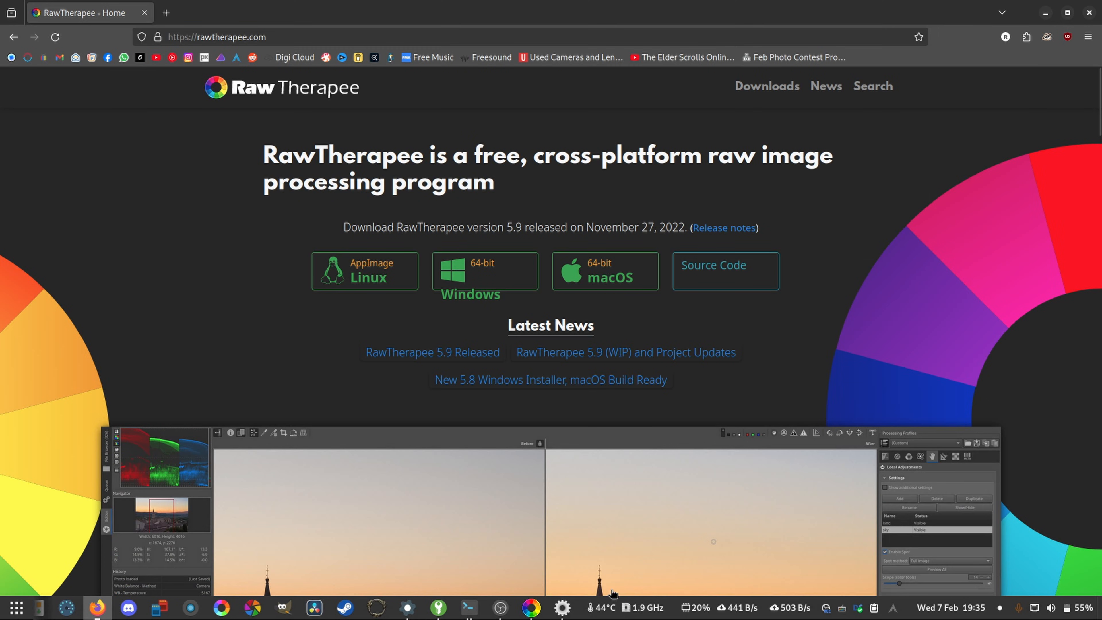
- Switch to RawTherapee and open the rt tut folder from the saved places
click(531, 607)
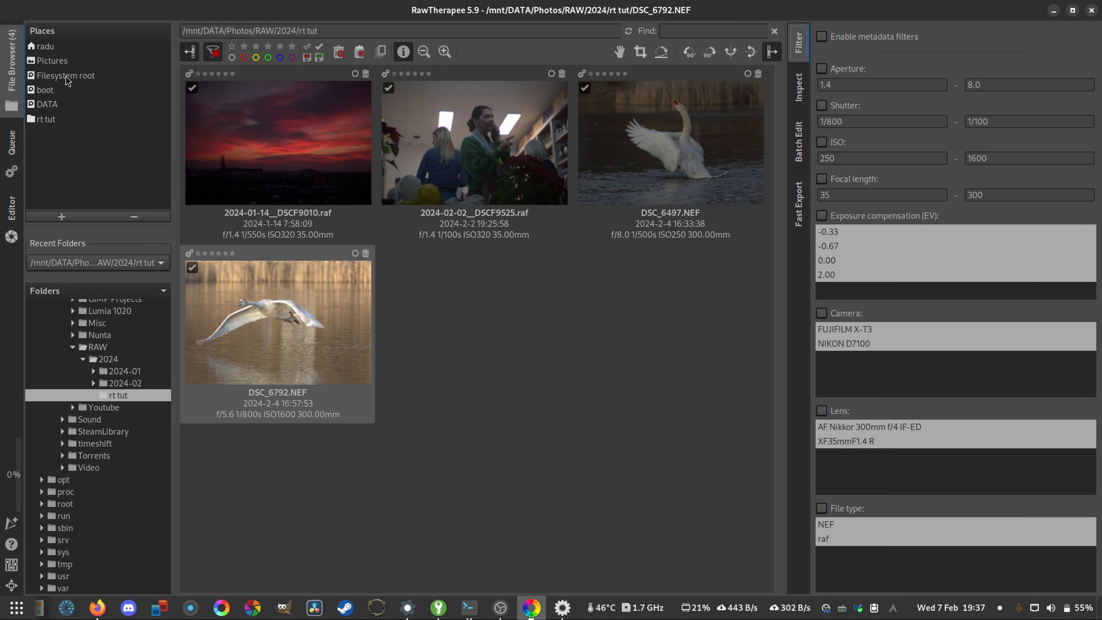
click(72, 120)
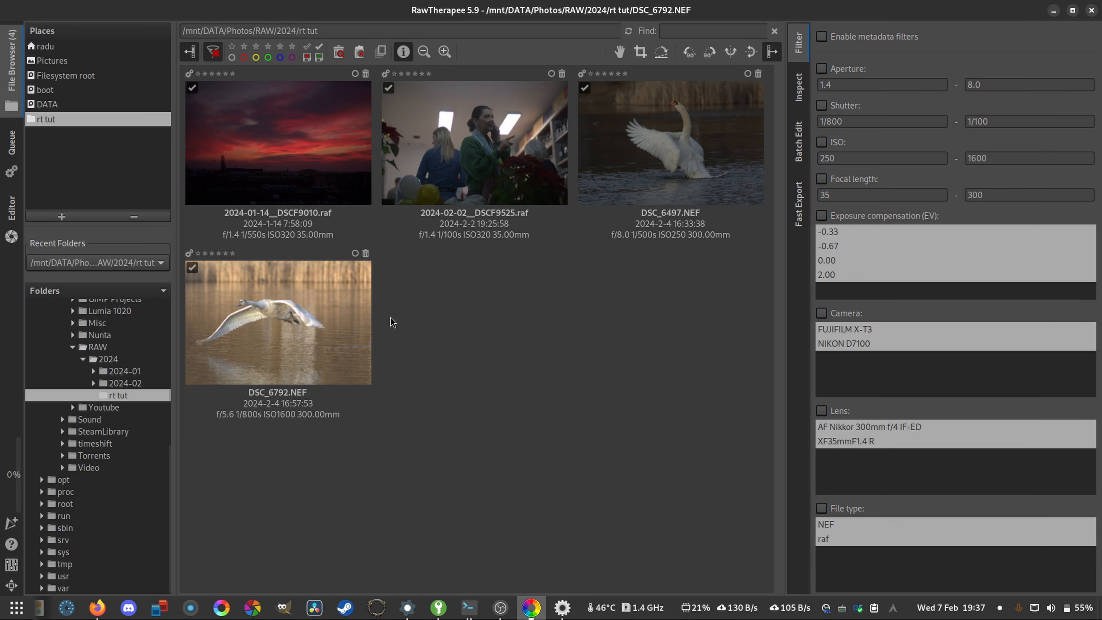
- Remove the rt tut folder from the saved places and add it back
click(61, 217)
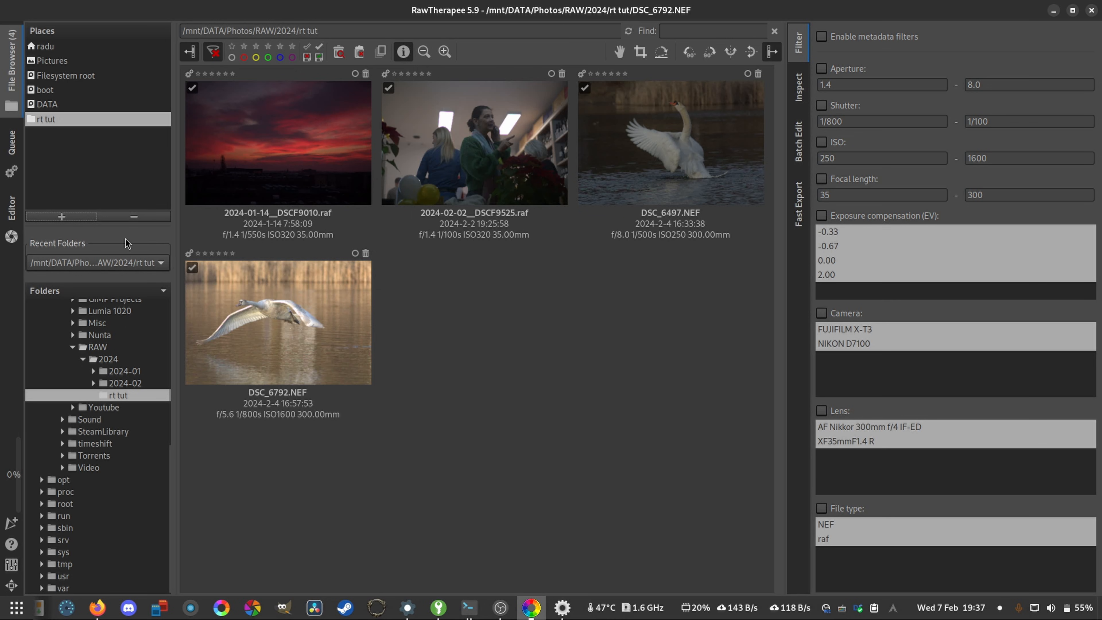
click(134, 216)
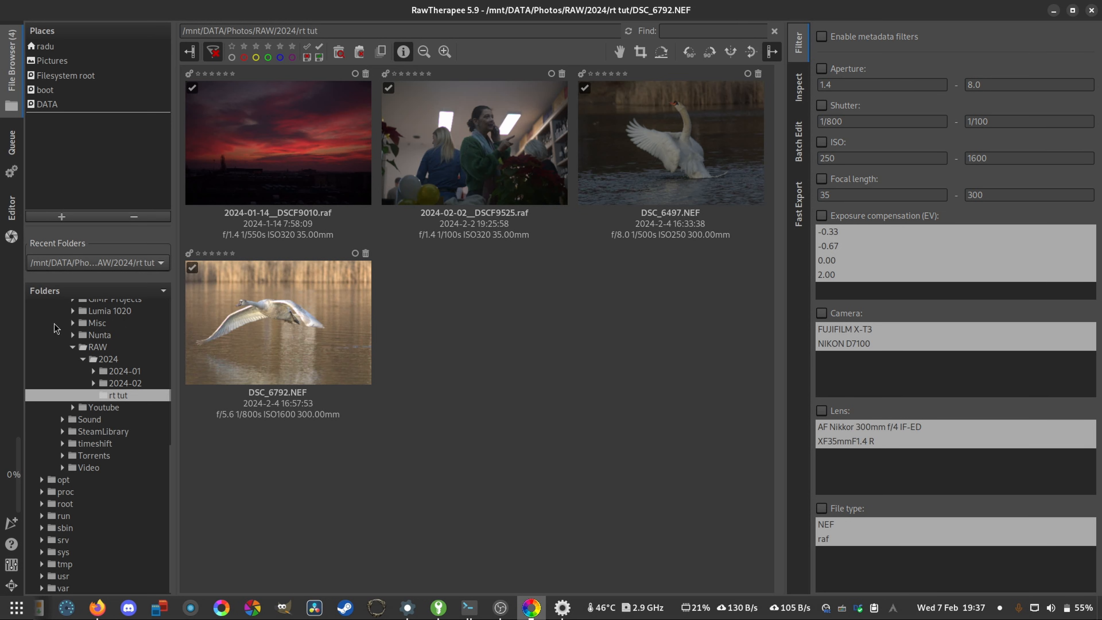
click(71, 219)
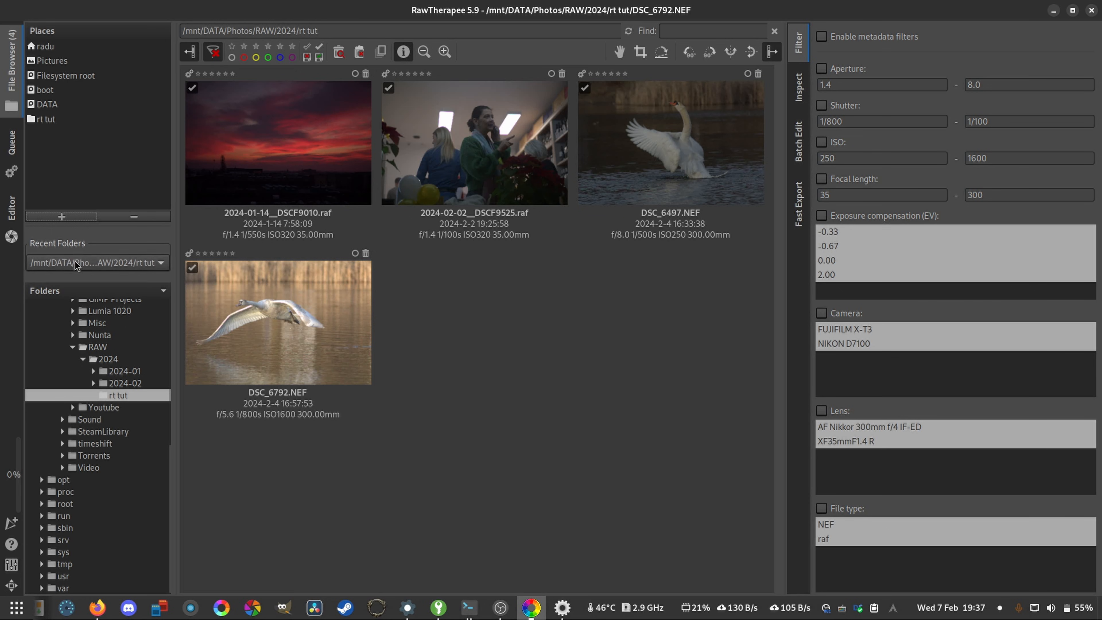
- Choose /mnt/DATA/Photos/RAW/2024/rt tut from the recent folders and collapse the Photos folder in the folder tree
click(136, 264)
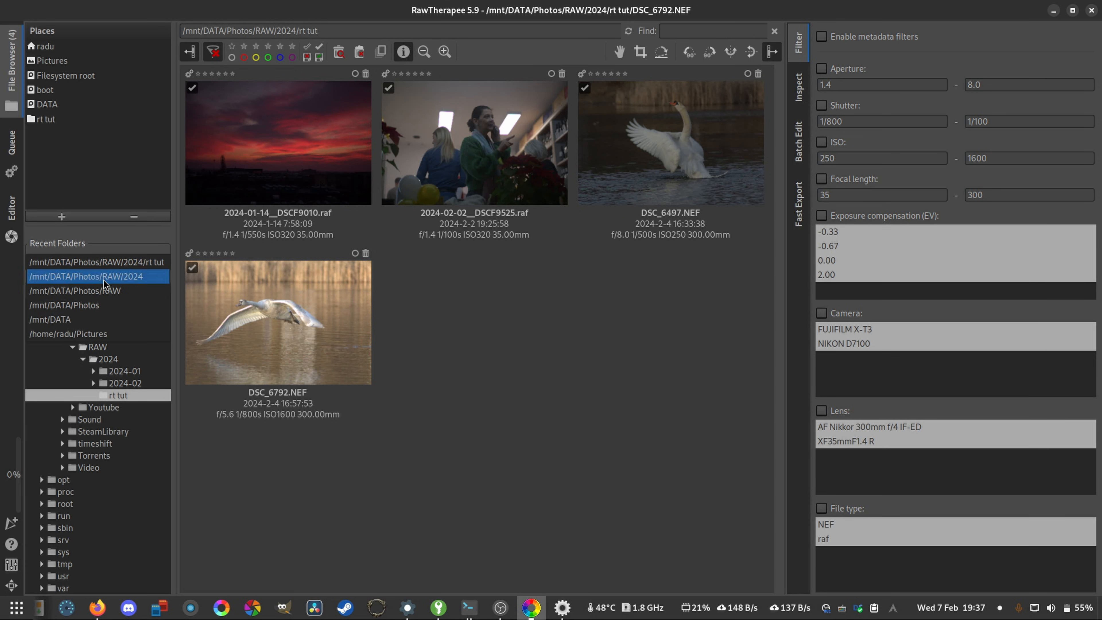
click(104, 261)
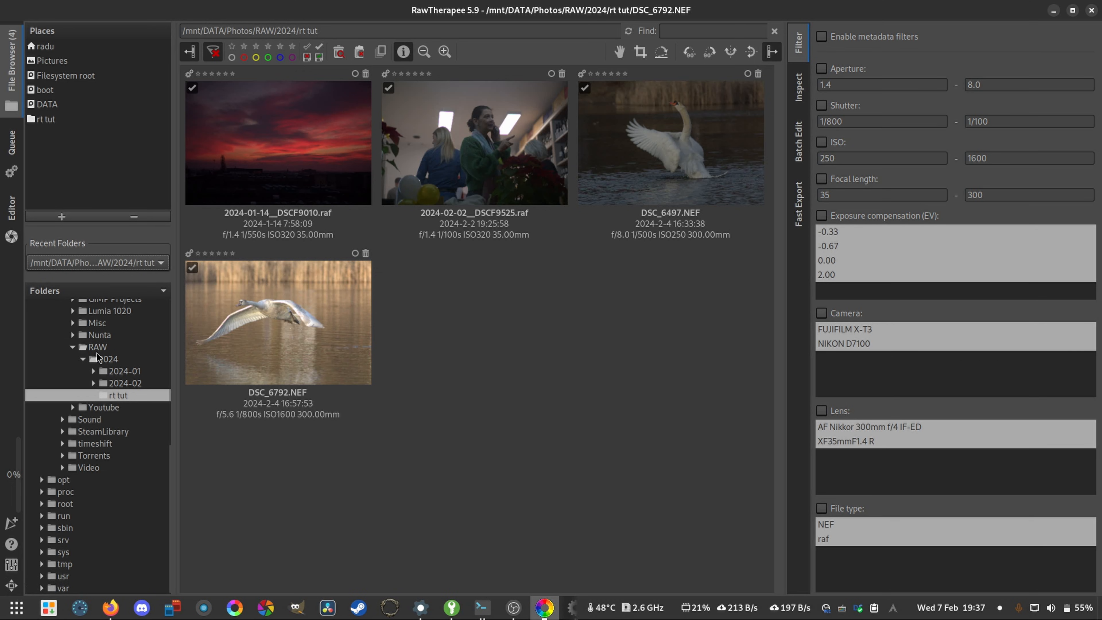
scroll(104, 469, up, 5)
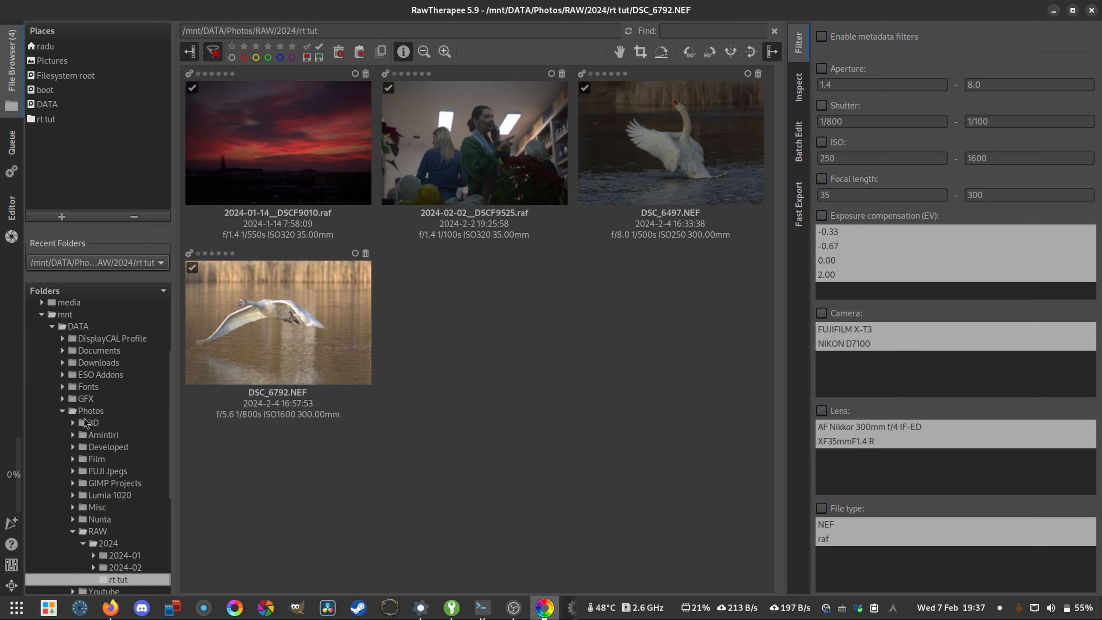
click(63, 411)
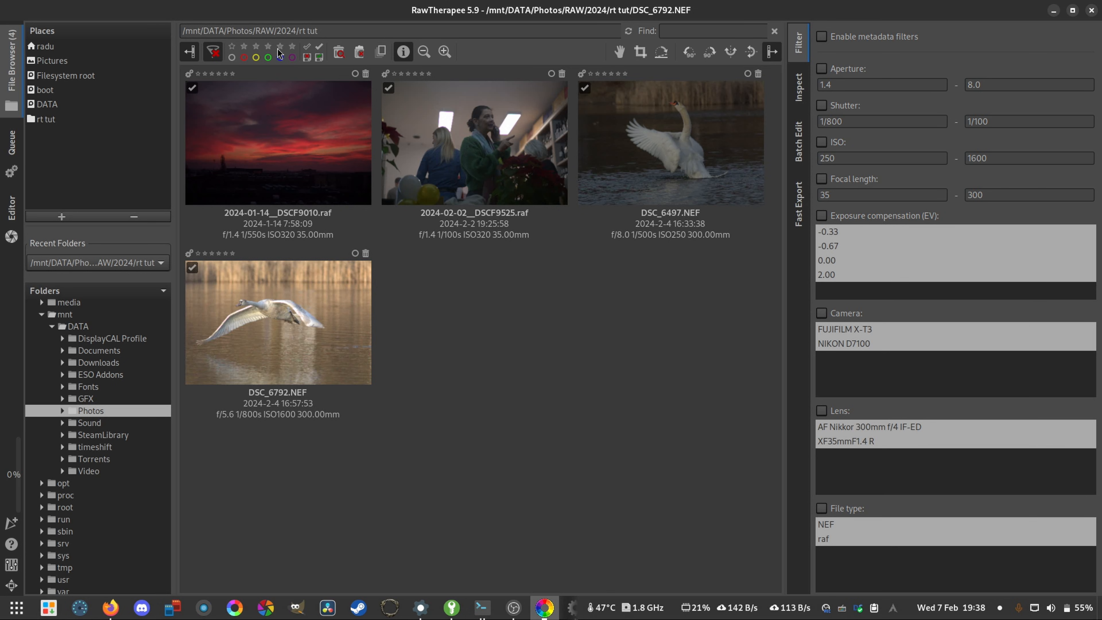
- Hide the places and folder browsing area and the metadata filter area, and bring both back
click(772, 53)
click(194, 53)
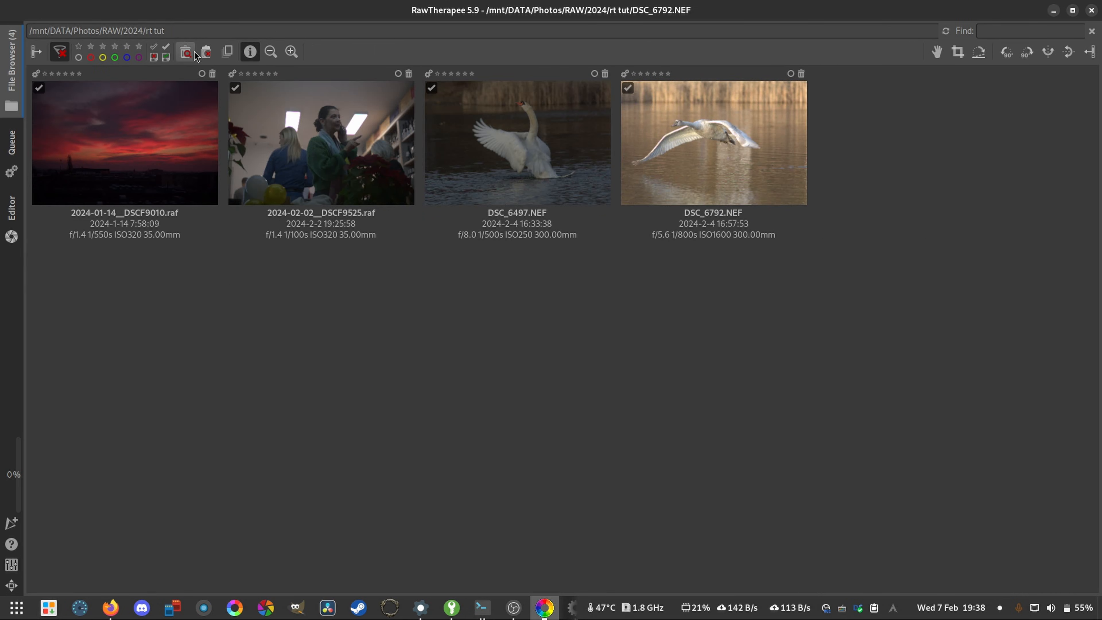
click(38, 51)
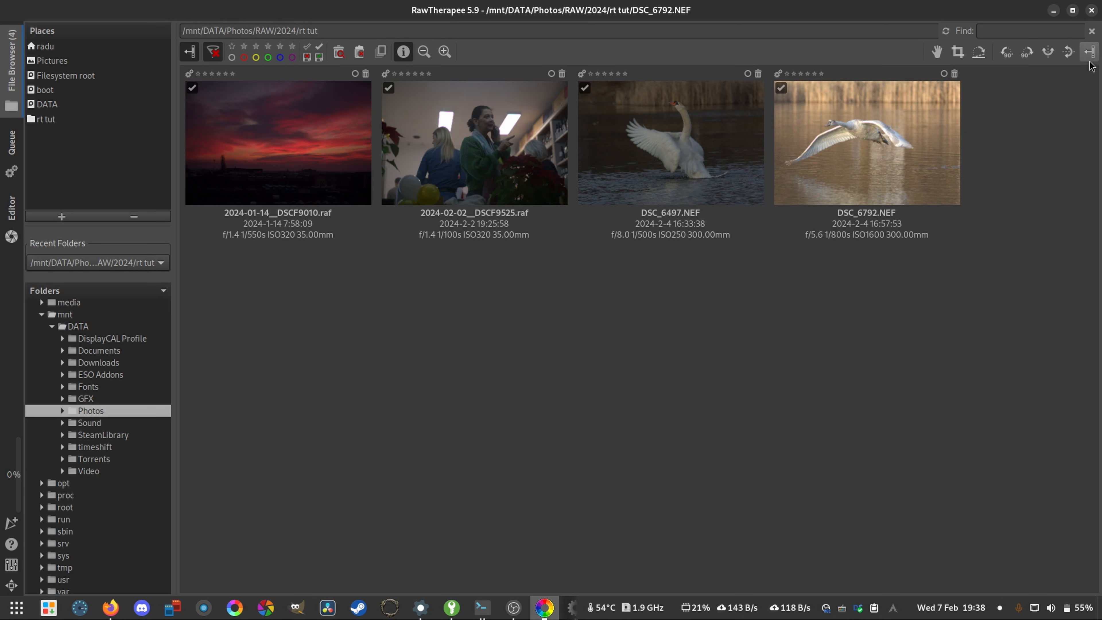
click(1089, 51)
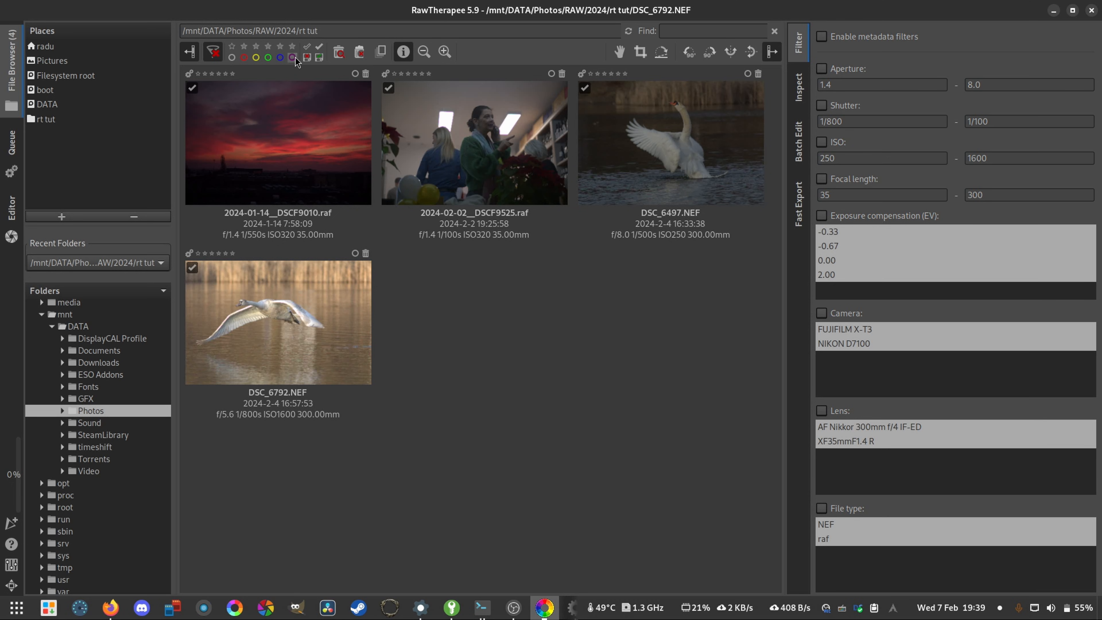
- Give 2024-01-14__DSCF9010.raf a green colour label and 2024-02-02__DSCF9525.raf a red one
right_click(287, 132)
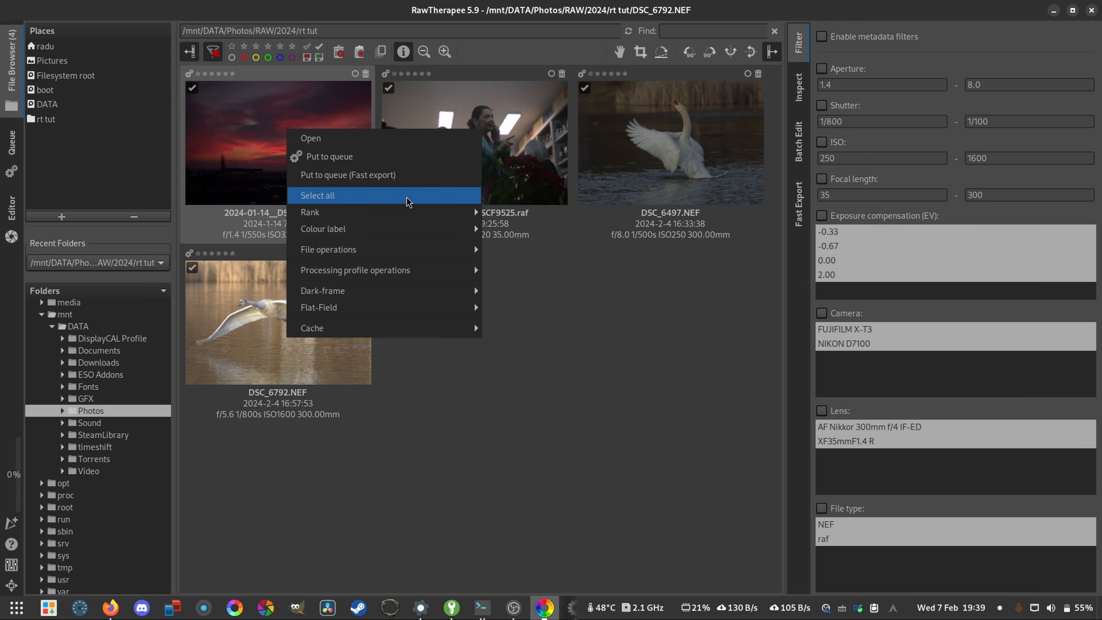
mouse_move(423, 228)
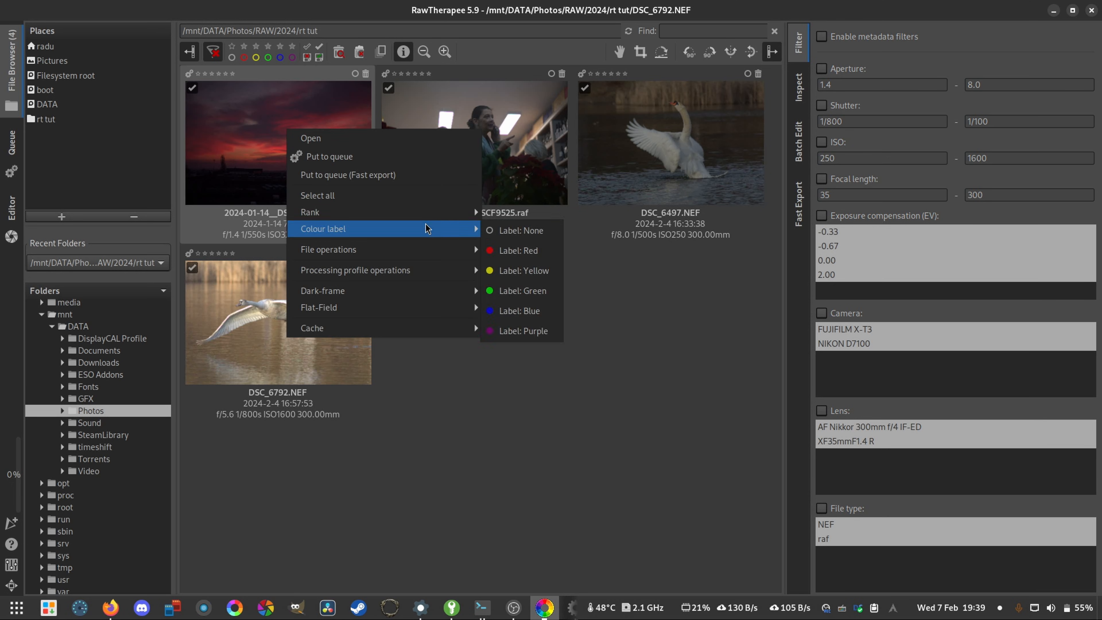
click(530, 292)
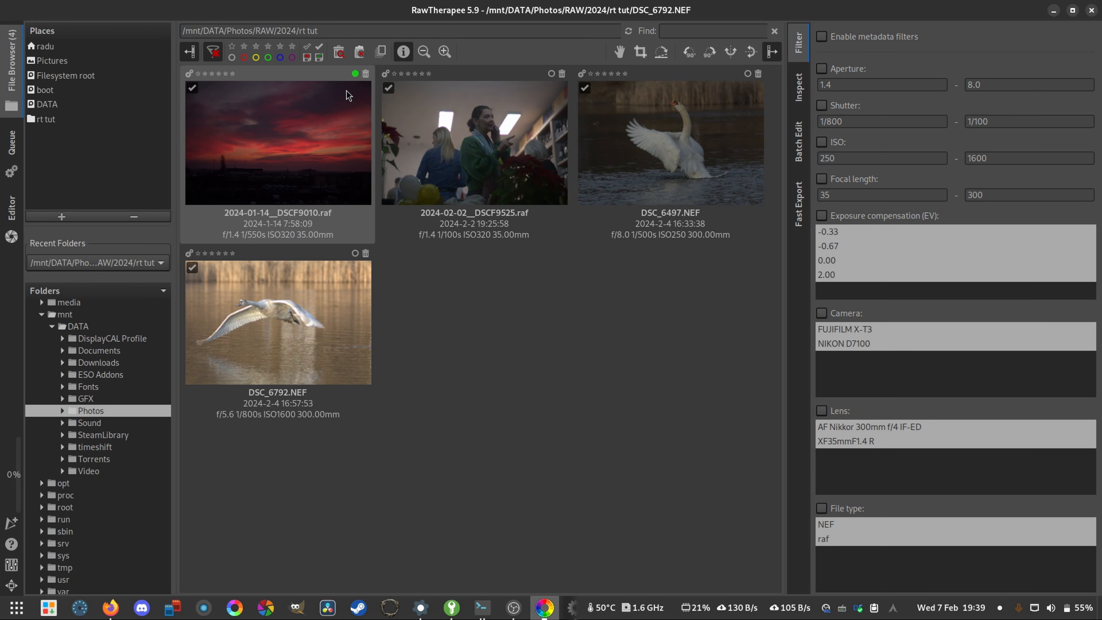
right_click(517, 125)
mouse_move(585, 217)
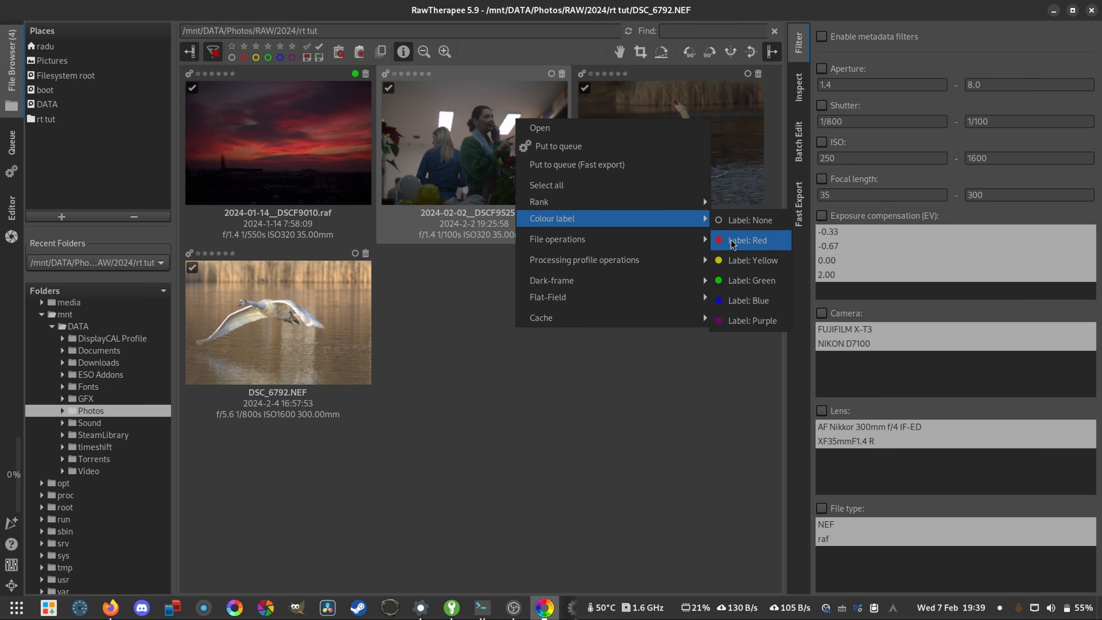
click(737, 245)
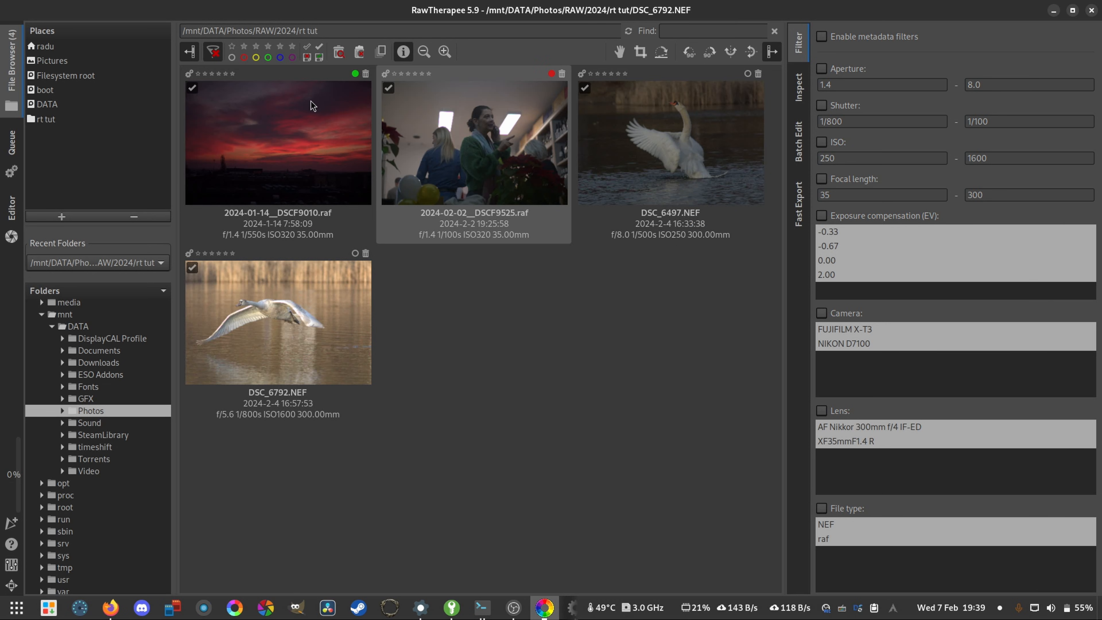
- Filter the thumbnails by the red label and by the green label, turning each filter off again
click(244, 59)
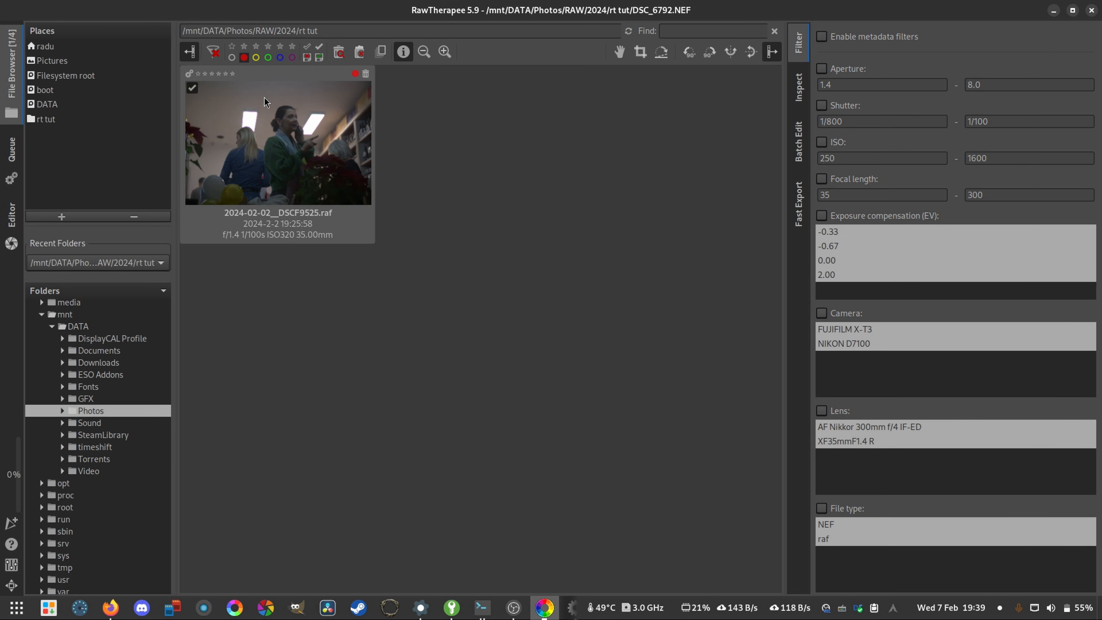
click(244, 58)
click(268, 58)
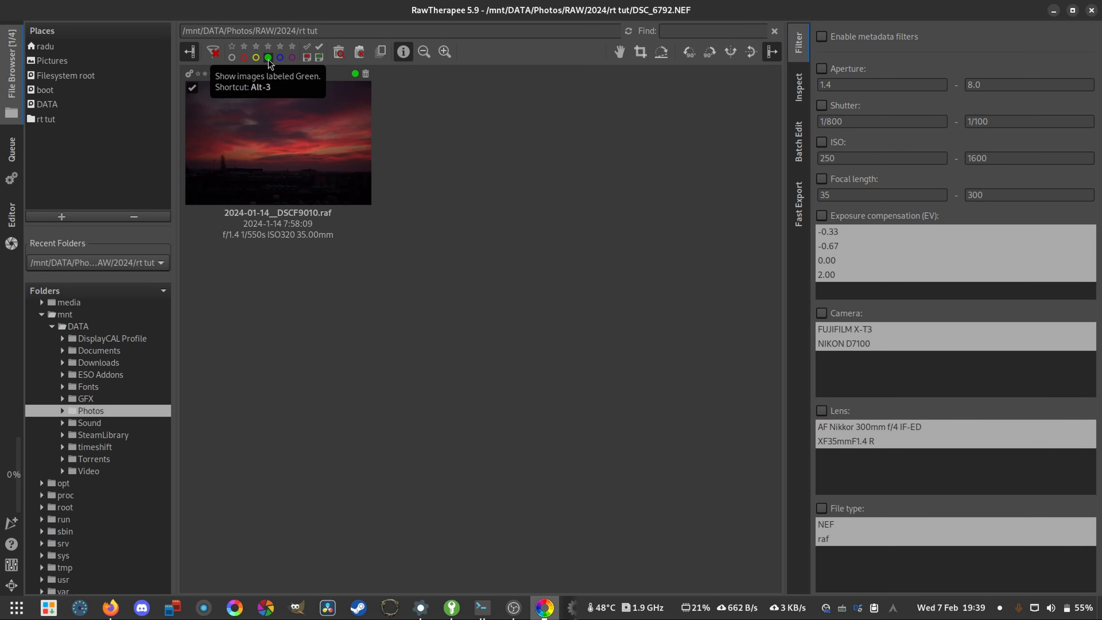
click(268, 57)
- Reset the colour labels of 2024-01-14__DSCF9010.raf and 2024-02-02__DSCF9525.raf to None
right_click(305, 123)
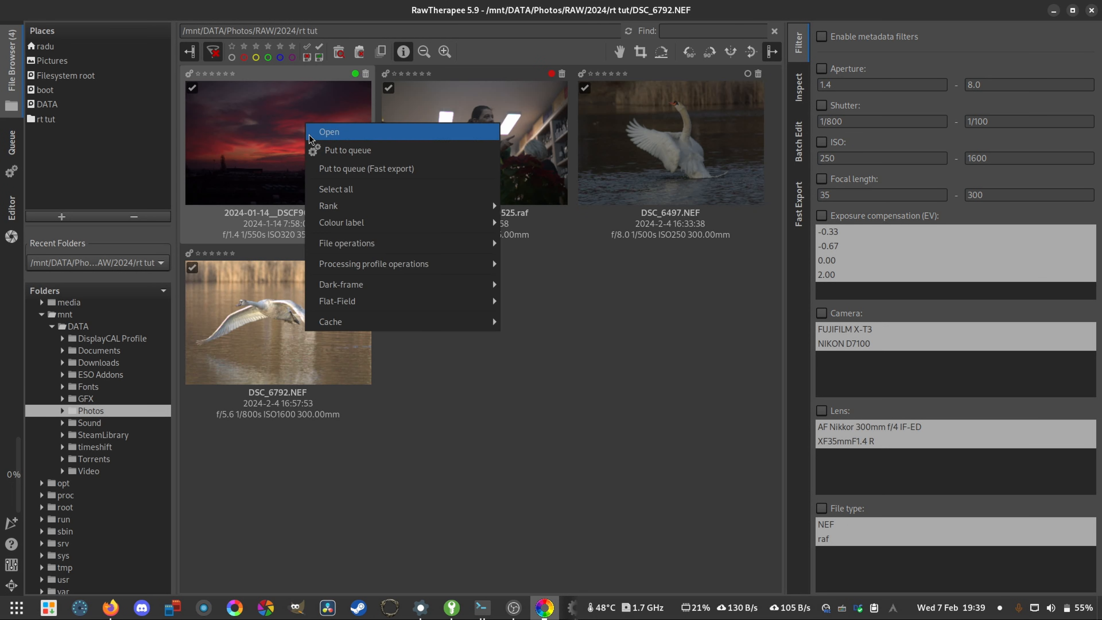
mouse_move(395, 223)
click(520, 222)
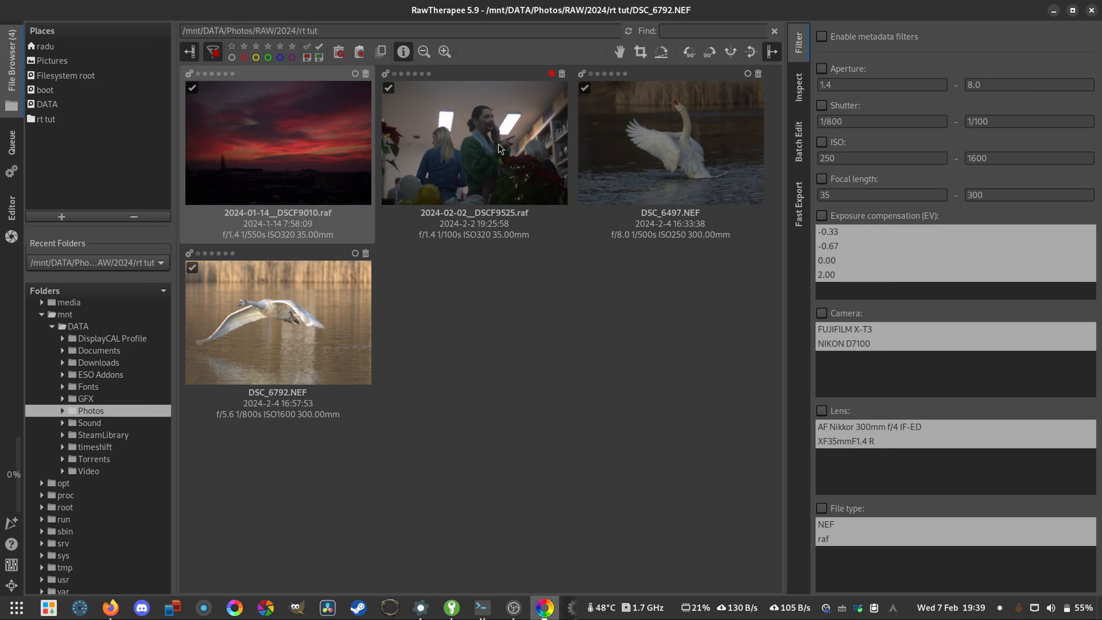
right_click(475, 125)
mouse_move(588, 223)
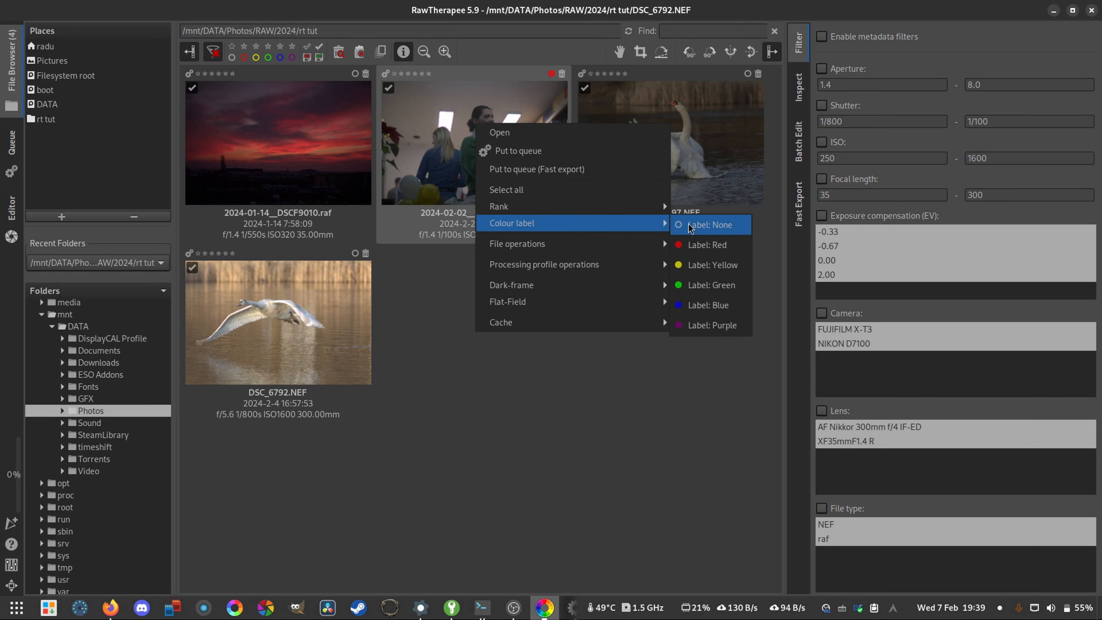
click(674, 226)
- Rank the red sunset photo 2024-01-14__DSCF9010.raf with three stars
click(223, 141)
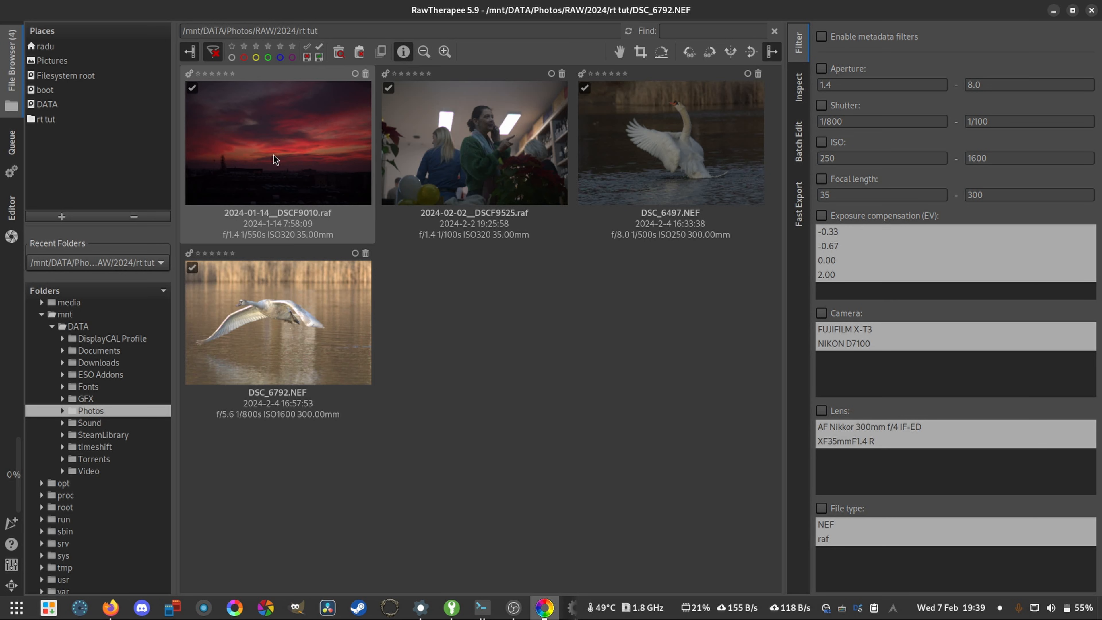
right_click(264, 139)
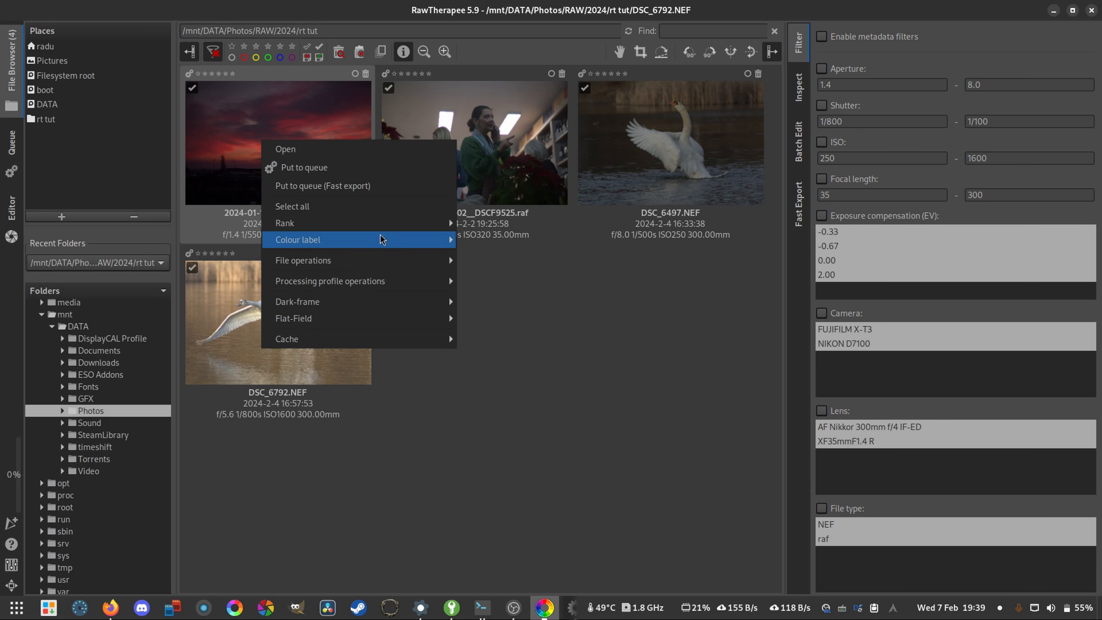
mouse_move(436, 222)
click(511, 276)
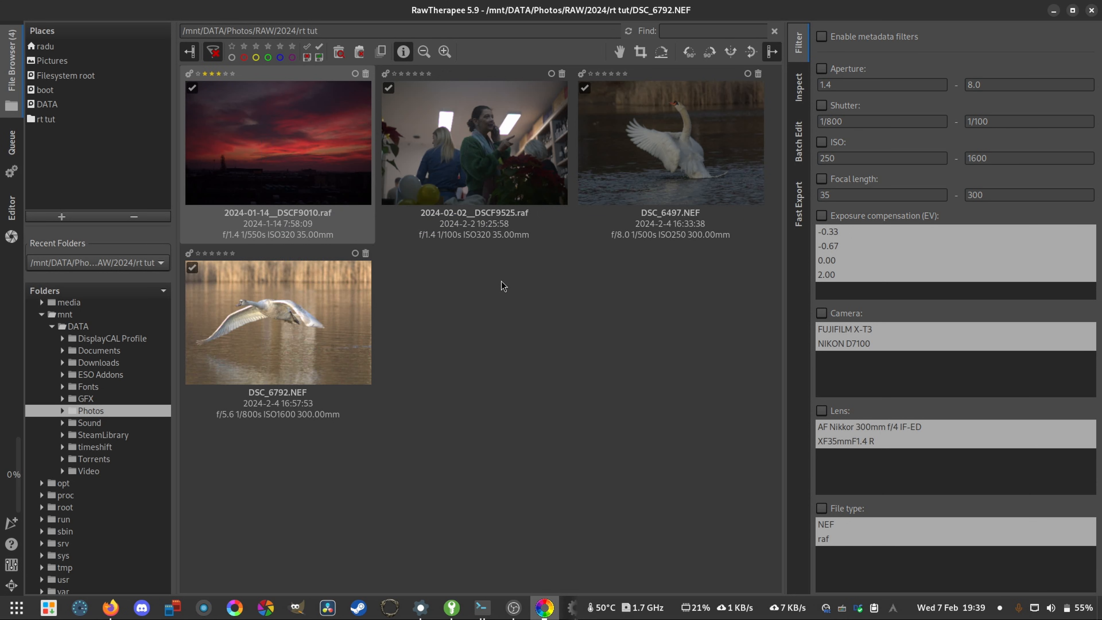
- Rank 2024-02-02__DSCF9525.raf with five stars and DSC_6497.NEF with one star
right_click(488, 99)
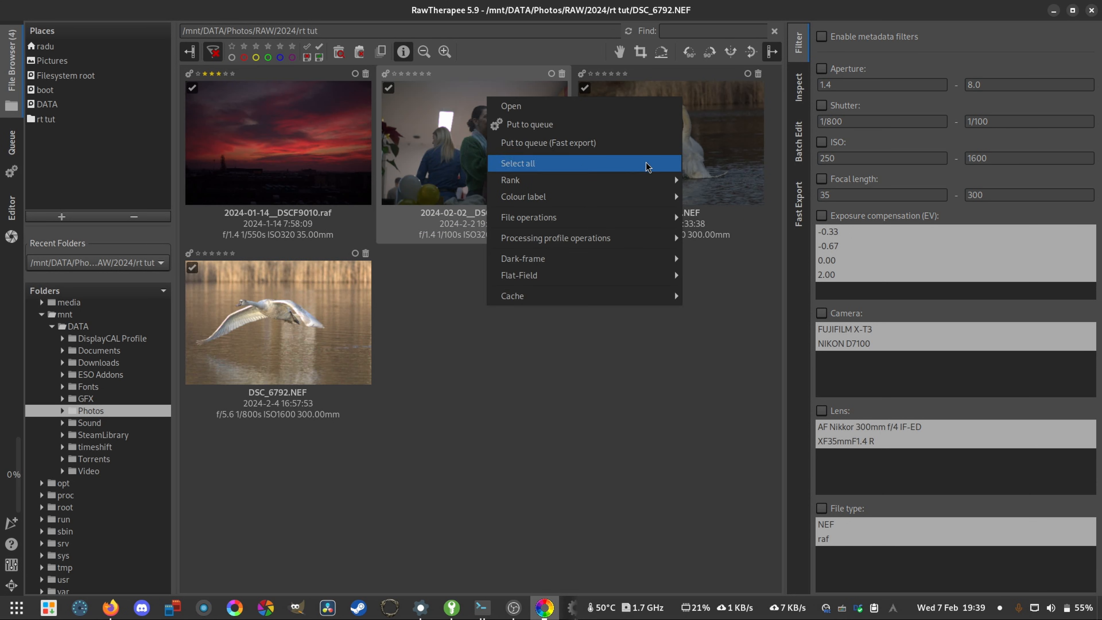
mouse_move(646, 179)
click(742, 264)
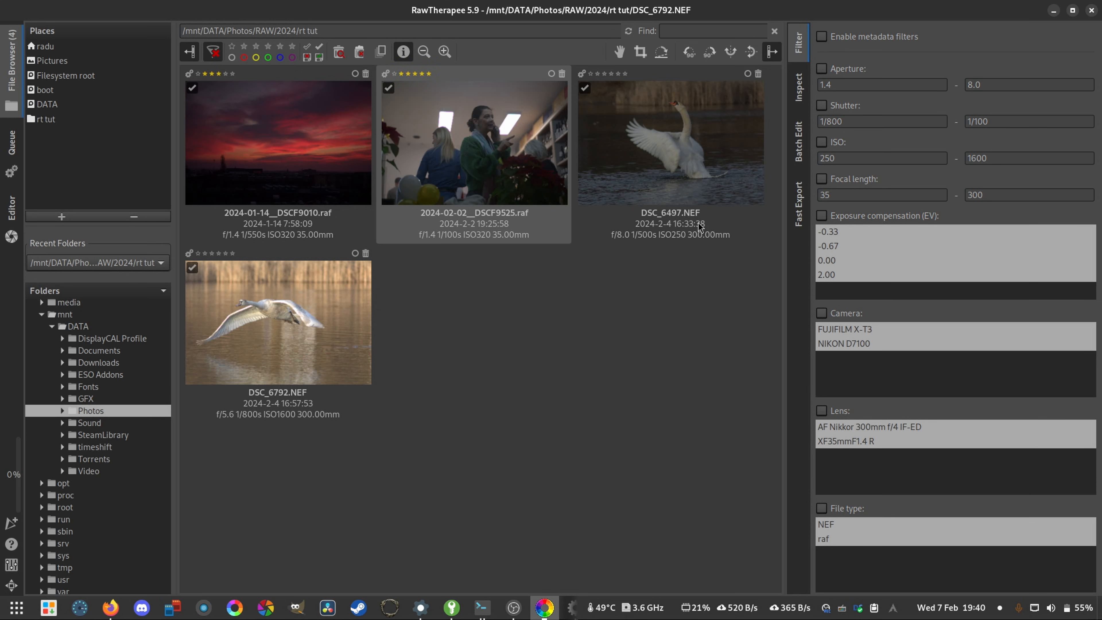
right_click(677, 136)
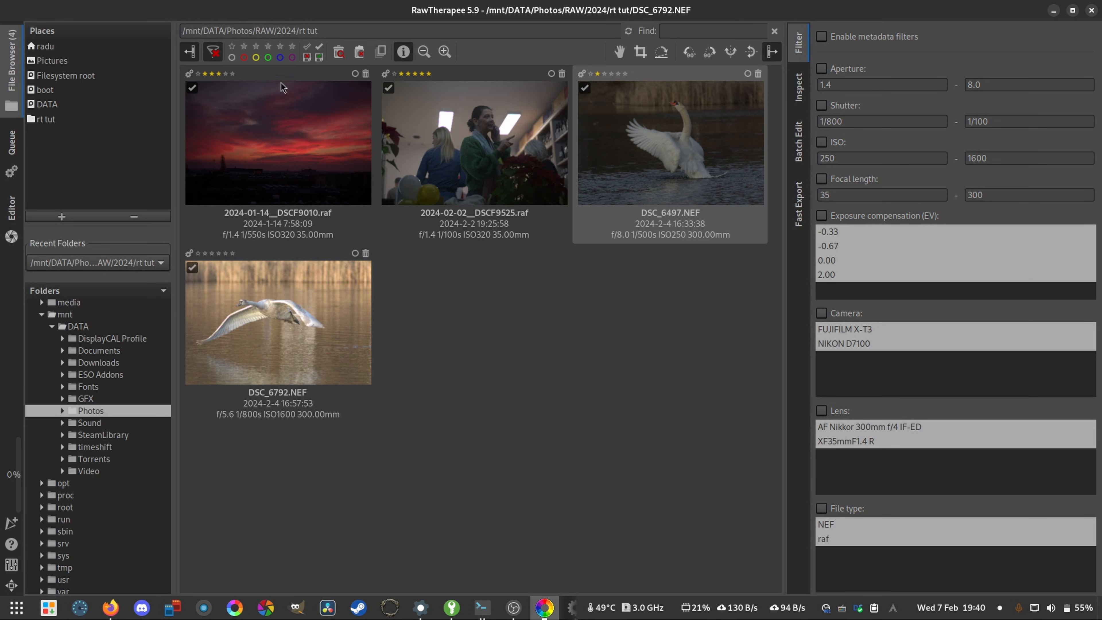
- Filter the thumbnails by a three-star rank, clear that filter, and show only the five-star photos
click(268, 47)
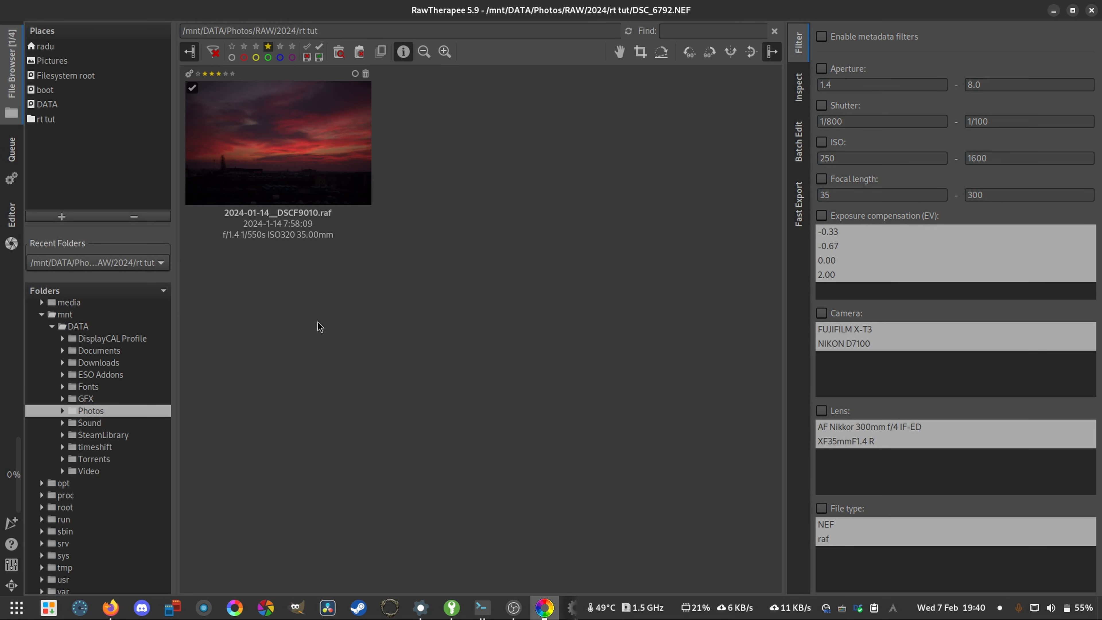
click(211, 53)
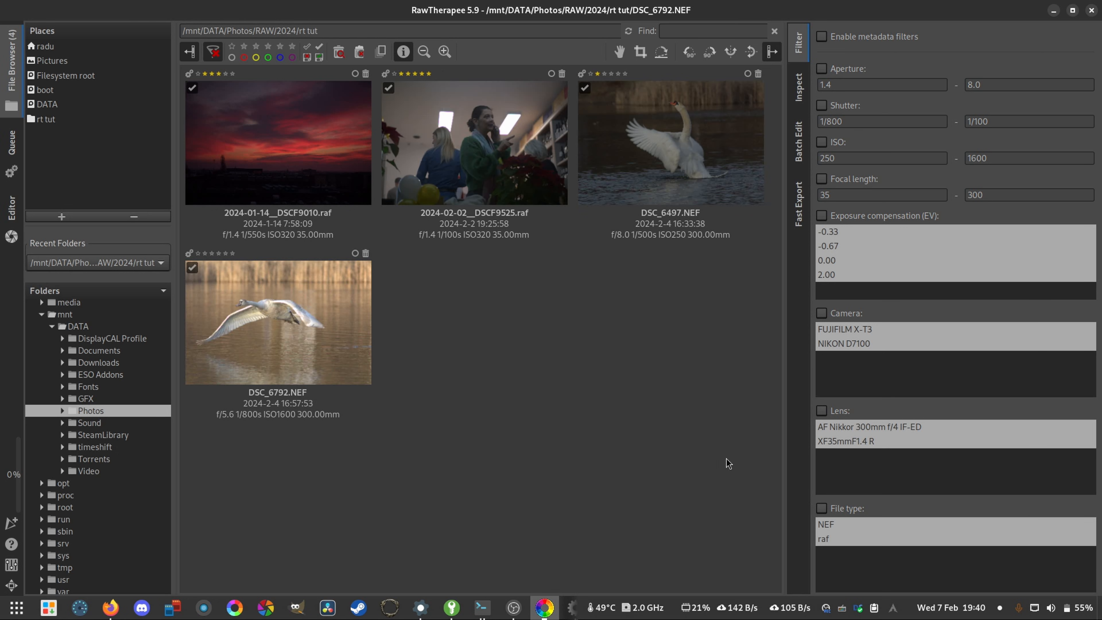
click(444, 128)
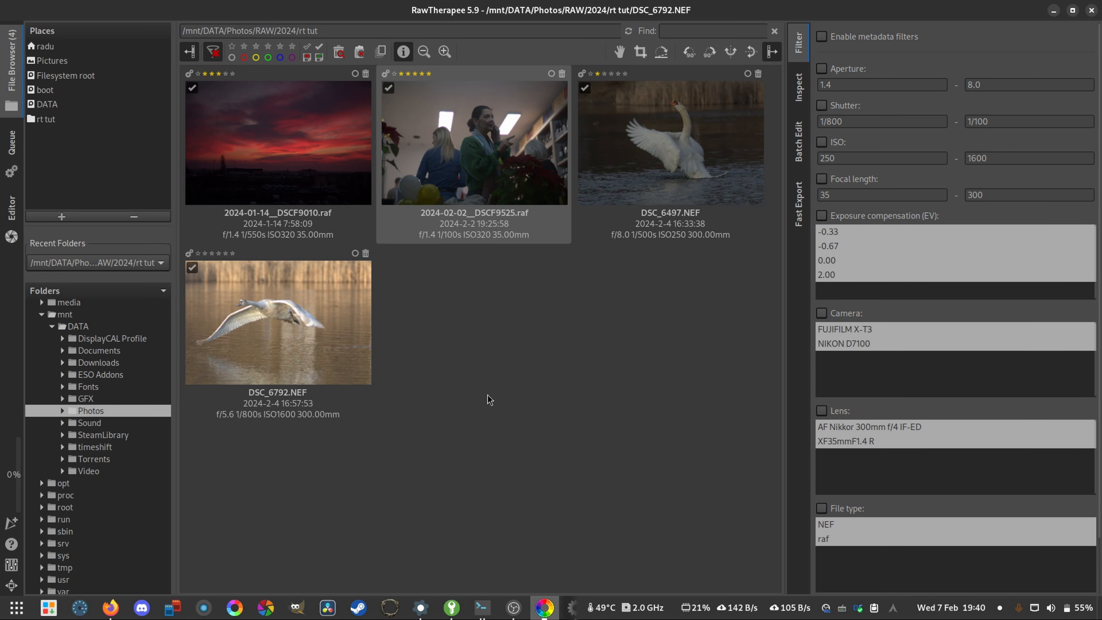
click(292, 46)
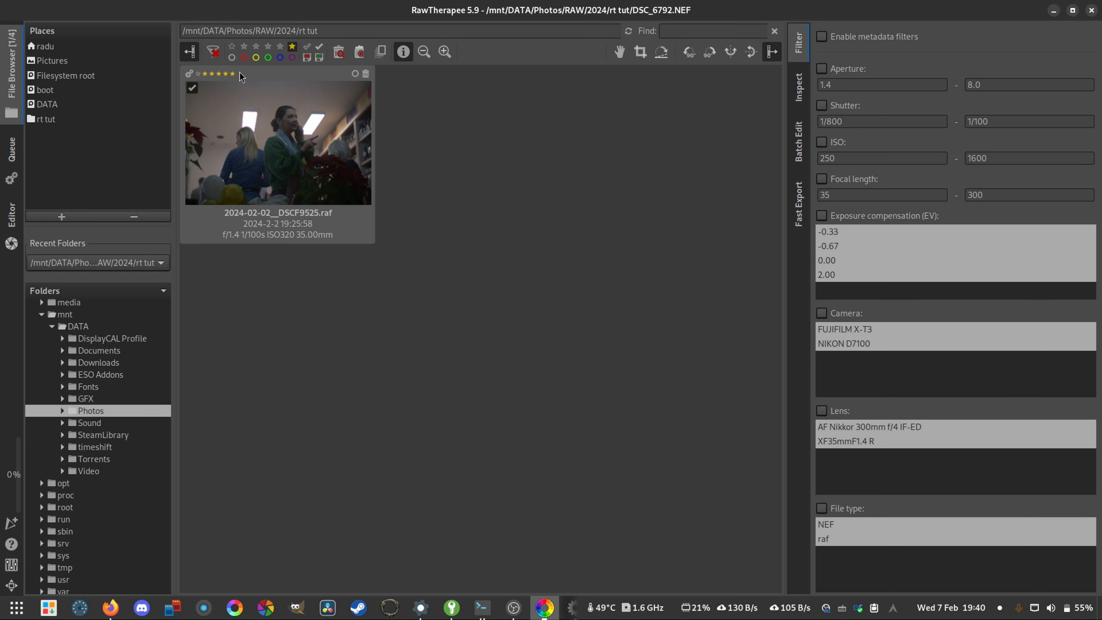
- Clear the rank filter and reset the ranks of 2024-01-14__DSCF9010.raf, 2024-02-02__DSCF9525.raf and DSC_6497.NEF to none
click(214, 54)
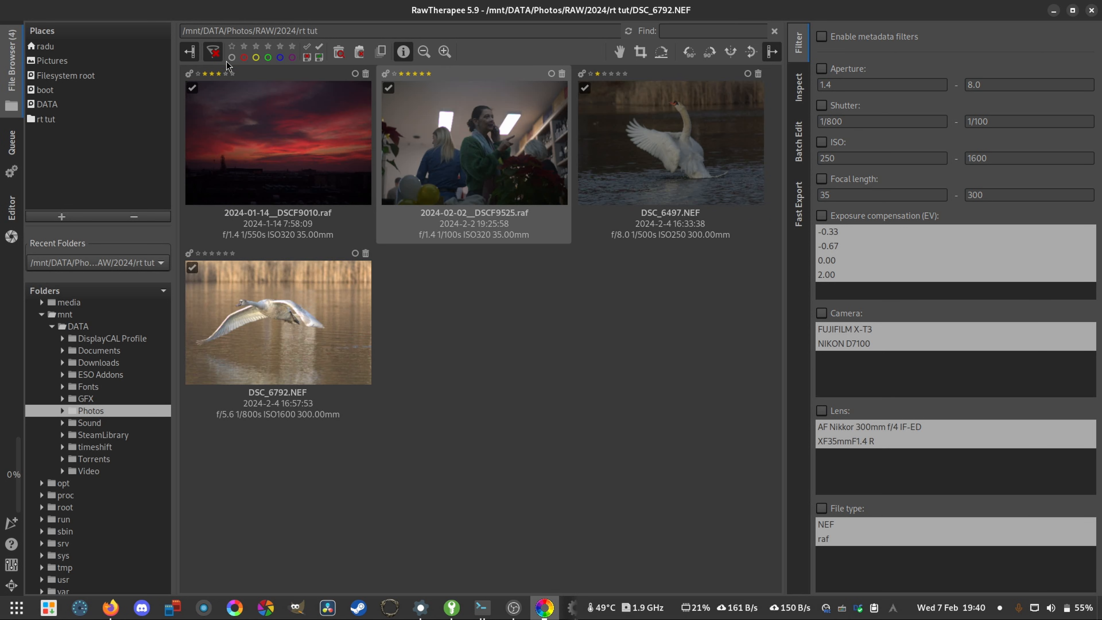
right_click(262, 130)
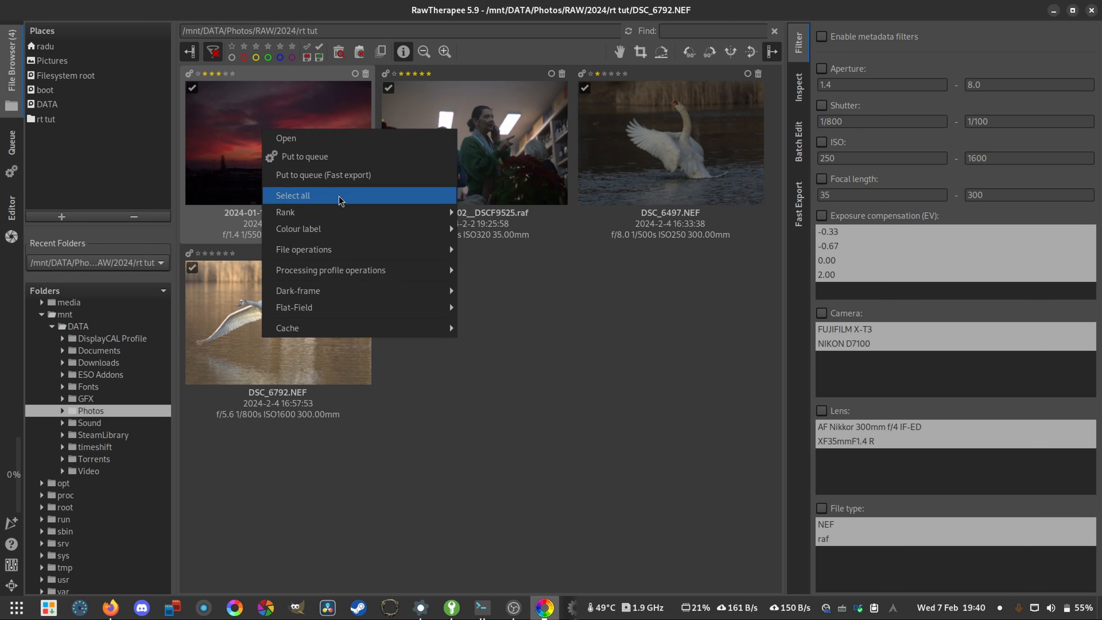
right_click(484, 132)
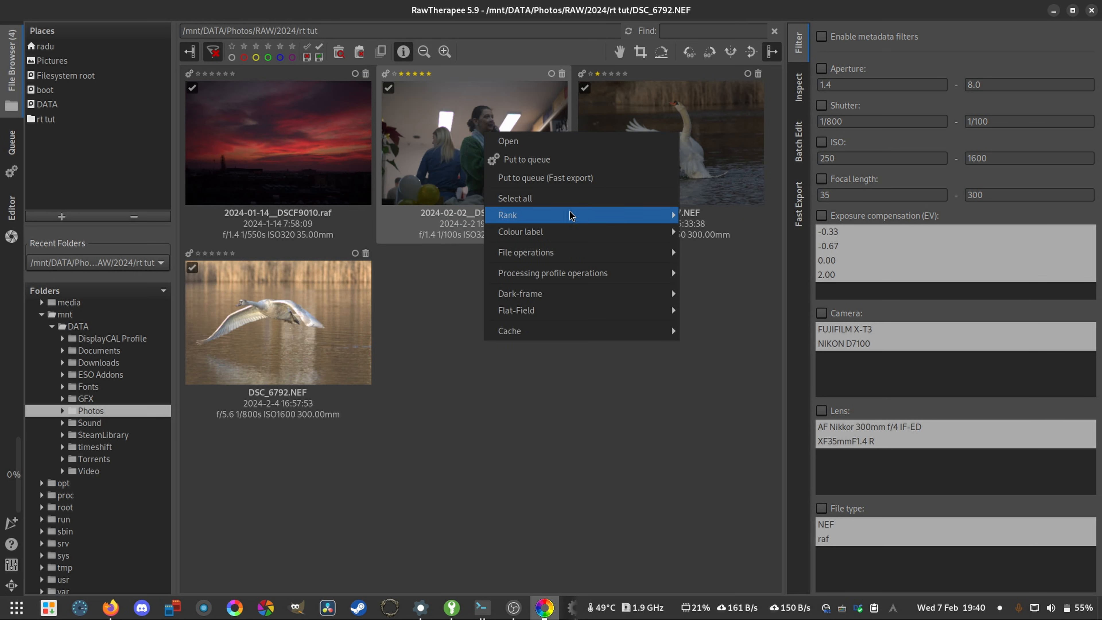
right_click(678, 141)
right_click(677, 141)
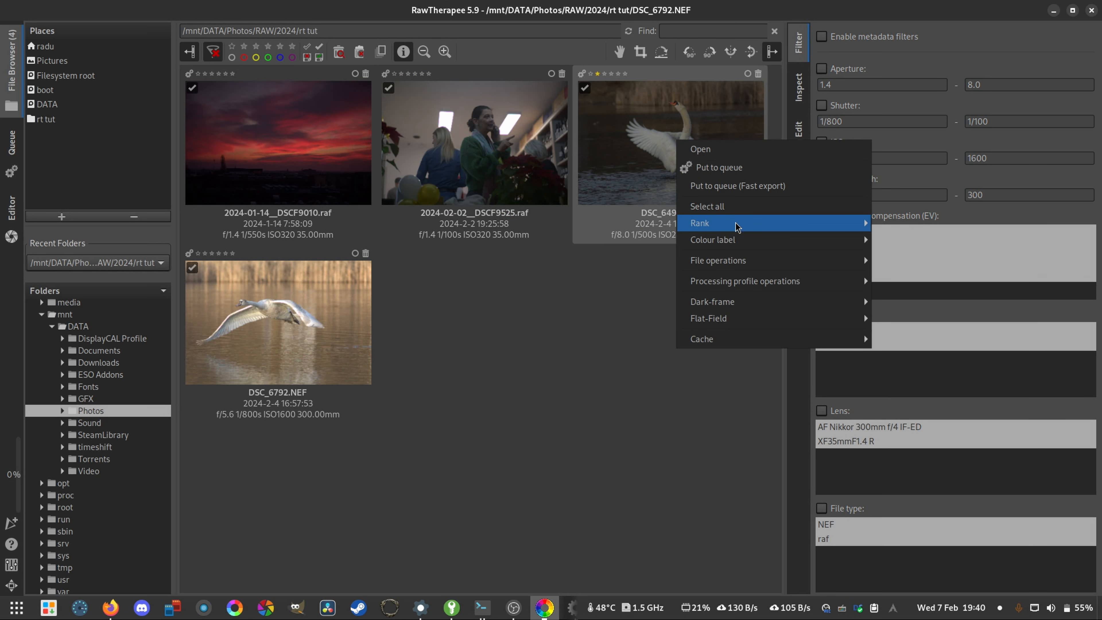
mouse_move(737, 227)
click(923, 223)
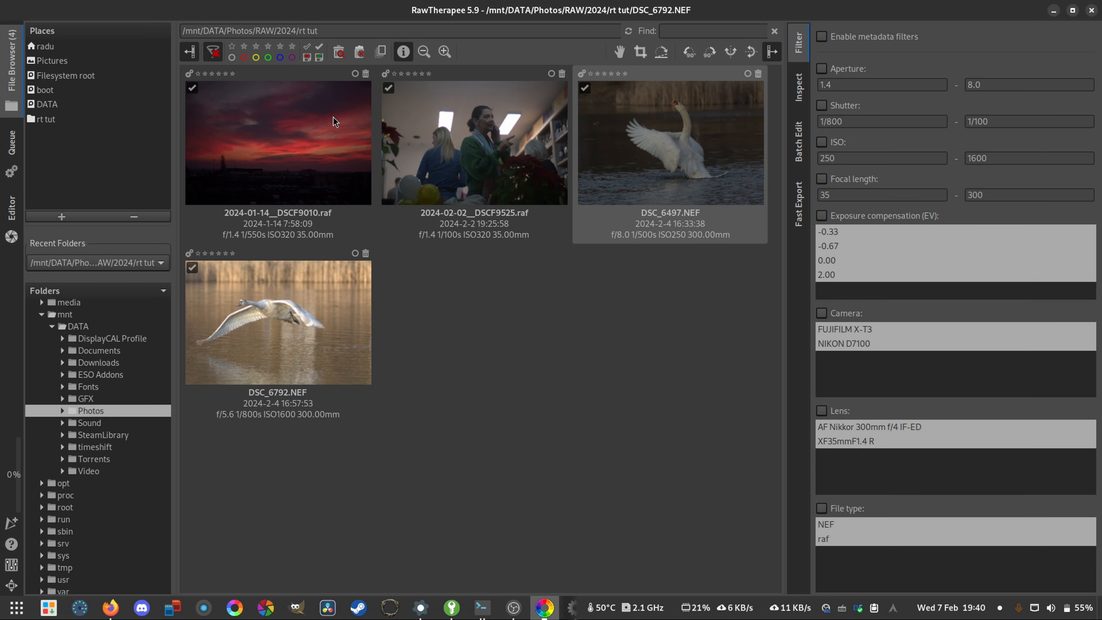
- View the trash contents and the photos outside the trash, and return to the unfiltered thumbnails
click(339, 52)
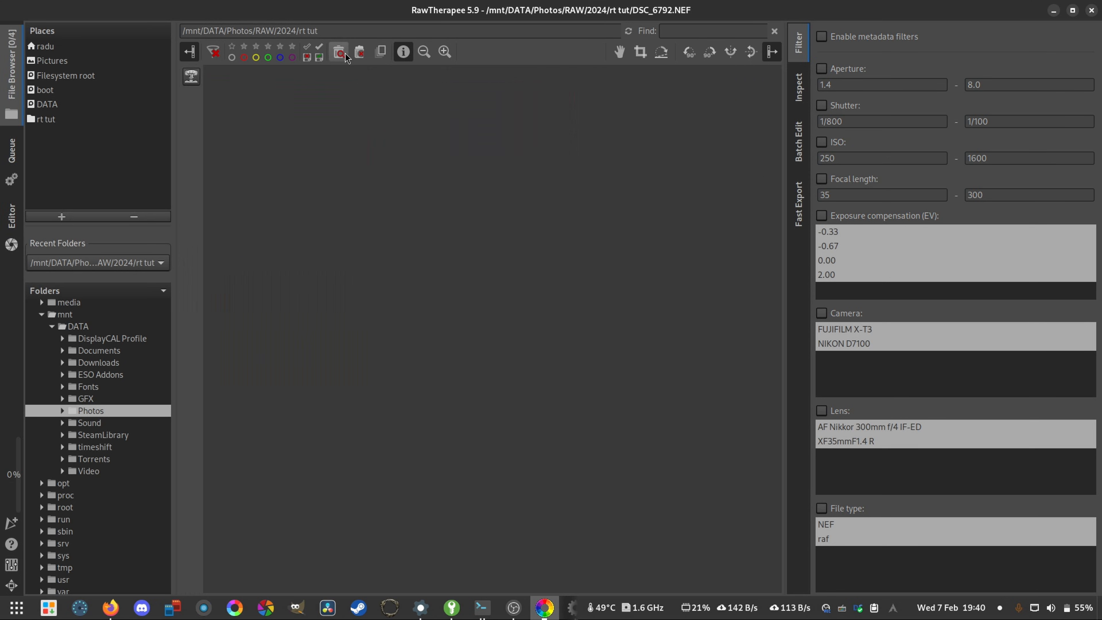
click(345, 53)
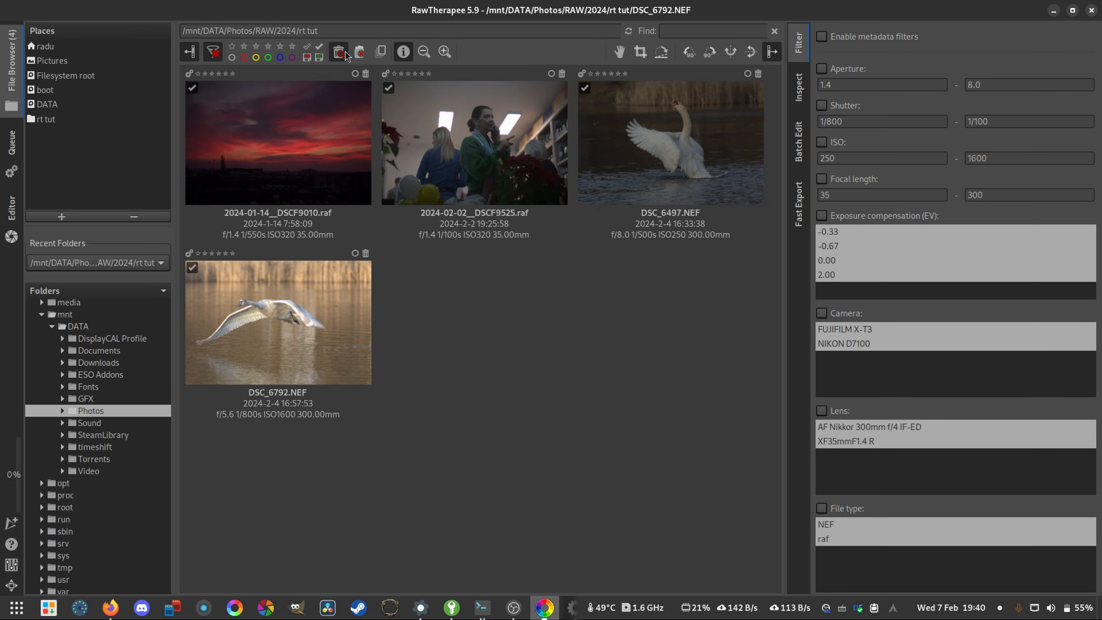
click(362, 55)
- Move 2024-02-02__DSCF9525.raf and 2024-01-14__DSCF9010.raf to the trash
click(532, 149)
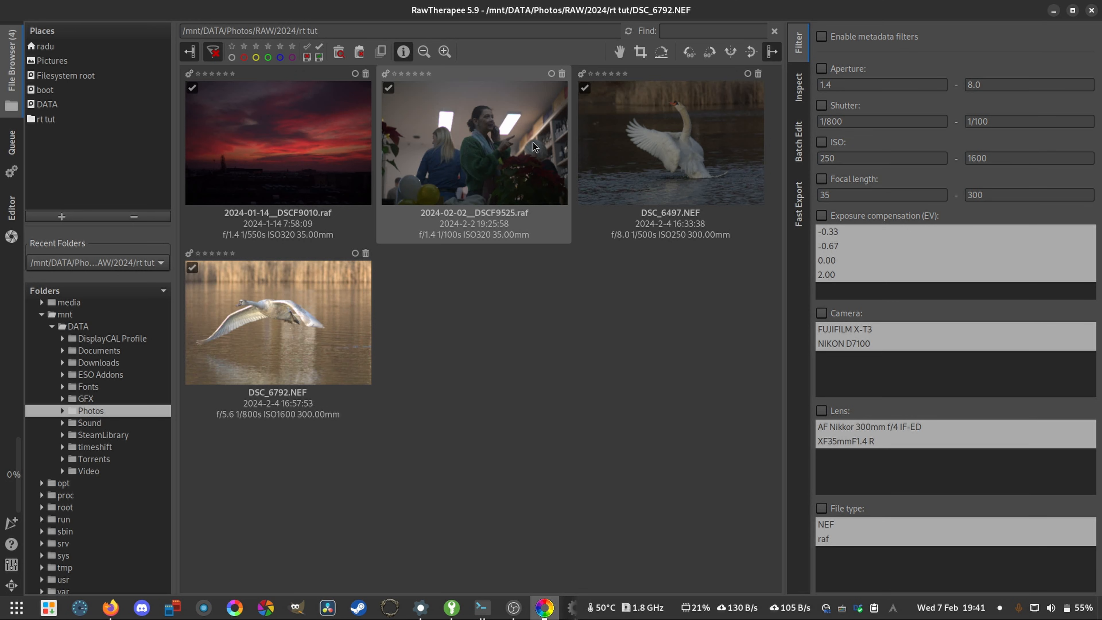
key(Delete)
click(366, 75)
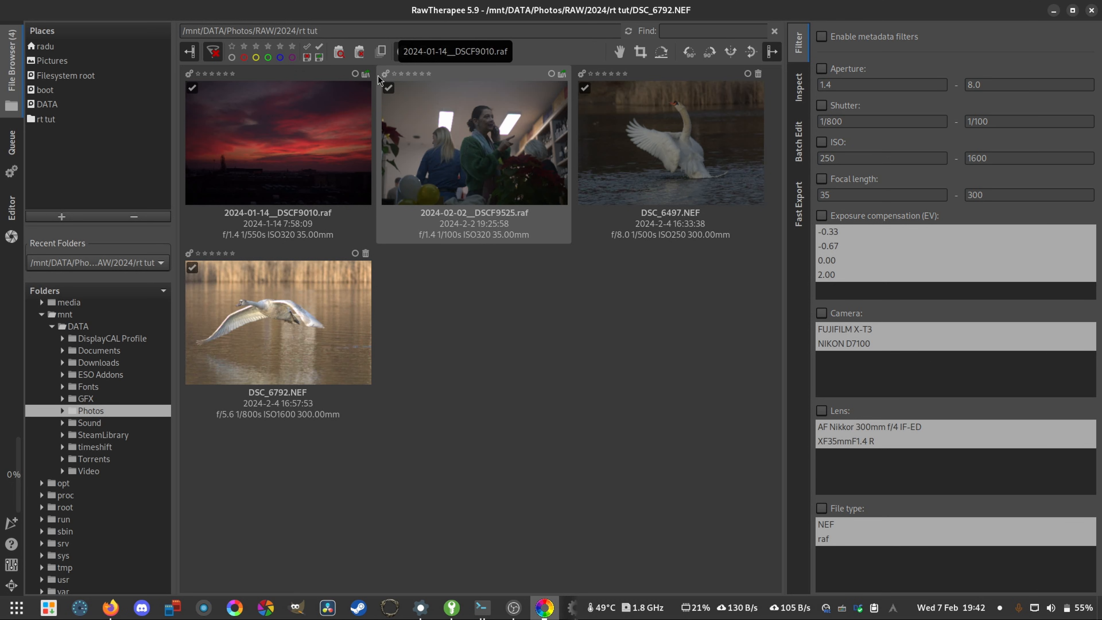
click(424, 130)
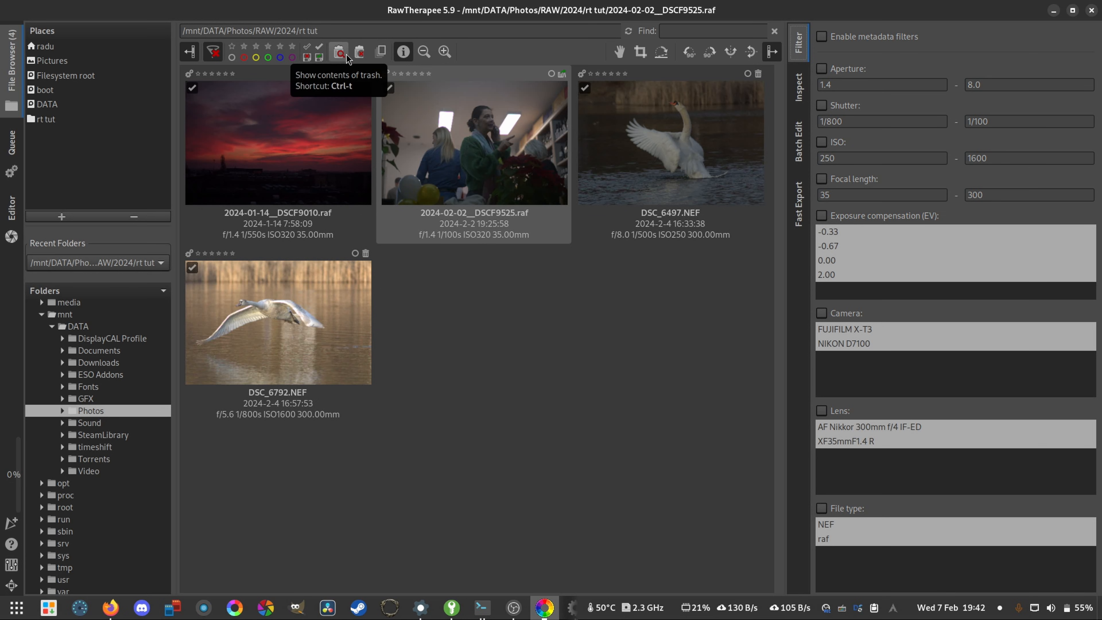
- Display the trash, restore the sunset and indoor photos from it, and return to all thumbnails
click(333, 54)
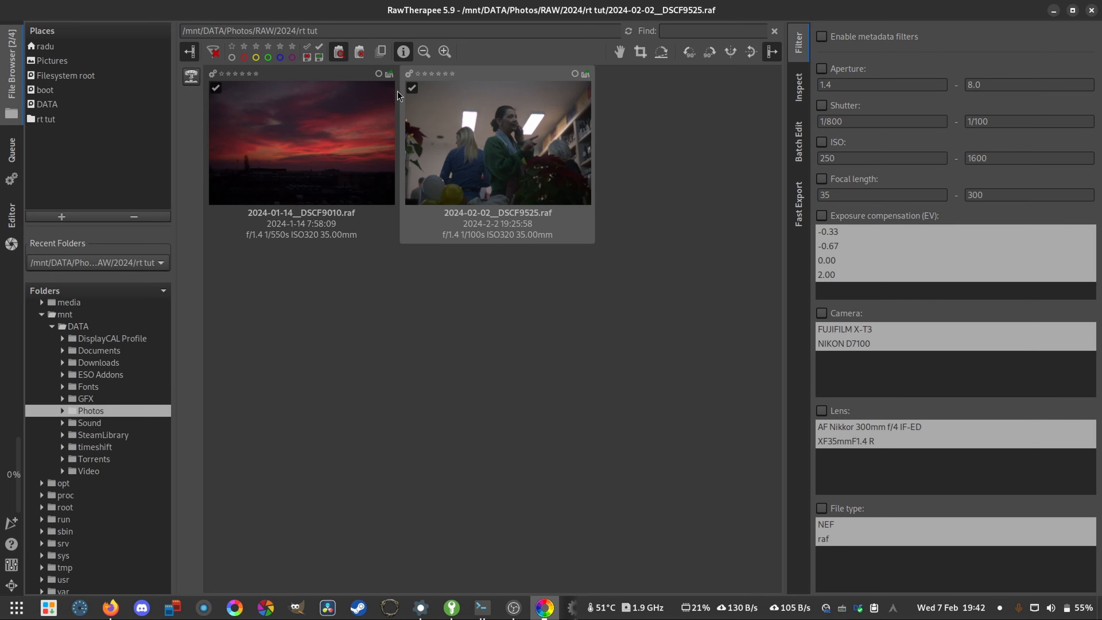
click(389, 75)
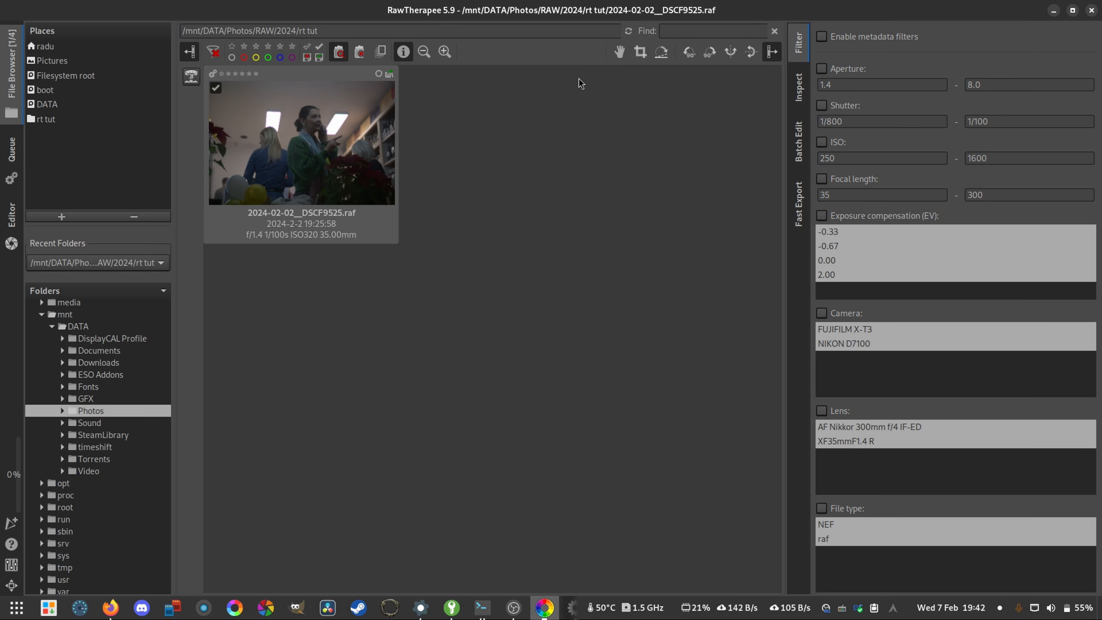
click(389, 74)
click(342, 57)
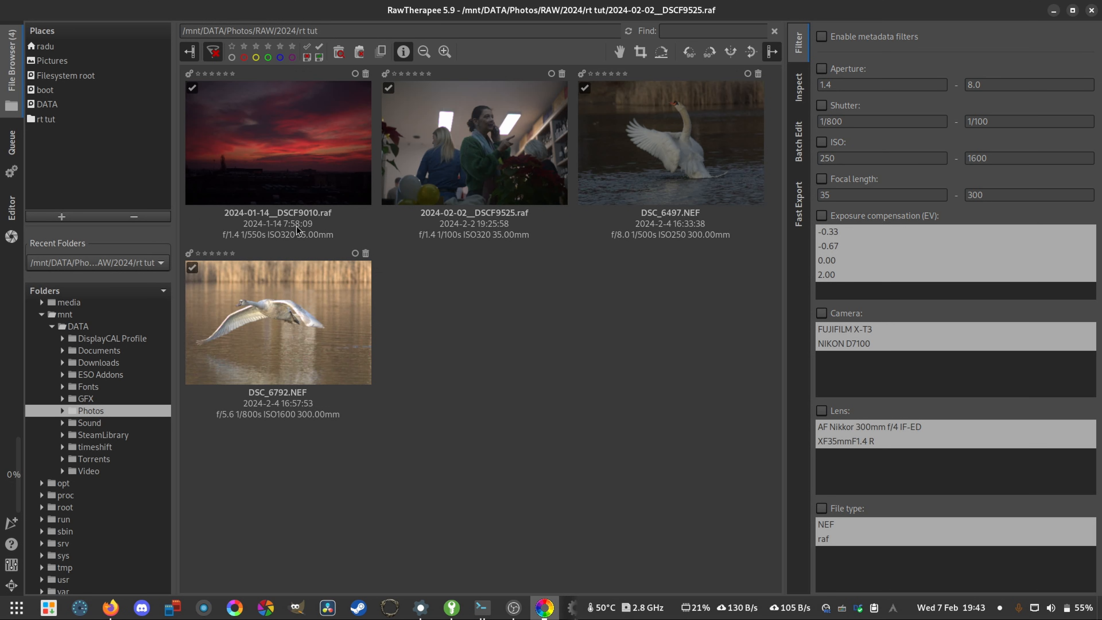
- Select the red sunset photo and hide the file information beneath the thumbnails
click(229, 239)
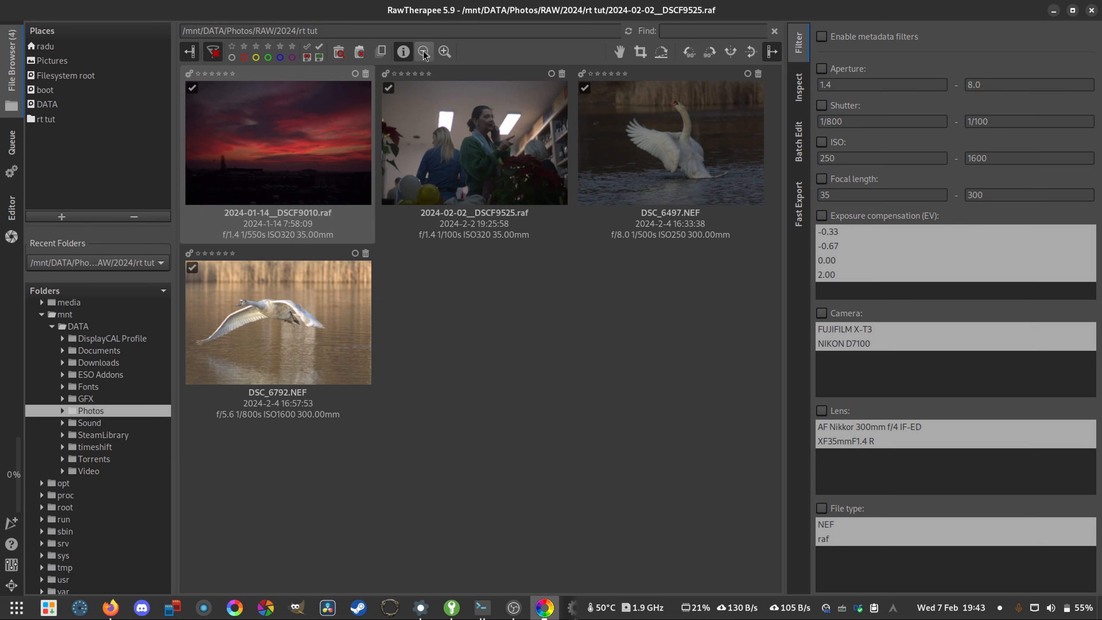
click(430, 57)
click(443, 53)
click(402, 51)
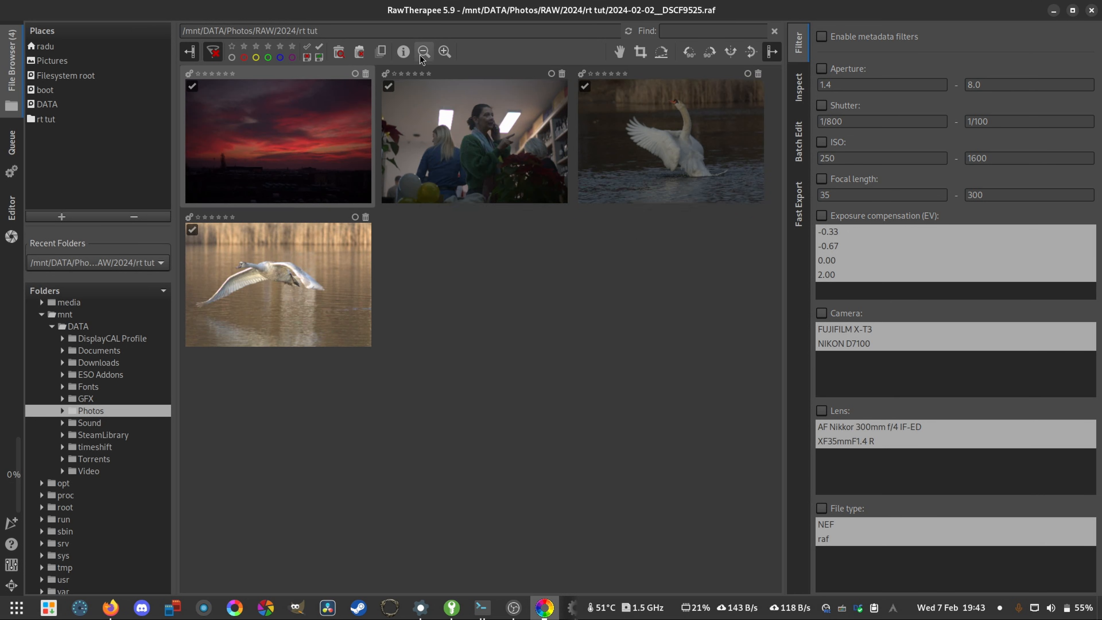
- Try smaller and larger thumbnail sizes and return to the original size
click(423, 51)
click(445, 50)
click(425, 51)
click(425, 51)
click(437, 53)
click(437, 52)
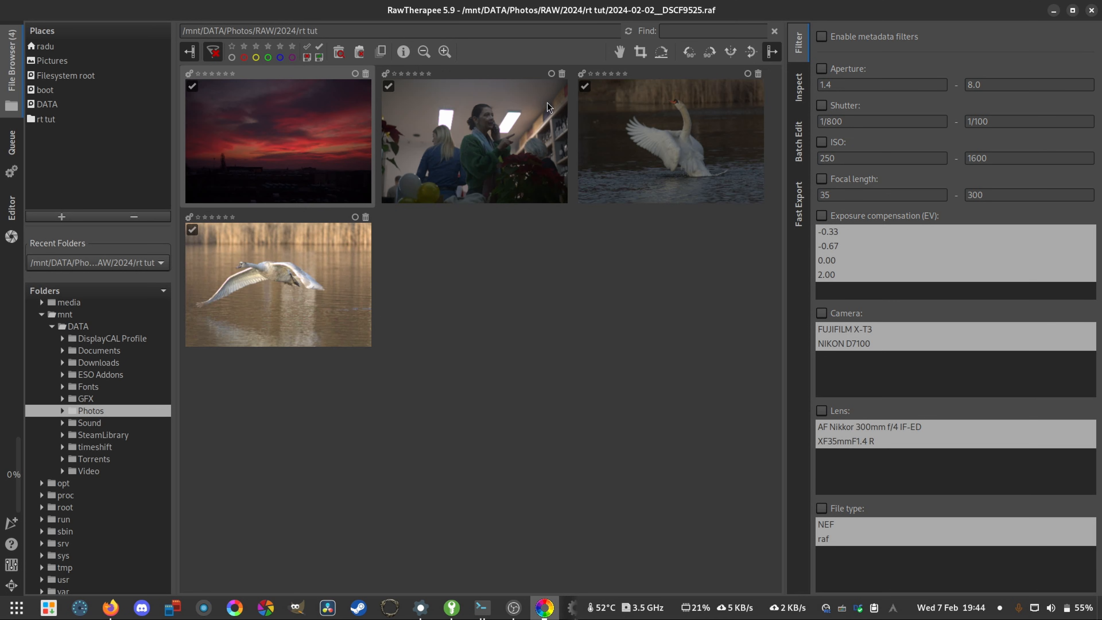
- Rotate the selected sunset photo upside down in 90-degree turns and rotate it back upright
click(709, 53)
click(705, 53)
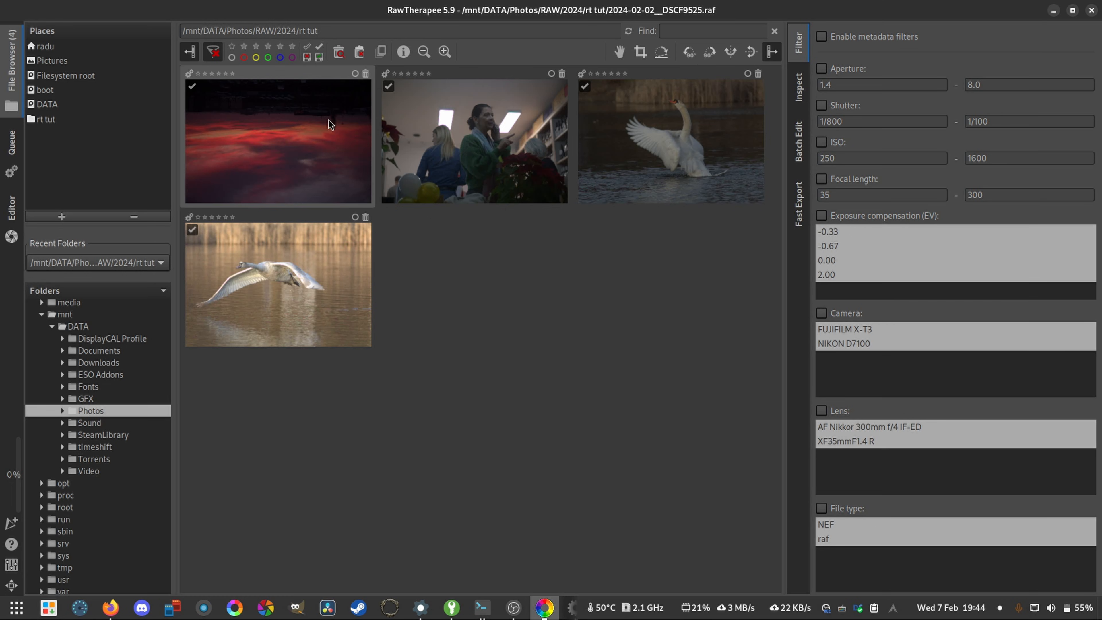
click(711, 54)
click(709, 54)
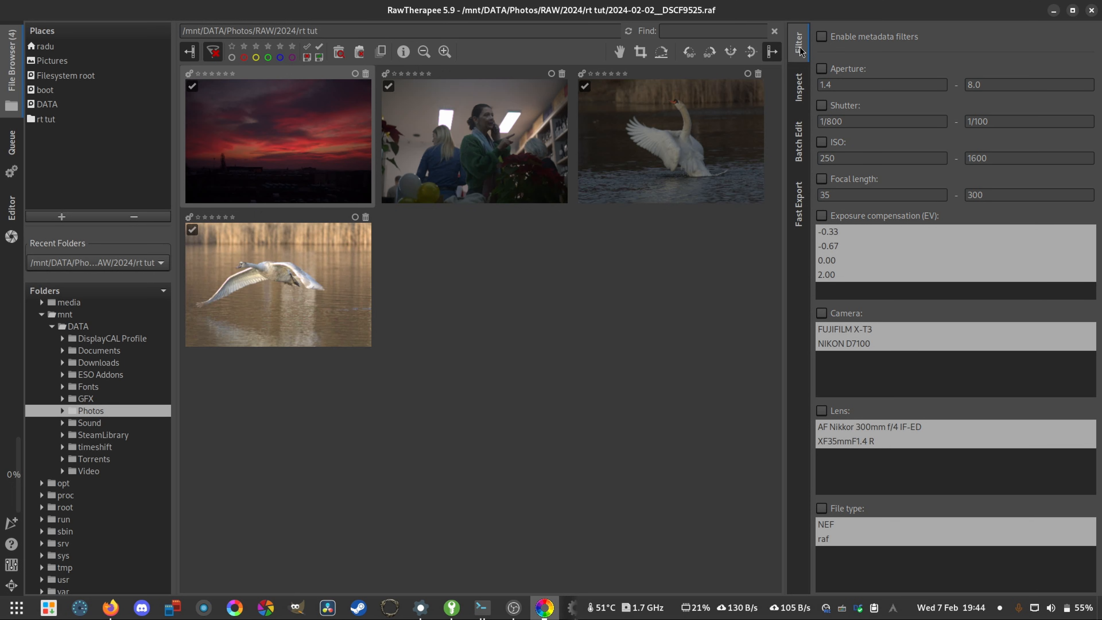
- Review the metadata filter criteria and set the upper limit of the ISO range to 500
scroll(913, 207, down, 3)
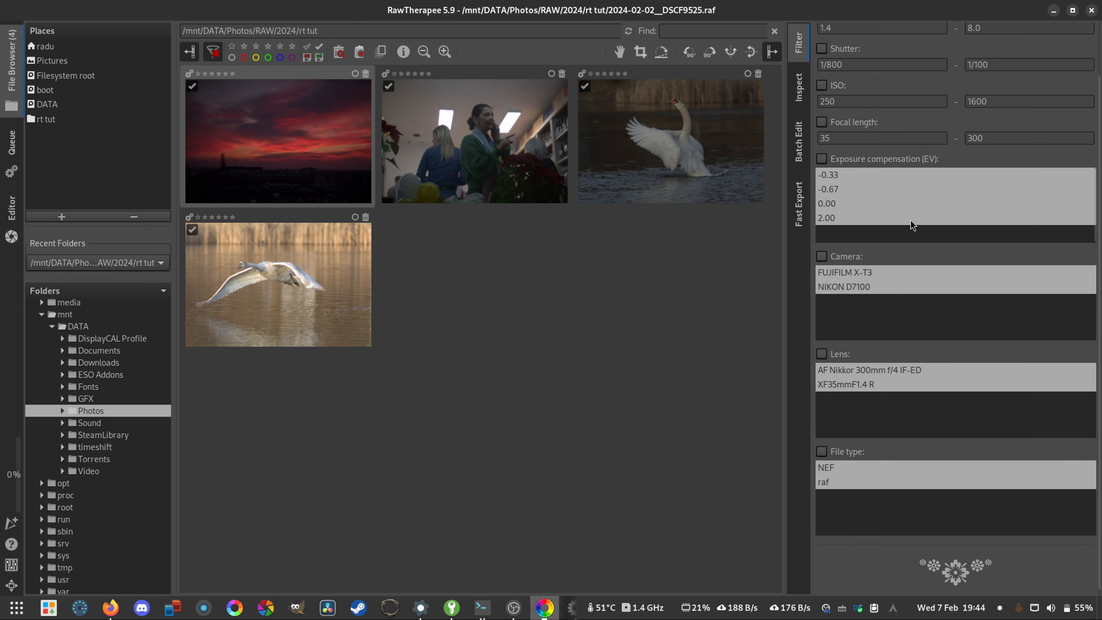
click(512, 122)
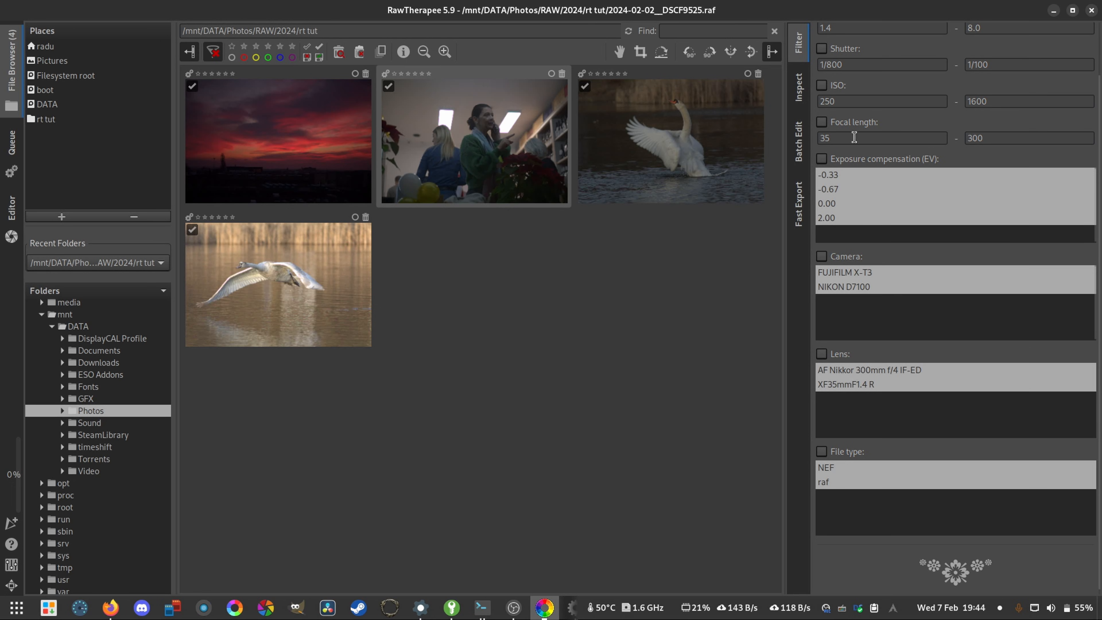
scroll(854, 136, up, 3)
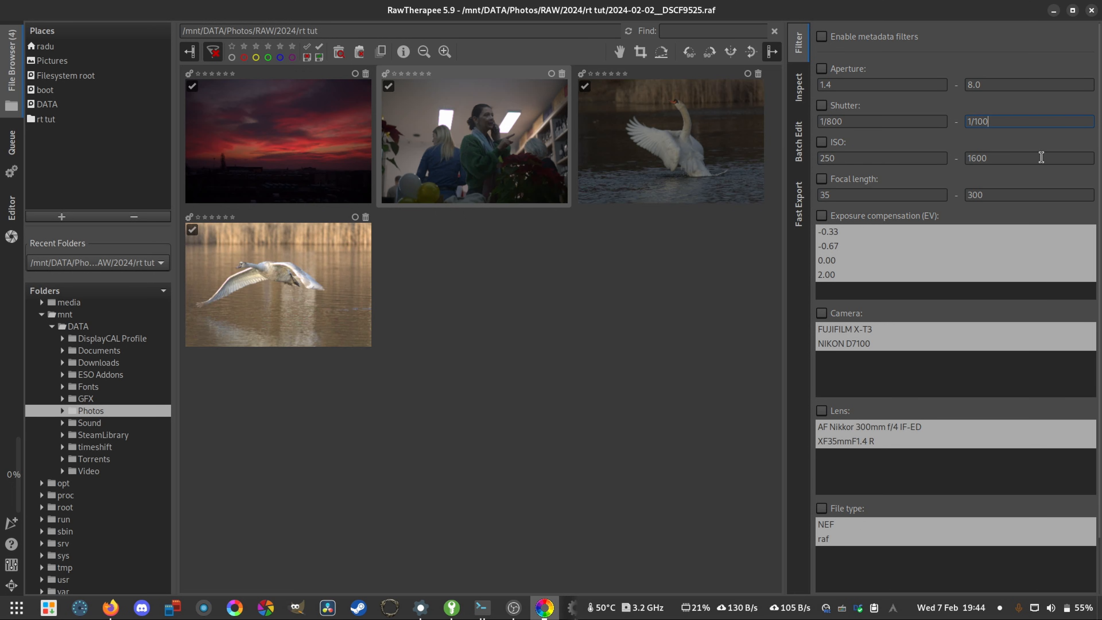
double_click(1012, 155)
text(50)
click(824, 195)
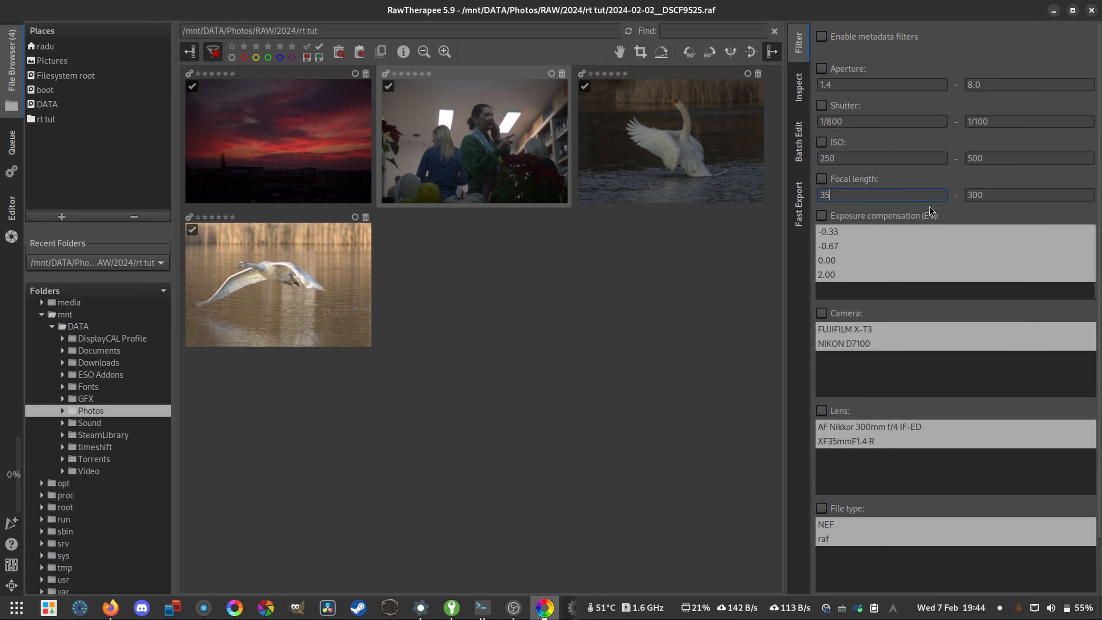
scroll(878, 258, down, 3)
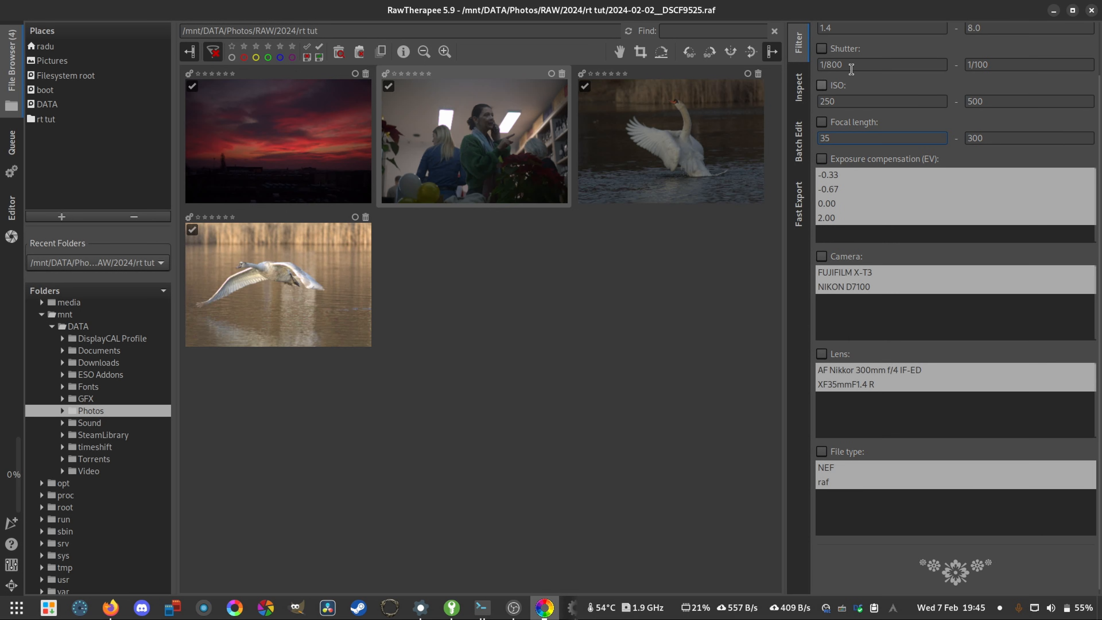
scroll(870, 347, up, 3)
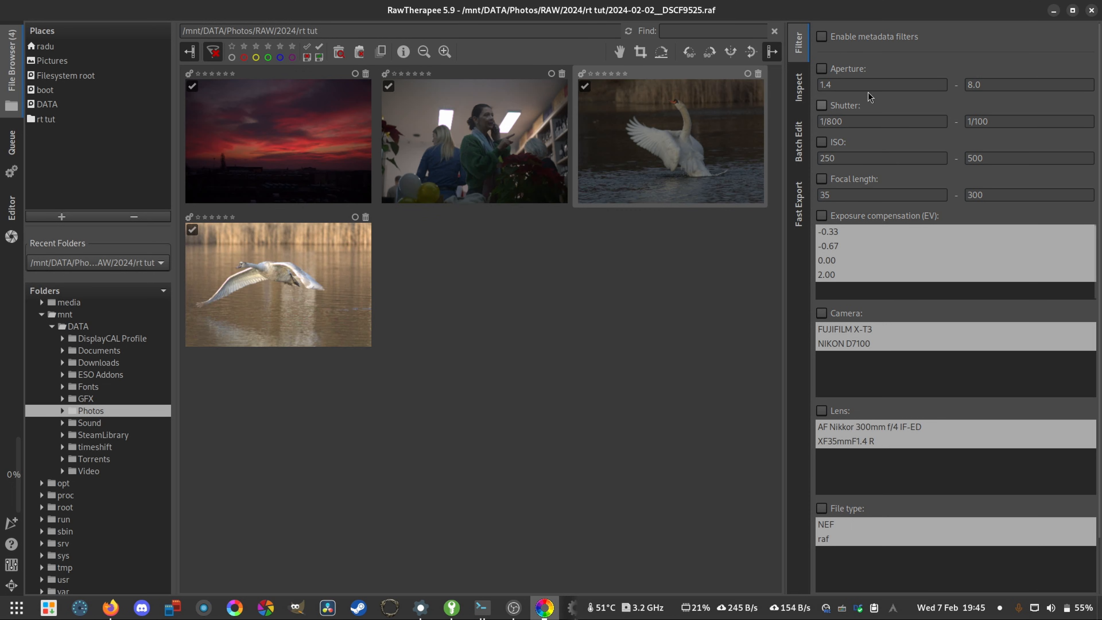
- Inspect details of the flying swan, indoor and sunset photos at full size in a widened Inspect view
click(798, 93)
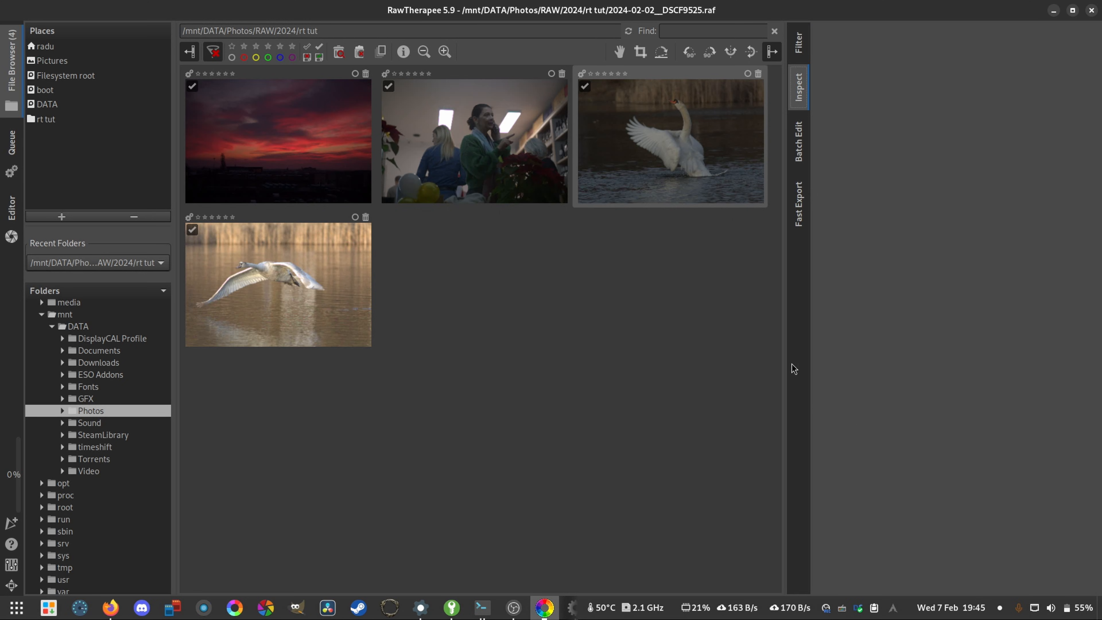
drag(784, 349, 581, 332)
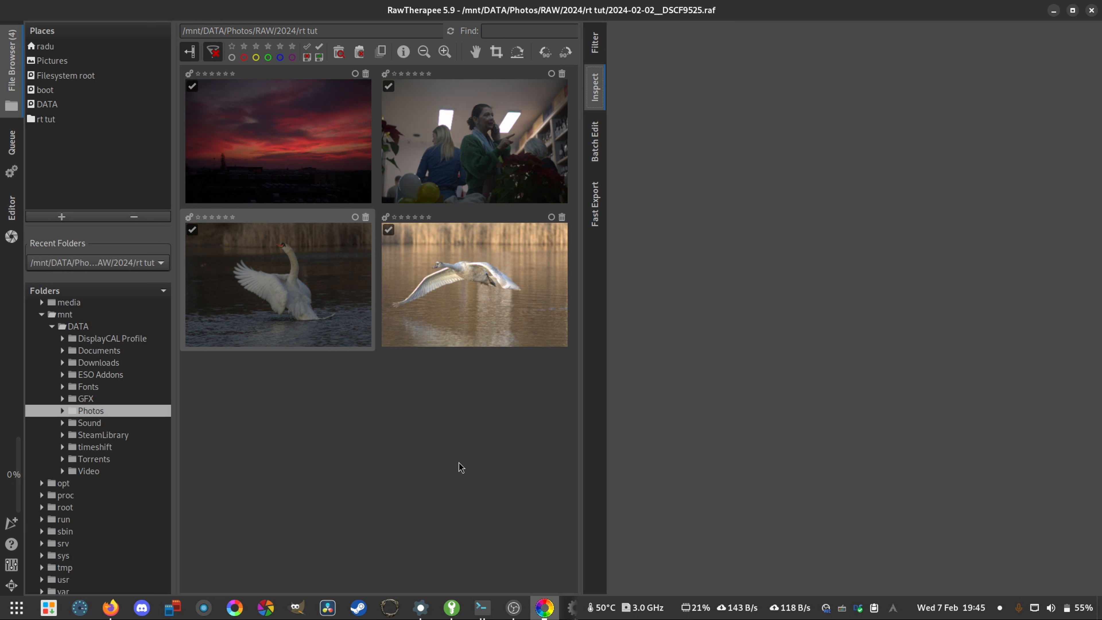
mouse_move(470, 343)
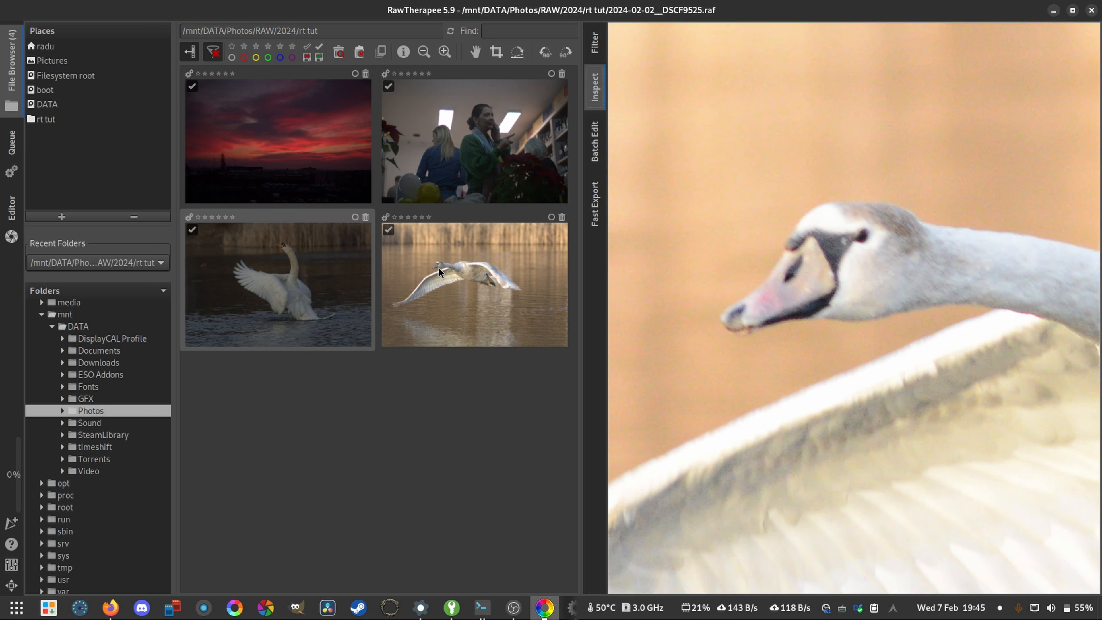
mouse_move(480, 128)
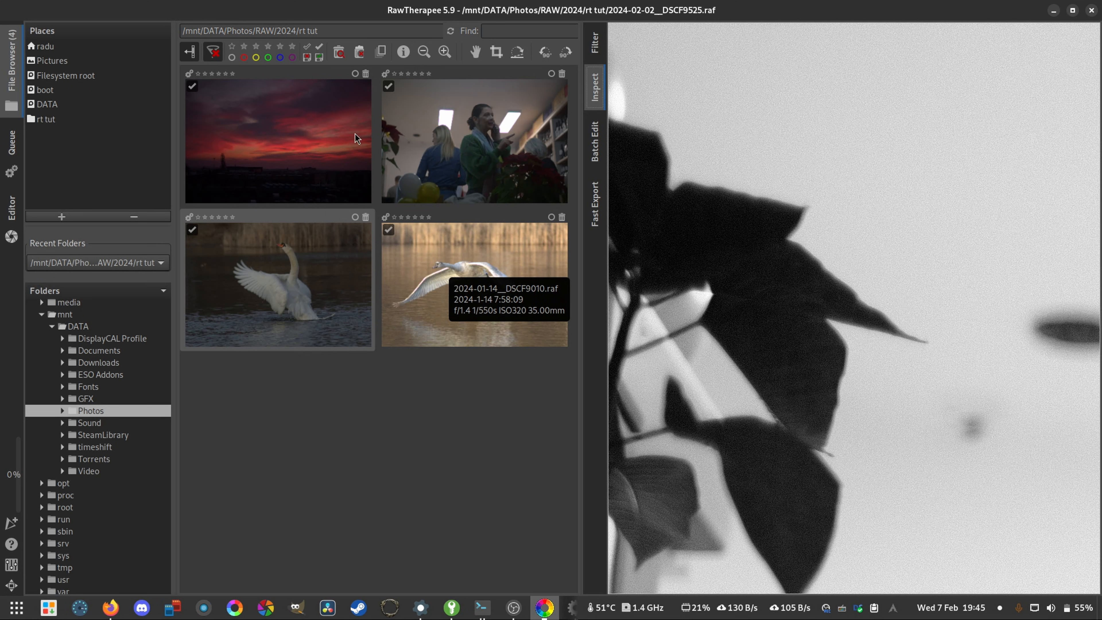
mouse_move(262, 168)
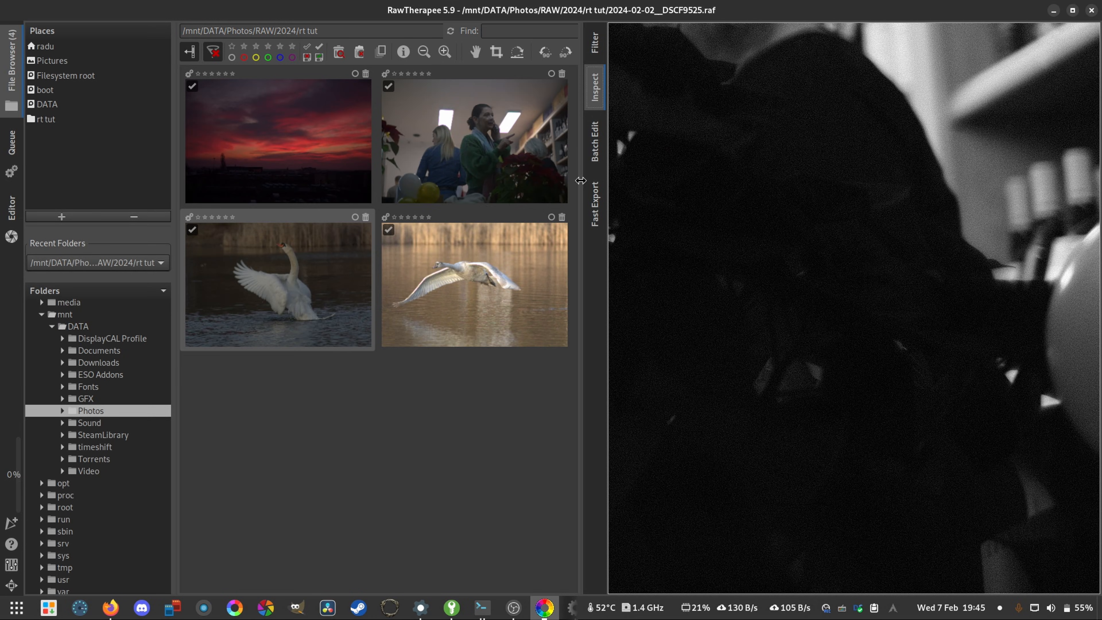
- Review the Batch Edit tools and the Fast Export options, narrowing the tool area to give the thumbnails more room
click(593, 143)
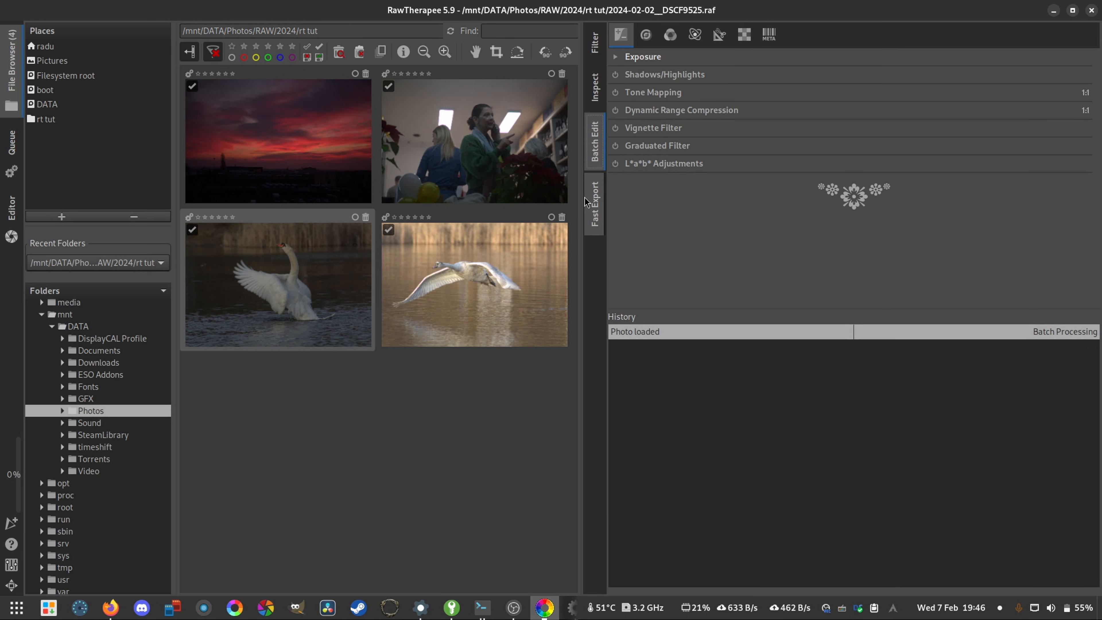
drag(585, 204, 774, 220)
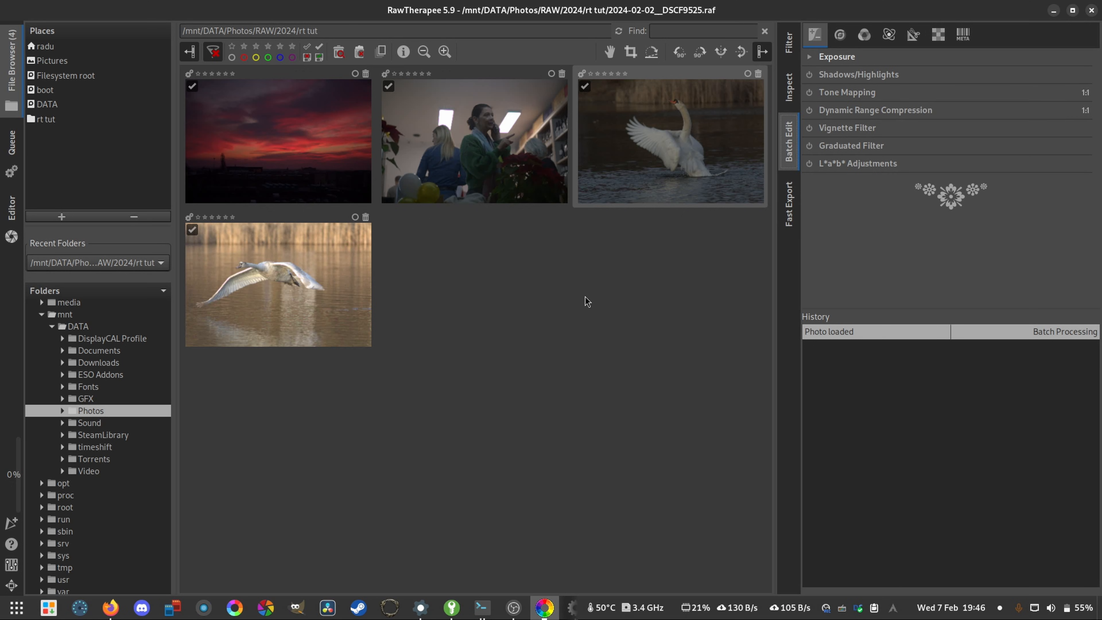
click(790, 224)
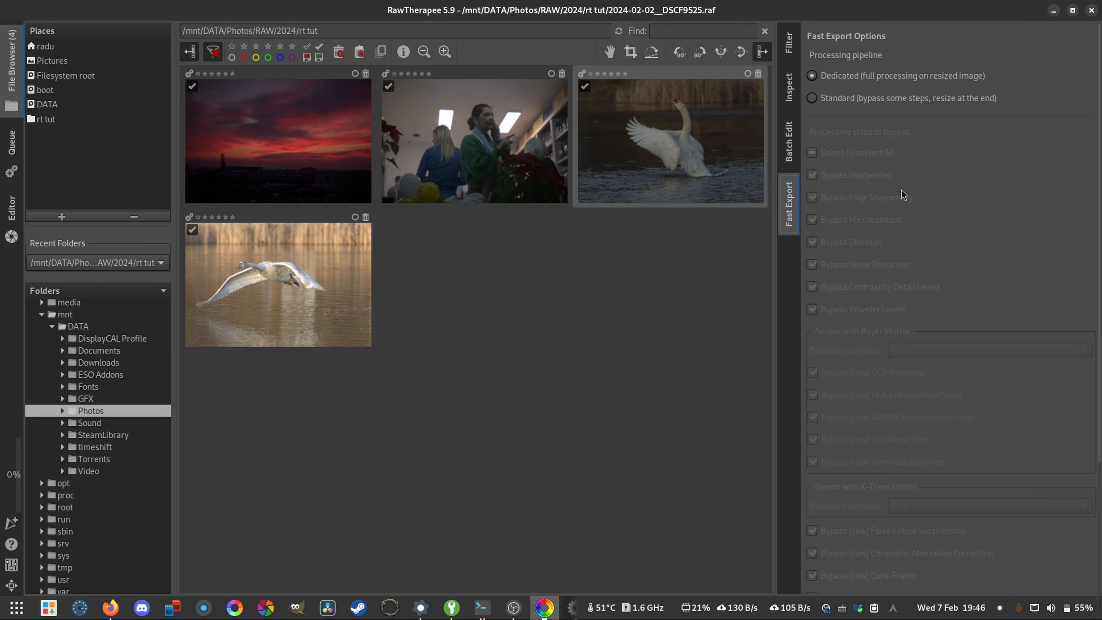
scroll(895, 202, down, 5)
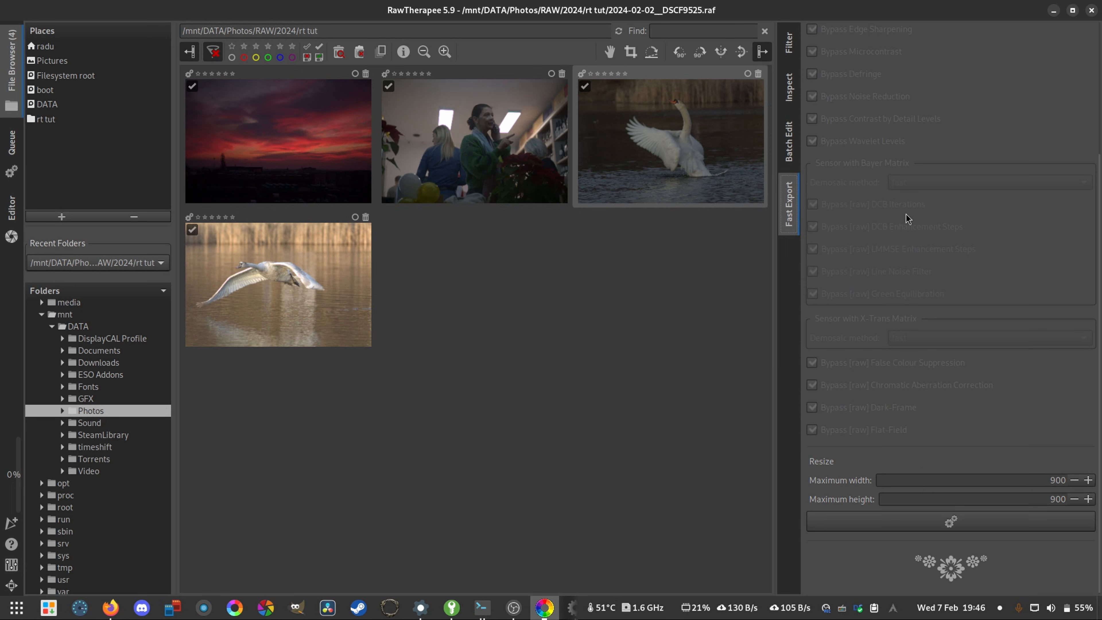
scroll(860, 403, up, 5)
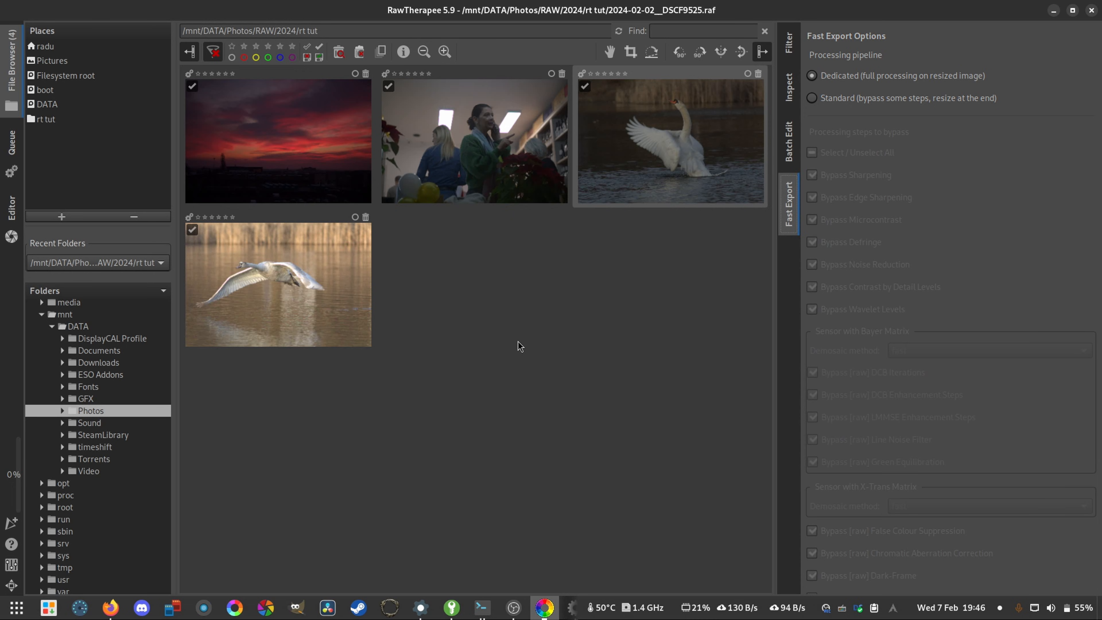
- Switch the program window to full screen
click(11, 586)
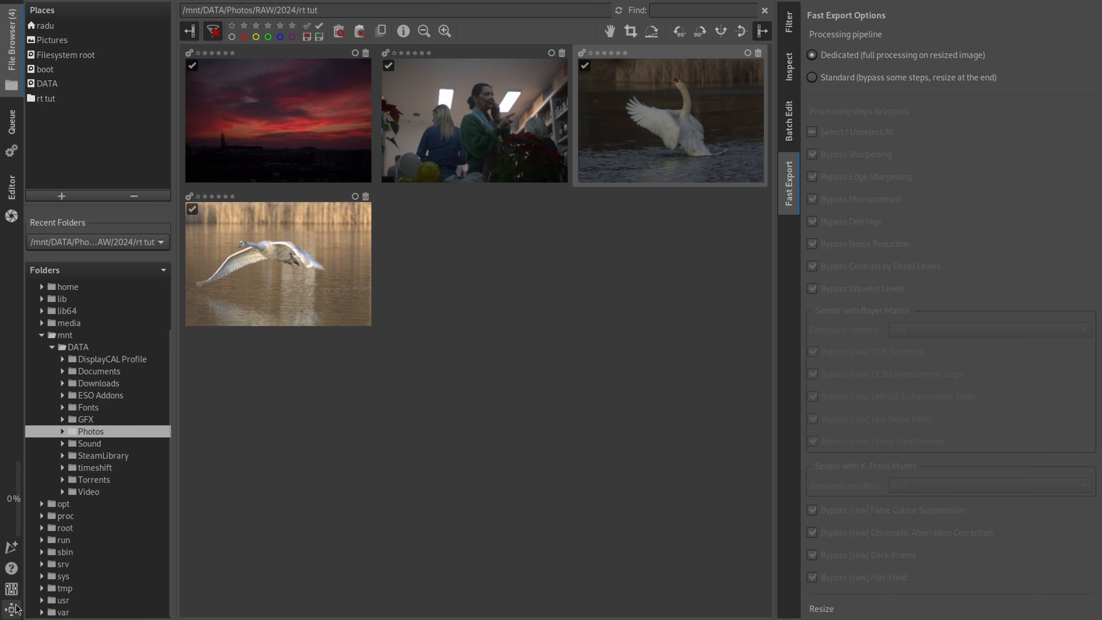
- Leave full screen and review the General preferences in an enlarged Preferences window, closing it without changes
click(12, 611)
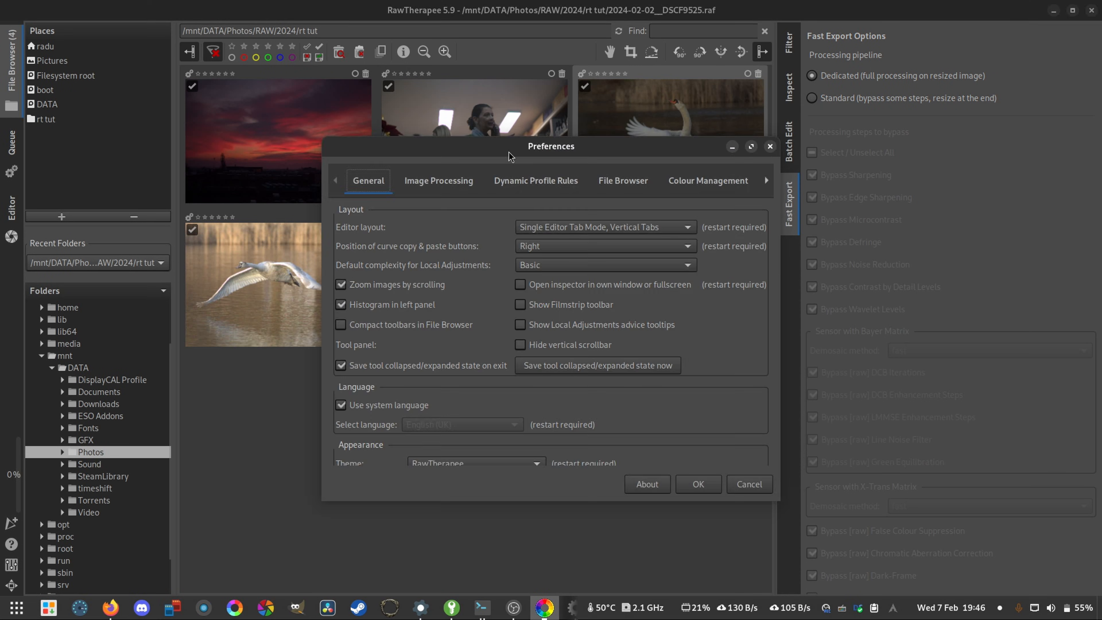
drag(320, 134, 161, 44)
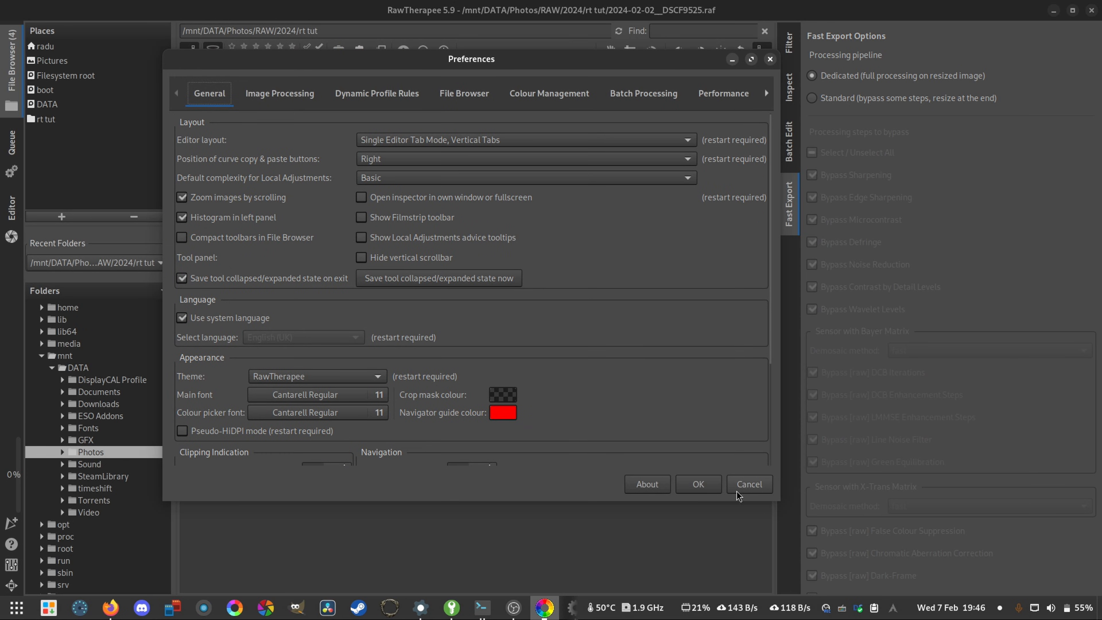
drag(779, 500, 916, 543)
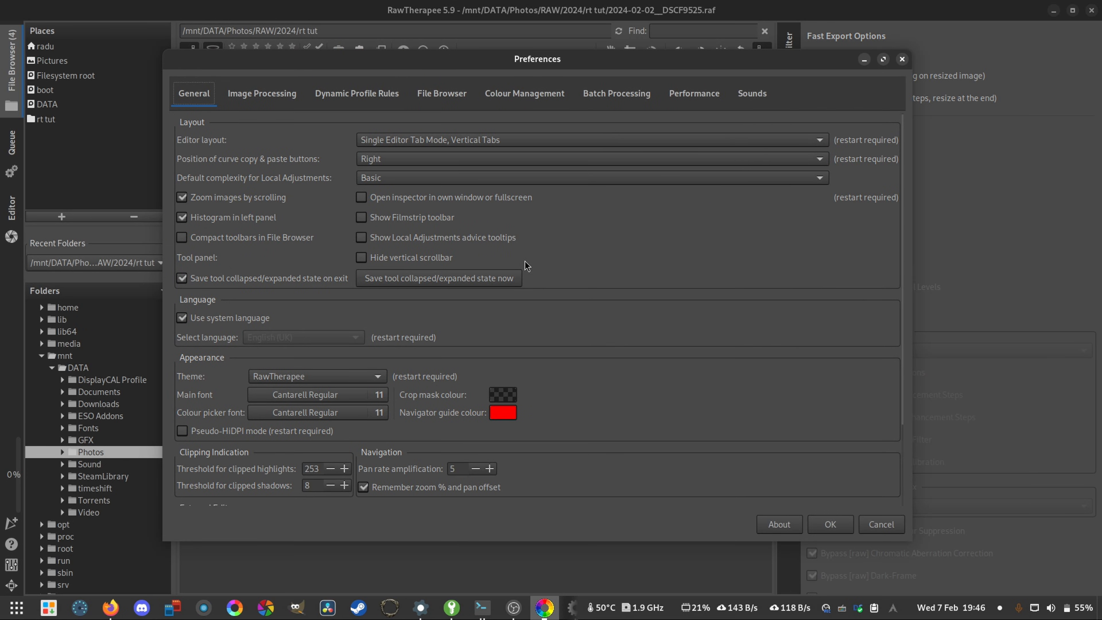
scroll(540, 260, down, 2)
scroll(487, 249, up, 2)
click(901, 59)
- Open the RawPedia documentation in the web browser, skim its main page contents, and return to RawTherapee
click(10, 544)
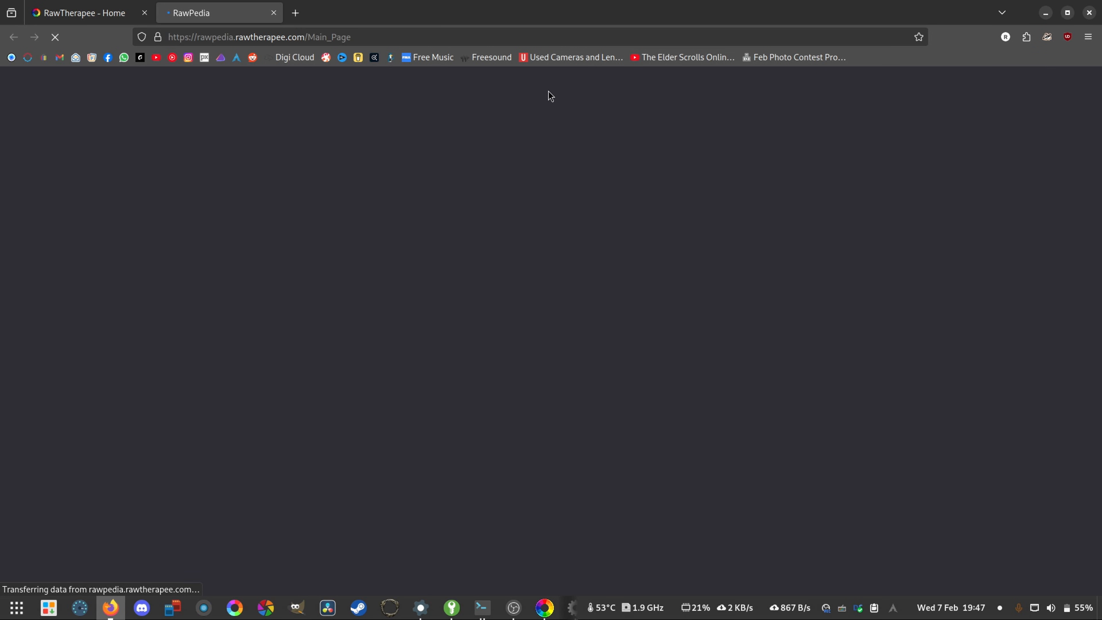
scroll(470, 323, down, 2)
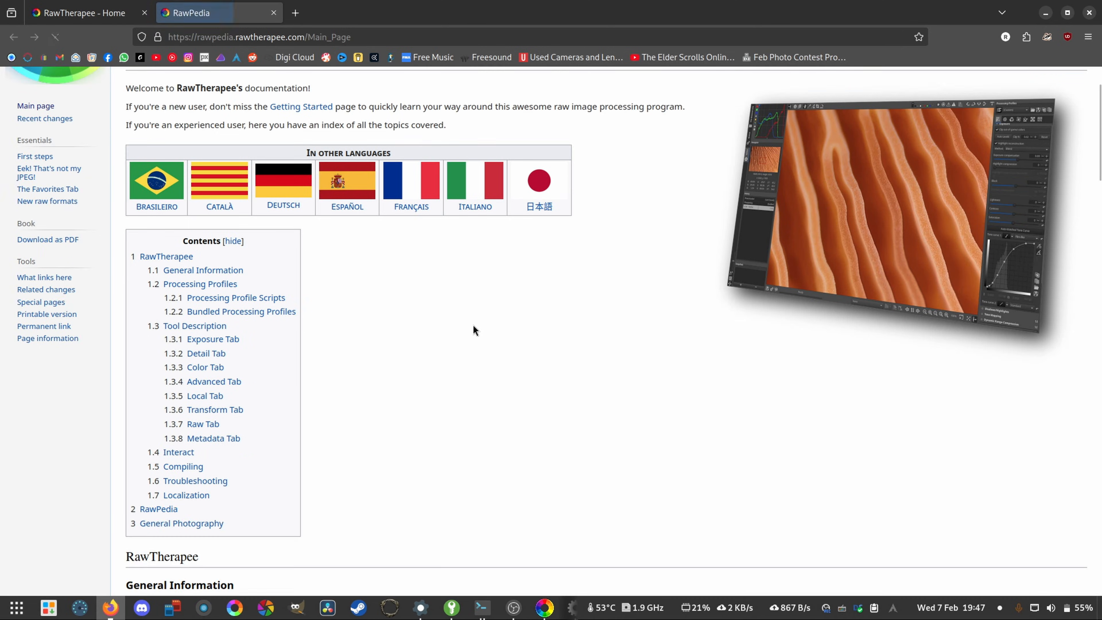
scroll(468, 324, down, 20)
scroll(393, 277, down, 15)
scroll(392, 280, up, 8)
scroll(393, 284, up, 15)
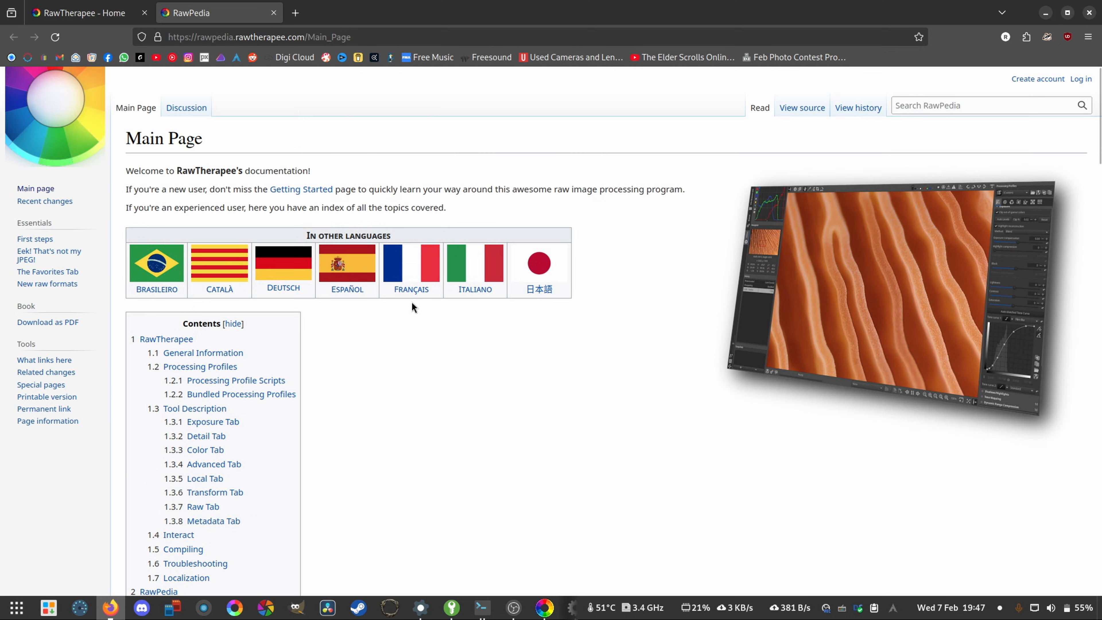
click(1045, 12)
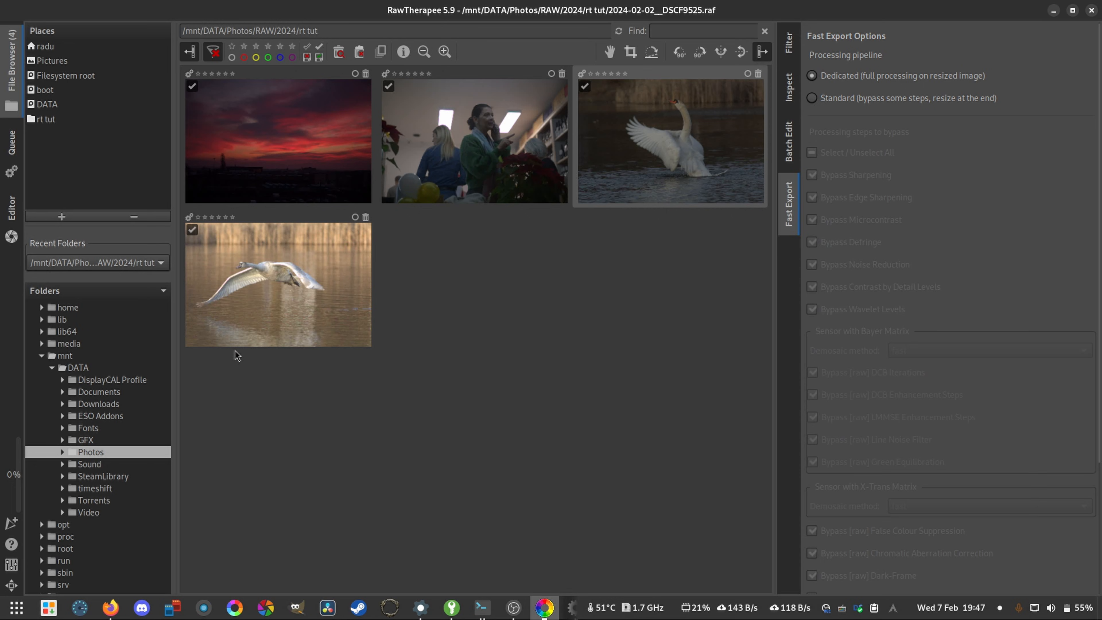
- Review the queue's export file formats and set JPEG quality to 100 with Best quality subsampling
click(8, 148)
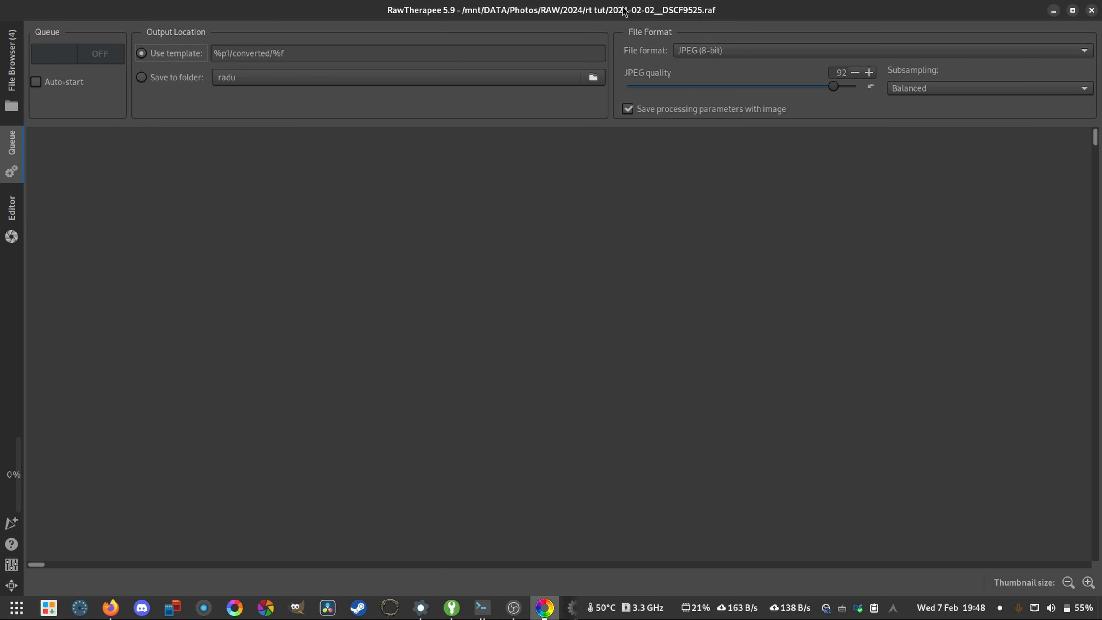
click(730, 52)
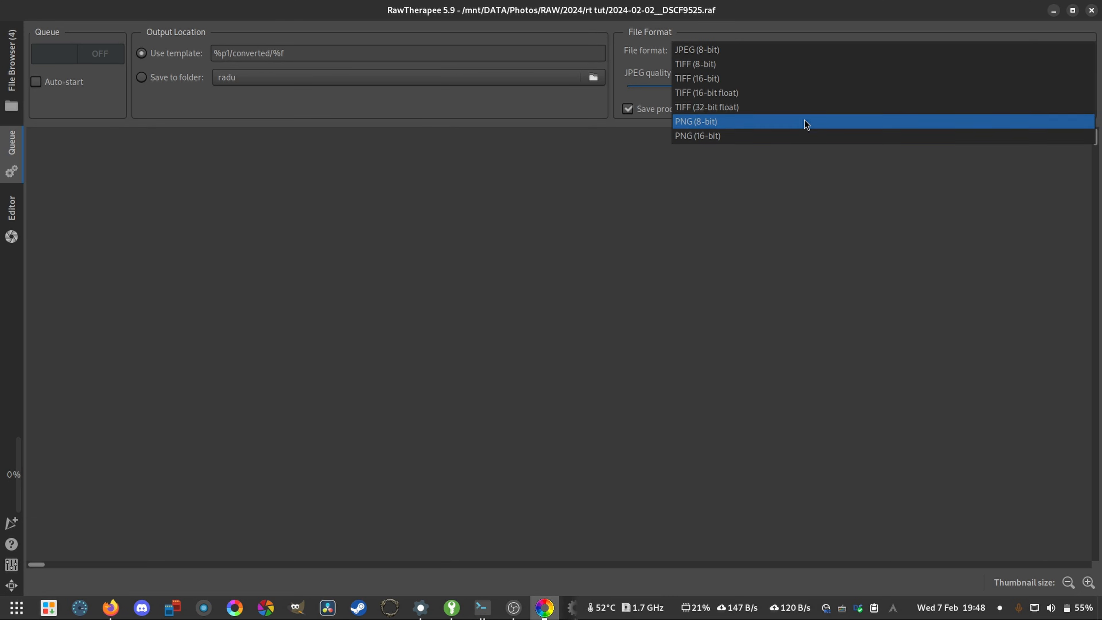
click(770, 357)
drag(833, 85, 852, 86)
click(930, 89)
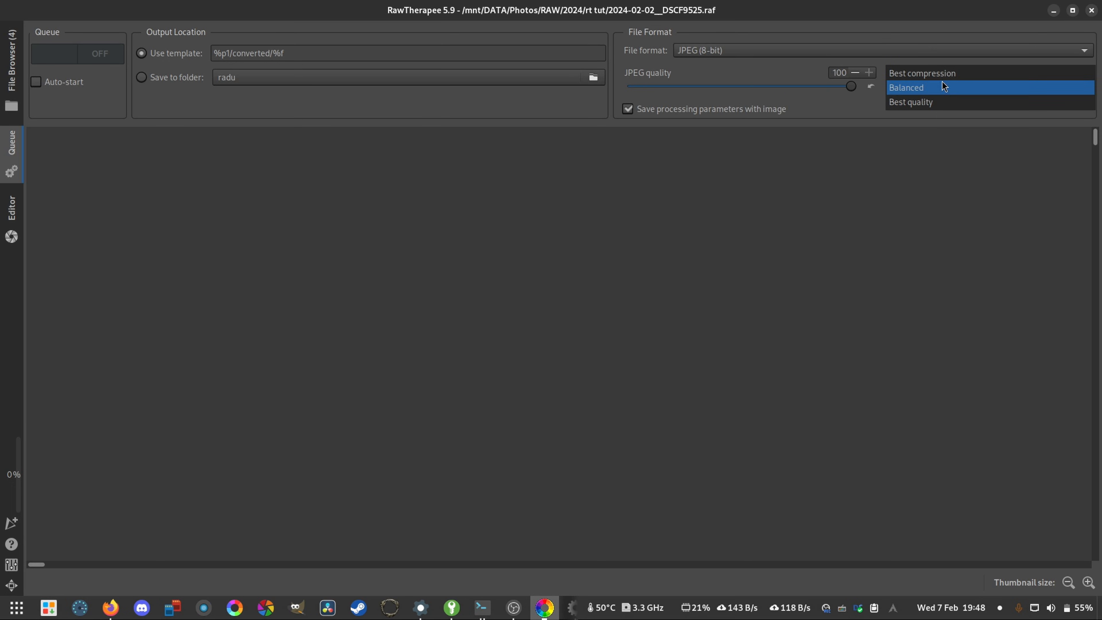
click(942, 101)
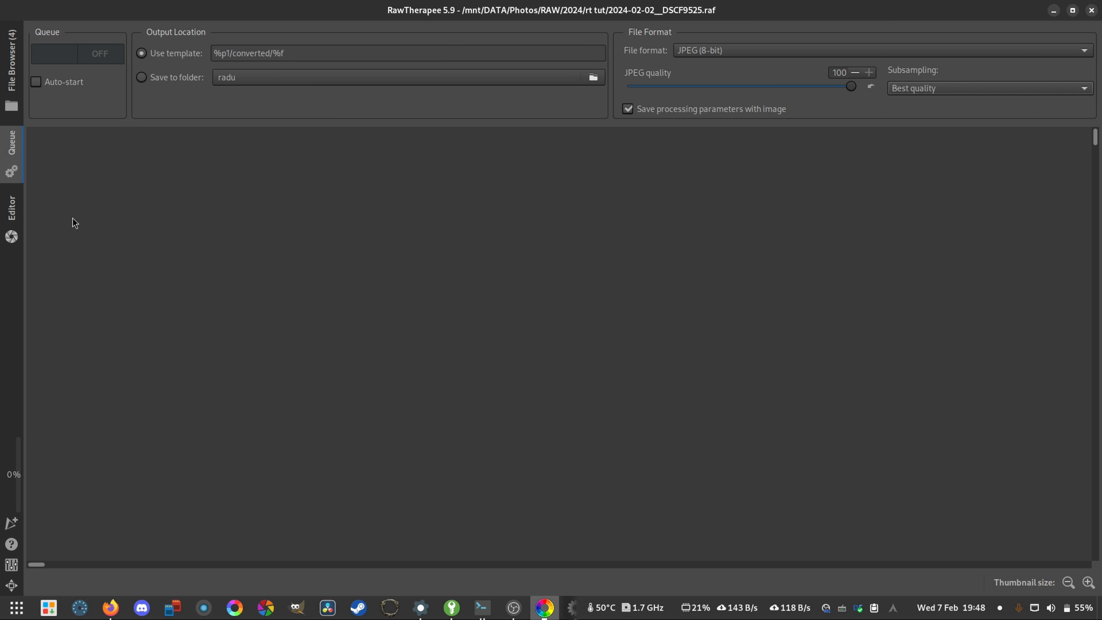
- Open the photo of the swan spreading its wings on the water in the Editor
click(6, 216)
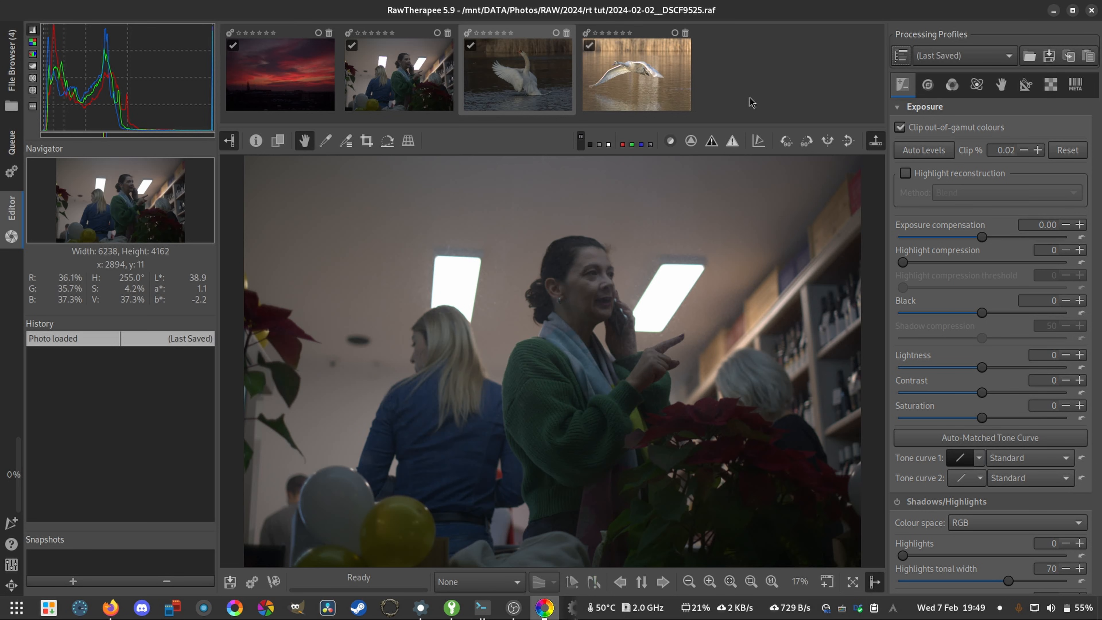
double_click(522, 84)
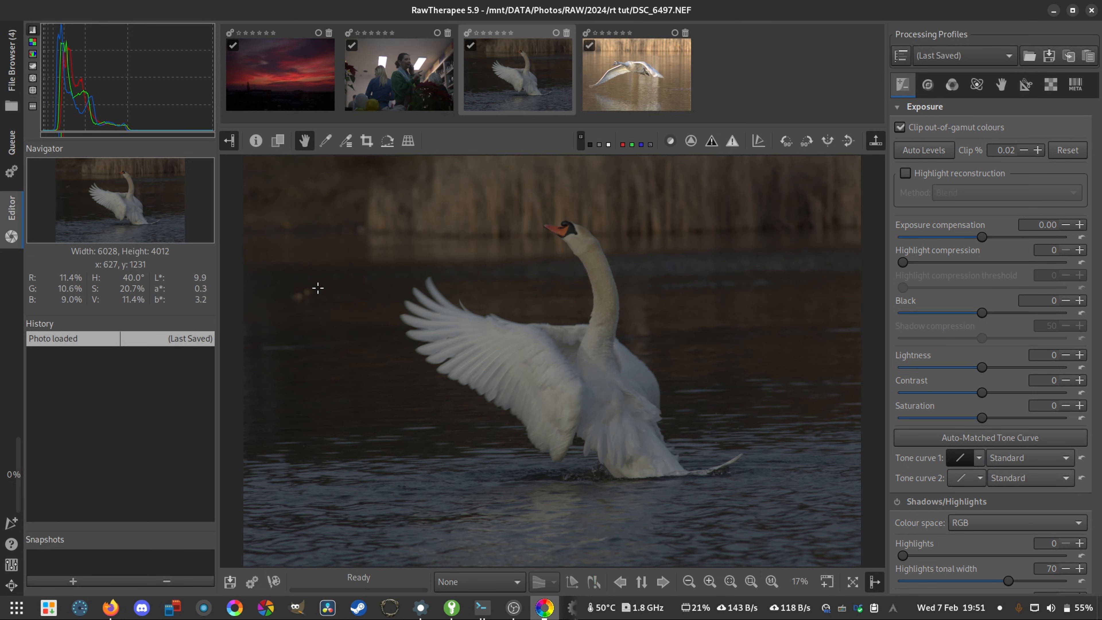
- Compare the scope display modes for the swan photo, including the RGB parade, and return to the histogram
click(33, 30)
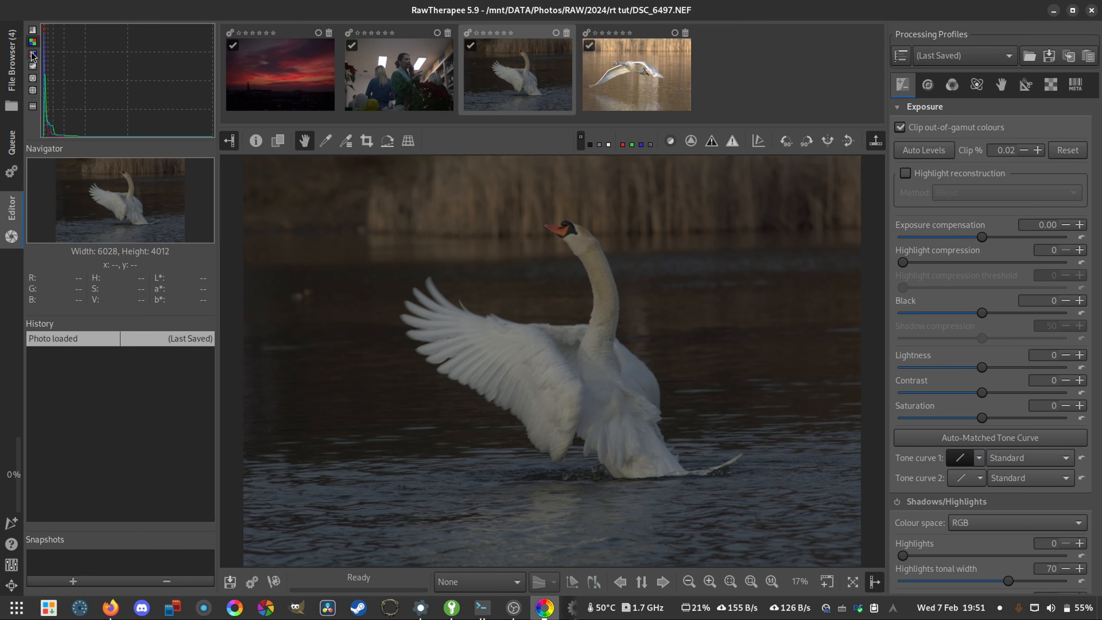
click(33, 55)
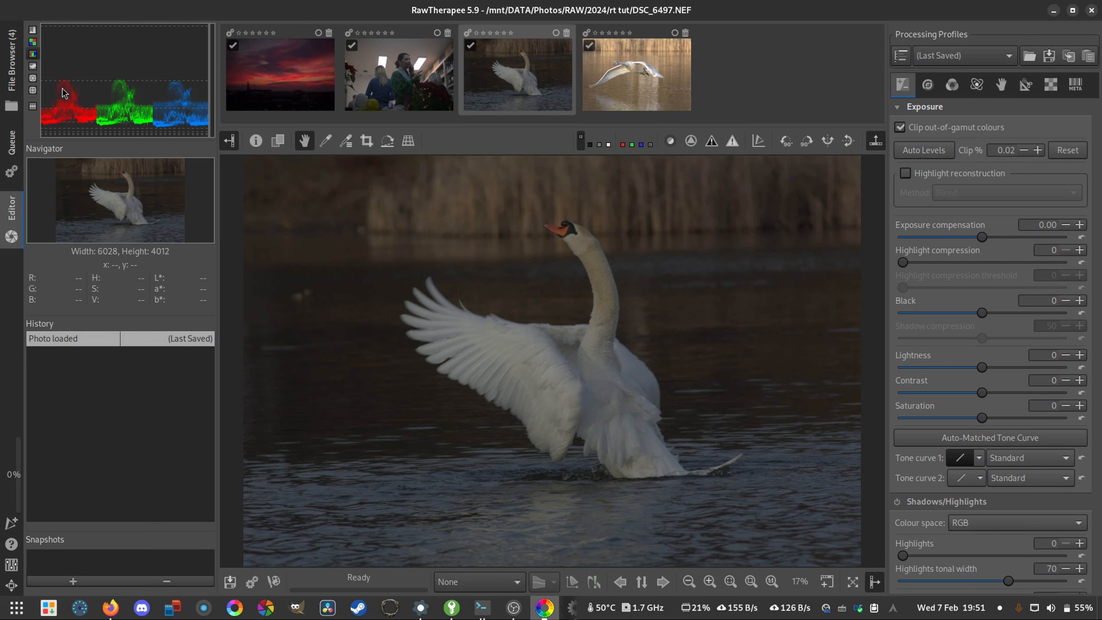
click(32, 66)
click(33, 30)
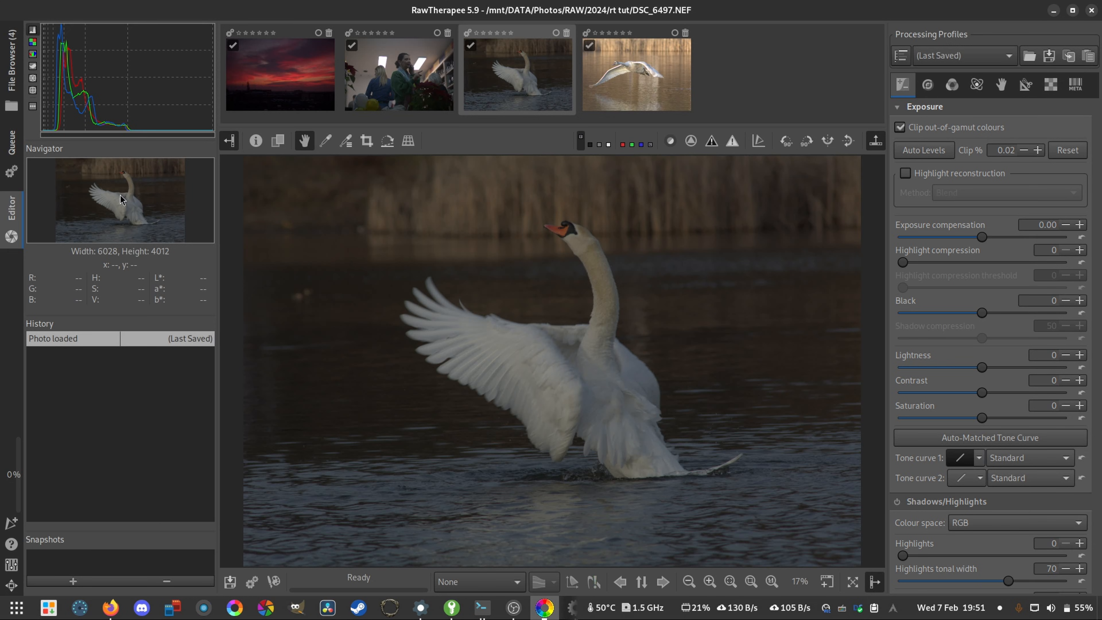
- Magnify the swan photo to 200% and examine details of its head, body and neck
scroll(608, 249, up, 6)
scroll(526, 239, up, 1)
drag(530, 236, 583, 266)
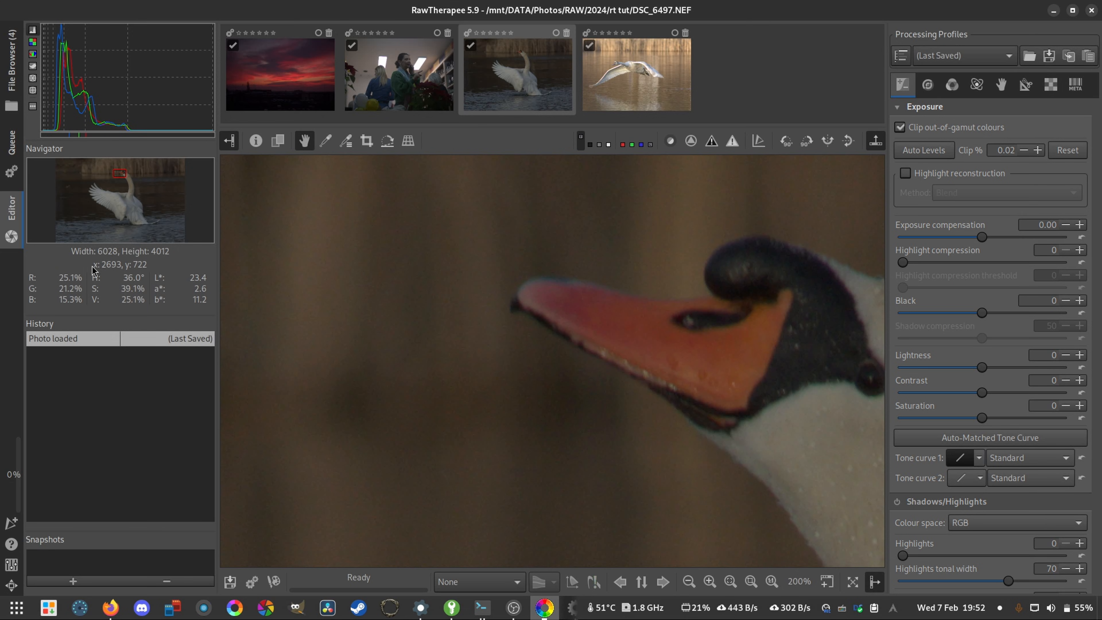
drag(121, 176, 107, 198)
drag(801, 419, 698, 352)
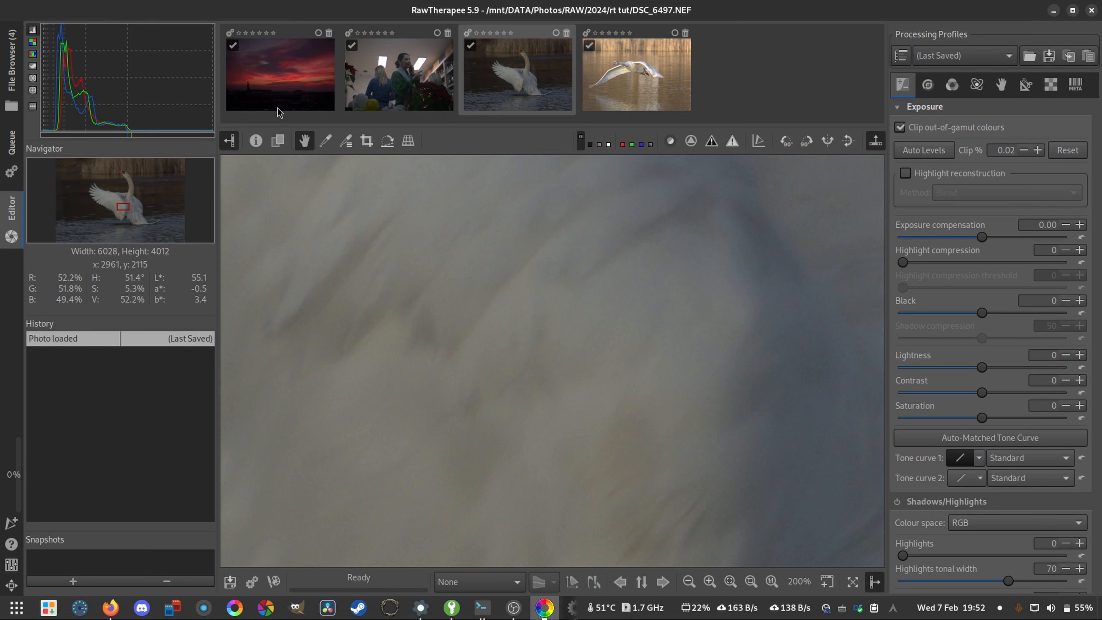
drag(647, 304, 598, 362)
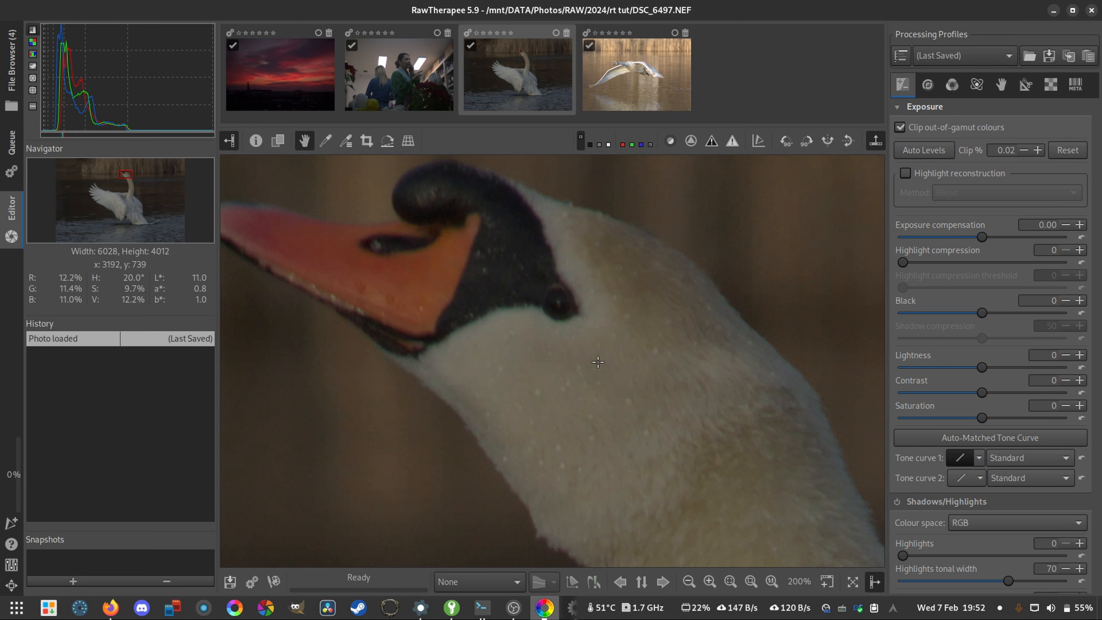
drag(519, 352, 525, 314)
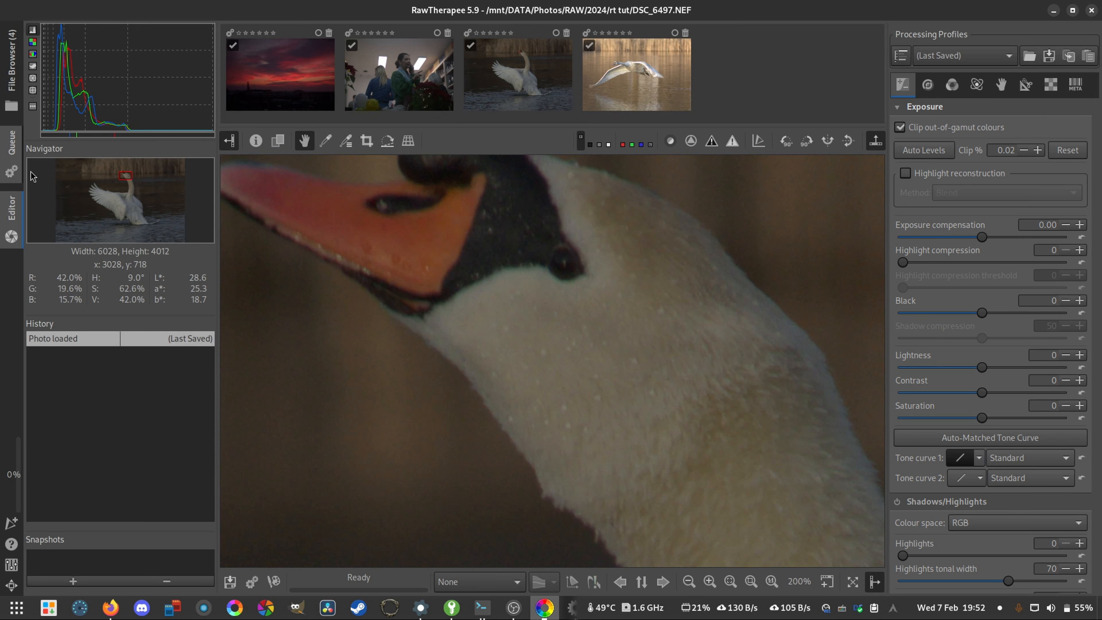
- Compare the swan's head at close magnification and at 50%
scroll(502, 351, up, 2)
scroll(502, 351, down, 4)
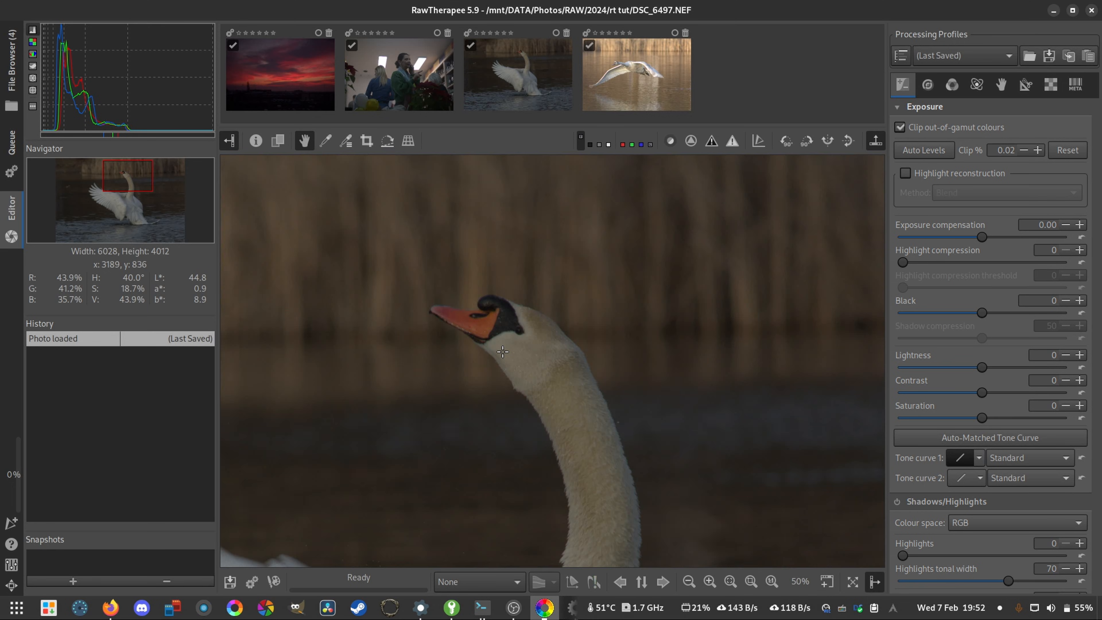
scroll(502, 352, up, 3)
scroll(502, 352, down, 3)
scroll(502, 351, up, 3)
scroll(502, 352, down, 4)
scroll(499, 350, up, 2)
scroll(493, 346, down, 2)
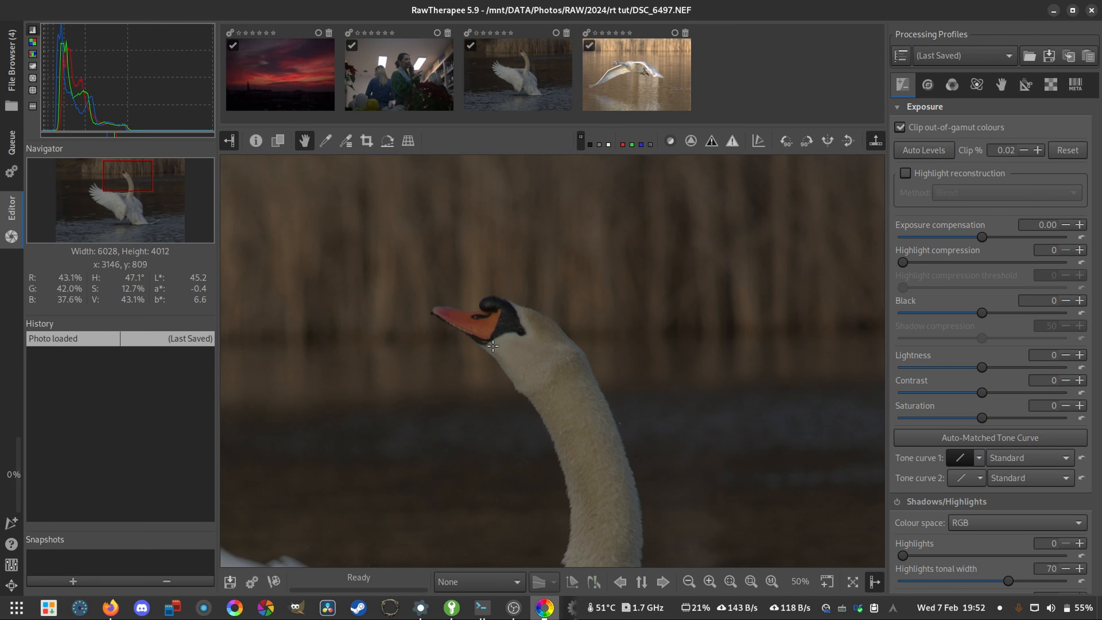
- Try the preview zoom controls: step in and out, fit the whole image, and view the swan's head at 100%
click(688, 584)
click(709, 584)
click(710, 584)
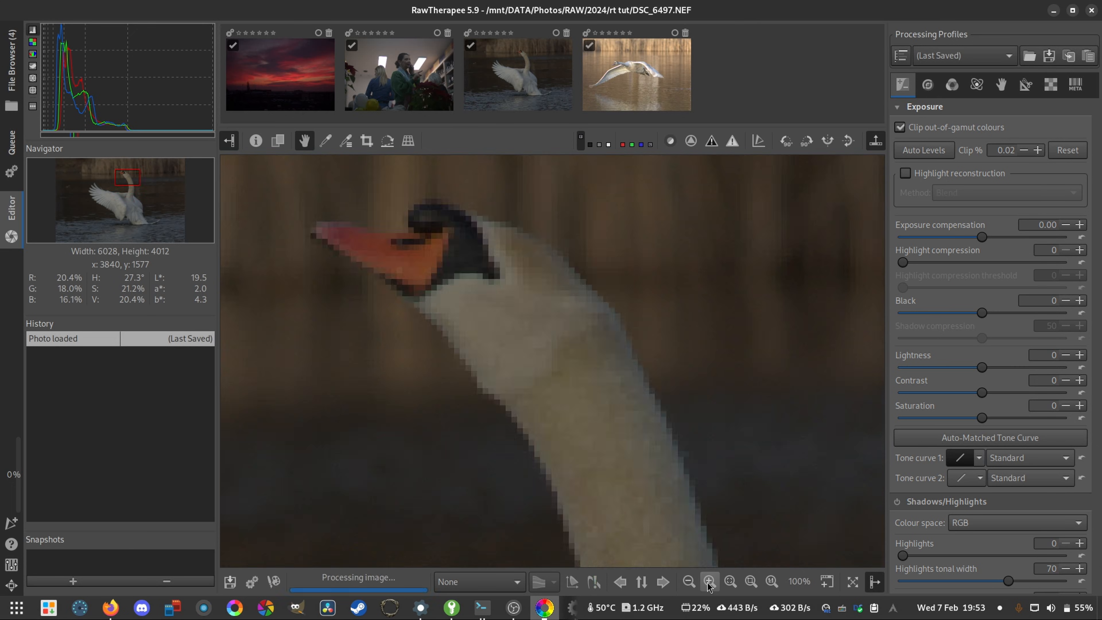
click(710, 583)
click(710, 583)
click(691, 582)
click(690, 582)
click(691, 581)
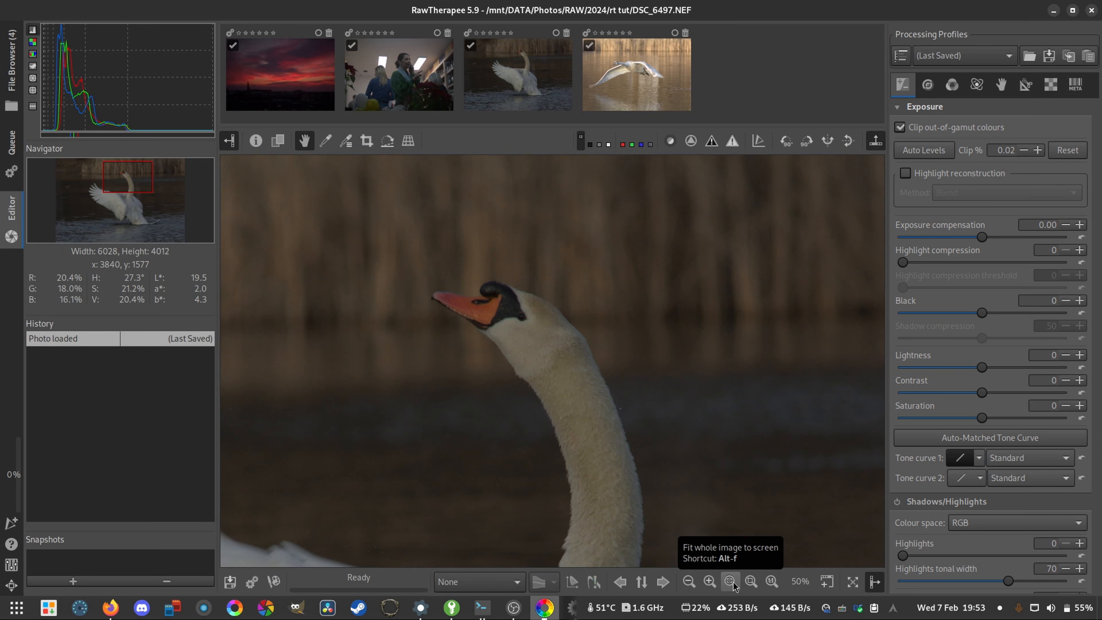
click(733, 581)
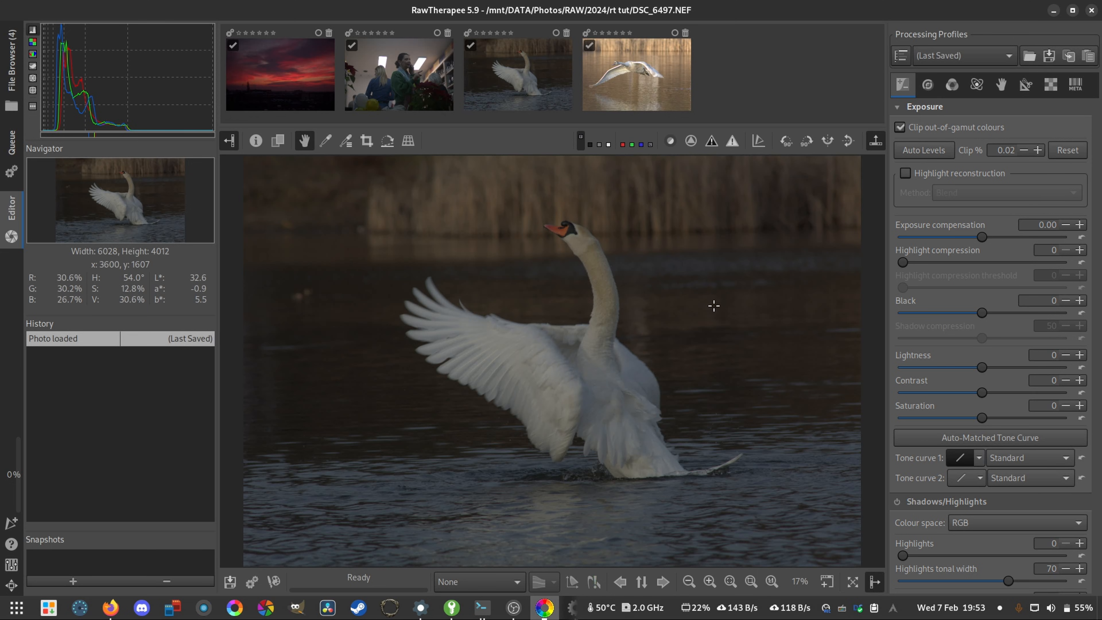
click(771, 581)
drag(658, 335, 677, 261)
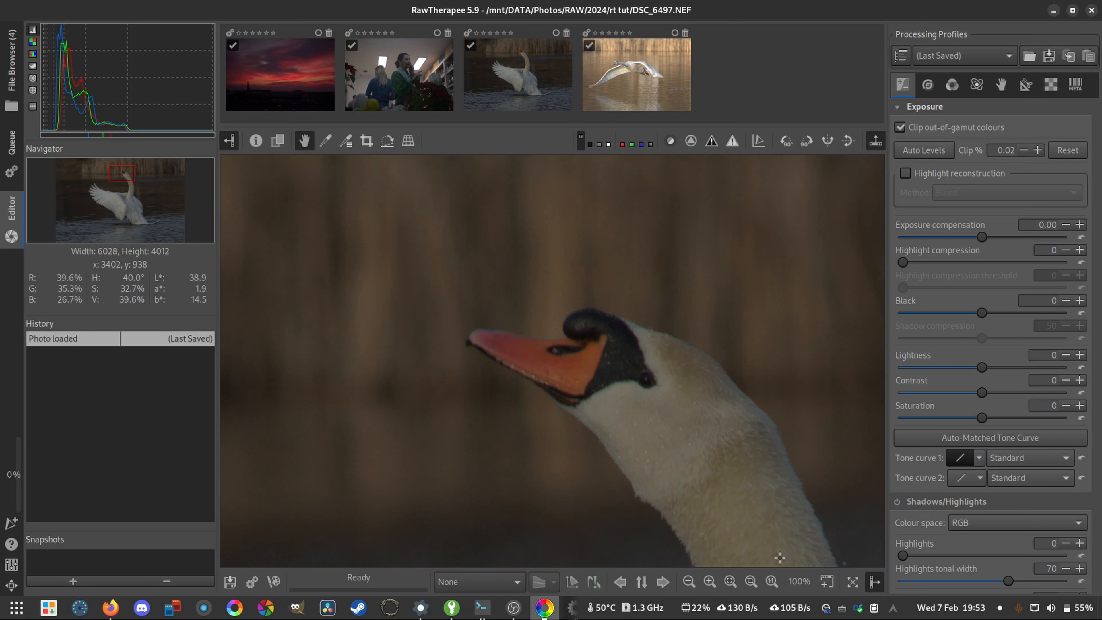
click(772, 582)
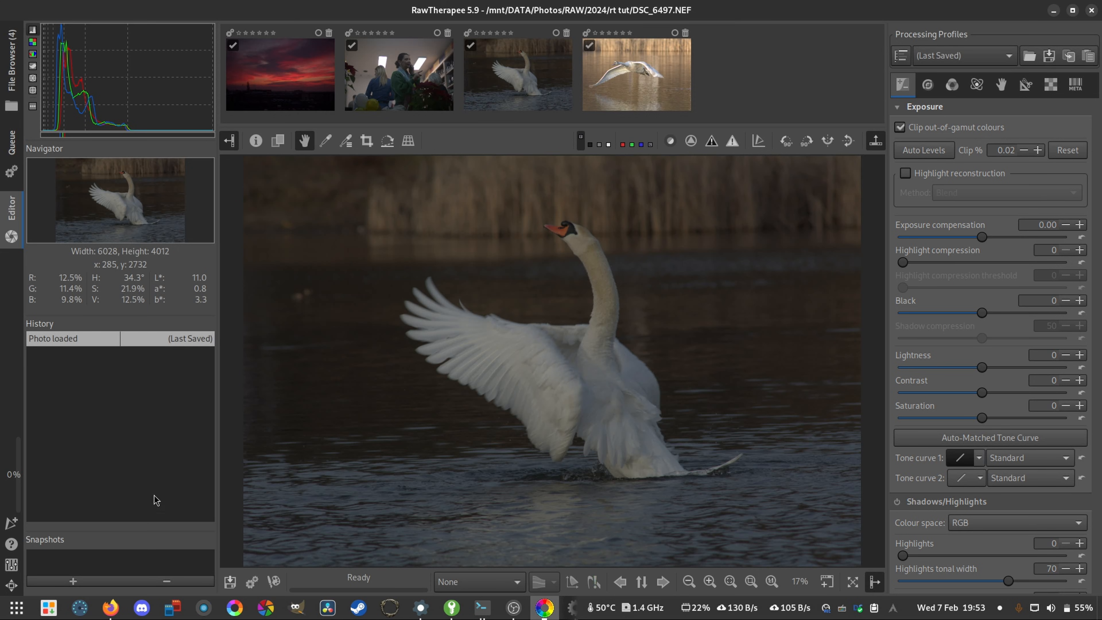
- Set Exposure compensation to -3.95, Black to -7654, Lightness to 100, Contrast and Saturation to -100, and Shadow compression to 0
drag(982, 237, 921, 256)
drag(974, 315, 925, 313)
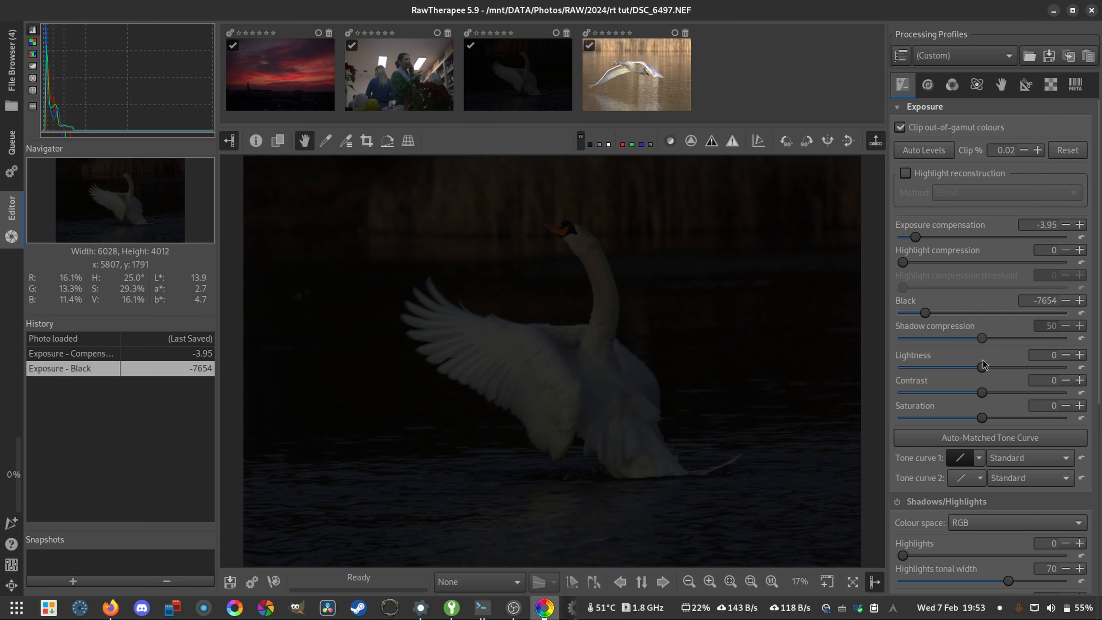
drag(981, 368, 1061, 367)
drag(981, 393, 902, 392)
drag(982, 418, 902, 417)
drag(981, 338, 903, 338)
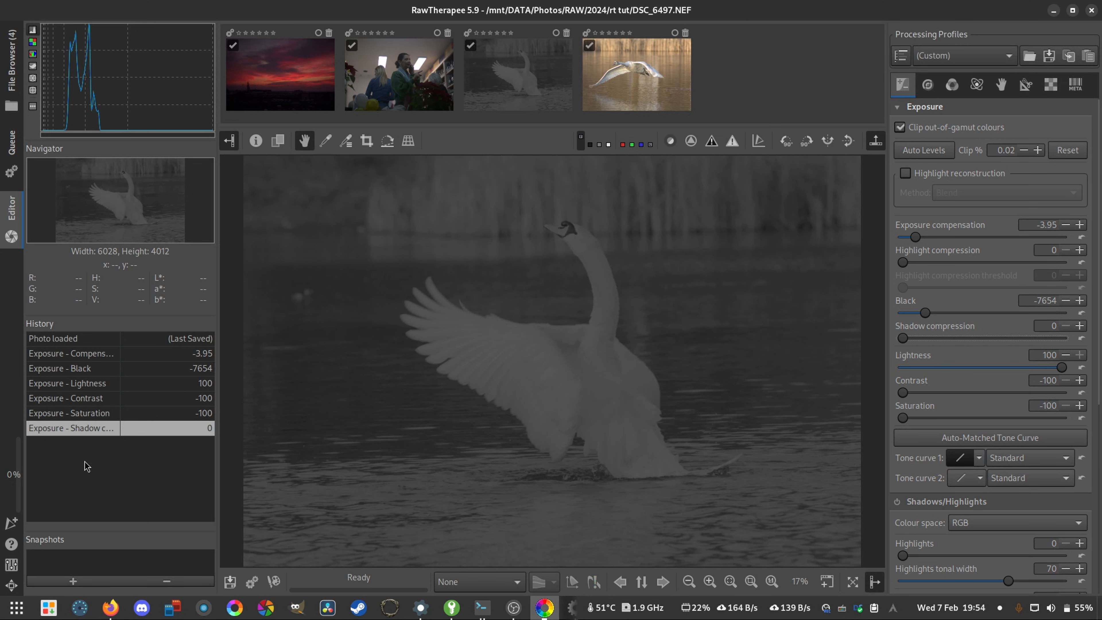
- Compare the photo's earlier editing states in the history, from Saturation back to Exposure compensation, and return to the Shadow compression entry
click(83, 410)
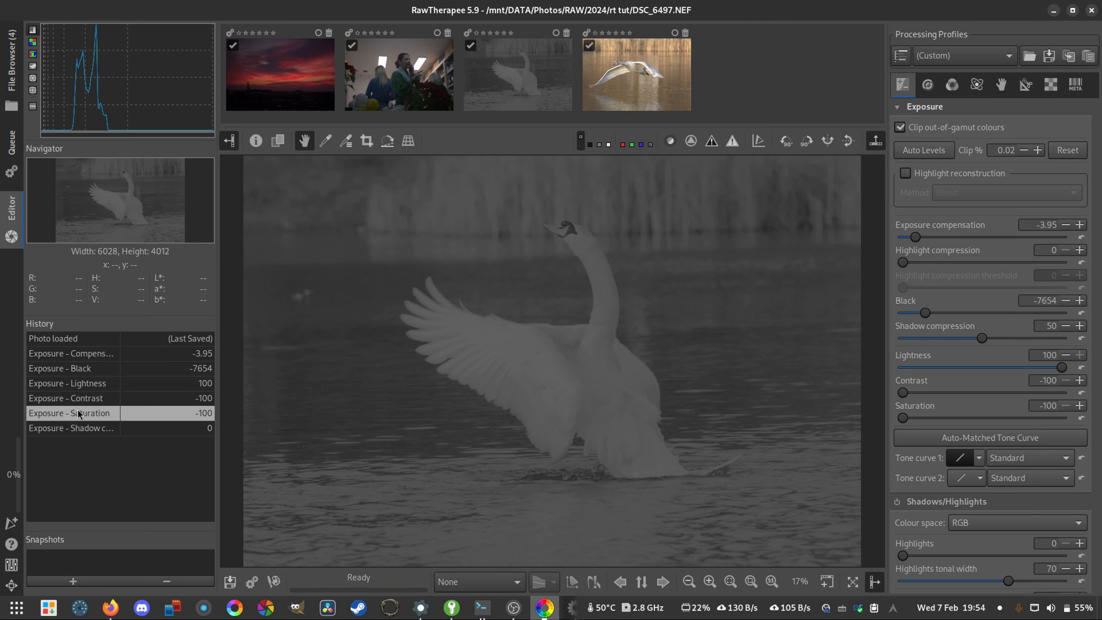
click(89, 398)
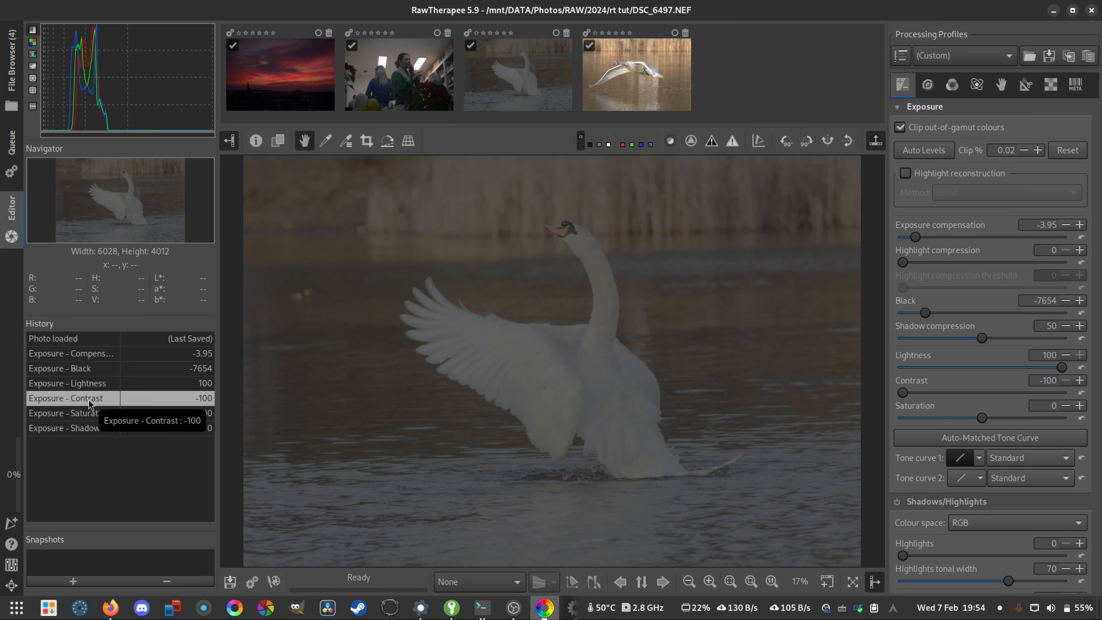
click(89, 384)
click(89, 368)
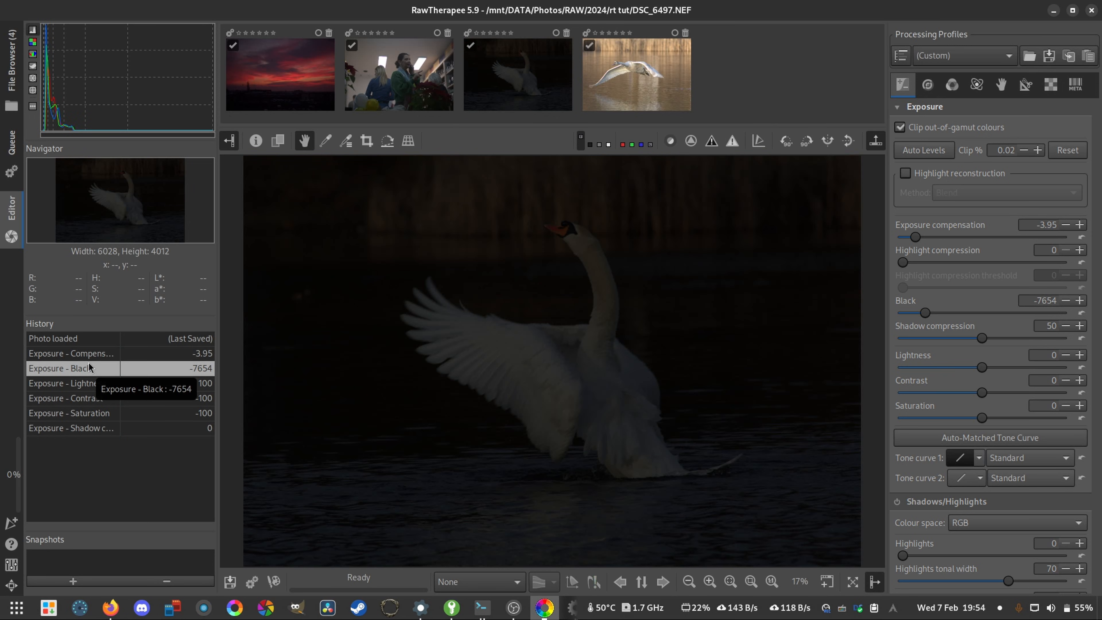
click(96, 353)
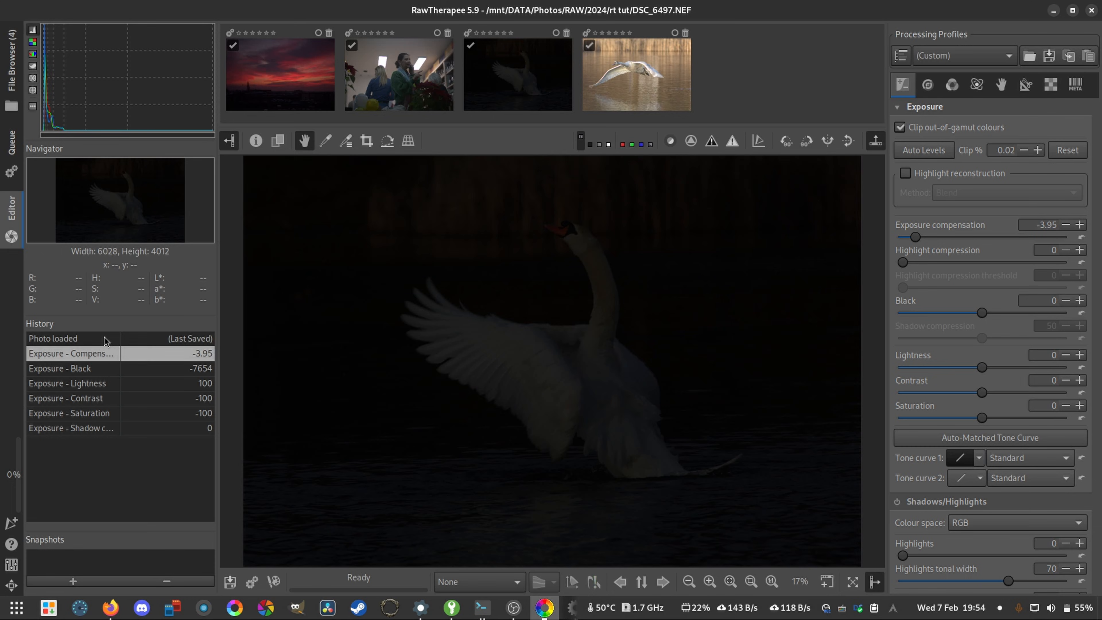
click(111, 378)
click(114, 427)
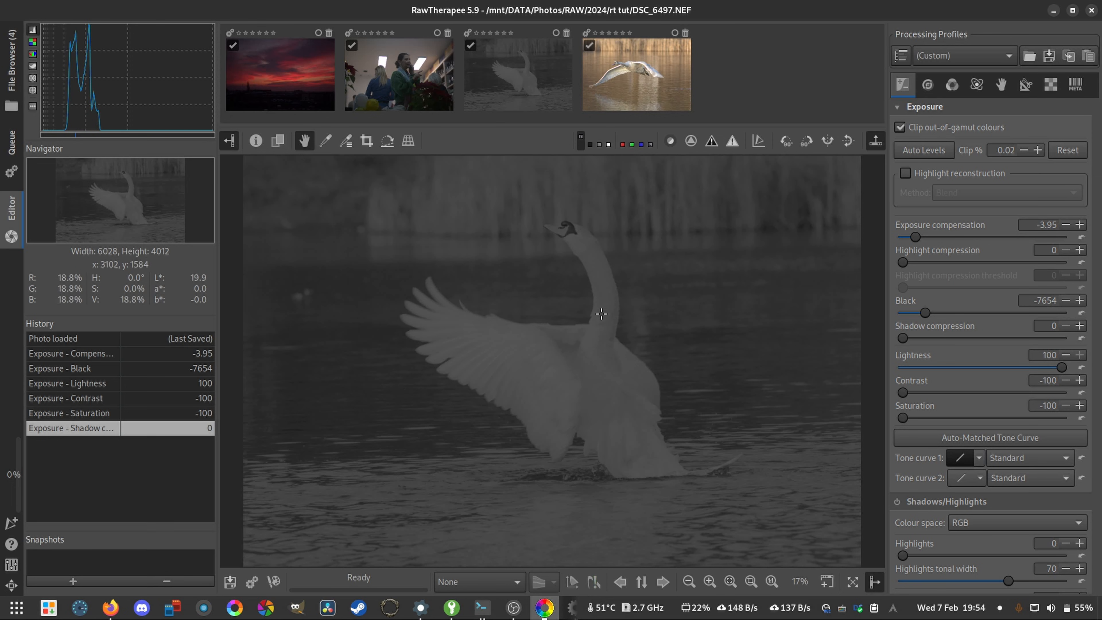
- Step back through the editing history to the Photo loaded state, undoing all exposure adjustments on the swan photo
click(80, 415)
click(96, 398)
click(93, 383)
click(89, 368)
click(86, 340)
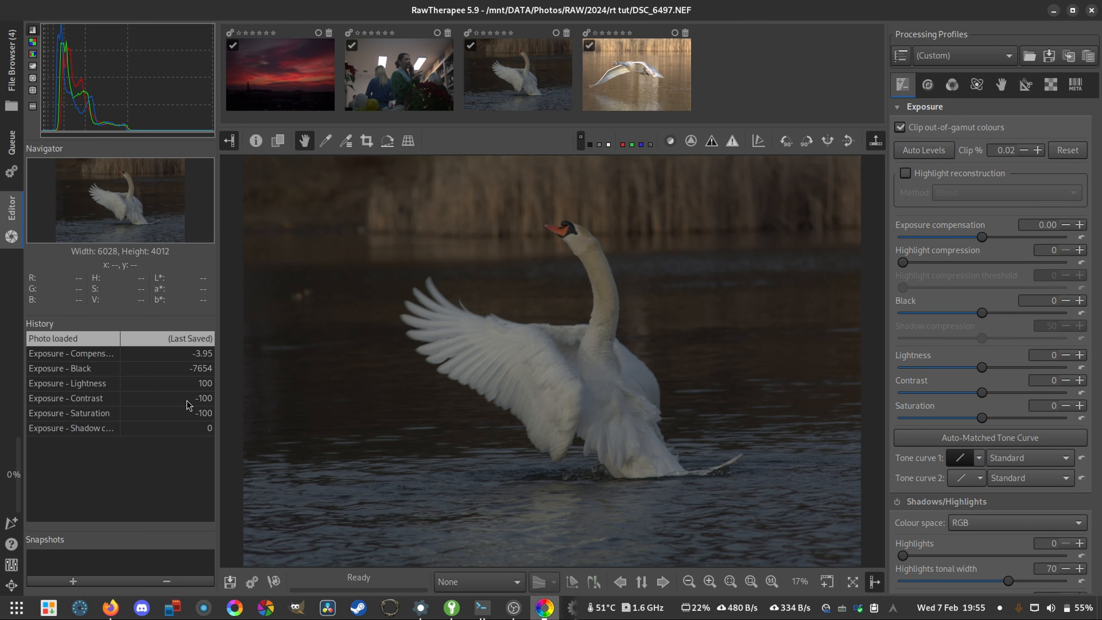
- Restore the Shadow compression state from the history and save it as a snapshot named "edit 1"
click(94, 429)
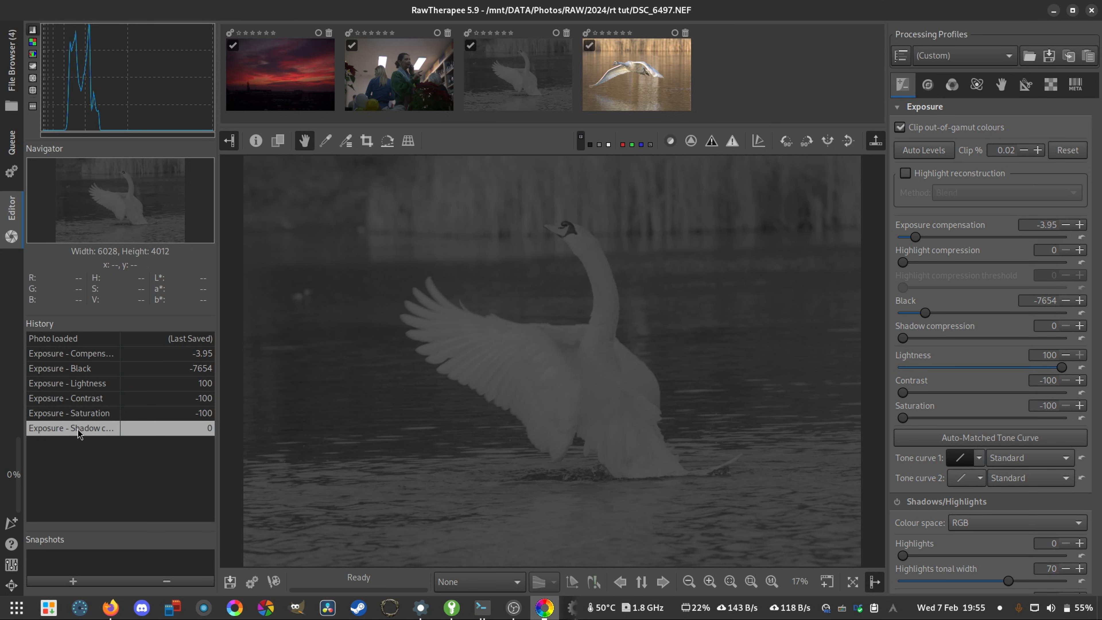
click(86, 586)
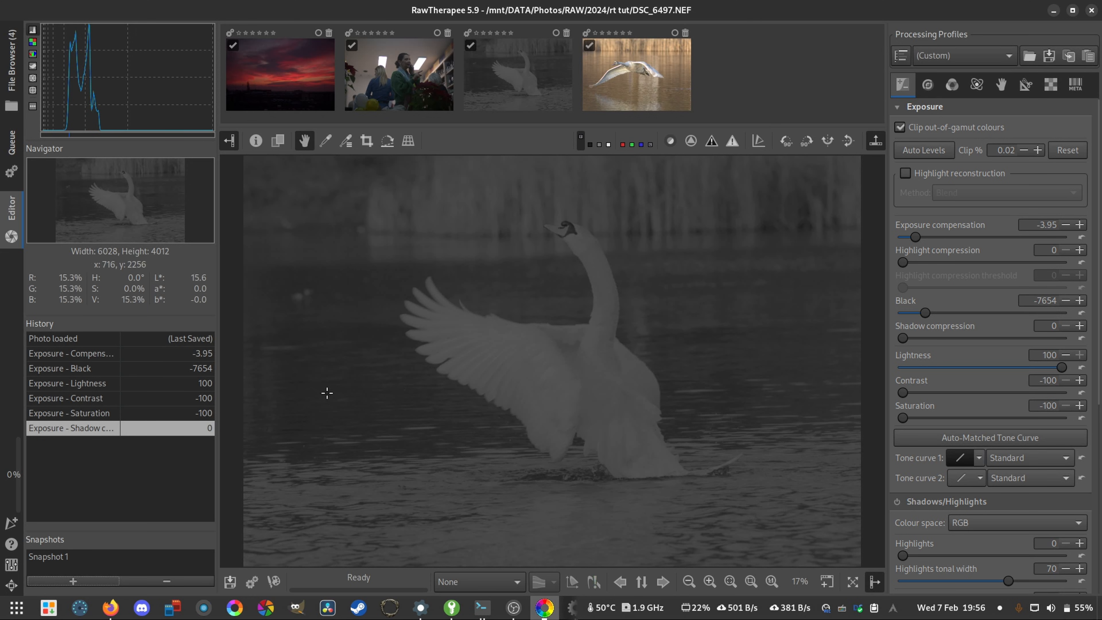
double_click(61, 558)
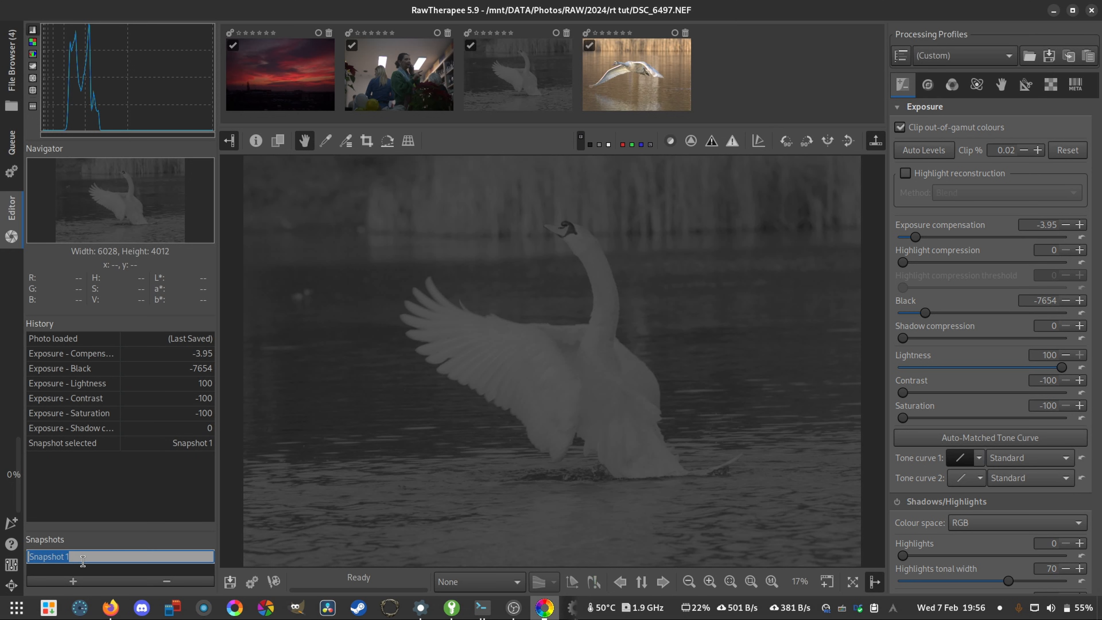
text(edit)
text(1)
key(Return)
- Set Exposure compensation to -0.25, Highlight compression to 76 with threshold 29, Black to -16384, Contrast to -22, and Saturation to -12
drag(915, 237, 976, 240)
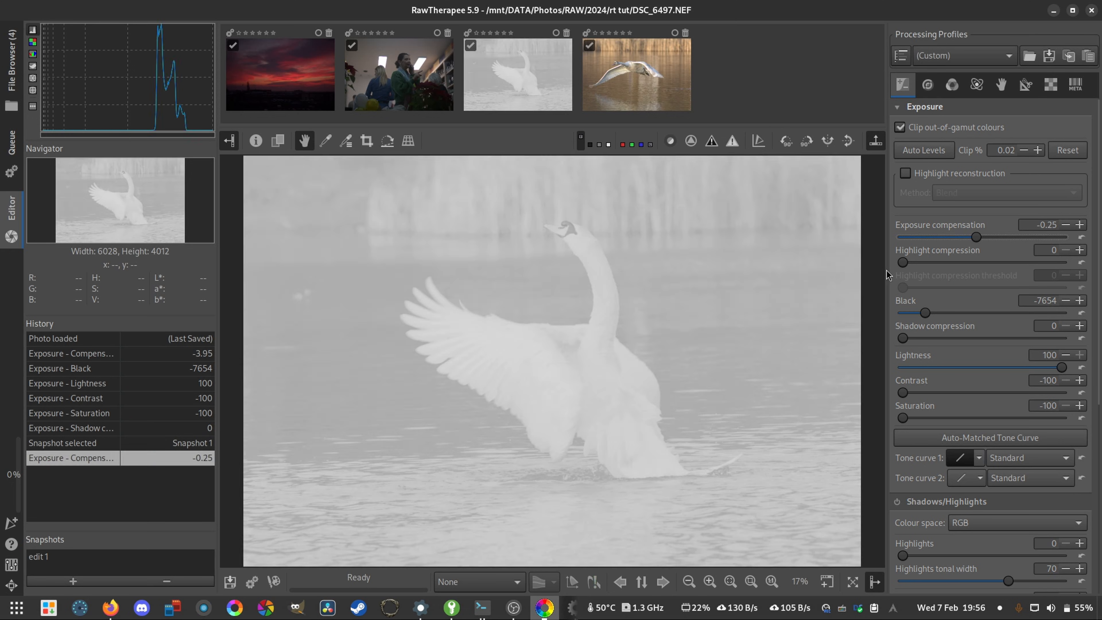
drag(902, 262, 926, 263)
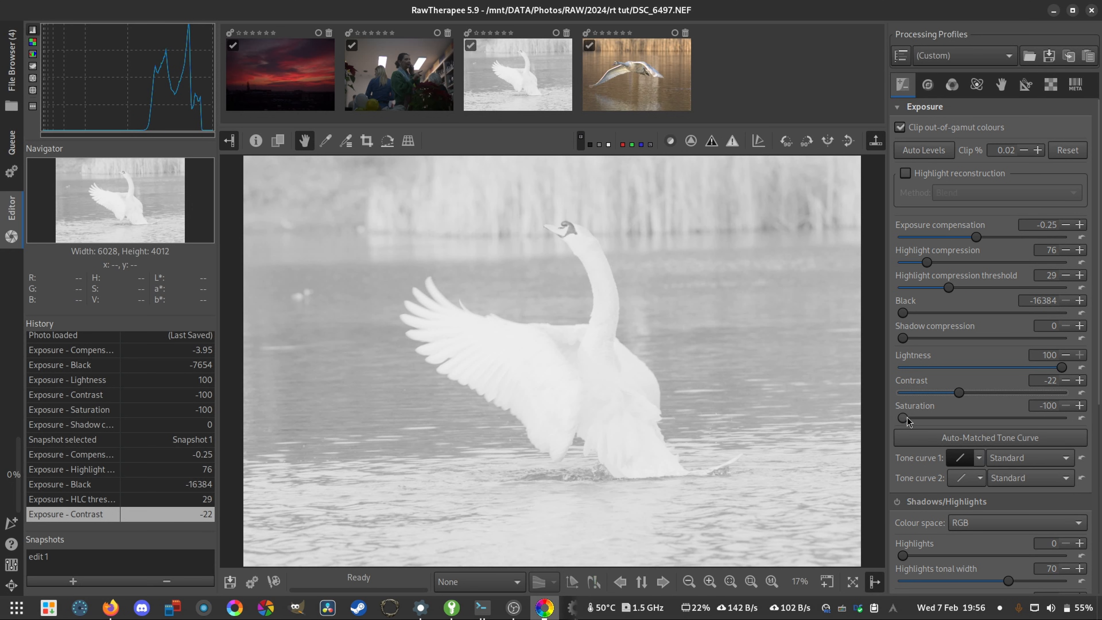
drag(903, 417, 968, 417)
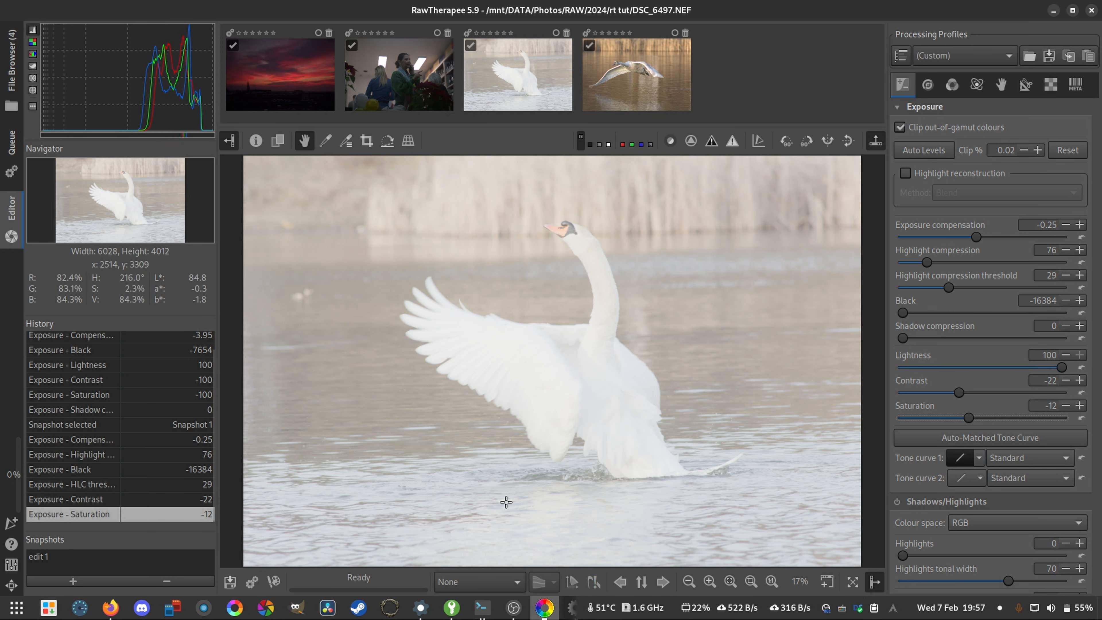
- Save the brightened version of the swan photo as a second snapshot named "edit 2"
click(57, 583)
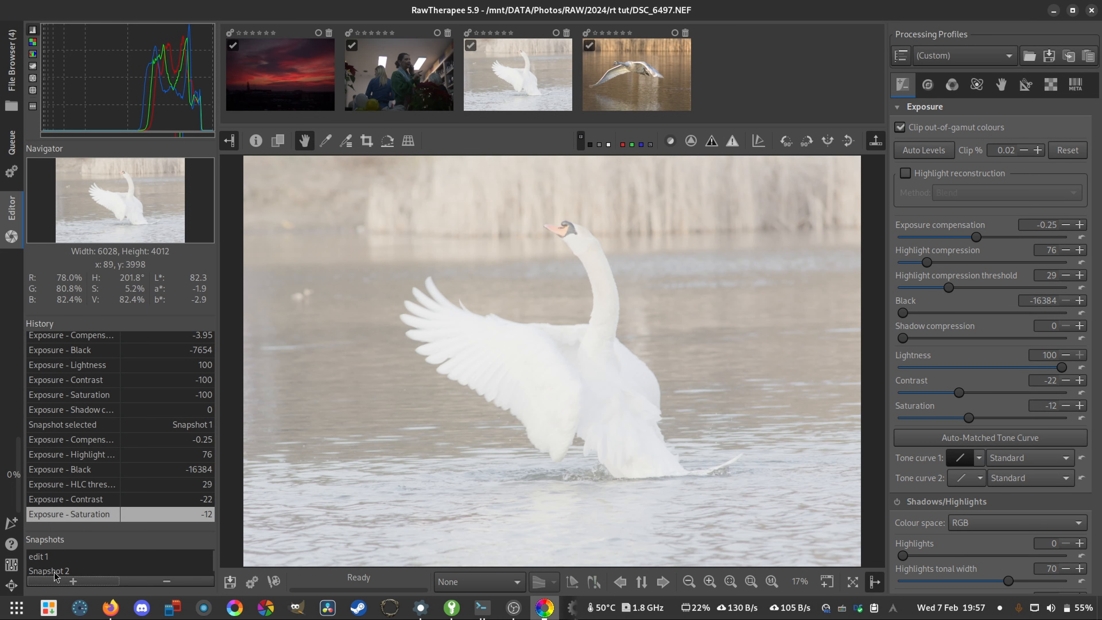
click(53, 572)
click(64, 571)
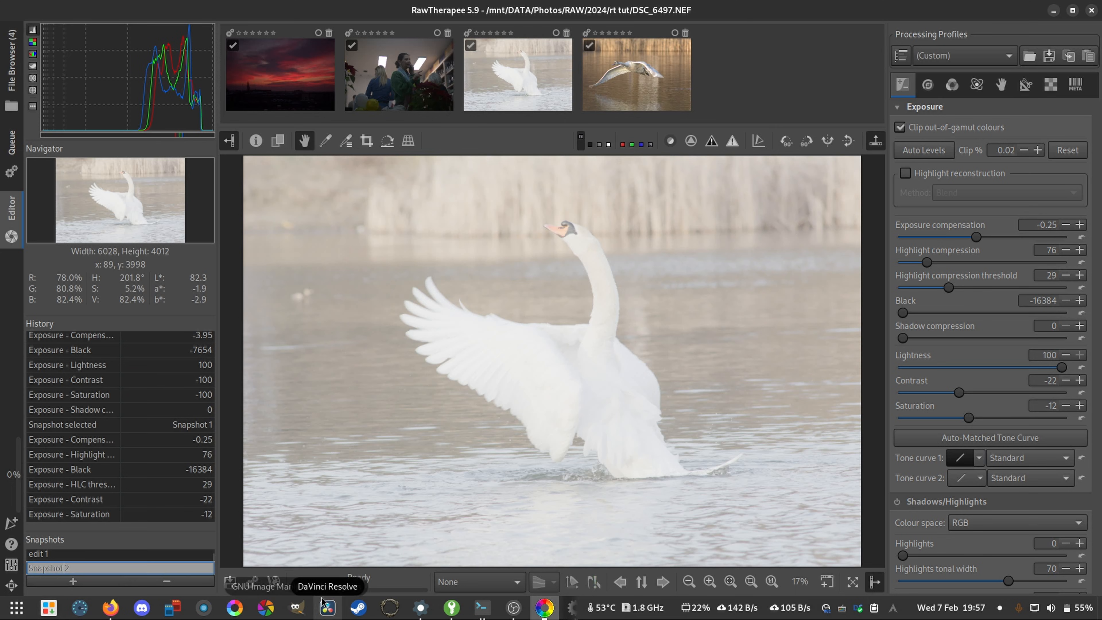
key(Left)
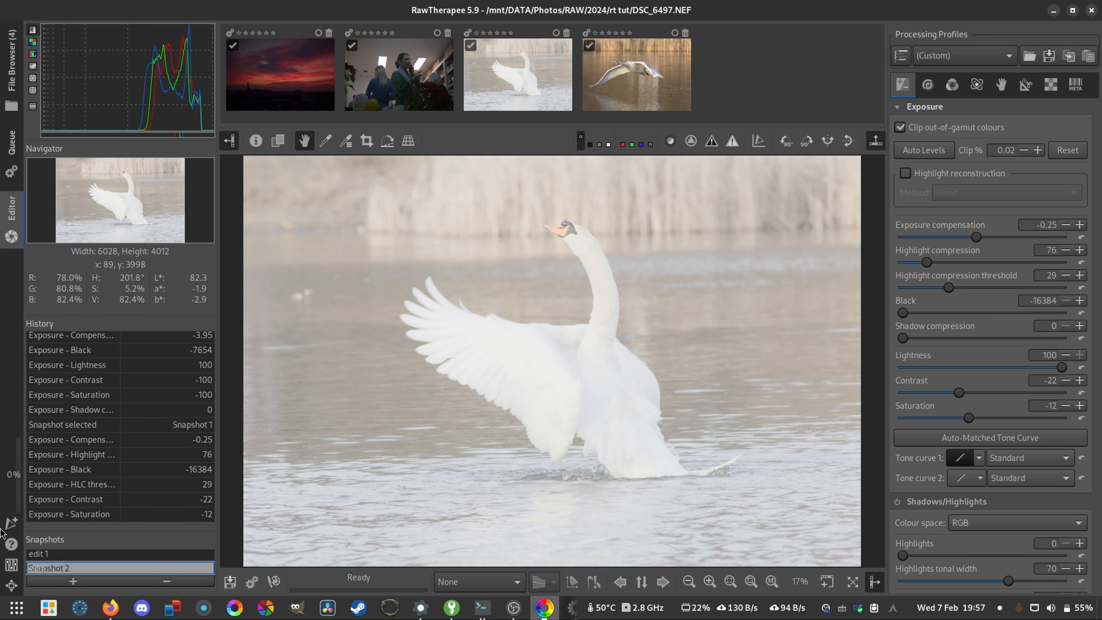
text(edit)
key(Return)
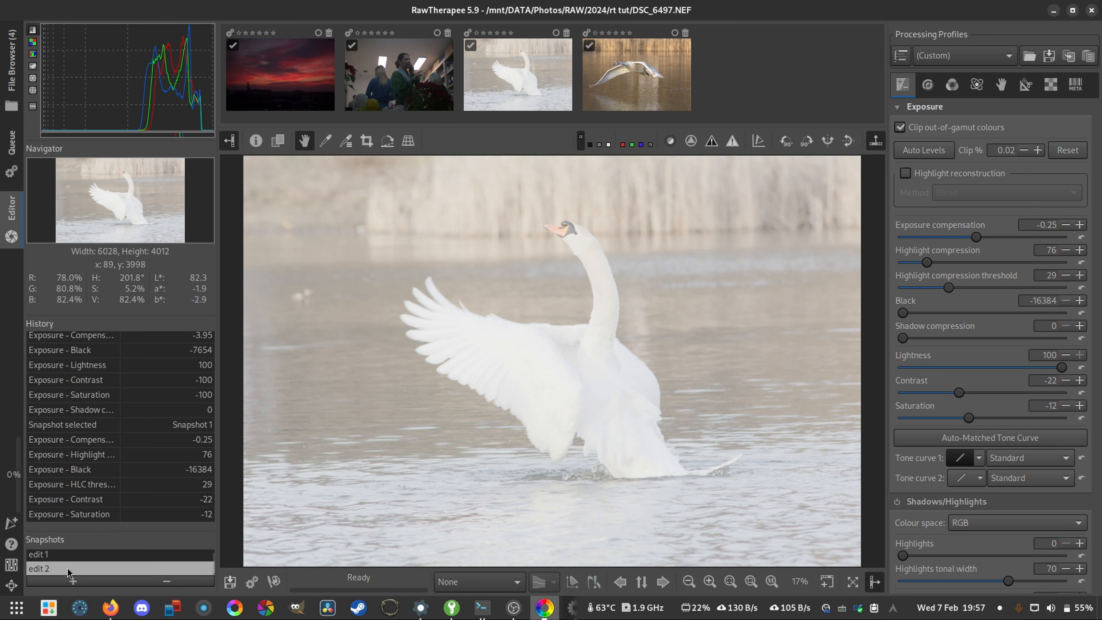
- Switch repeatedly between the edit 1 and edit 2 snapshots to compare the two versions of the swan photo
click(76, 555)
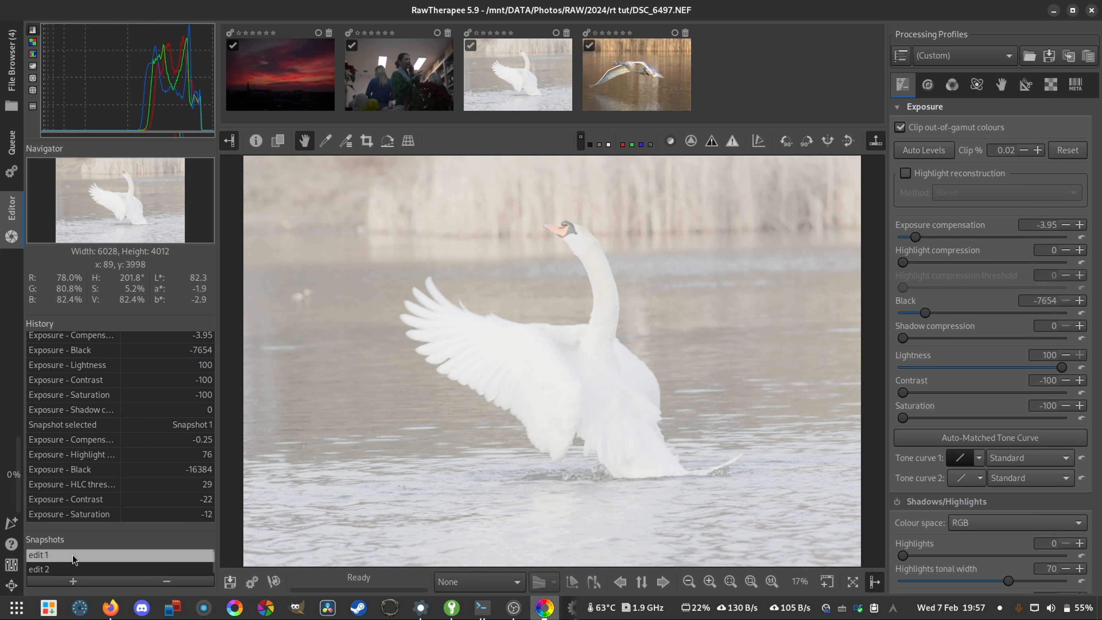
click(62, 571)
click(69, 555)
click(71, 567)
click(72, 555)
click(68, 566)
click(72, 556)
click(74, 569)
click(78, 556)
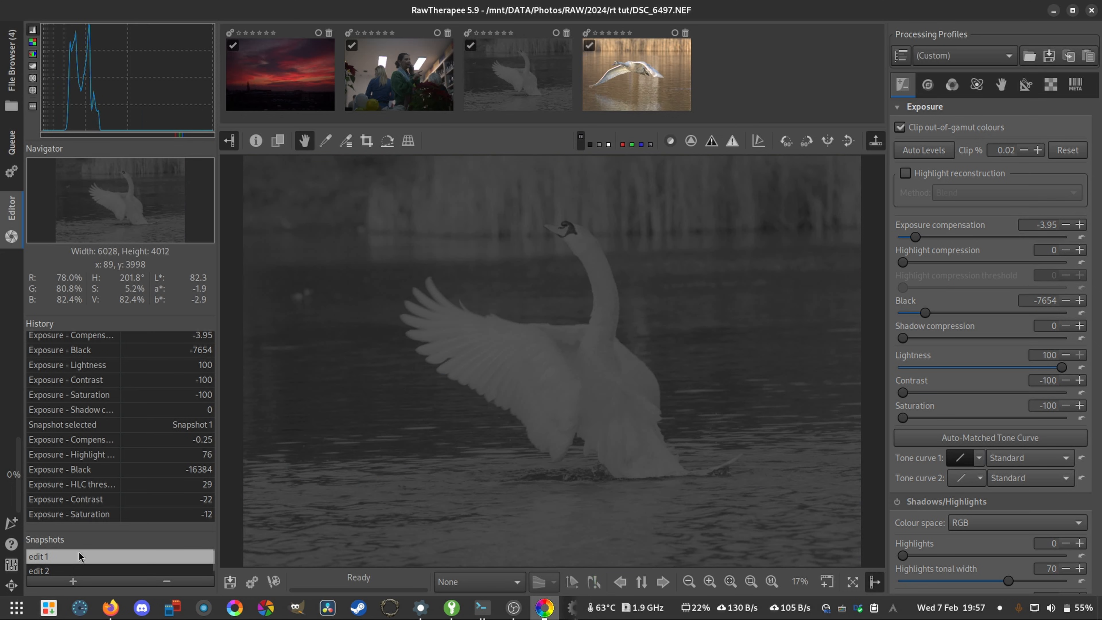
click(72, 570)
click(75, 559)
click(70, 571)
click(74, 556)
click(73, 570)
click(77, 556)
drag(110, 530, 126, 473)
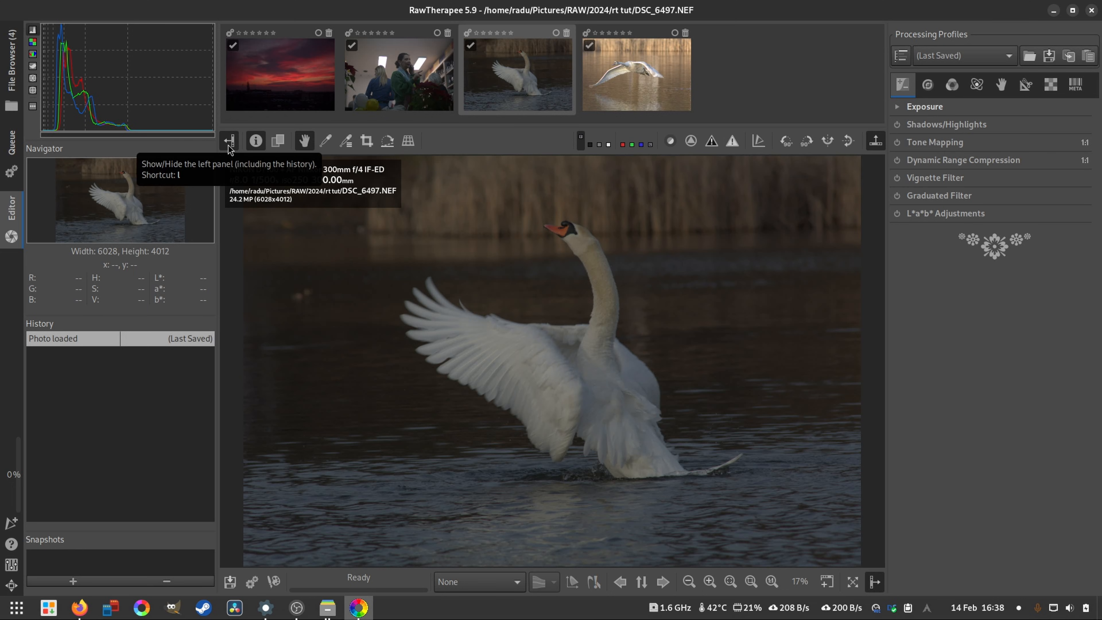
- Hide the filmstrip and both side panels to view the photo alone, and bring them all back
key(shift+l)
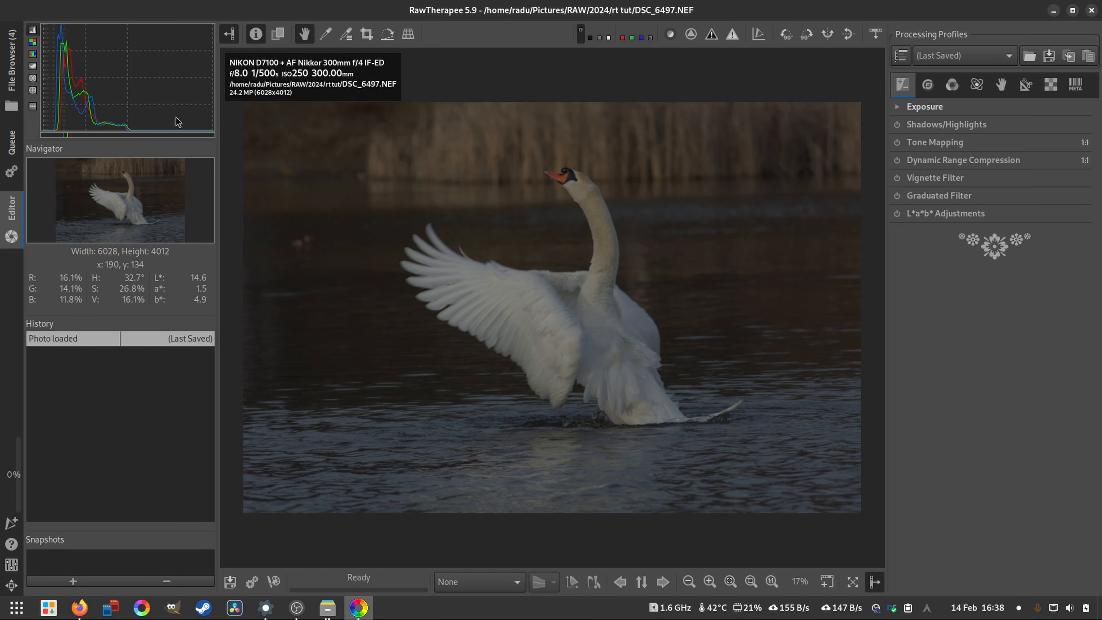
click(232, 34)
click(874, 581)
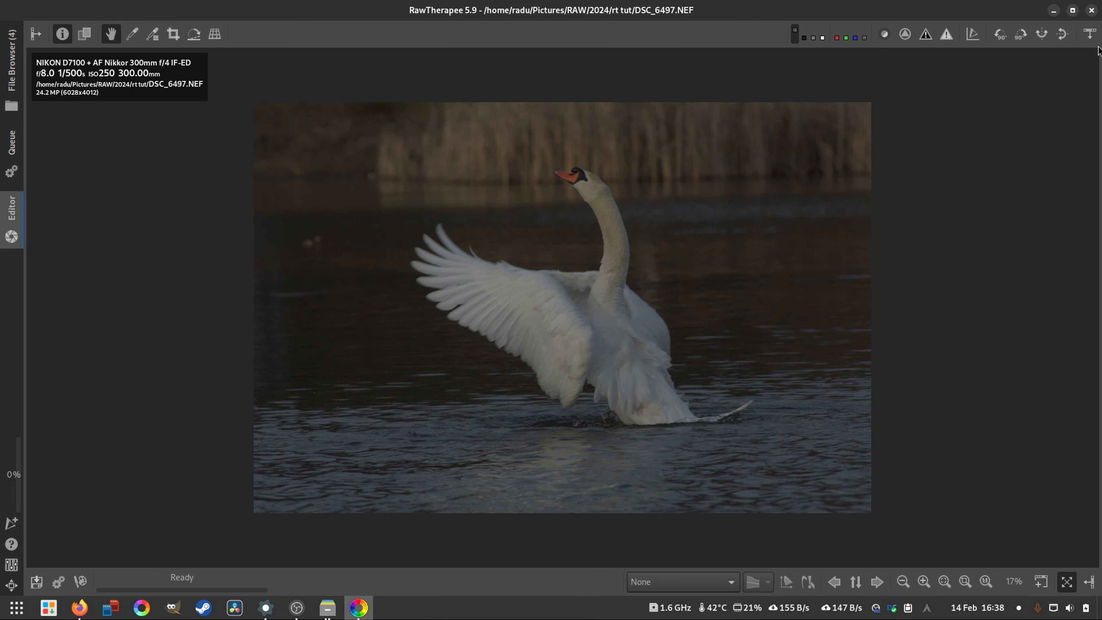
click(1089, 34)
click(1089, 581)
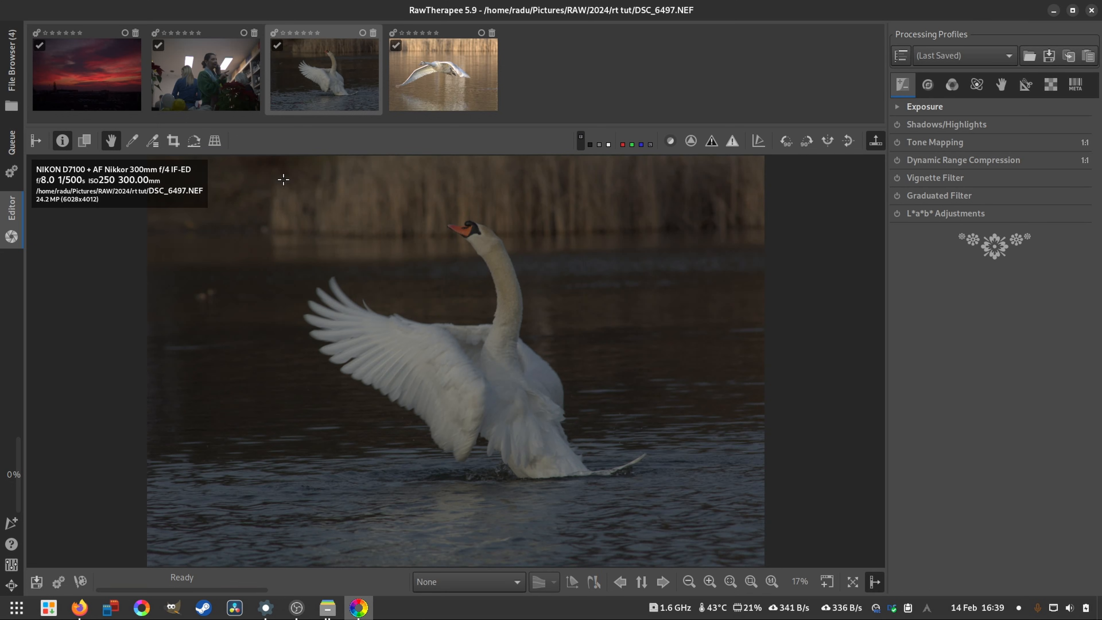
click(36, 140)
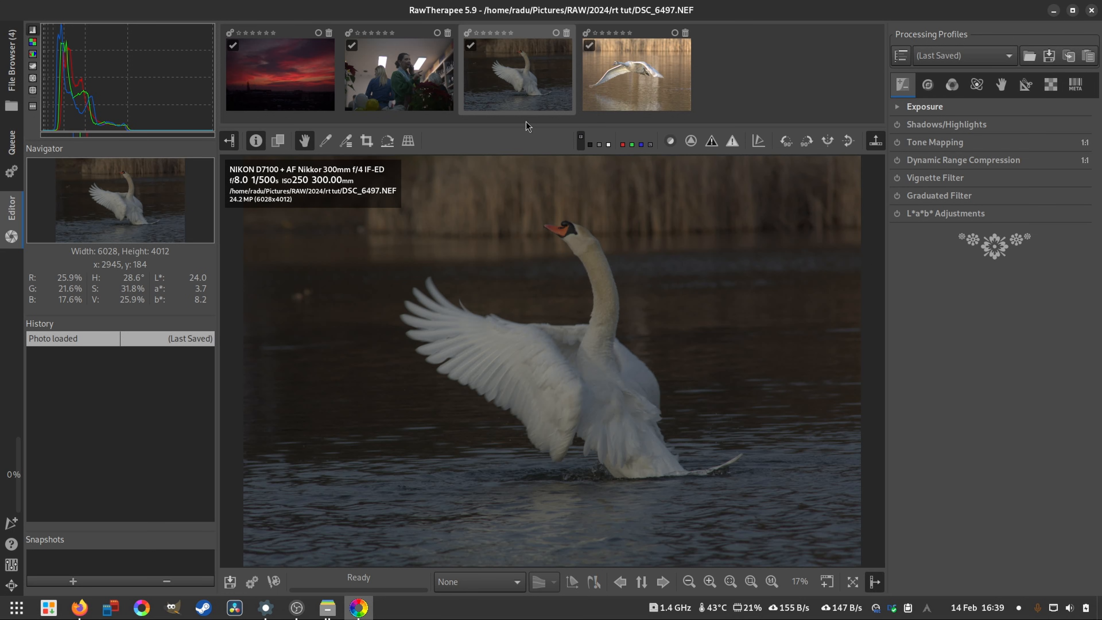
- Toggle the photo's shooting information overlay off and on, and try the before/after comparison view
click(256, 141)
click(257, 140)
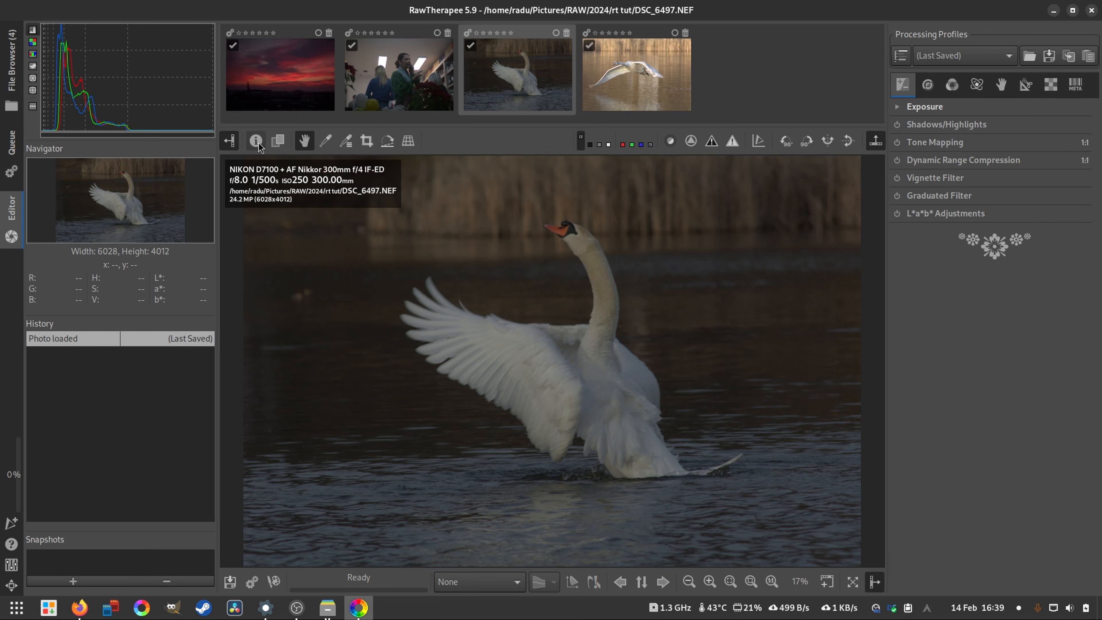
click(256, 140)
click(257, 140)
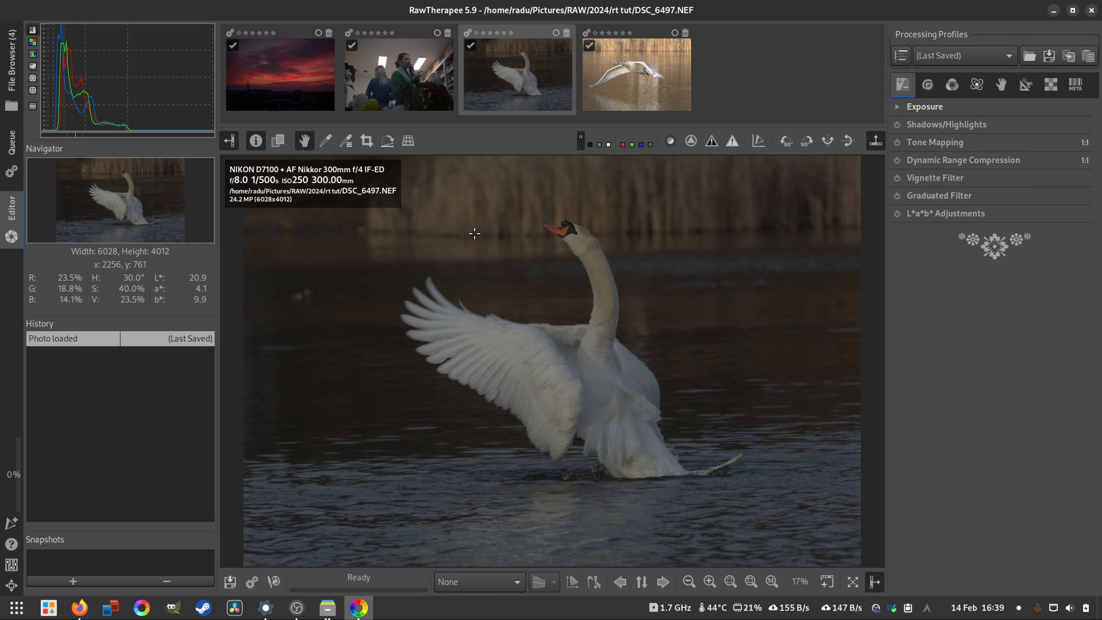
click(276, 144)
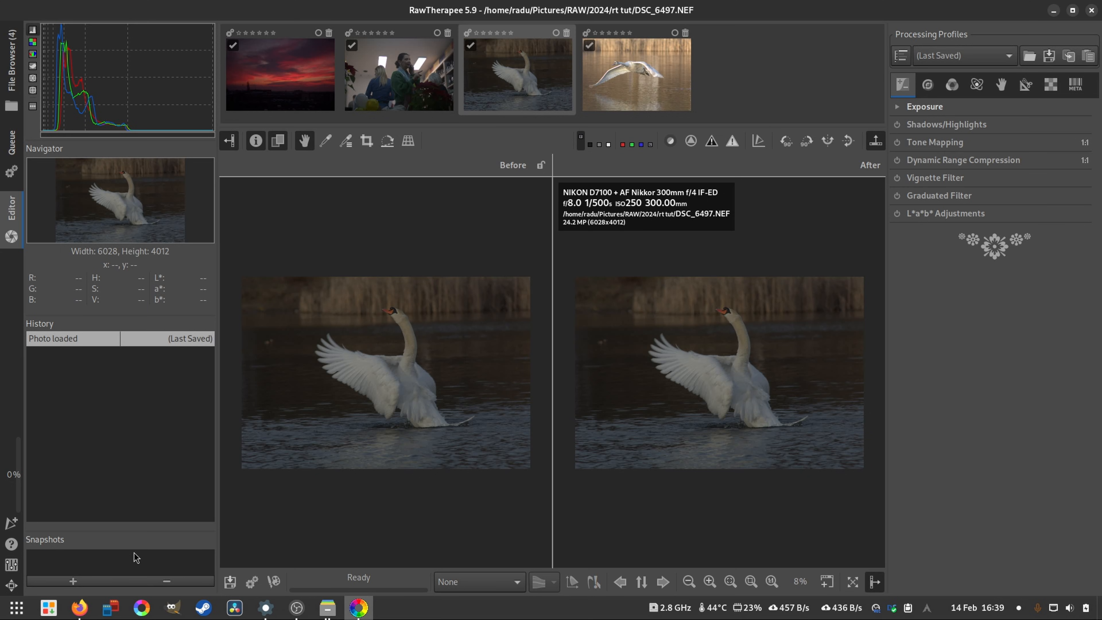
click(275, 147)
- Zoom in on the swan, pan the preview with the hand tool, and zoom back out to the whole photo
scroll(560, 276, up, 2)
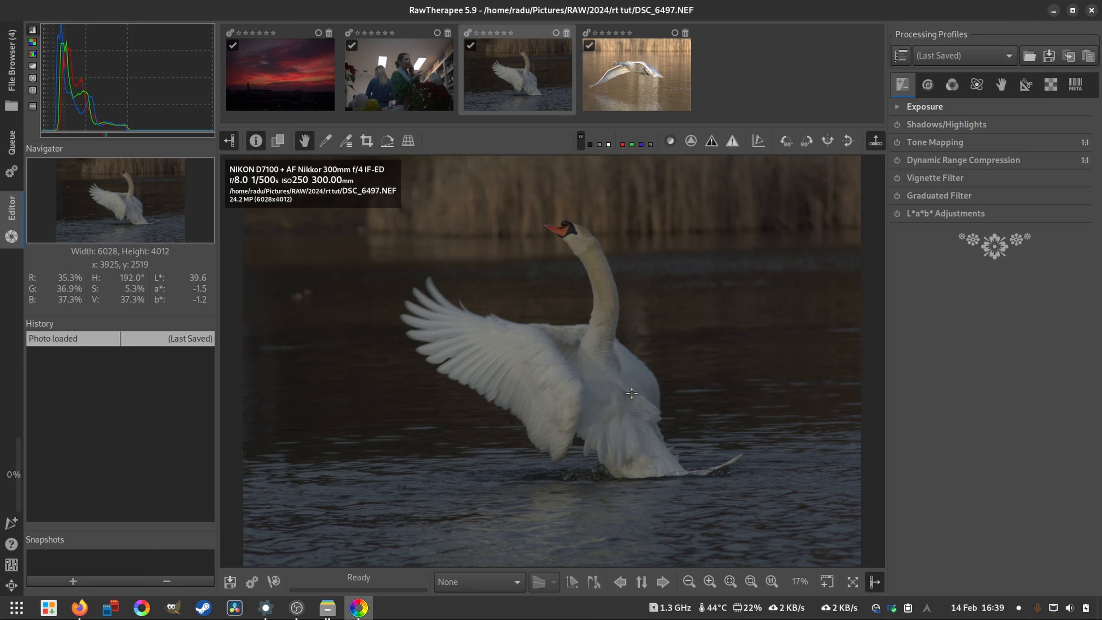
drag(631, 393, 710, 368)
scroll(625, 364, up, 5)
scroll(624, 364, down, 5)
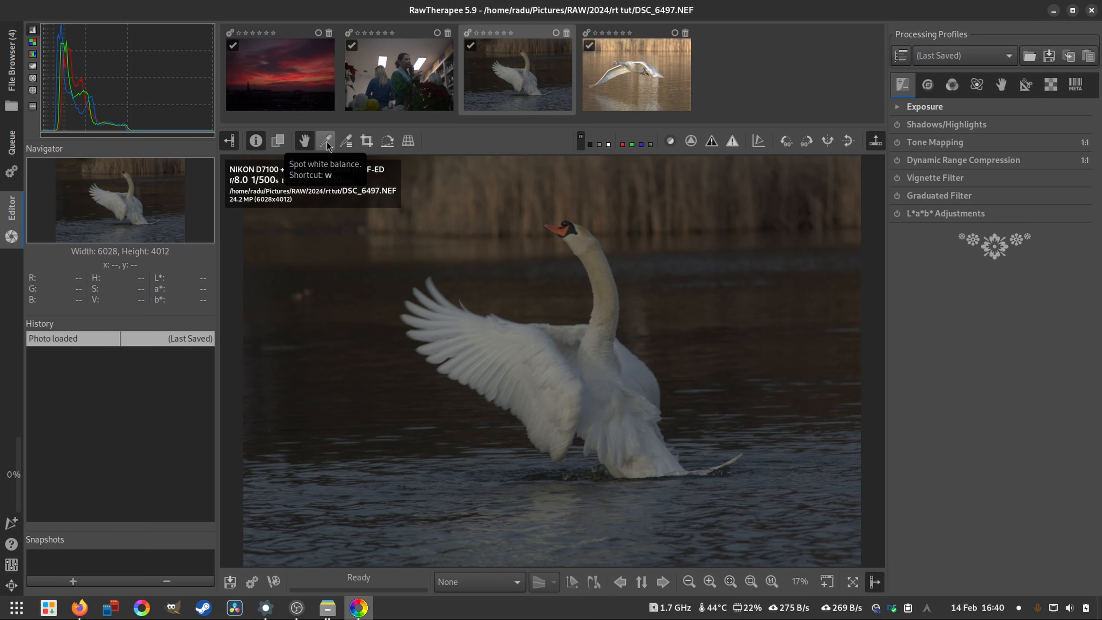
- Activate the spot white balance tool and review the available white balance methods, keeping Camera
click(326, 144)
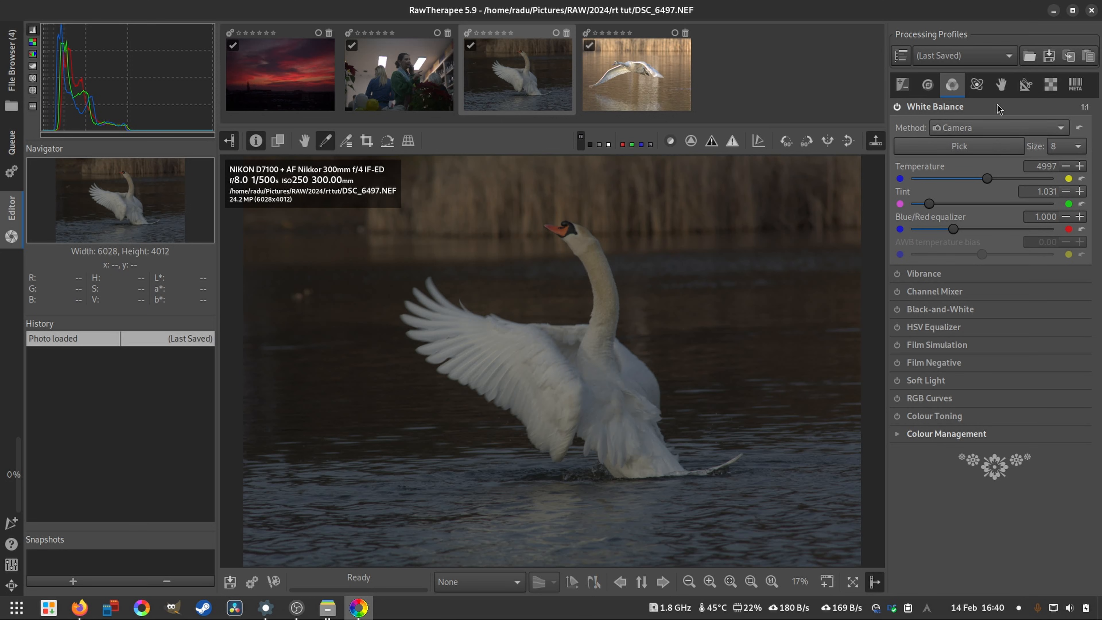
click(964, 130)
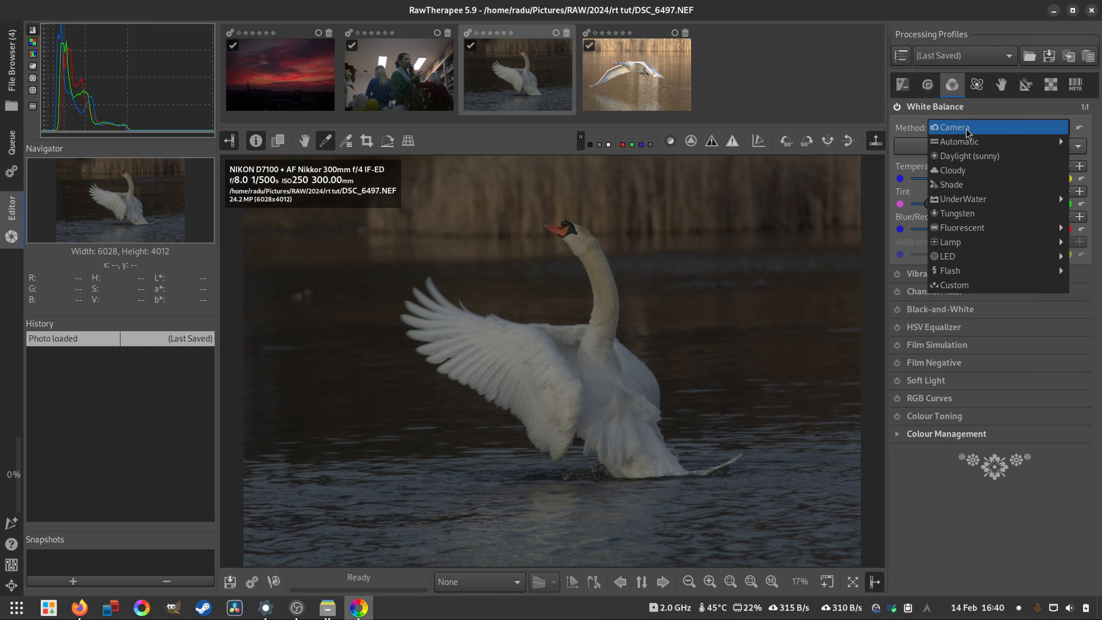
click(966, 130)
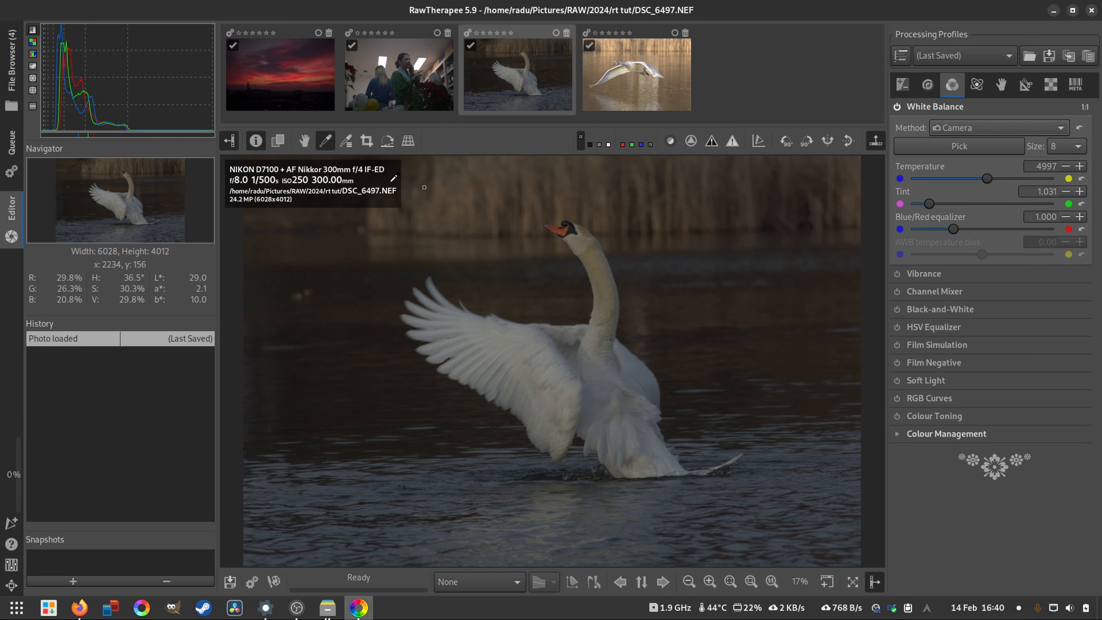
- Place five lockable colour pickers on the swan's neck, wing, body and wing tip, and on the dark background
click(348, 146)
click(597, 272)
click(508, 363)
click(619, 393)
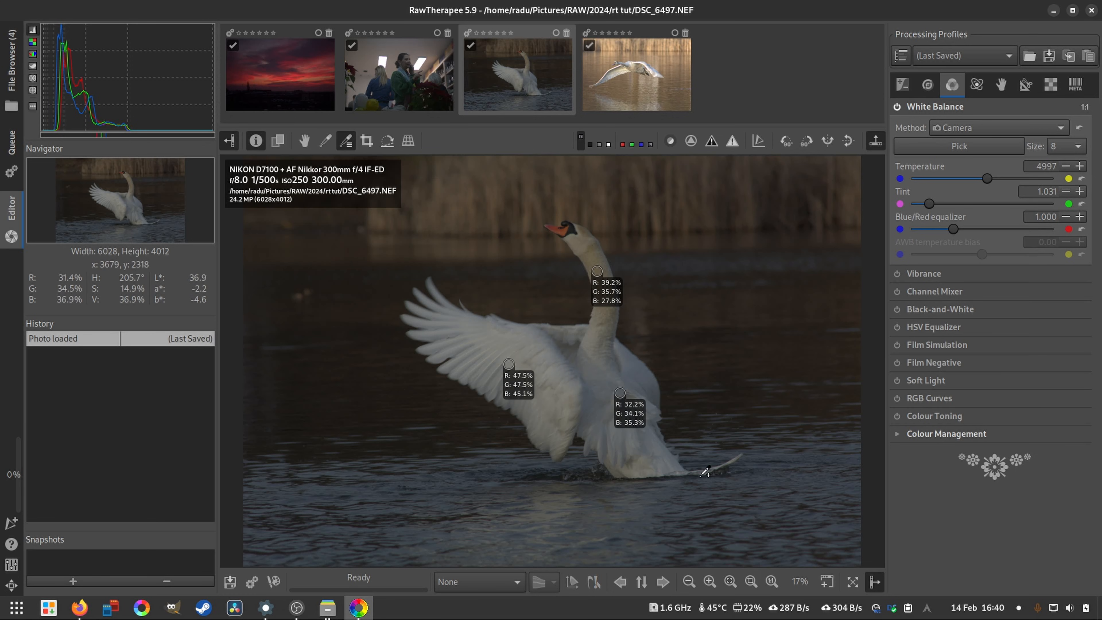
click(411, 309)
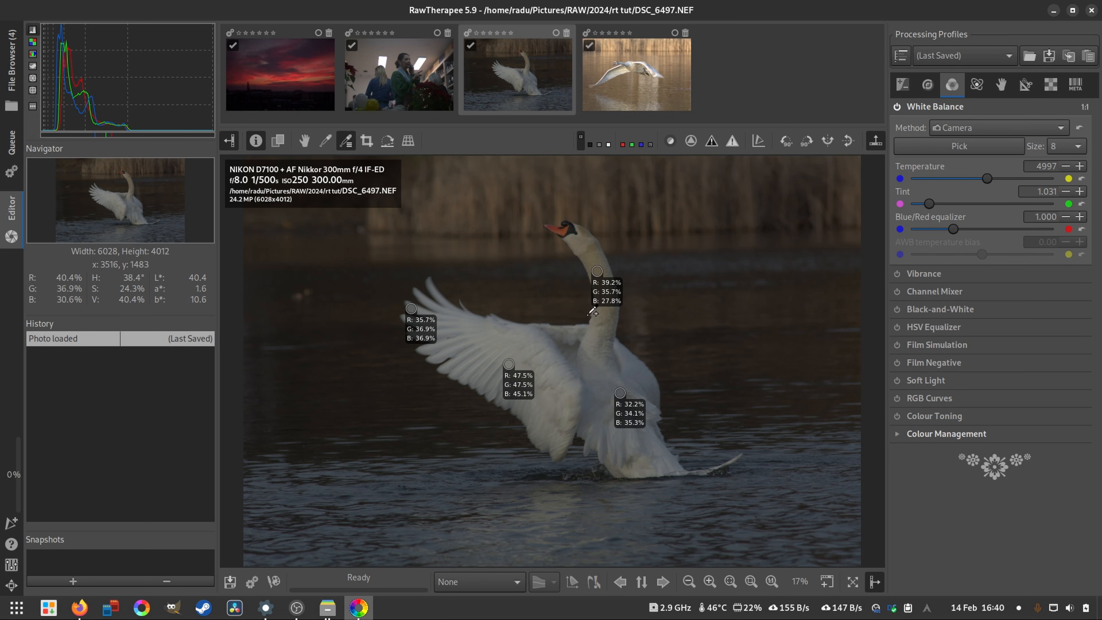
click(712, 226)
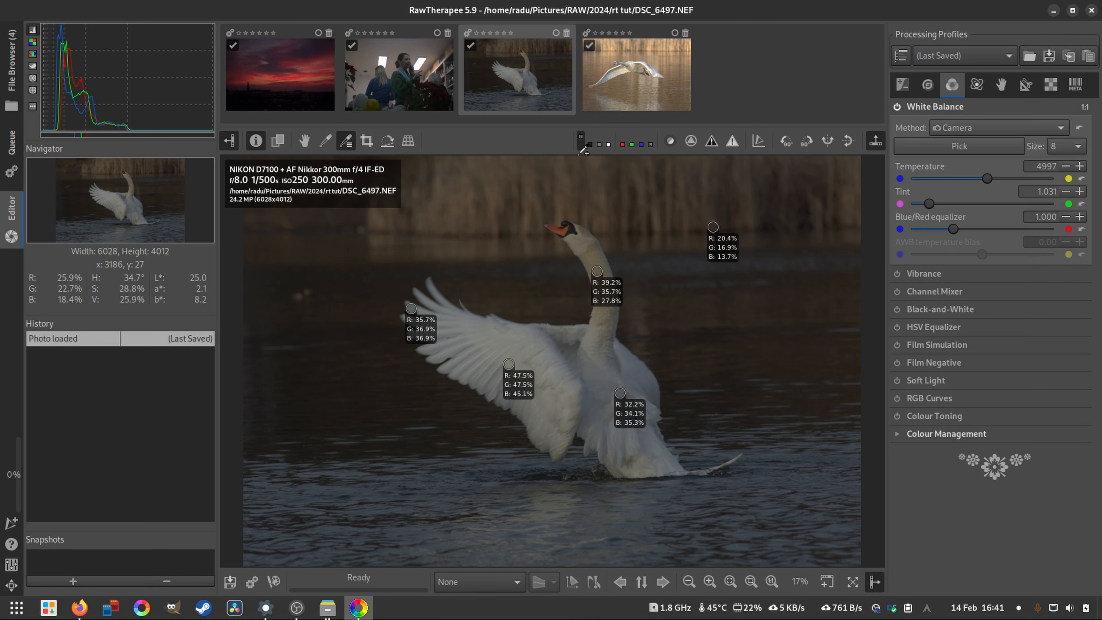
- Draw a 4610 × 3068 crop around the swan and move it to Left 895, Top 525 to include the head
click(364, 146)
drag(329, 230, 808, 499)
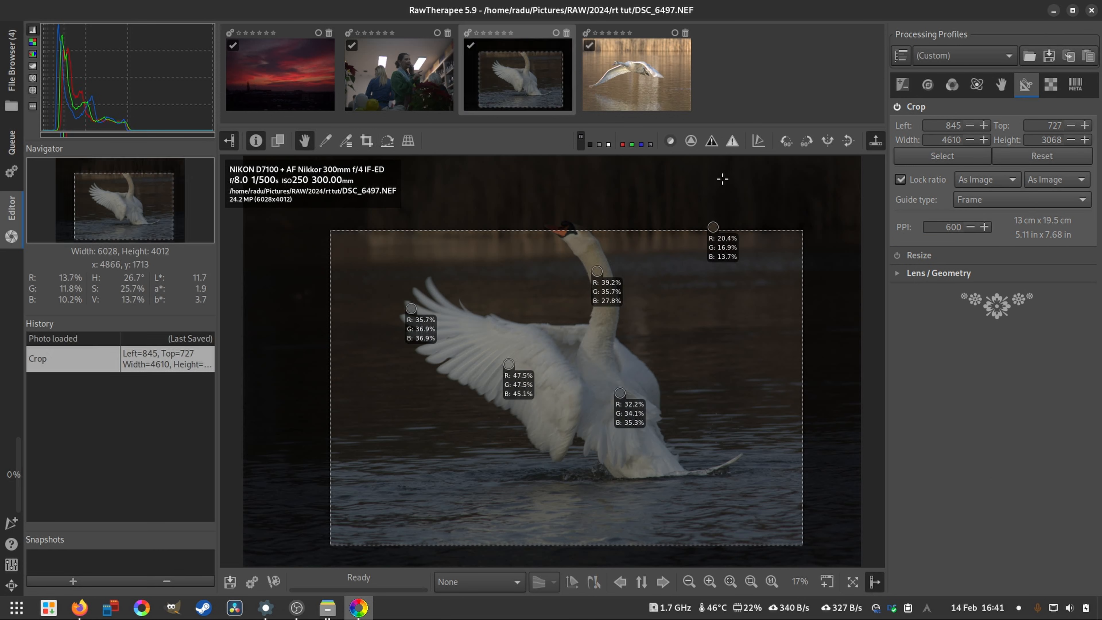
mouse_move(659, 395)
mouse_down()
mouse_move(668, 366)
mouse_move(665, 375)
mouse_up()
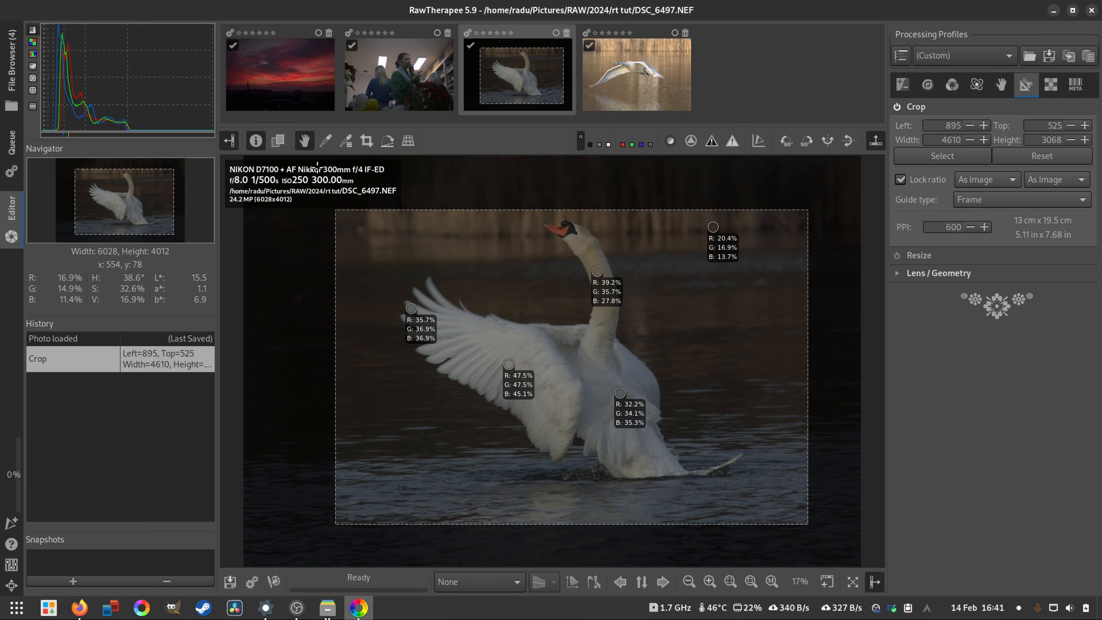
- Draw a 3507 × 2334 crop at Left 397, Top 1254, fit it to the view, and disable cropping
click(368, 147)
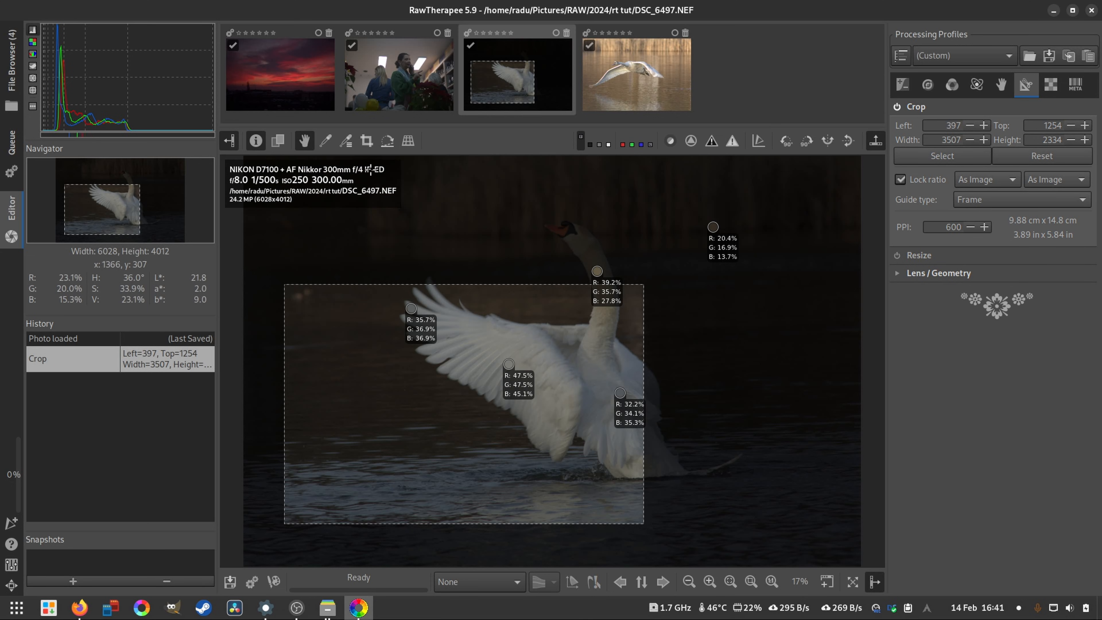
key(shift+f)
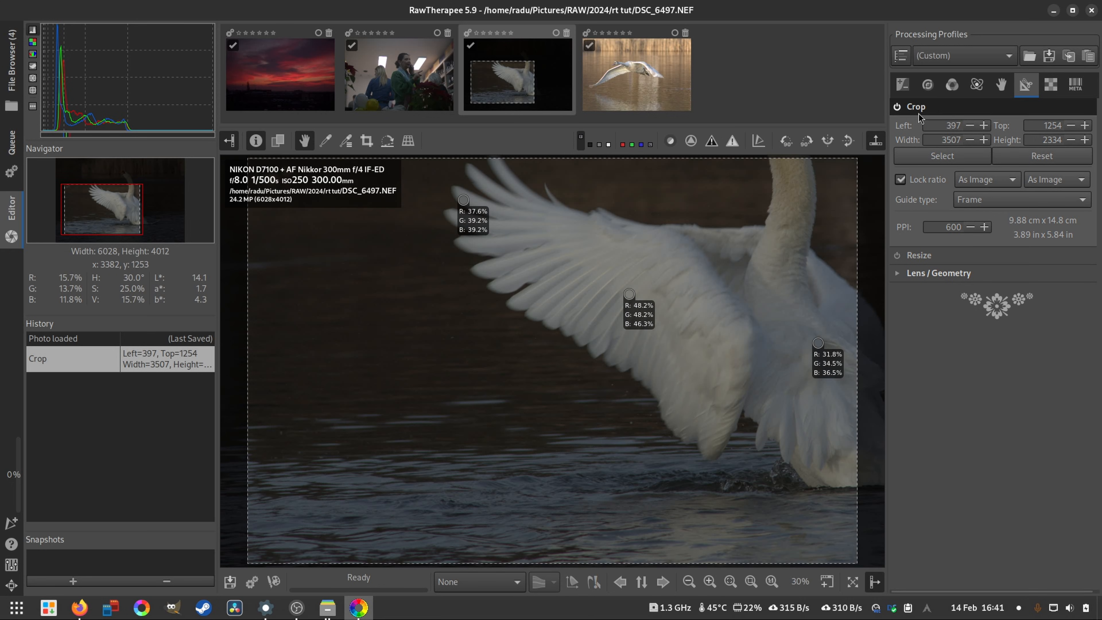
click(896, 107)
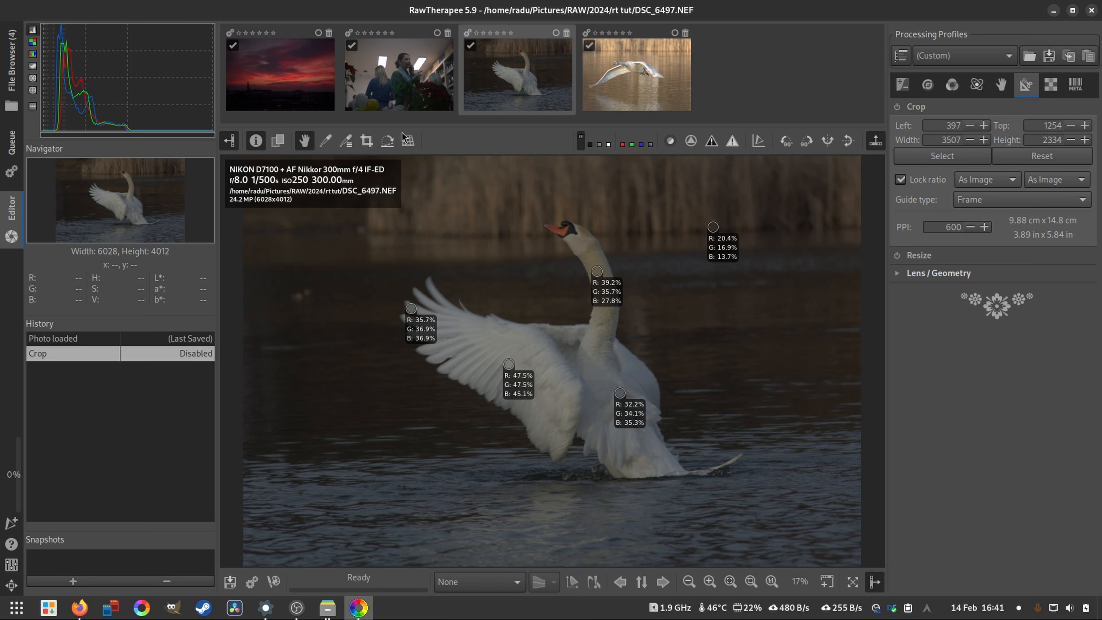
- Straighten the photo along the far shoreline with a rotation of -1.12 degrees, and activate Camera-based perspective correction
click(387, 141)
drag(833, 225, 305, 235)
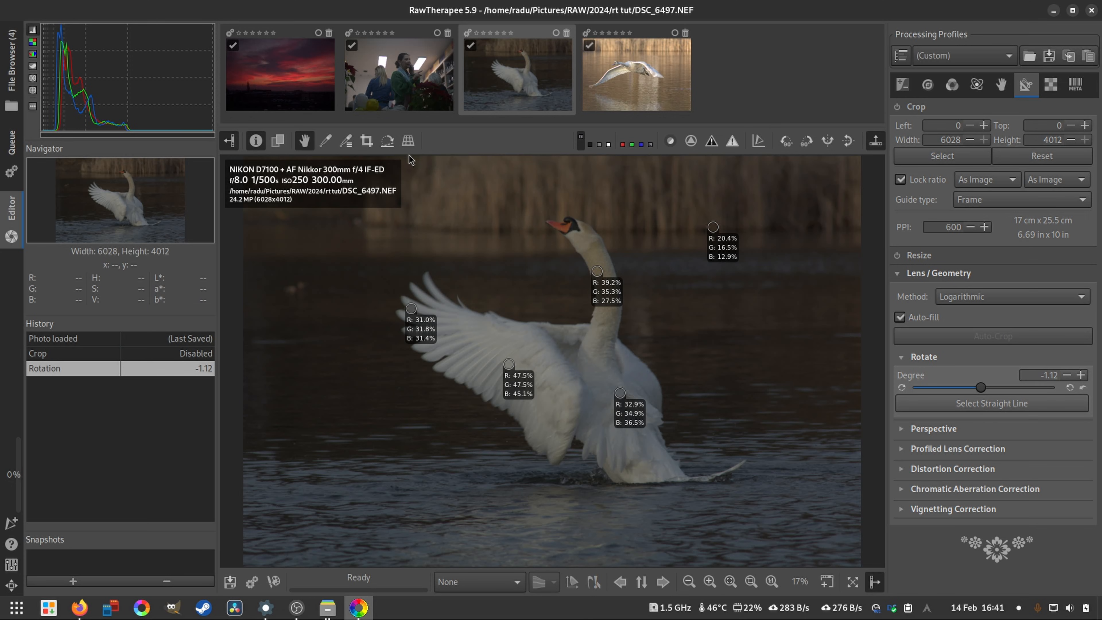
click(408, 141)
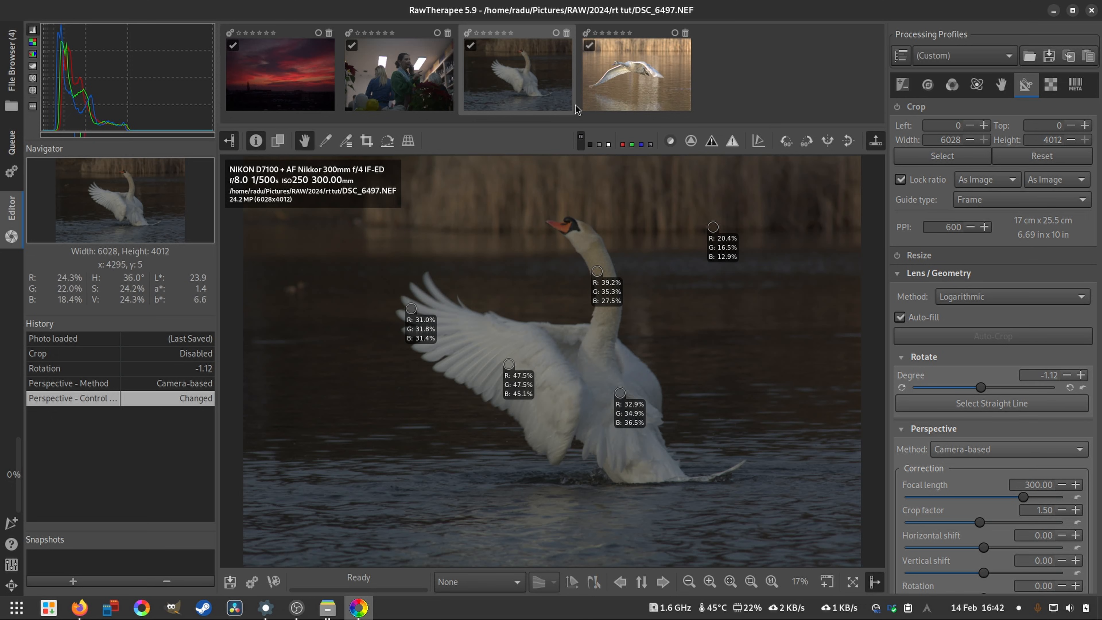
- Zoom out slightly and set the preview background around the photo to black
scroll(516, 246, down, 1)
click(589, 141)
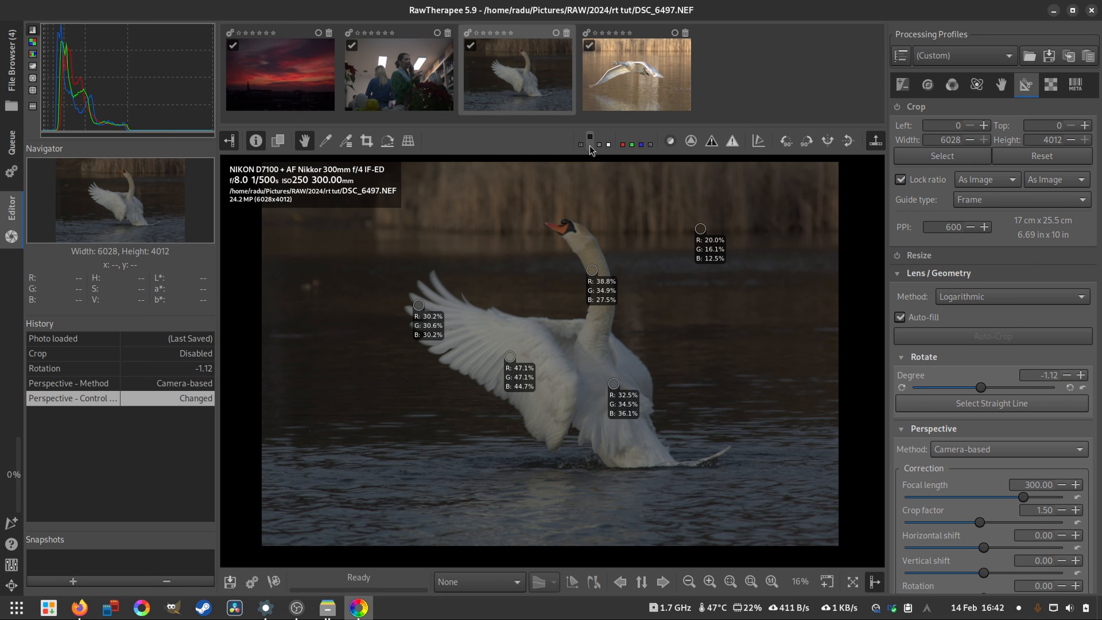
- Try middle grey and white backgrounds around the photo, and set the preview background to the dark theme colour
click(598, 145)
click(609, 143)
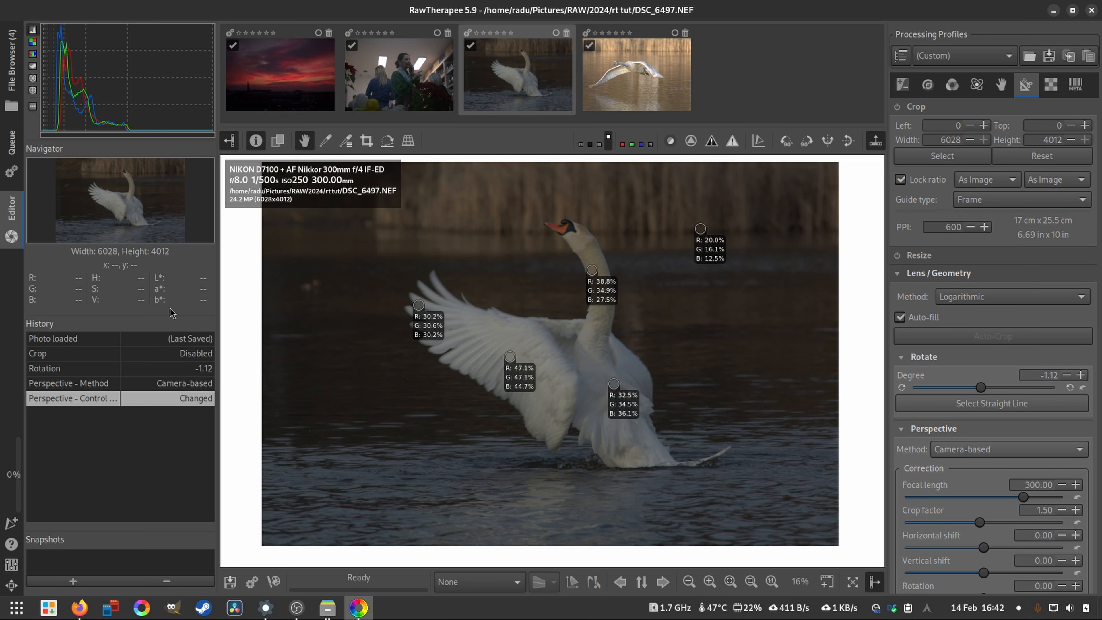
click(580, 144)
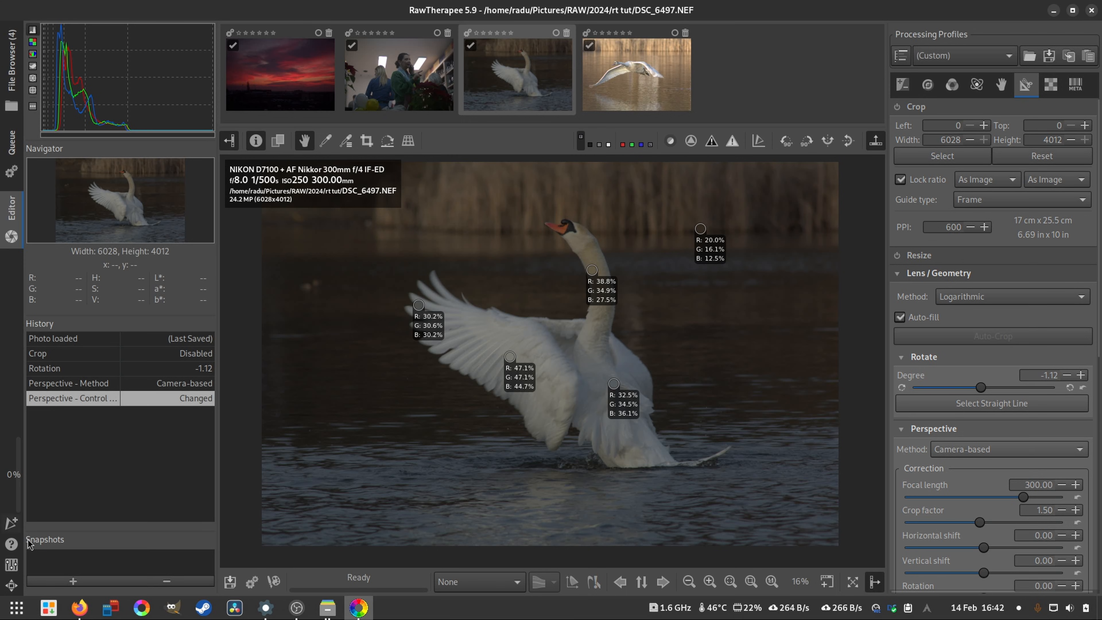
- Look through the available interface themes in the Appearance section of the Preferences, and close the dialog without applying a change
click(11, 564)
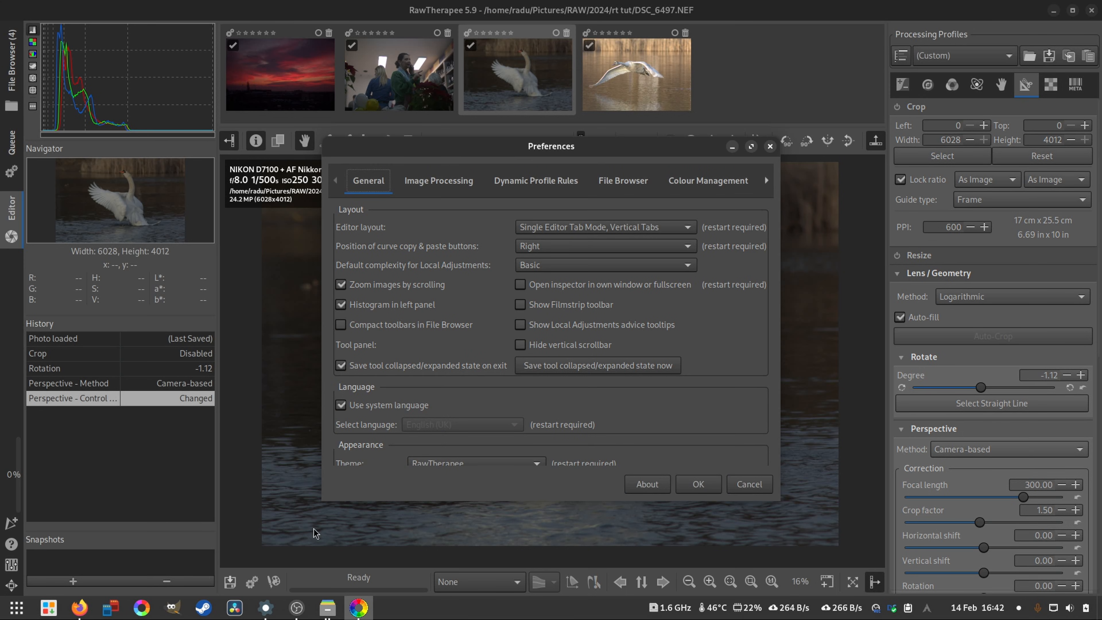
scroll(703, 382, down, 3)
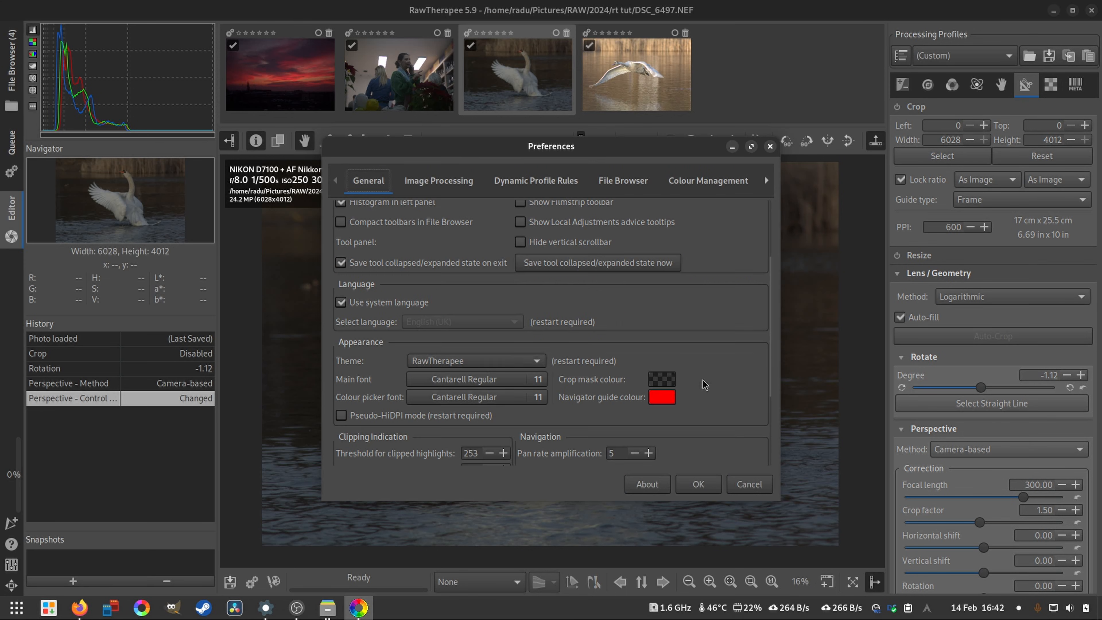
click(491, 366)
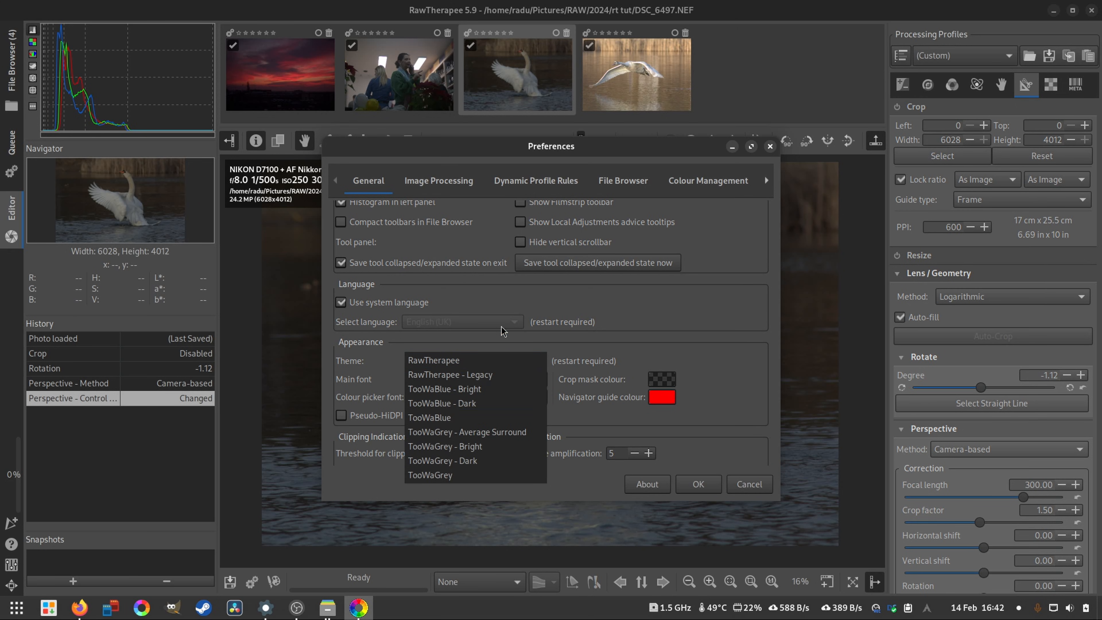
click(757, 485)
click(770, 147)
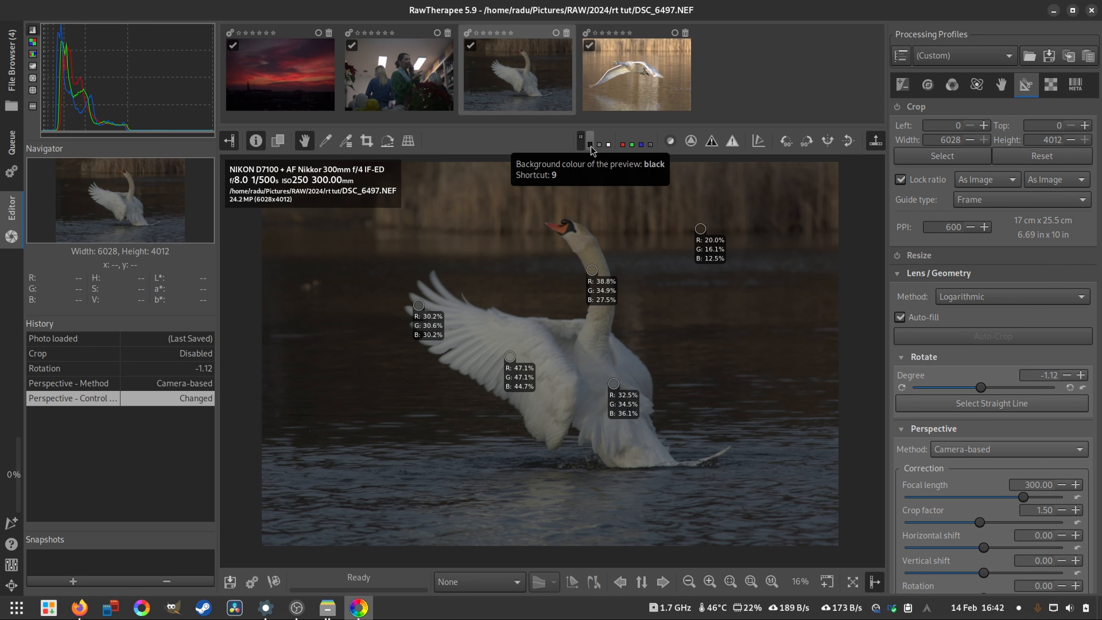
- Compare the smaller photo against middle grey, white and black preview backgrounds, and return to the theme-coloured background
click(599, 144)
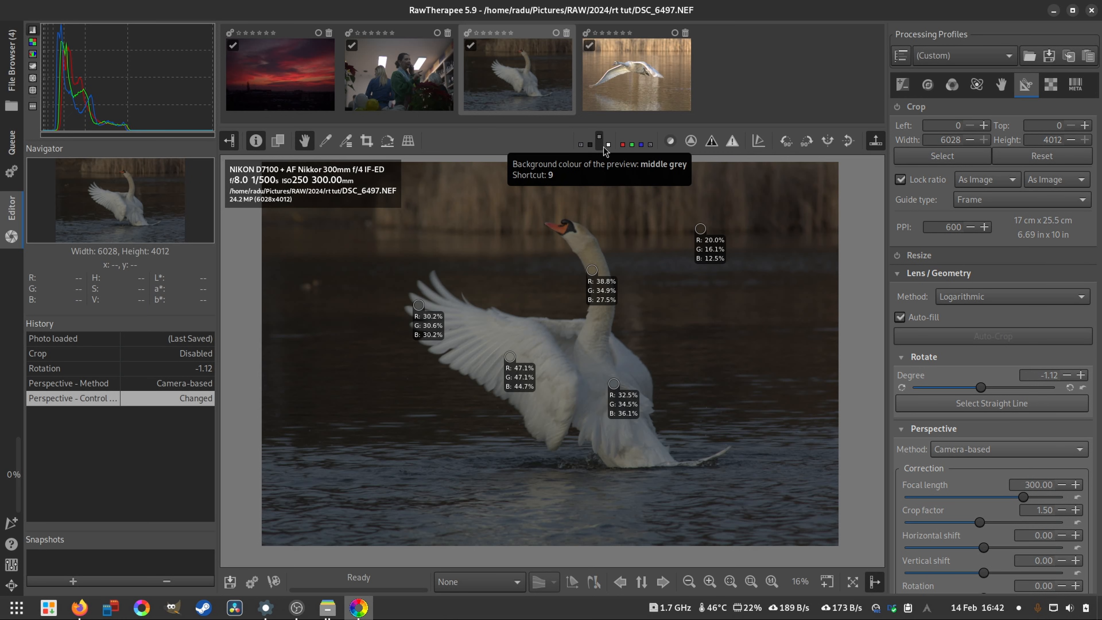
click(609, 144)
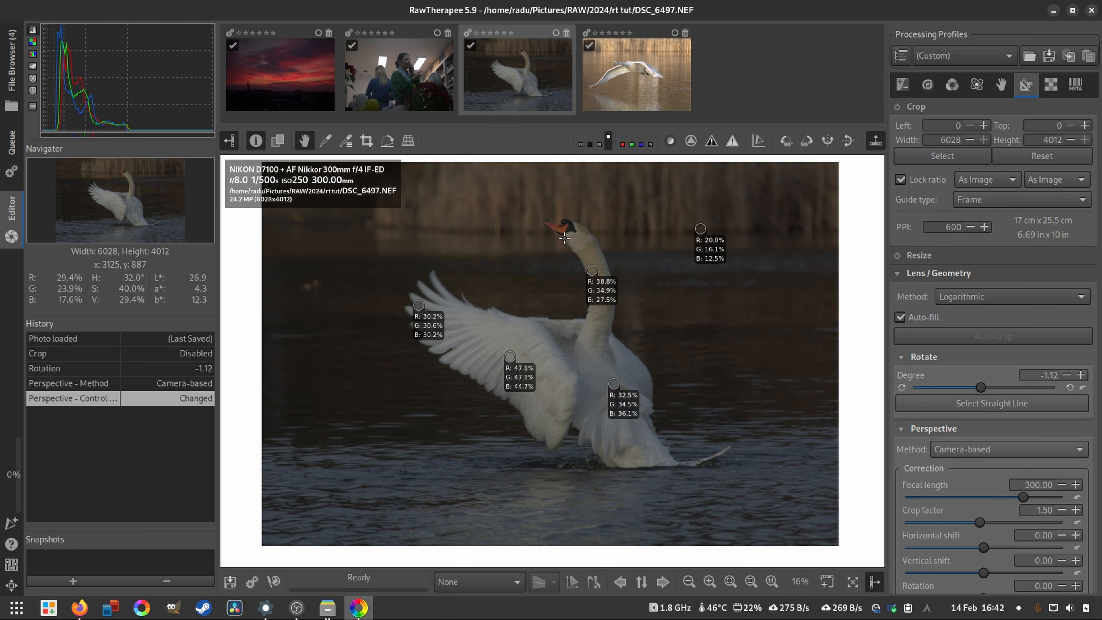
scroll(570, 235, down, 1)
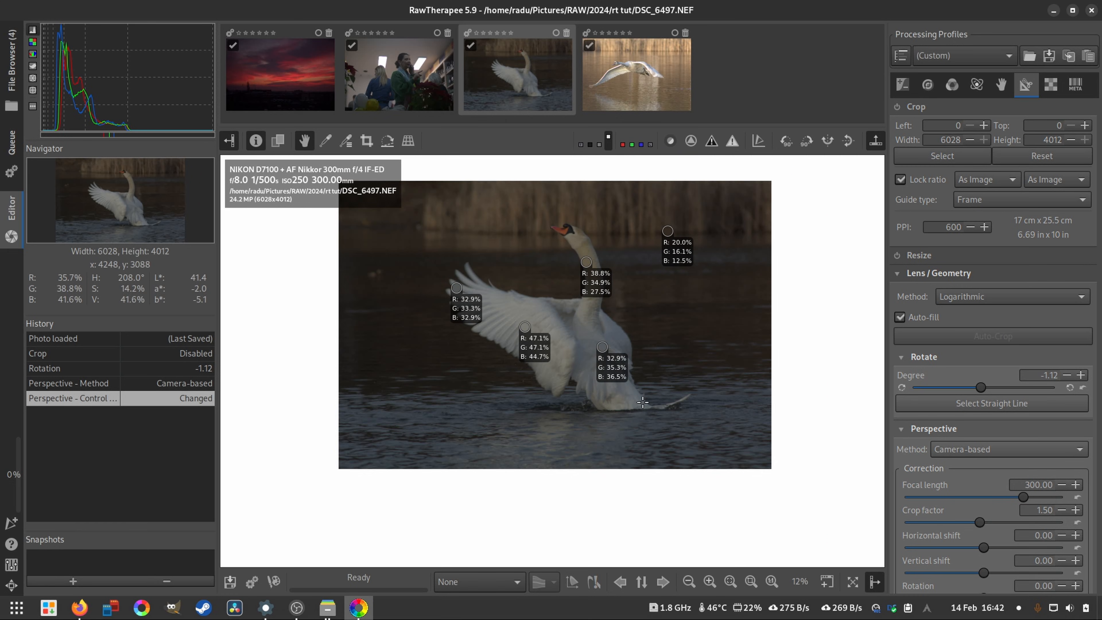
scroll(639, 369, down, 1)
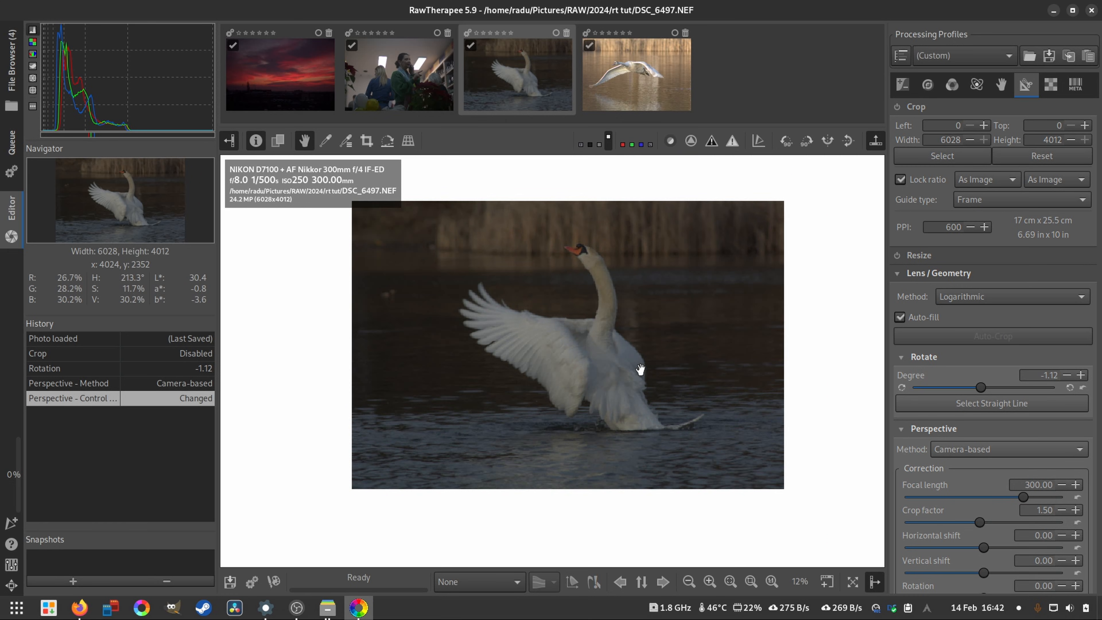
click(589, 143)
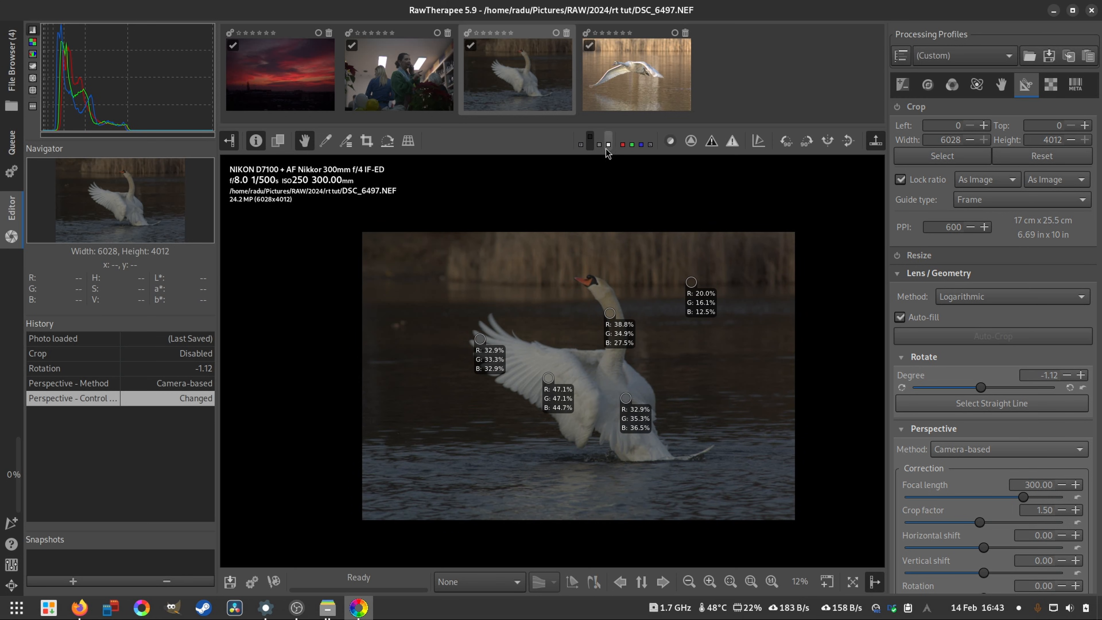
click(609, 144)
click(580, 143)
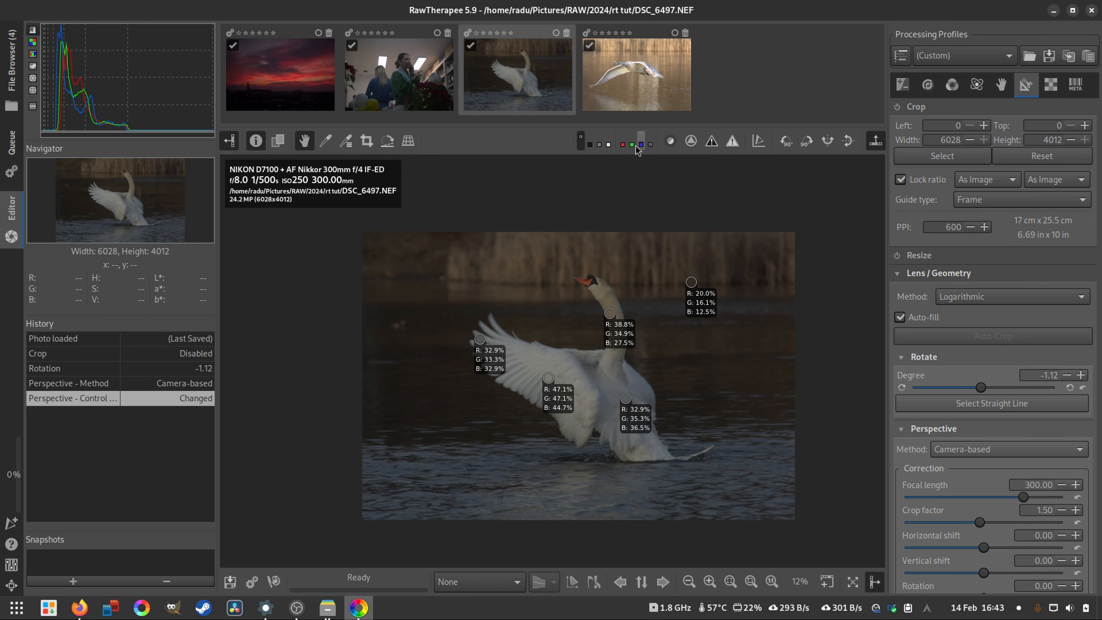
- Preview the red, green and blue channels separately, return to full colour, and fit the photo to the view
click(622, 145)
click(631, 145)
click(641, 145)
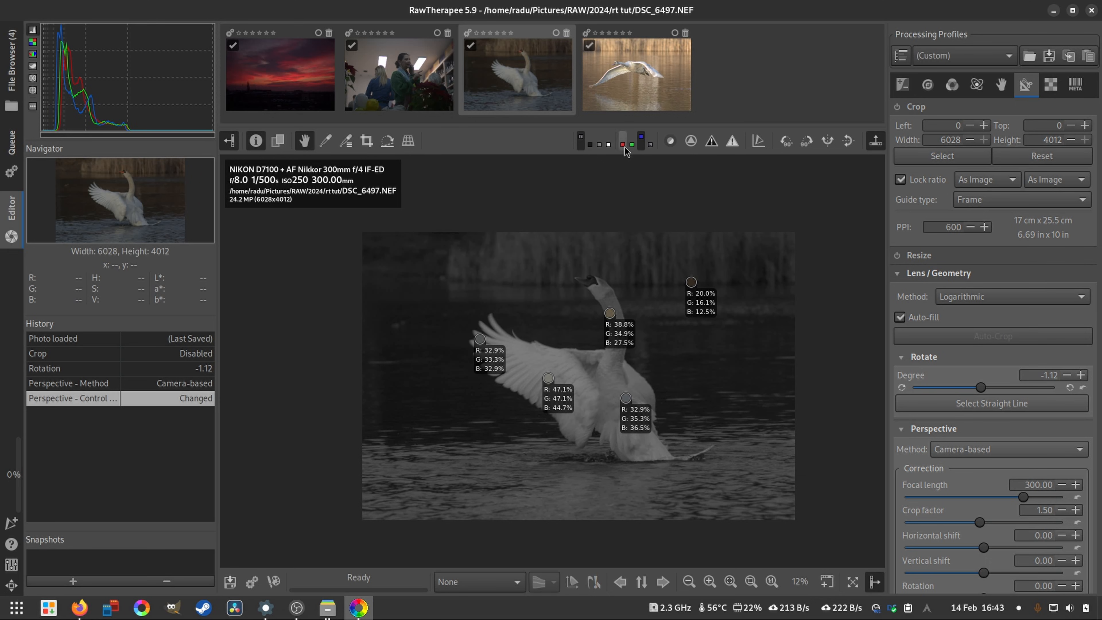
click(623, 145)
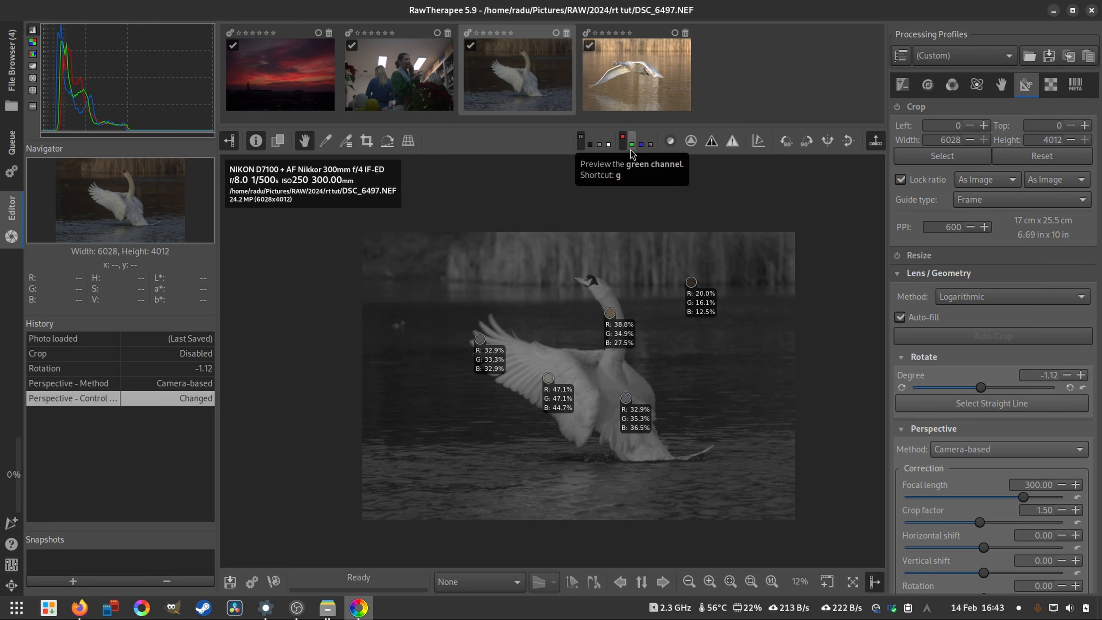
click(631, 146)
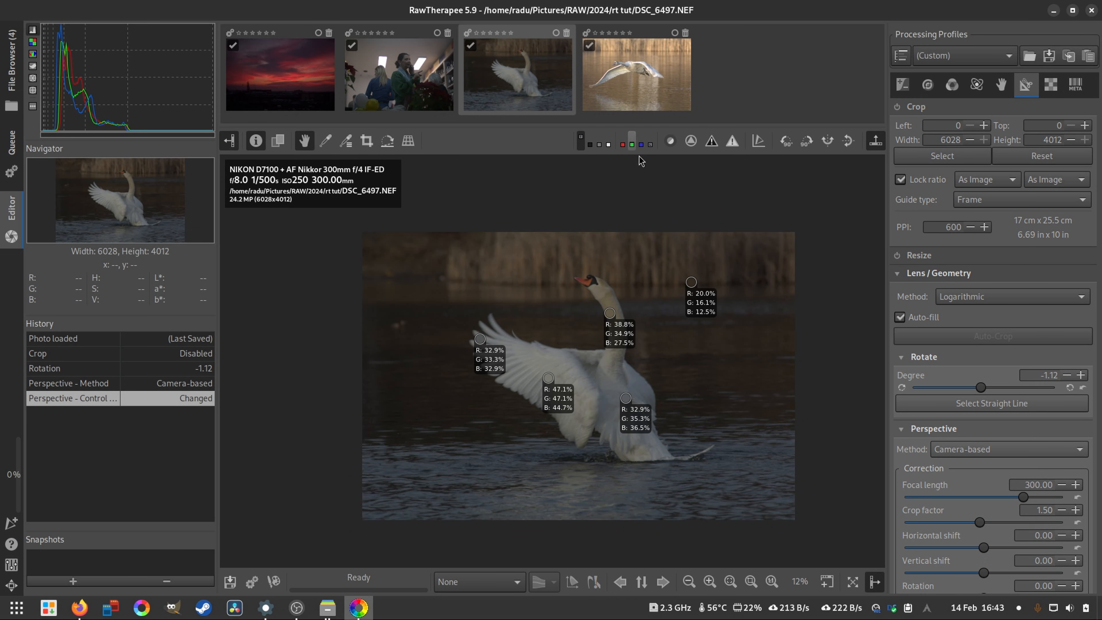
key(f)
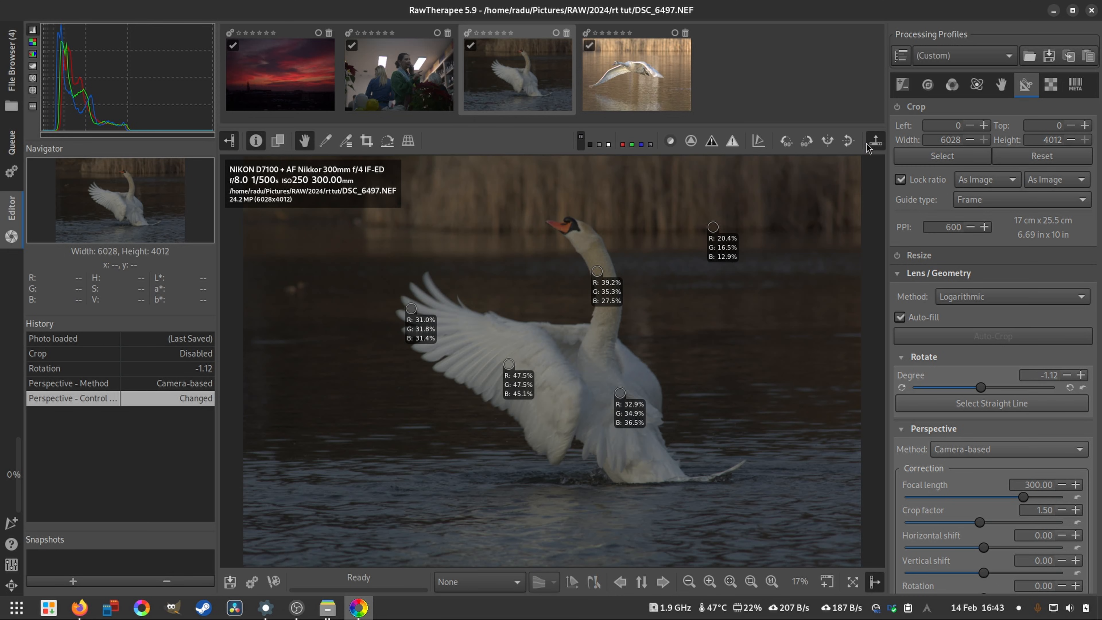
- Show the Exposure tools, open the flying swan photo DSC_6792.NEF, and check its highlights with the clipped highlight indication
click(897, 88)
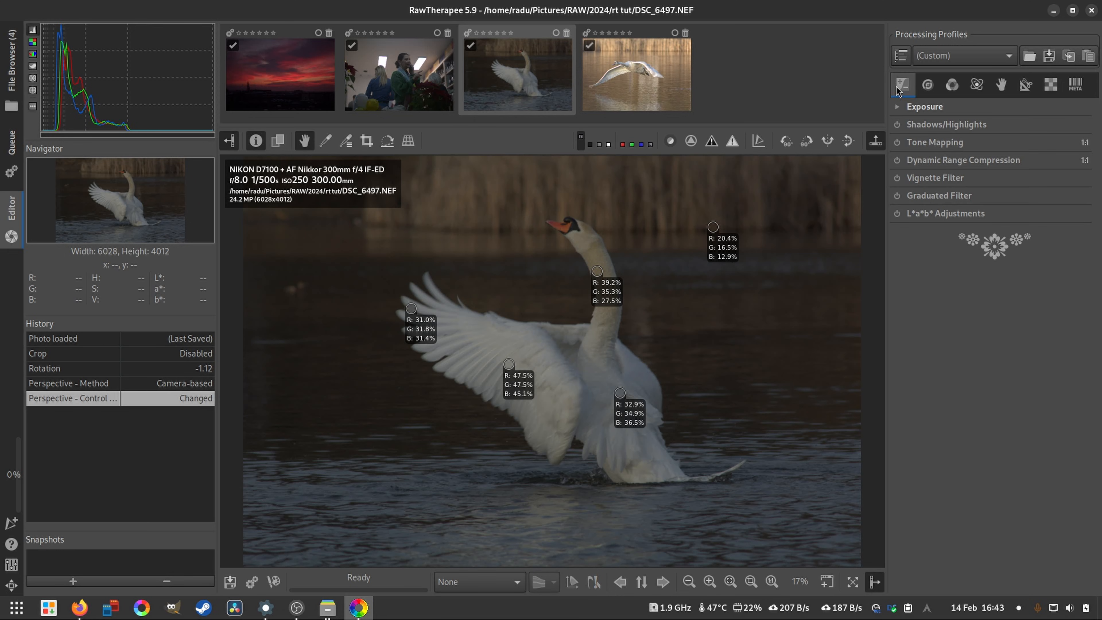
click(619, 76)
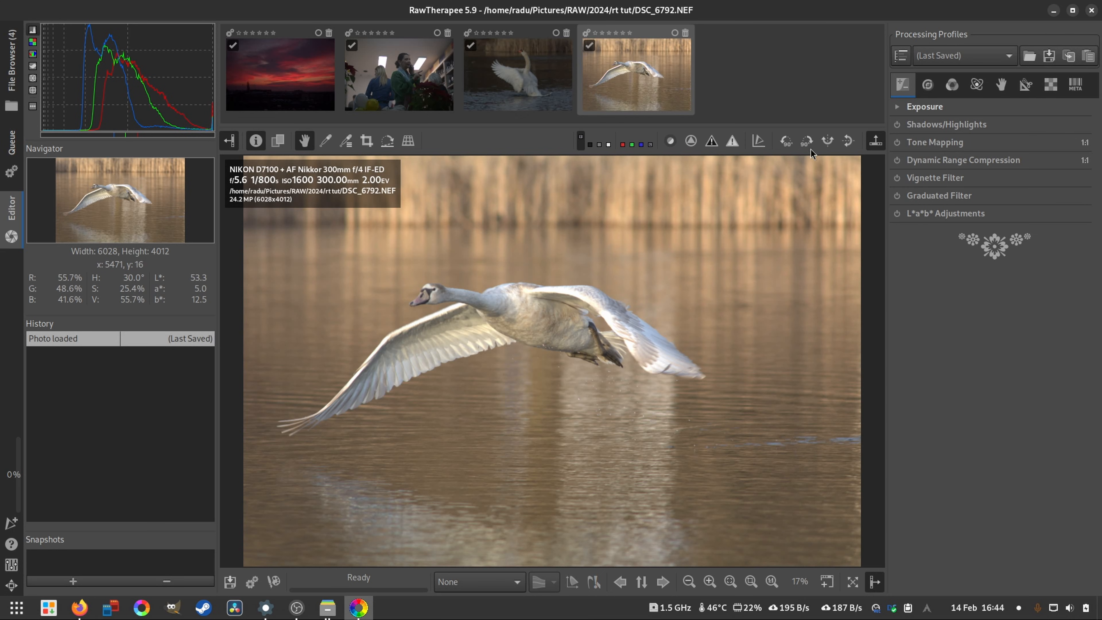
click(739, 143)
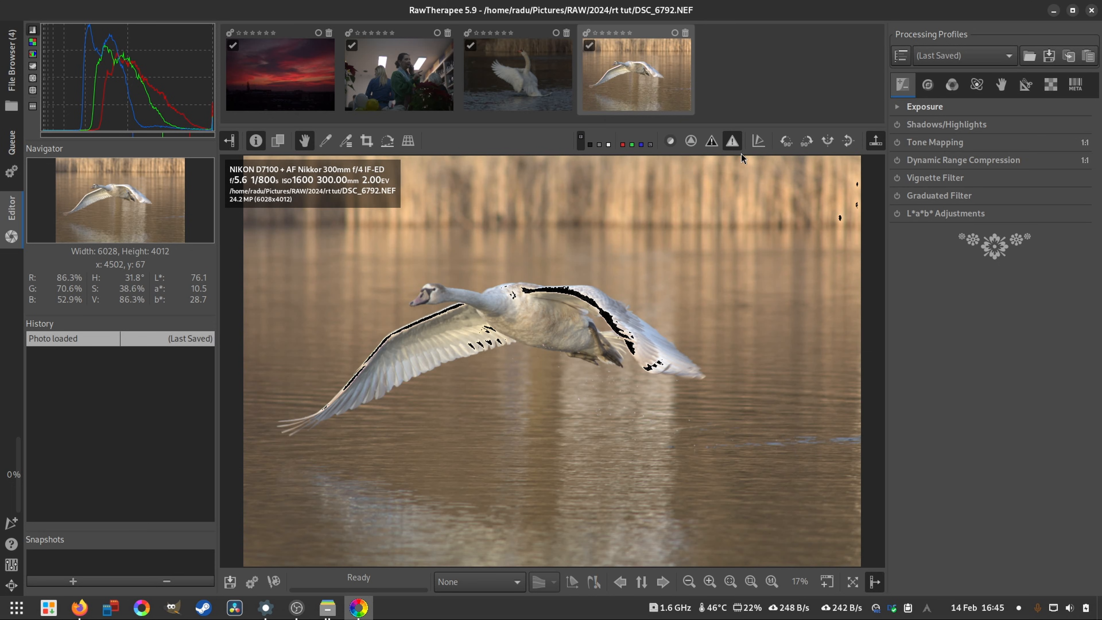
click(734, 146)
- Open the sunset photo 2024-01-14__DSCF9010.raf and check its dark areas with the clipped shadow indication
click(277, 77)
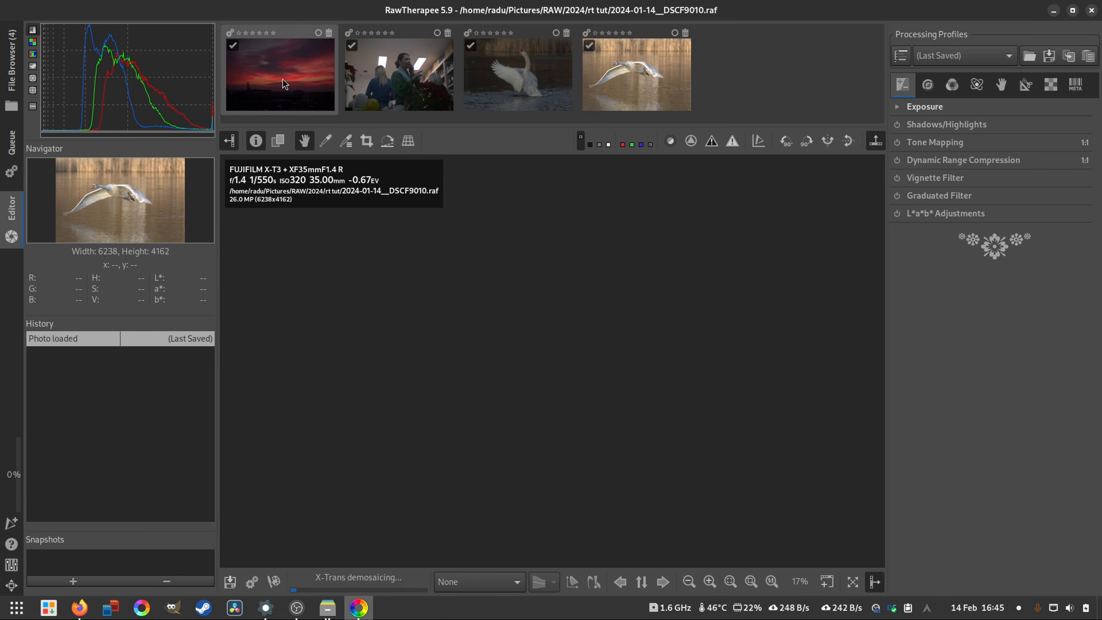
click(714, 145)
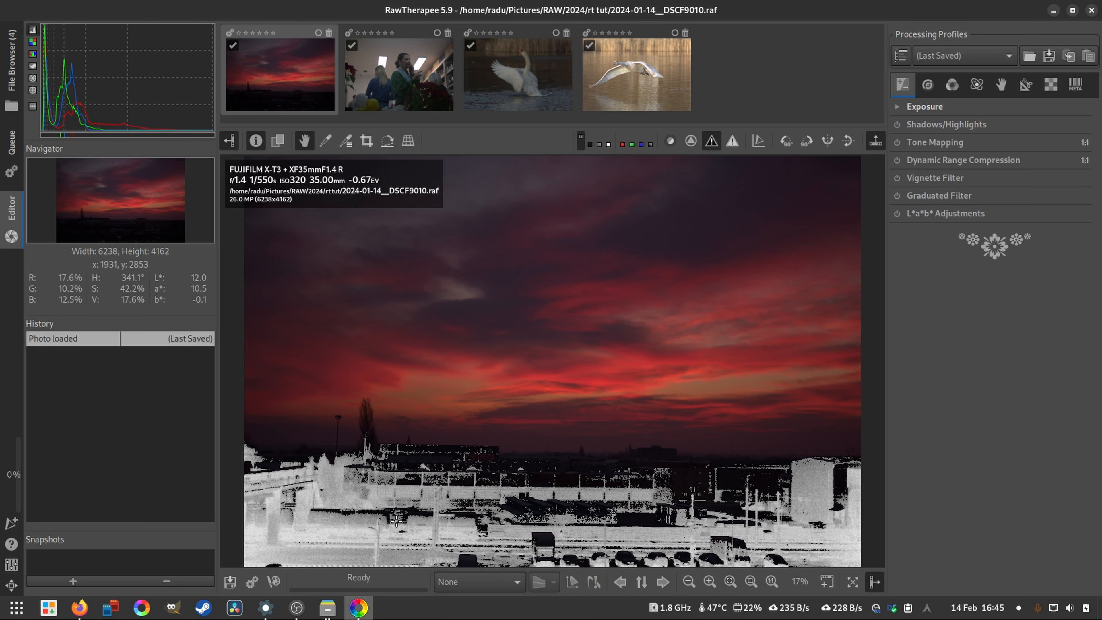
click(714, 147)
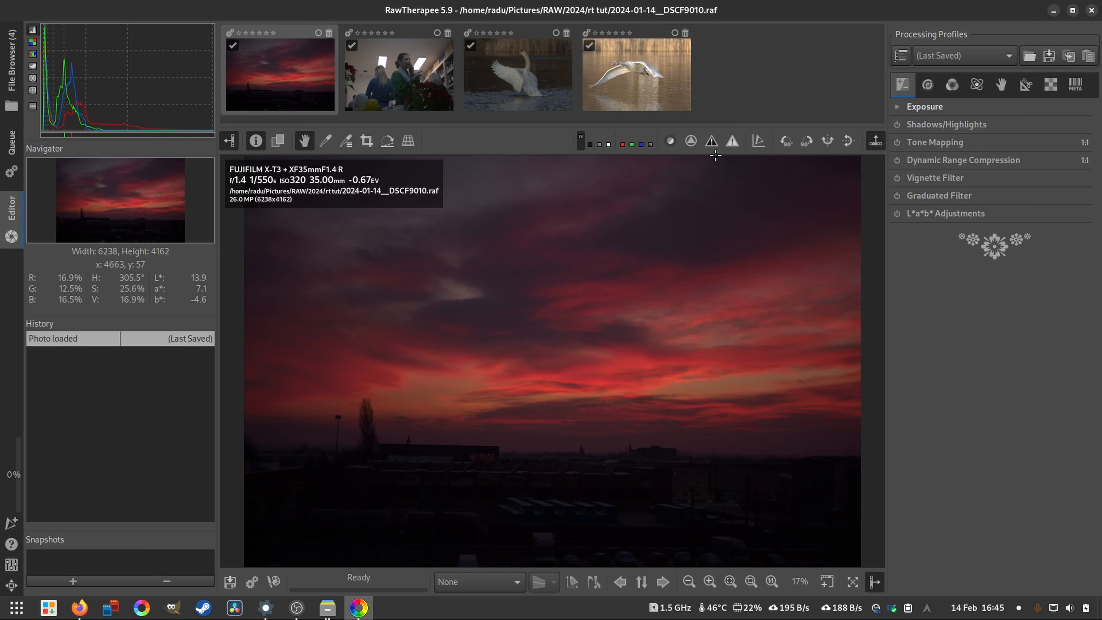
- Enable Shadows/Highlights for the sunset photo and set Shadows to 36, checking the effect with the clipped shadow indication
click(711, 140)
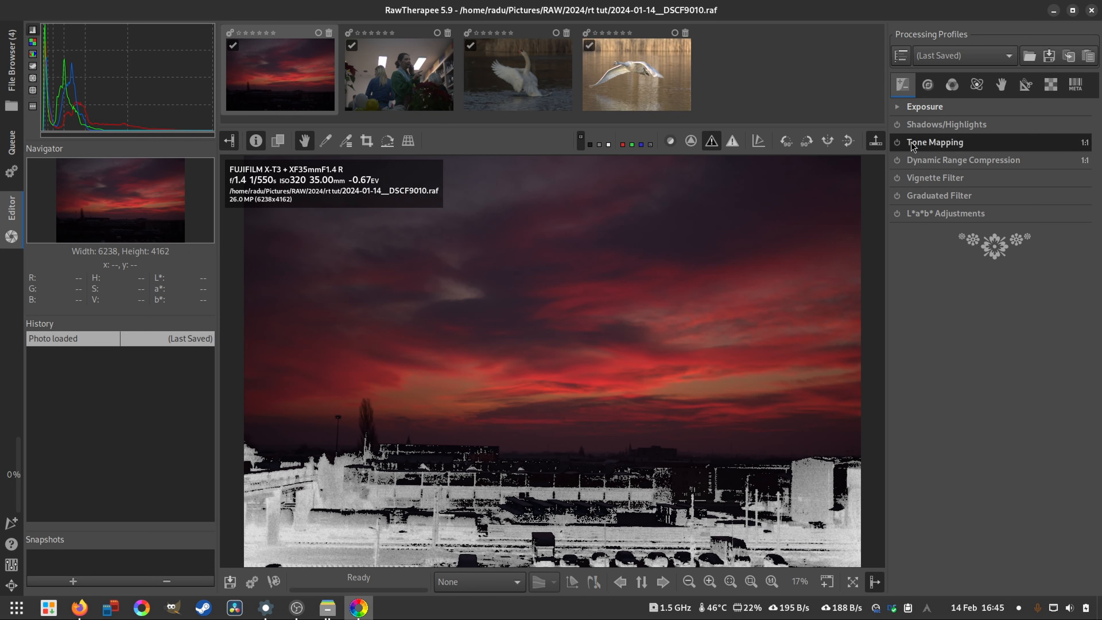
click(932, 125)
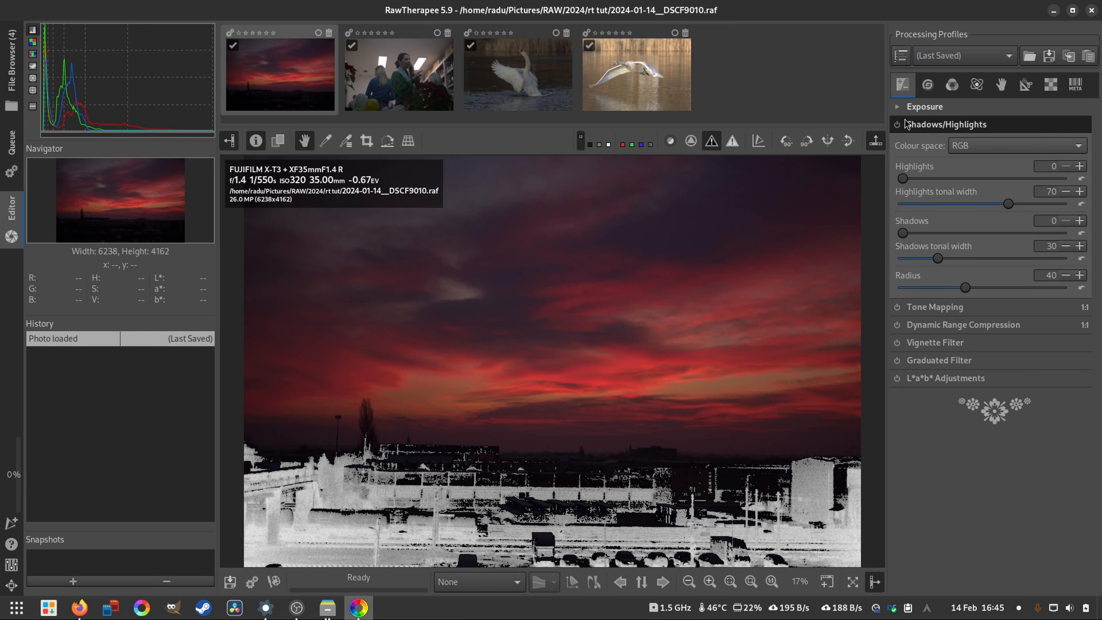
click(897, 124)
drag(912, 232, 962, 234)
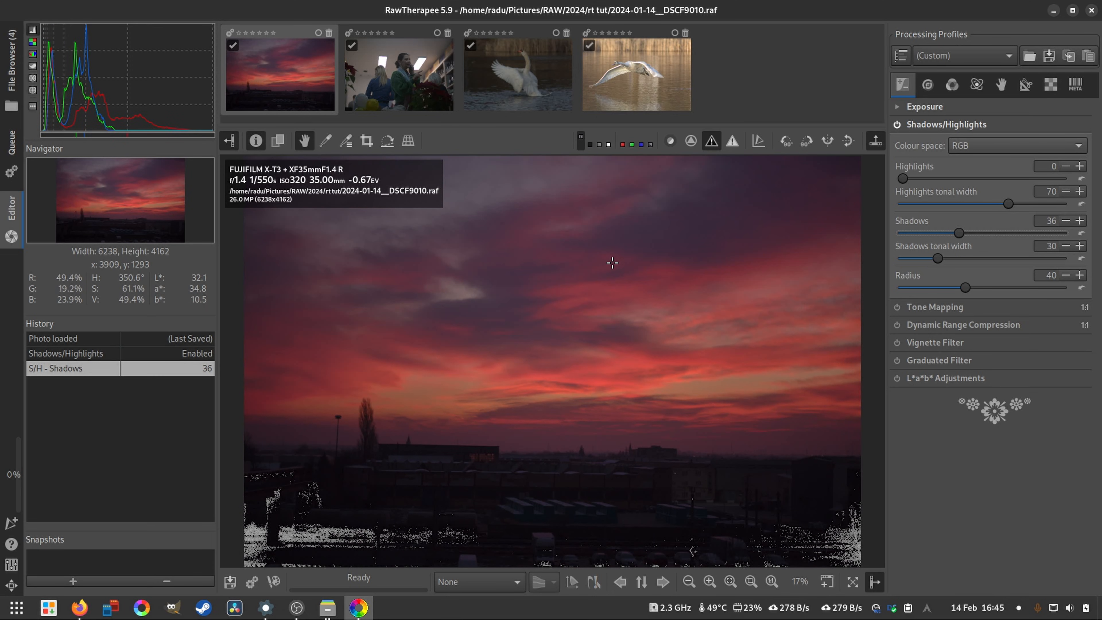
click(714, 145)
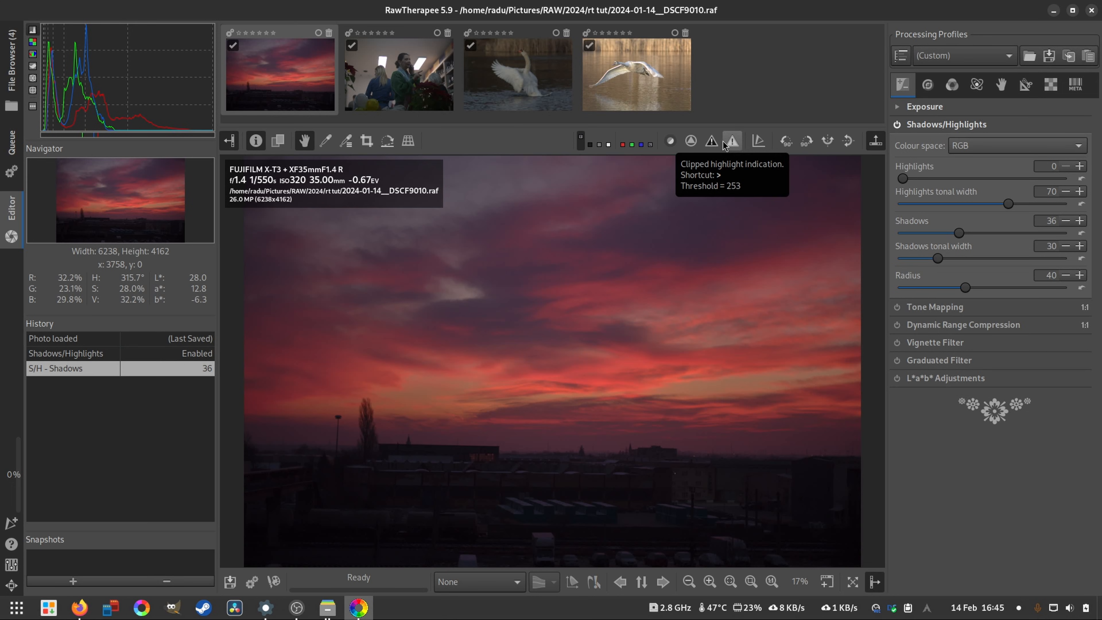
click(712, 143)
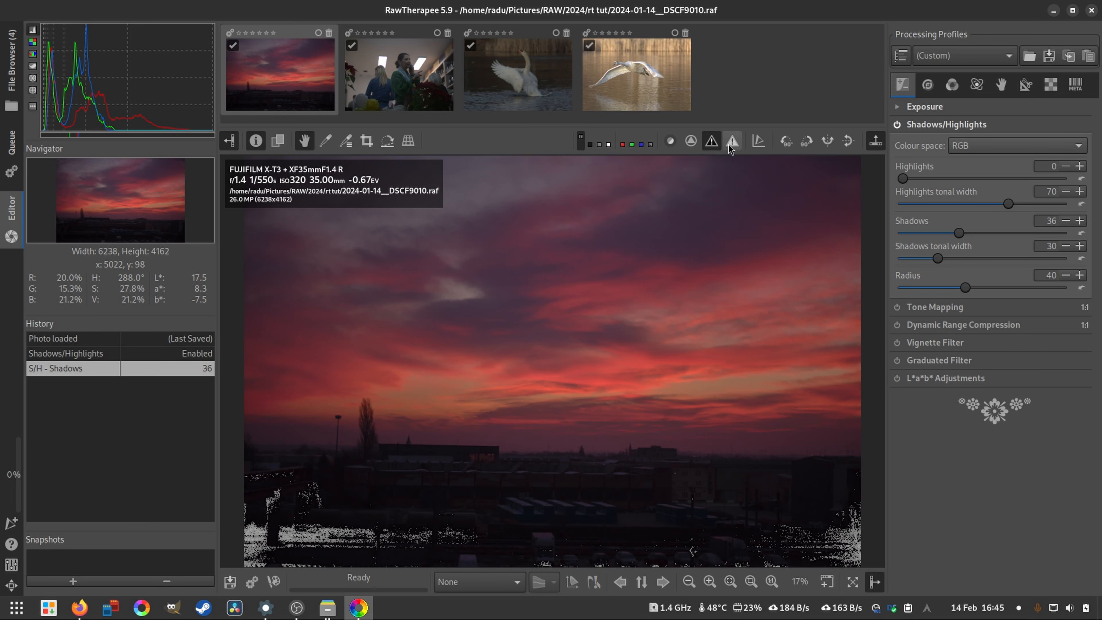
click(709, 143)
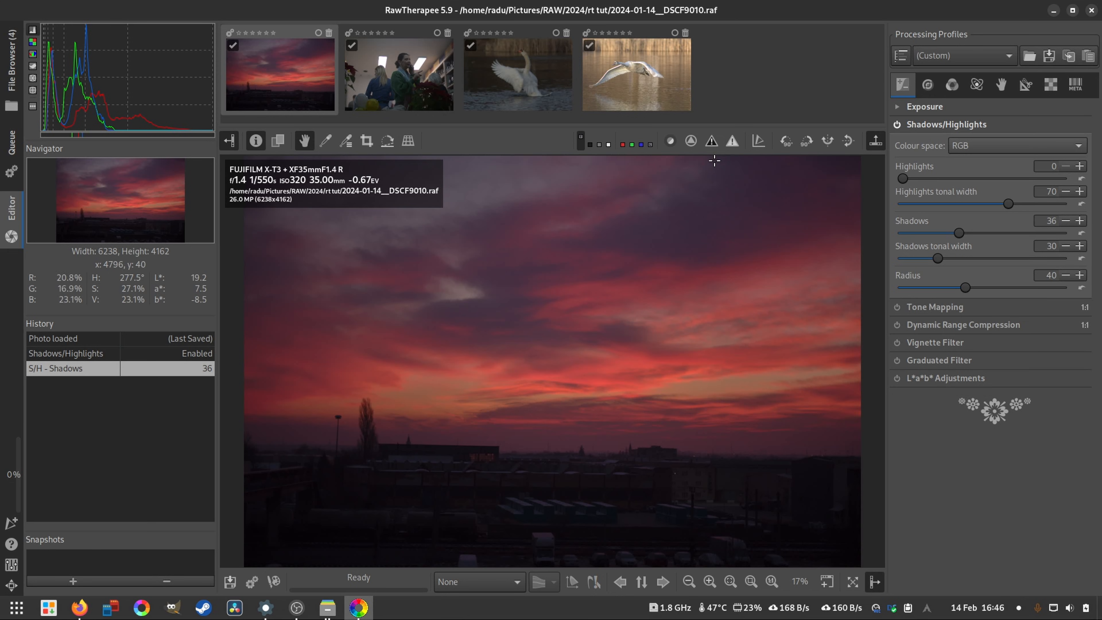
- Try rotating the sunset photo 90 degrees left and right, and return it to a rotation of 0
click(786, 144)
click(806, 146)
click(806, 145)
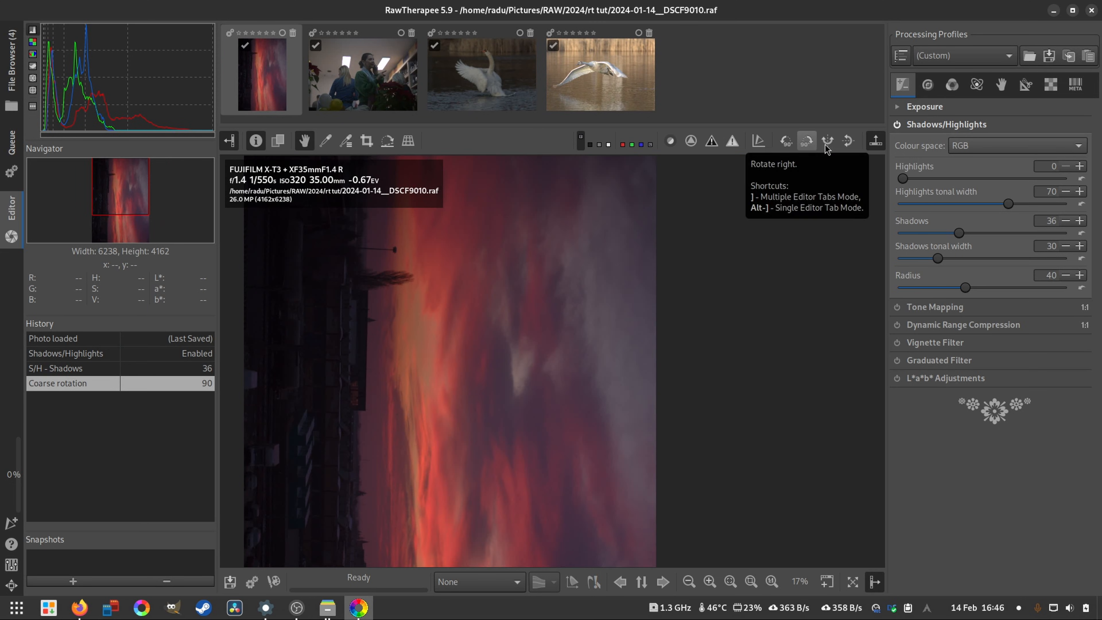
click(791, 146)
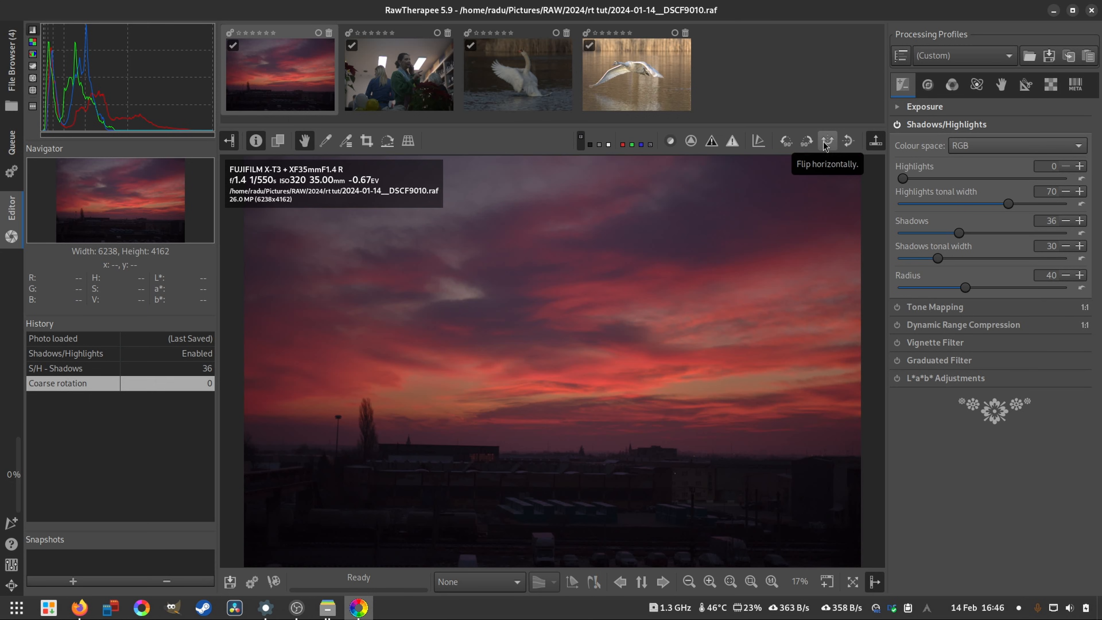
- Try flipping the sunset photo horizontally and vertically, and disable both flips again
click(827, 148)
click(828, 147)
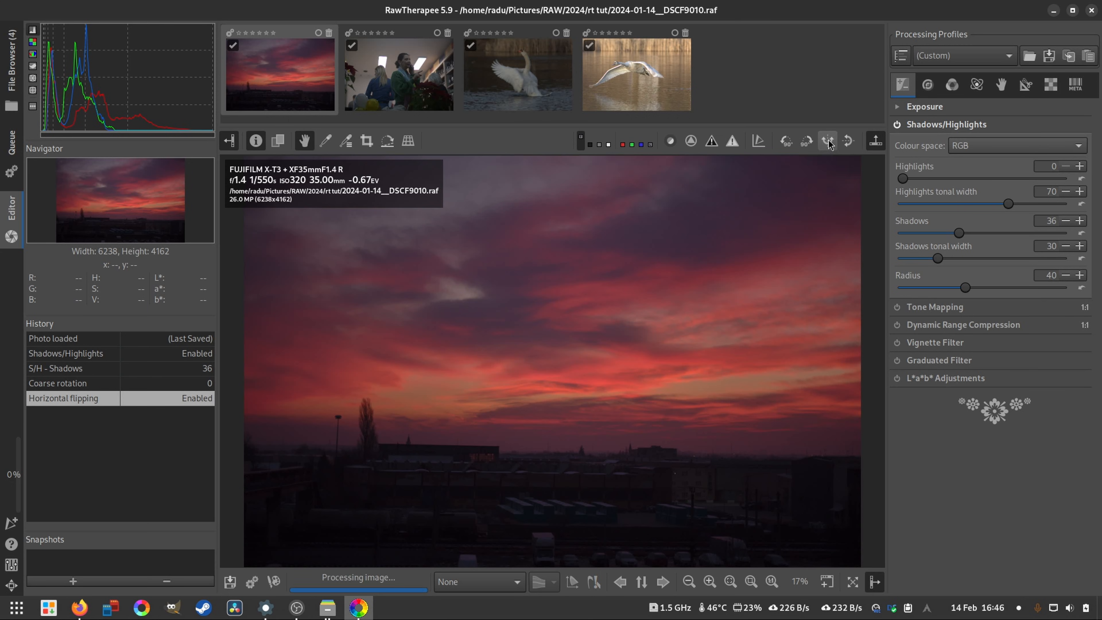
click(828, 146)
click(848, 143)
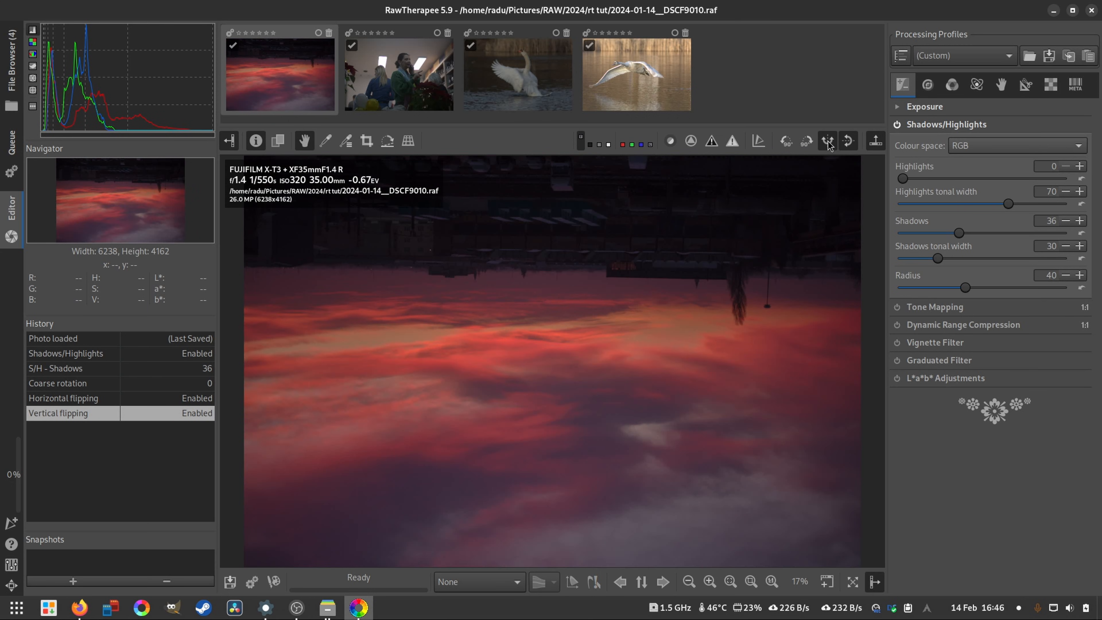
click(827, 142)
click(848, 141)
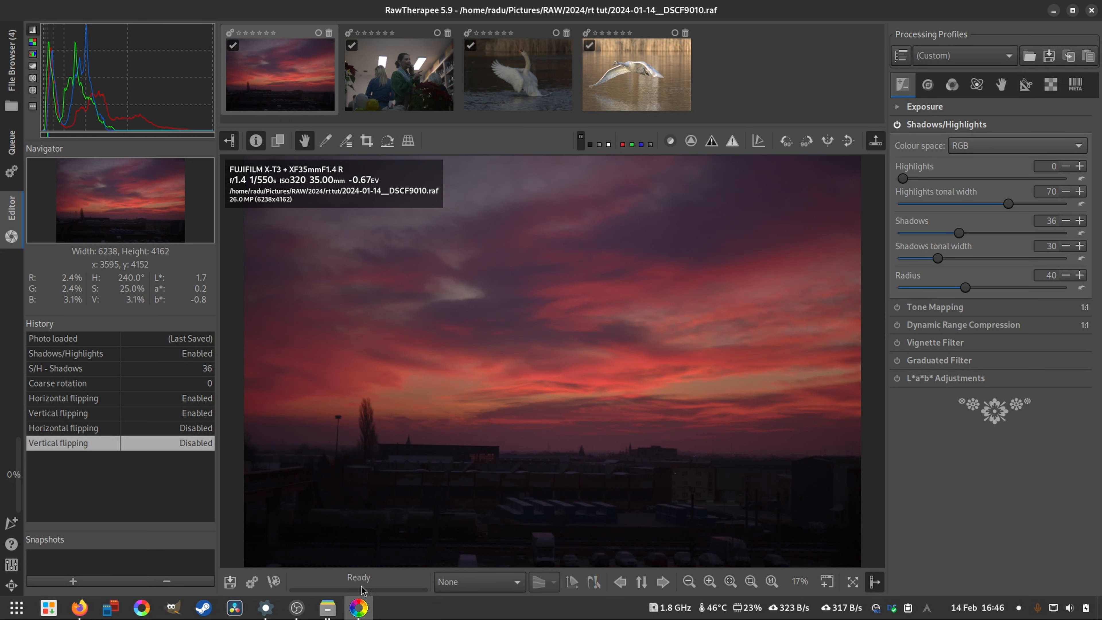
- Look through the available monitor colour profiles and close the list without choosing one
click(467, 584)
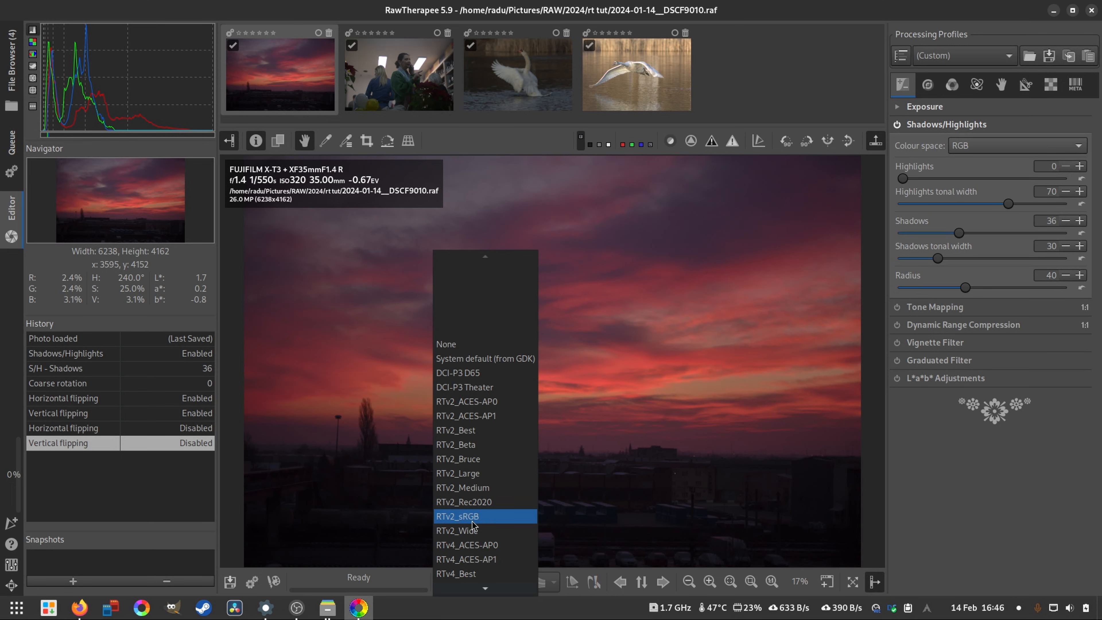
click(704, 459)
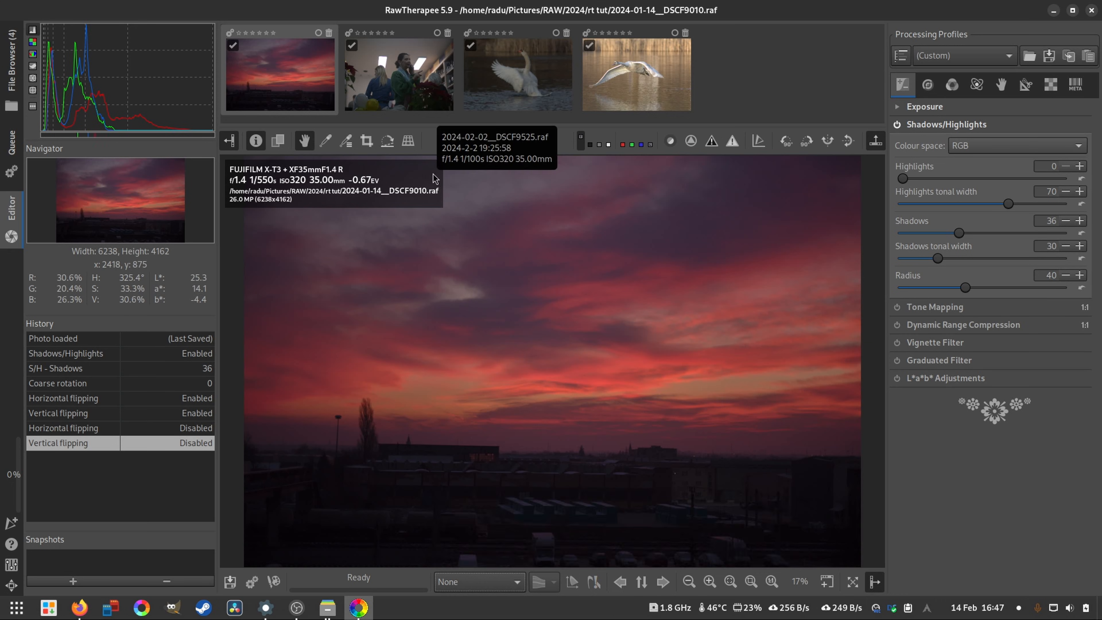
- Browse forwards and backwards through the filmstrip photos in the Editor, ending with the swan photo DSC_6497.NEF open
click(663, 583)
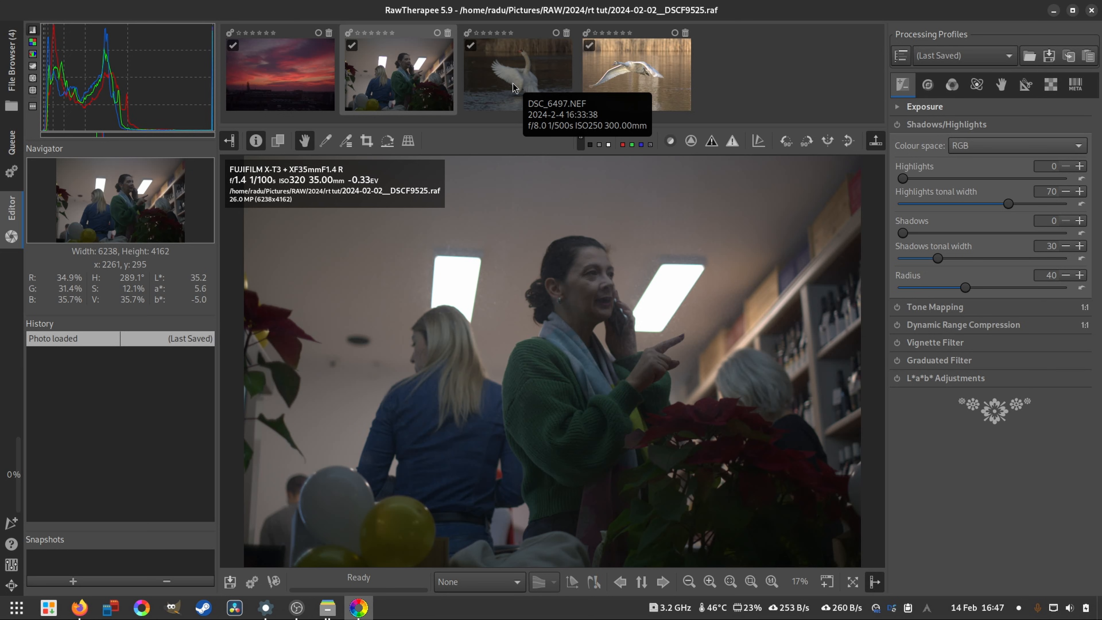
click(509, 90)
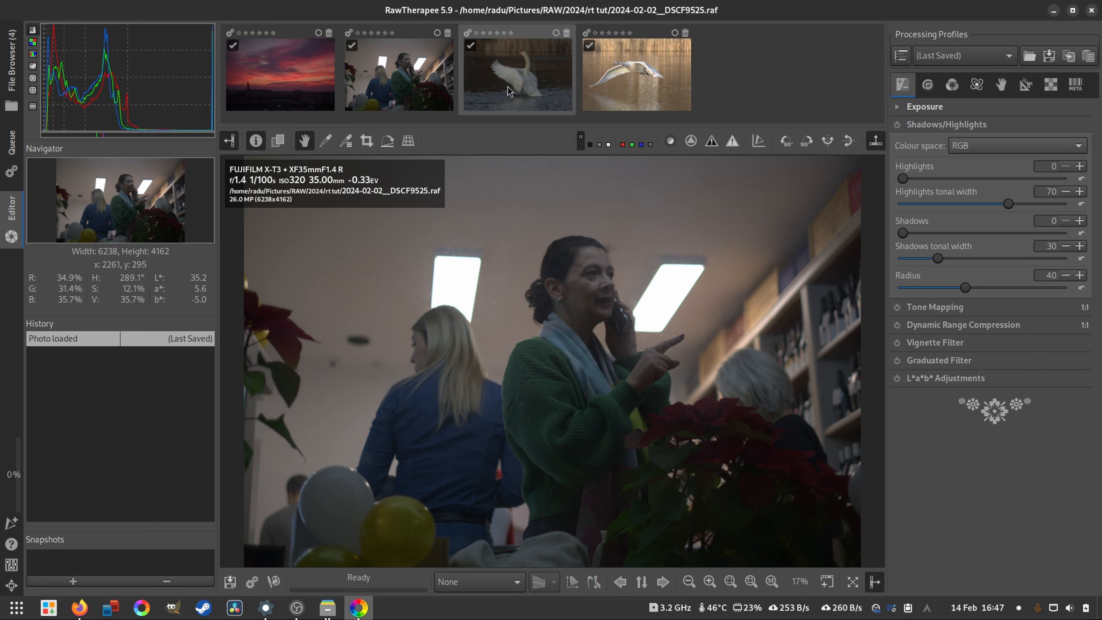
click(618, 581)
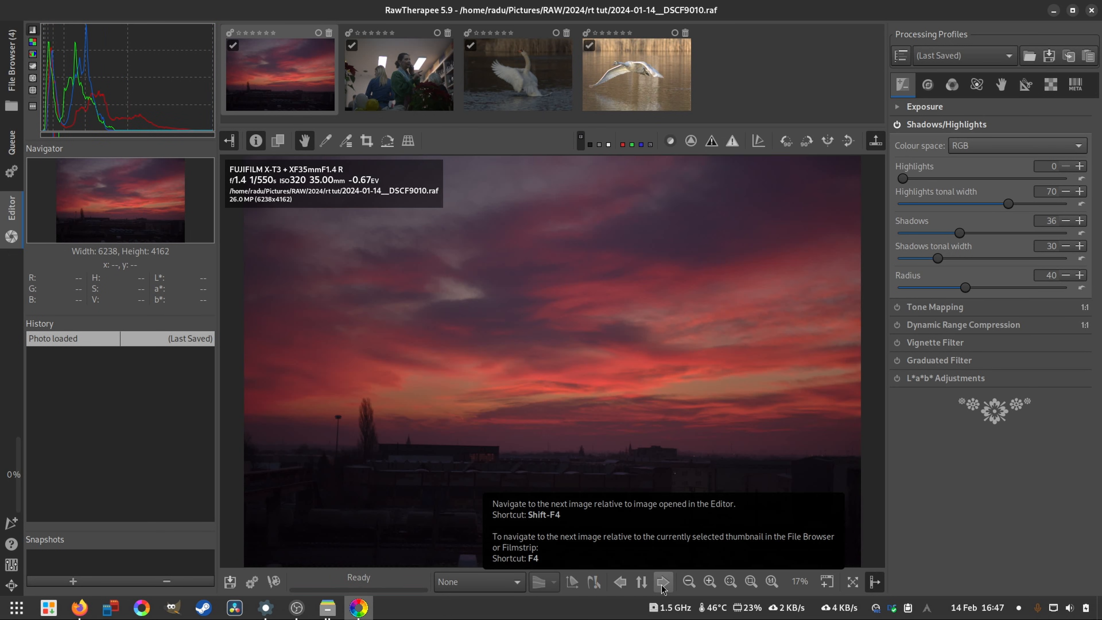
click(662, 584)
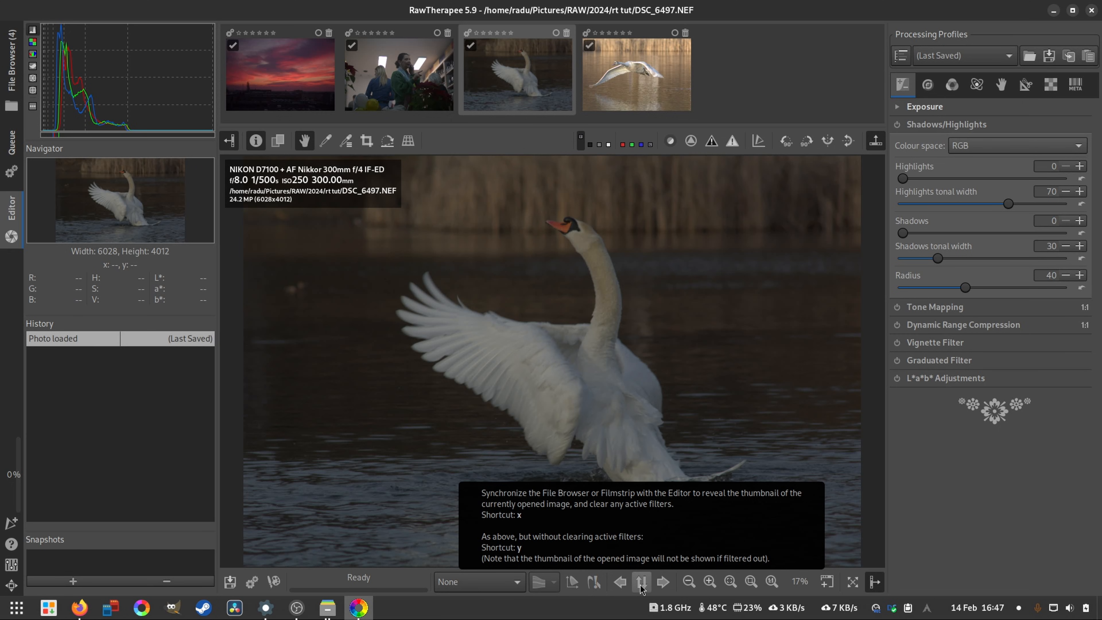
- Try zooming the swan photo in and out up to 100%, and fit the whole image back to the view
click(710, 582)
click(692, 583)
click(715, 581)
click(715, 581)
click(715, 581)
click(716, 581)
click(717, 580)
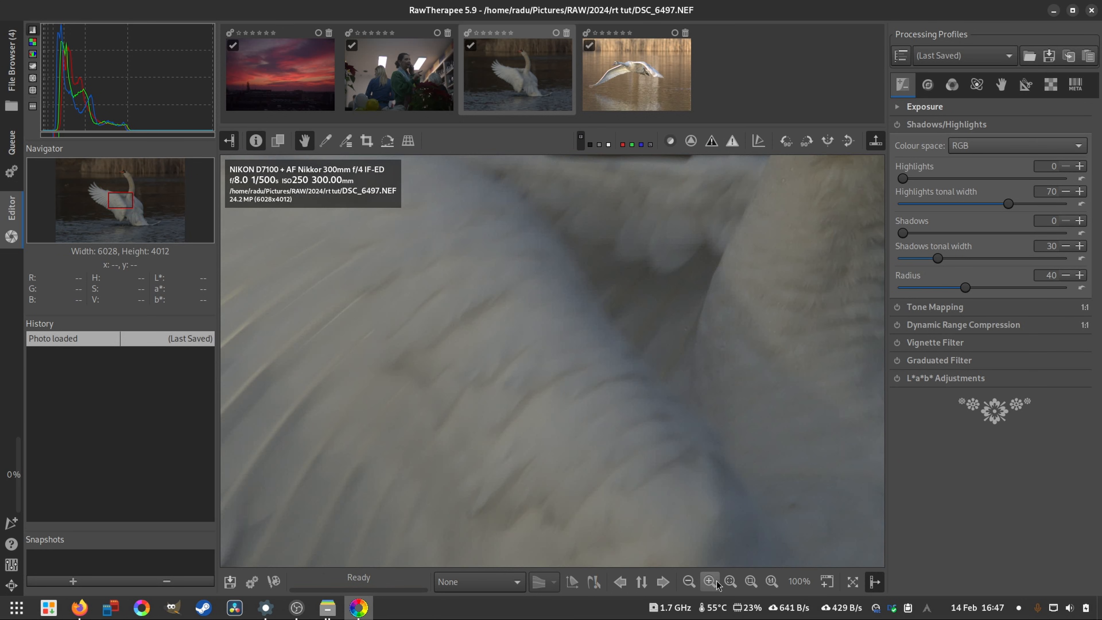
click(729, 581)
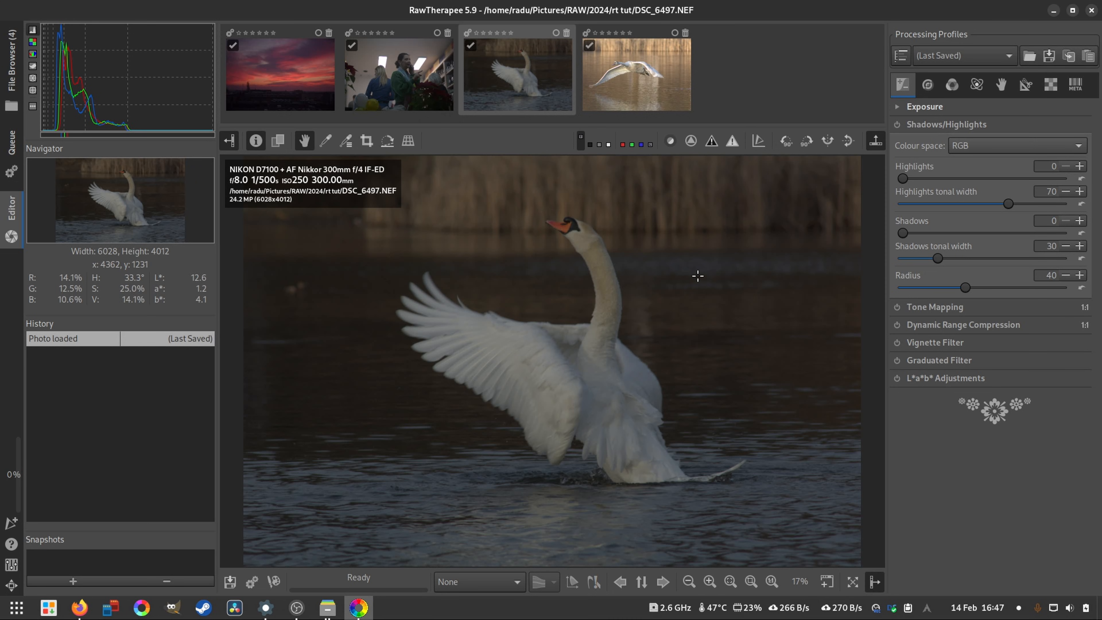
- Draw a crop of about 1894 × 1261 px around the swan's neck, fit it to the view and inspect it at 100%
click(366, 141)
drag(544, 346, 488, 362)
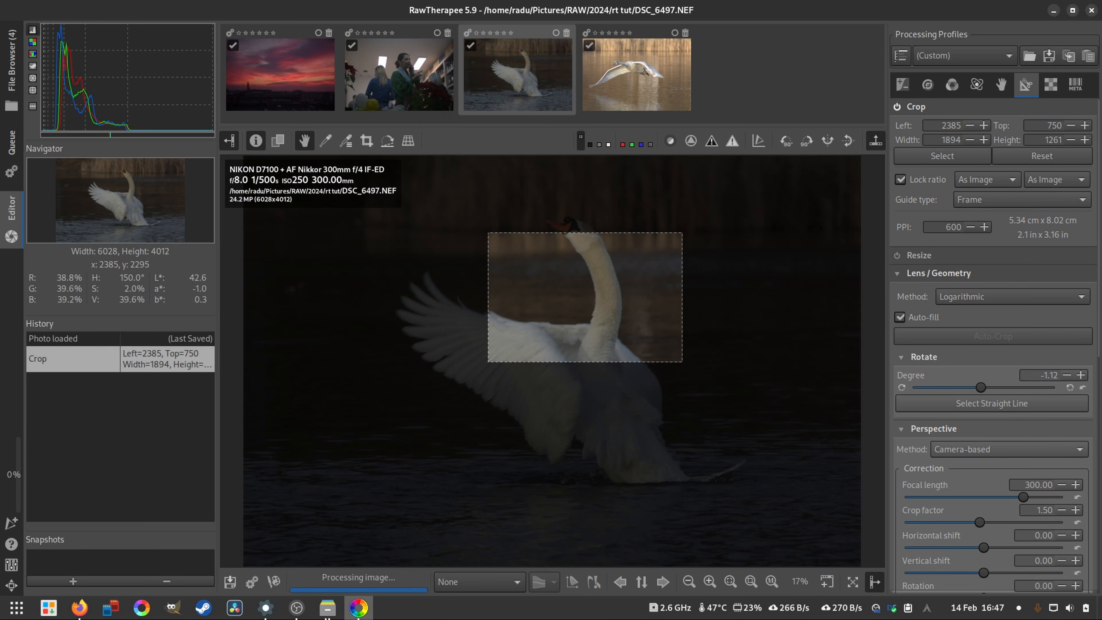
click(752, 582)
click(771, 582)
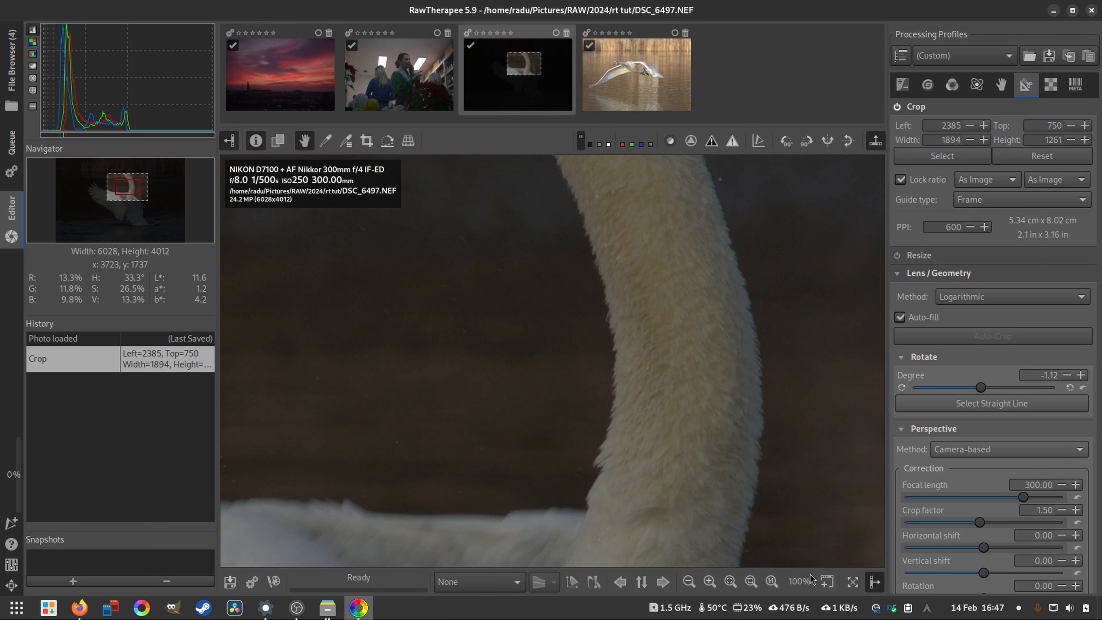
- Open a detail window at 100% and move its inspected area to the edge of the swan's neck
click(826, 582)
drag(580, 366, 835, 361)
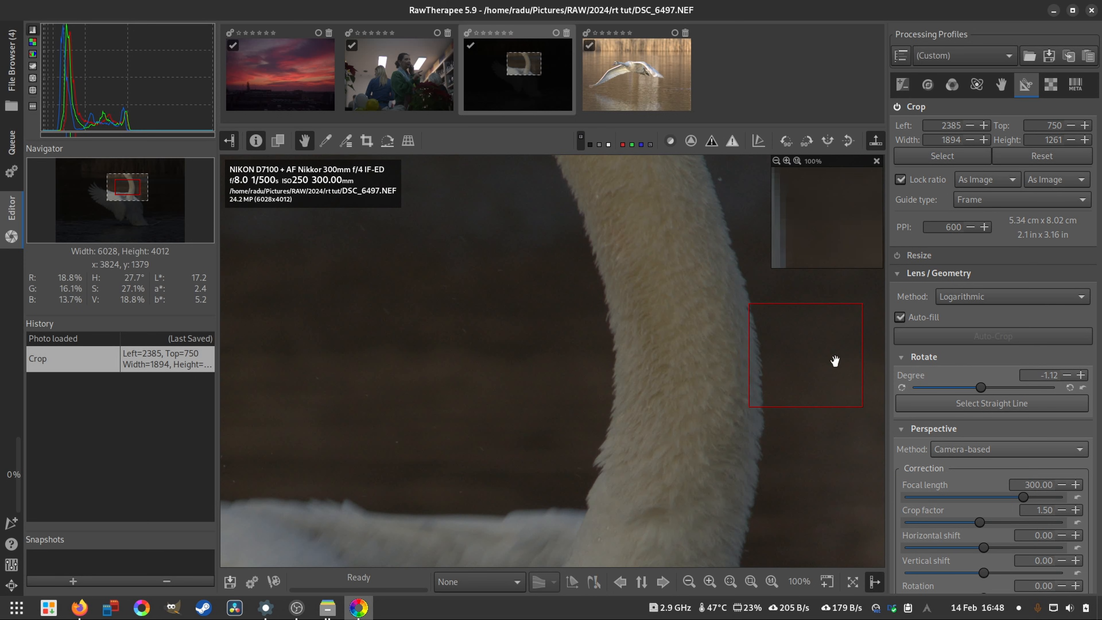
- Fit the crop to the view, disable the Crop tool and fit the whole swan photo to the view
key(f)
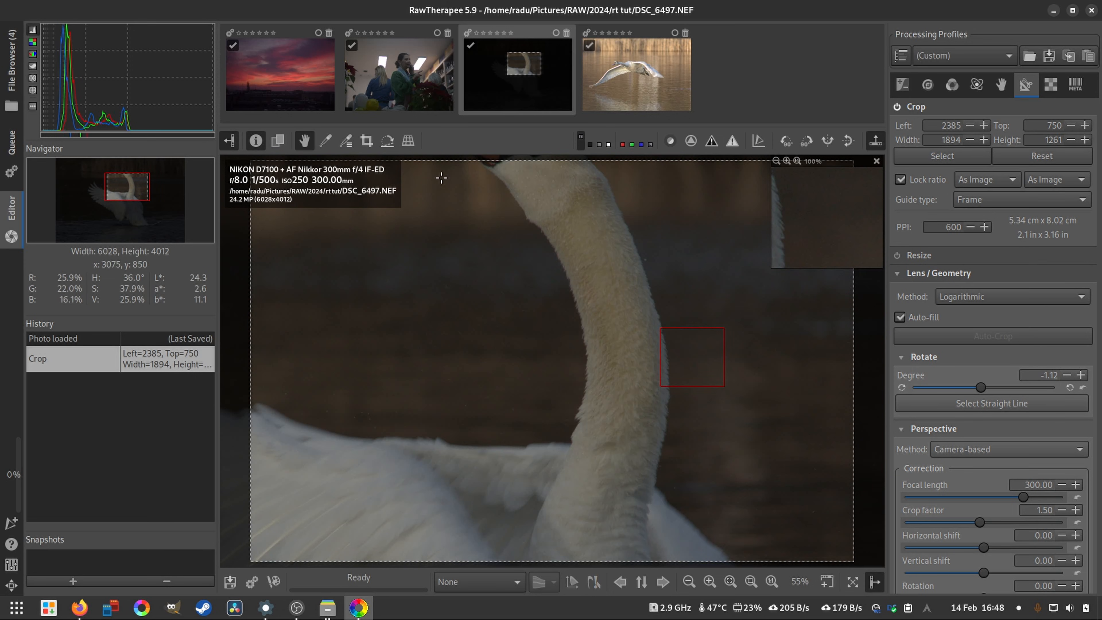
click(896, 106)
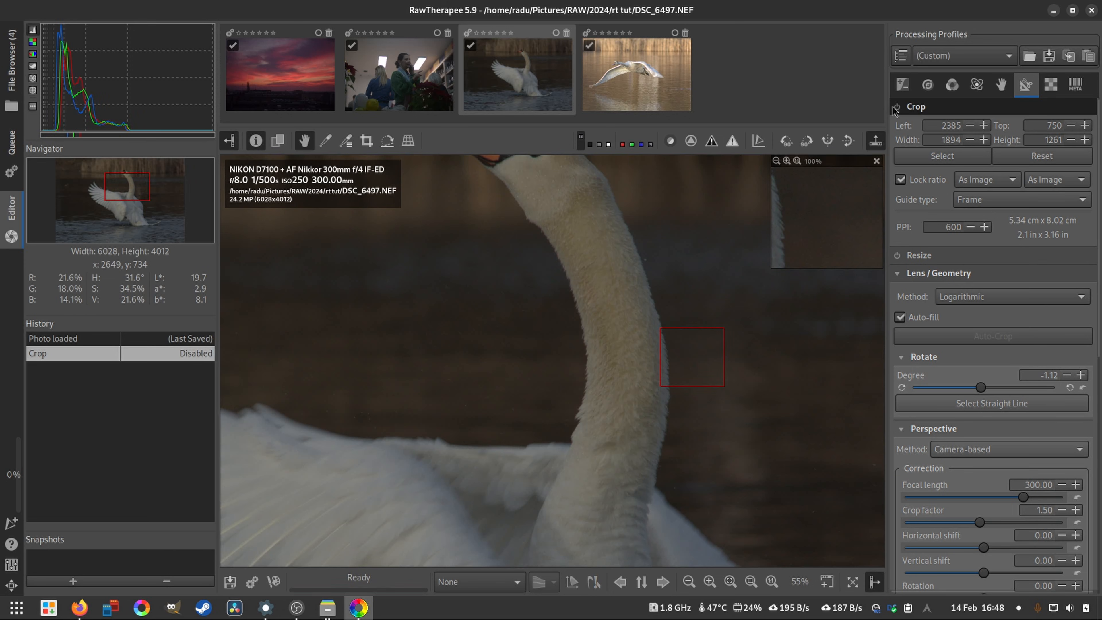
key(f)
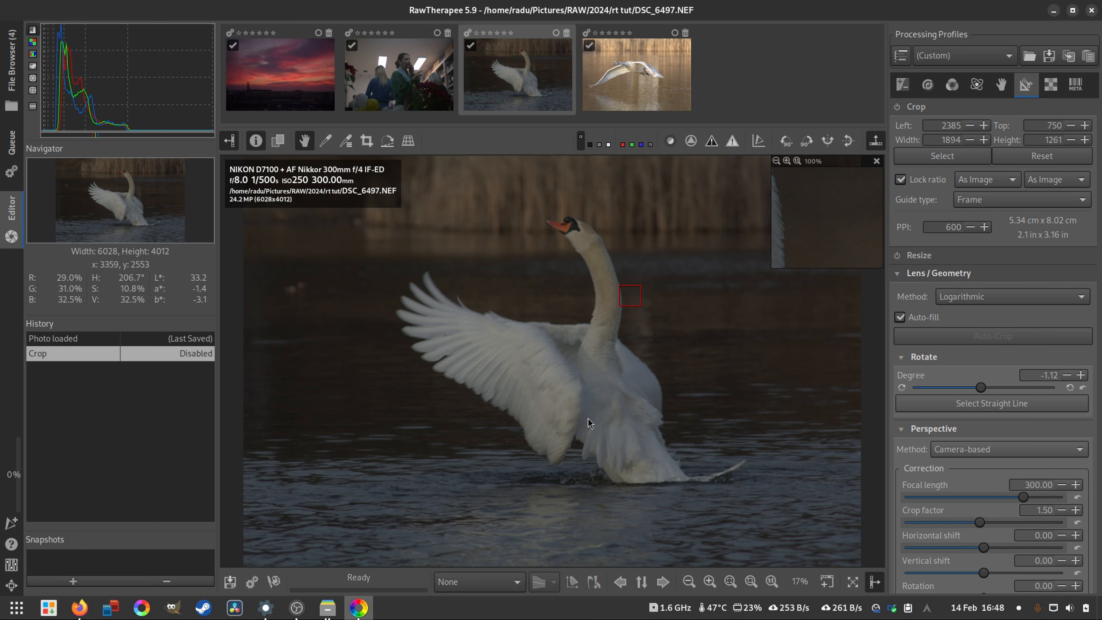
- Aim the detail window at the swan's eye and beak, and open a second one showing the neck feathers
drag(626, 294, 562, 224)
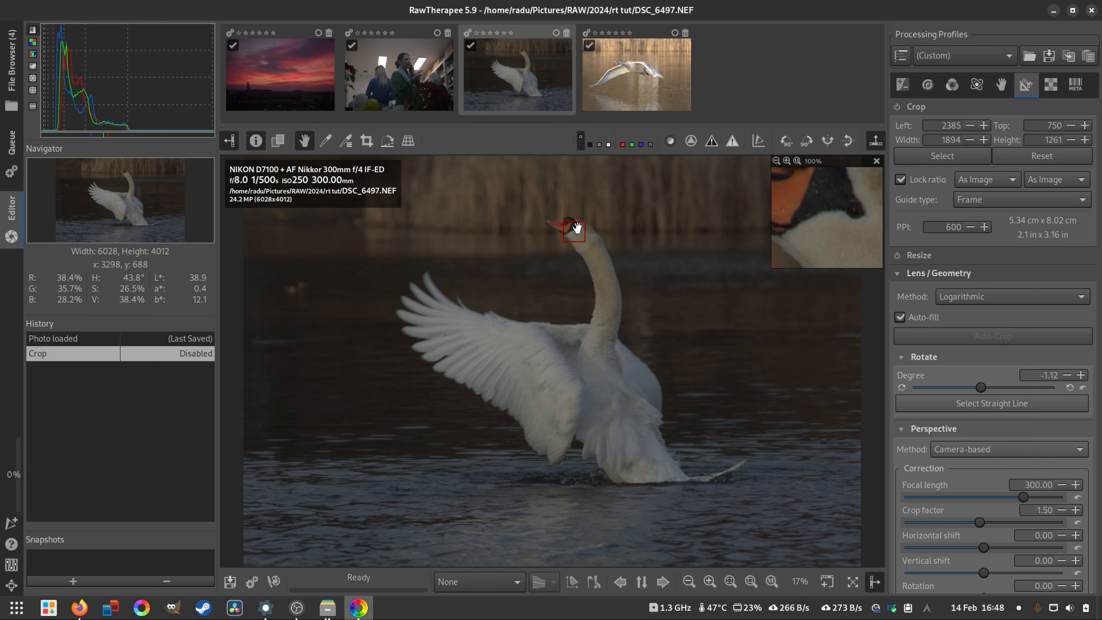
click(827, 582)
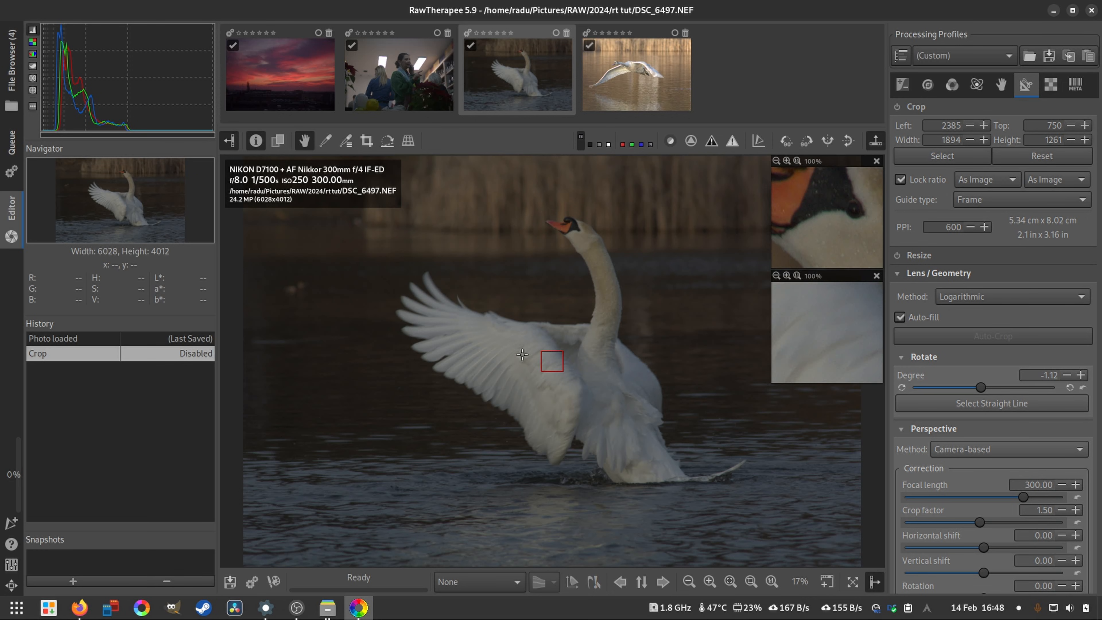
click(609, 298)
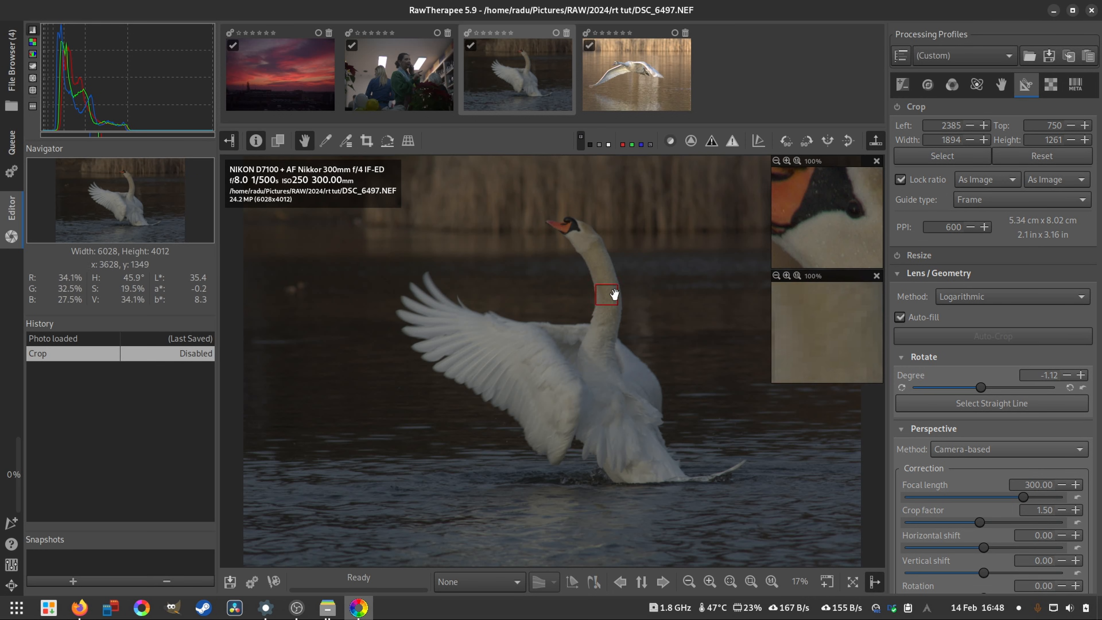
drag(841, 336, 835, 336)
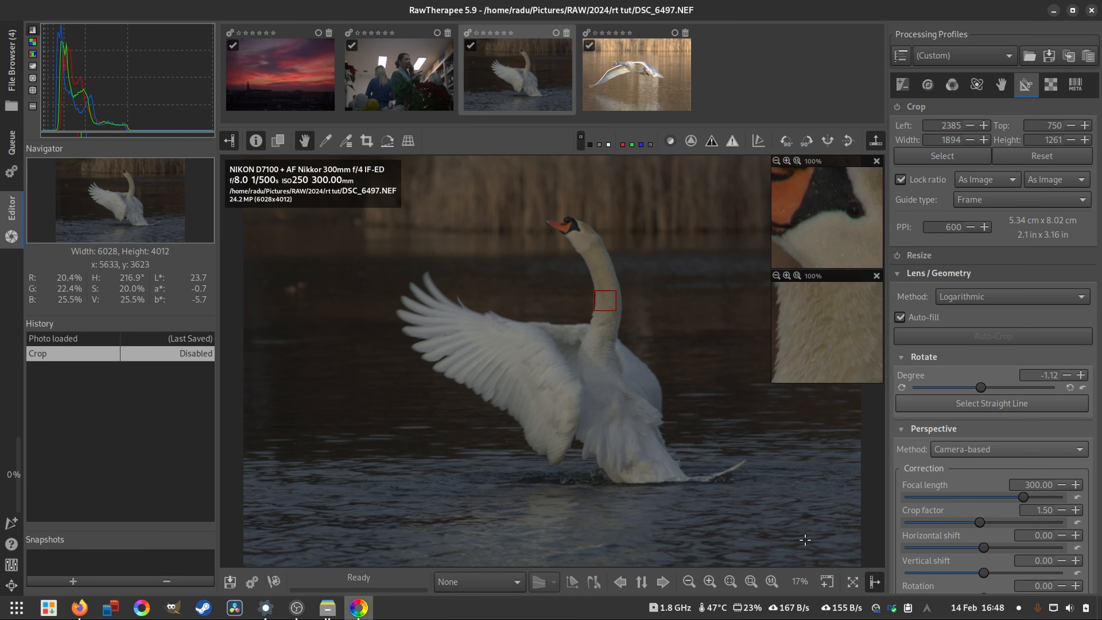
- Open more 100% detail windows until twelve of them cover both sides of the swan photo
click(825, 587)
click(825, 587)
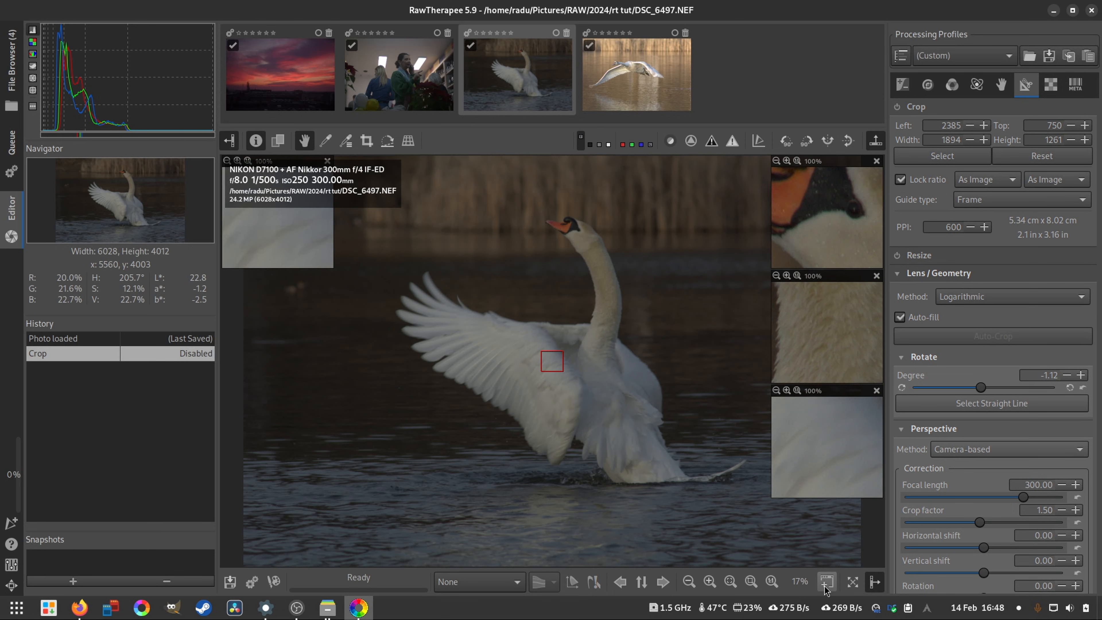
click(825, 587)
click(825, 587)
click(825, 587)
click(825, 587)
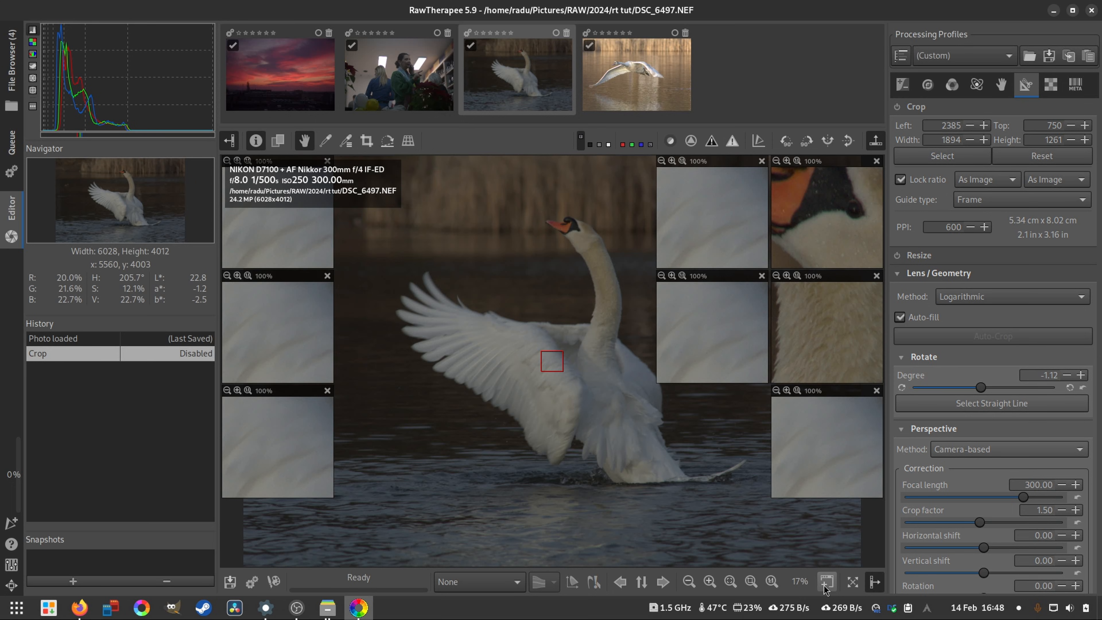
click(824, 587)
click(825, 586)
click(824, 586)
click(825, 586)
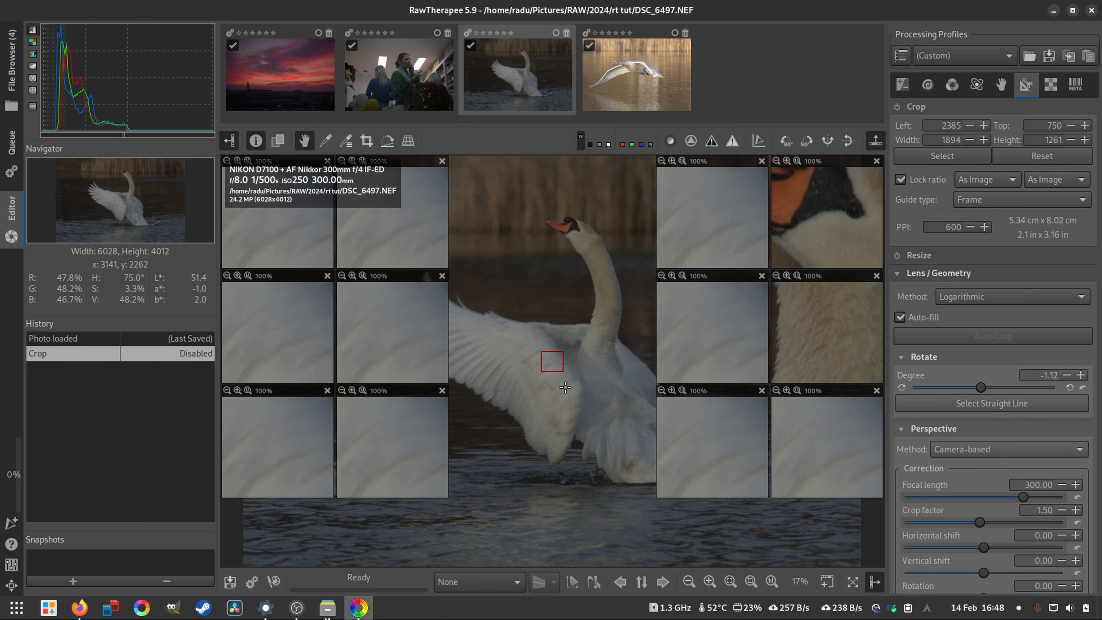
- Move the inspected areas of several detail windows to the water and the background, and fit the whole photo to the view
drag(555, 358, 541, 312)
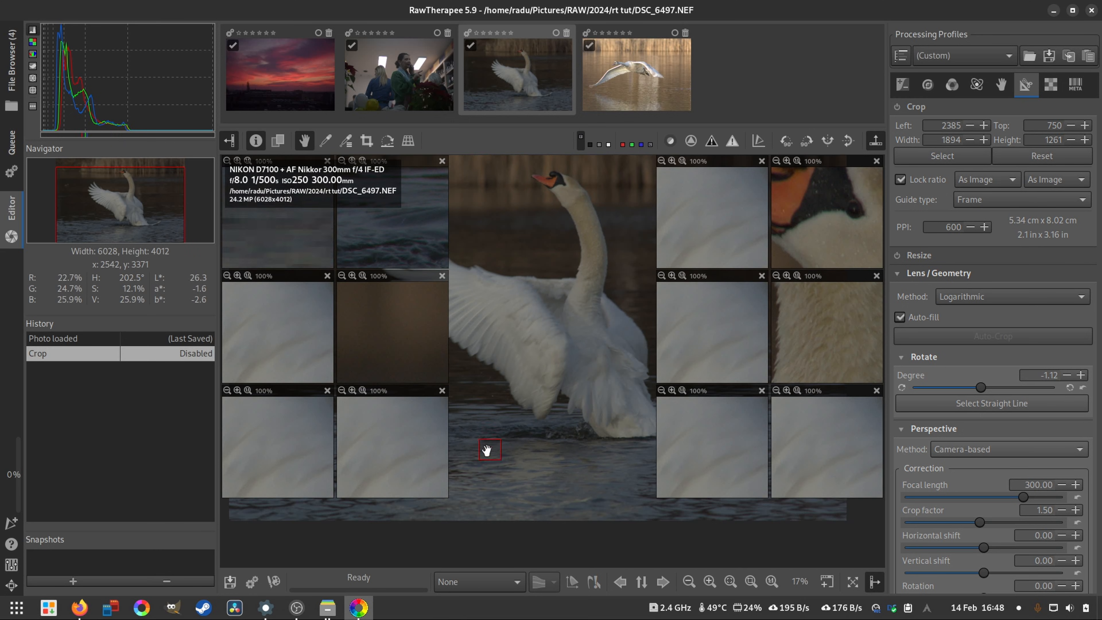
drag(537, 316, 509, 204)
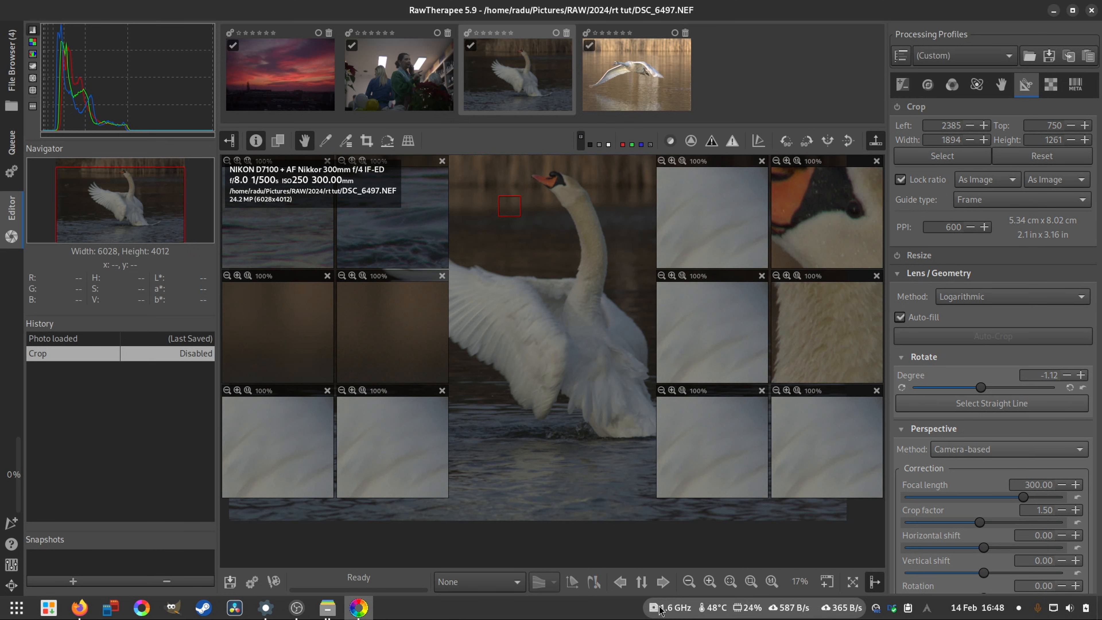
click(731, 582)
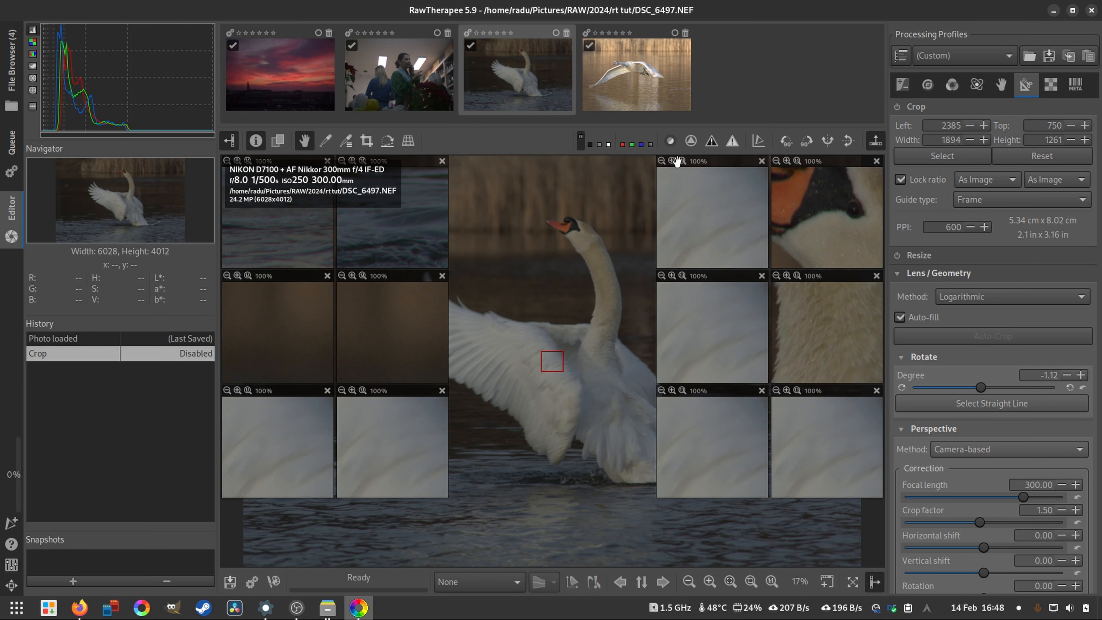
- Close three of the detail windows in the upper row, including the one showing the swan's eye
click(876, 161)
click(763, 165)
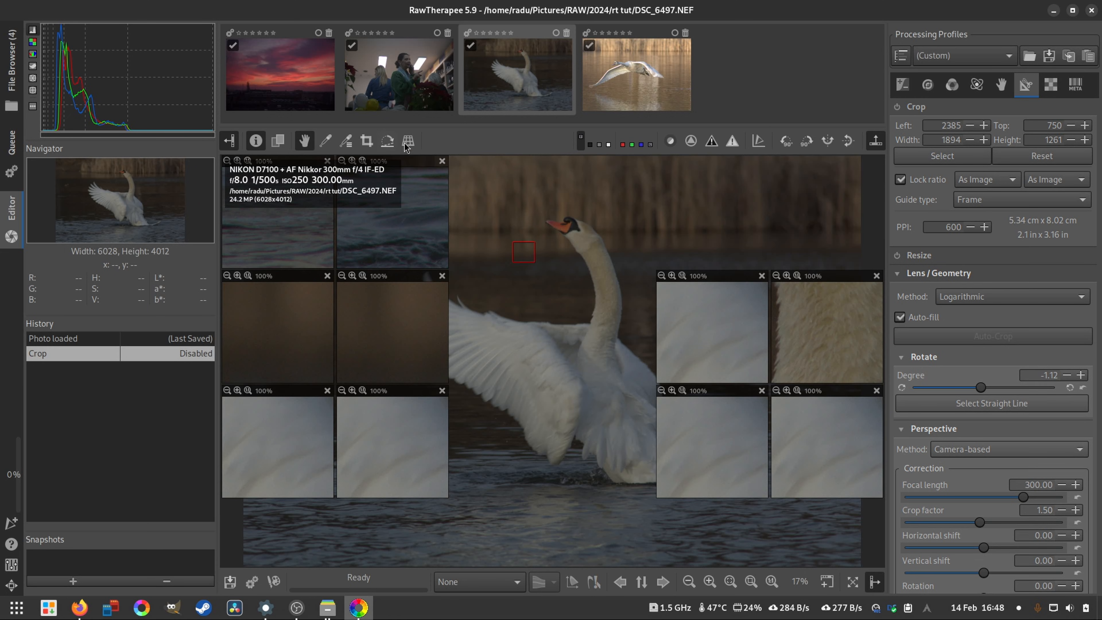
click(442, 161)
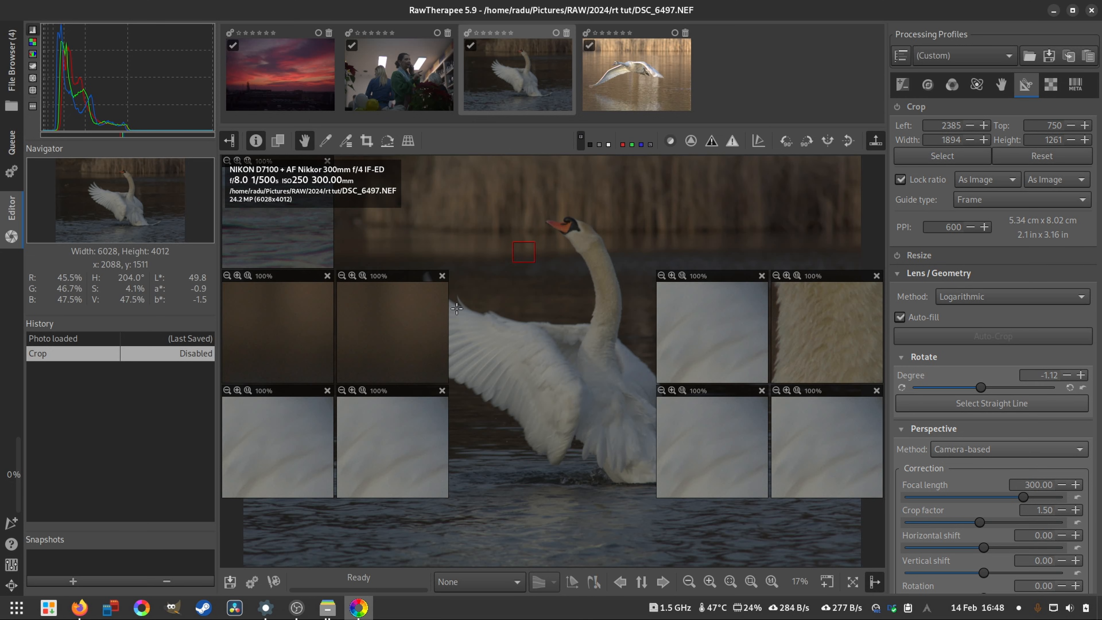
- Try hiding all side panels to enlarge the preview, and show them again
click(852, 582)
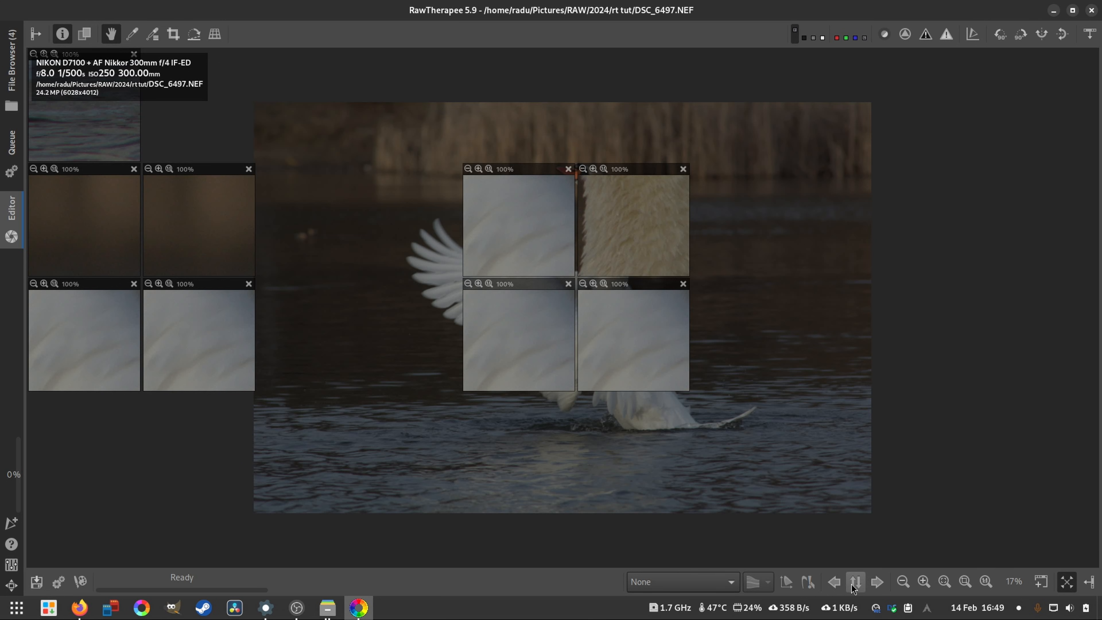
click(1066, 583)
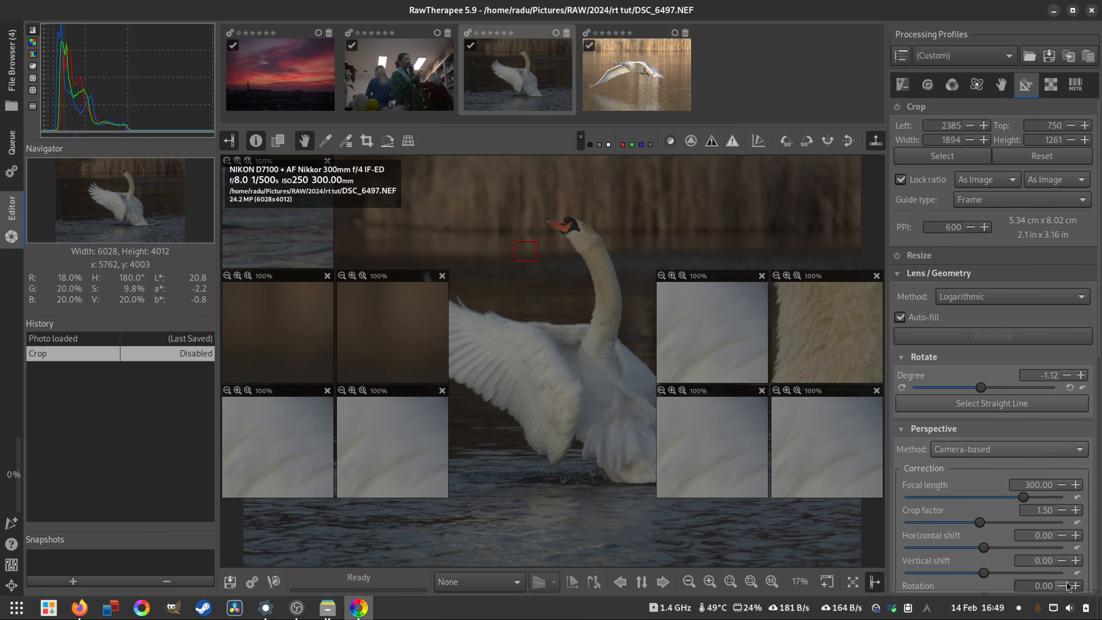
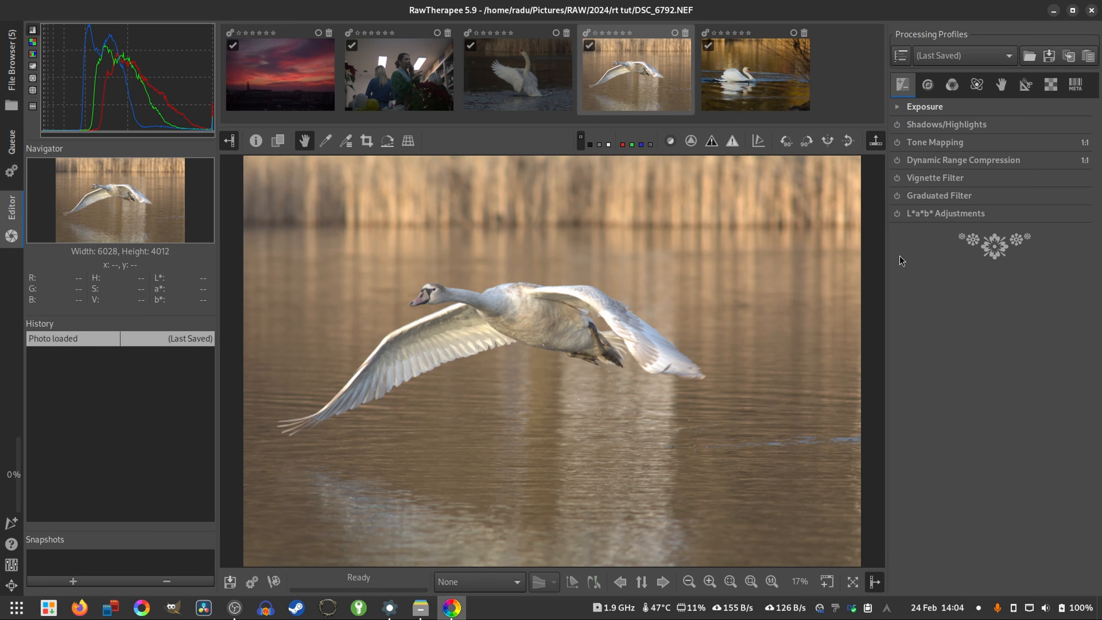
- Expand the Exposure tool, try a Lightness of -20, and reset Lightness to its default
click(976, 112)
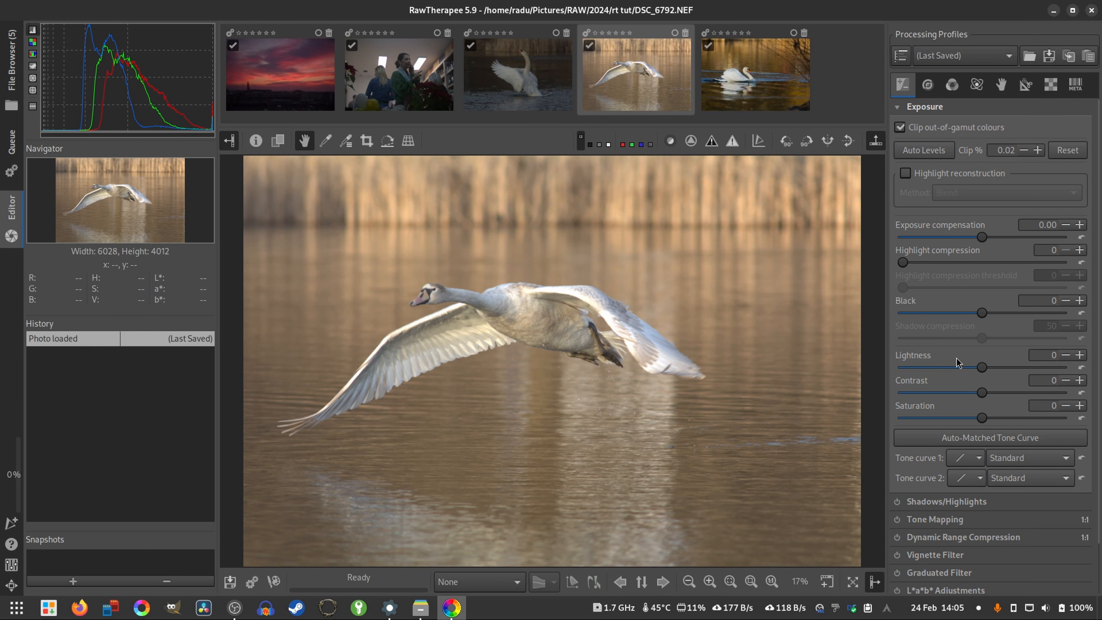
drag(982, 367, 960, 375)
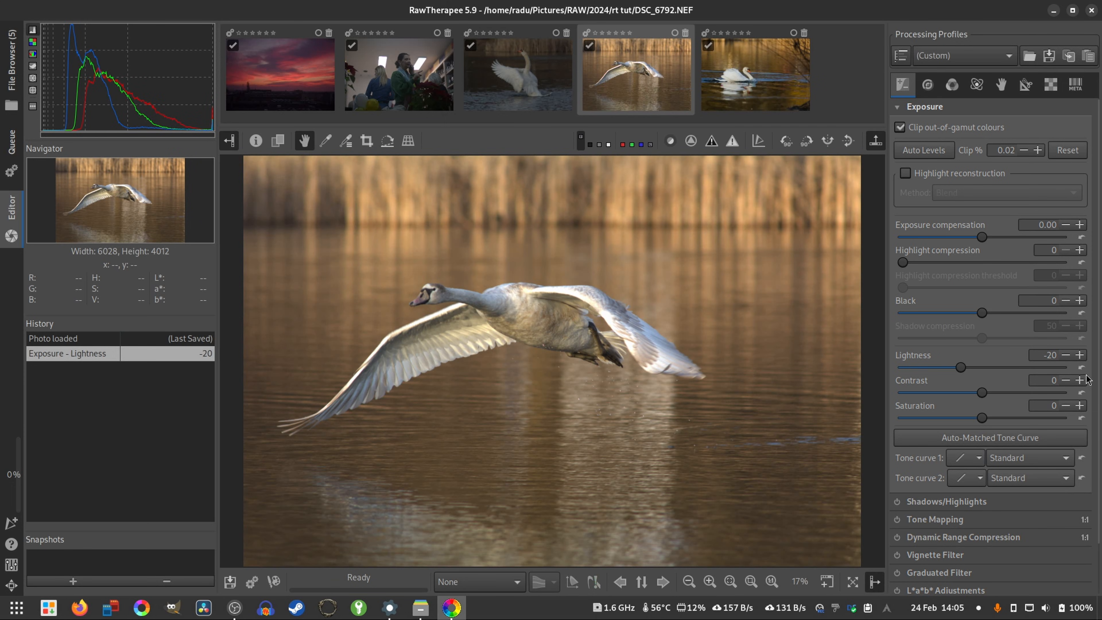
click(1082, 369)
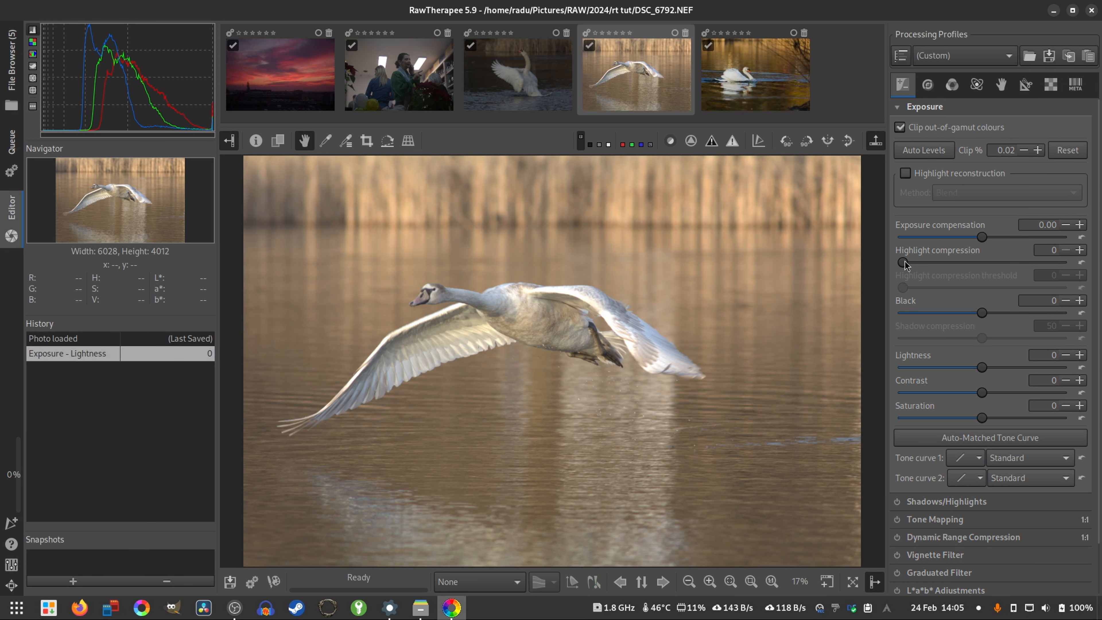
- Expand the Shadows/Highlights tool and try switching it on and off
scroll(976, 460, down, 2)
click(923, 448)
scroll(922, 451, down, 6)
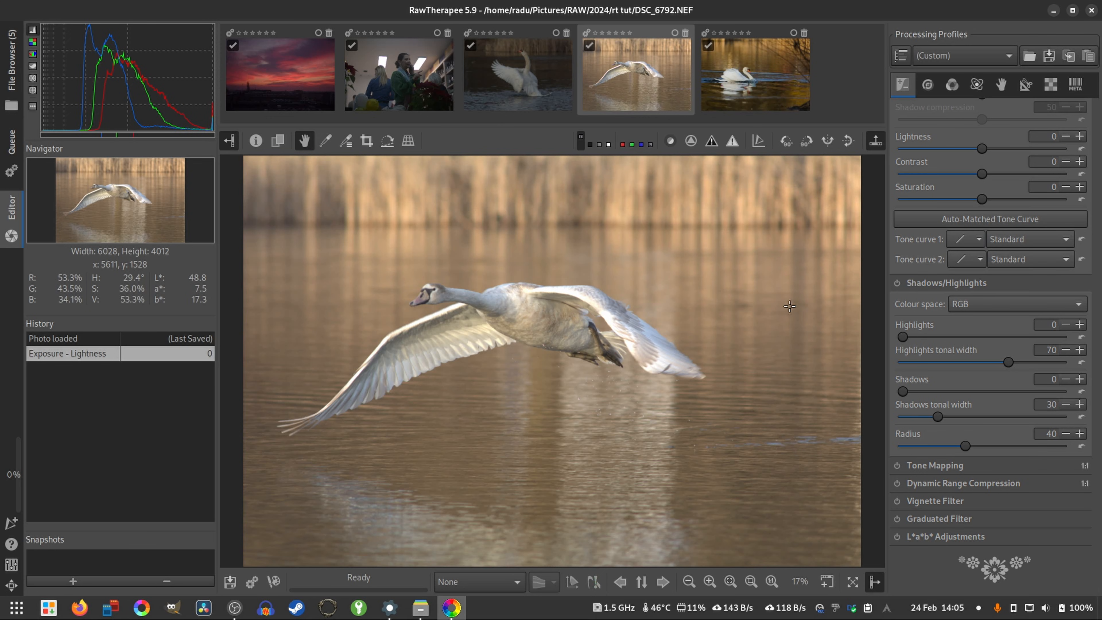
click(896, 284)
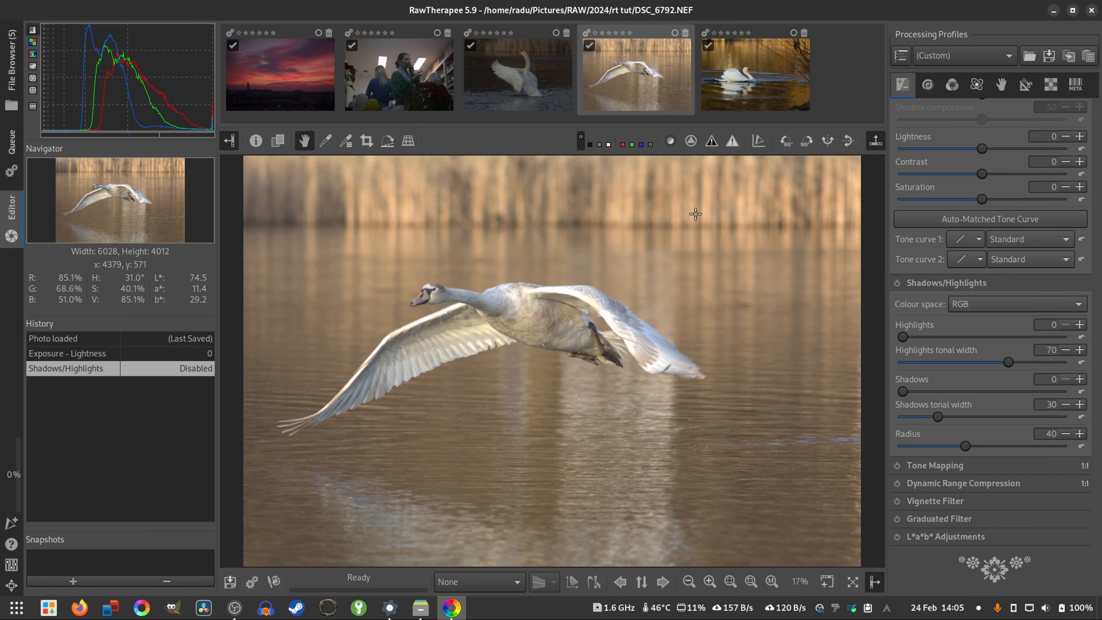
- Review the Exposure and Shadows/Highlights controls, and set the exposure compensation to -0.04
scroll(938, 285, up, 5)
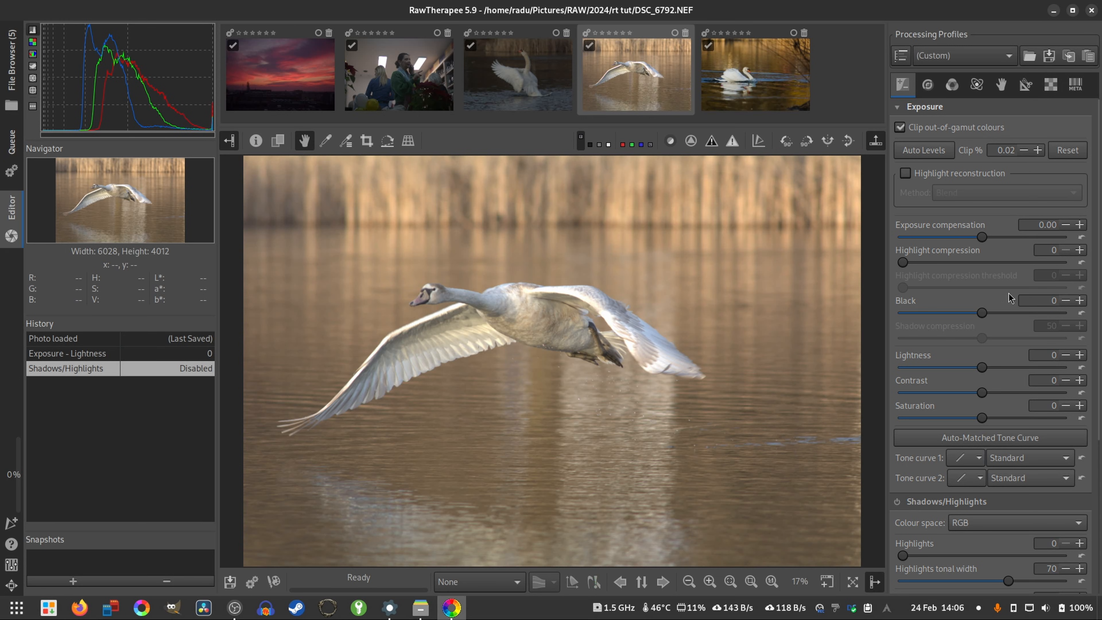
scroll(1007, 262, down, 5)
scroll(1002, 369, up, 5)
scroll(985, 330, down, 5)
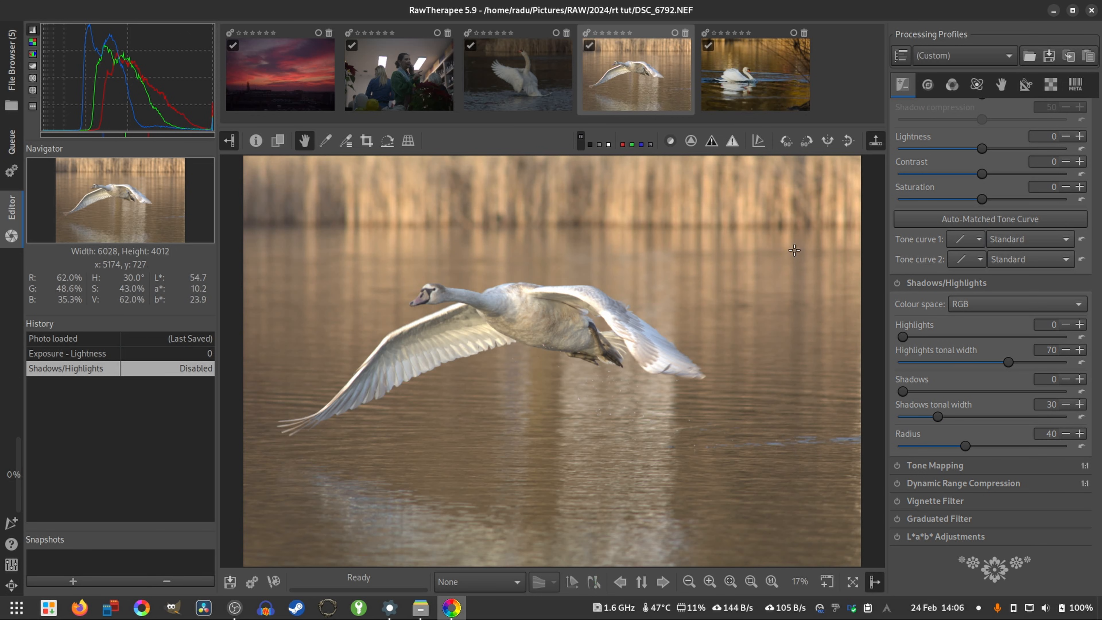
scroll(986, 364, up, 5)
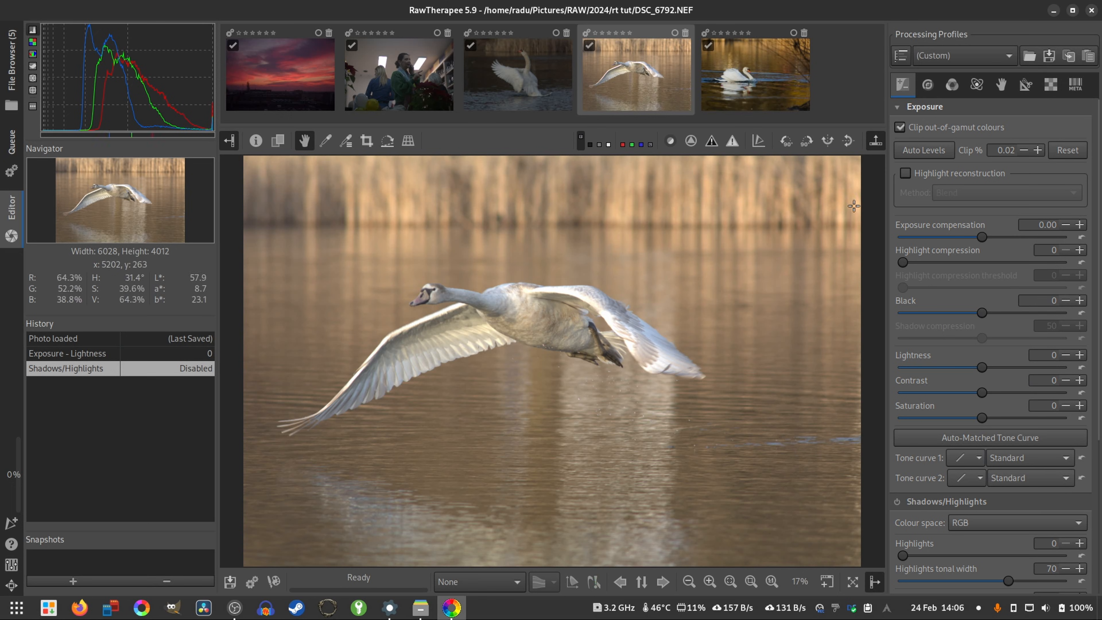
mouse_move(994, 239)
mouse_down()
mouse_move(1008, 237)
mouse_move(947, 235)
mouse_move(983, 238)
mouse_up()
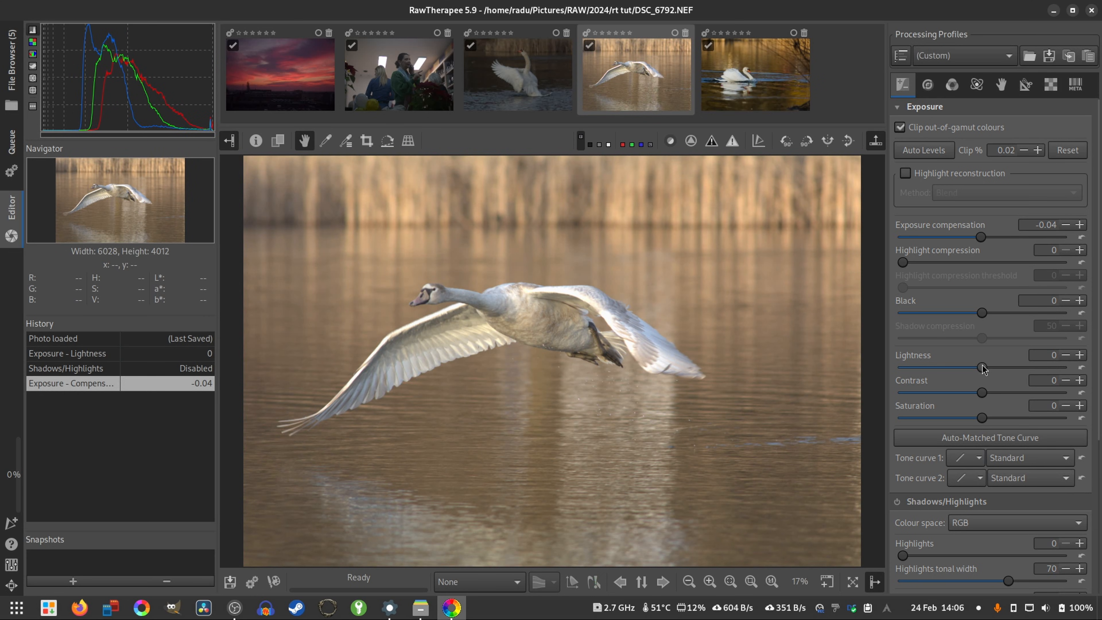
- Try Lightness at 7 and at its extremes of -100 and 100, and reset it to 0
mouse_move(982, 368)
mouse_down()
mouse_move(960, 370)
mouse_move(996, 369)
mouse_move(971, 374)
mouse_move(983, 374)
mouse_up()
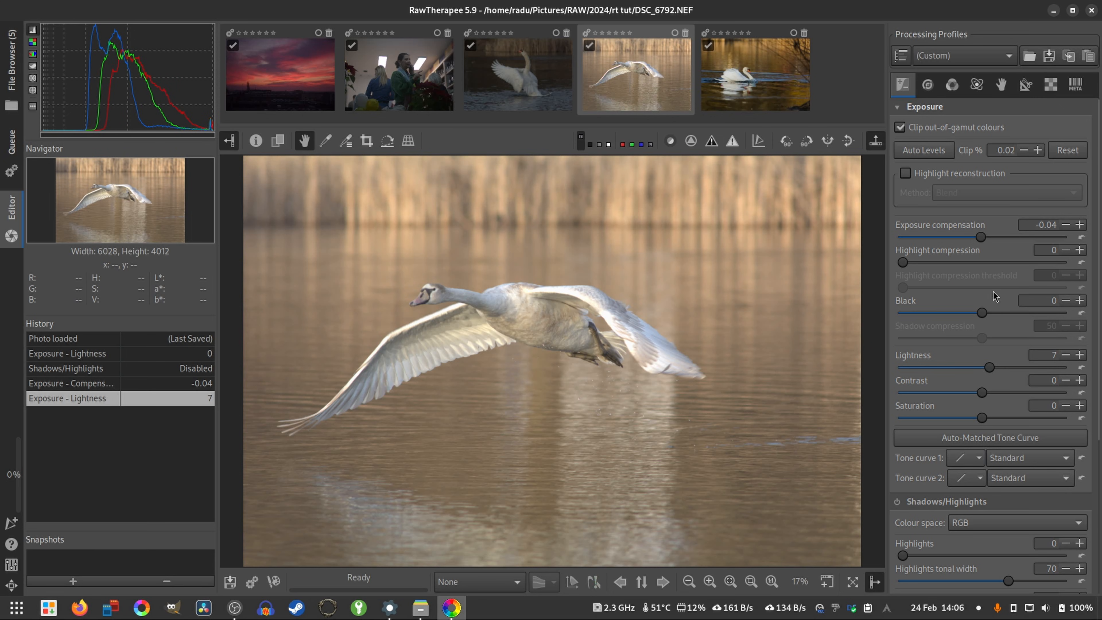
drag(995, 368, 895, 370)
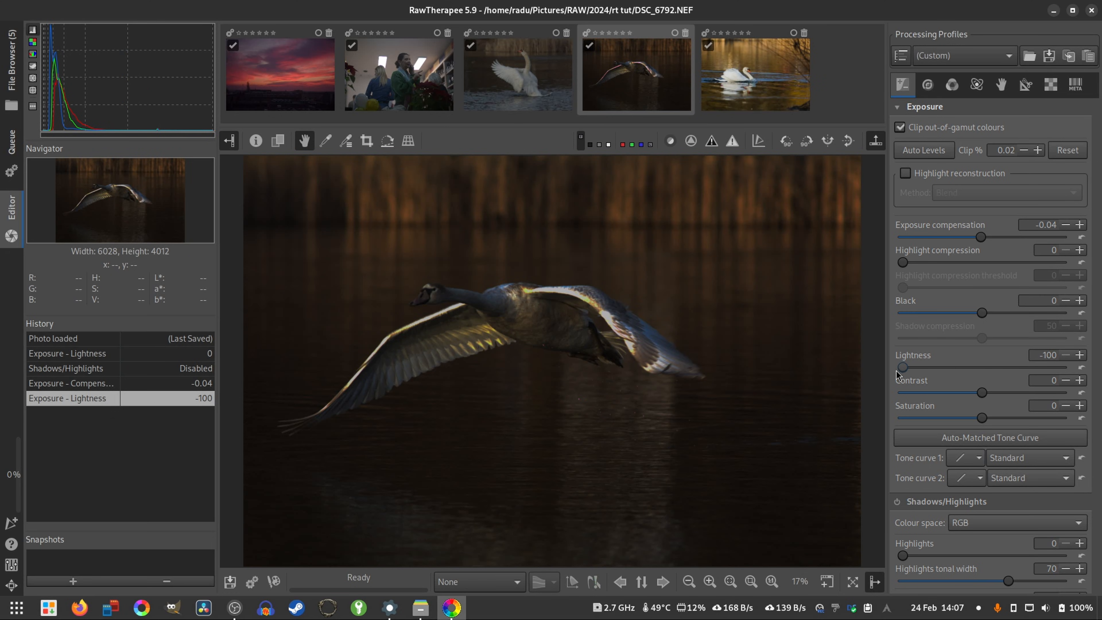
drag(908, 363, 1093, 385)
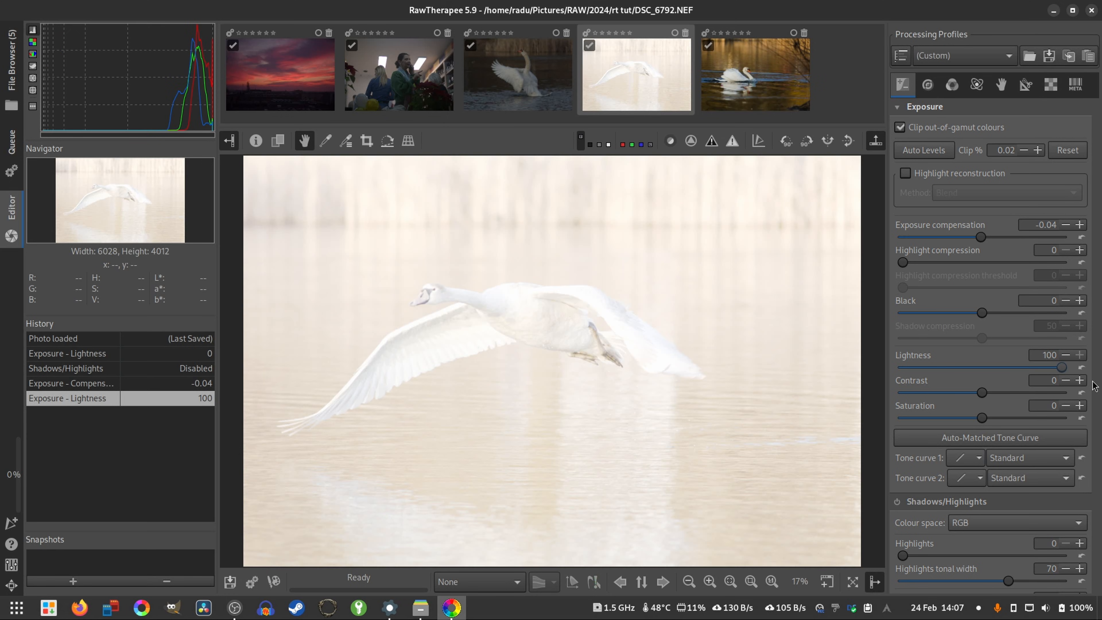
click(1080, 368)
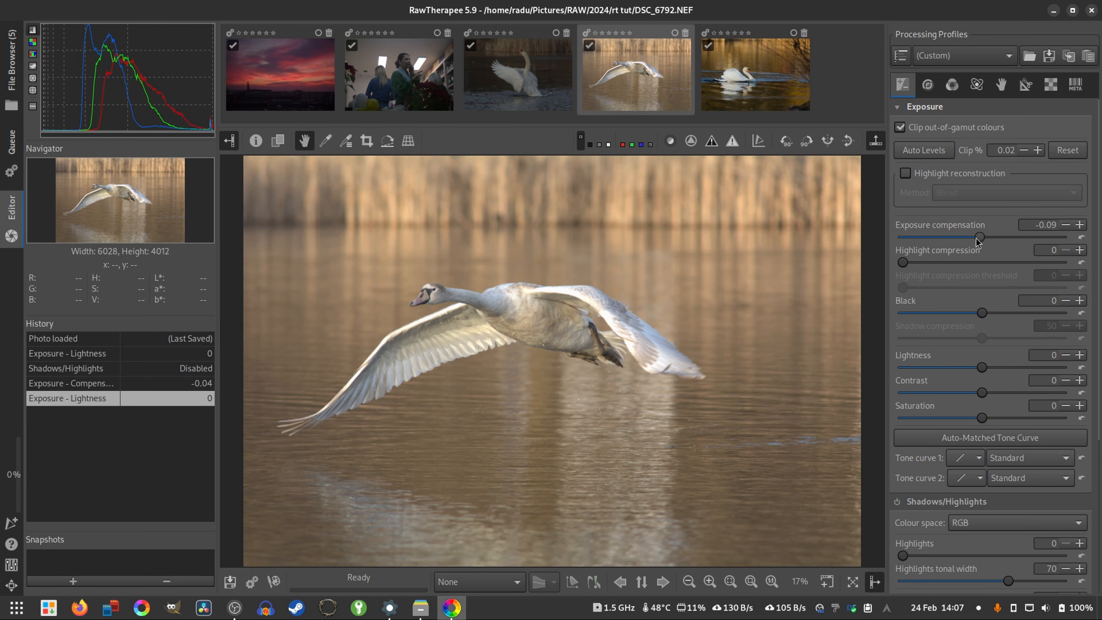
- Compare exposure compensation at -5.00 and 12.00 with a Lightness of -24, resetting each adjustment after trying it
drag(977, 242, 884, 228)
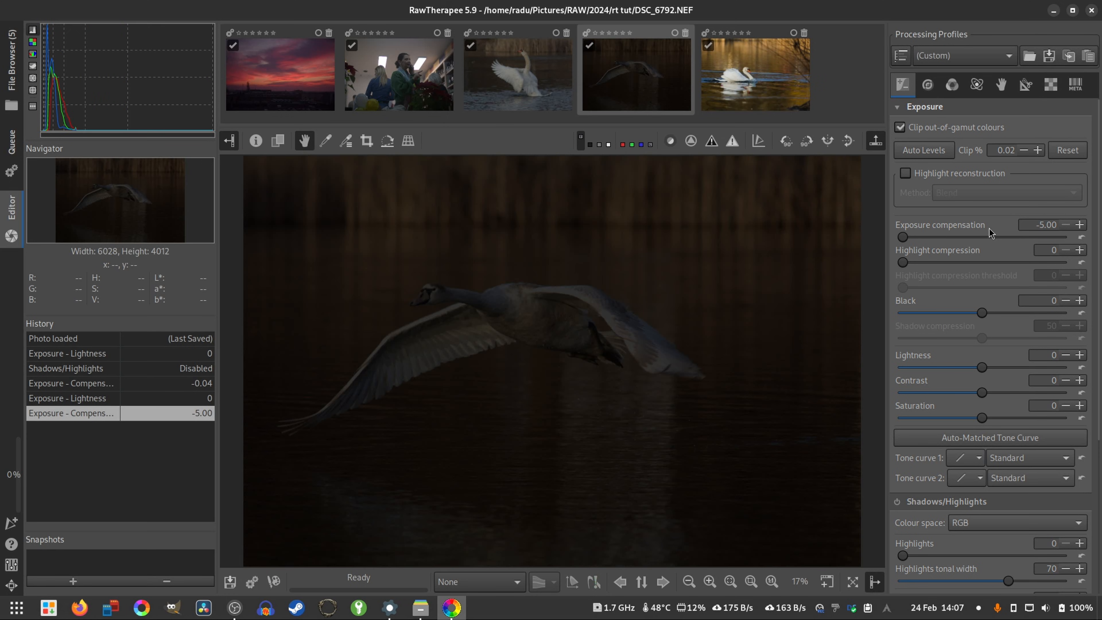
click(1081, 237)
drag(979, 240, 1094, 239)
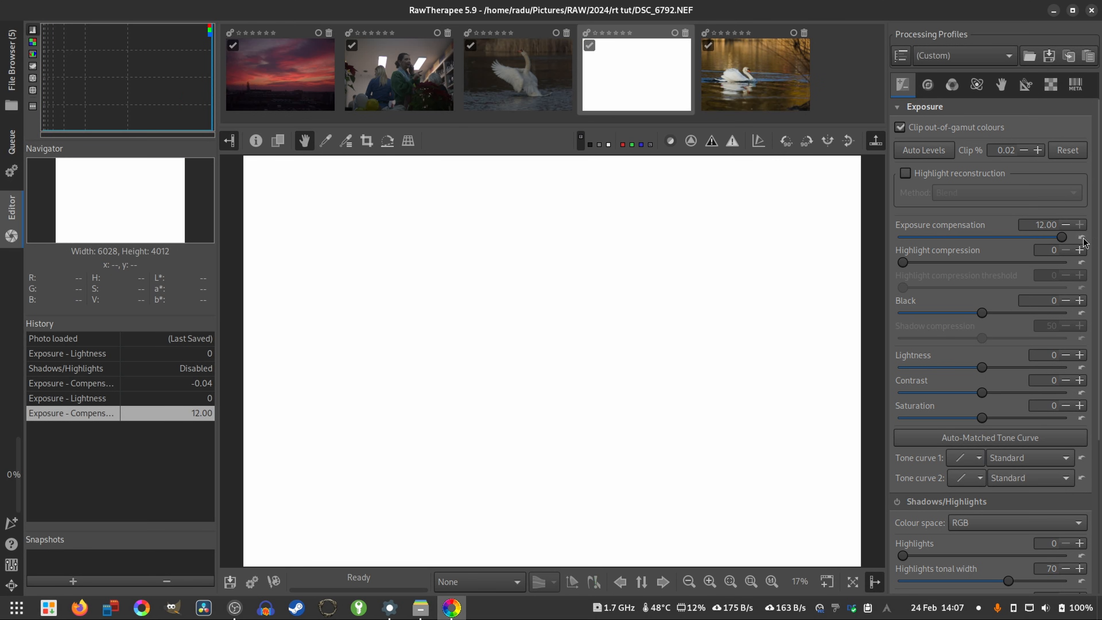
click(1081, 237)
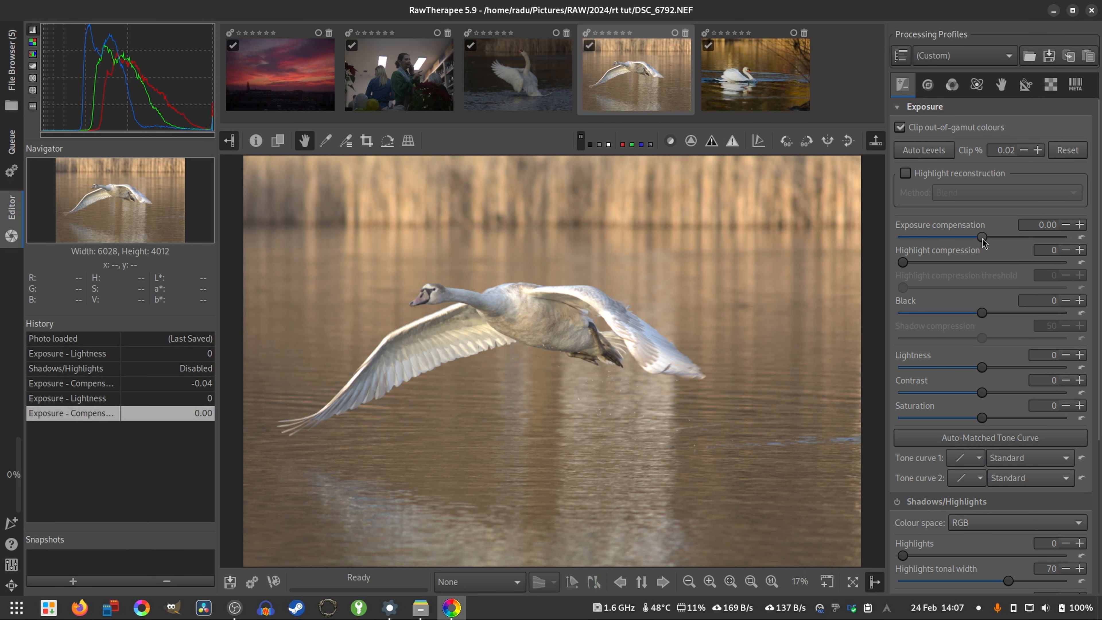
drag(982, 238, 1079, 253)
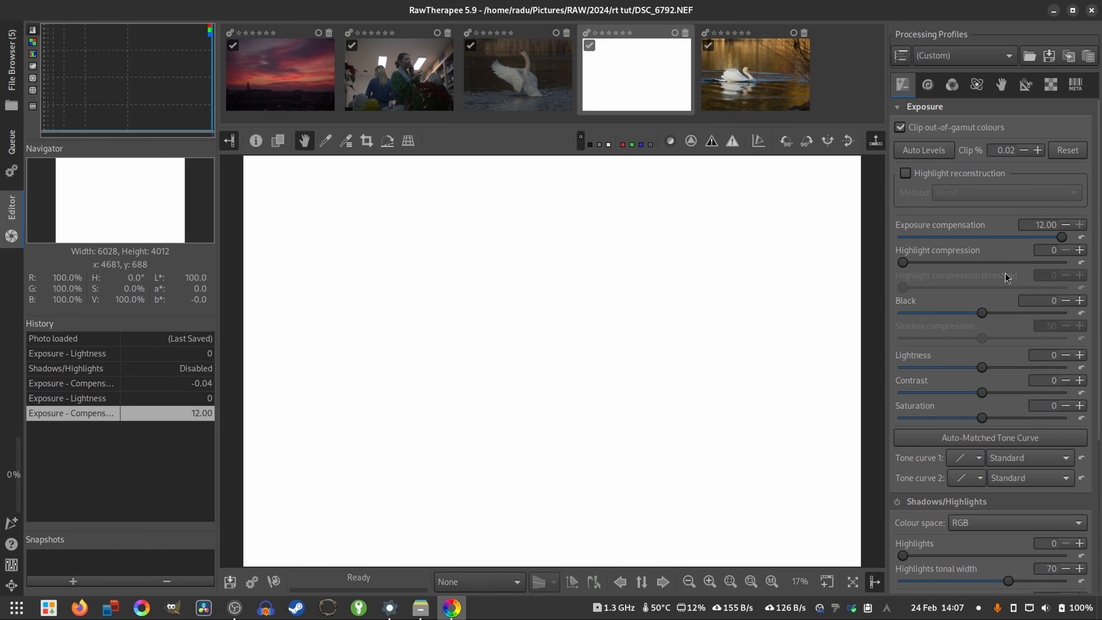
click(1080, 237)
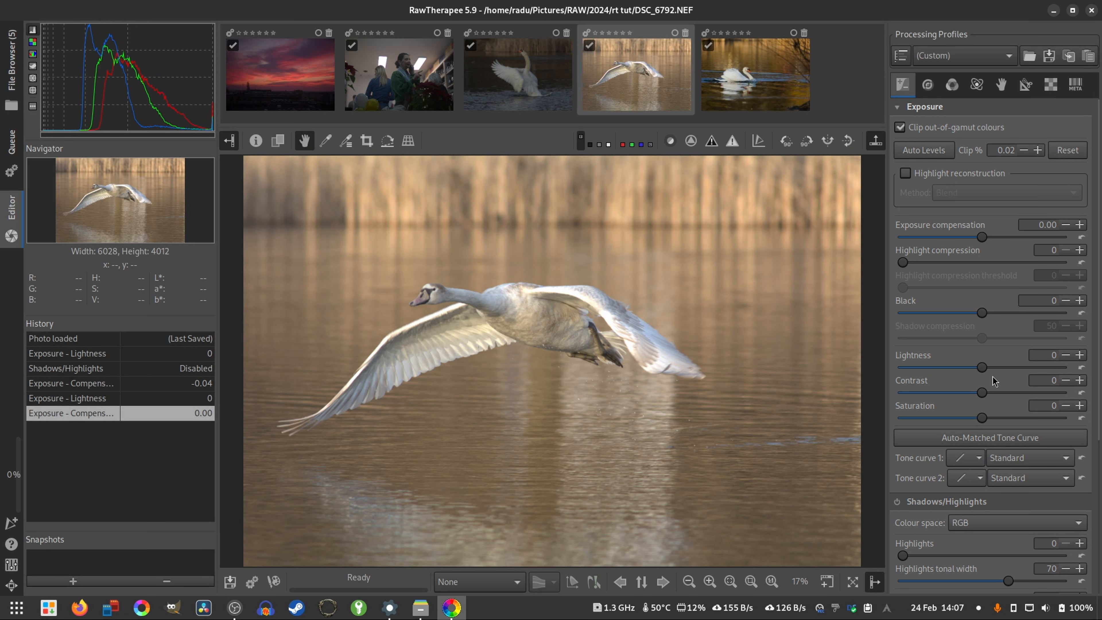
mouse_move(982, 367)
mouse_down()
mouse_move(890, 368)
mouse_move(965, 374)
mouse_move(958, 381)
mouse_move(1065, 364)
mouse_move(938, 375)
mouse_move(963, 375)
mouse_up()
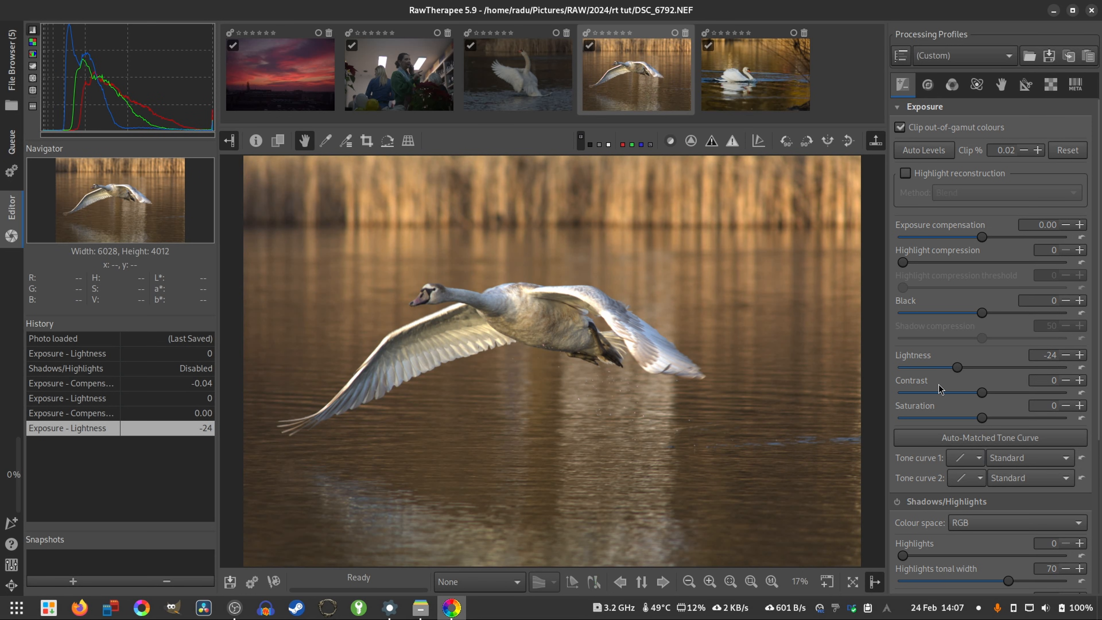
click(1081, 367)
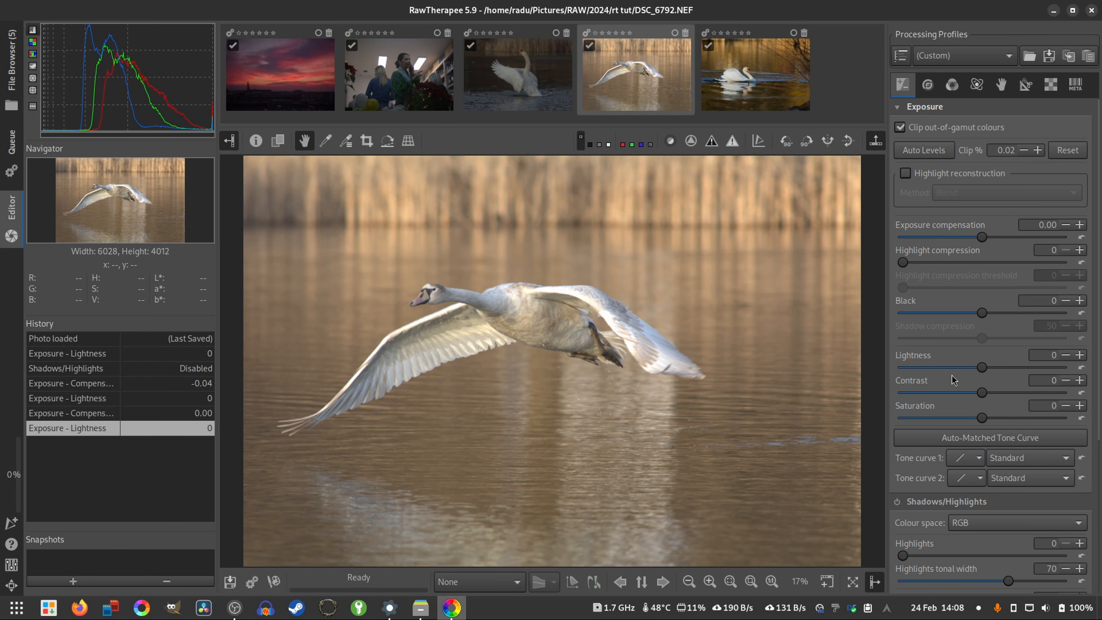
- Enable the Shadows/Highlights tool, leaving its Highlights value at 0
scroll(950, 379, down, 2)
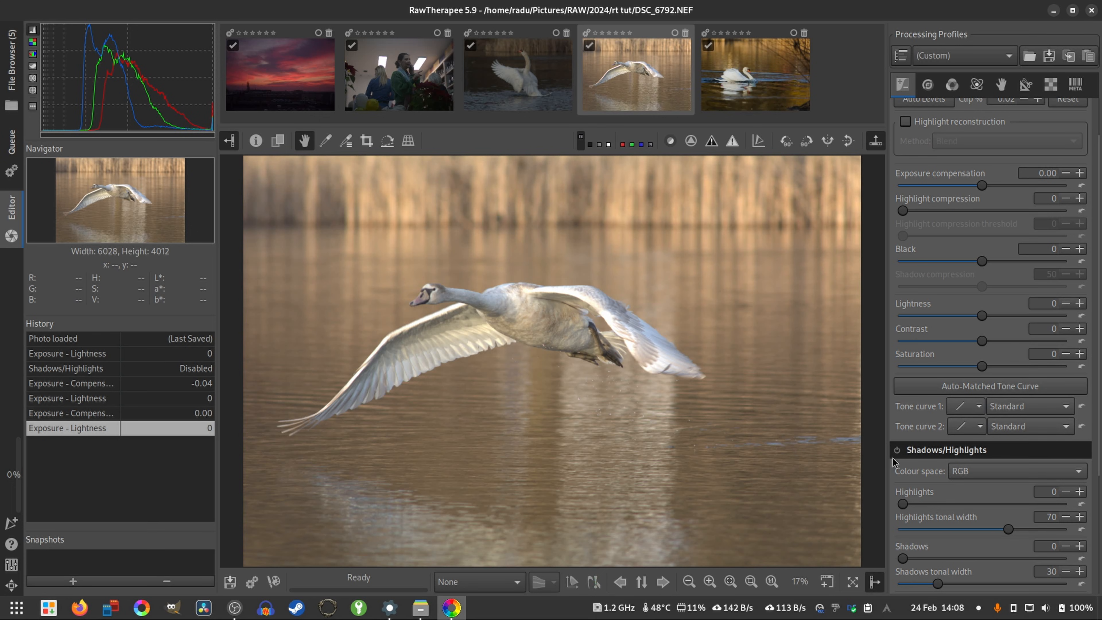
click(897, 449)
click(905, 504)
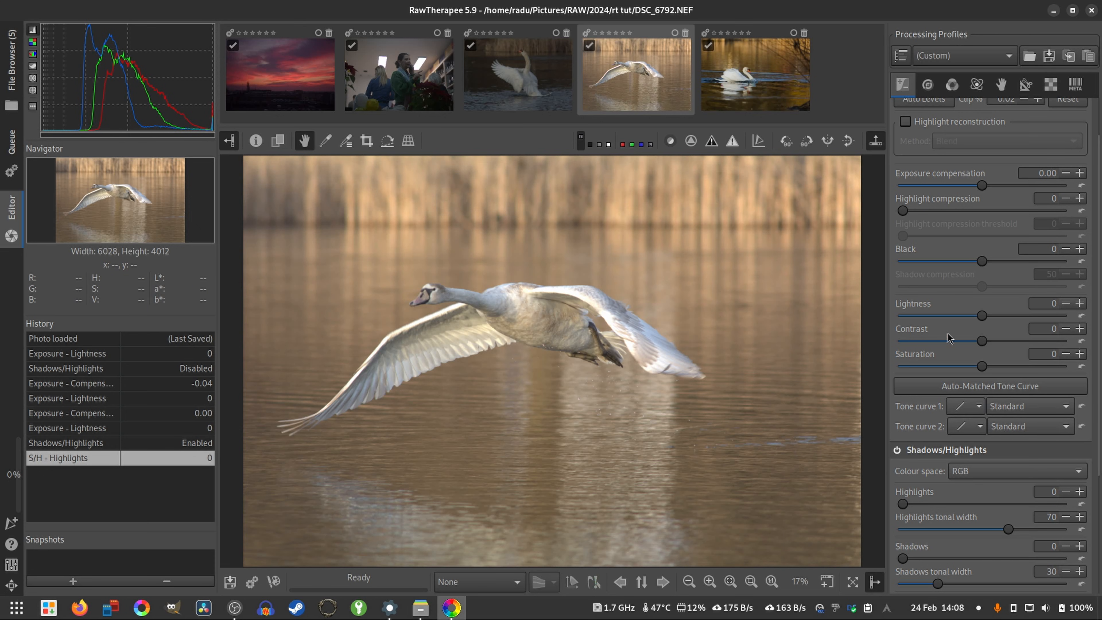
- Set Highlight compression to 193 and compare the swan's wing at 100% with Blend highlight reconstruction on and off
scroll(916, 249, up, 2)
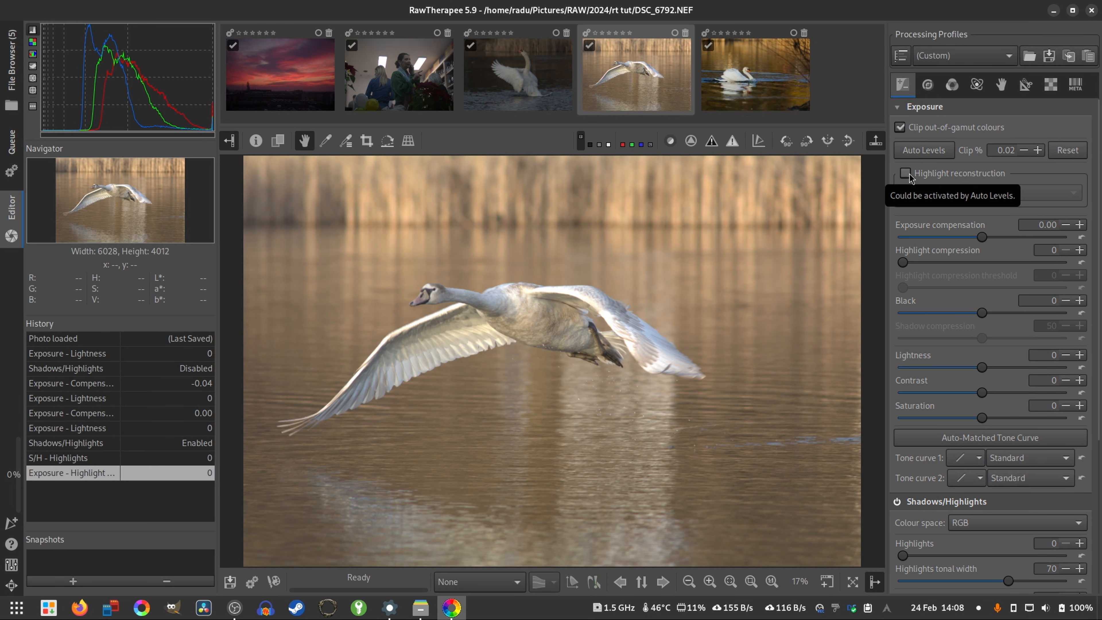
drag(902, 262, 963, 261)
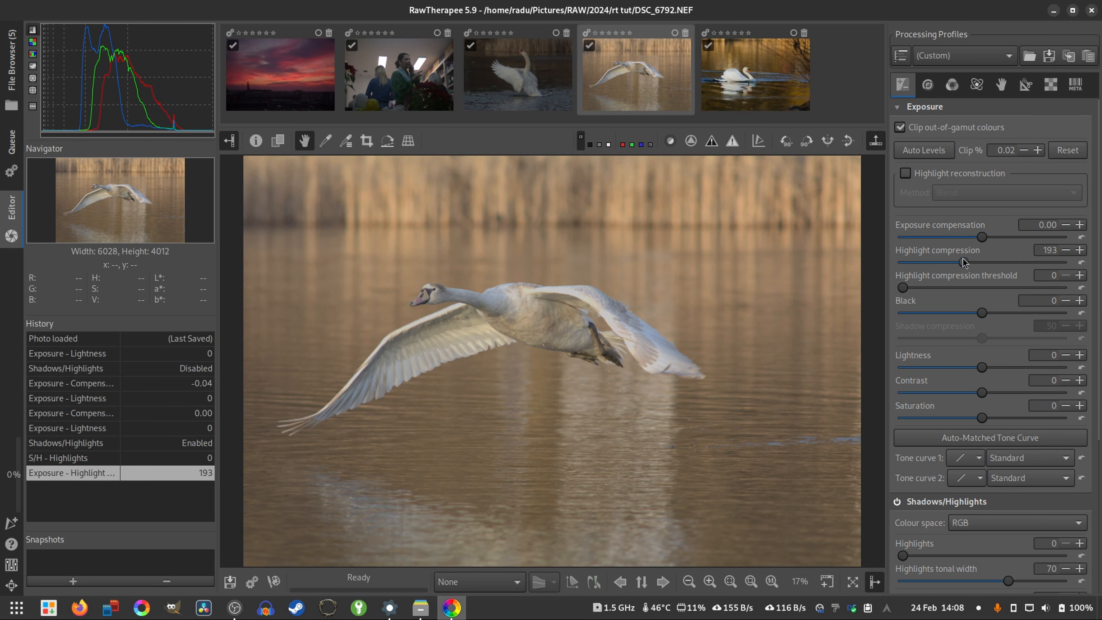
click(906, 173)
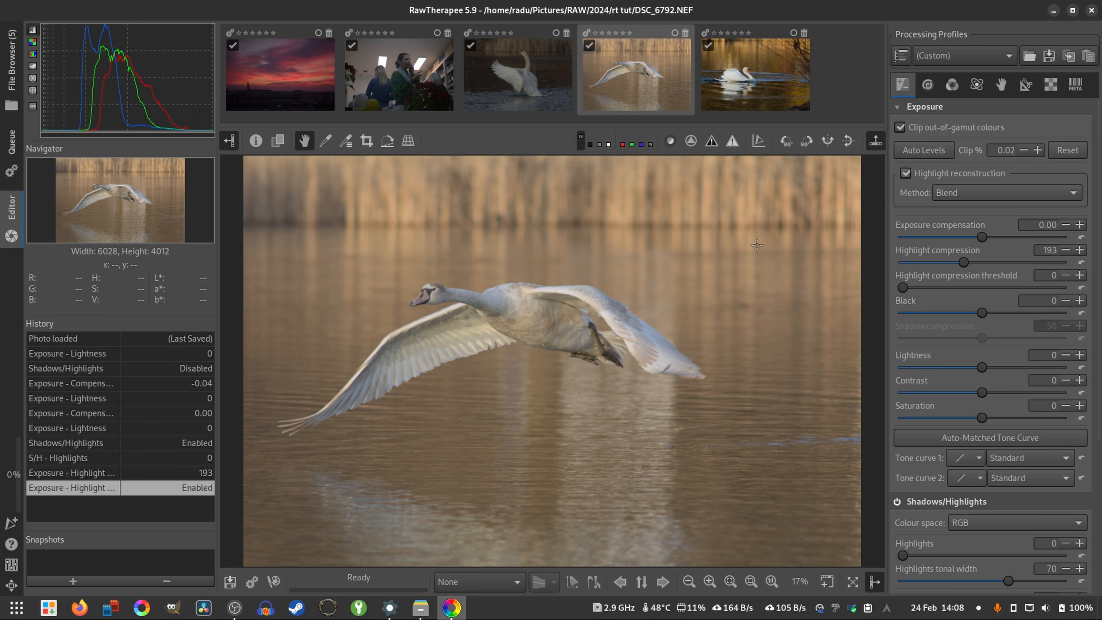
scroll(601, 286, up, 5)
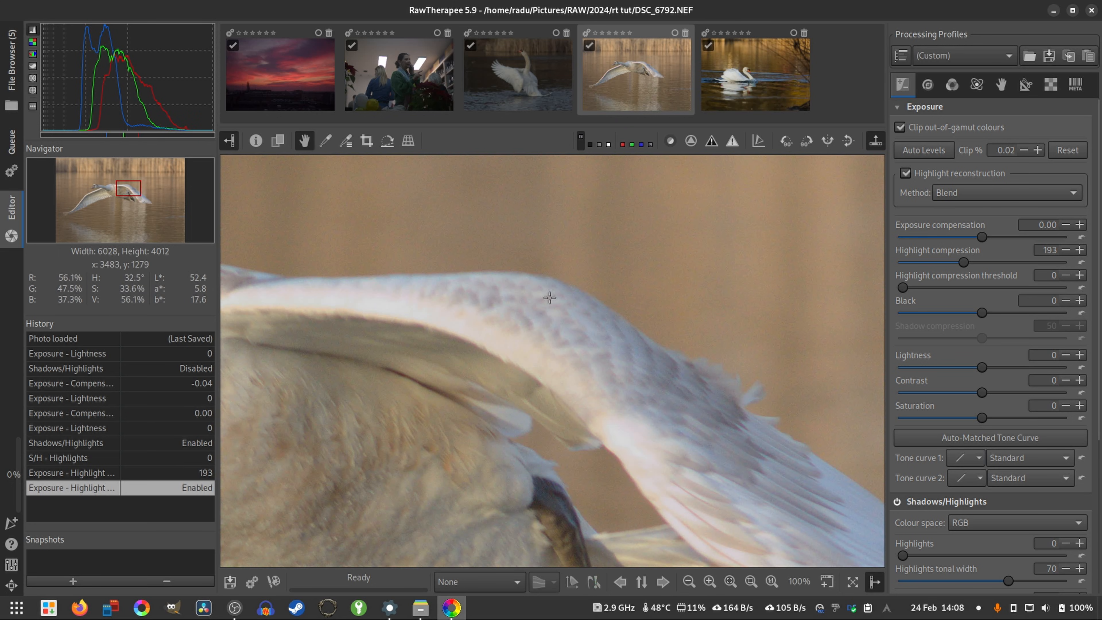
click(906, 172)
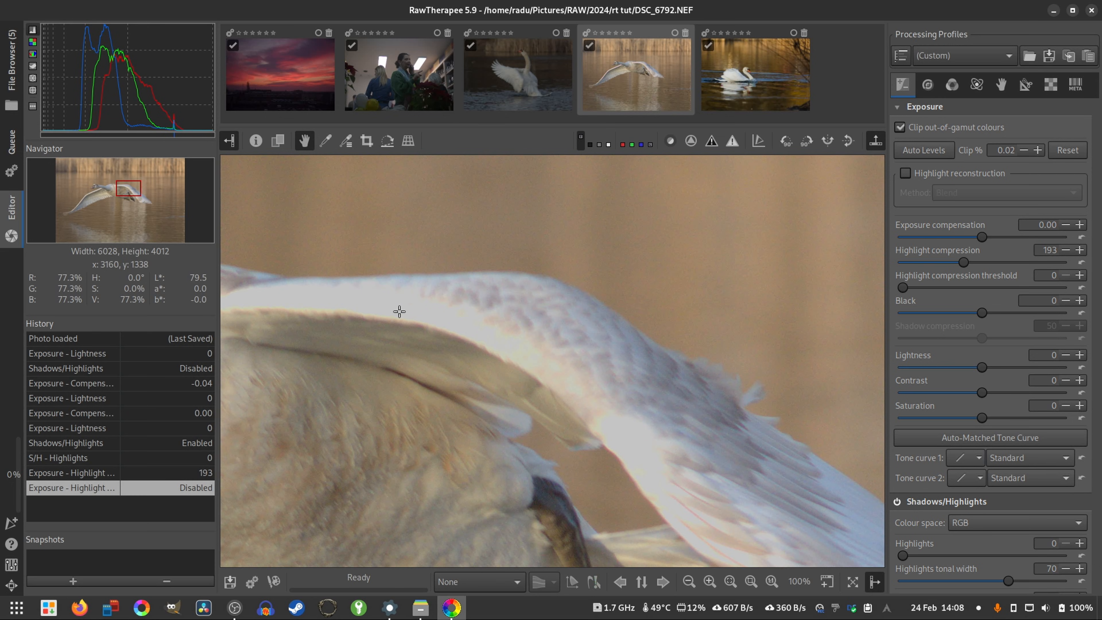
click(906, 173)
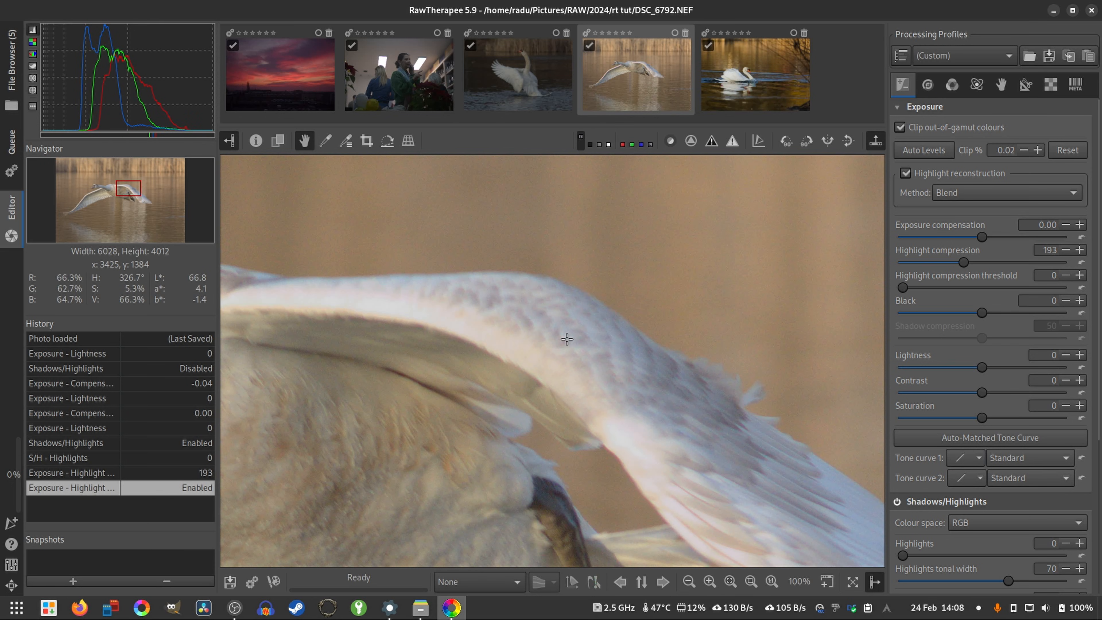
- Fit the whole photo to the view, turn off highlight reconstruction, and return Highlight compression to 0
key(alt+f)
click(906, 173)
drag(963, 262, 848, 254)
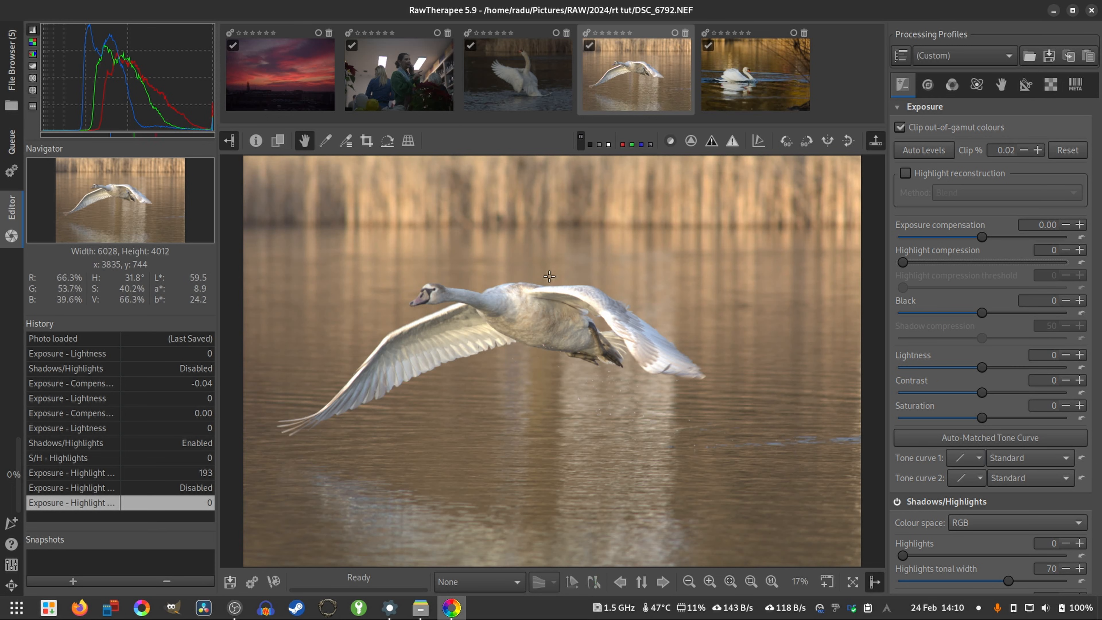
- Examine the brightest areas along the edges of both swan wings up close for clipped highlights
scroll(548, 276, up, 3)
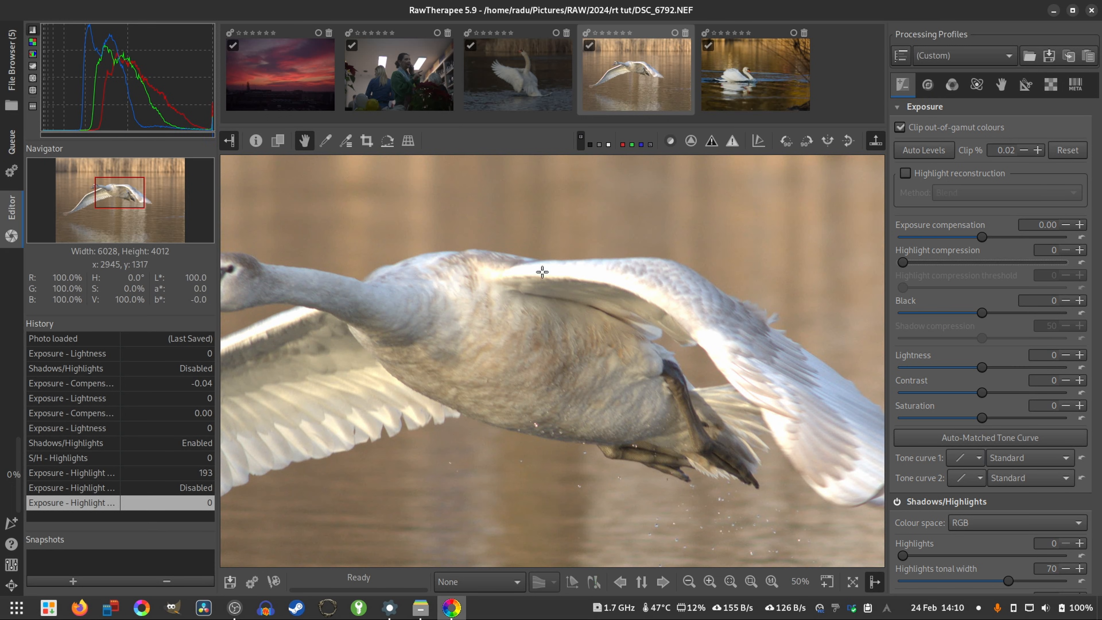
drag(476, 411, 581, 390)
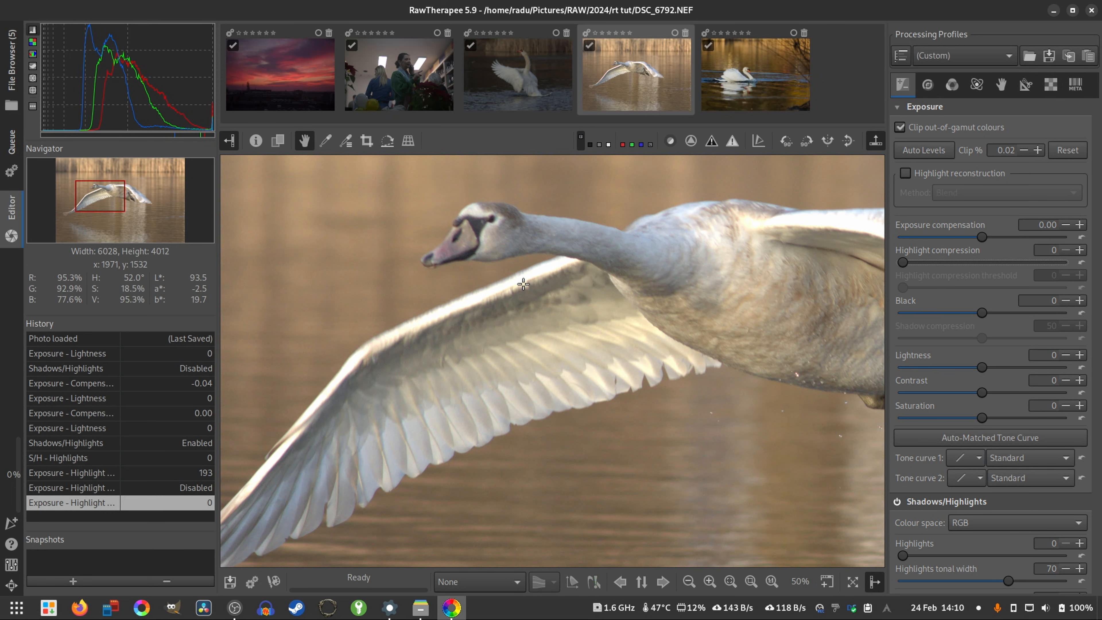
scroll(521, 280, up, 4)
drag(498, 348, 539, 338)
drag(507, 380, 557, 342)
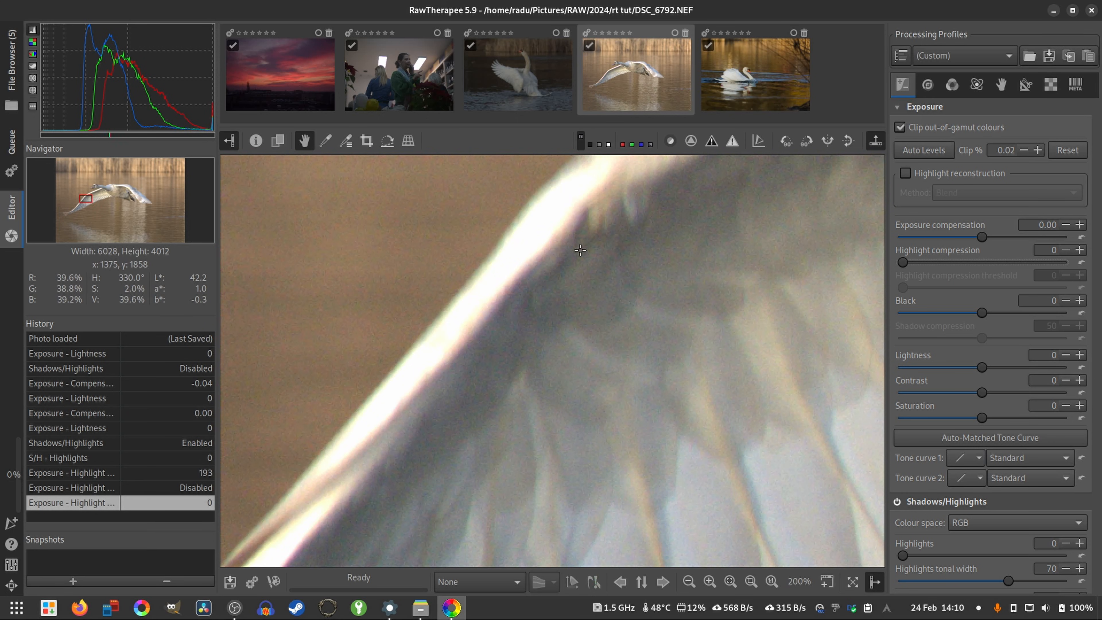
drag(368, 442, 511, 320)
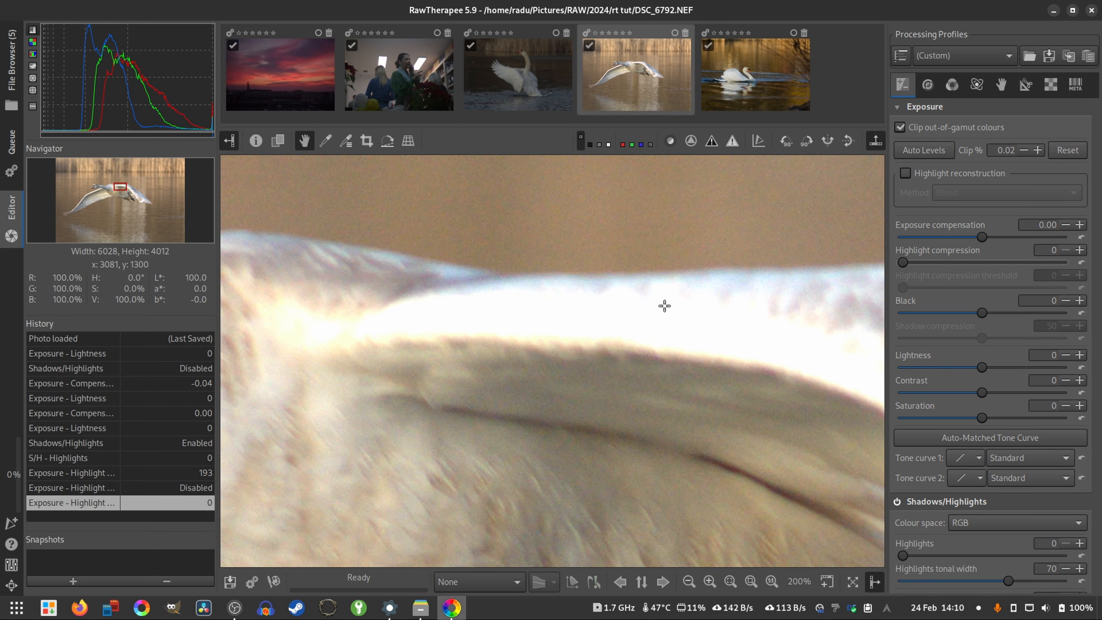
scroll(475, 334, down, 2)
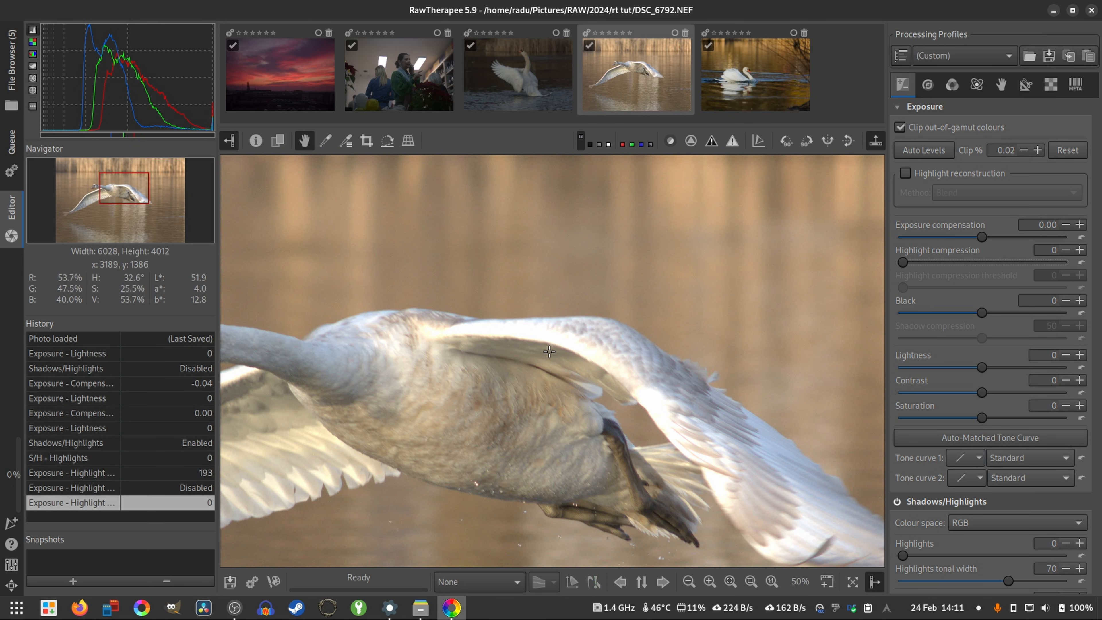
scroll(548, 351, down, 4)
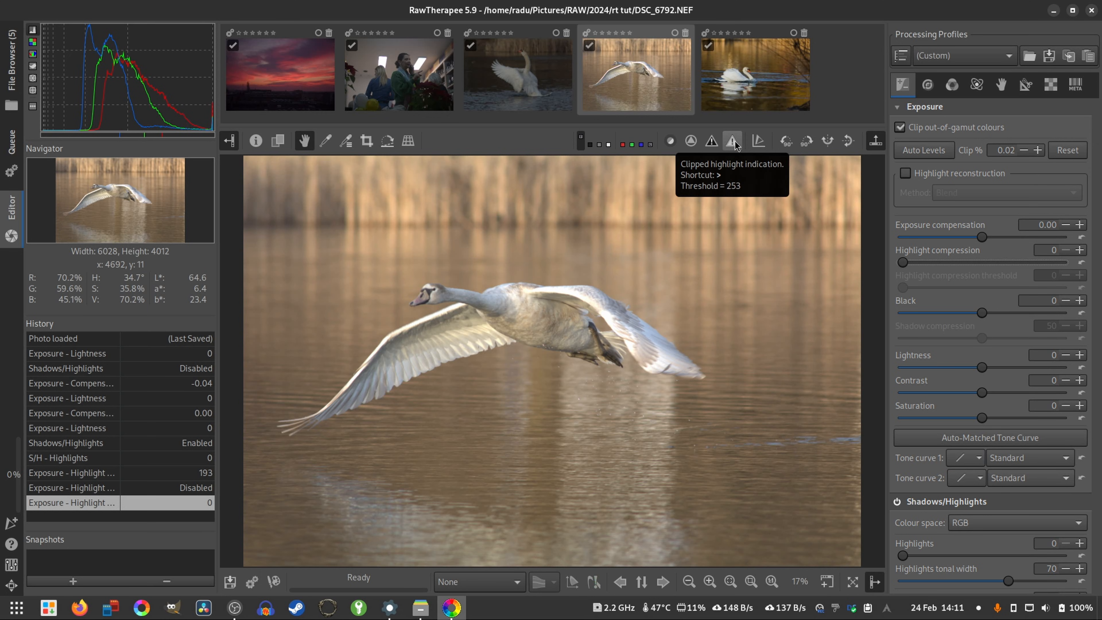
- Show the clipped highlight indication on the swan photo and turn it off again
click(732, 146)
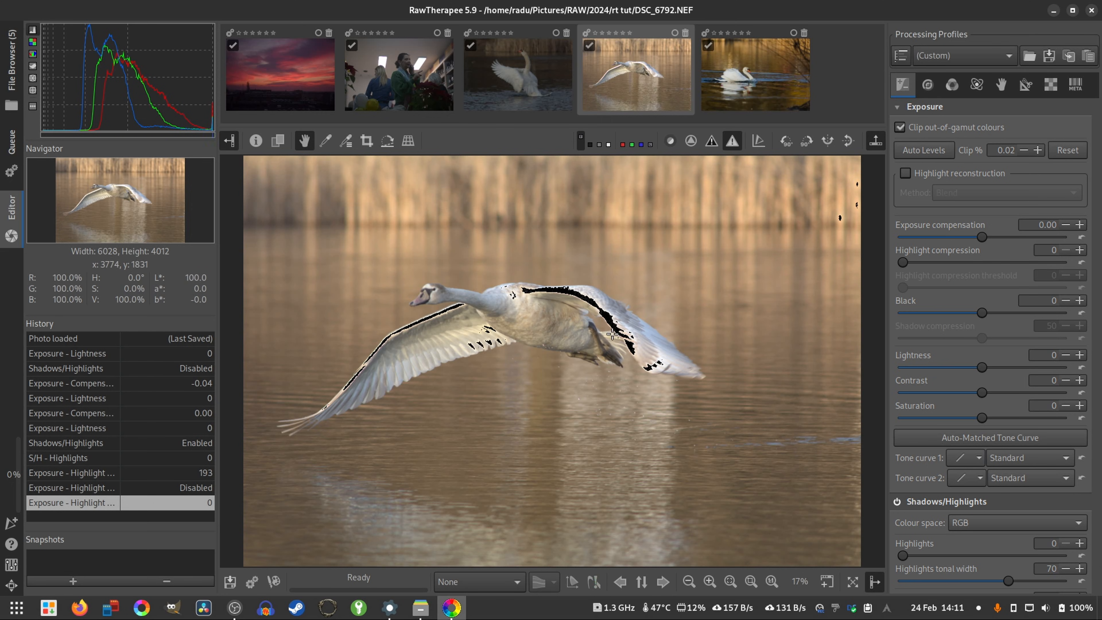
click(731, 141)
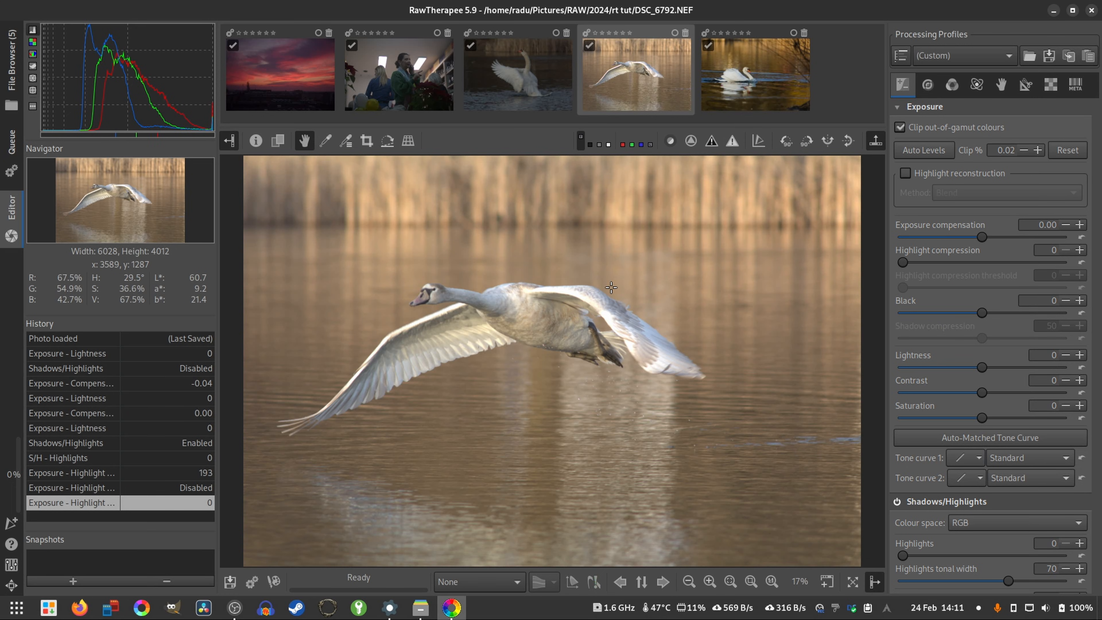
- Enable Blend highlight reconstruction and set Highlight compression to 215 while viewing the swan's wing at 100%
click(905, 173)
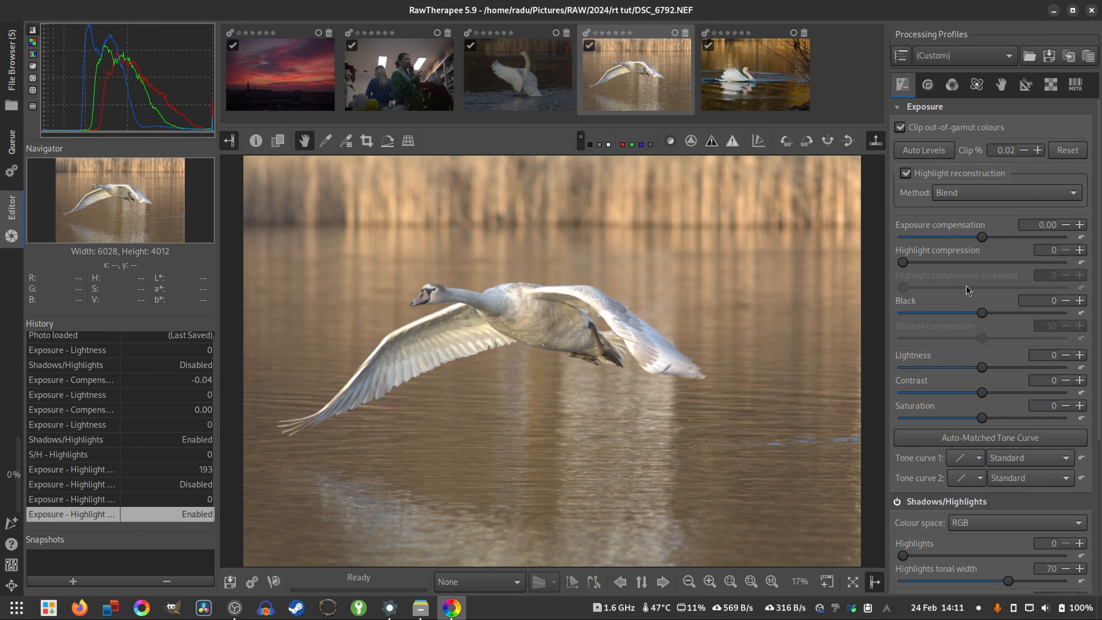
scroll(568, 306, up, 5)
drag(481, 245, 461, 288)
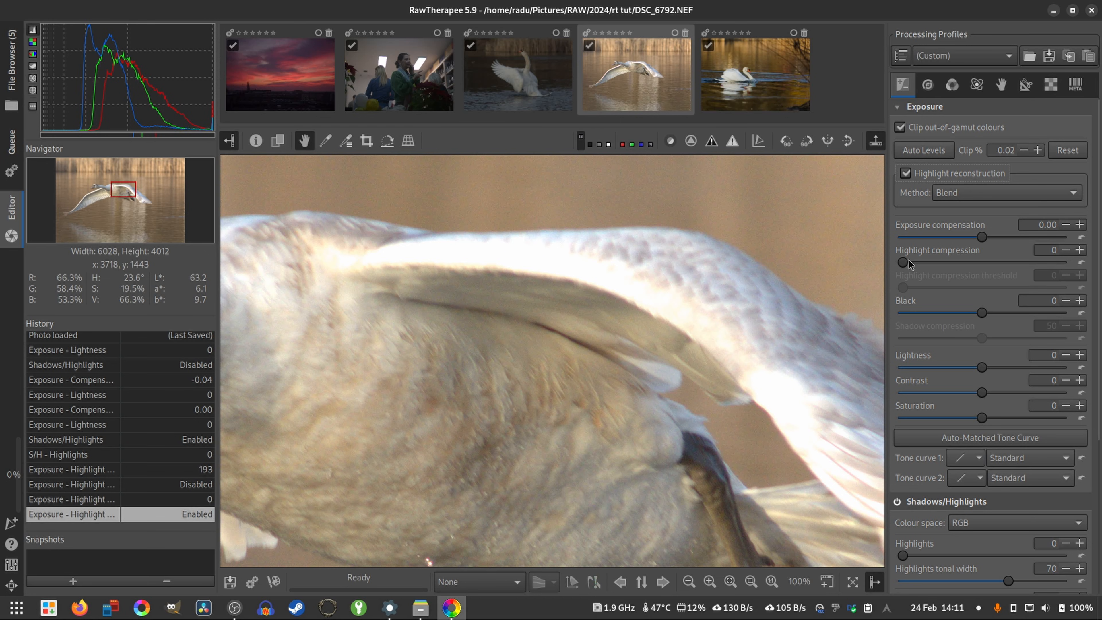
drag(904, 265, 973, 282)
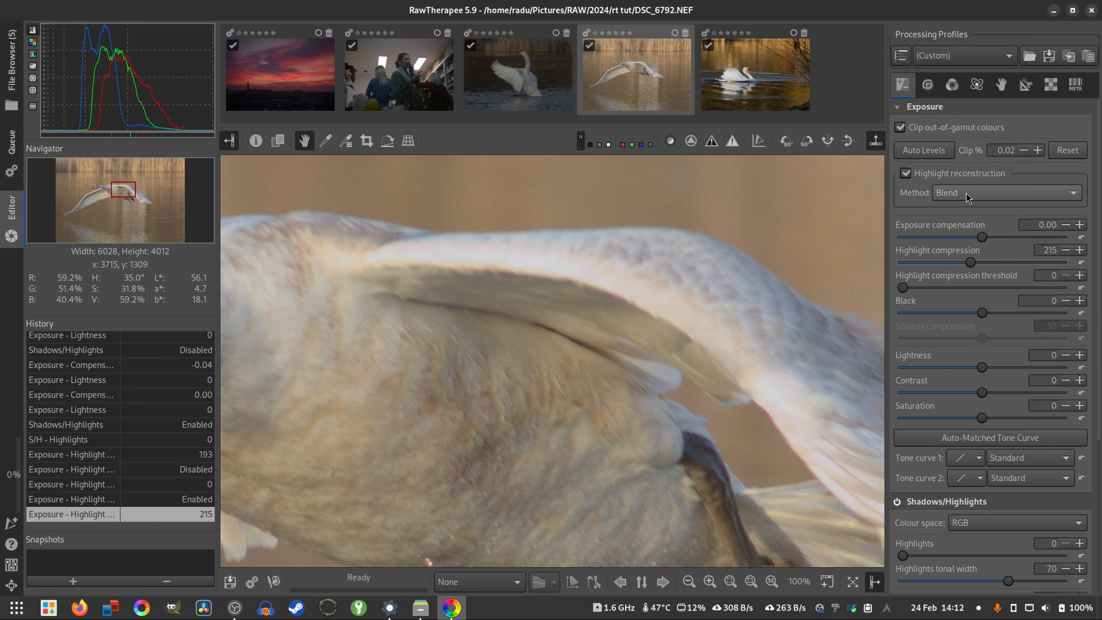
- Switch the highlight reconstruction method to Colour Propagation and inspect the swan's wing up close
click(949, 195)
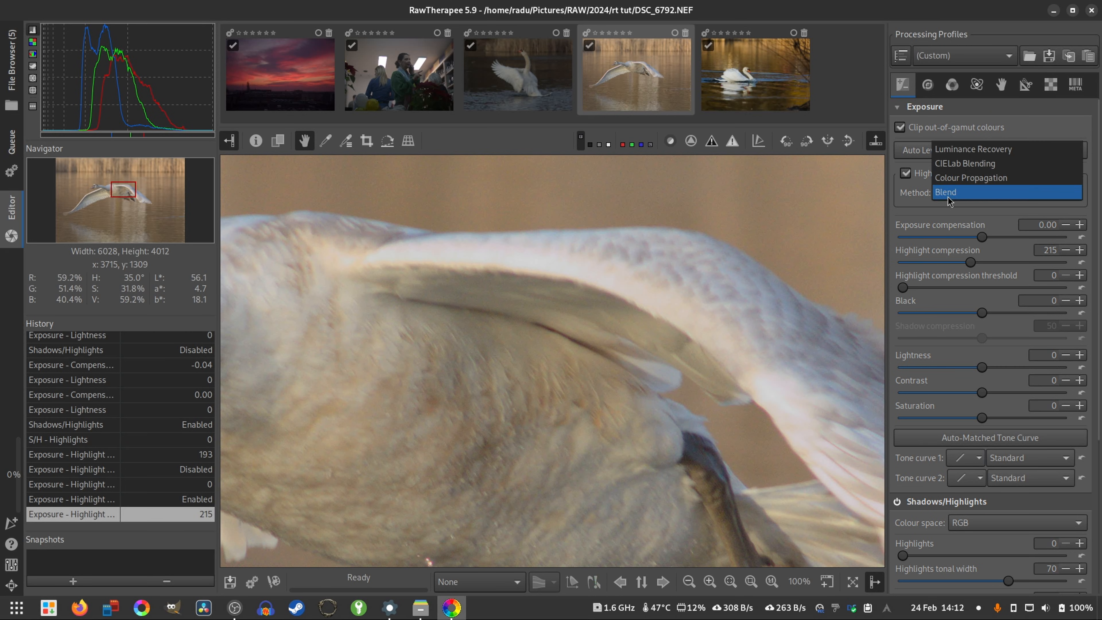
click(962, 182)
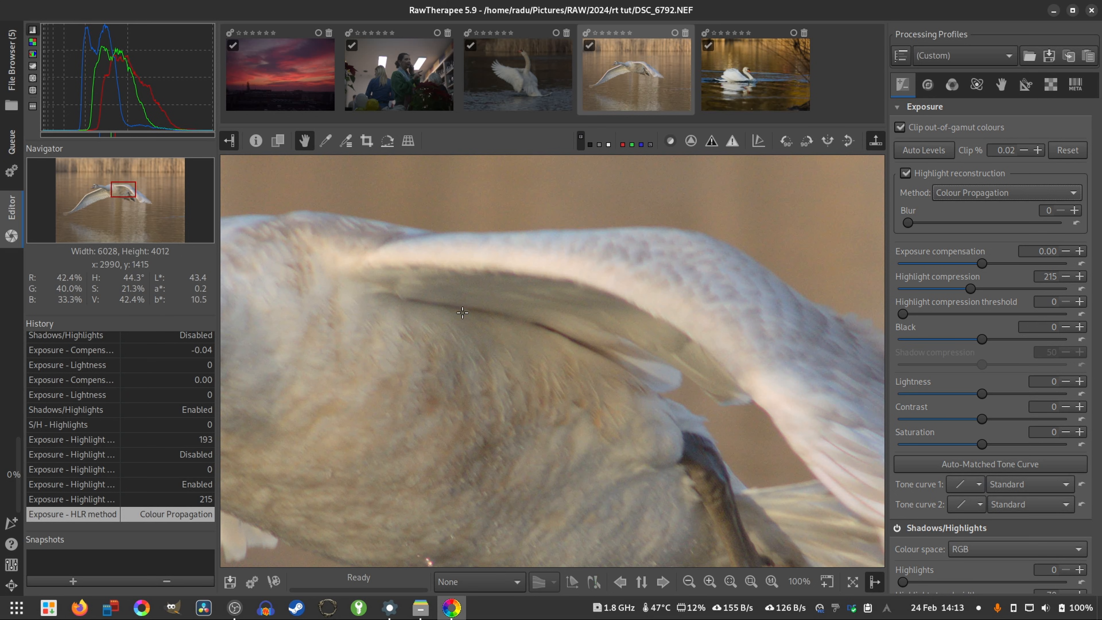
scroll(676, 412, up, 1)
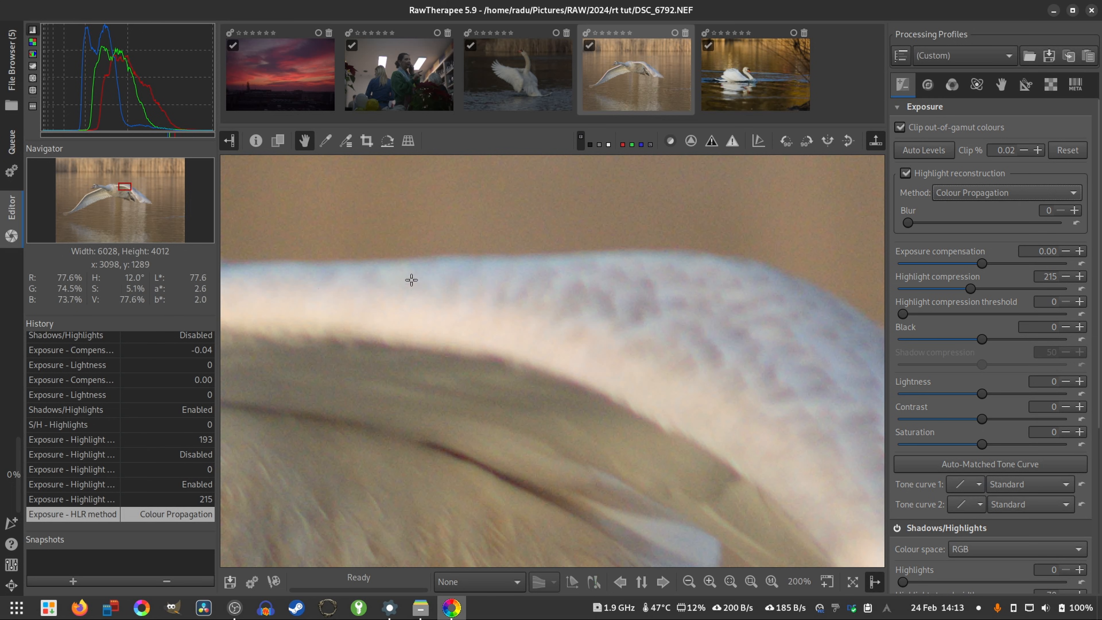
scroll(585, 347, down, 2)
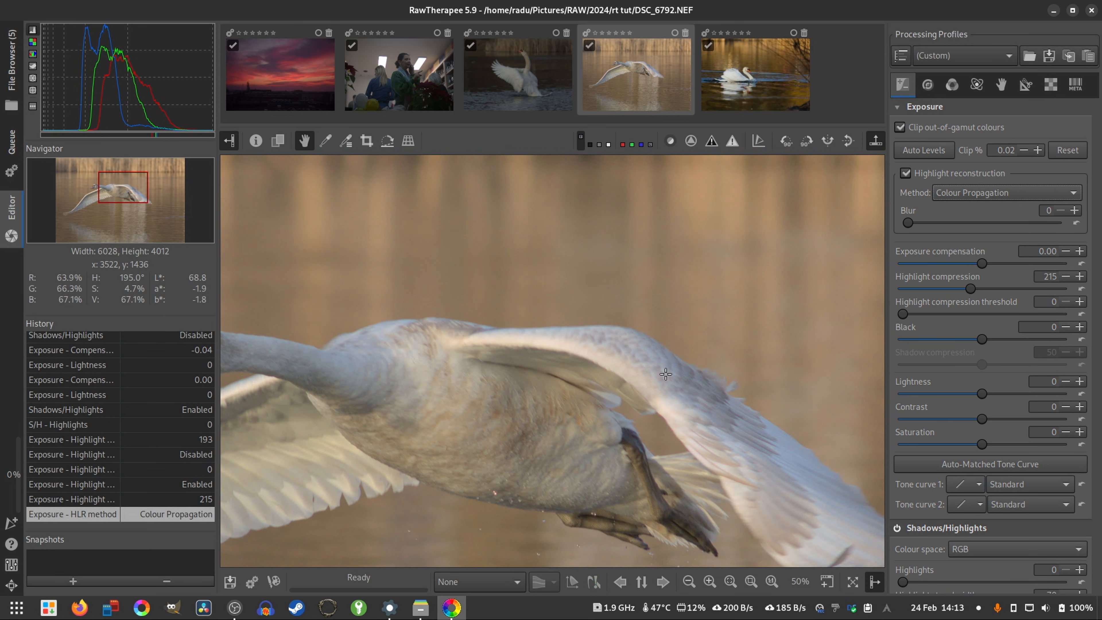
scroll(650, 375, down, 3)
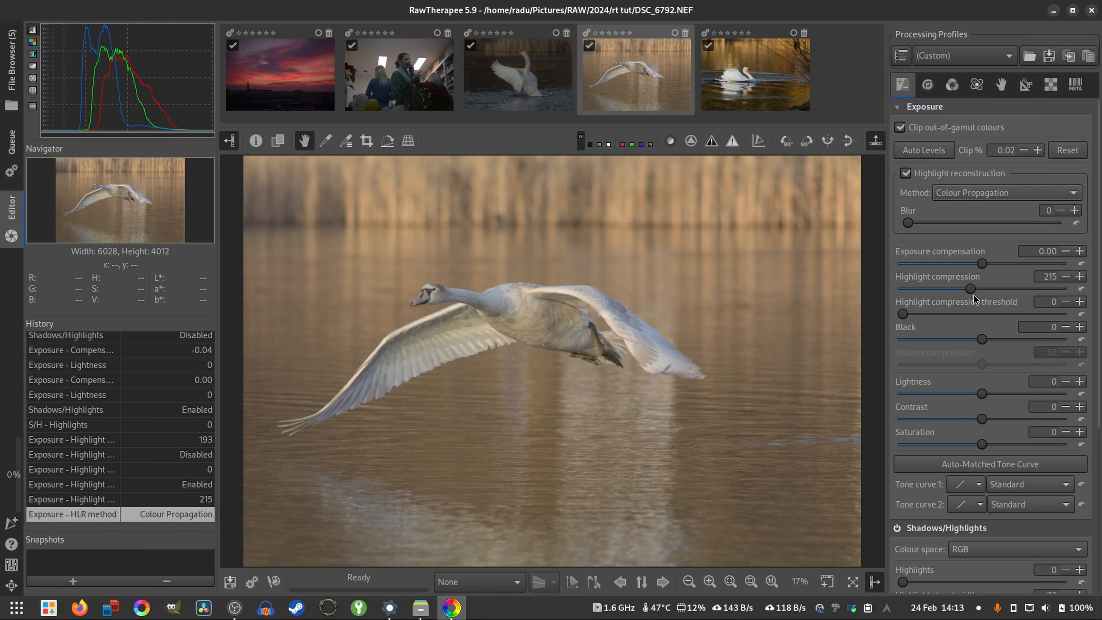
- Turn off highlight reconstruction with Highlight compression at 0, and set Highlights in Shadows/Highlights to 100
scroll(973, 298, down, 5)
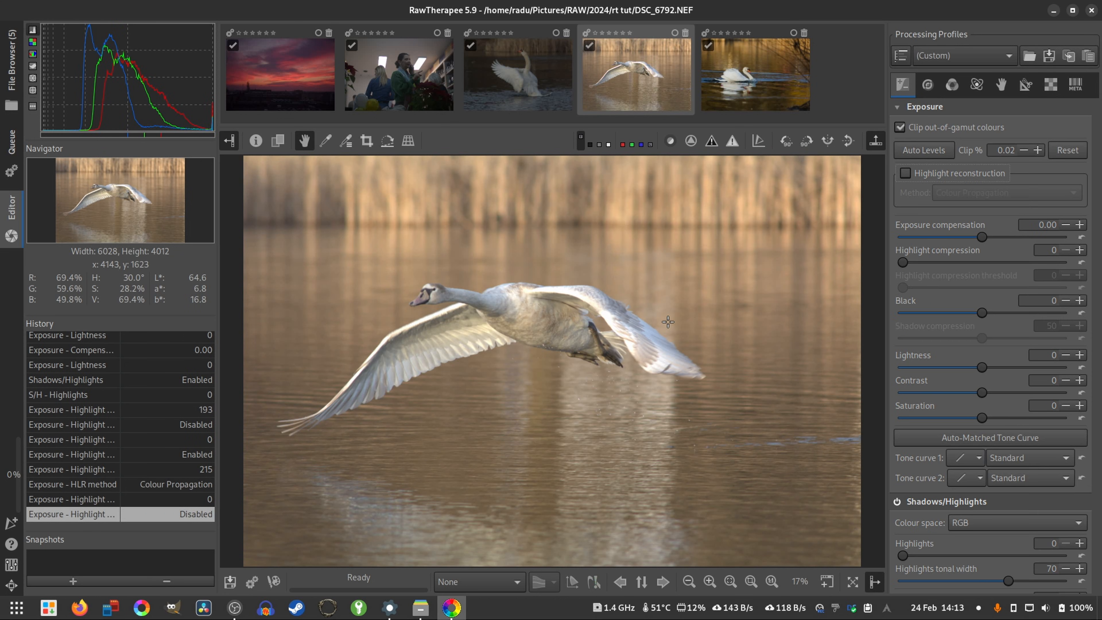
scroll(561, 290, up, 5)
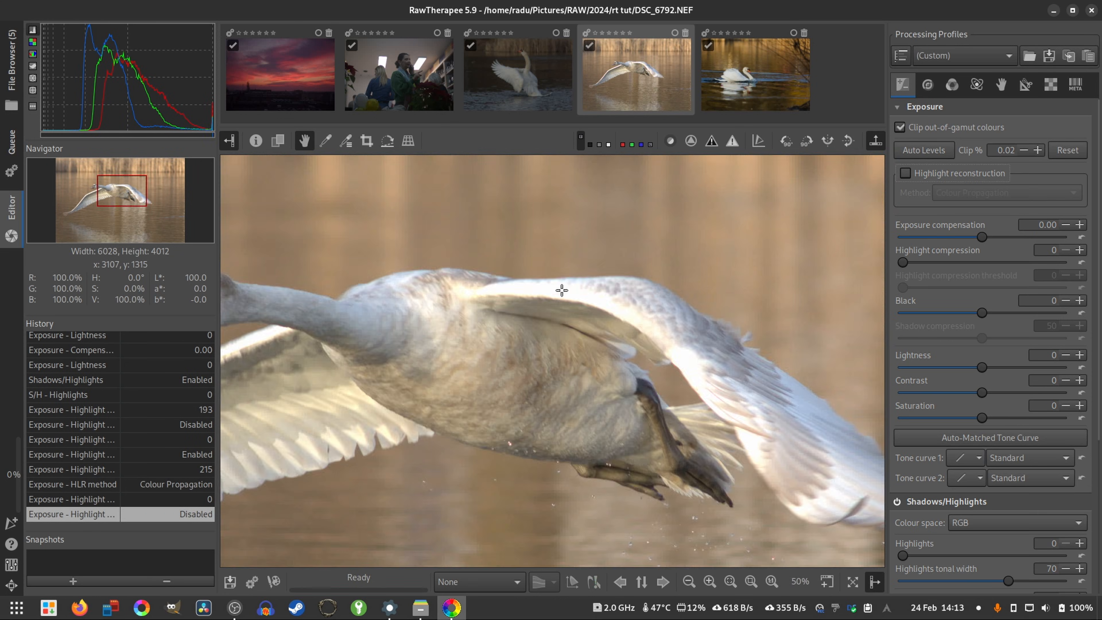
drag(901, 554, 1062, 571)
scroll(303, 464, down, 2)
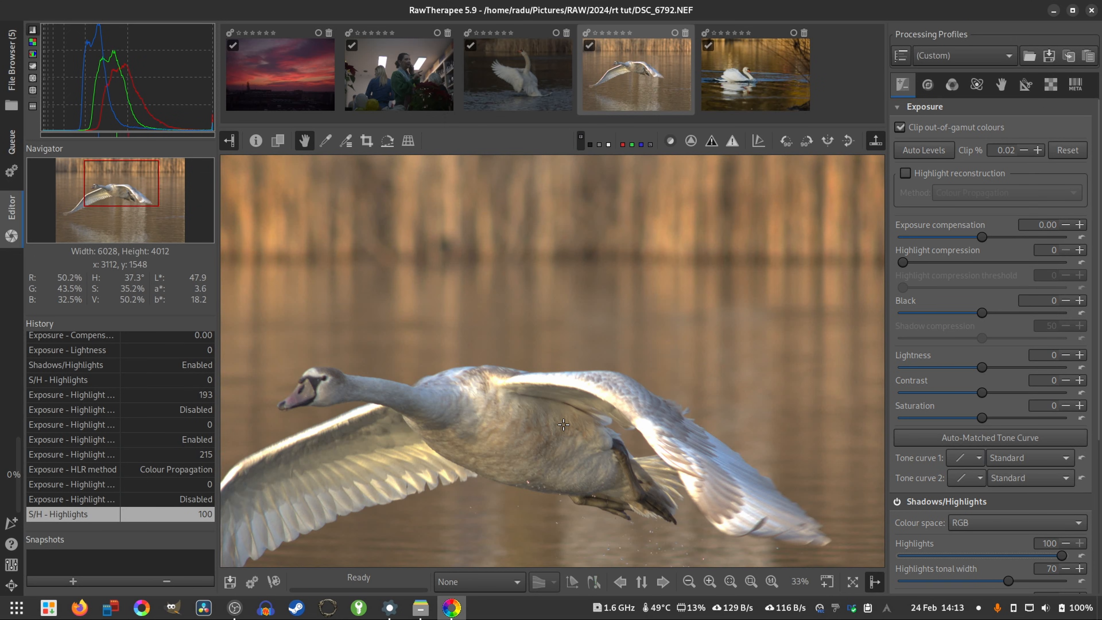
mouse_move(1059, 557)
mouse_down()
mouse_move(942, 556)
mouse_move(1070, 560)
mouse_up()
- Re-enable highlight reconstruction with Colour Propagation and check the whole photo alongside the Shadows/Highlights settings
click(907, 175)
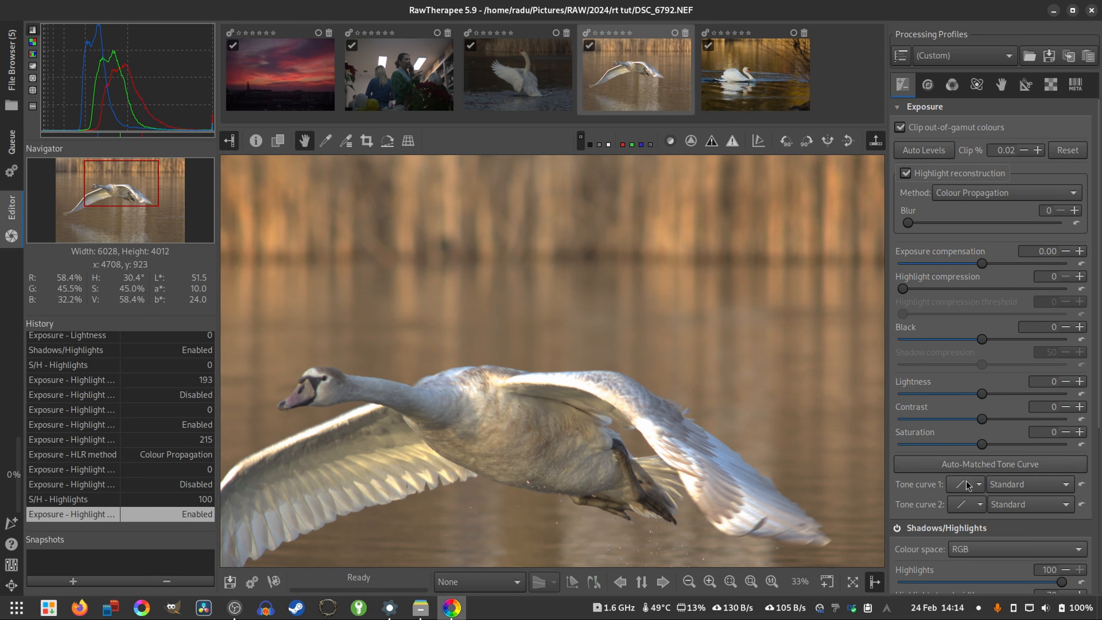
scroll(966, 486, down, 2)
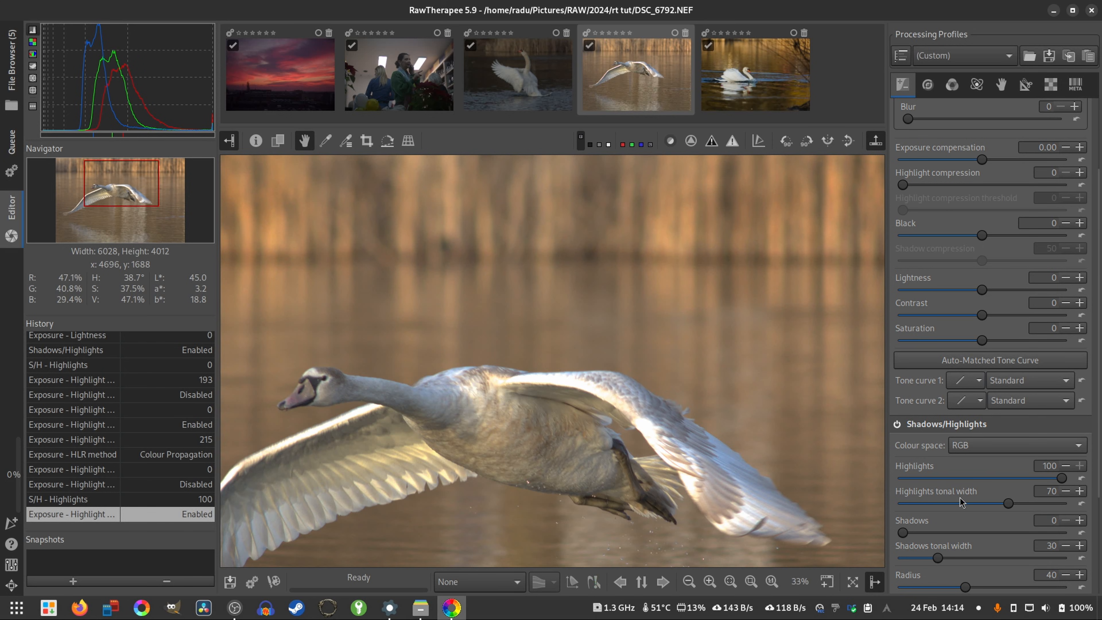
scroll(960, 502, down, 4)
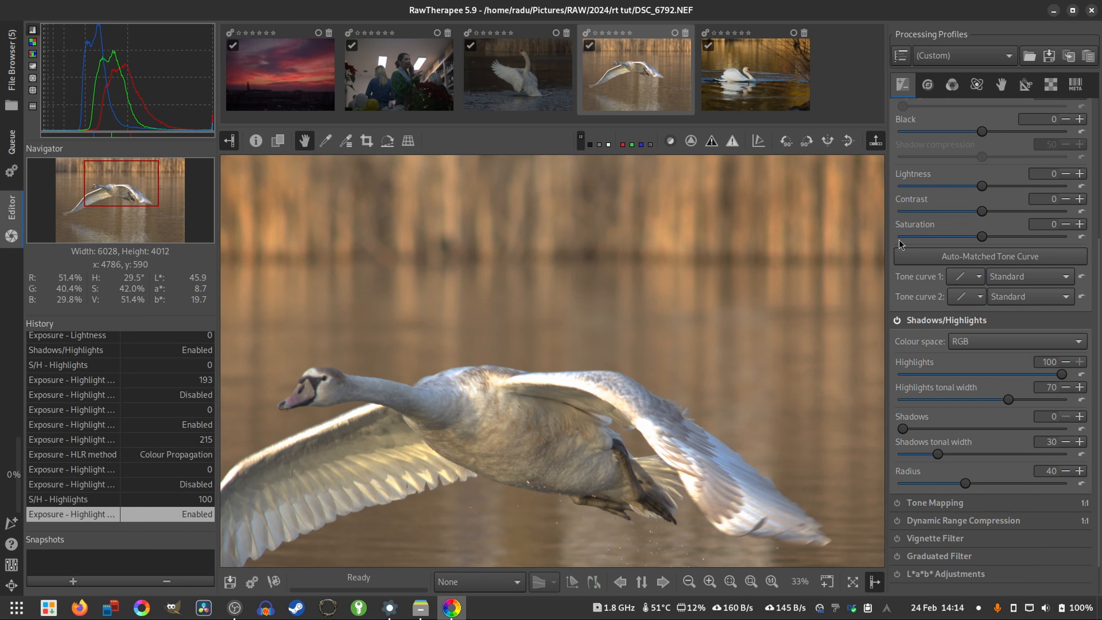
scroll(899, 240, up, 8)
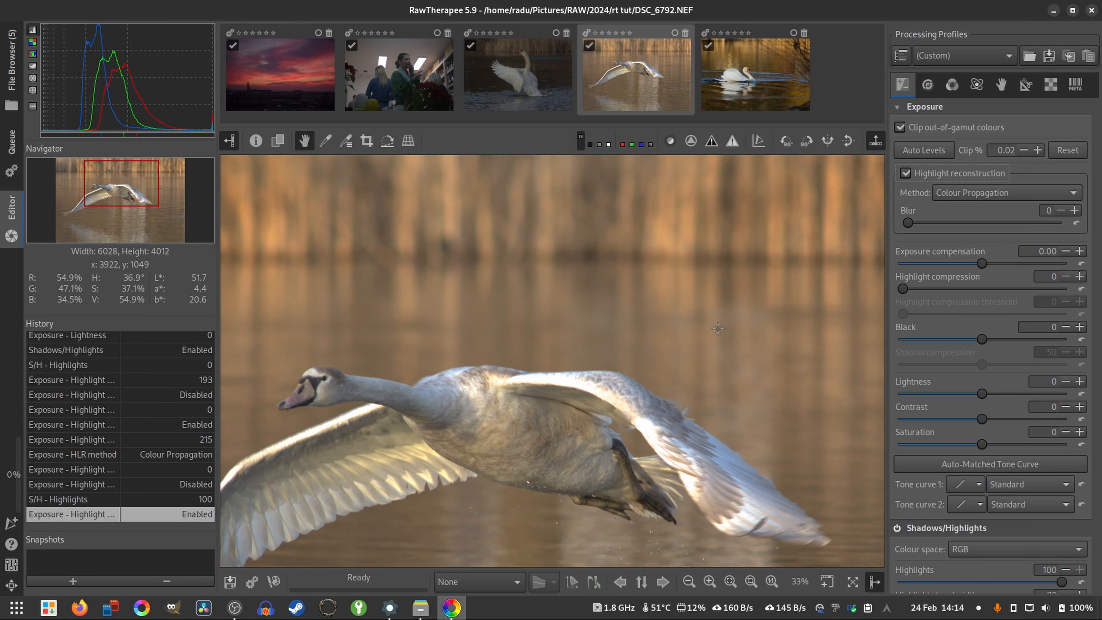
key(f)
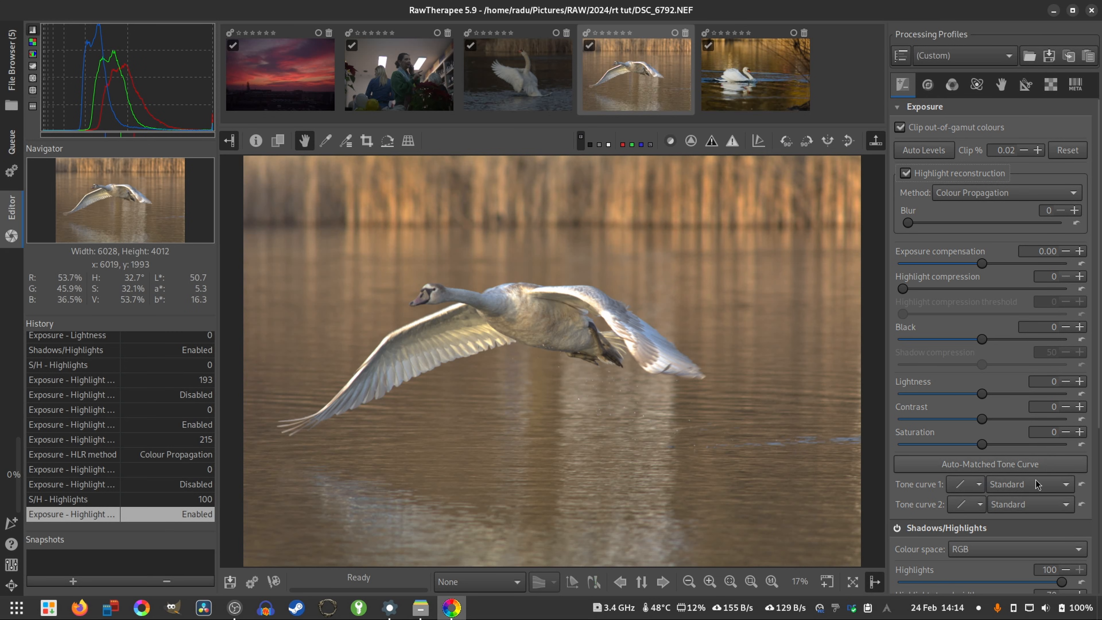
- Enable the Vignette Filter and raise its Strength to 6.00
scroll(1036, 483, down, 12)
click(897, 418)
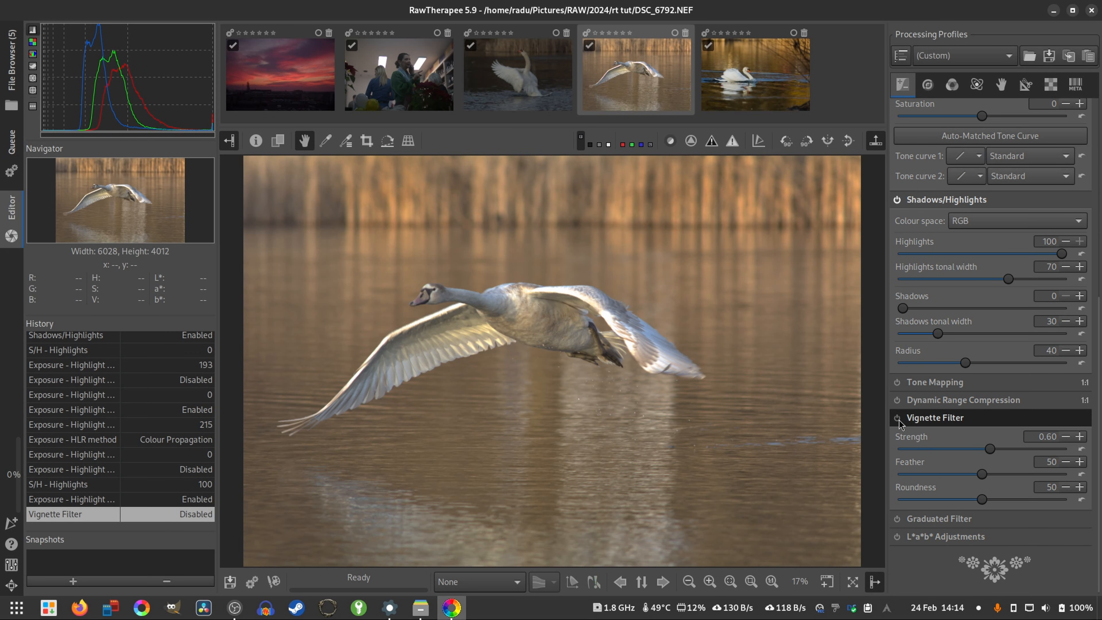
click(898, 418)
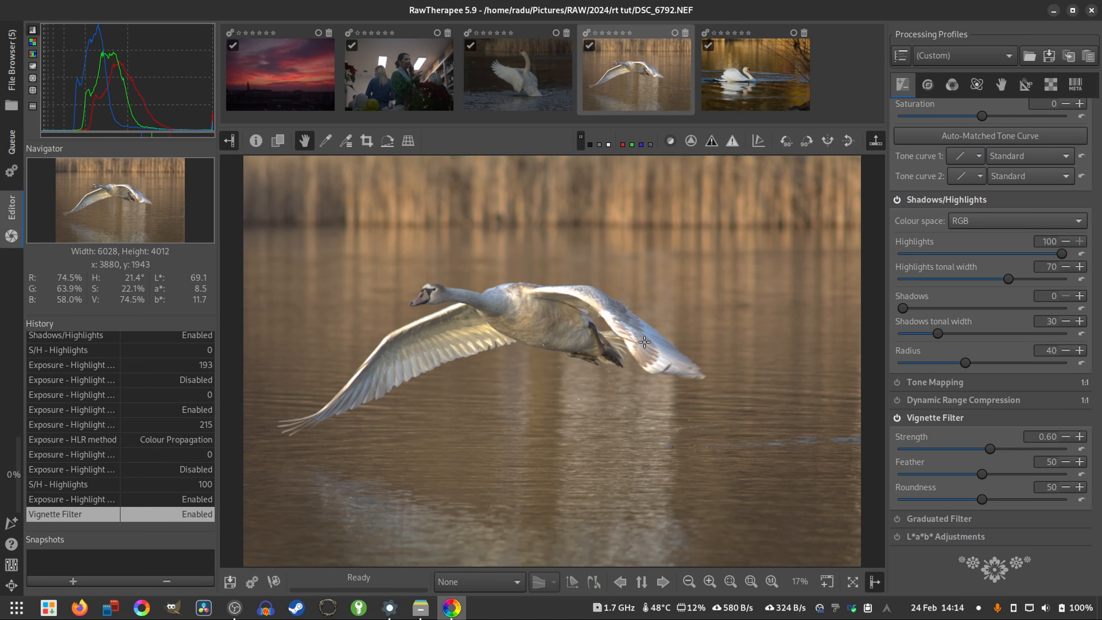
drag(990, 448, 1053, 447)
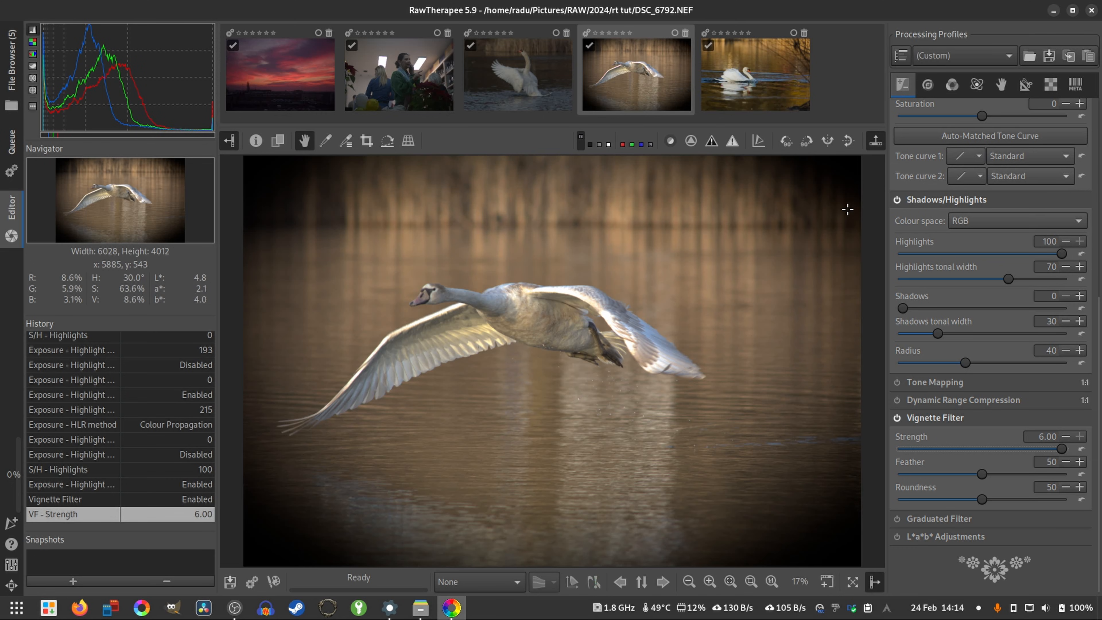
- Try Feather 24 and Roundness 56 on the Vignette Filter, return both to 50, and disable the filter with Strength 0.00
drag(1005, 451, 1064, 459)
mouse_move(976, 504)
mouse_down()
mouse_move(1010, 503)
mouse_move(904, 503)
mouse_move(1004, 504)
mouse_move(944, 502)
mouse_move(991, 501)
mouse_up()
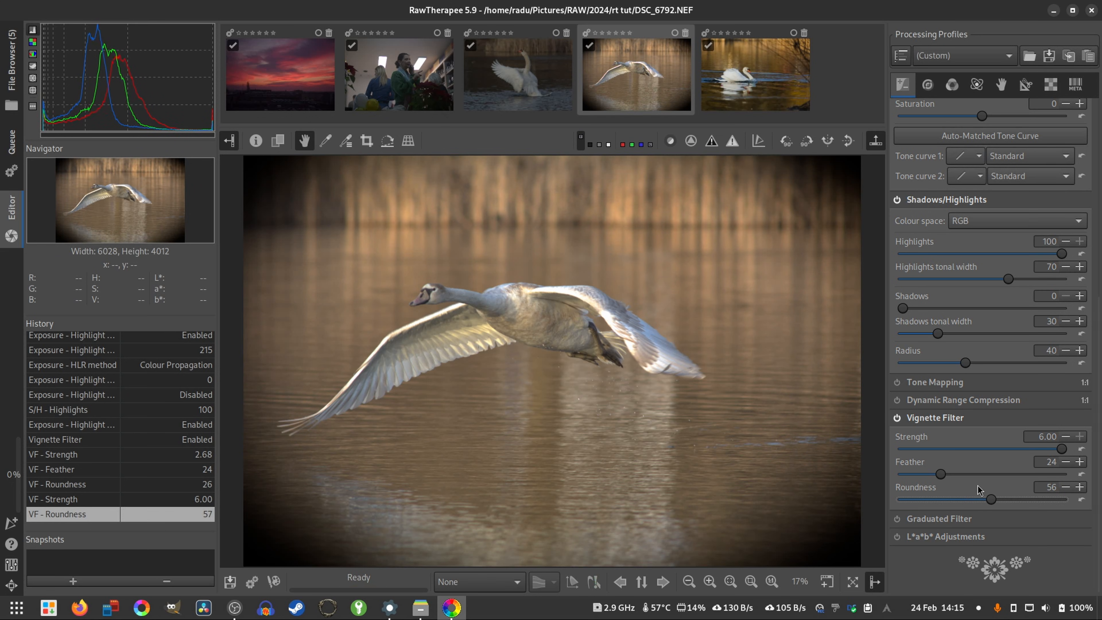
click(1081, 474)
click(1081, 500)
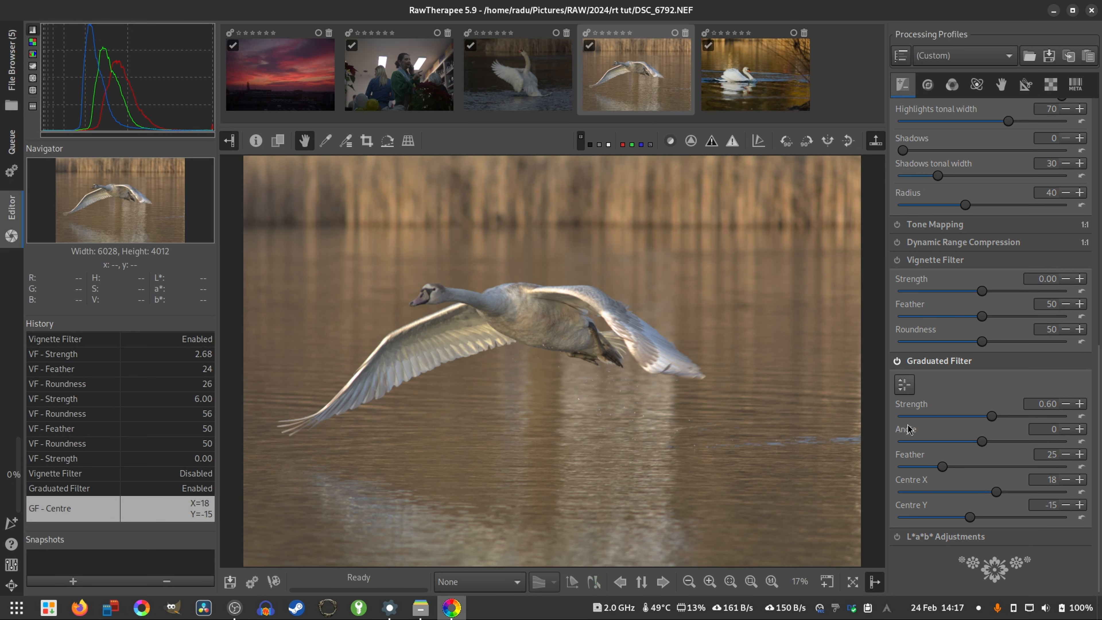
- Show the Graduated Filter's guides on the photo, centre them at X -1, Y 9, and set Strength to 5.00
click(903, 388)
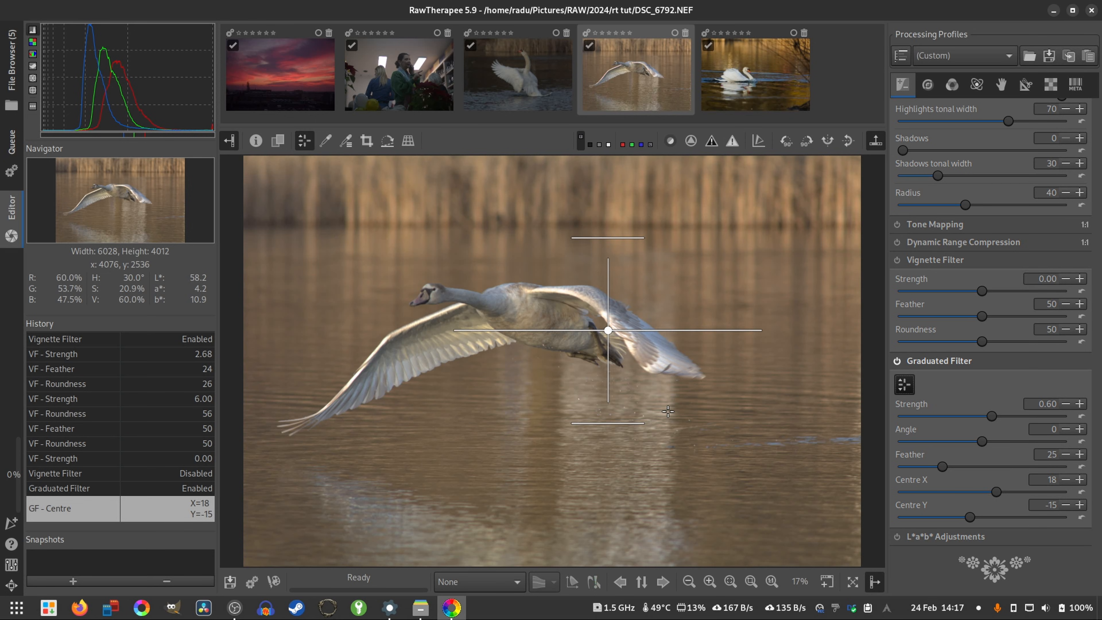
drag(610, 316, 550, 366)
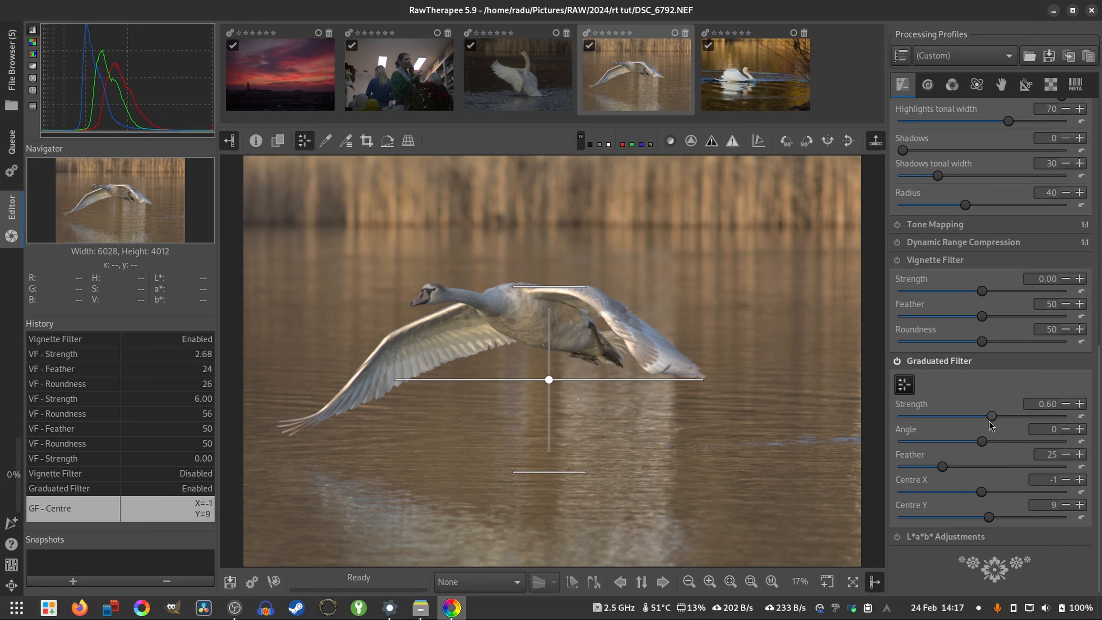
drag(992, 416, 1079, 425)
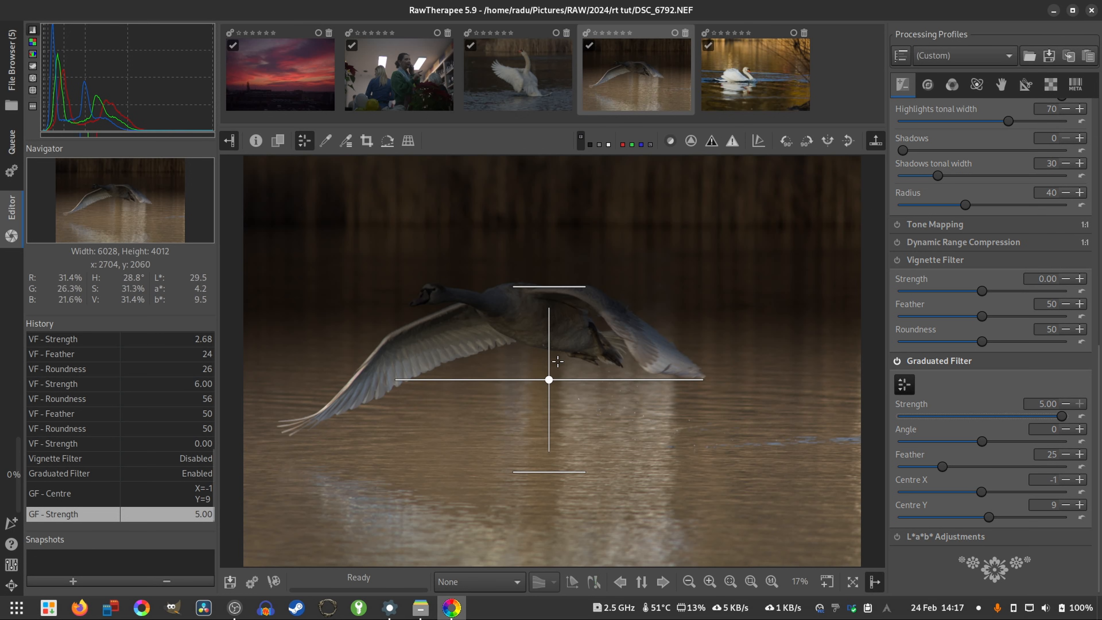
- Try a Graduated Filter Strength of -1.25, move its centre to X 5, Y -29, and set Strength to 3.36
drag(1061, 427, 961, 425)
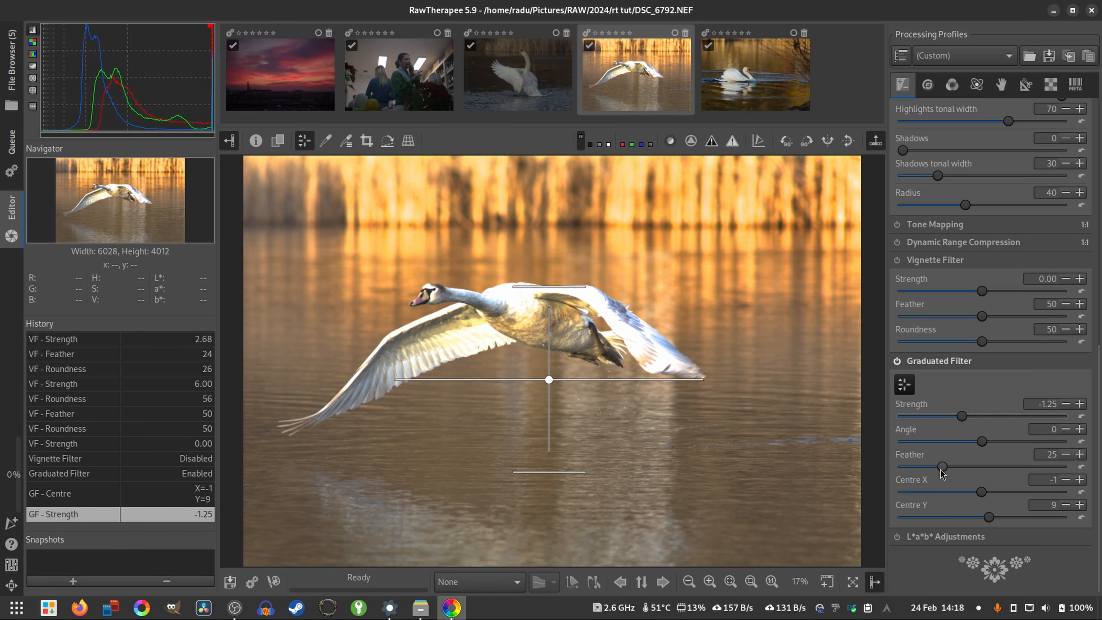
drag(562, 384, 568, 301)
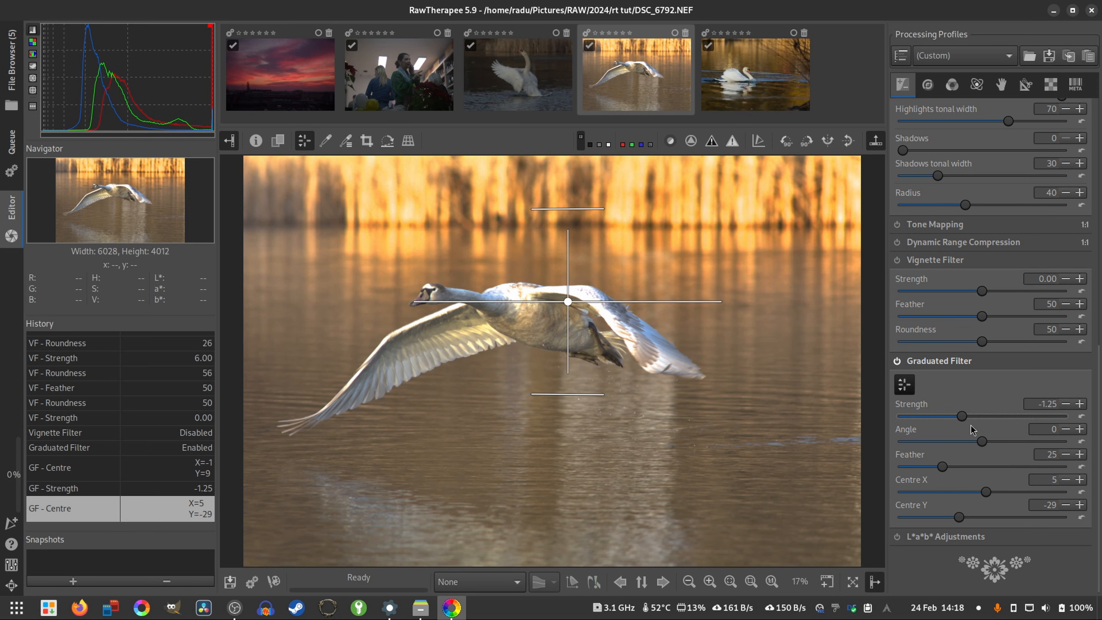
drag(945, 418, 1040, 413)
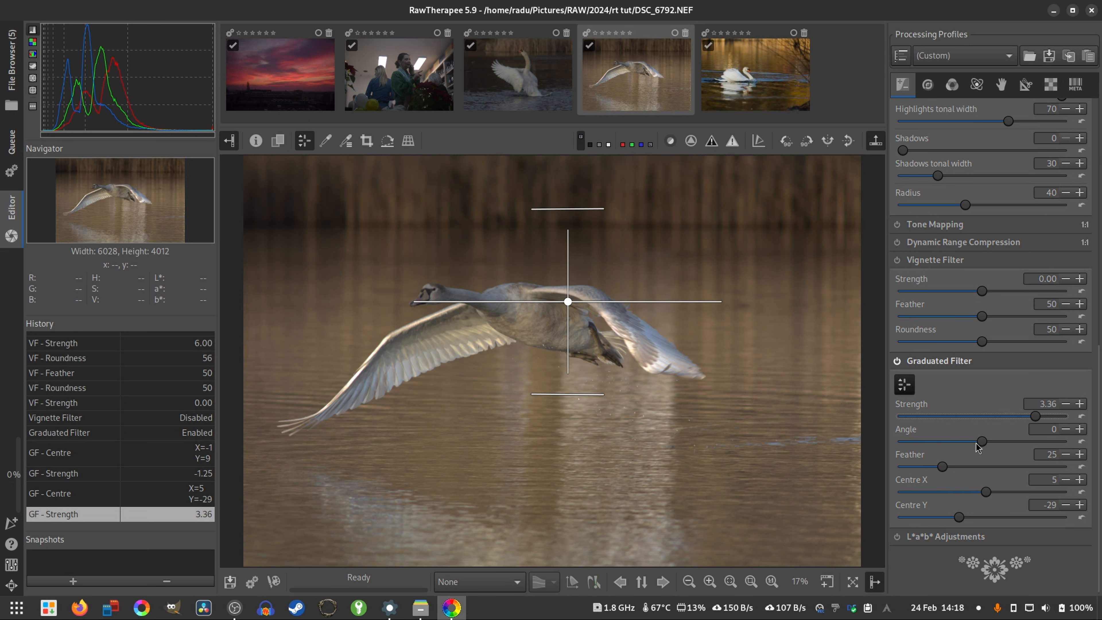
- Try tilting the Graduated Filter to 33 degrees, move its centre to X -15, Y -49, and return the Angle to 0
drag(983, 442, 986, 443)
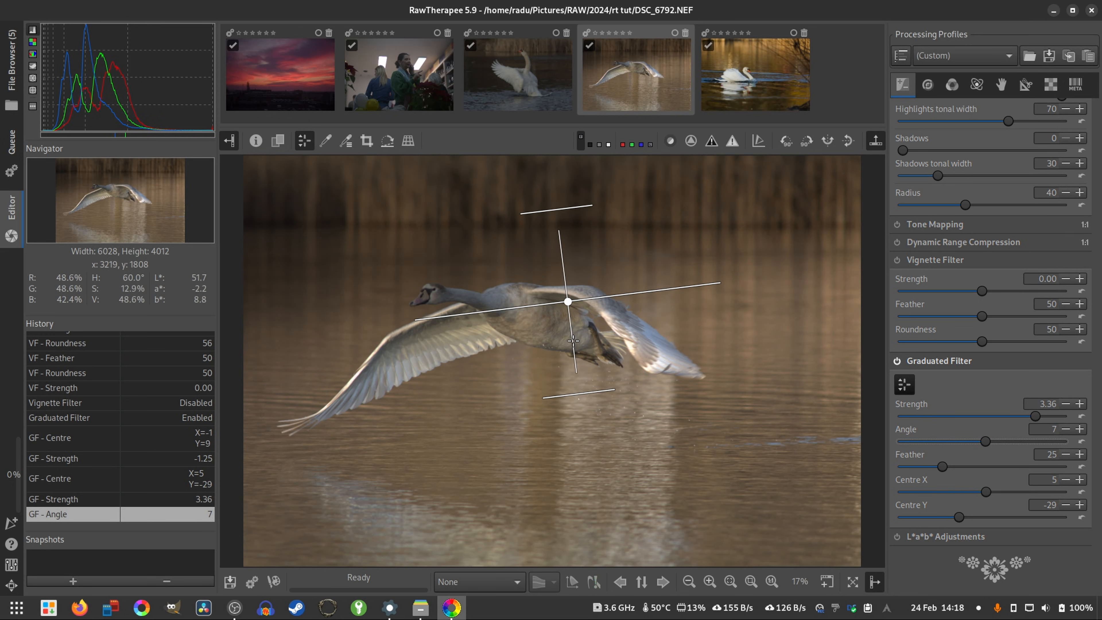
drag(571, 340, 628, 356)
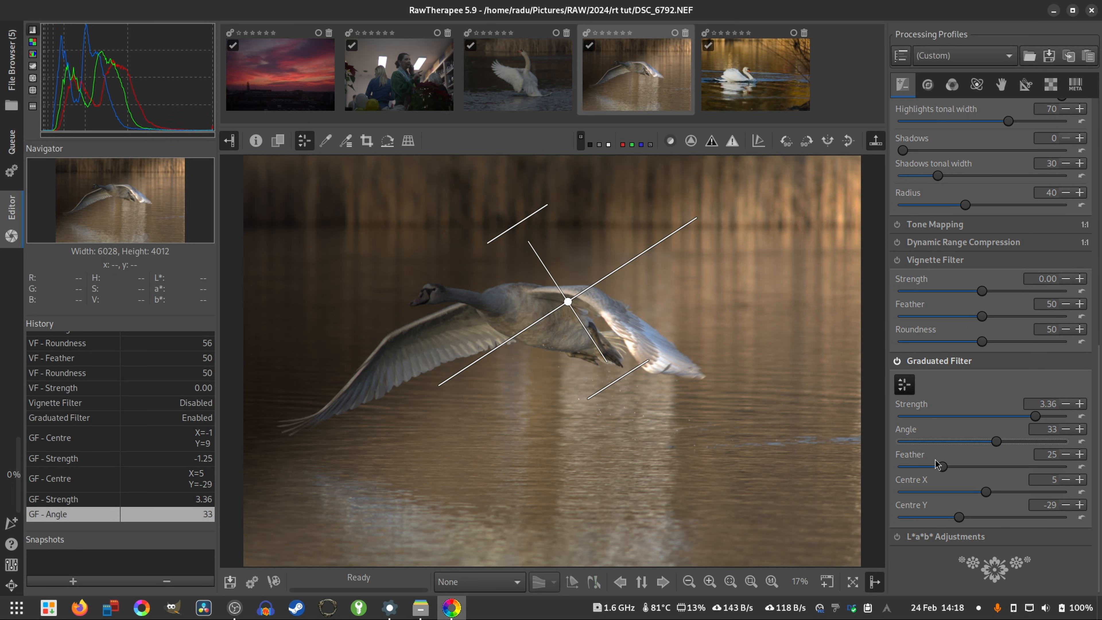
drag(994, 490, 974, 491)
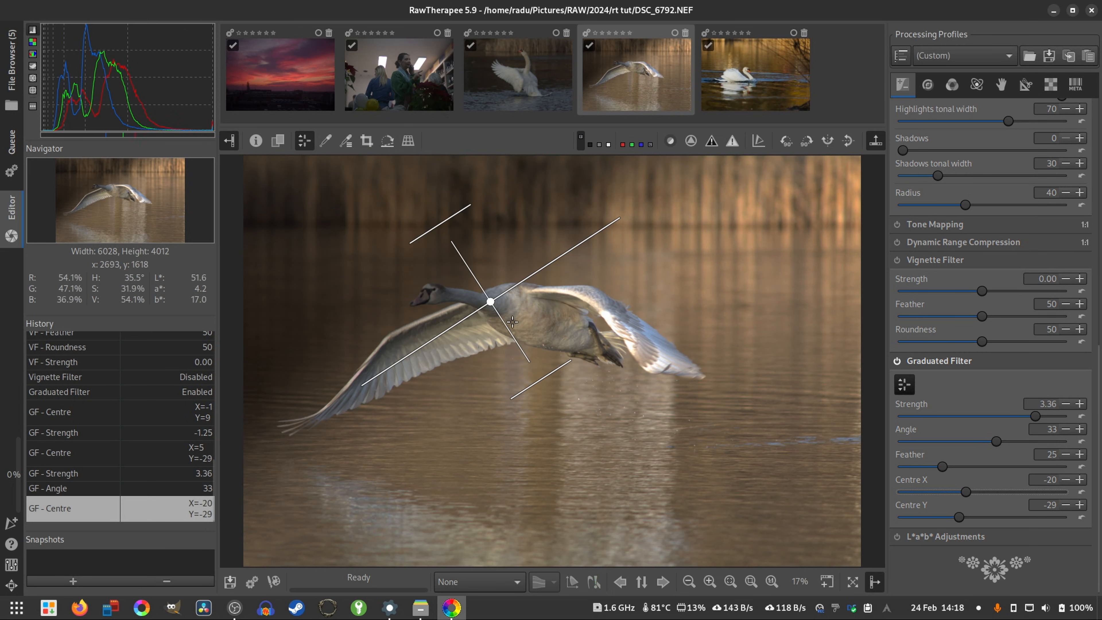
drag(489, 300, 508, 259)
drag(574, 217, 616, 260)
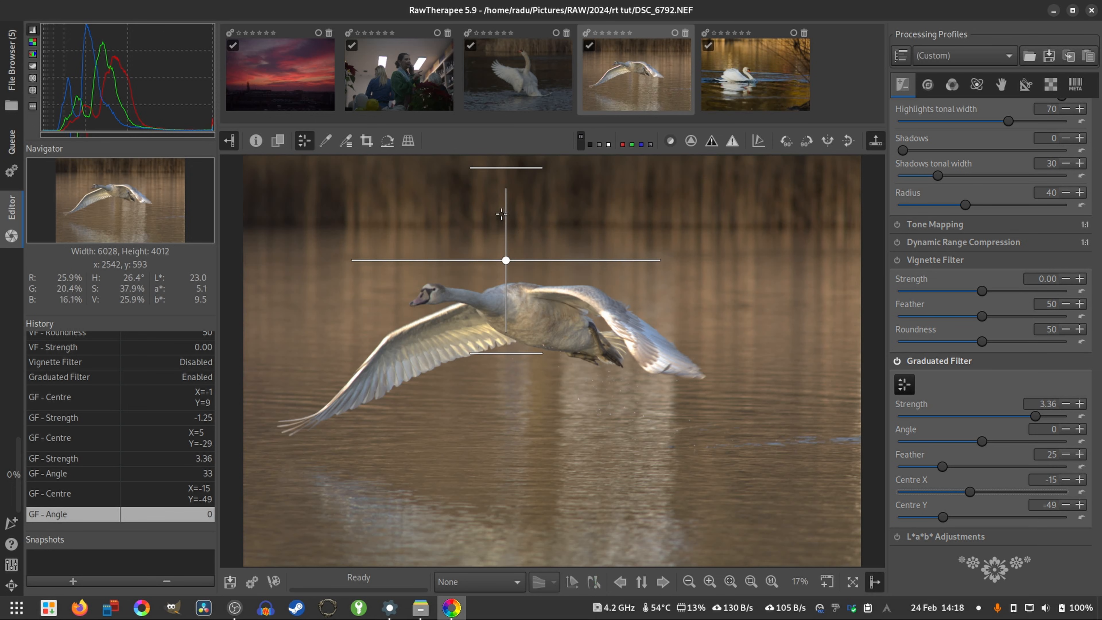
- Flip the Graduated Filter onto the water with Angle -178 and centre X 13, Y 41, try Feather 53, and set Feather to 8
drag(506, 212, 591, 453)
drag(946, 469, 987, 468)
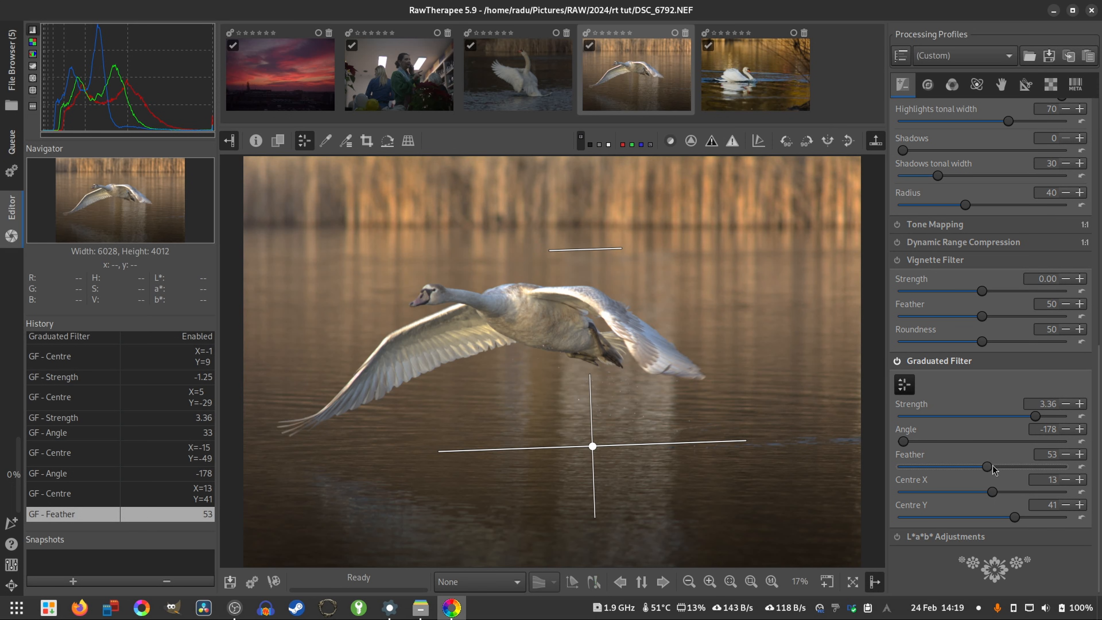
drag(990, 467, 800, 489)
drag(925, 475, 920, 476)
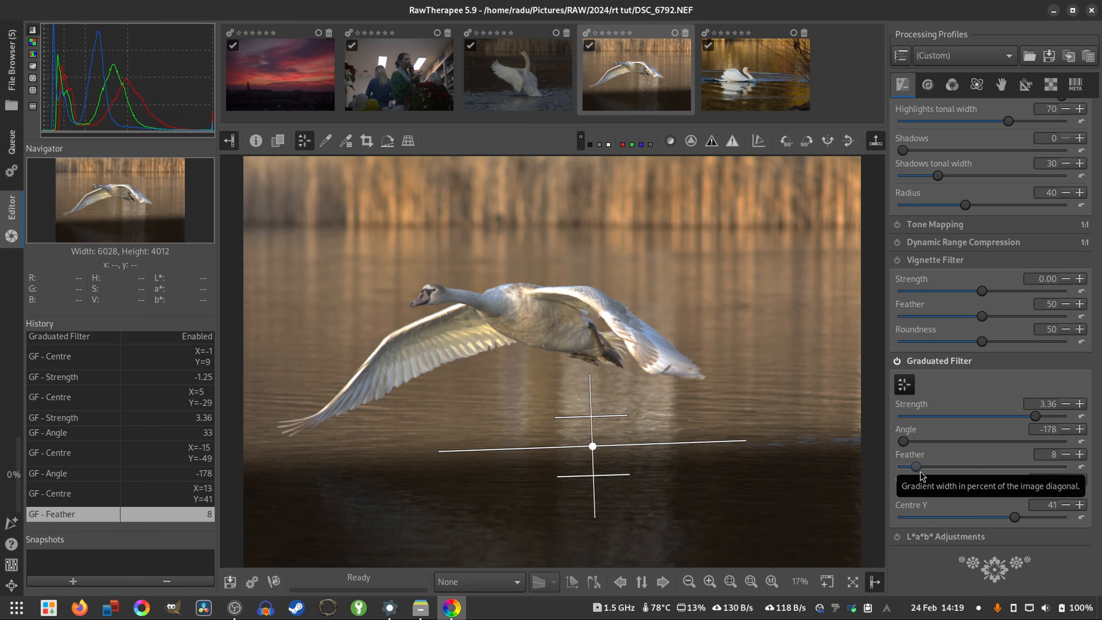
- Set the Graduated Filter's Feather to 52, hide its guides, compare the photo with and without it, and leave the filter off
drag(946, 470, 986, 471)
click(907, 383)
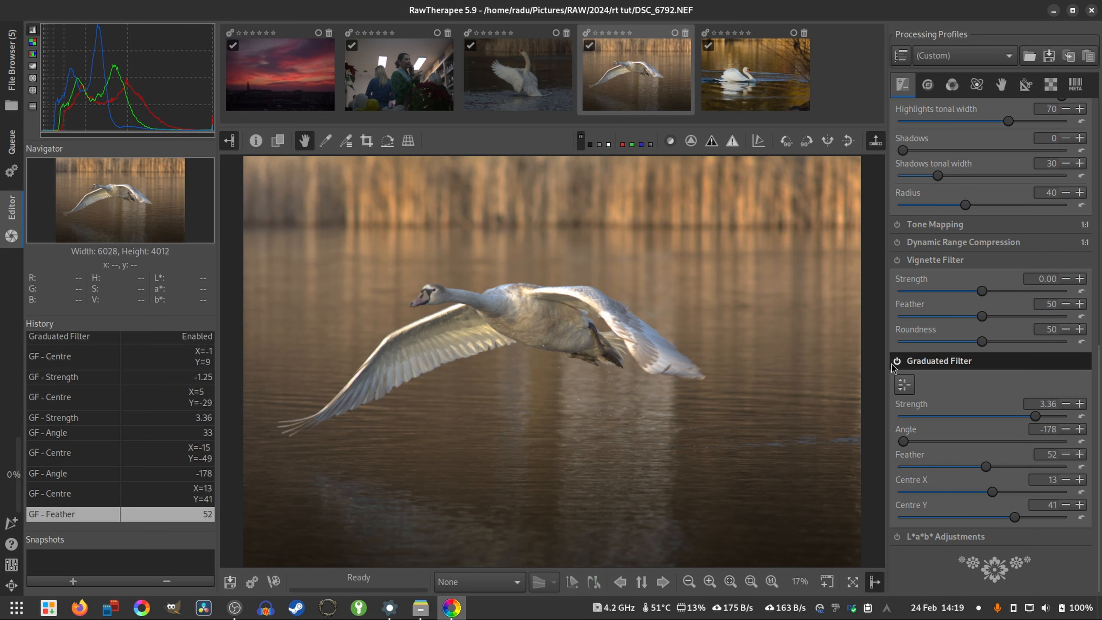
click(898, 364)
click(899, 364)
click(898, 366)
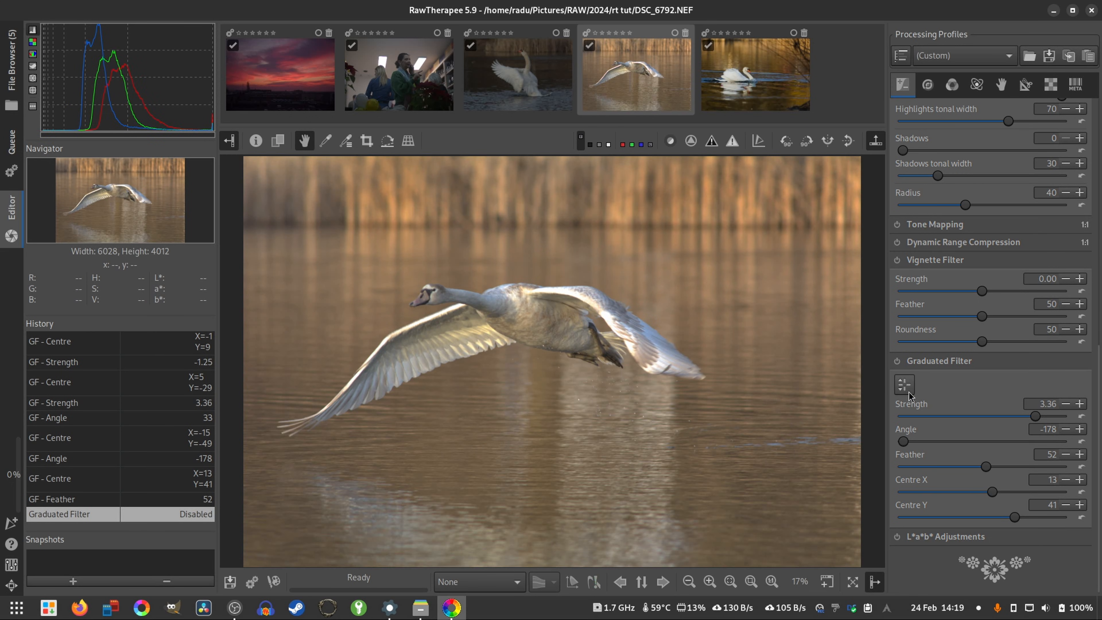
click(898, 366)
click(898, 365)
- Enable Sharpening on the swan photo and view the water droplets below the bird at 100%
click(927, 85)
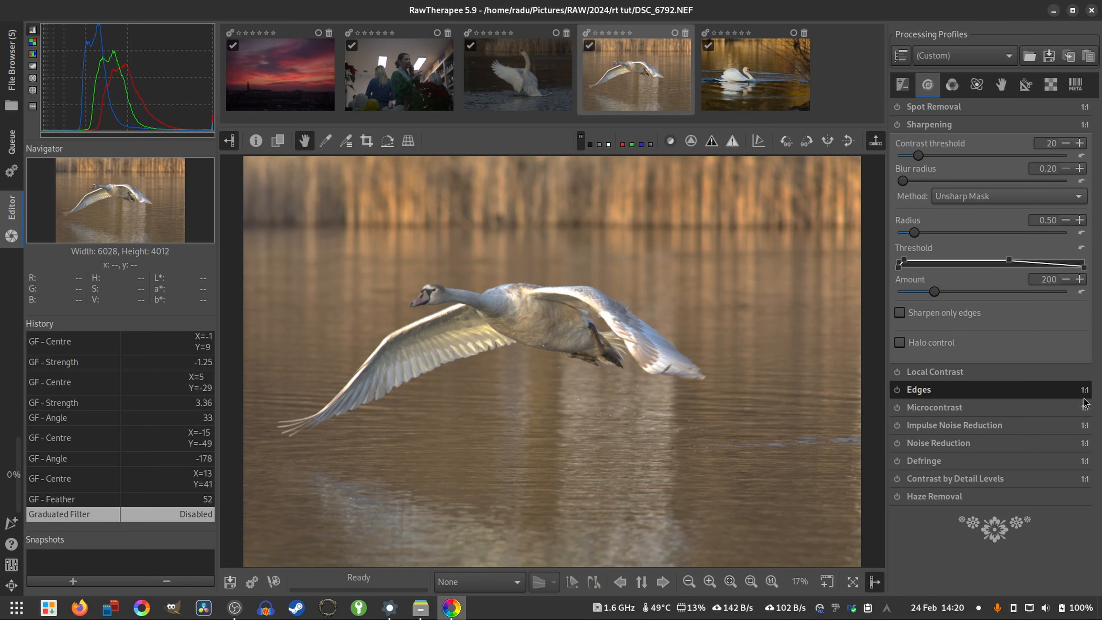
mouse_move(1085, 395)
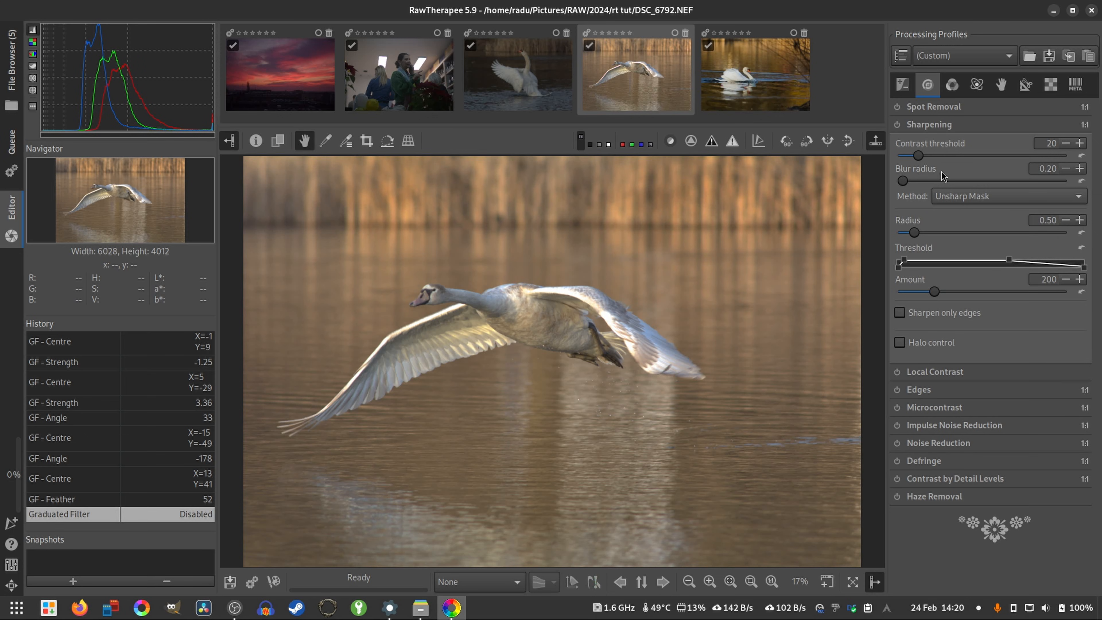
click(897, 125)
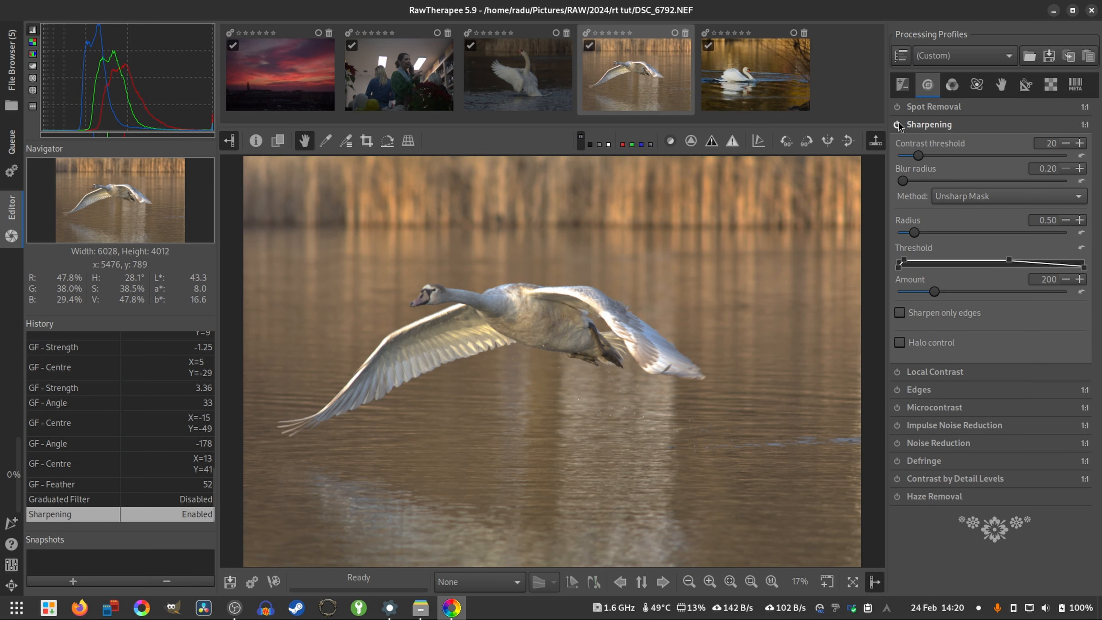
click(772, 581)
drag(430, 241, 450, 276)
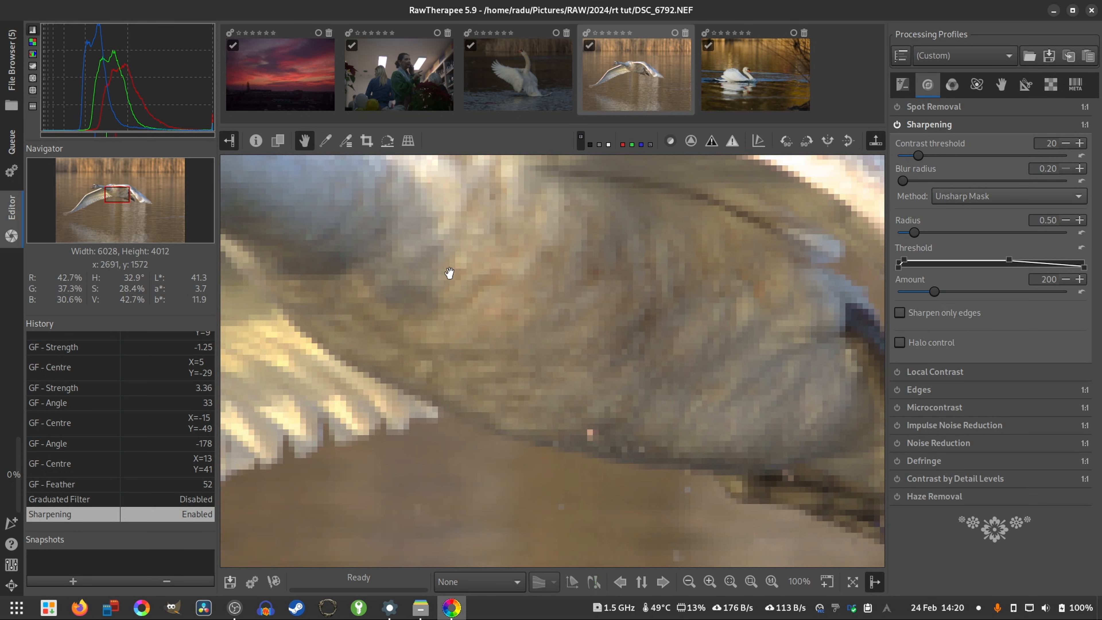
drag(592, 435, 552, 382)
drag(706, 461, 603, 321)
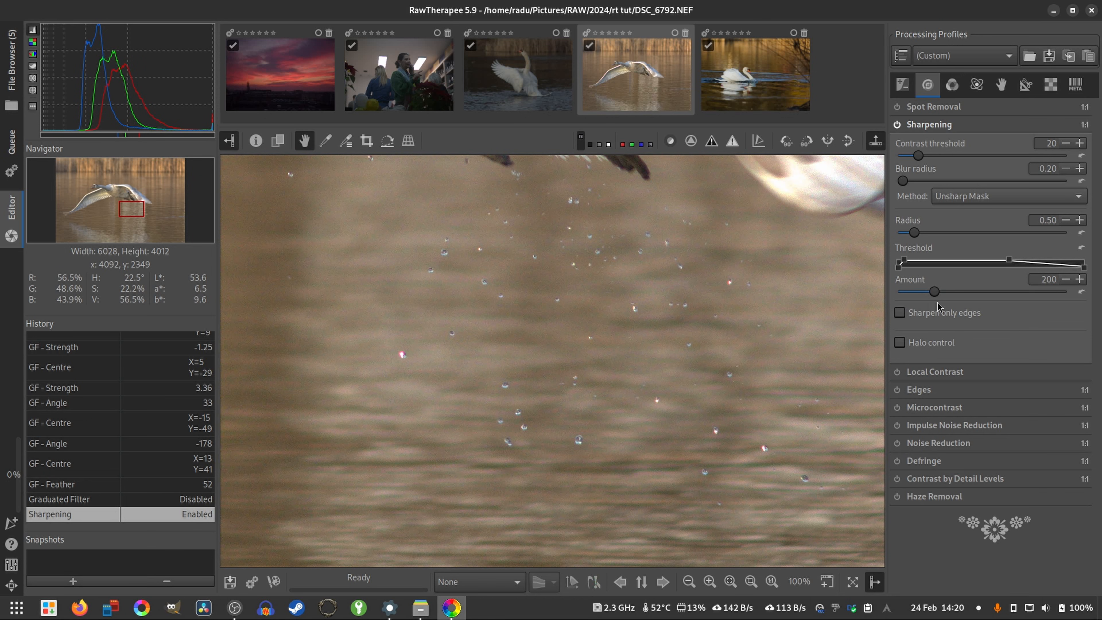
- Set the Unsharp Mask Amount to 1000, compare it with 99, and check the droplets and the swan's feet
drag(945, 293, 1101, 317)
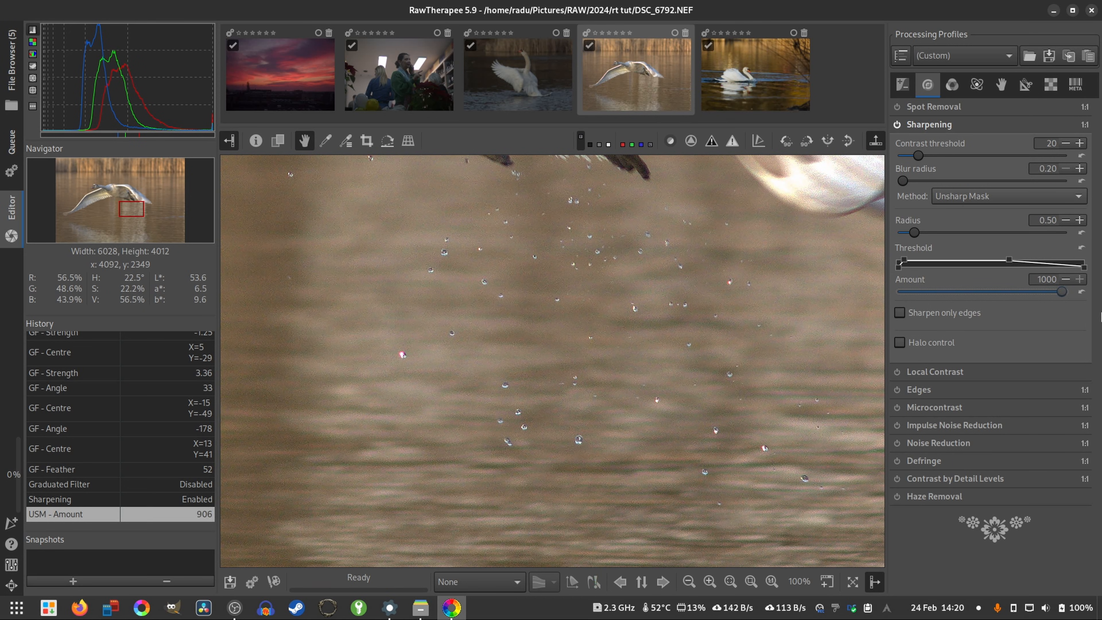
drag(970, 319, 1100, 325)
drag(1095, 319, 1097, 313)
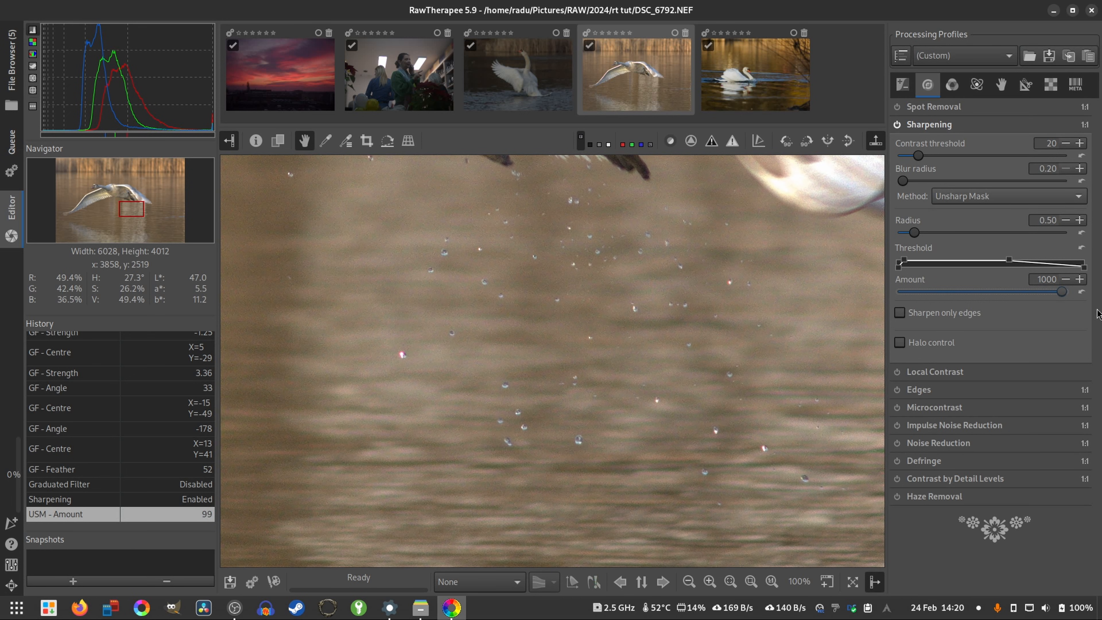
drag(545, 244, 558, 312)
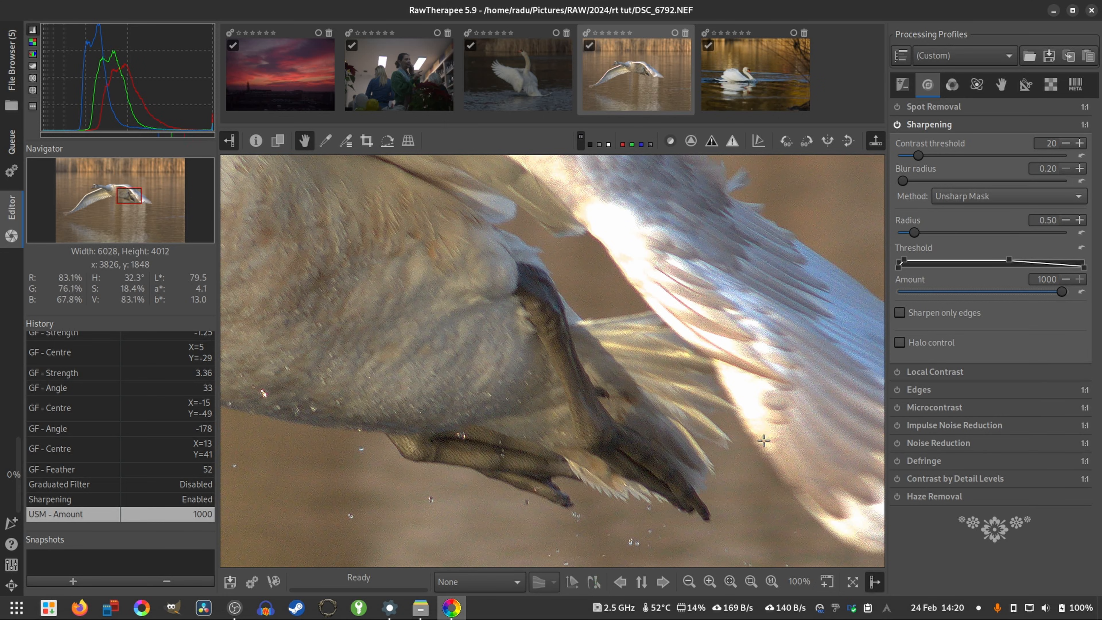
drag(406, 338, 631, 316)
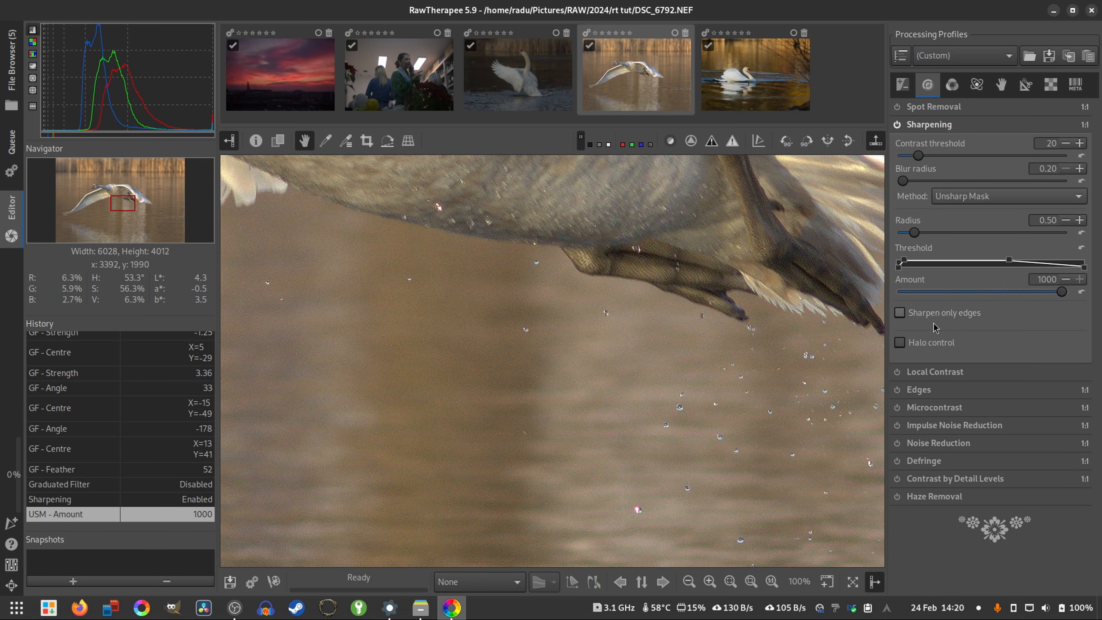
mouse_move(1058, 293)
mouse_down()
mouse_move(915, 294)
mouse_move(1062, 296)
mouse_up()
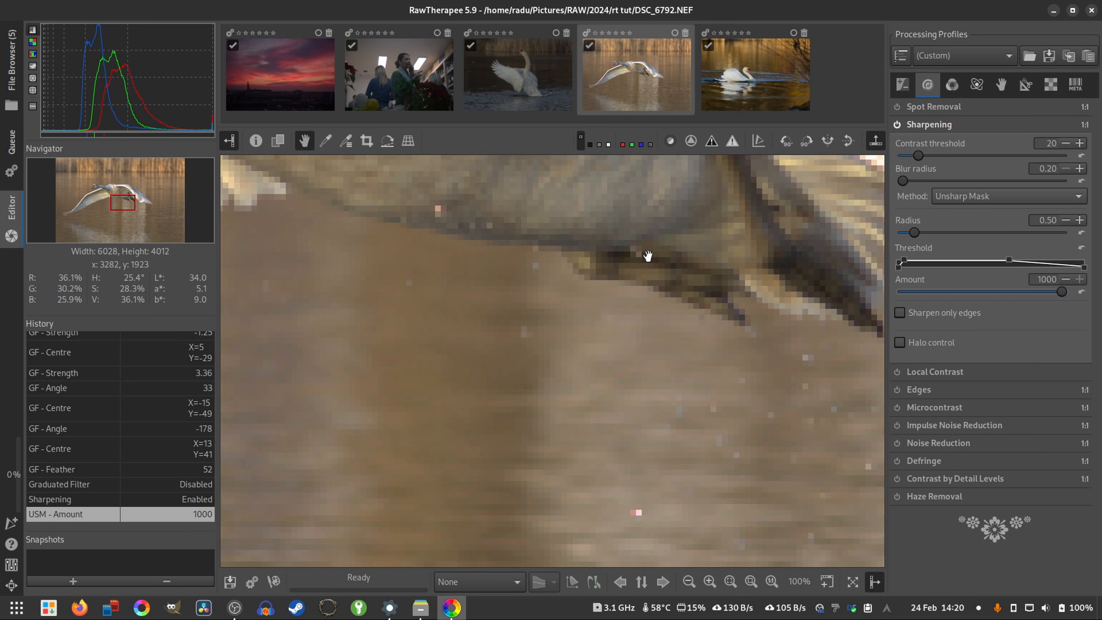
- Try an Unsharp Mask Amount of 695 on the swan's head and neck, and return it to 1000
drag(647, 253, 701, 520)
drag(1061, 291, 1013, 299)
drag(468, 333, 563, 356)
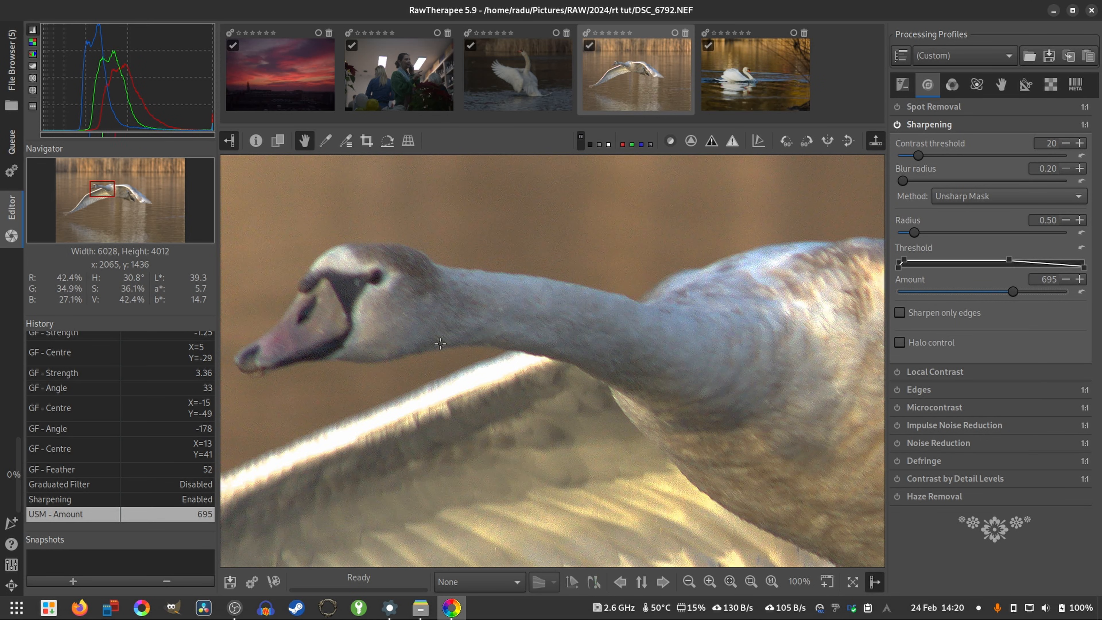
drag(1012, 294, 1067, 302)
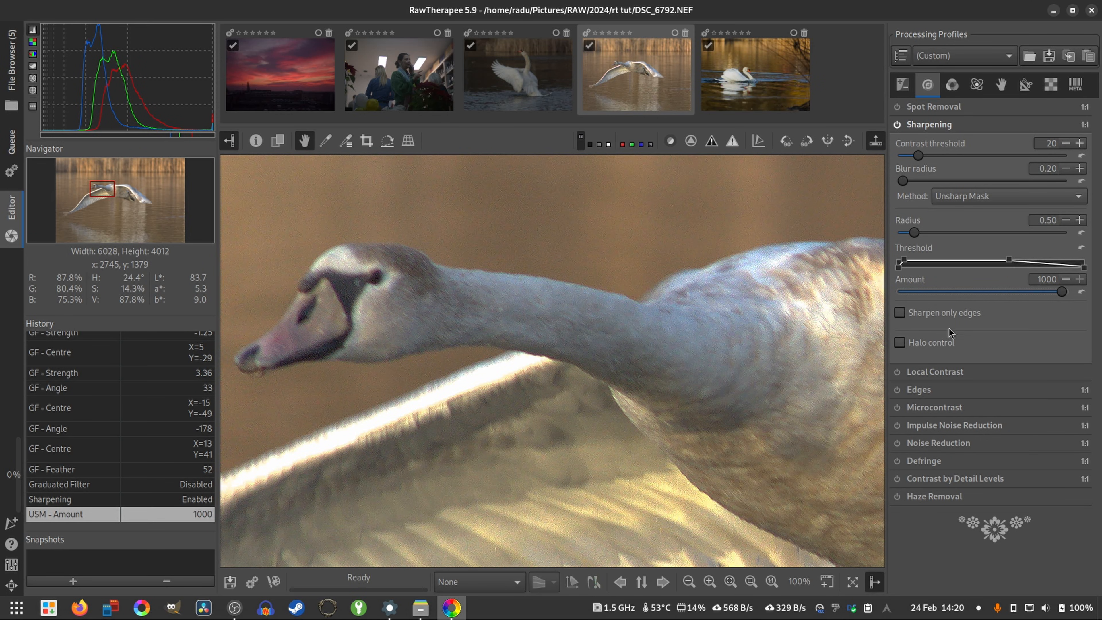
- Turn off Sharpening, collapse its settings, and fit the whole swan photo in the preview
click(897, 124)
click(928, 125)
key(f)
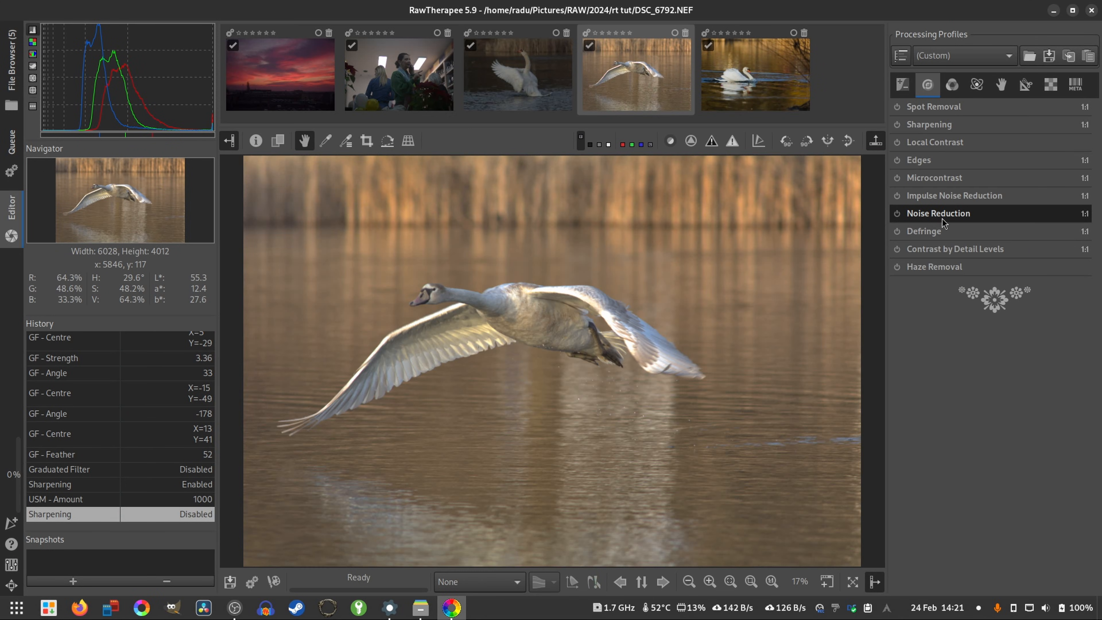
- Expand the Noise Reduction settings and briefly try the tool on the swan photo
click(930, 218)
click(896, 213)
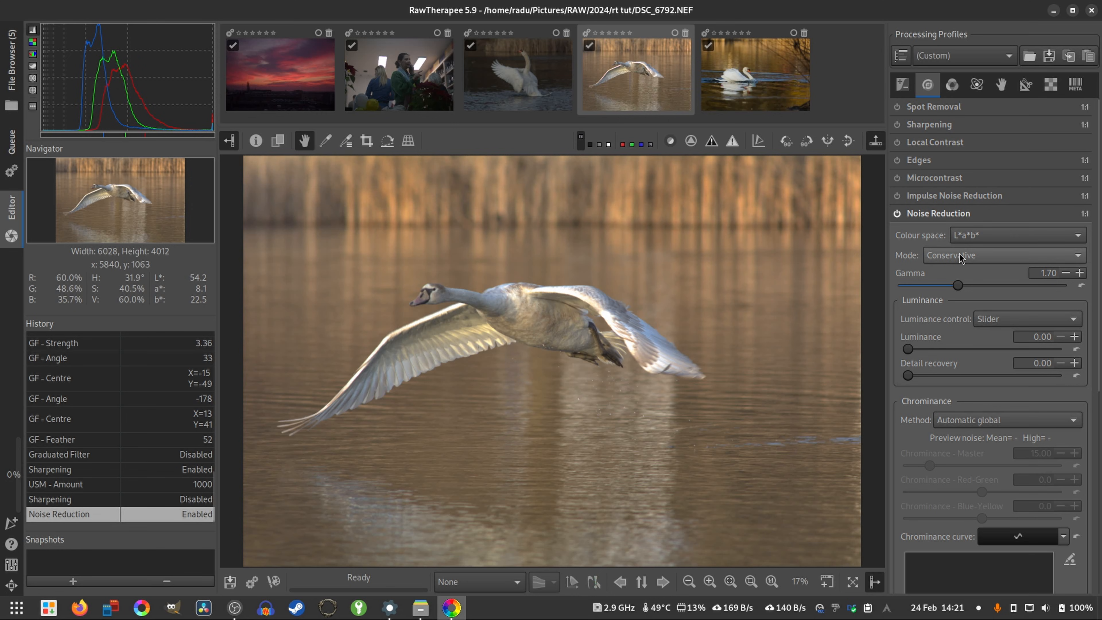
click(897, 214)
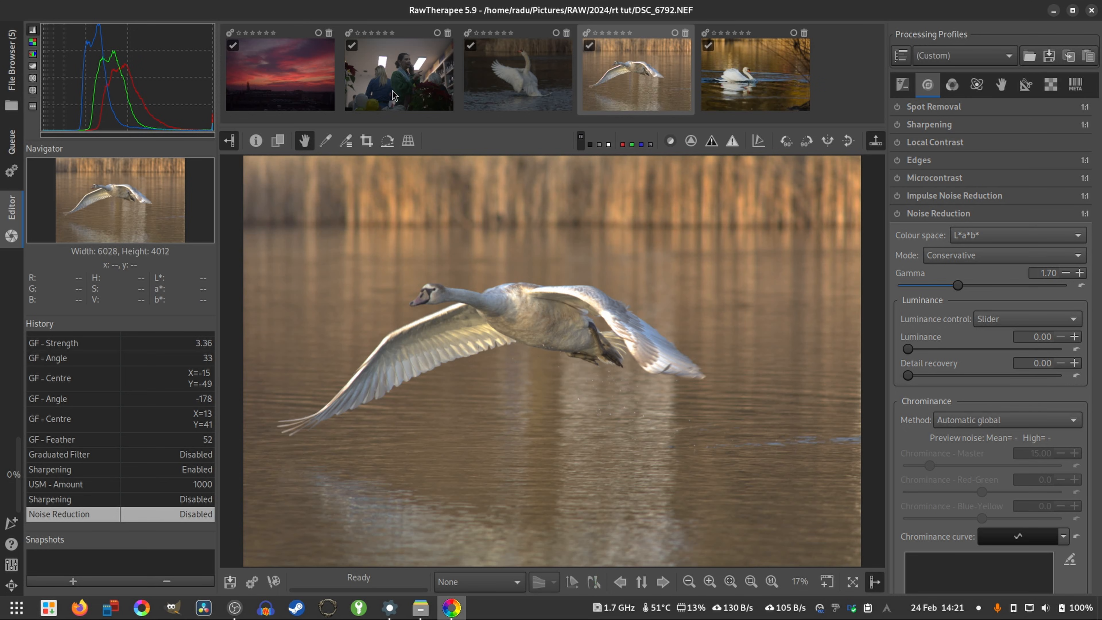
- Open the sunset photo 2024-01-14__DSCF9010.raf and magnify its dark foreground to 400%
double_click(326, 108)
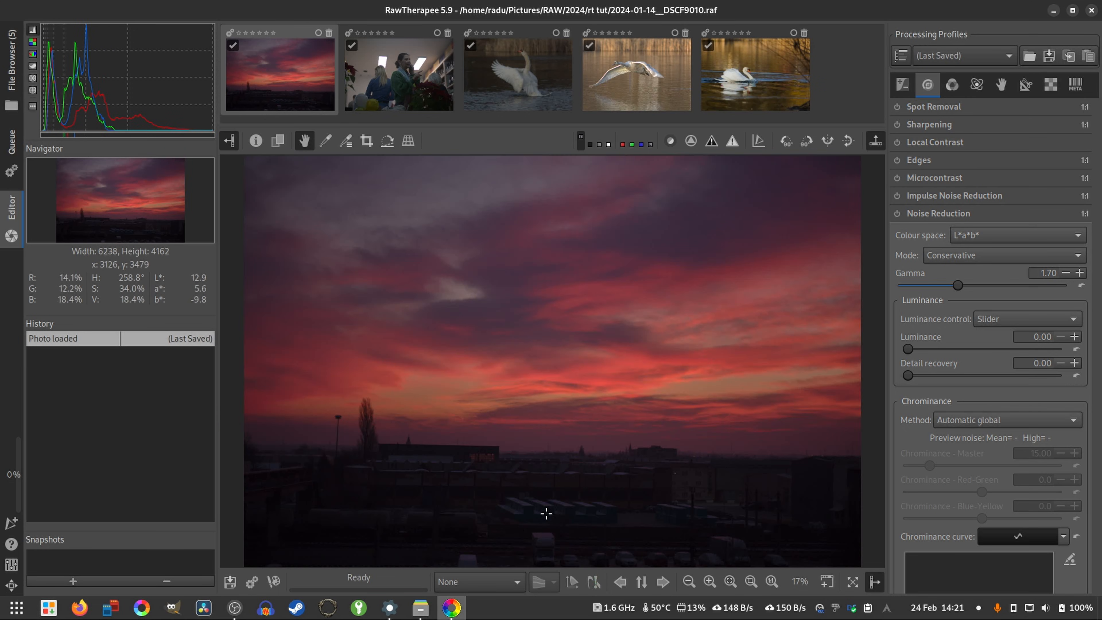
scroll(406, 535, up, 6)
scroll(407, 537, up, 2)
drag(715, 341, 518, 398)
drag(620, 380, 763, 401)
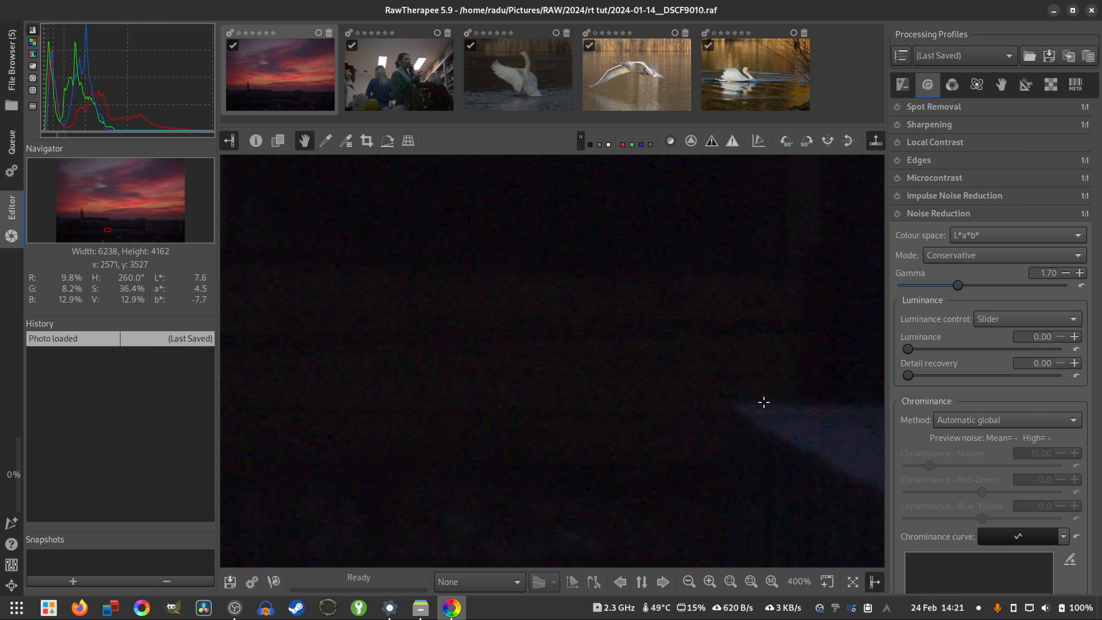
- Raise the sunset photo's Exposure compensation to 2.87 and examine the noise in the dark foreground
click(903, 84)
drag(975, 222, 1006, 226)
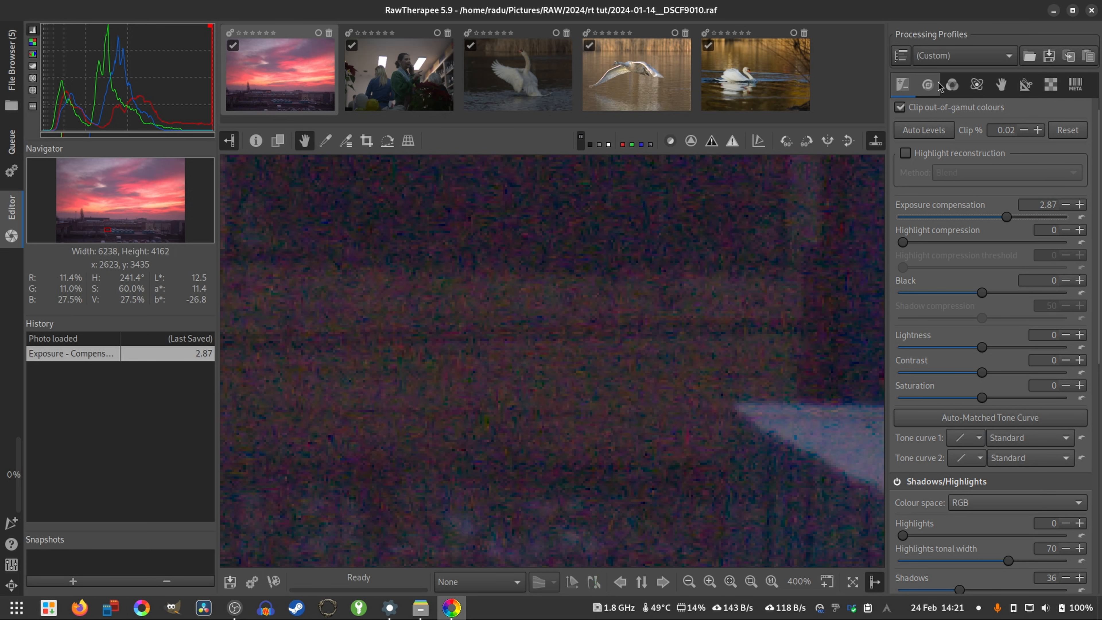
drag(477, 273, 362, 281)
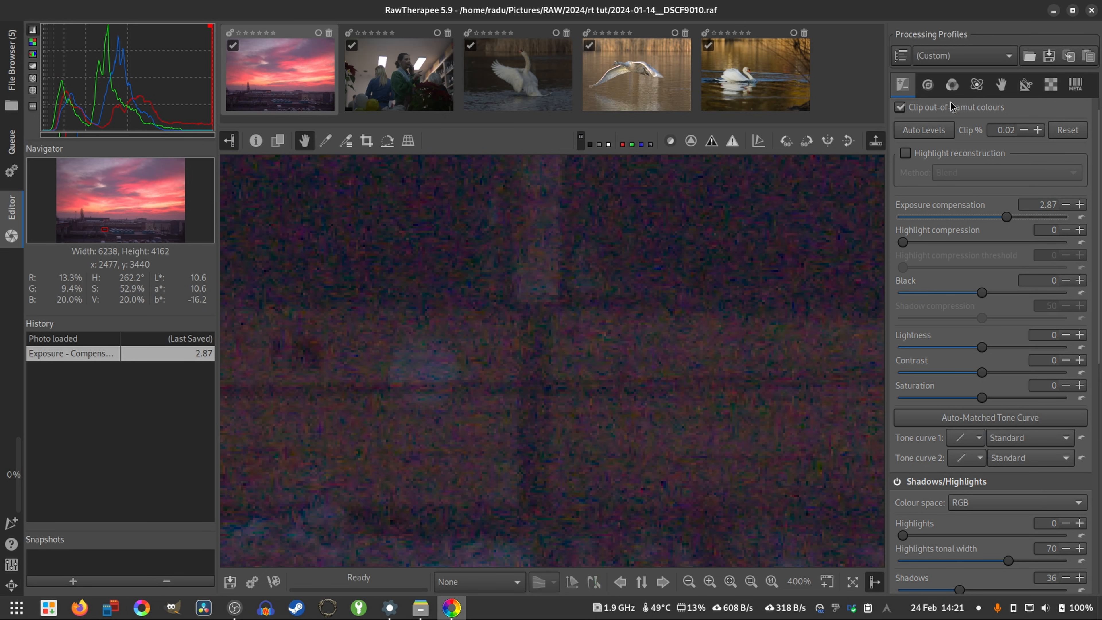
- Enable Noise Reduction on the sunset photo, comparing the foreground with and without it
click(927, 84)
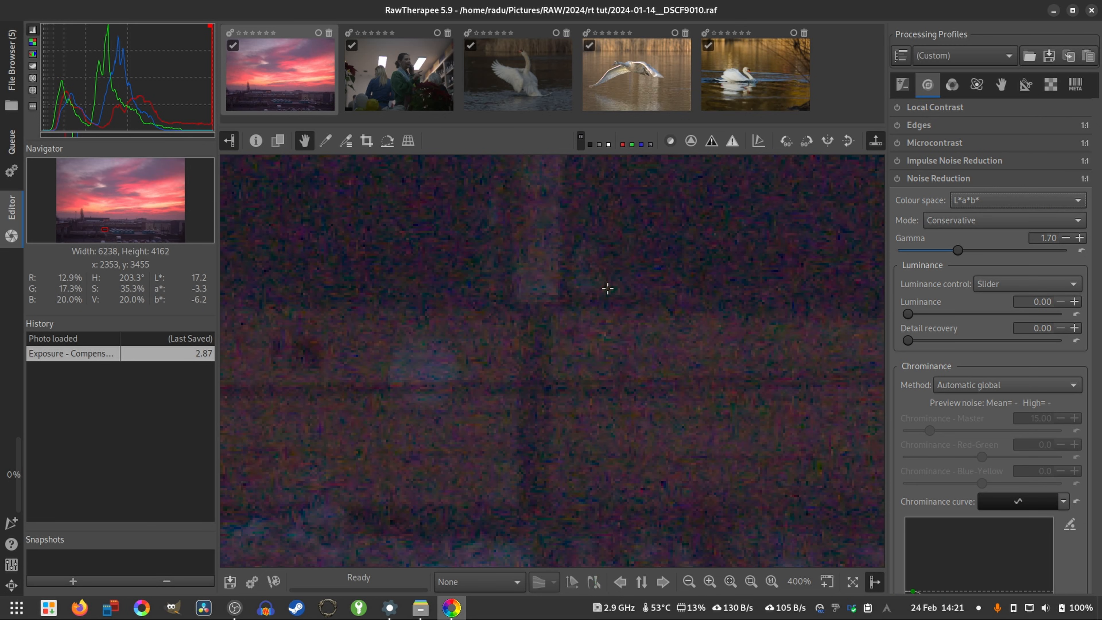
click(897, 178)
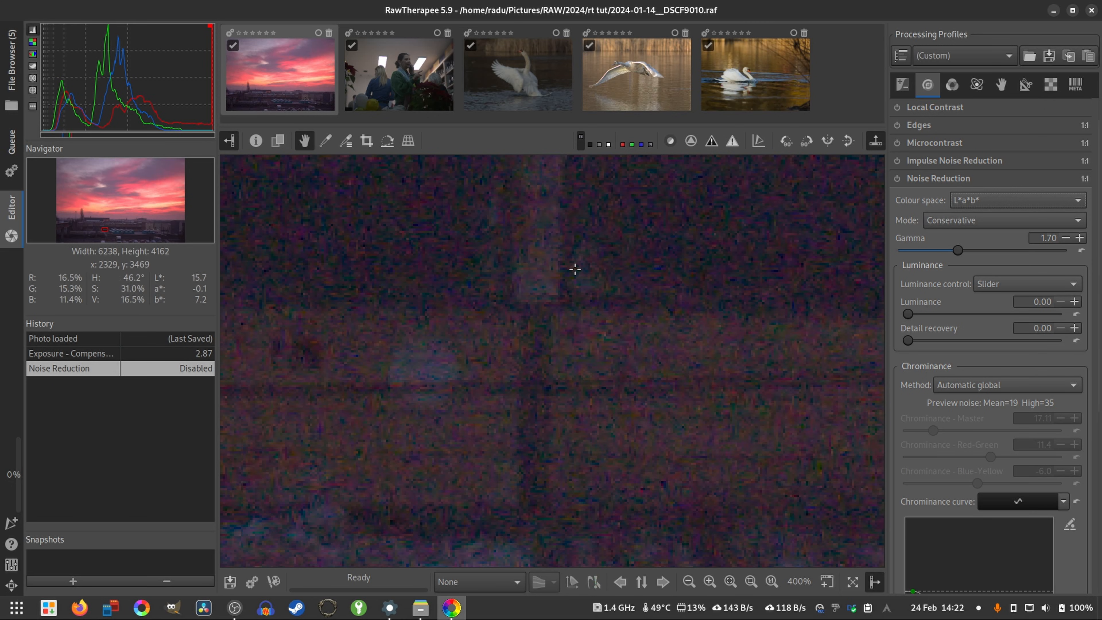
click(896, 180)
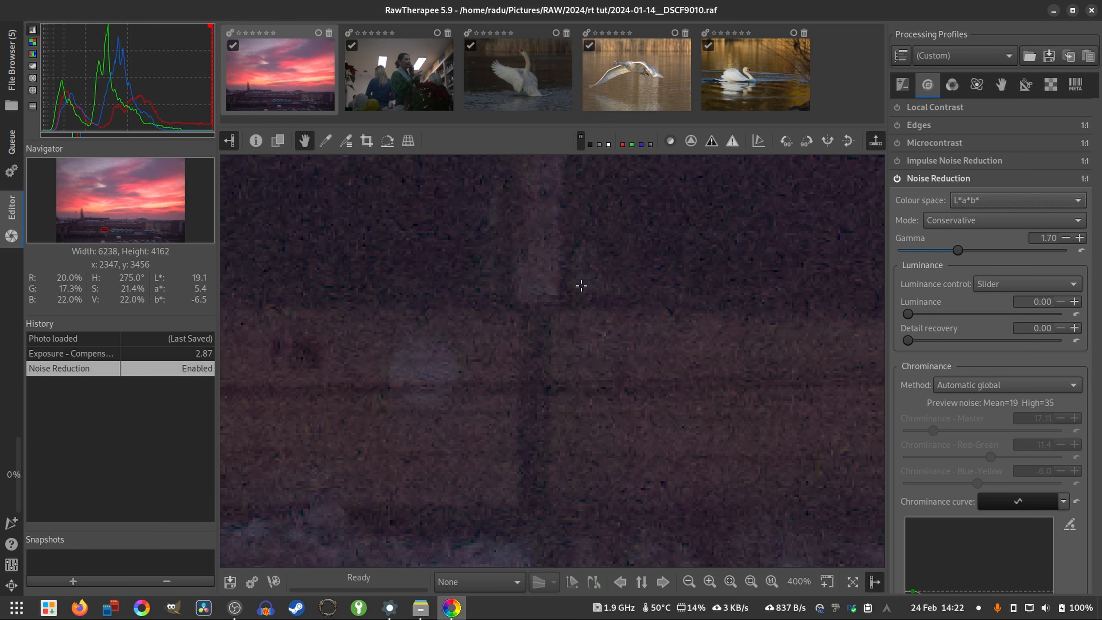
click(897, 178)
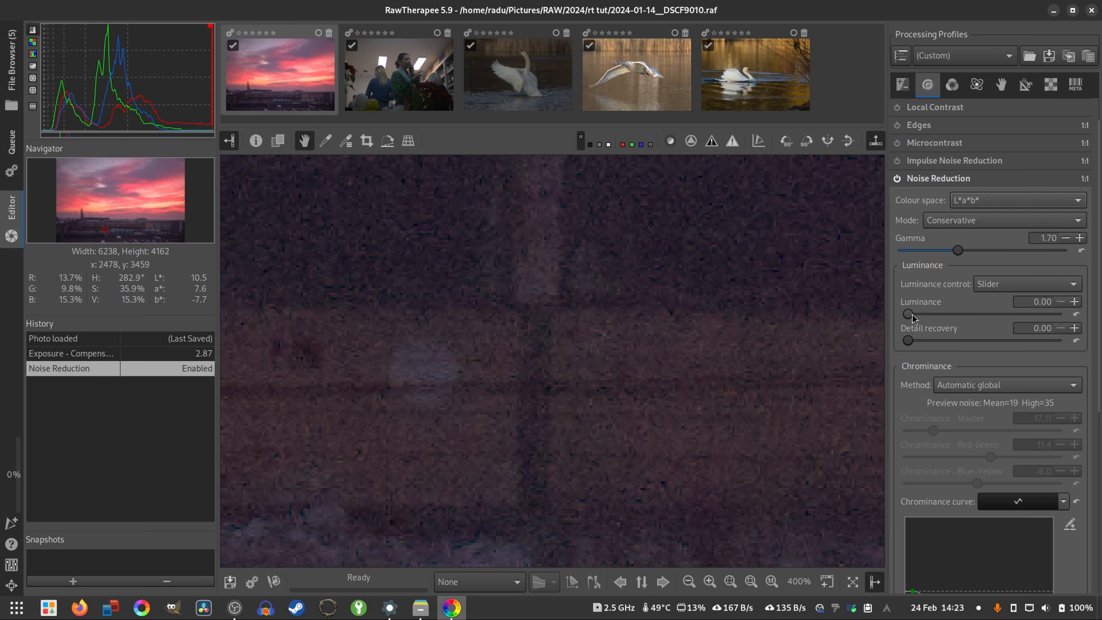
- Try a Noise Reduction Luminance of 38.91 and check the buildings and sky at 100% and 33%
mouse_move(908, 318)
mouse_down()
mouse_move(1009, 323)
mouse_move(900, 329)
mouse_up()
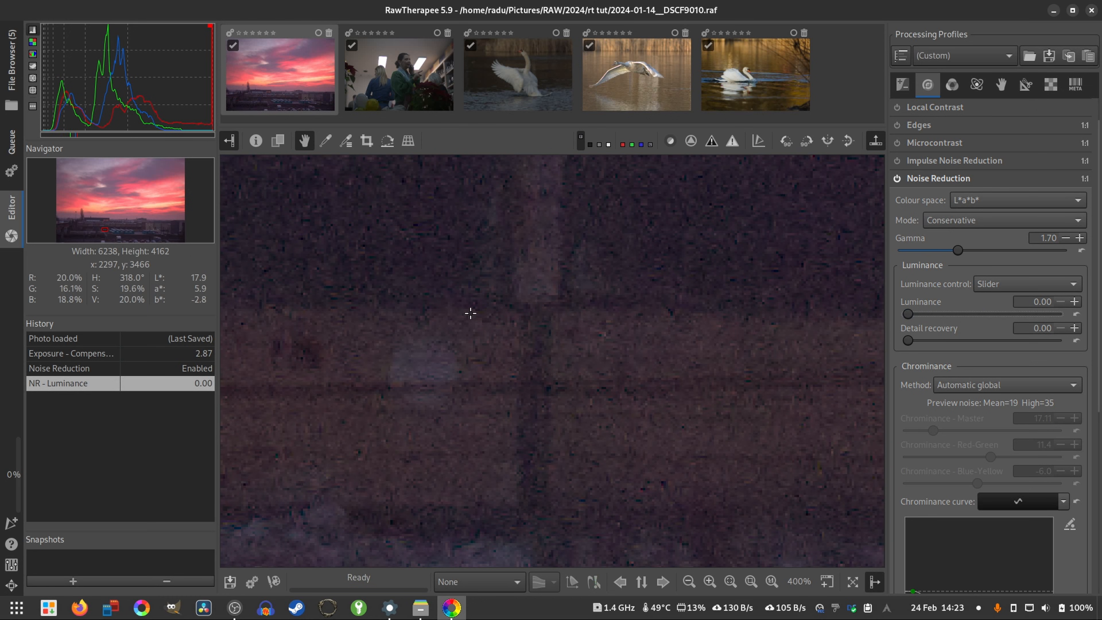
drag(544, 286, 552, 305)
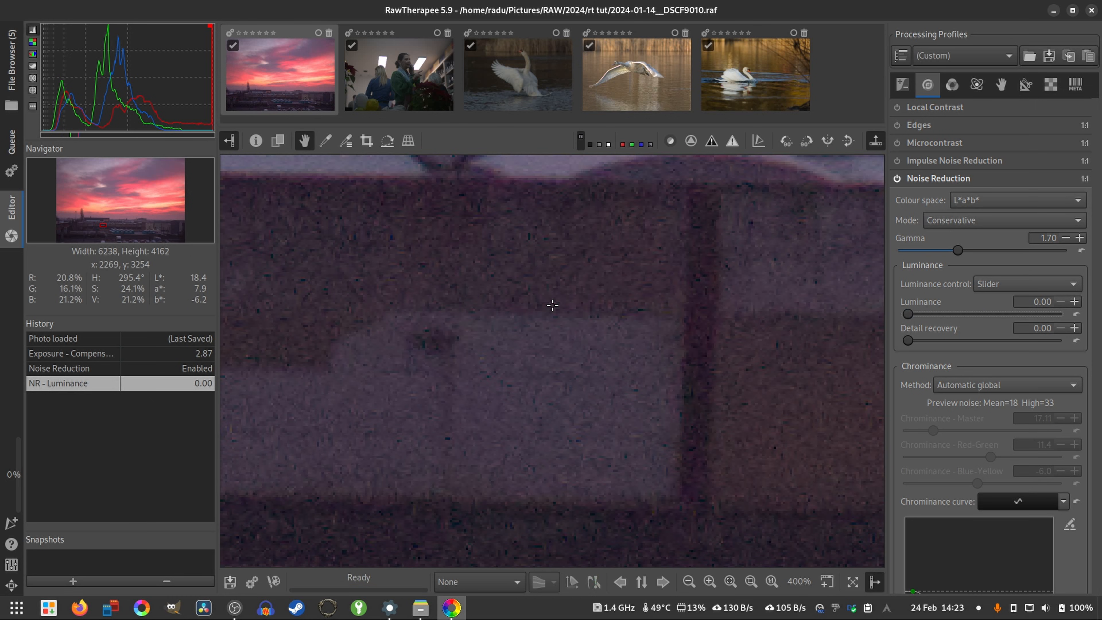
key(z)
drag(910, 309, 968, 316)
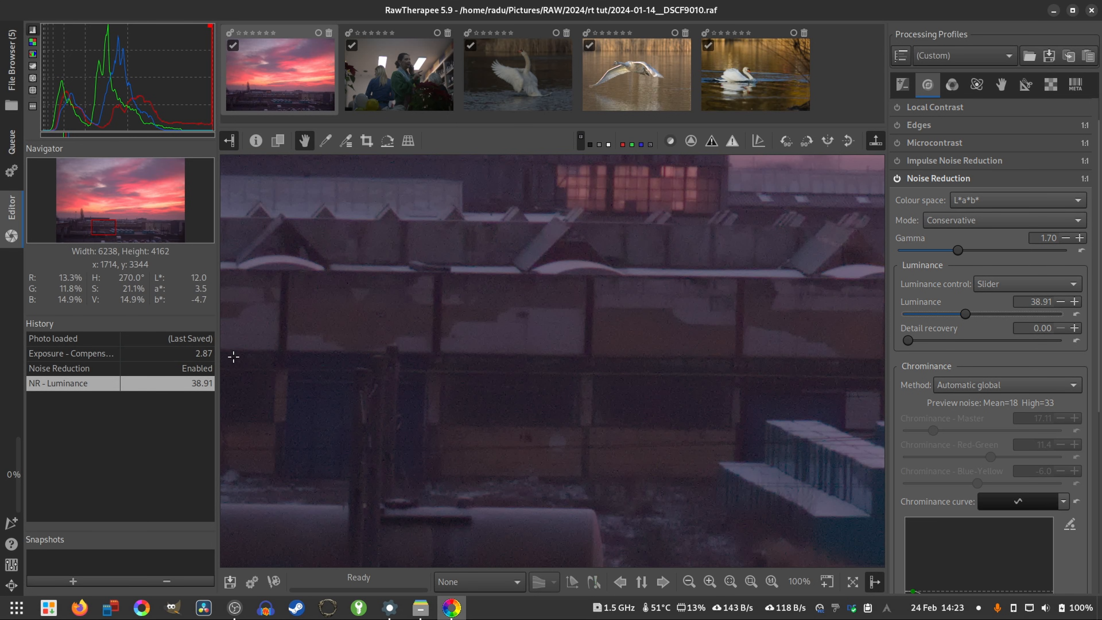
drag(579, 340, 569, 375)
drag(781, 412, 597, 445)
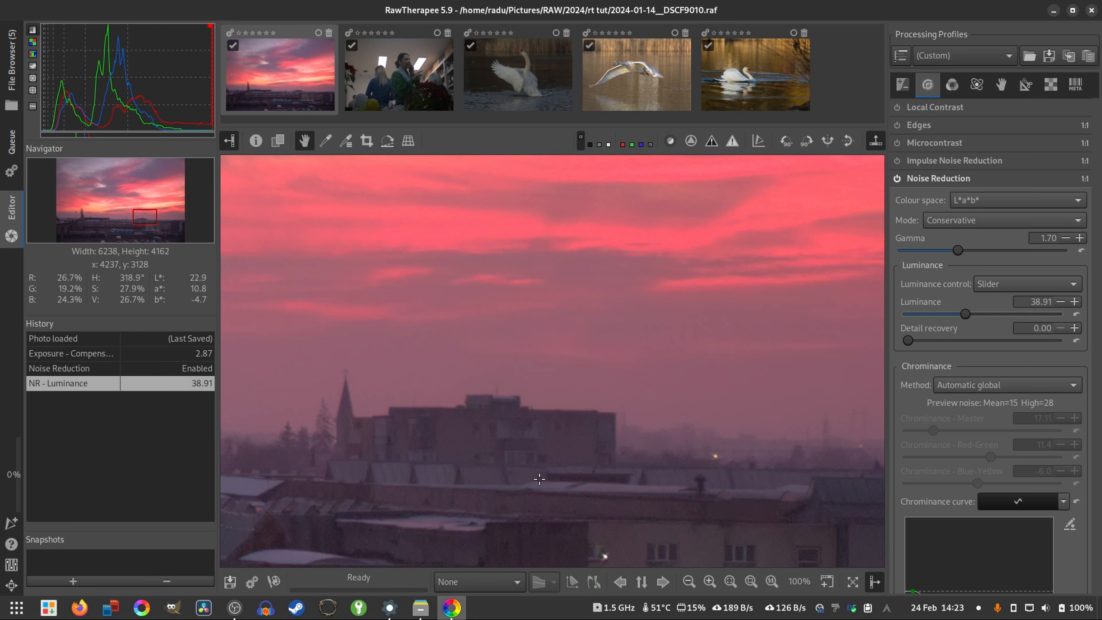
scroll(536, 480, down, 3)
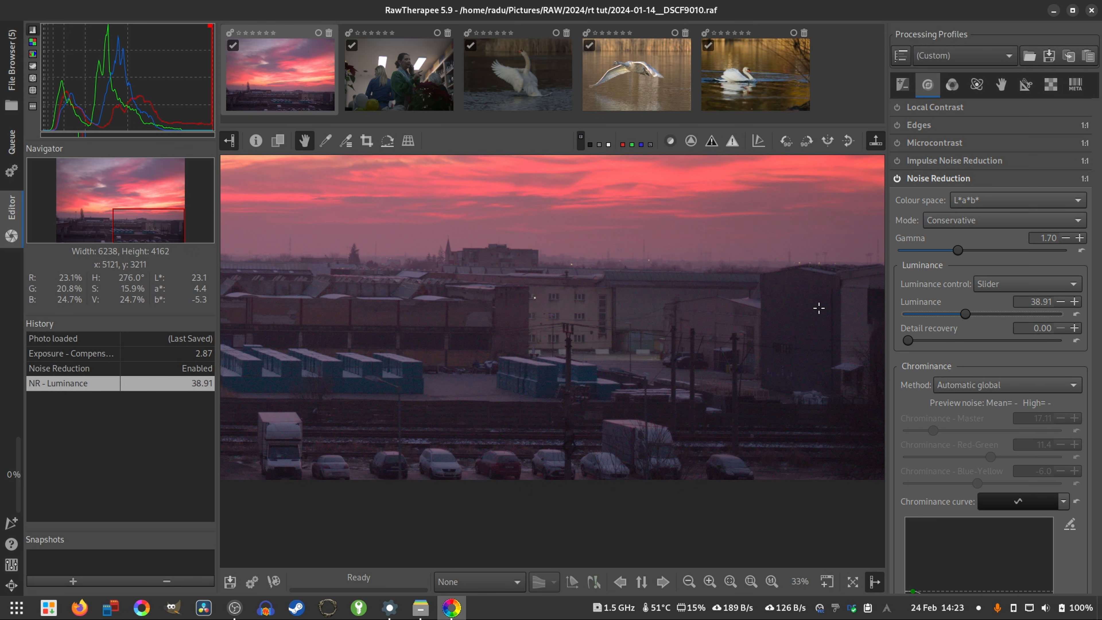
- Try a Noise Reduction Luminance of 46.69, keep Detail recovery at 0.00, and set Luminance to 0.39
drag(964, 314, 976, 313)
mouse_move(907, 343)
mouse_down()
mouse_move(954, 343)
mouse_move(907, 341)
mouse_up()
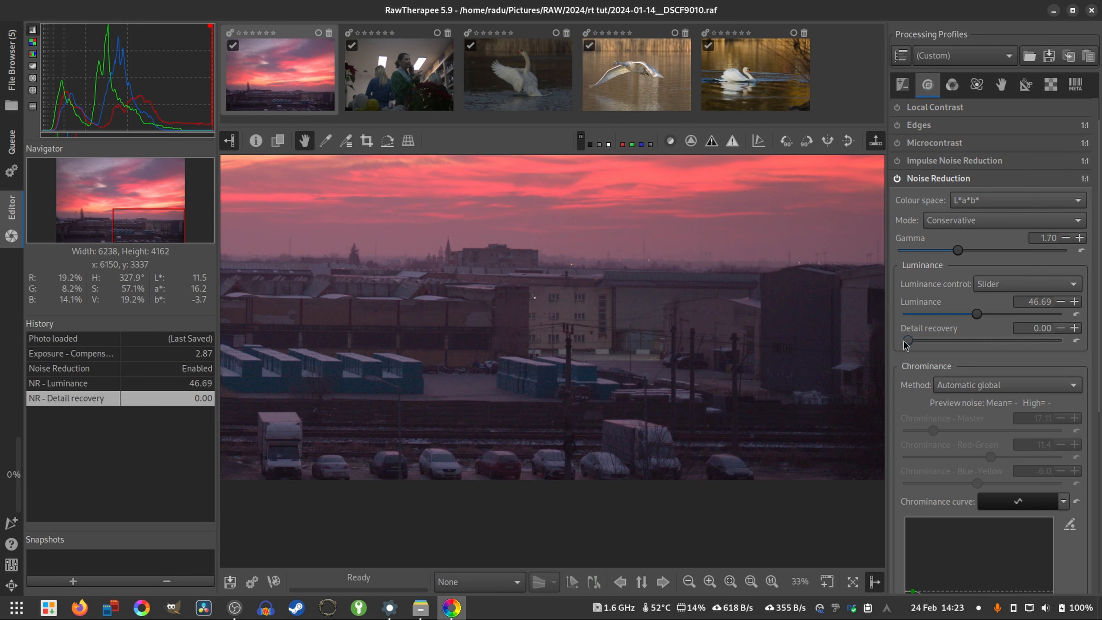
drag(977, 313, 873, 309)
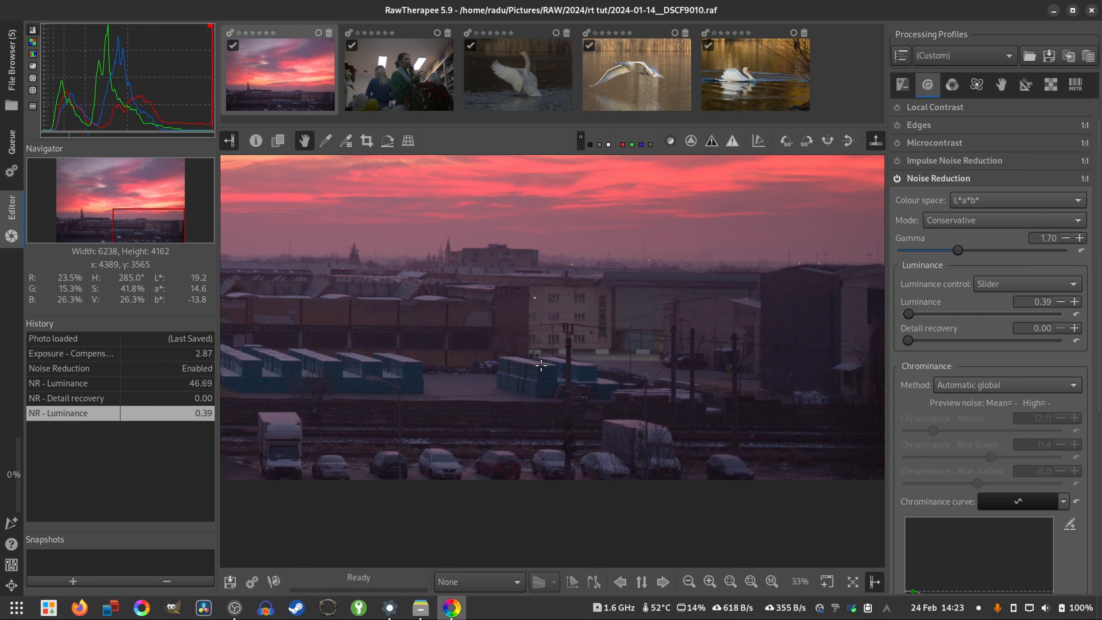
- Turn off Noise Reduction while viewing the sunset photo's foreground buildings at 100%, and magnify them to 300%
key(f)
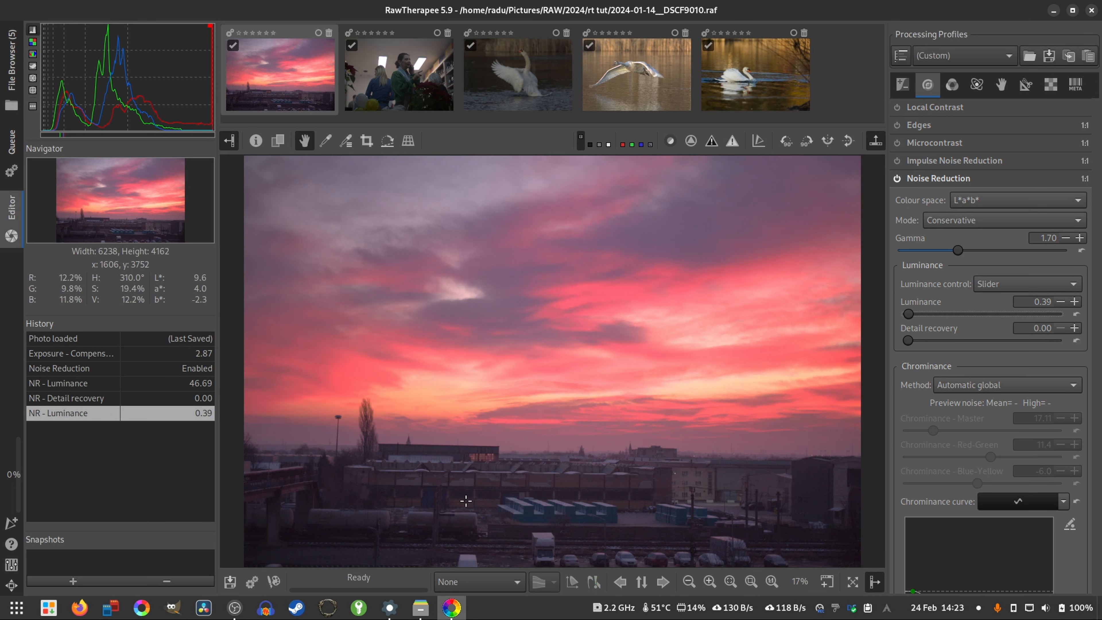
key(z)
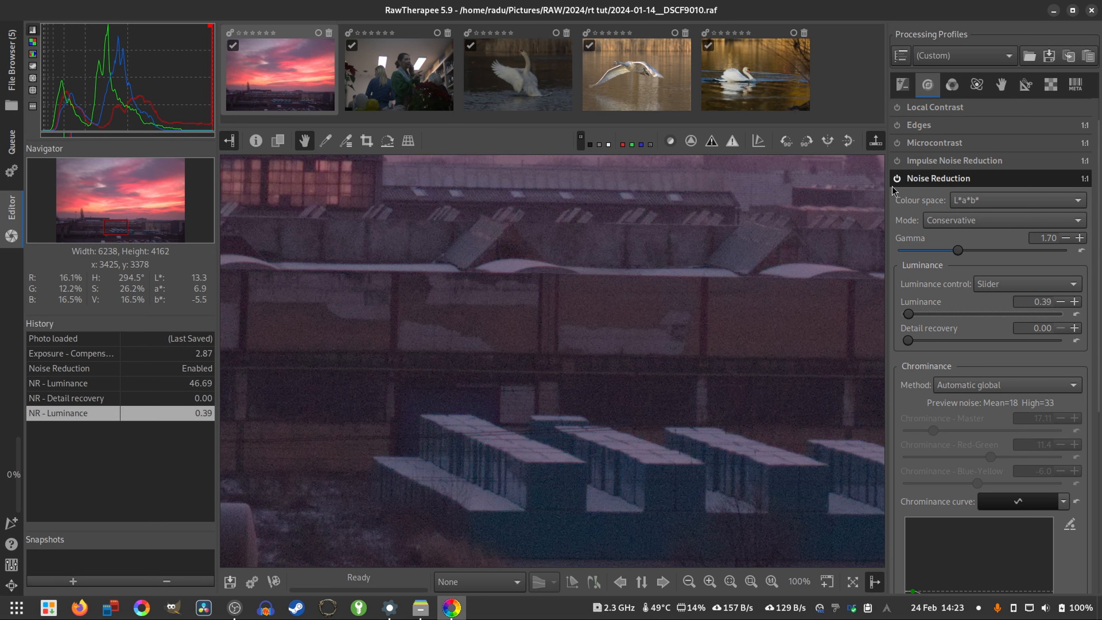
click(897, 178)
scroll(497, 328, up, 3)
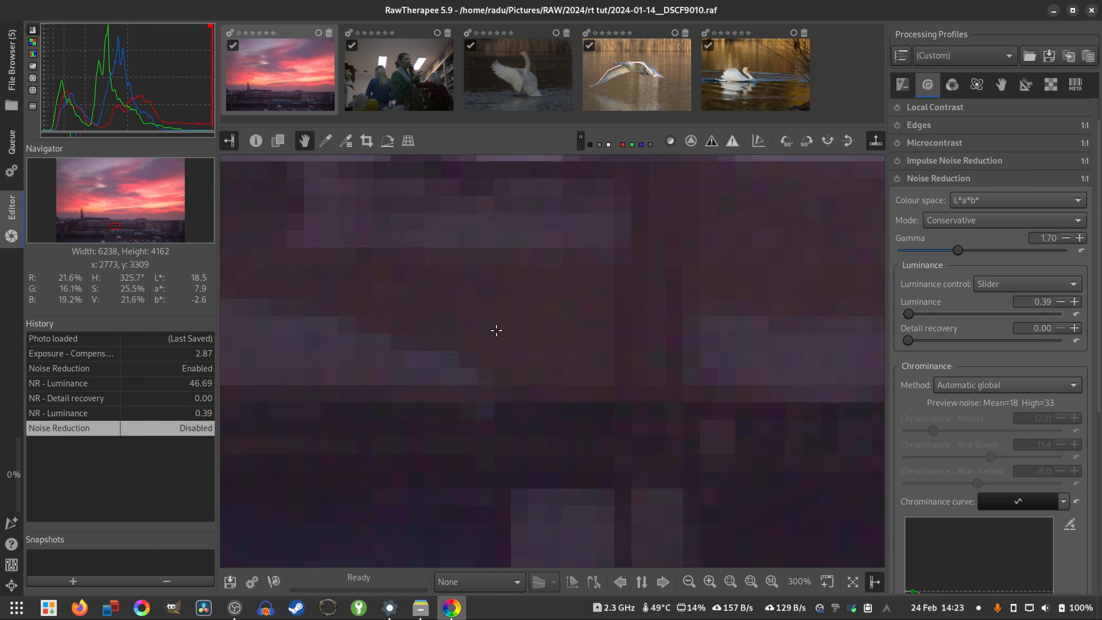
- Turn Noise Reduction back on for the magnified sunset photo
click(896, 178)
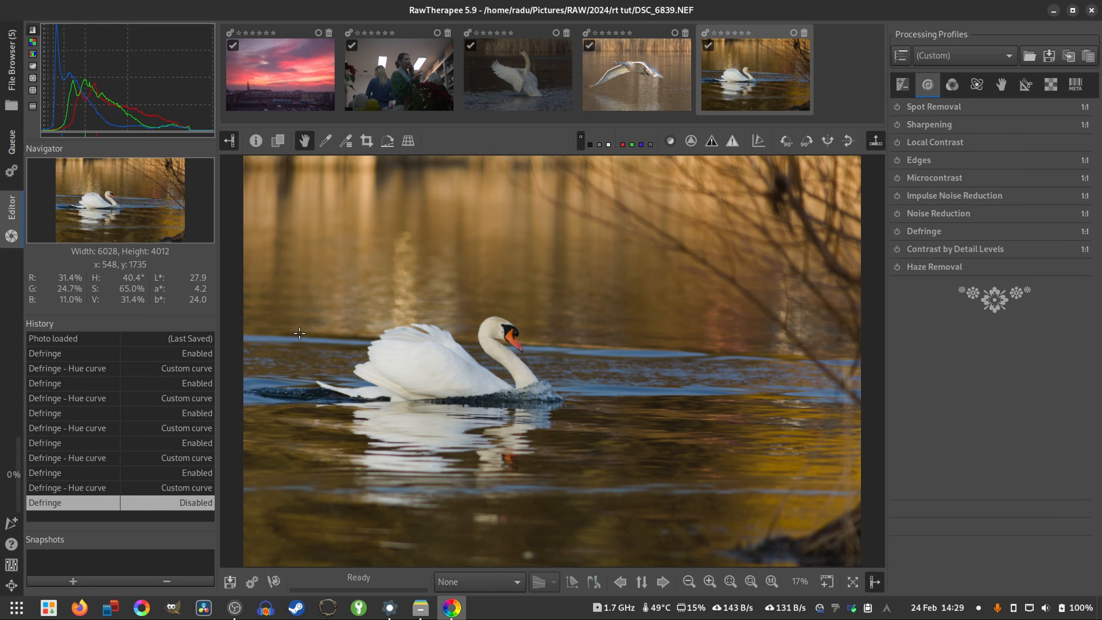
- Examine the edges of the swan's rear feathers for colour fringing at 200% and 300%, checking against the whole photo
scroll(334, 356, up, 6)
drag(723, 462, 716, 455)
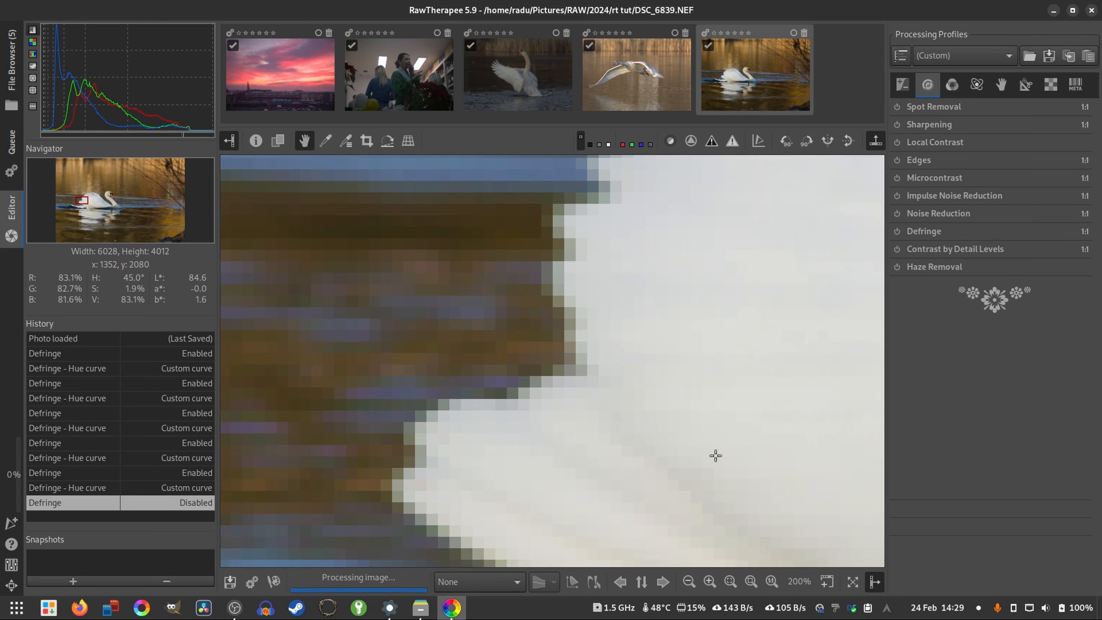
scroll(608, 299, up, 1)
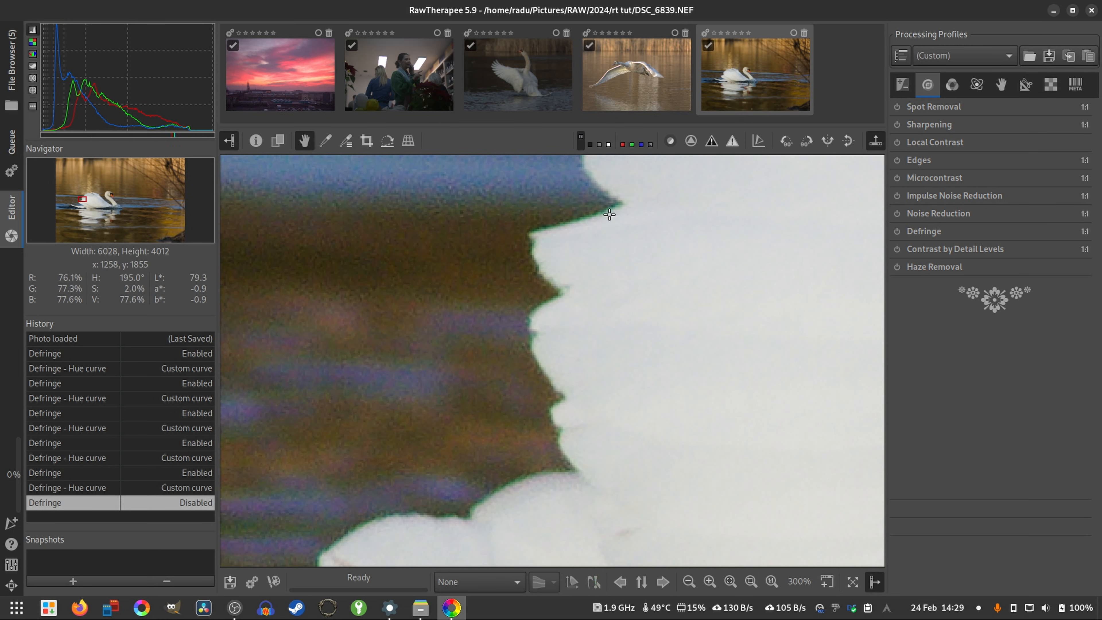
drag(617, 371, 617, 354)
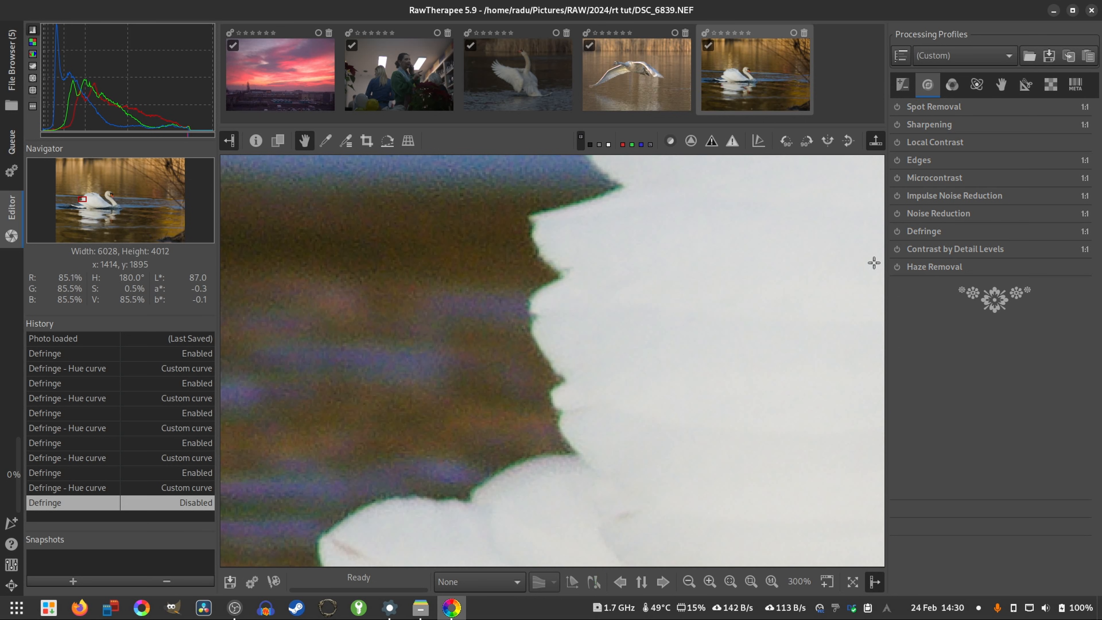
key(f)
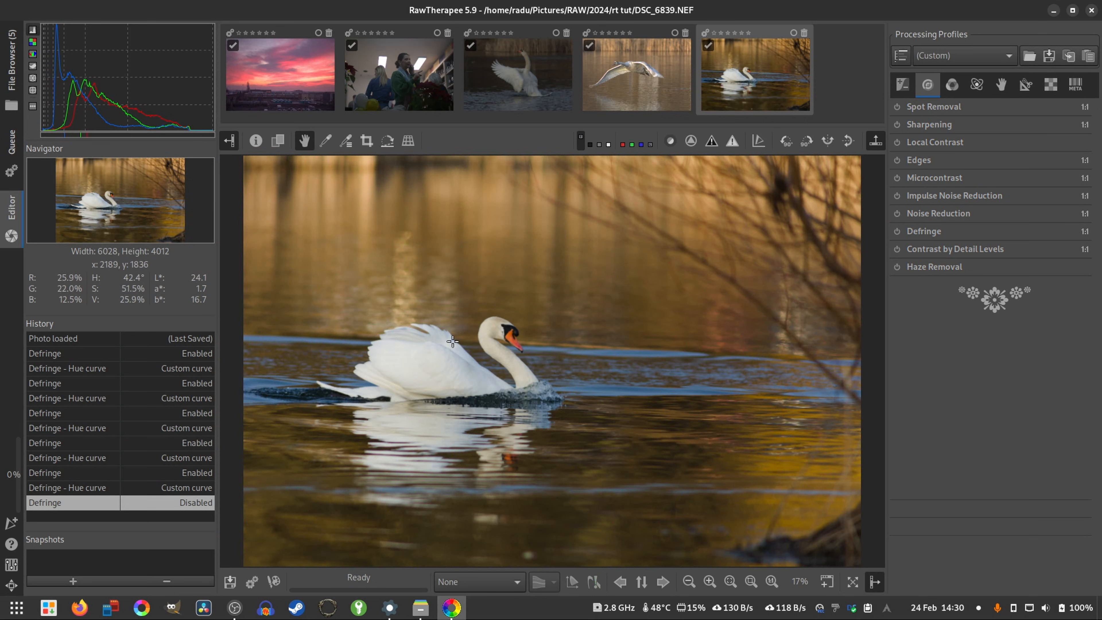
scroll(351, 364, up, 3)
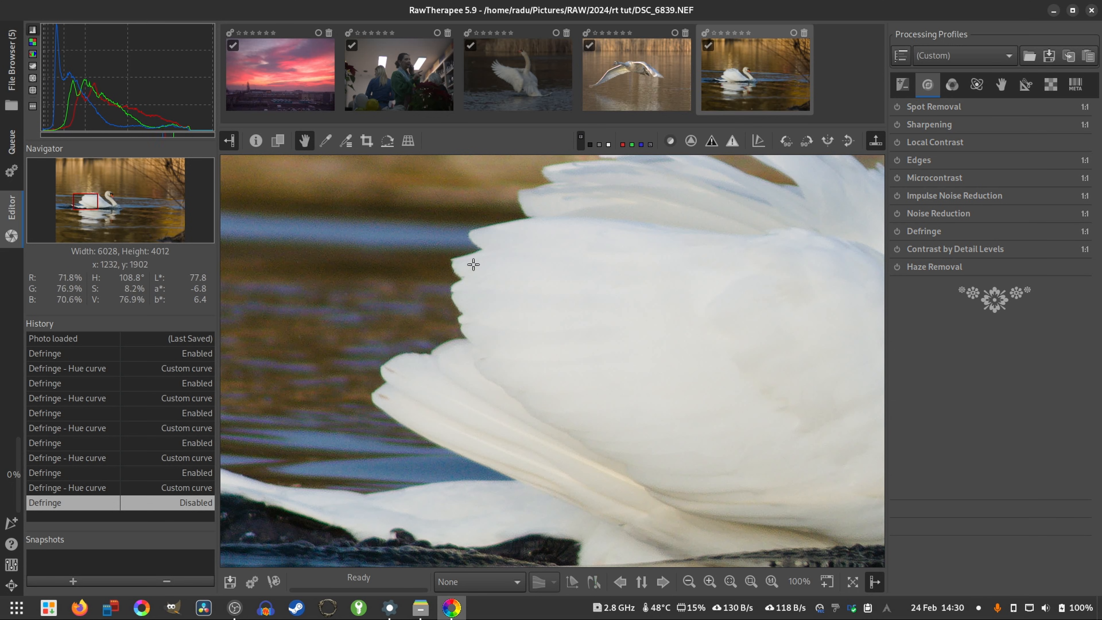
scroll(419, 359, up, 2)
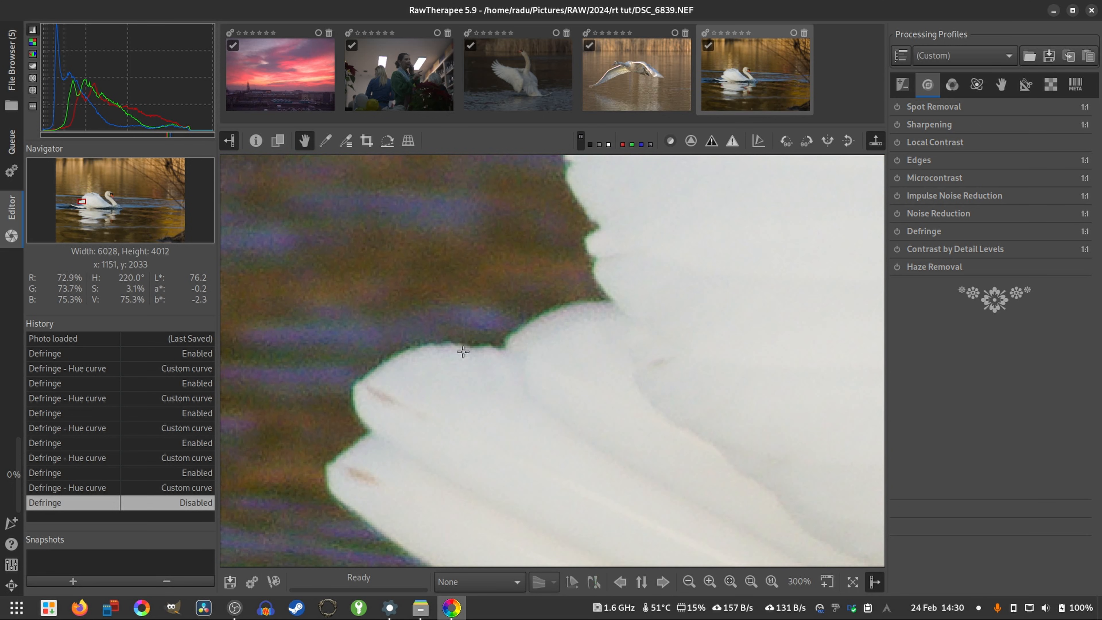
- Compare the swan at 33% and 50% with its rear feather edges at 100% and up to 400%
scroll(546, 353, down, 4)
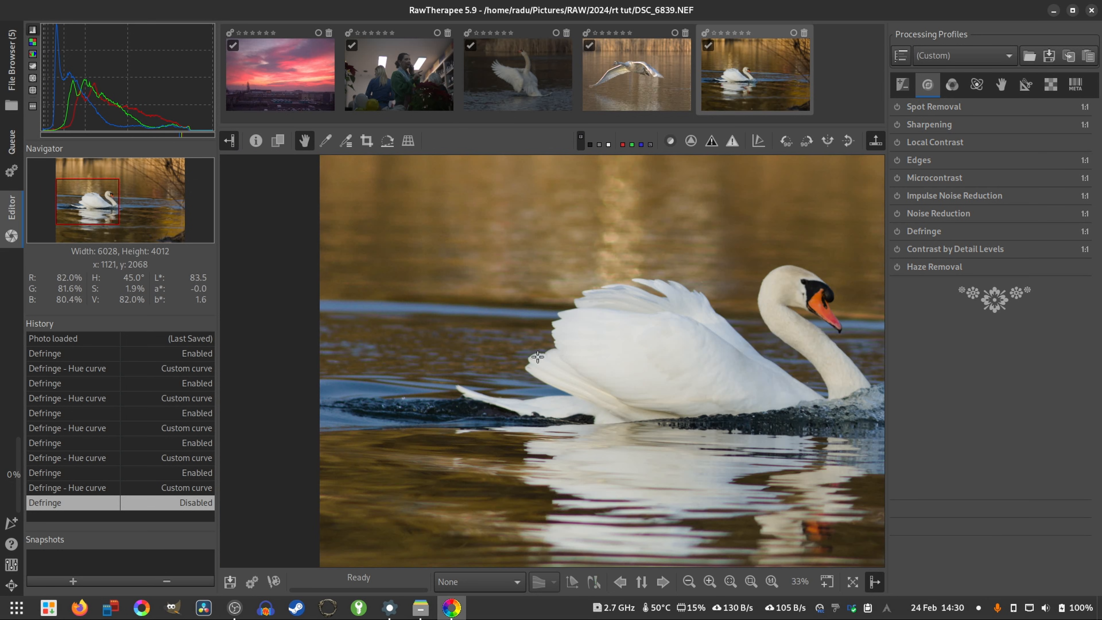
scroll(538, 357, up, 1)
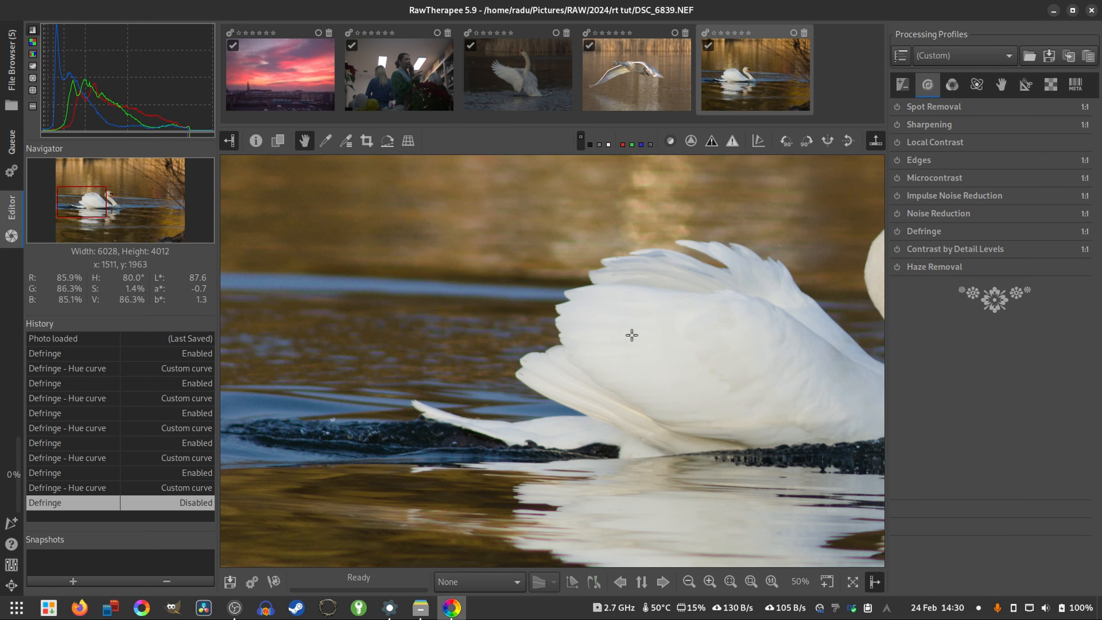
drag(633, 331, 393, 370)
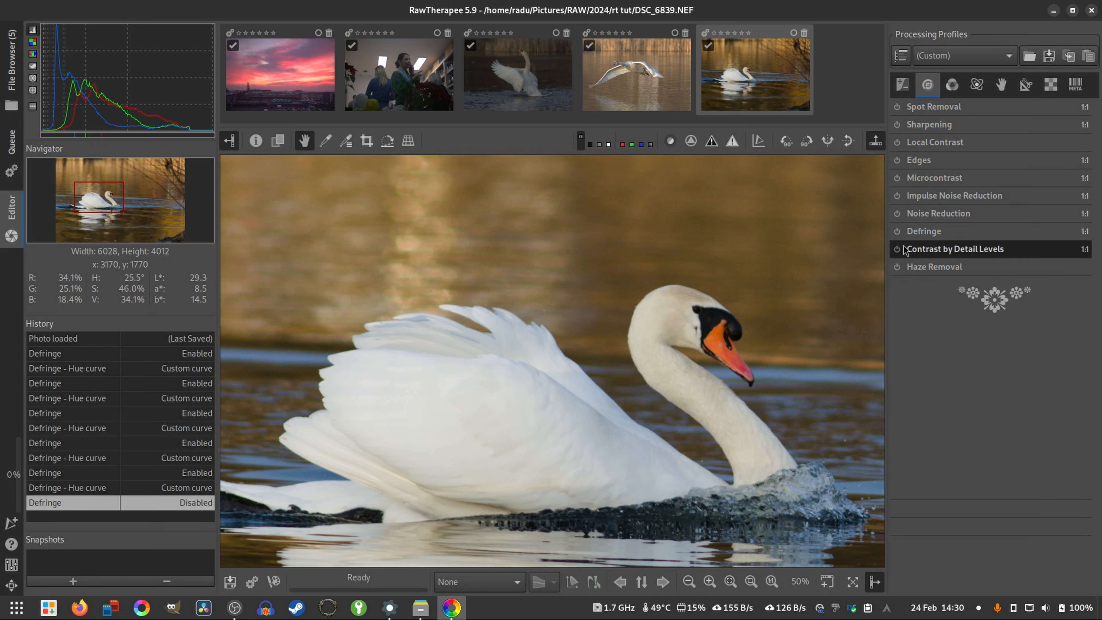
scroll(327, 376, up, 4)
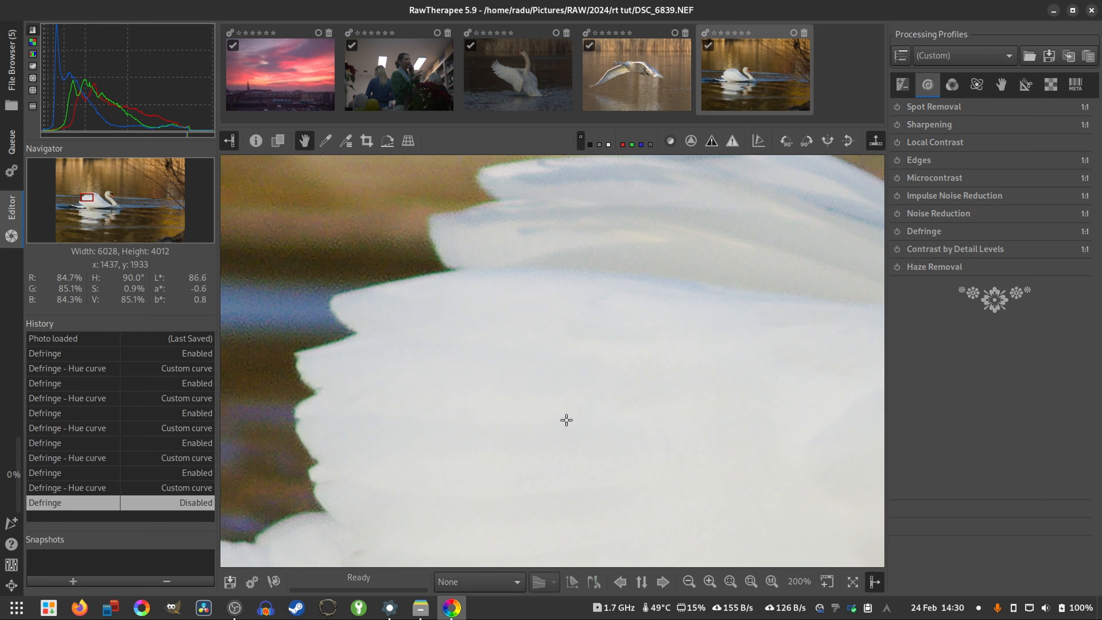
click(771, 581)
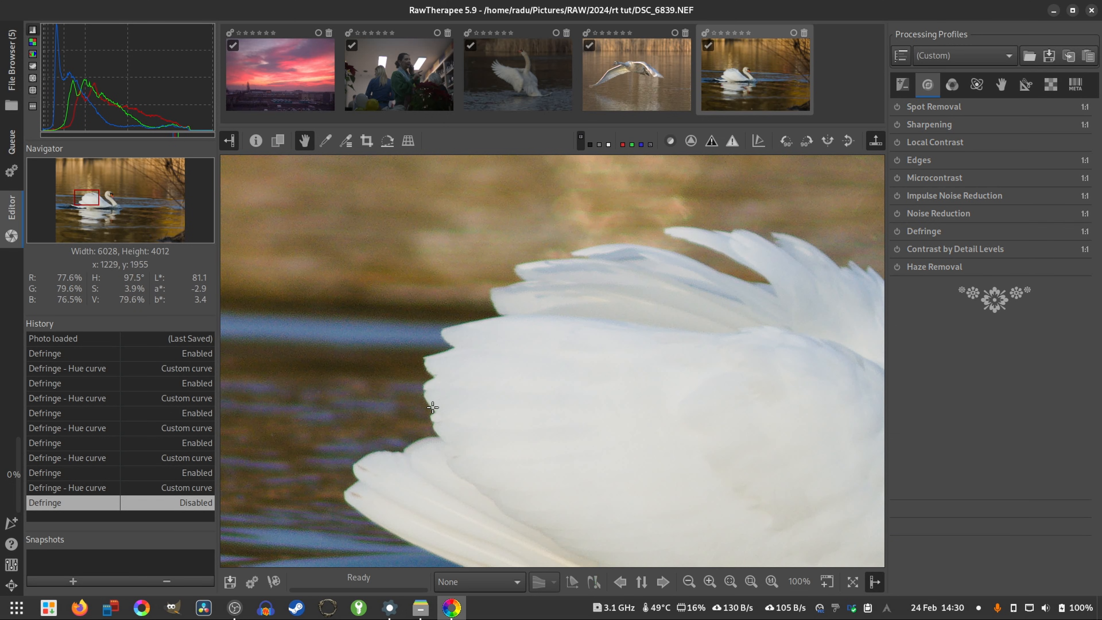
scroll(433, 408, up, 8)
drag(433, 408, 548, 349)
scroll(655, 346, down, 5)
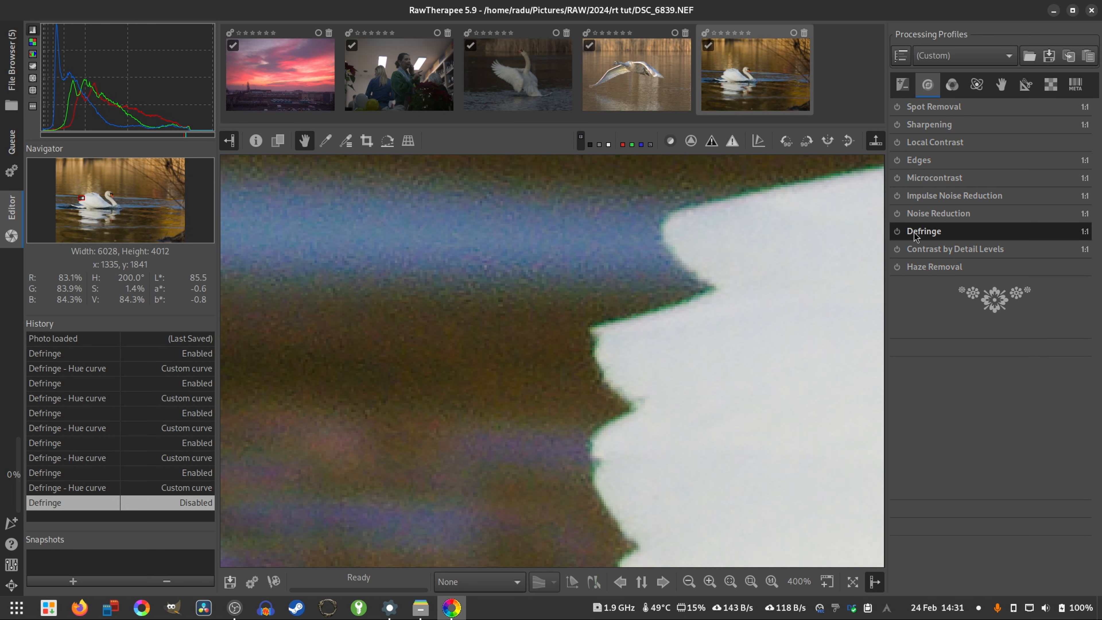
- Enable Defringe on the swan photo and change its Hue curve to Equalizer
click(899, 231)
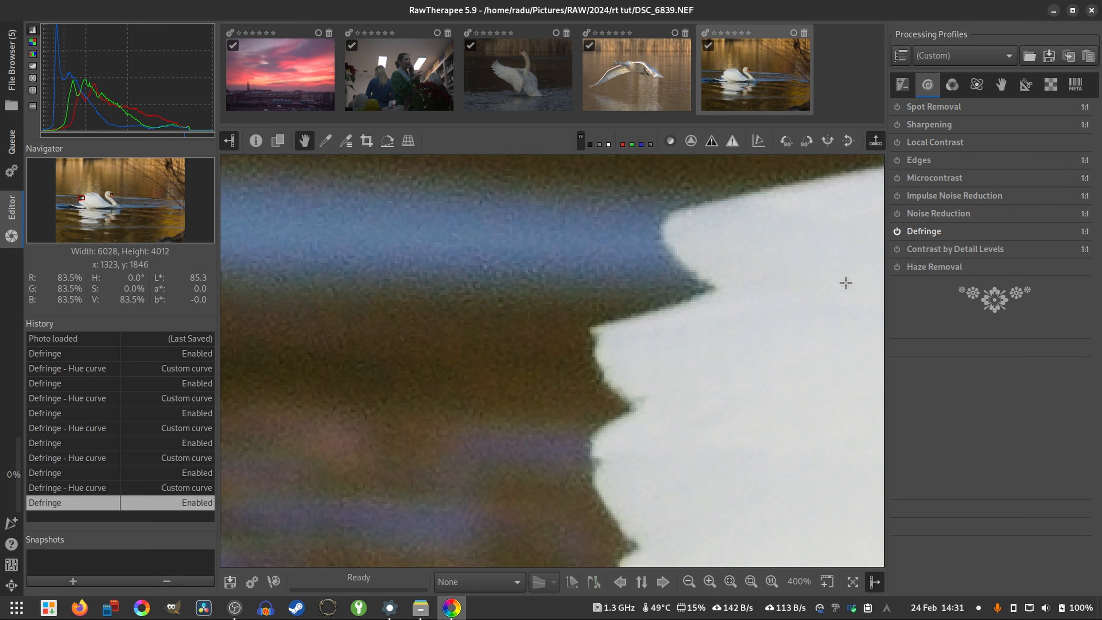
click(956, 230)
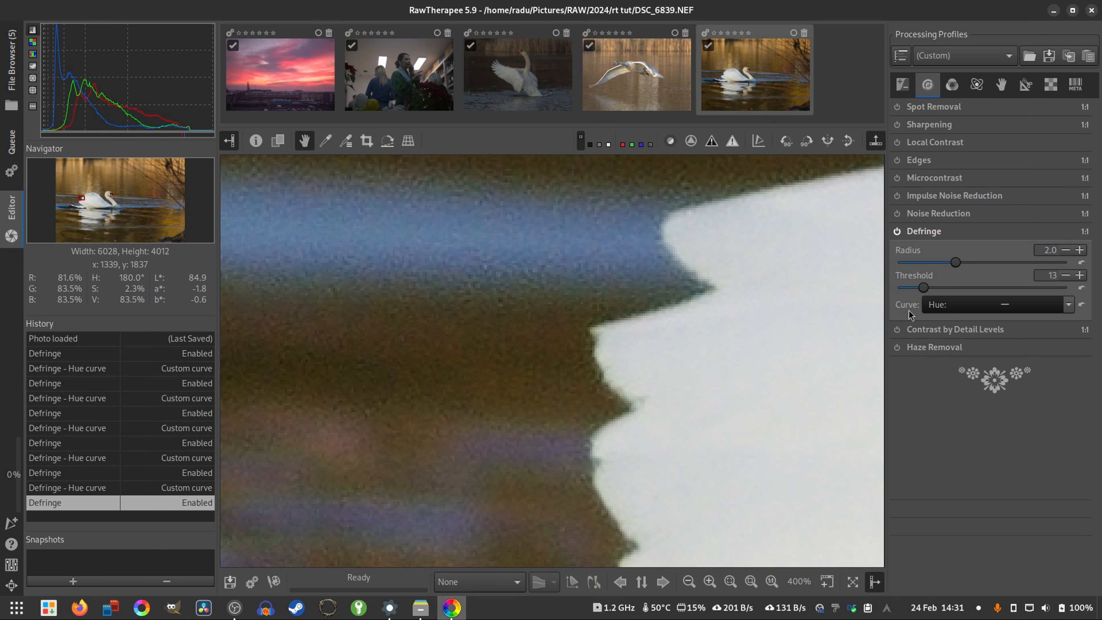
click(1067, 304)
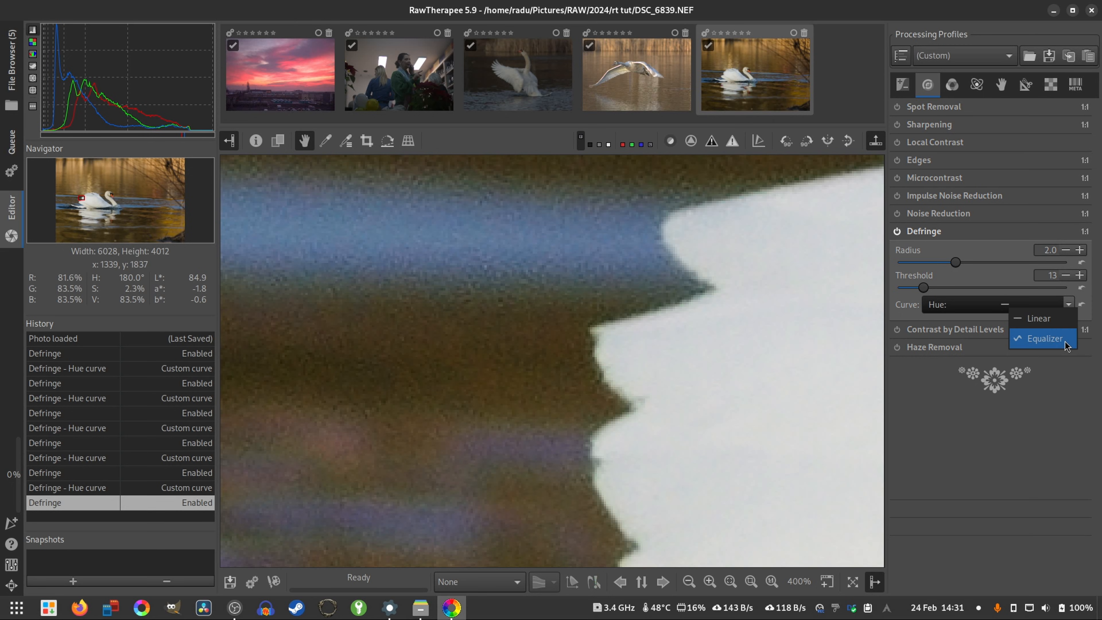
click(1044, 338)
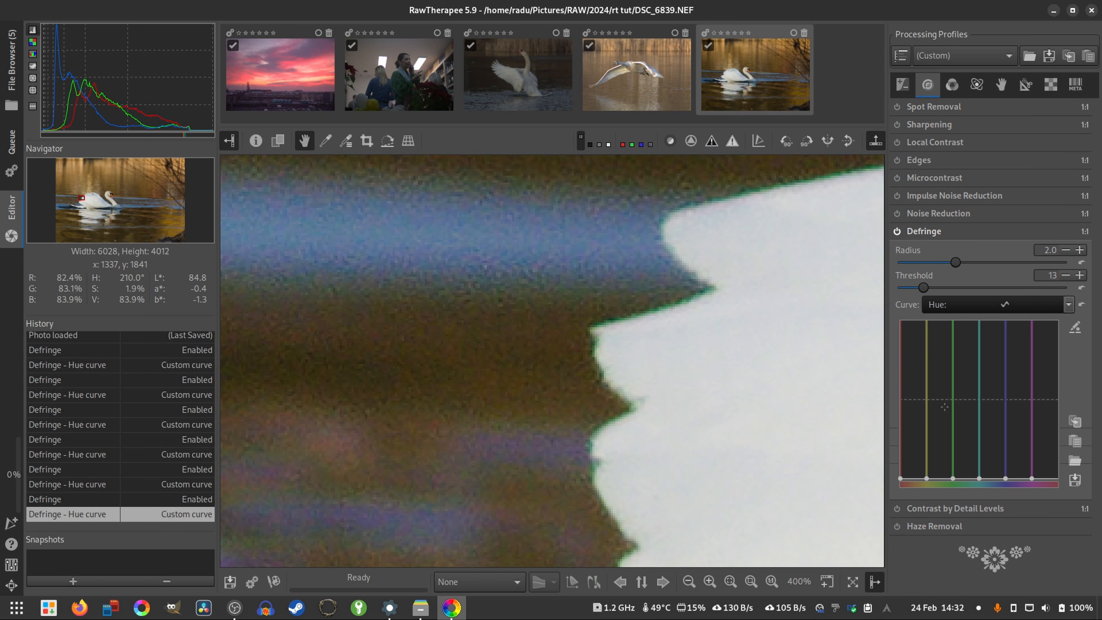
- Raise the green point of the Defringe hue curve well above the midline and compare the feather edges with Defringe off and on
drag(953, 479, 949, 368)
click(896, 231)
click(896, 232)
click(896, 232)
click(896, 232)
click(898, 233)
click(898, 232)
click(896, 232)
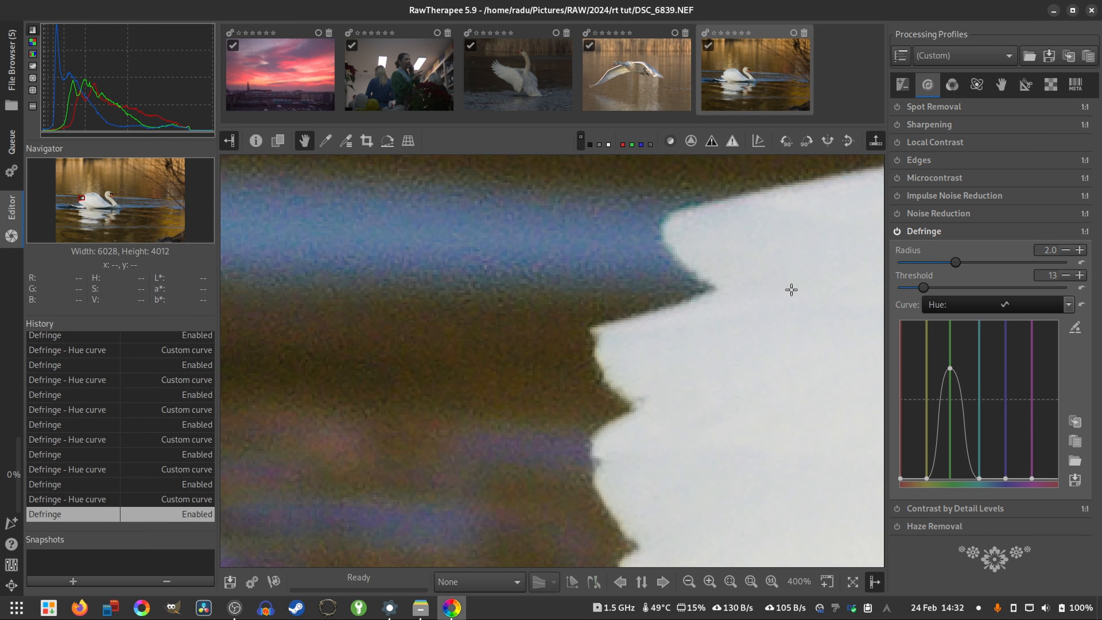
- Raise the cyan point of the Defringe hue curve to about a third of its height while checking the feather edge beside the blue water
drag(725, 241, 429, 315)
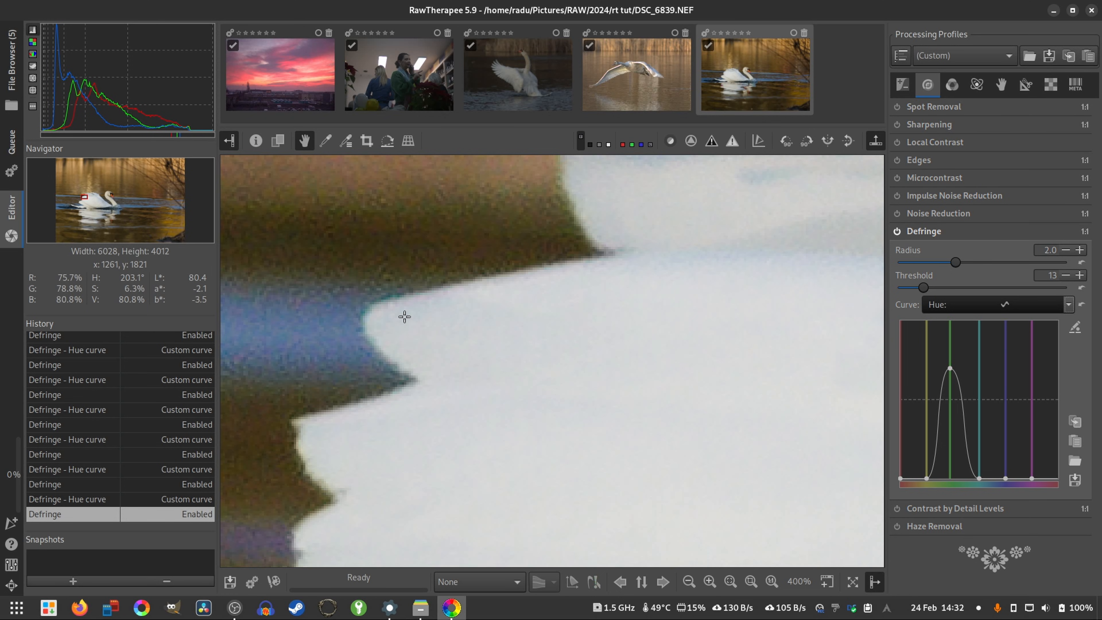
scroll(402, 314, up, 4)
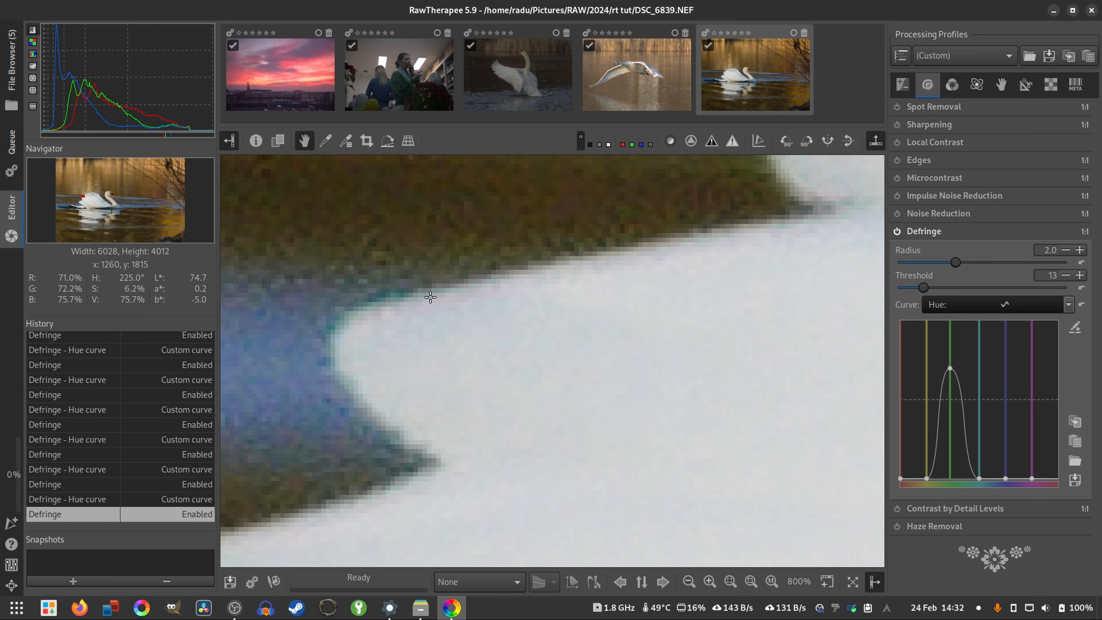
click(977, 477)
drag(977, 476, 975, 427)
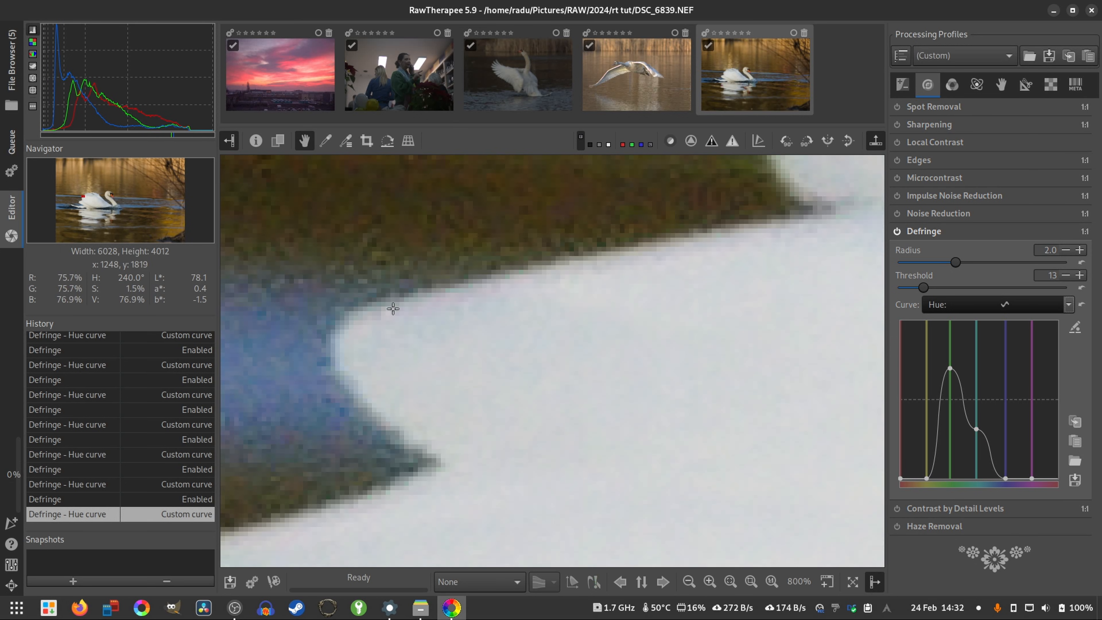
scroll(670, 304, down, 2)
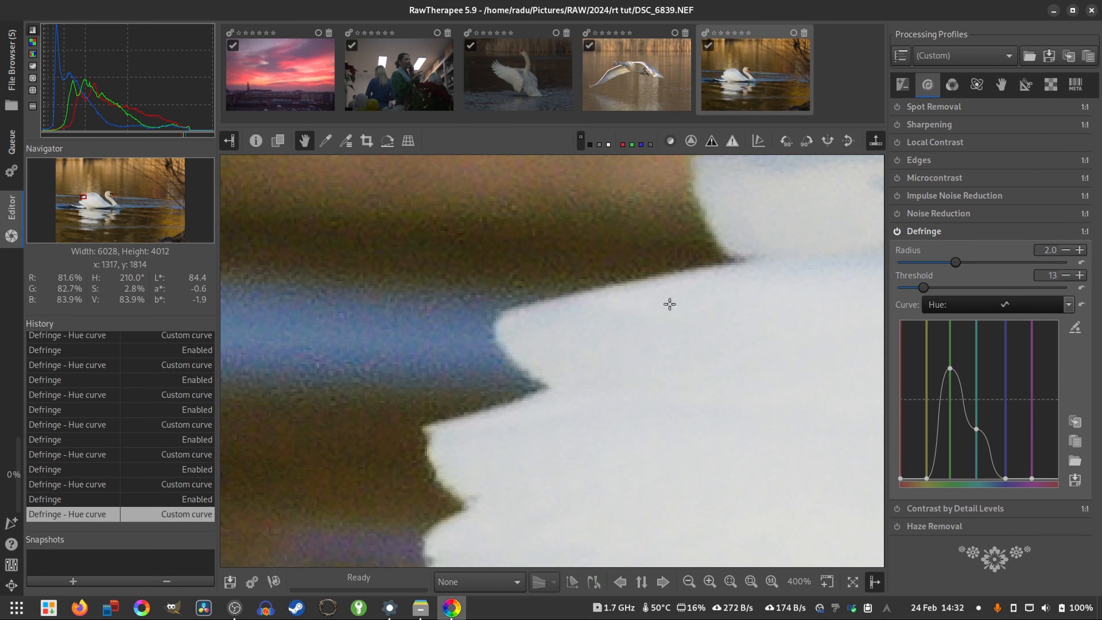
- Turn off Defringe to compare the feather edges and return to the whole swan photo
click(897, 231)
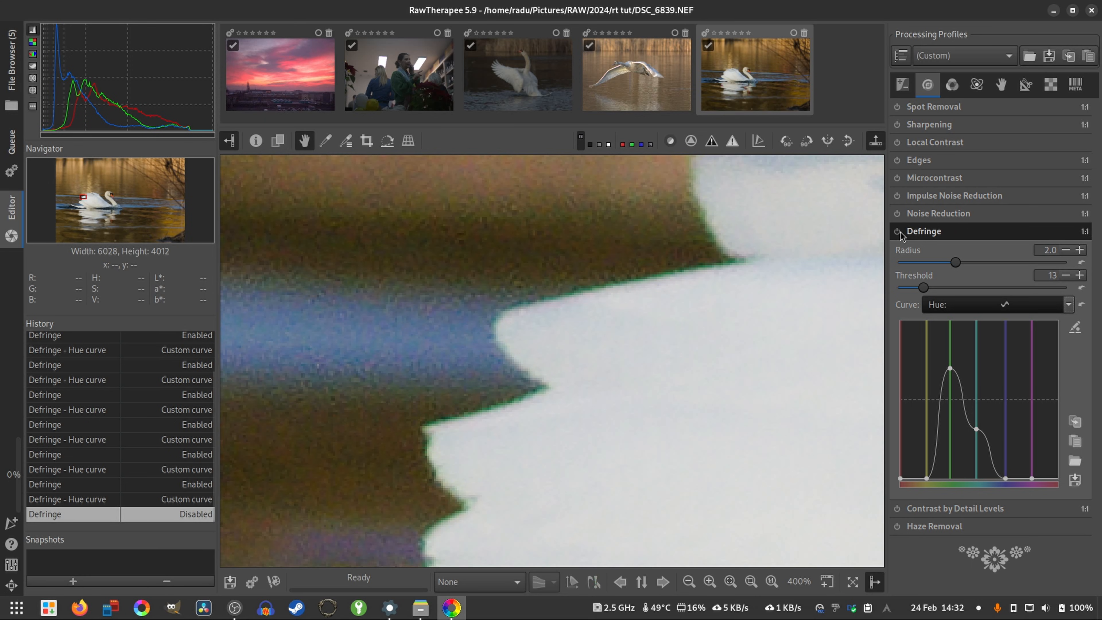
click(897, 231)
key(f)
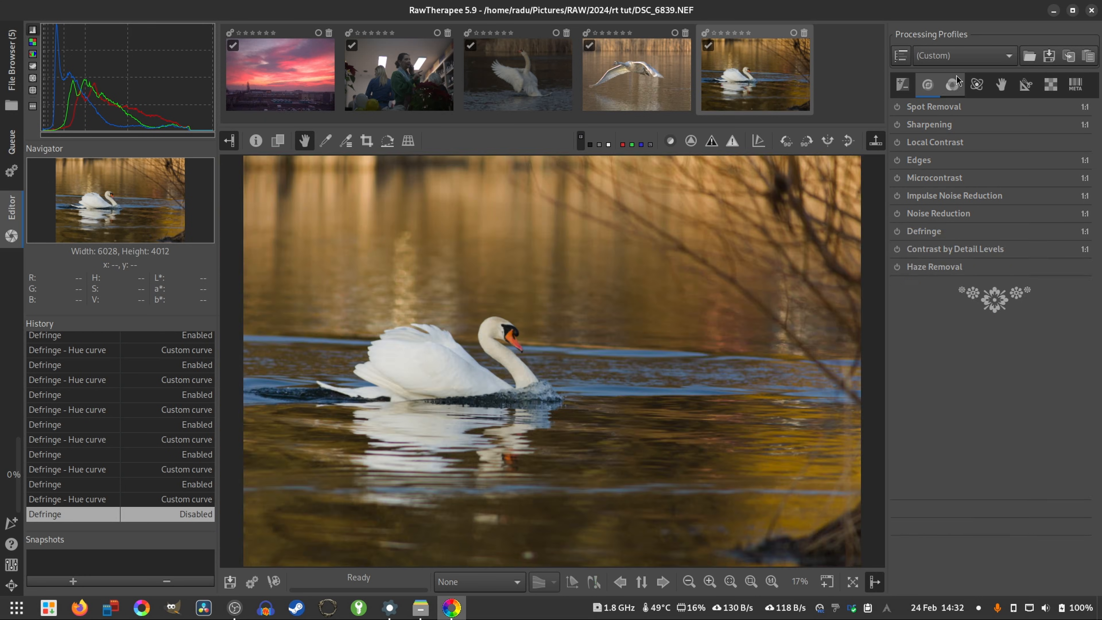
- Try a White Balance Temperature of 19735 on the swan photo and bring it to 4750
click(952, 83)
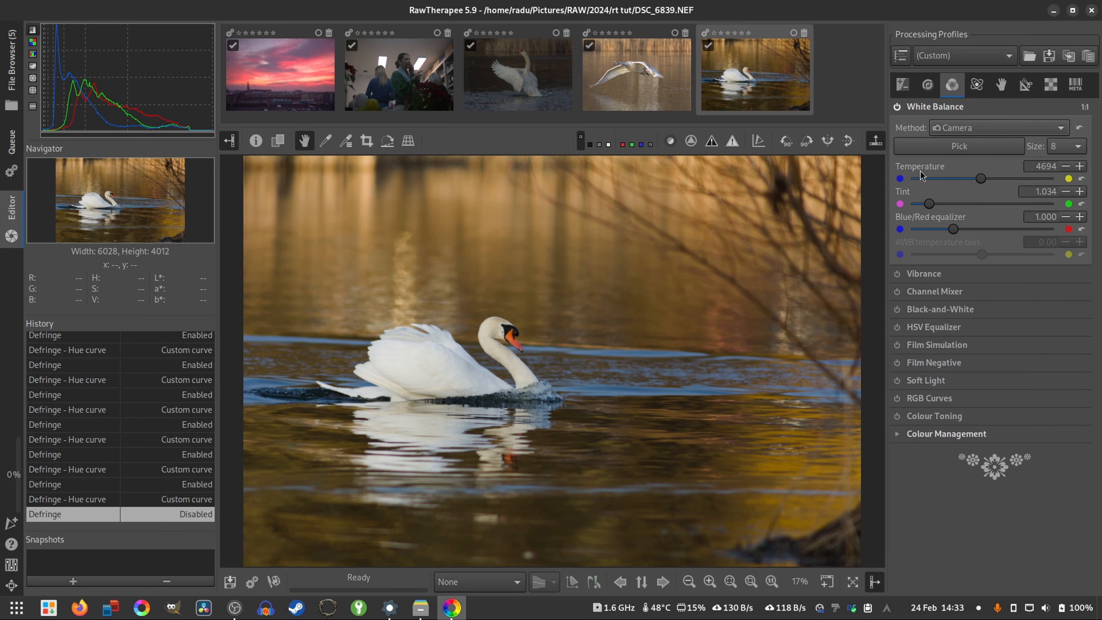
drag(981, 179, 1028, 185)
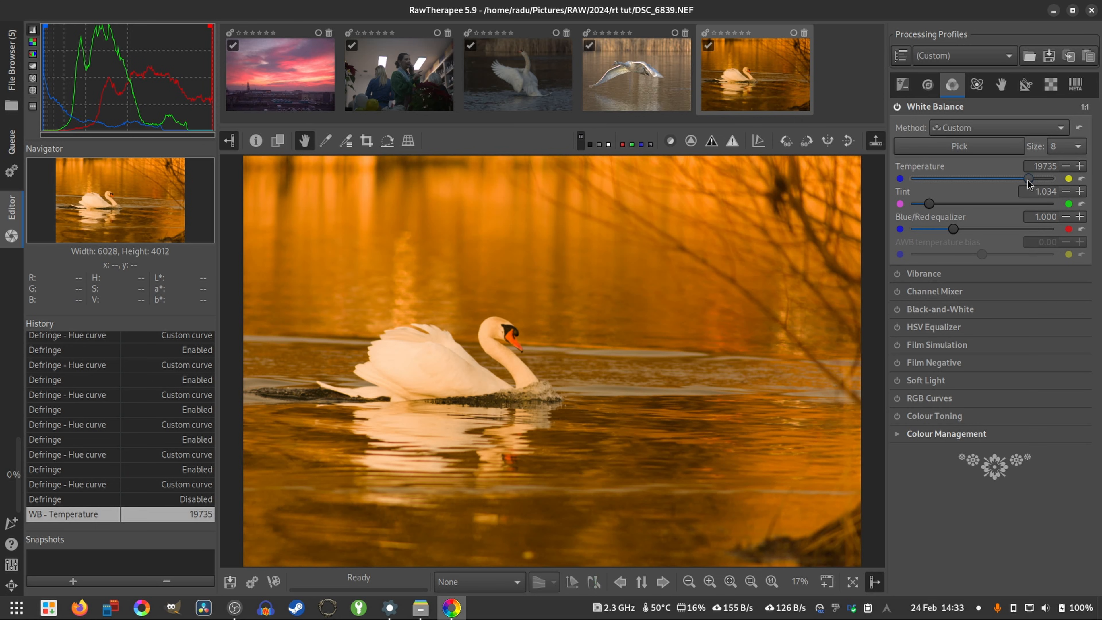
drag(1027, 180, 1052, 178)
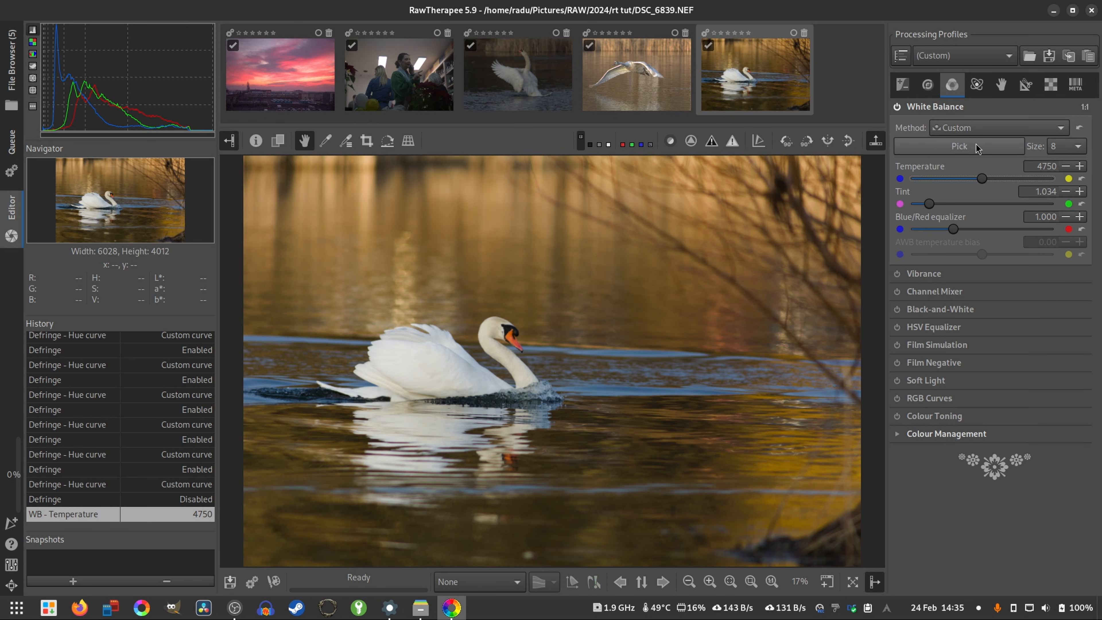
- Set the swan photo's White Balance method to Camera
click(979, 128)
scroll(991, 38, up, 3)
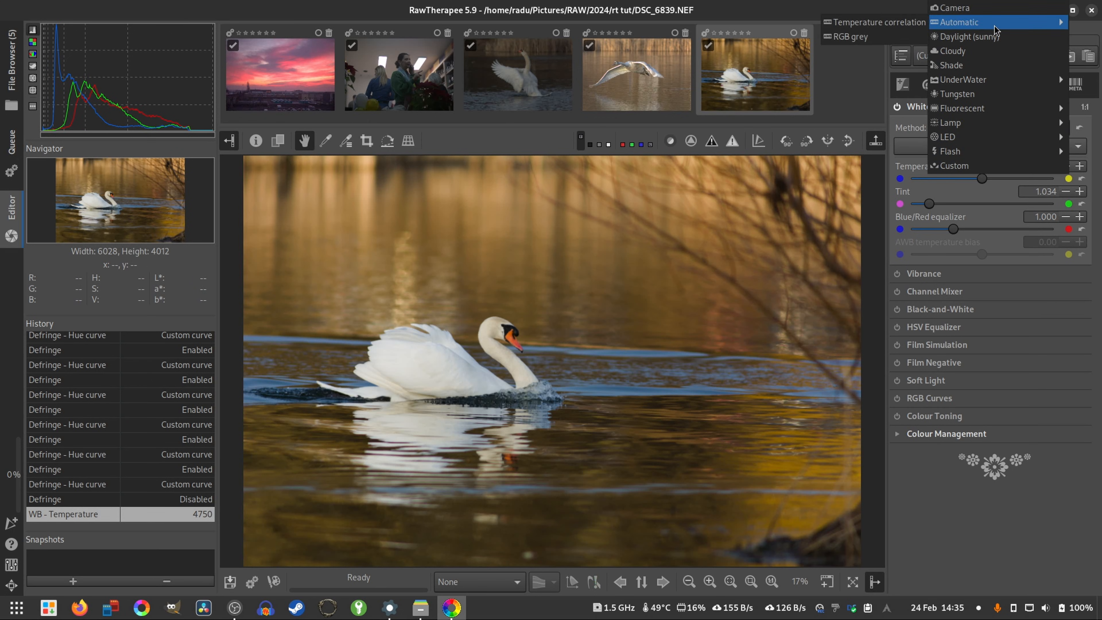
click(997, 11)
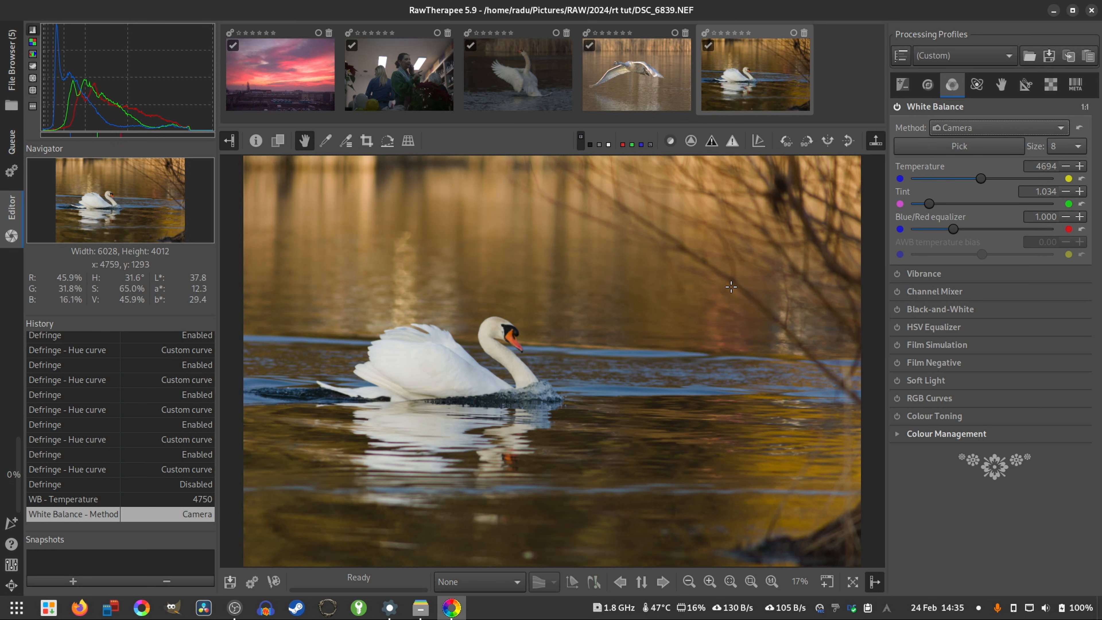
- Try the Daylight (sunny) White Balance method on the swan photo
click(987, 130)
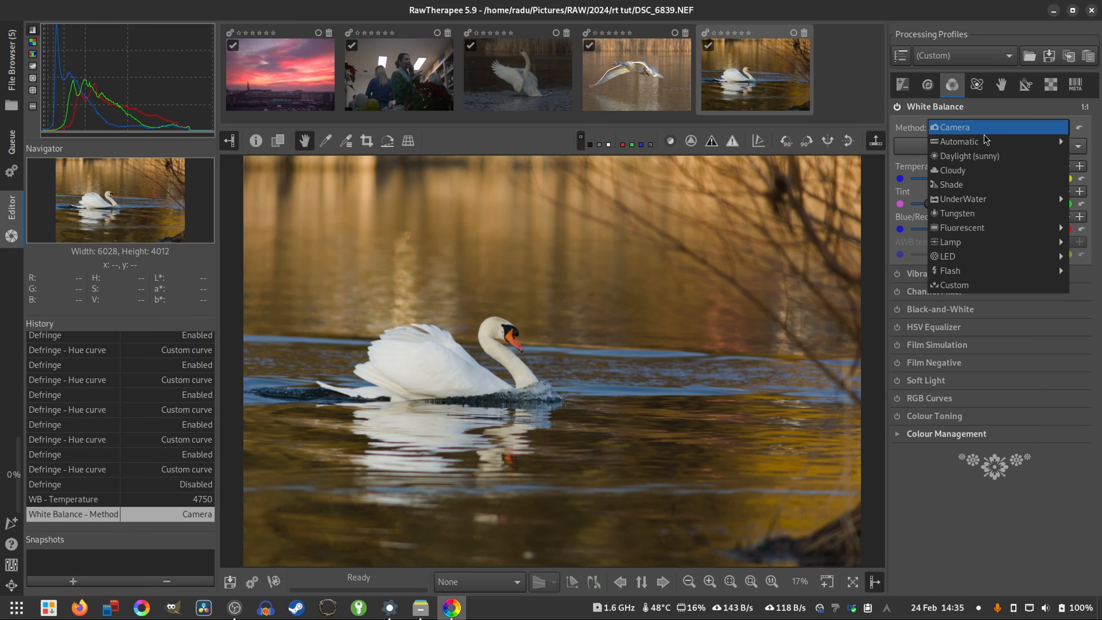
mouse_move(977, 144)
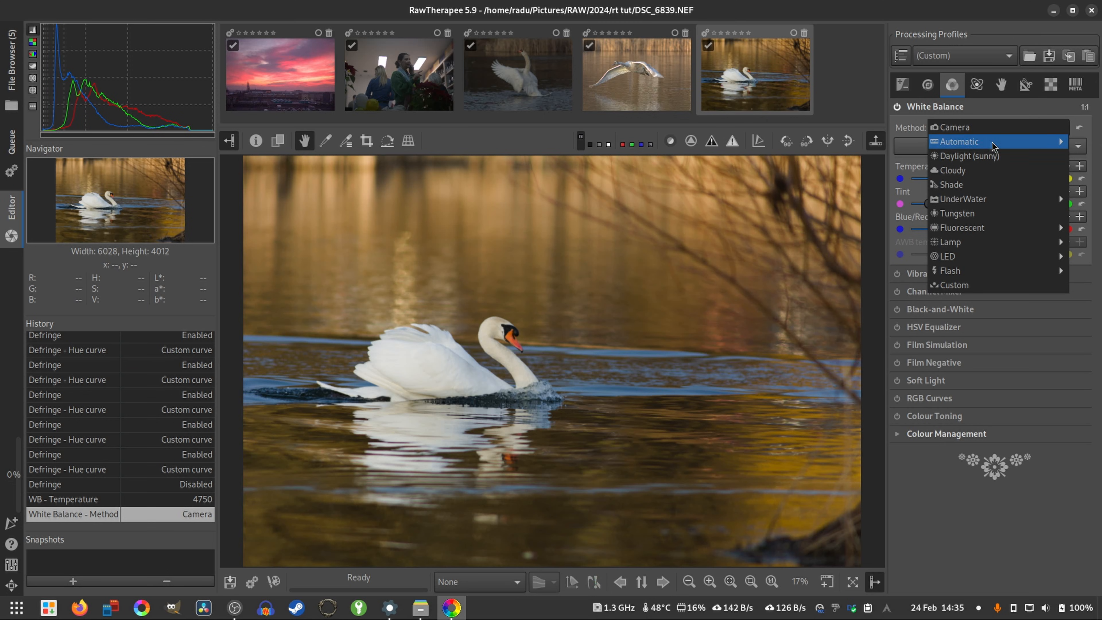
click(991, 164)
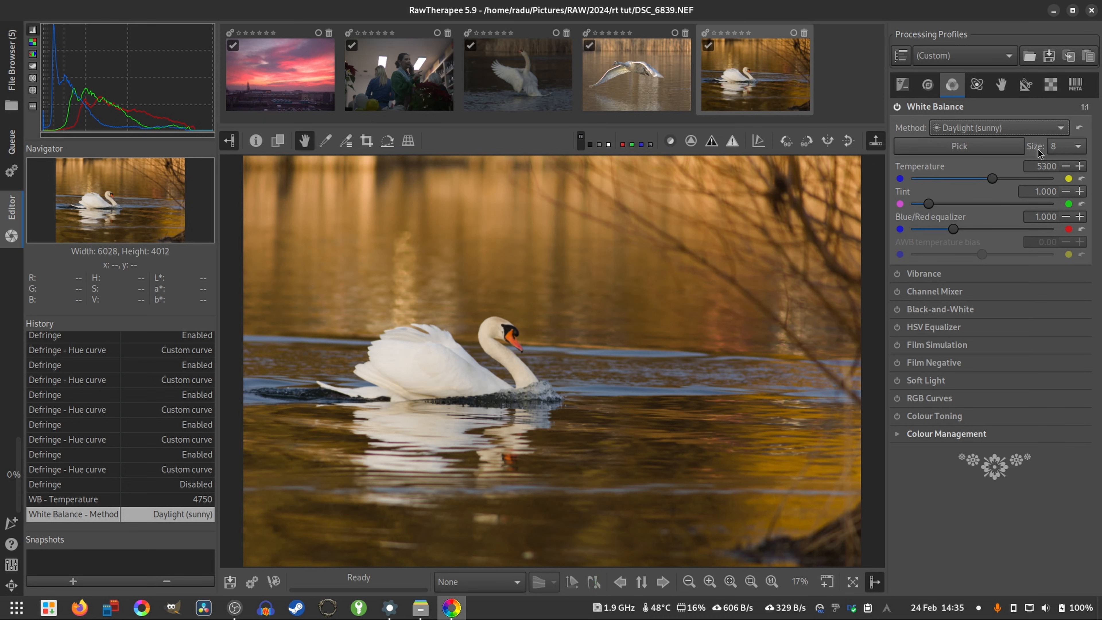
- Set the swan photo's White Balance method to the automatic Temperature correlation
click(977, 128)
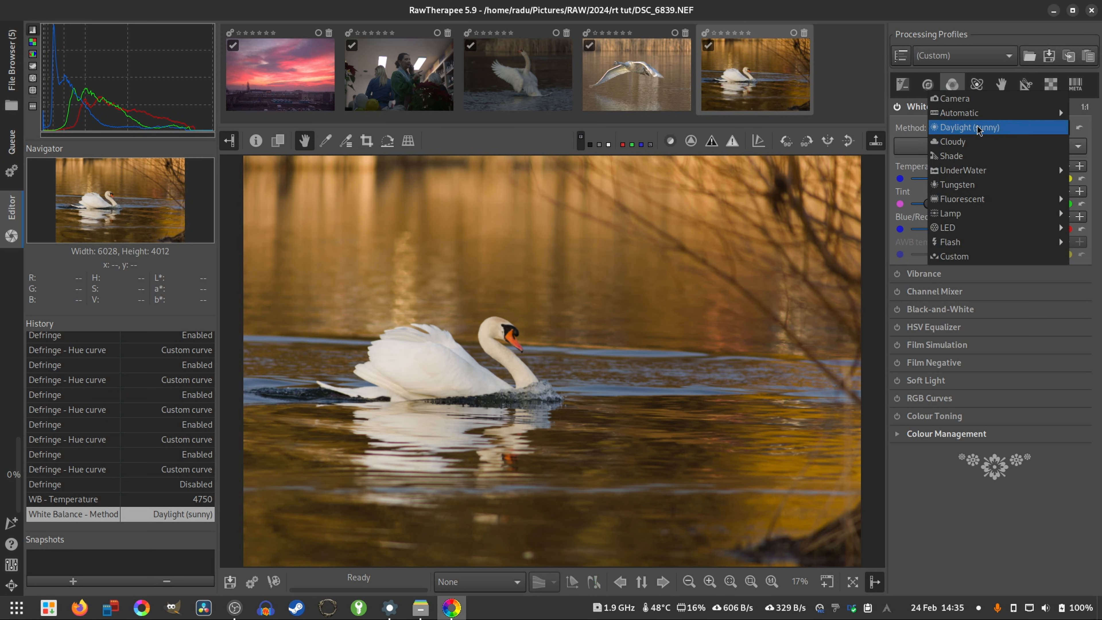
mouse_move(976, 115)
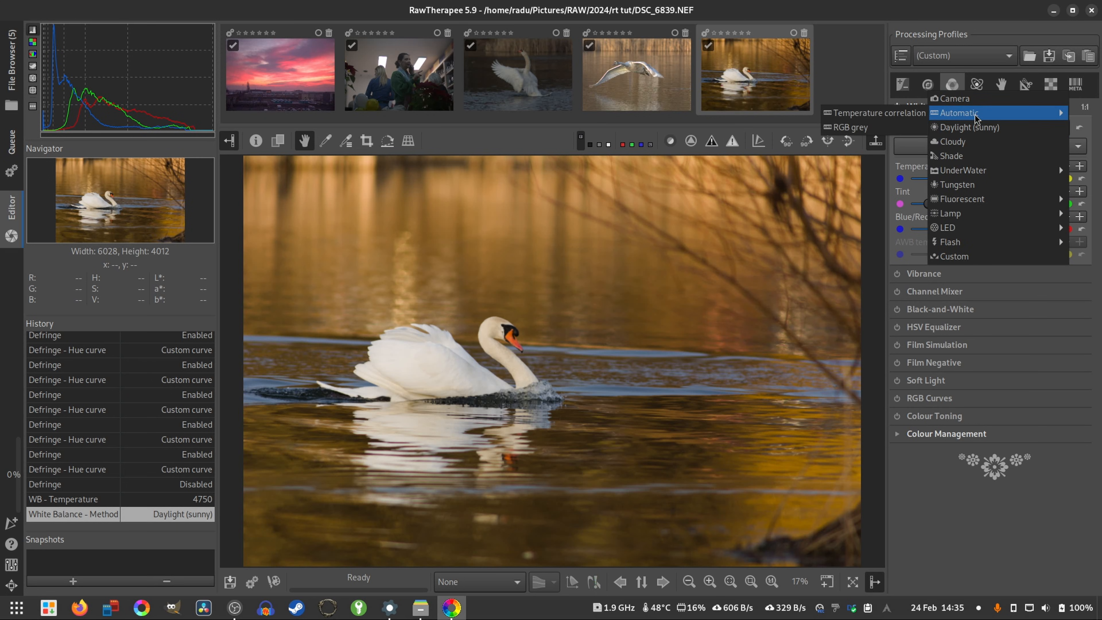
click(880, 114)
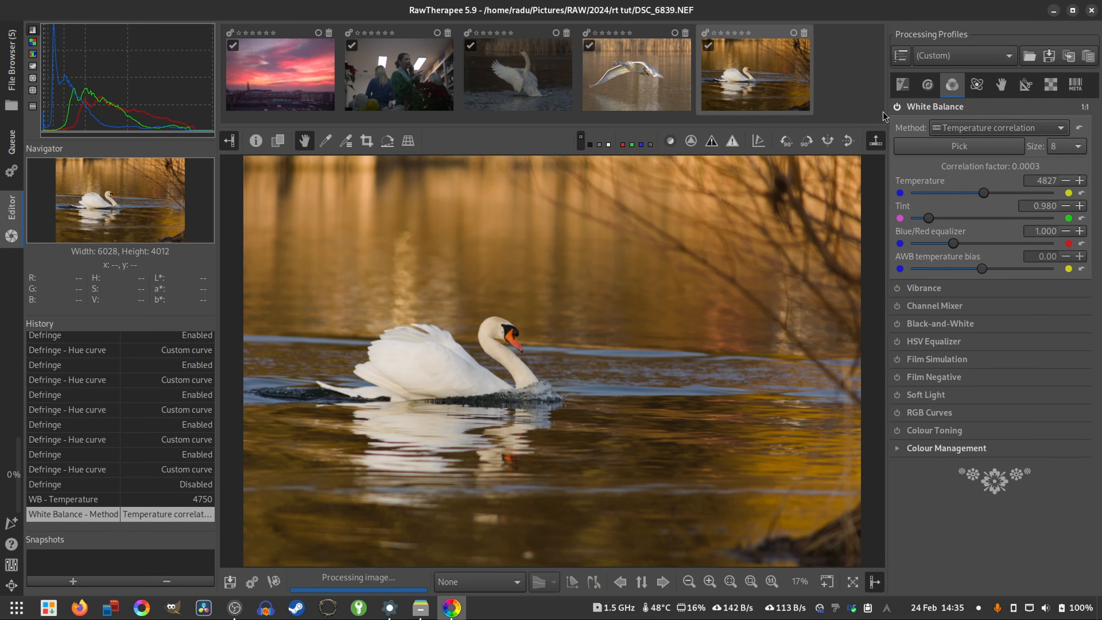
- Try the automatic RGB grey White Balance method on the swan photo and return to Temperature correlation
click(997, 130)
mouse_move(997, 130)
click(876, 143)
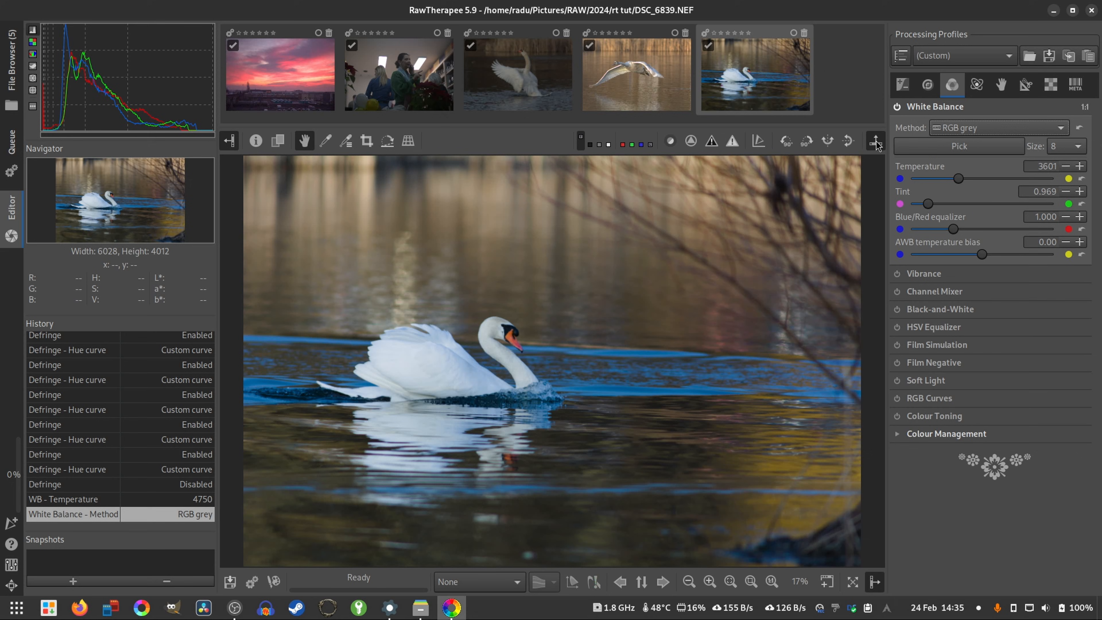
click(933, 130)
mouse_move(954, 130)
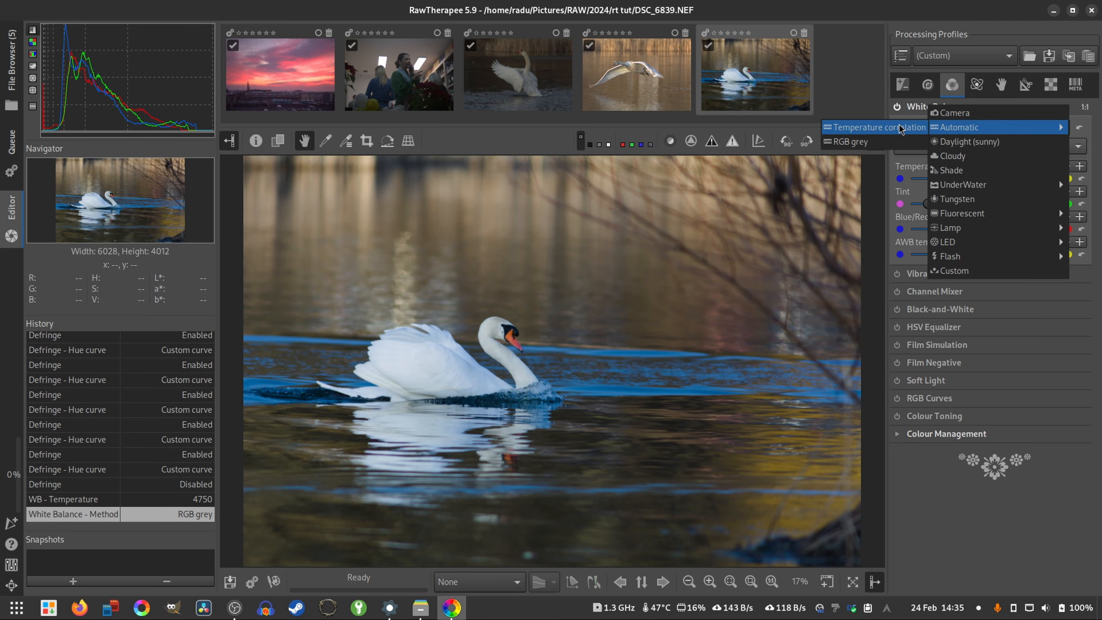
click(891, 130)
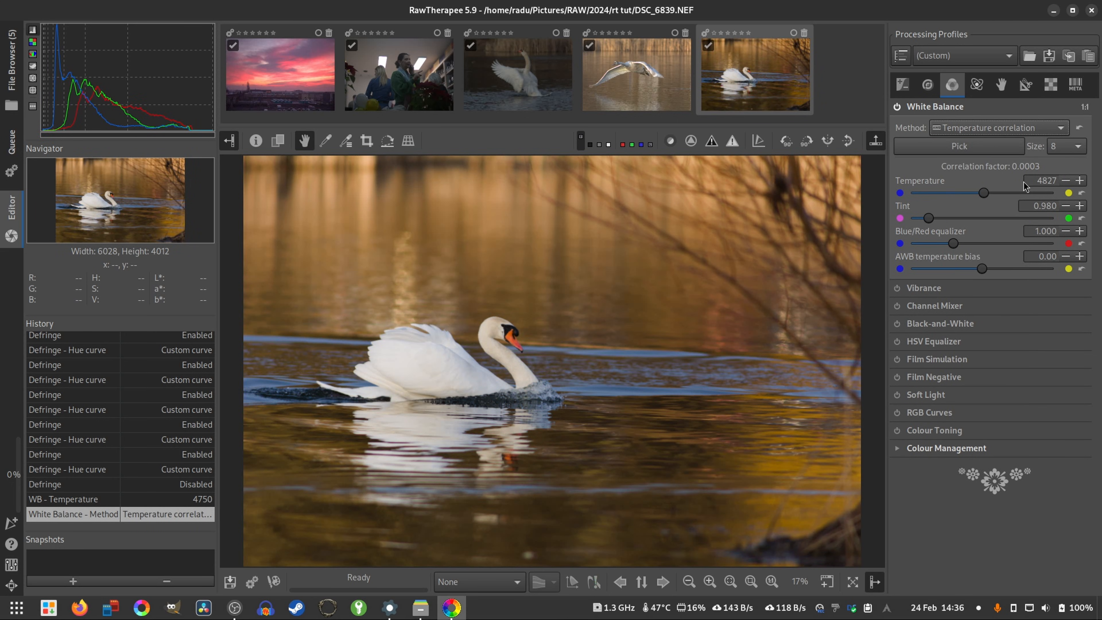
- Sample the White Balance from the white feathers on the swan's back and fit the whole photo in view
click(966, 147)
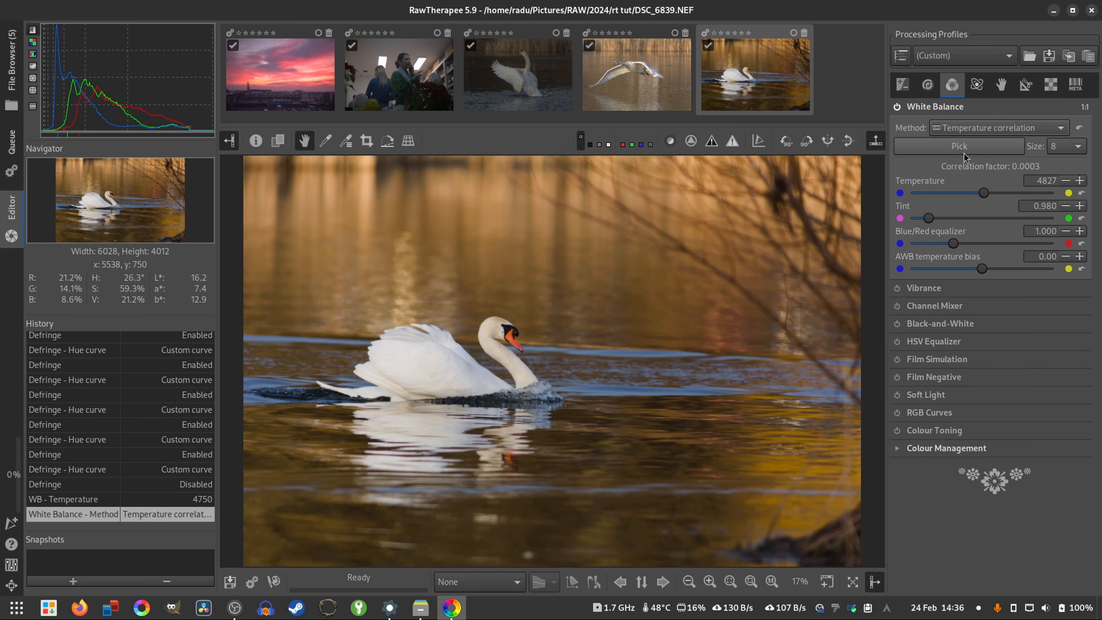
scroll(467, 380, up, 3)
scroll(467, 366, up, 4)
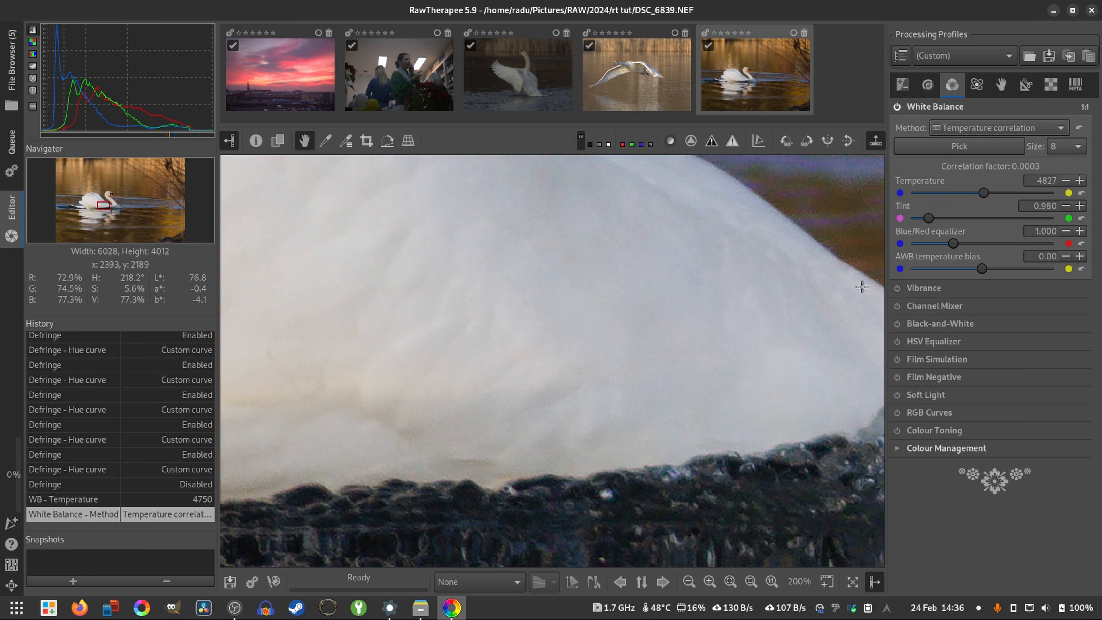
scroll(861, 286, down, 1)
drag(739, 251, 662, 302)
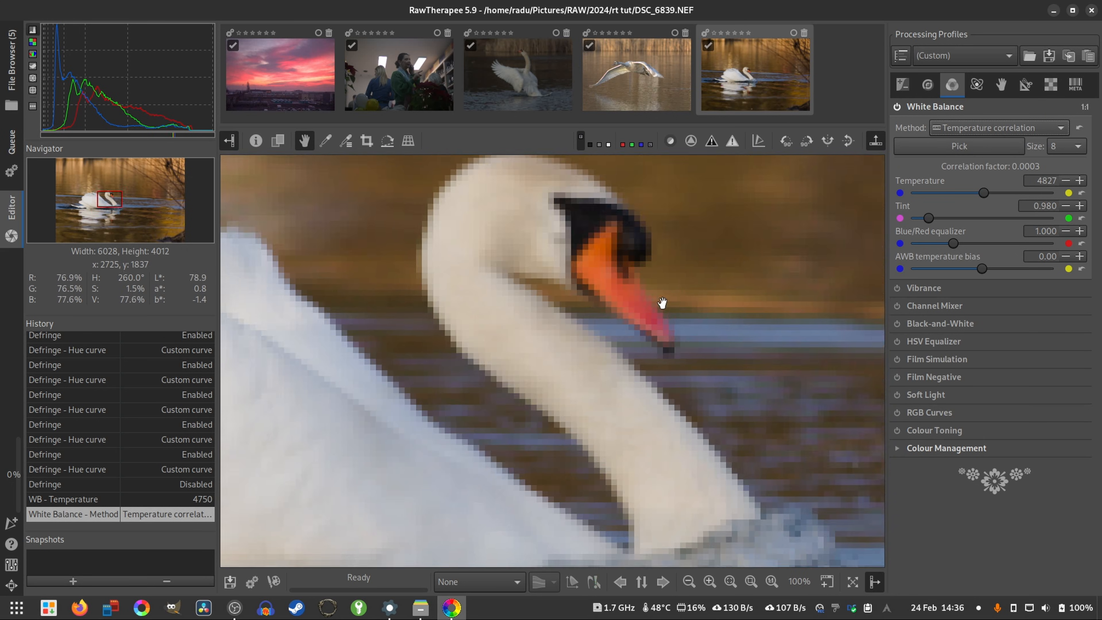
drag(534, 405, 750, 363)
click(976, 149)
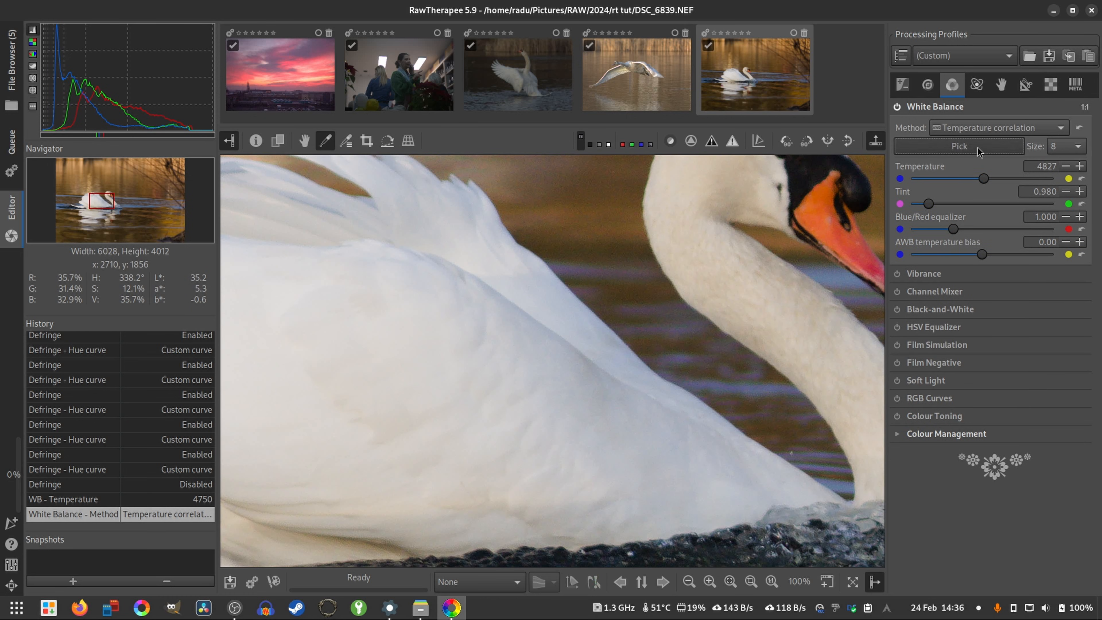
click(597, 409)
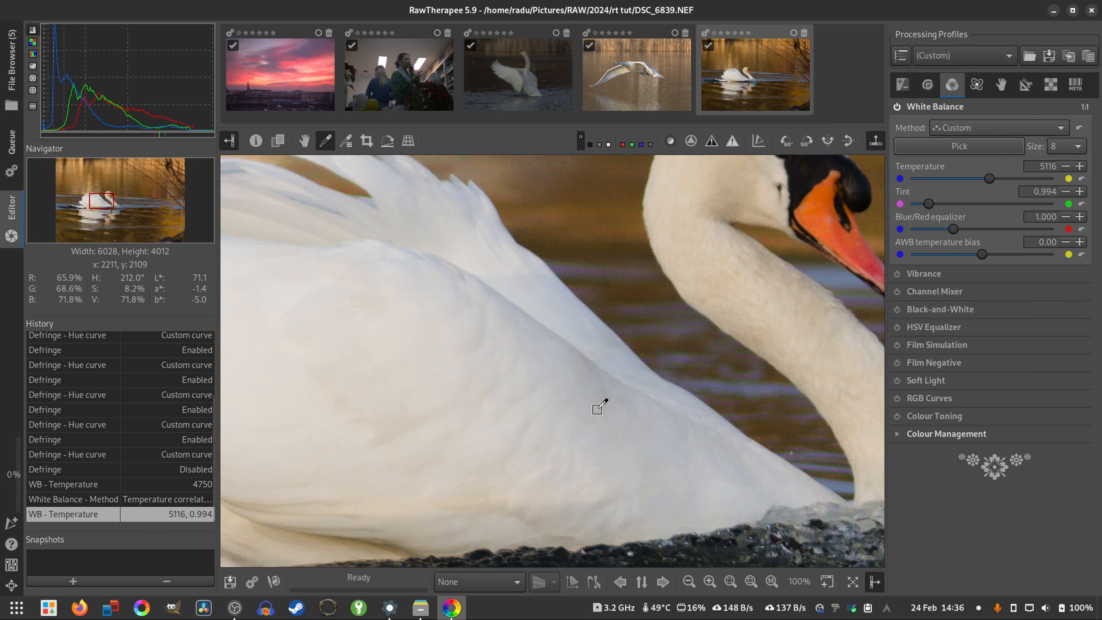
key(f)
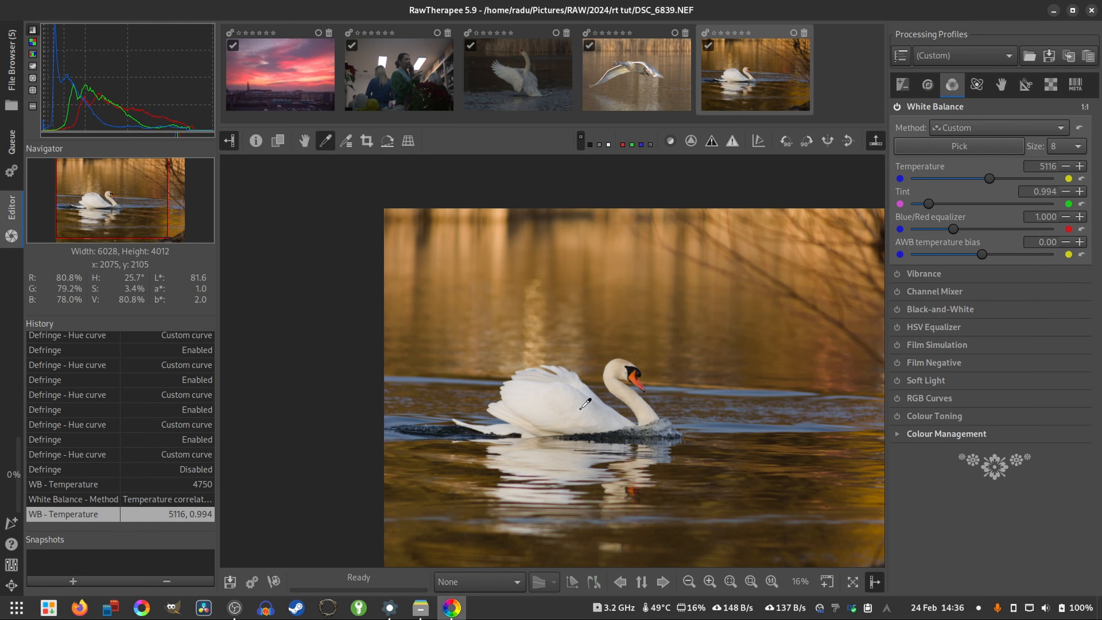
key(h)
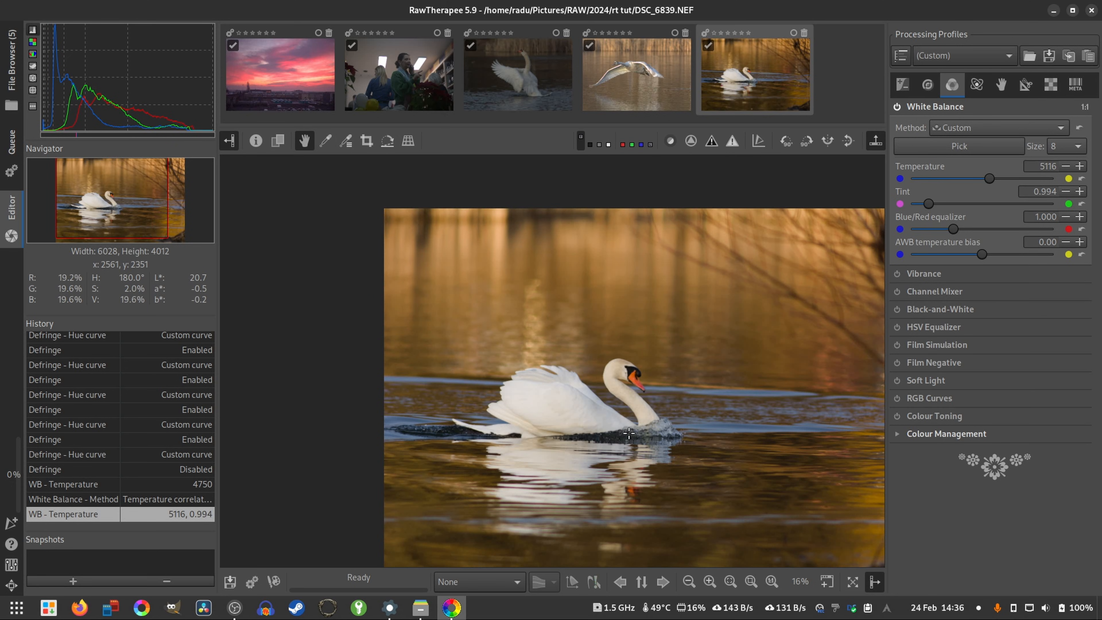
key(f)
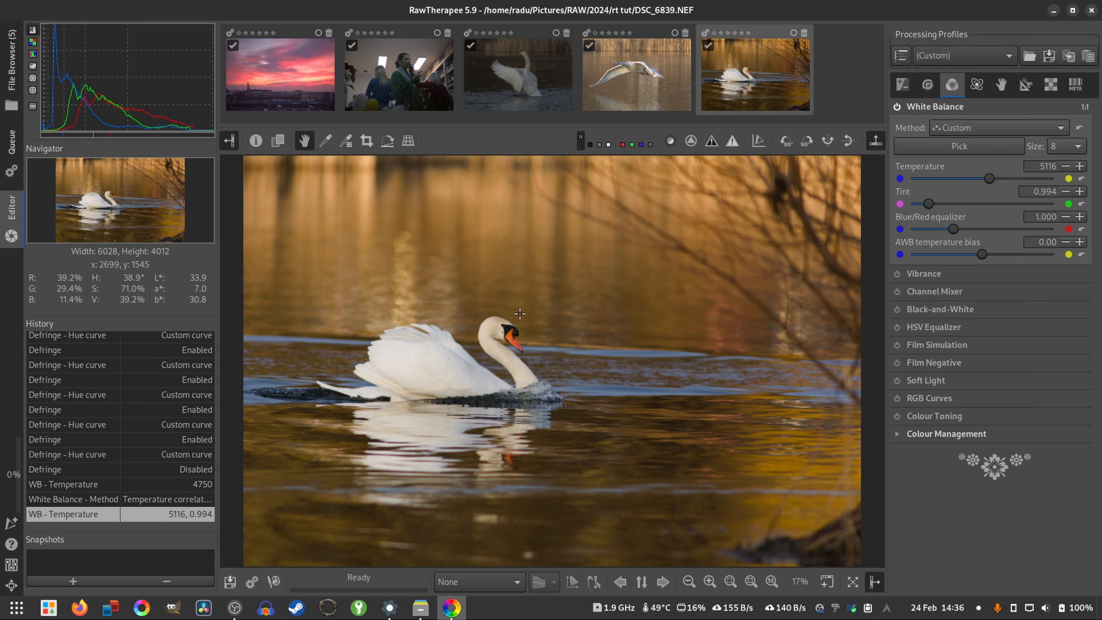
- Sample the White Balance again from the swan's white feathers and set the Temperature to 4906
key(w)
scroll(460, 381, up, 3)
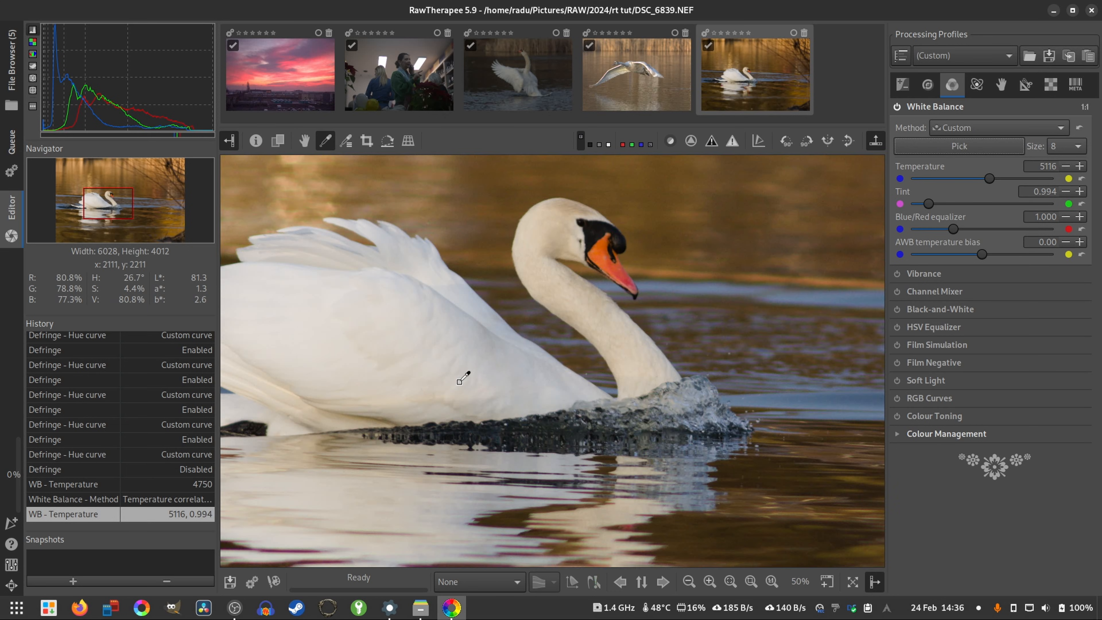
scroll(468, 310, up, 2)
scroll(618, 378, down, 1)
click(622, 456)
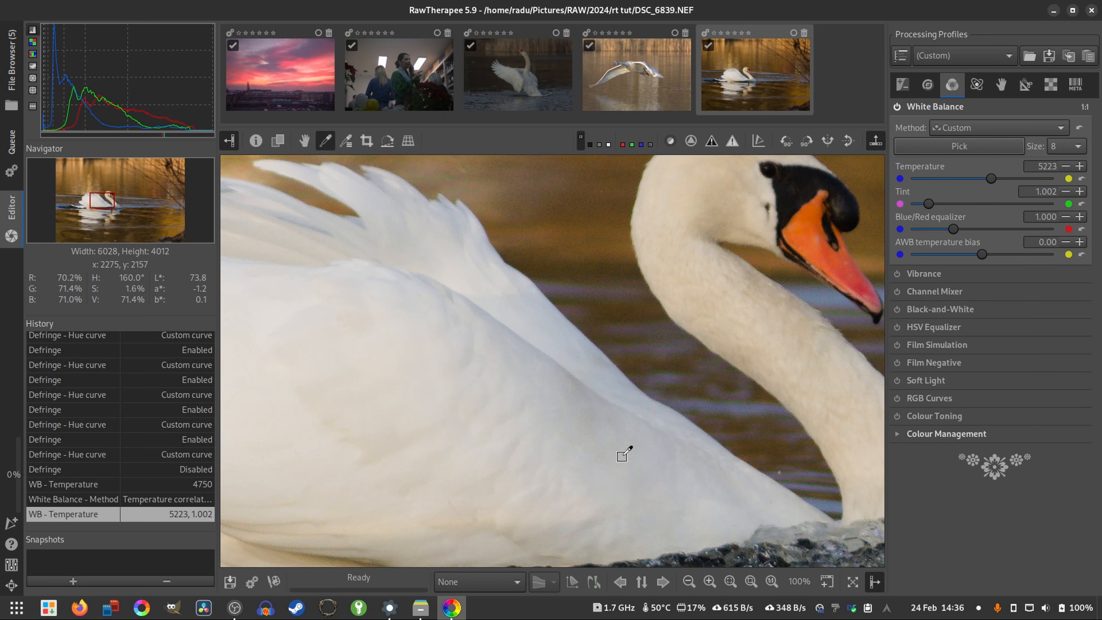
key(f)
right_click(460, 375)
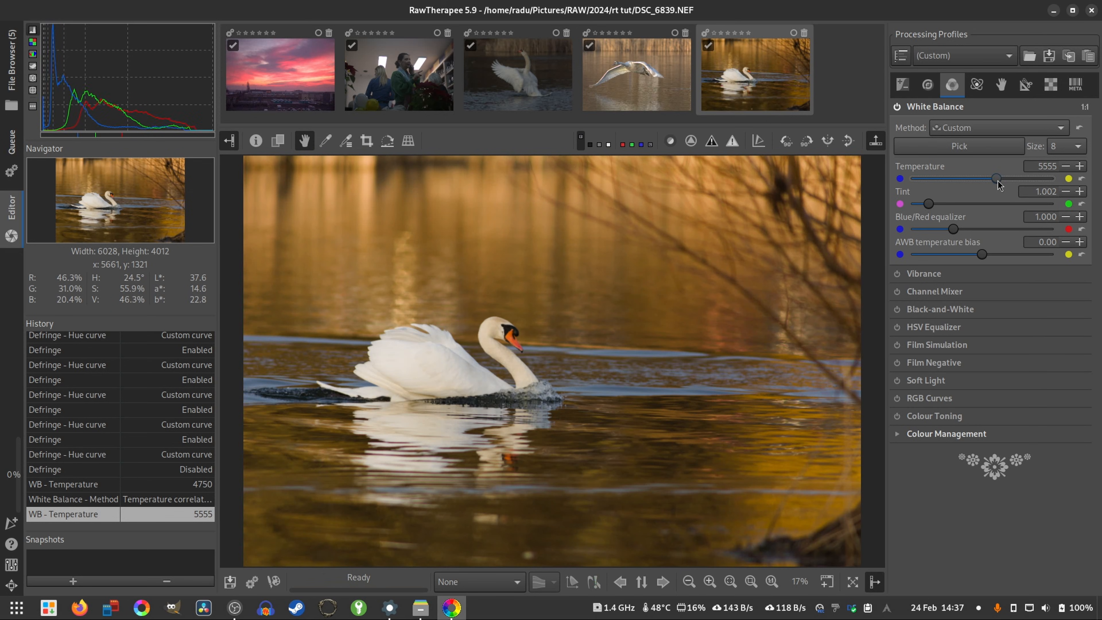
mouse_move(996, 184)
mouse_down()
mouse_move(978, 183)
mouse_move(987, 182)
mouse_up()
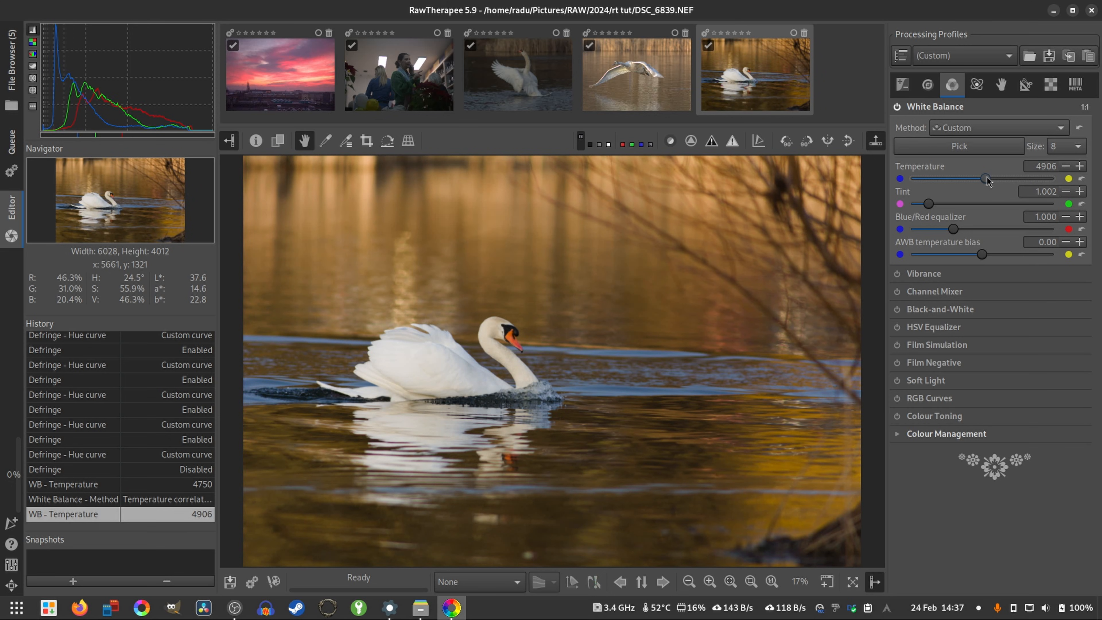
- Expand the Vibrance settings in place of White Balance and look through the Exposure and Detail tools
click(955, 107)
click(921, 125)
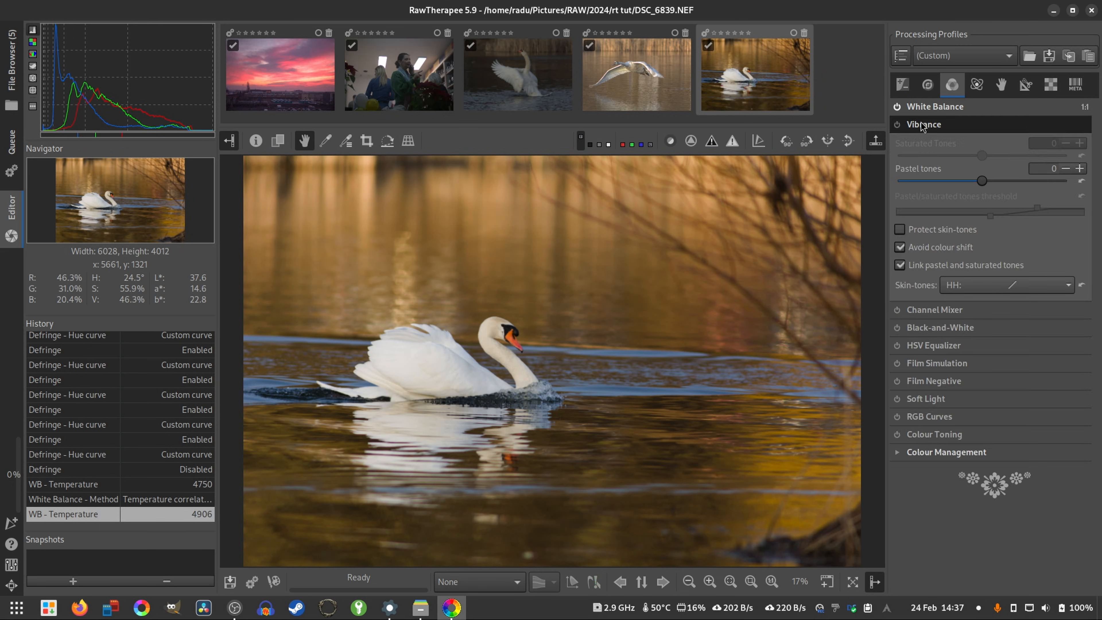
click(905, 88)
click(930, 85)
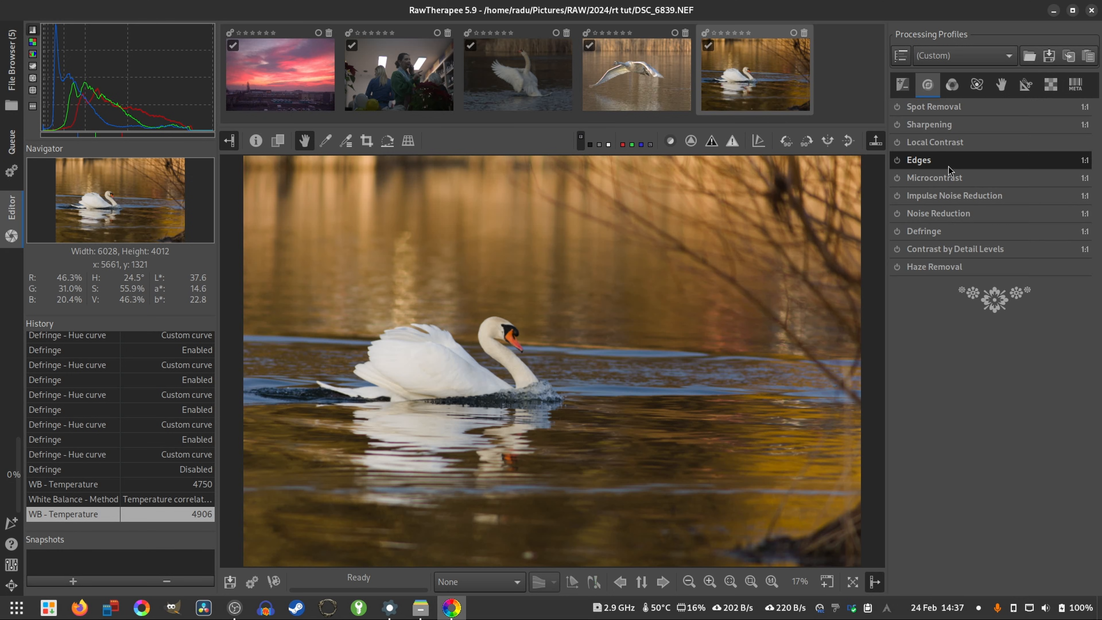
click(952, 84)
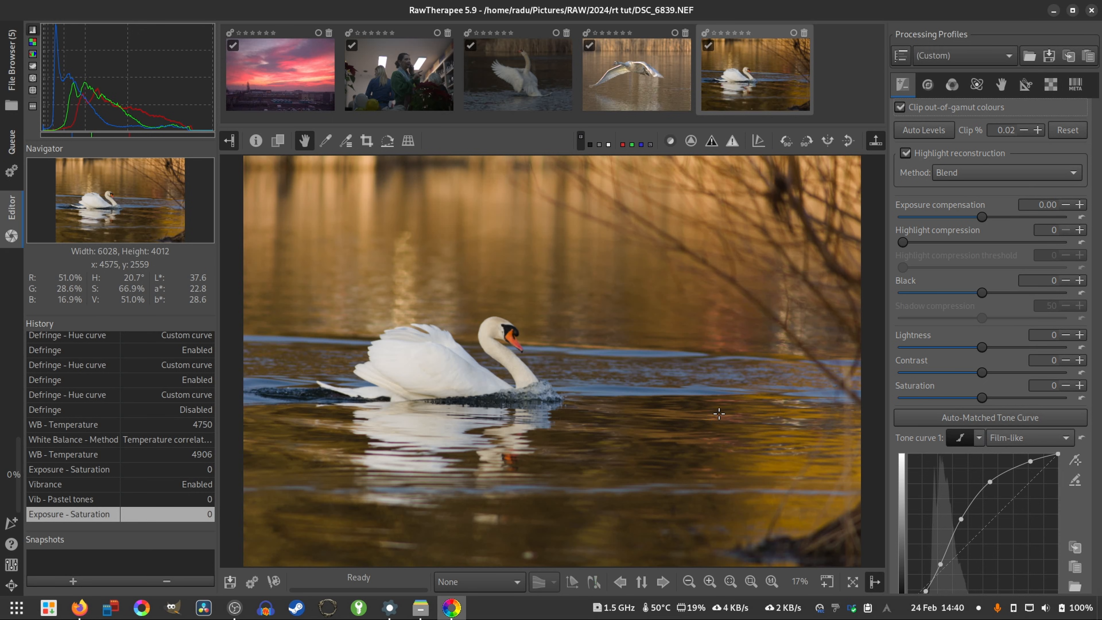
- Try an Exposure Saturation of 31 on the swan photo and reset it to 0
drag(993, 403, 1017, 408)
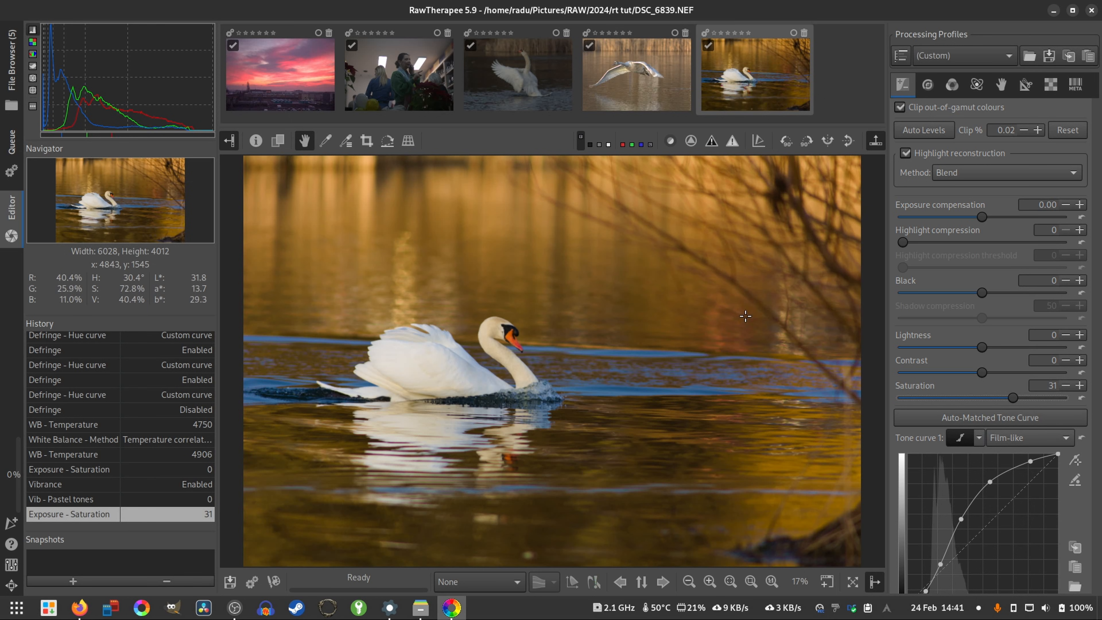
drag(983, 405, 1023, 401)
click(1080, 399)
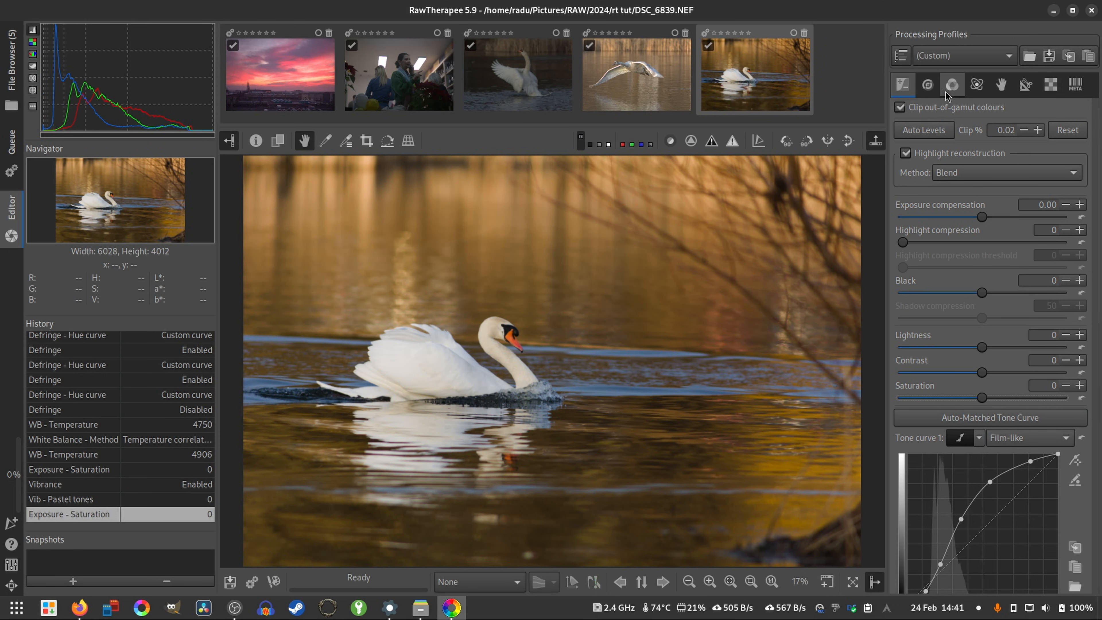
- Try Vibrance Pastel tones of -4 and 24 on the swan photo and reset them to 0
click(952, 84)
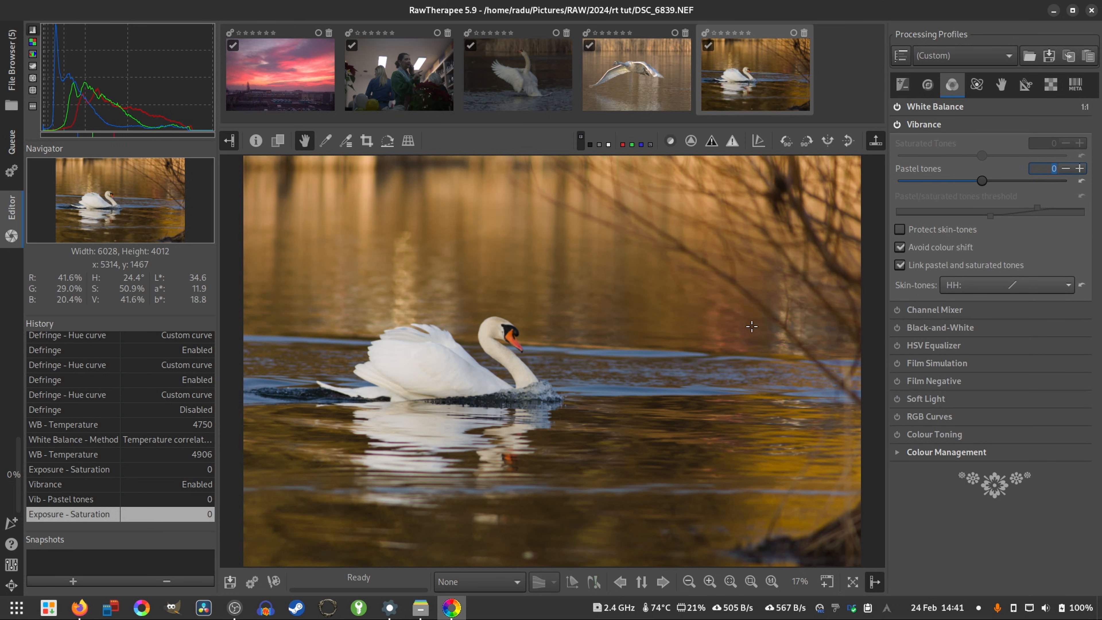
drag(984, 186, 960, 200)
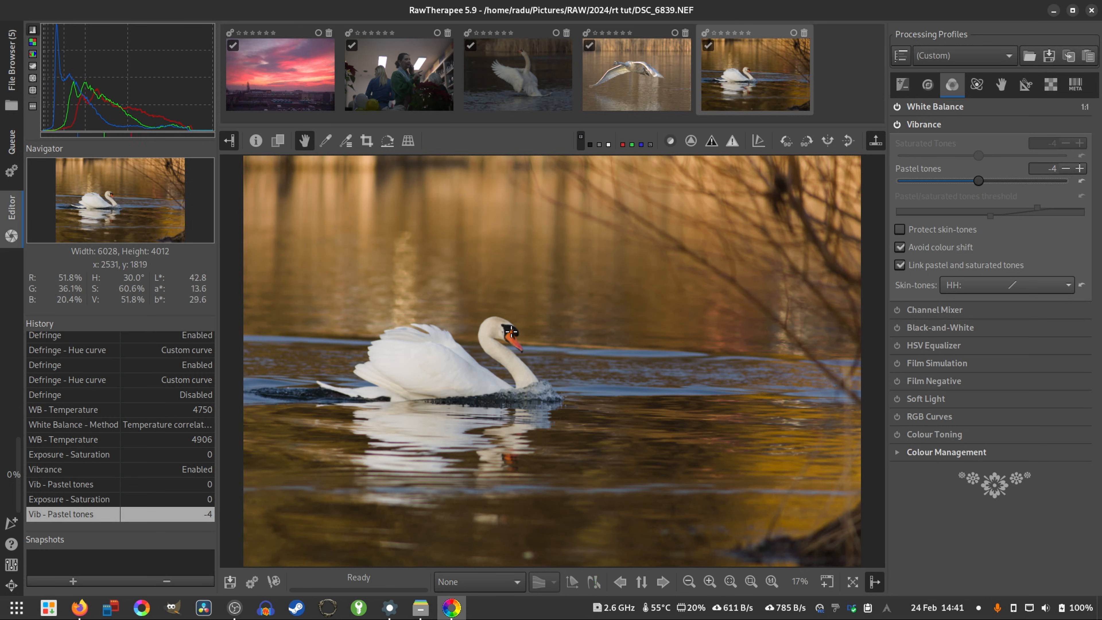
drag(981, 186, 1022, 209)
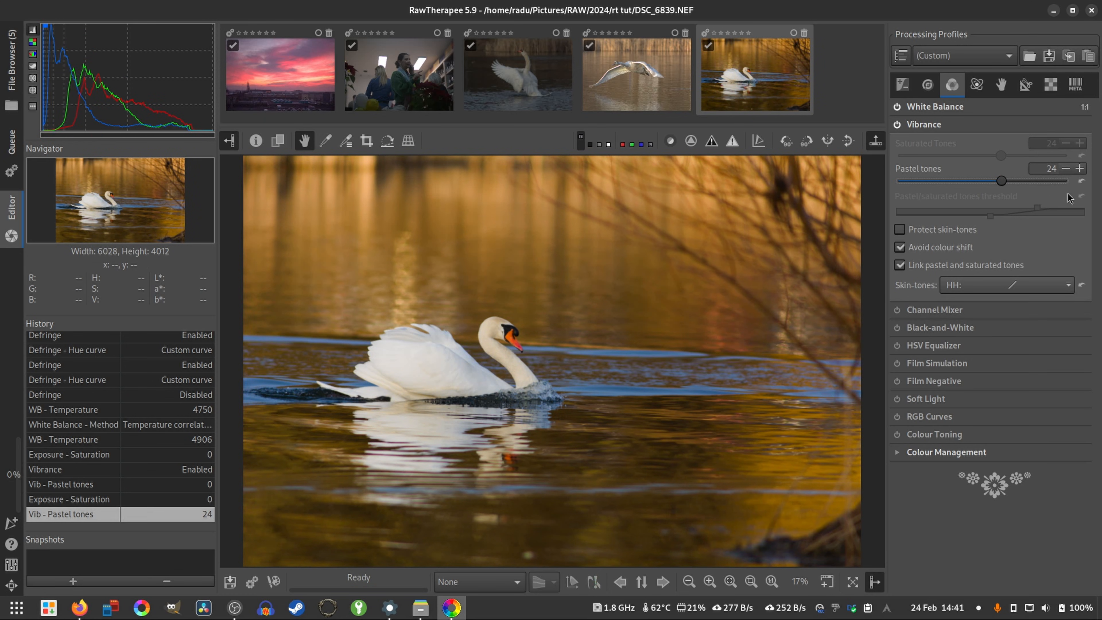
click(1085, 185)
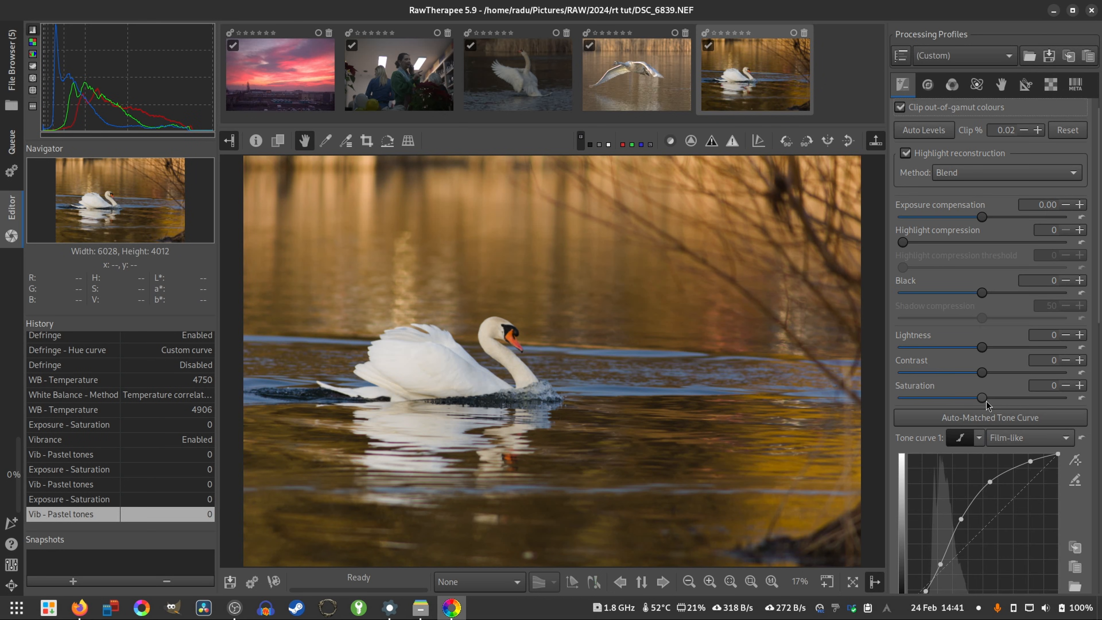
- Try an Exposure Saturation of 100, examine the water and the swan up close, and reset it to 0
drag(984, 402, 1092, 410)
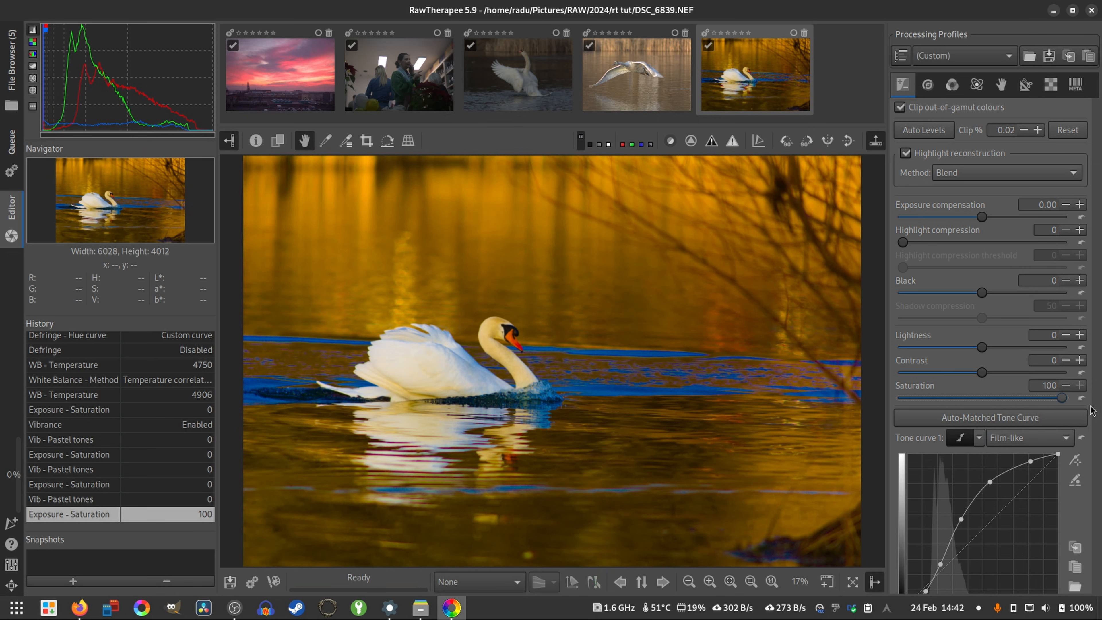
scroll(701, 418, up, 7)
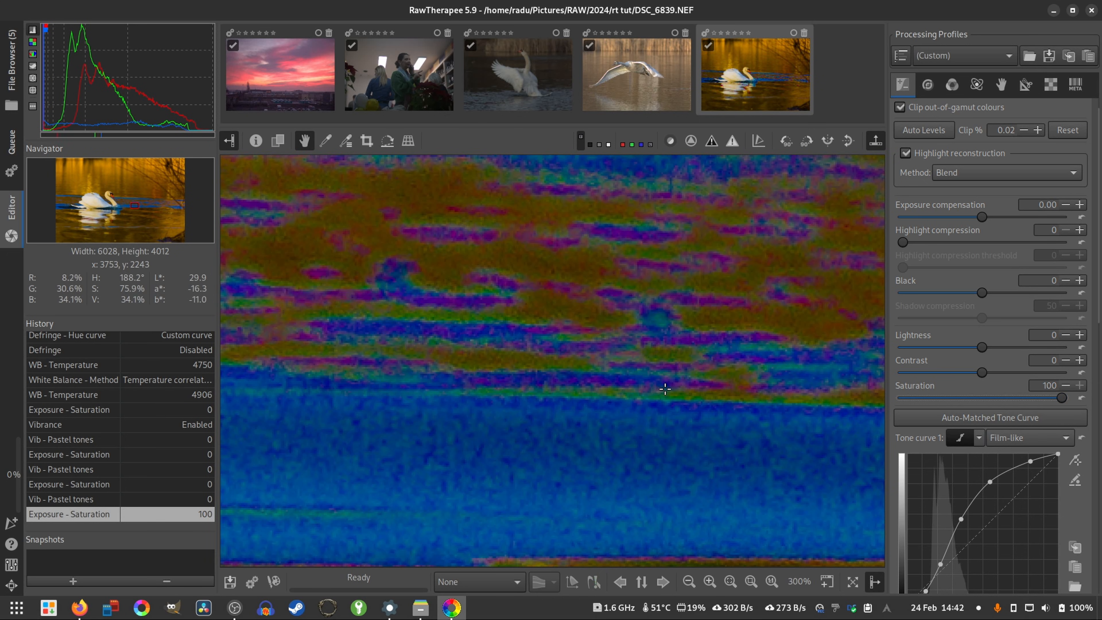
scroll(635, 420, down, 2)
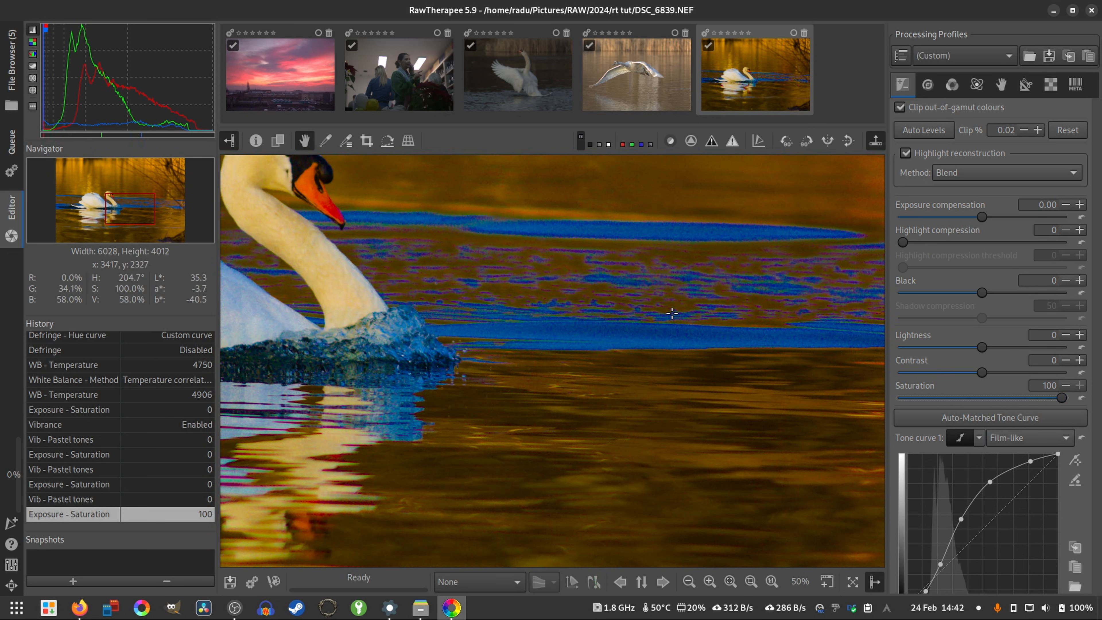
drag(546, 270, 563, 367)
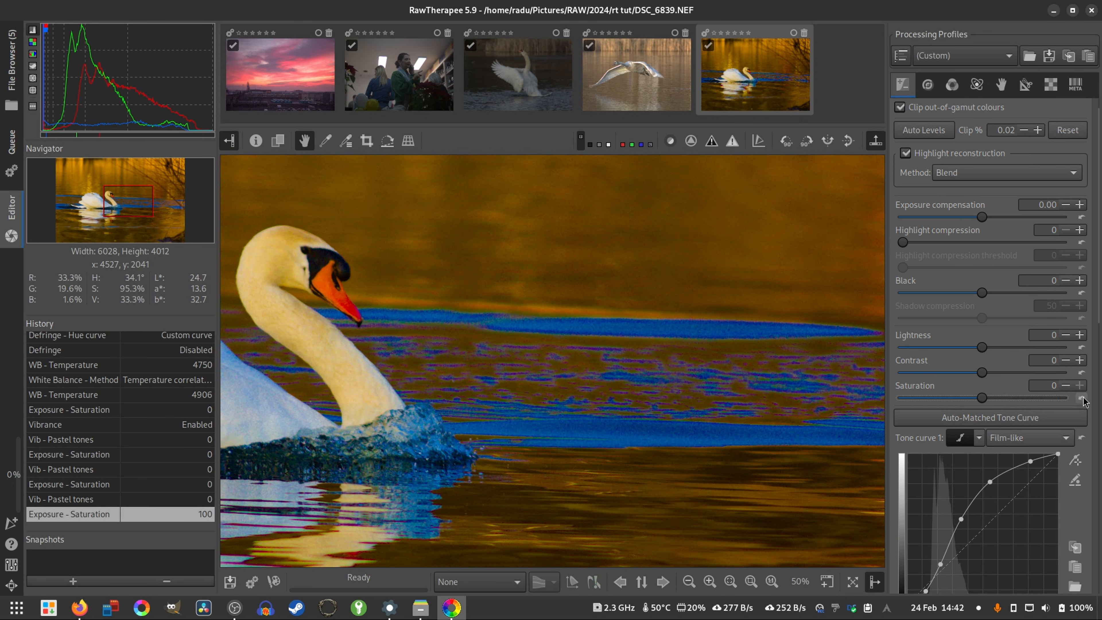
click(1081, 398)
- Try Vibrance Pastel tones of -5 on the swan photo, reset them to 0 and view the whole photo
click(951, 84)
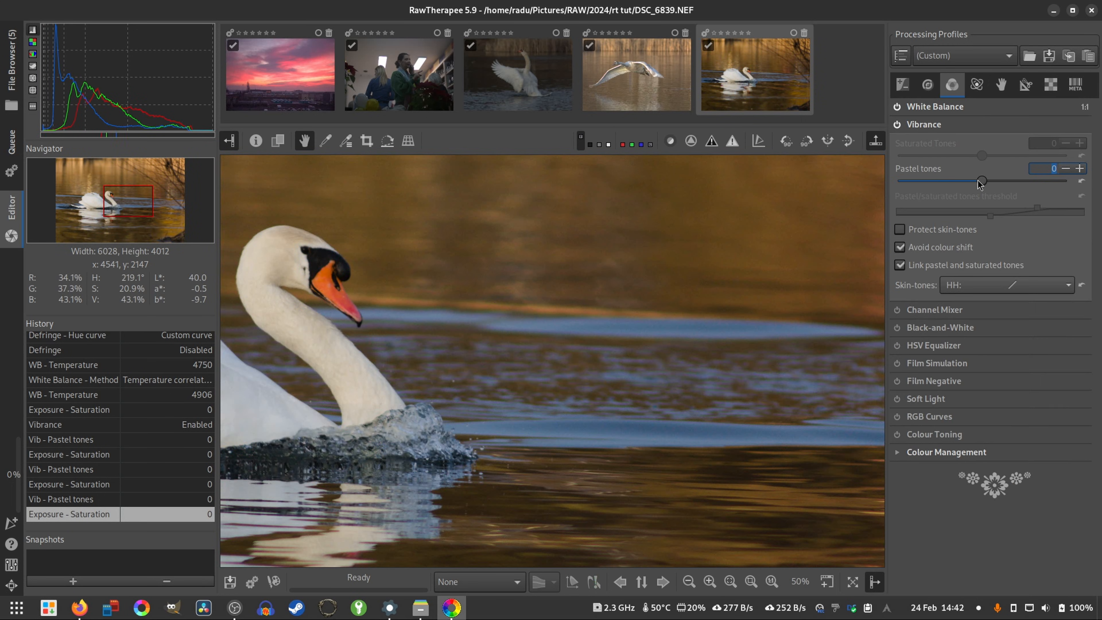
mouse_move(981, 182)
mouse_down()
mouse_move(1088, 182)
mouse_move(977, 194)
mouse_up()
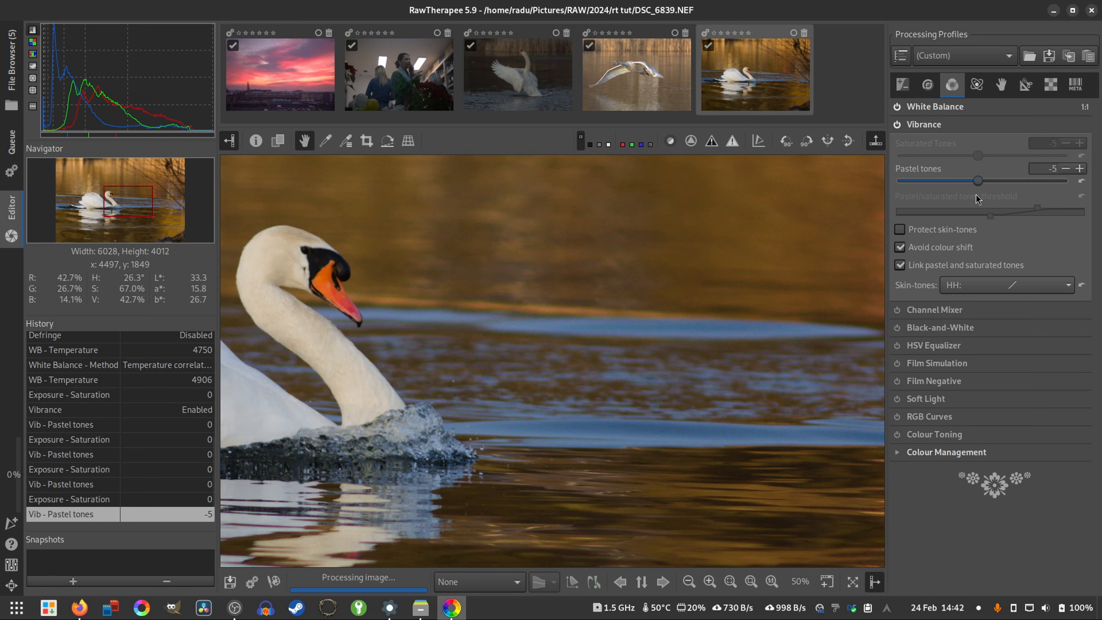
scroll(523, 397, down, 5)
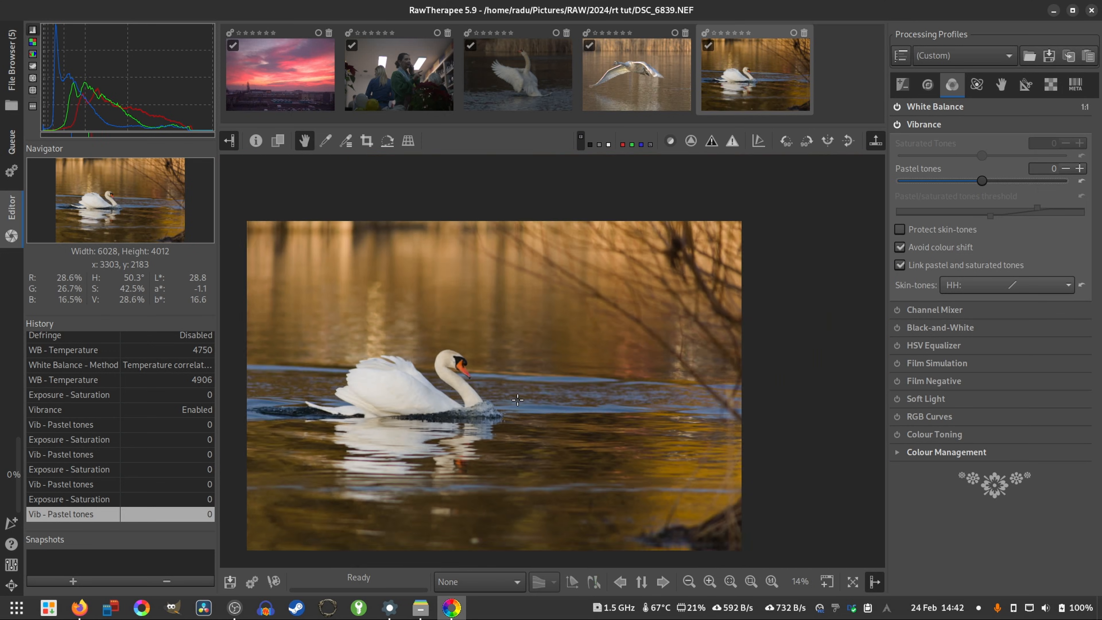
key(f)
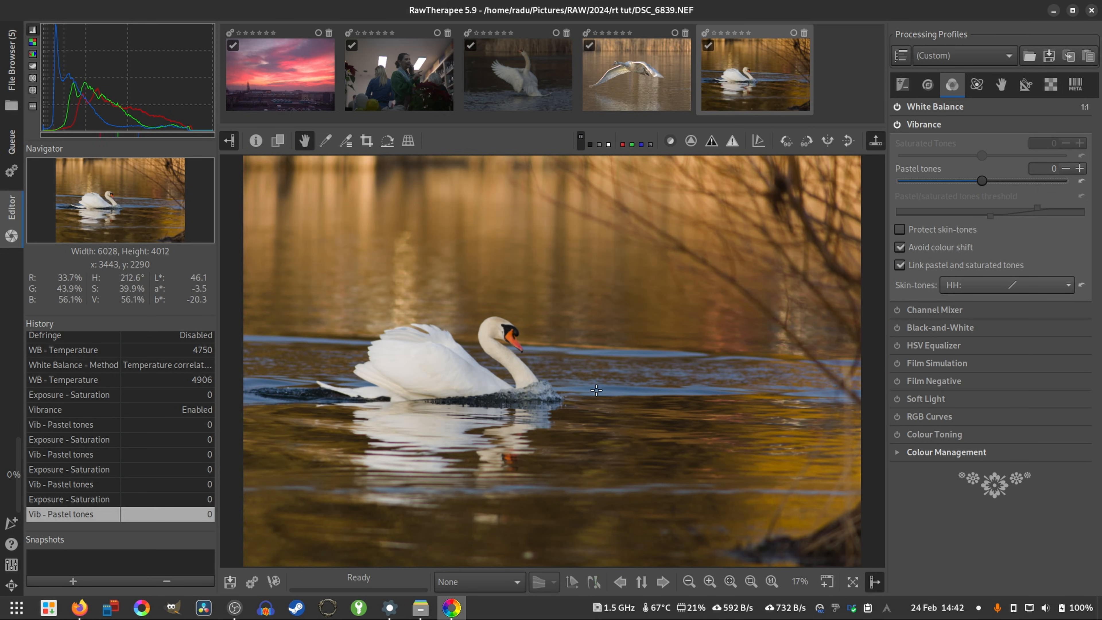
- Show the Transform tools and collapse the Crop settings to bring up the Lens / Geometry options
key(alt+e)
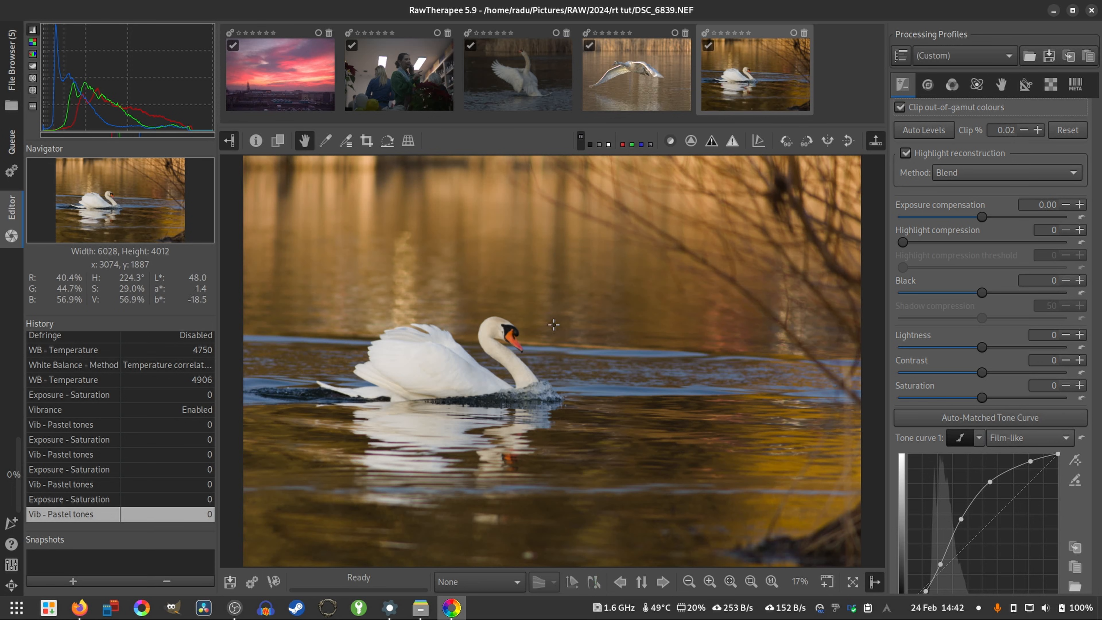
click(1025, 84)
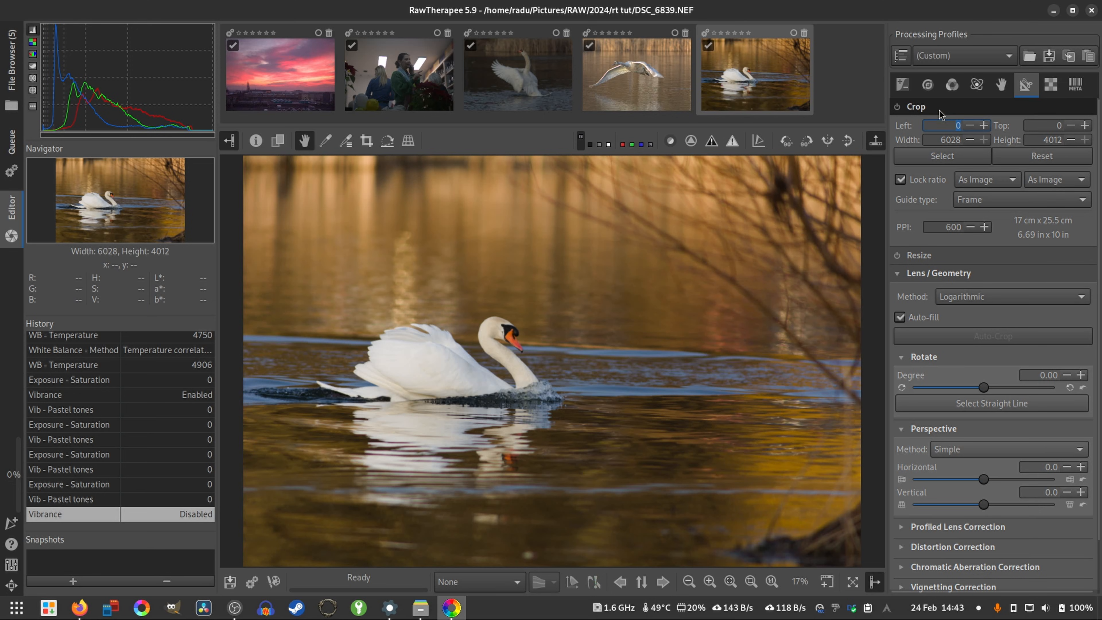
click(941, 109)
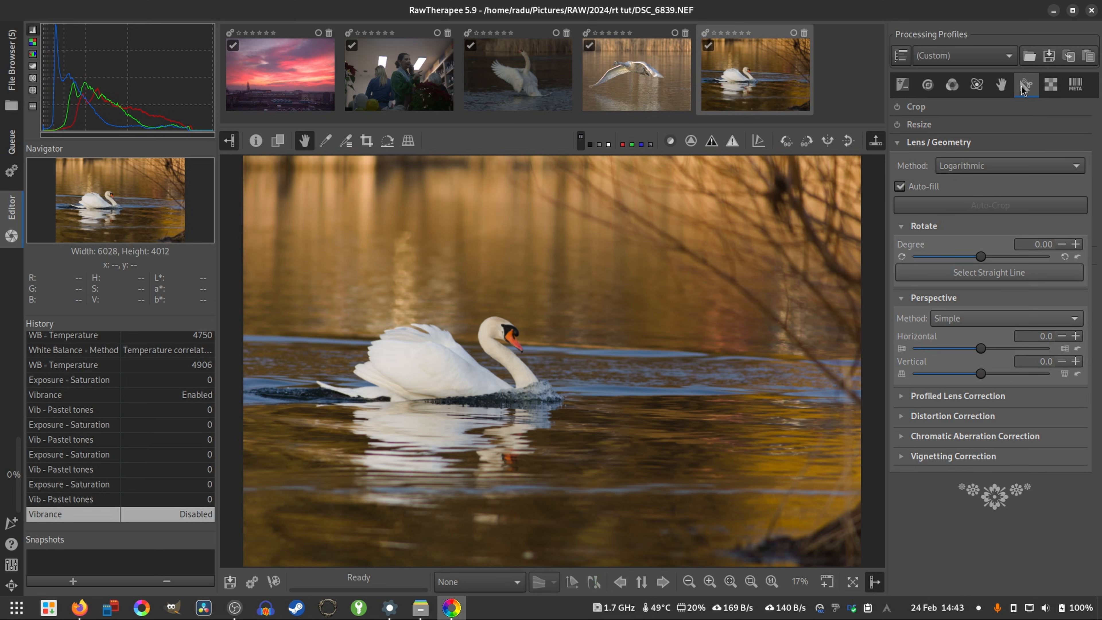
- Enable Crop for the swan photo, try shrinking the crop frame from the photo's upper-left corner, and reset the crop
click(957, 112)
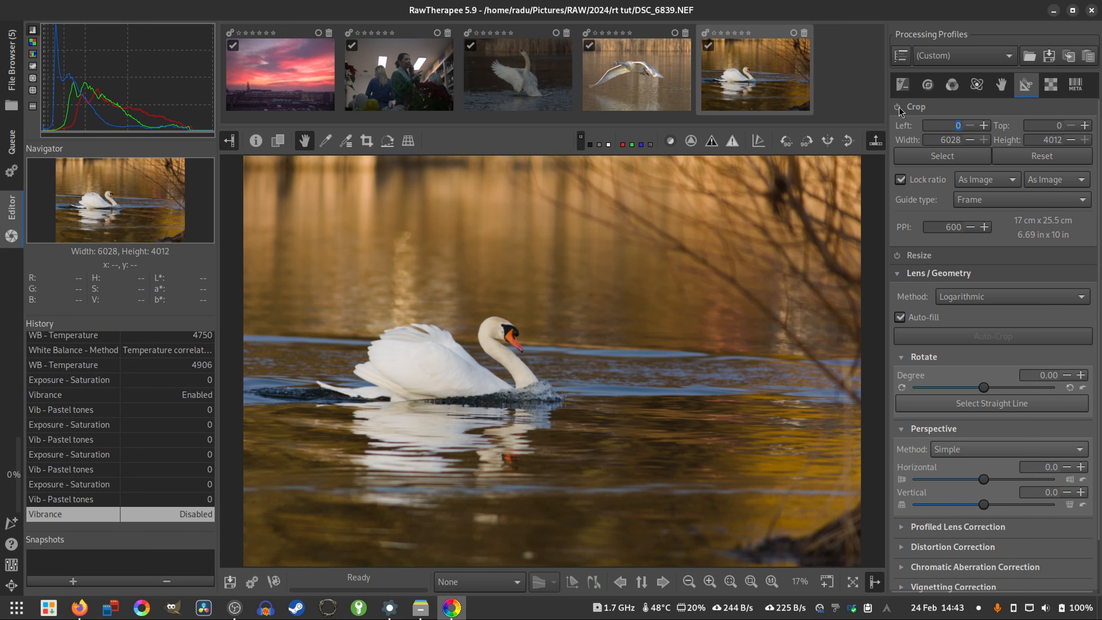
click(897, 107)
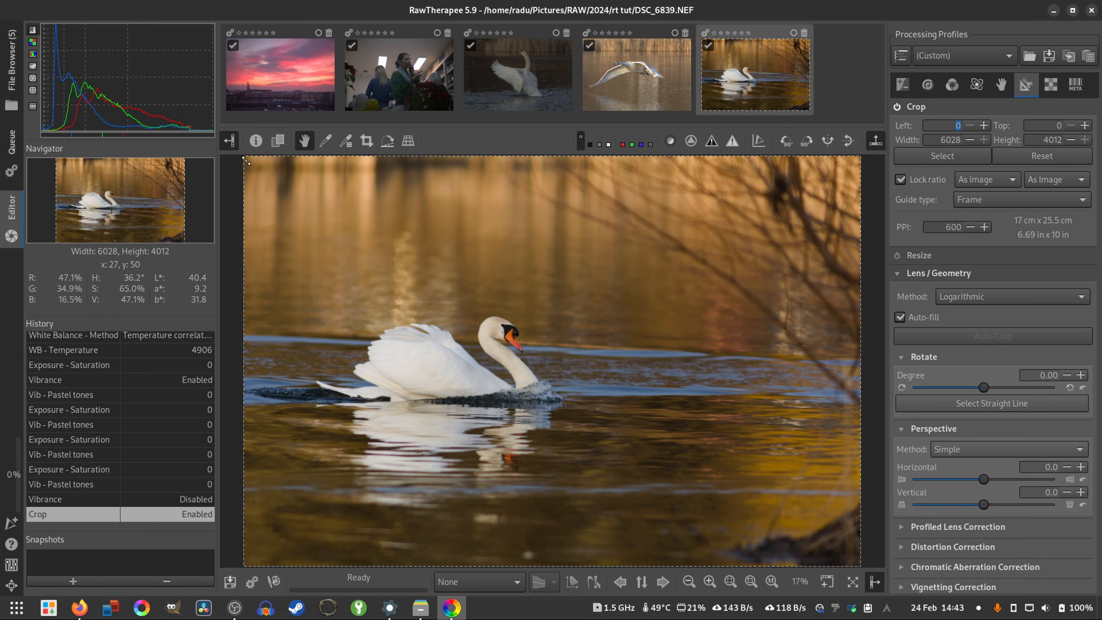
drag(242, 158, 482, 294)
click(1015, 156)
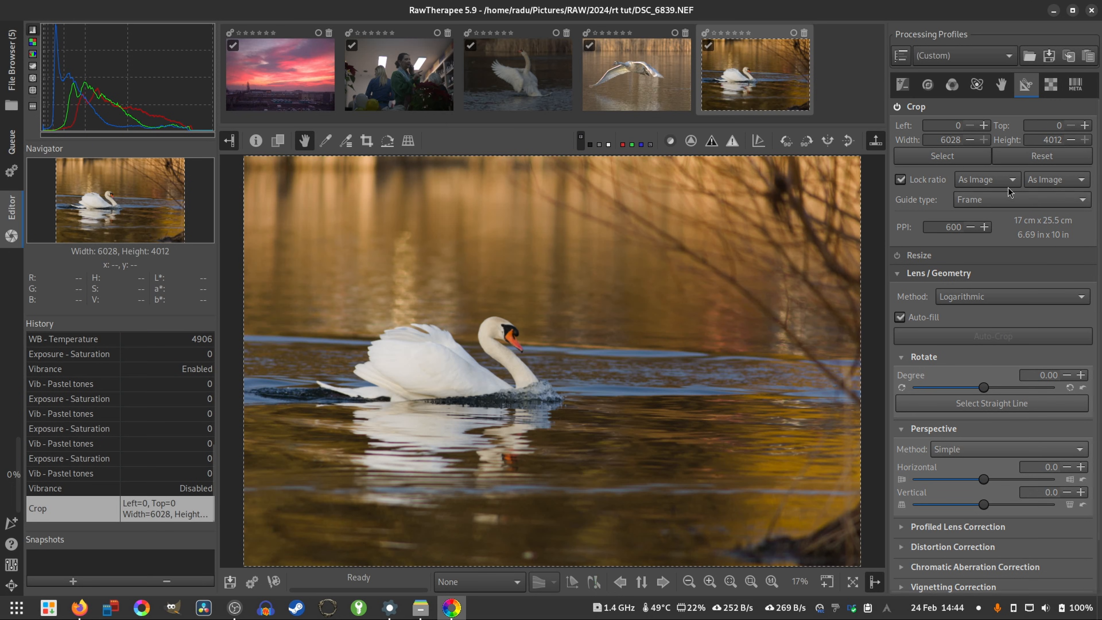
- Trim the crop to 6024 × 4010 pixels and show Rule of Thirds guides over the swan photo
click(971, 140)
click(969, 141)
drag(246, 168, 241, 169)
drag(841, 189, 872, 165)
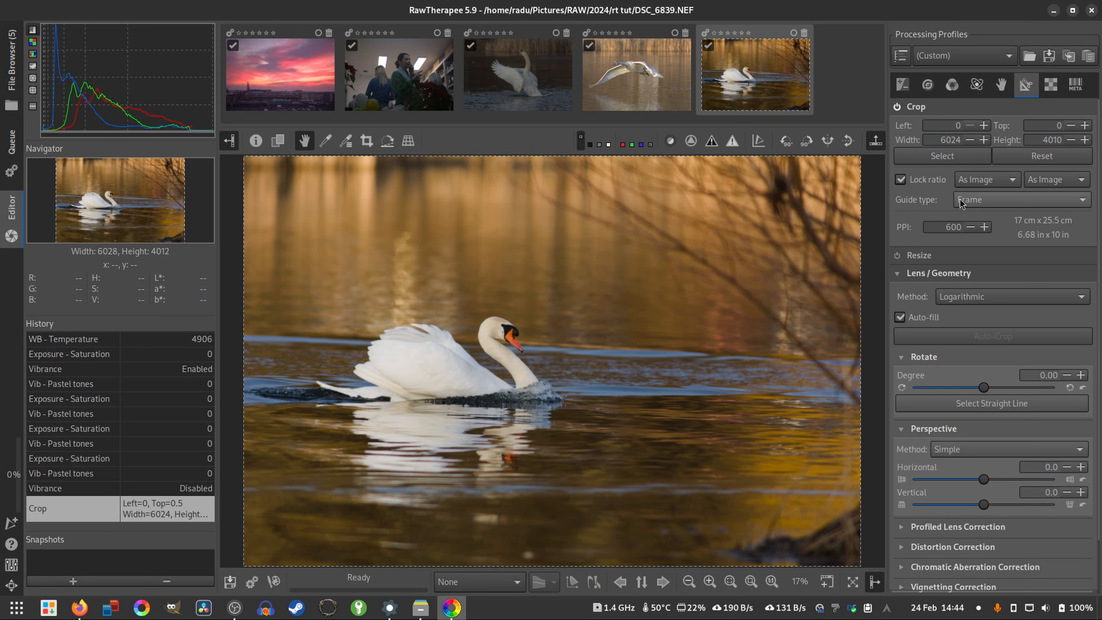
click(978, 201)
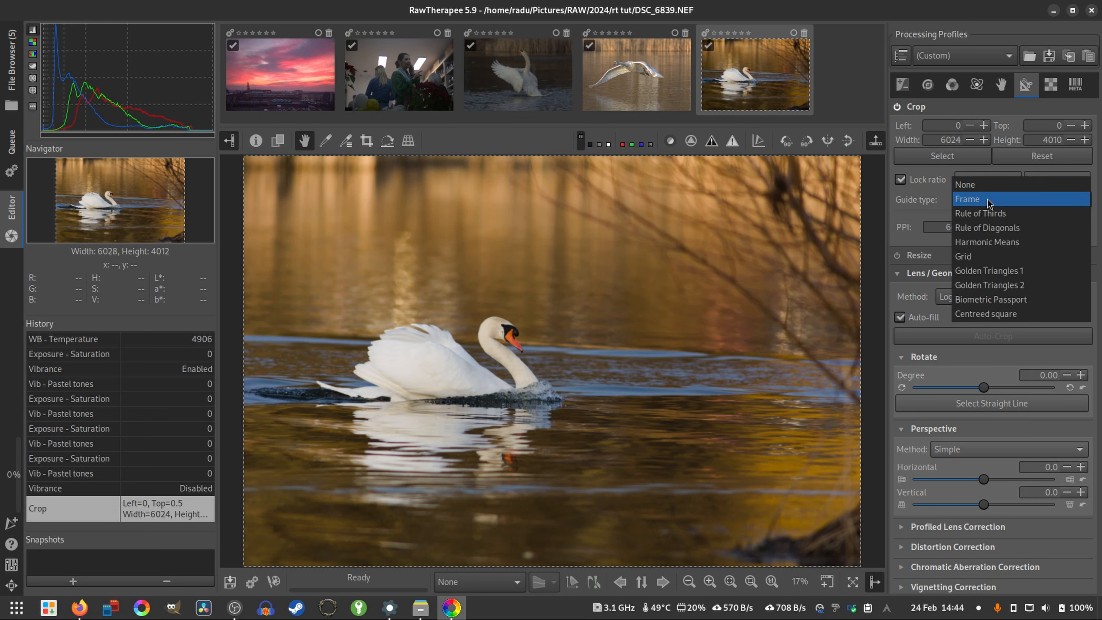
click(991, 215)
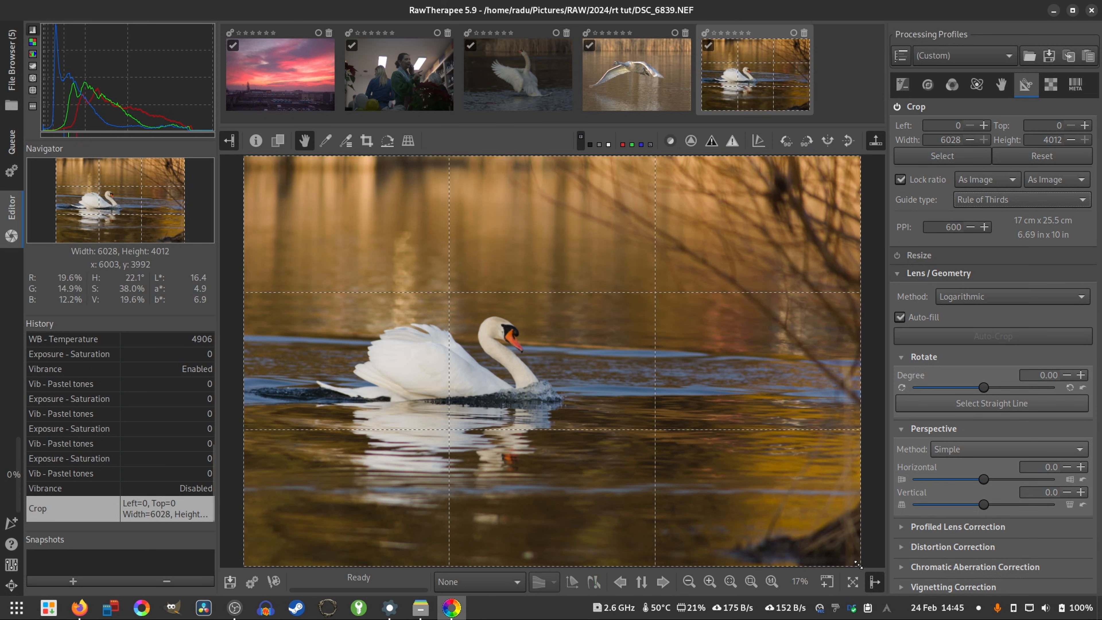
- Shrink the crop frame around the swan to about 4411 × 2936 pixels and move it down to about 587 pixels from the photo's top
drag(857, 563, 695, 456)
drag(489, 294, 484, 365)
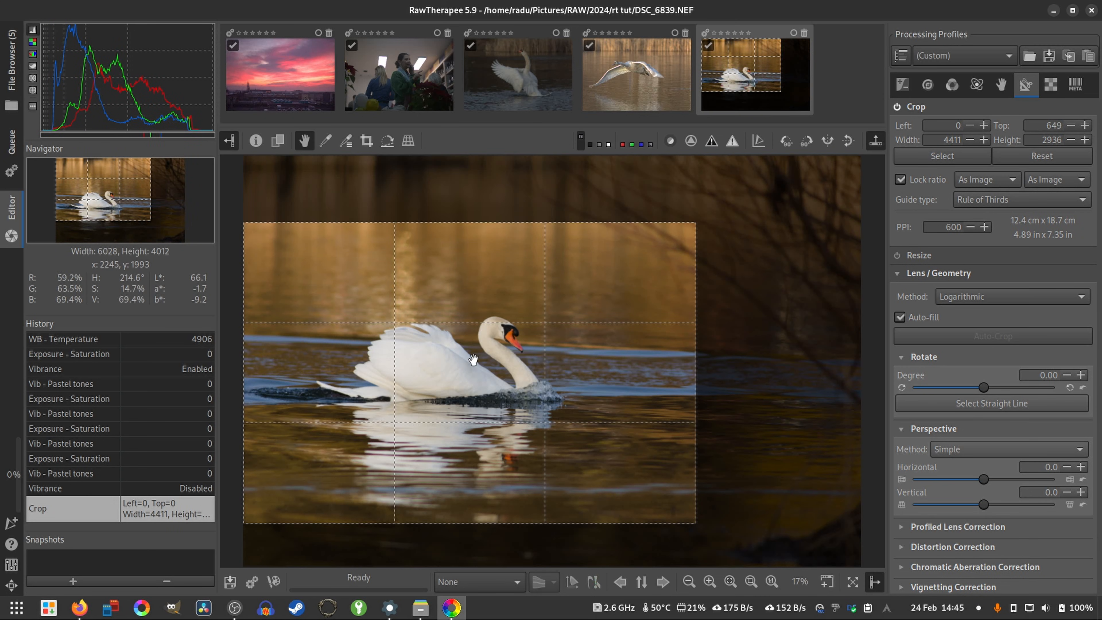
key(f)
scroll(613, 392, down, 2)
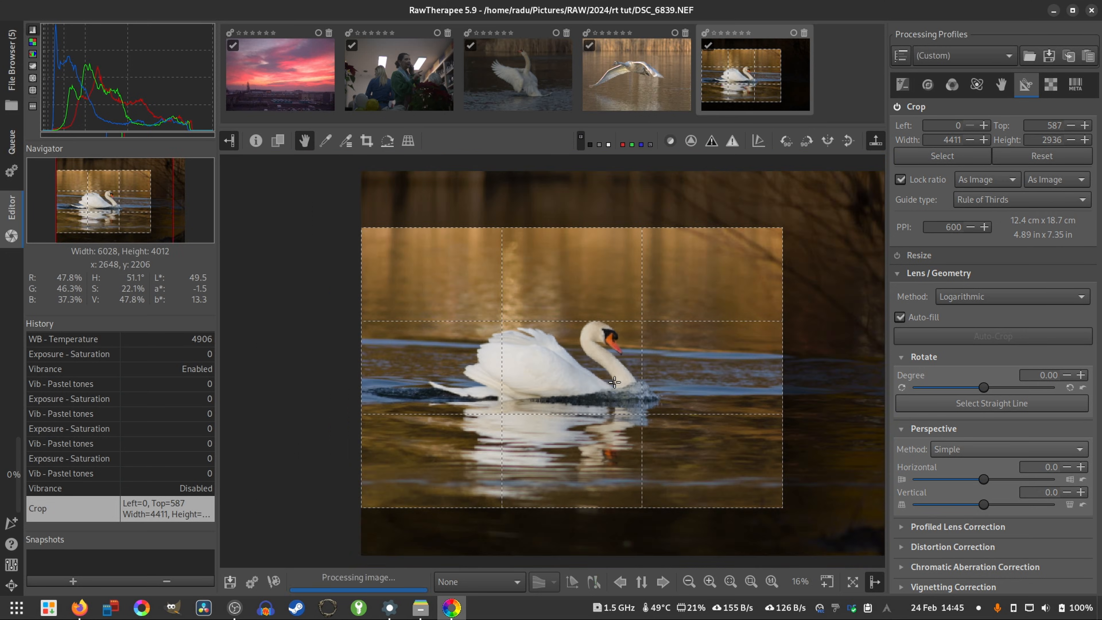
- Enlarge the crop frame to about 4952 × 3296 pixels and examine the framing of the swan within the guides
drag(743, 266, 814, 241)
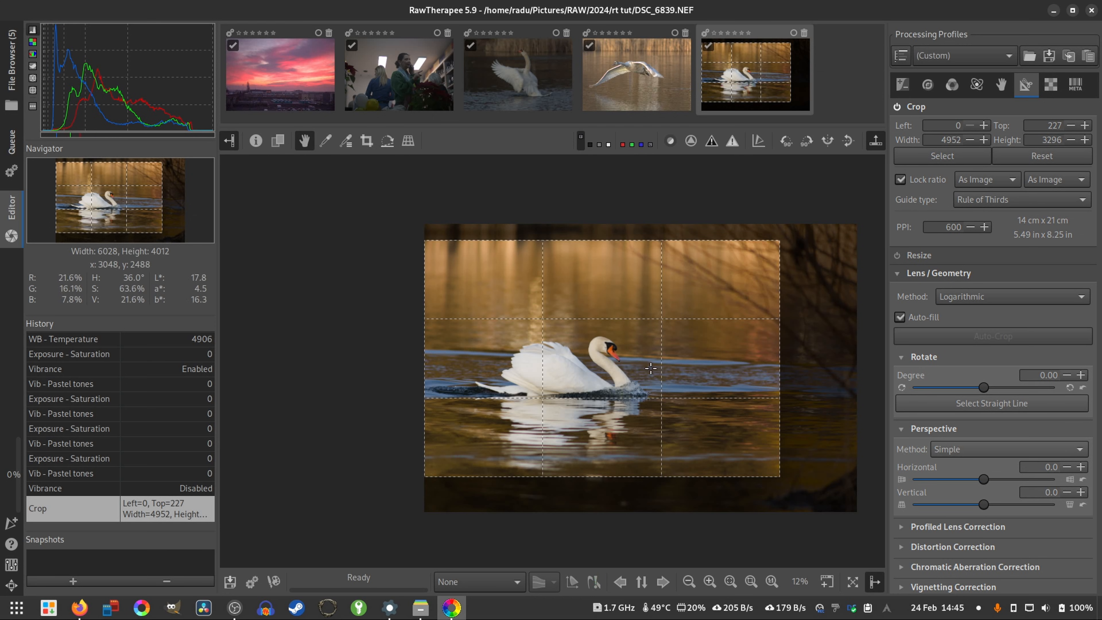
scroll(669, 381, up, 2)
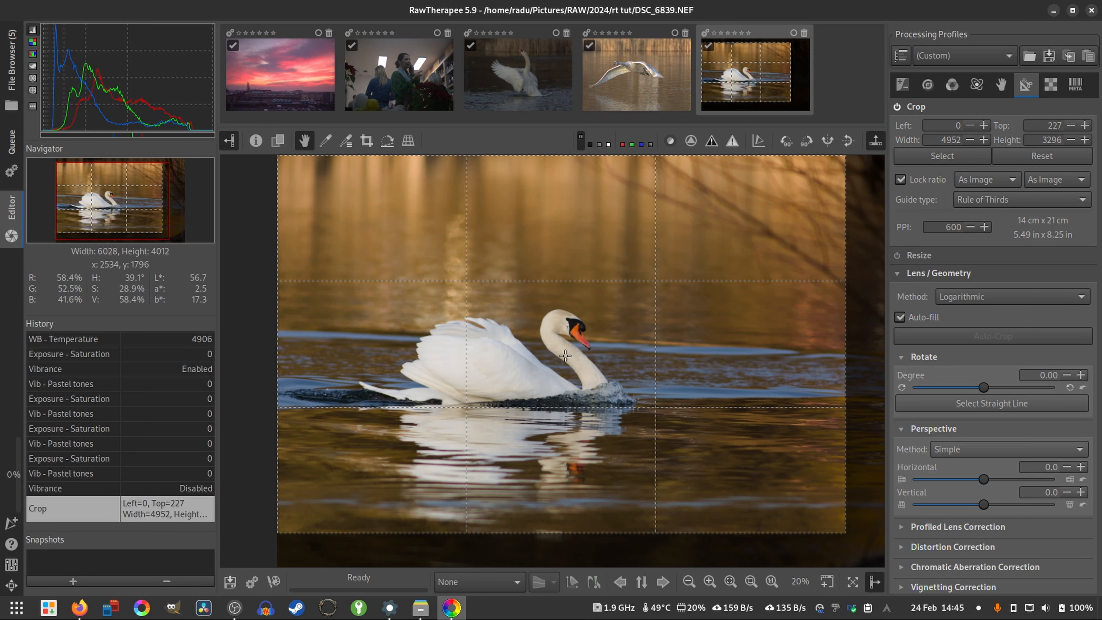
key(alt+f)
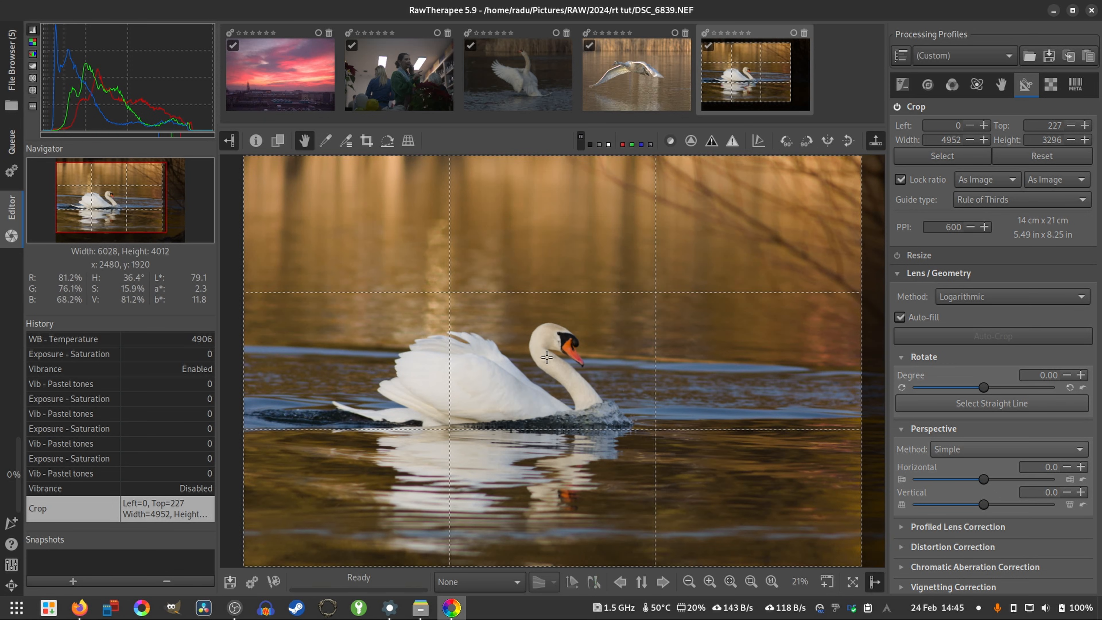
scroll(556, 361, down, 3)
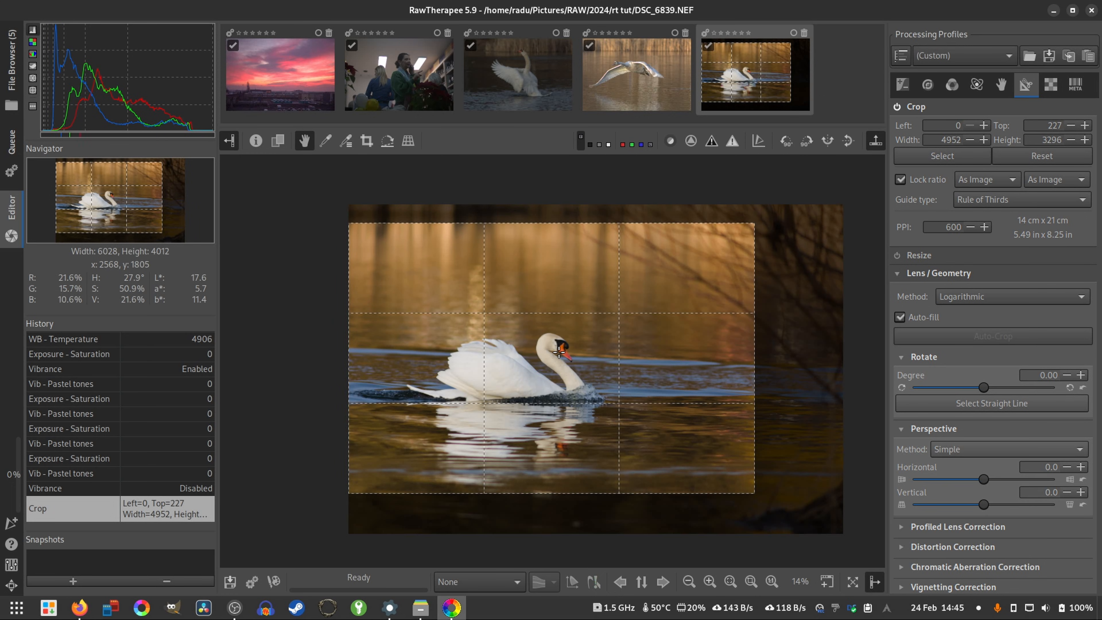
- Adjust the crop frame to about 4679 × 3114 pixels, starting about 320 pixels below the photo's top edge
drag(533, 355, 434, 355)
drag(677, 481, 641, 456)
drag(561, 352, 512, 355)
drag(636, 213, 705, 203)
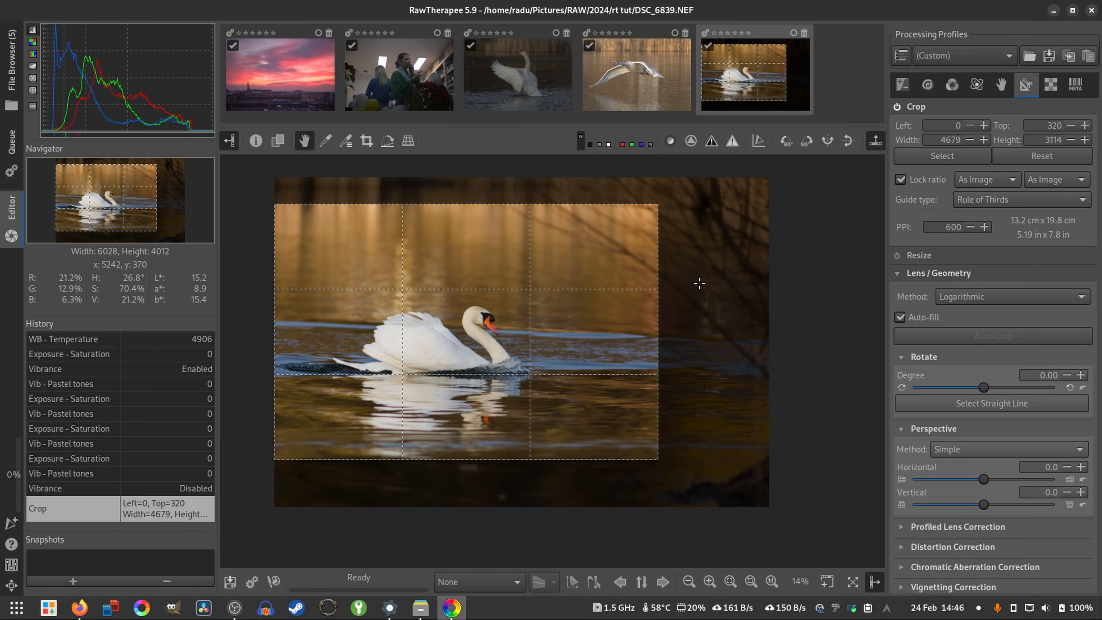
- Set the crop guide type to None, disable Crop and view the whole swan photo
click(973, 203)
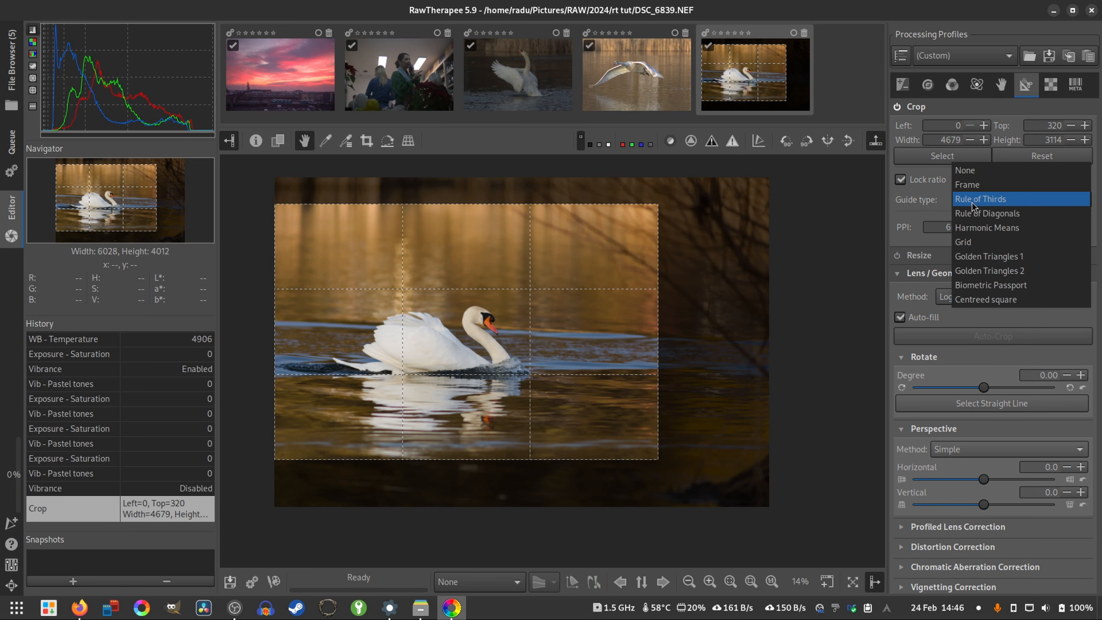
click(972, 170)
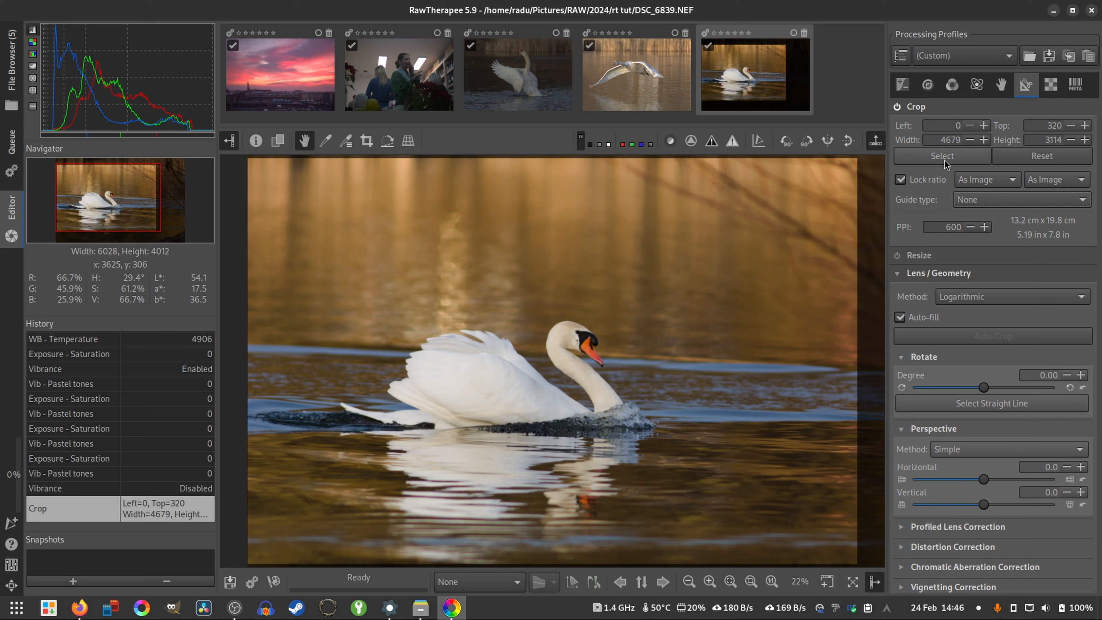
click(897, 107)
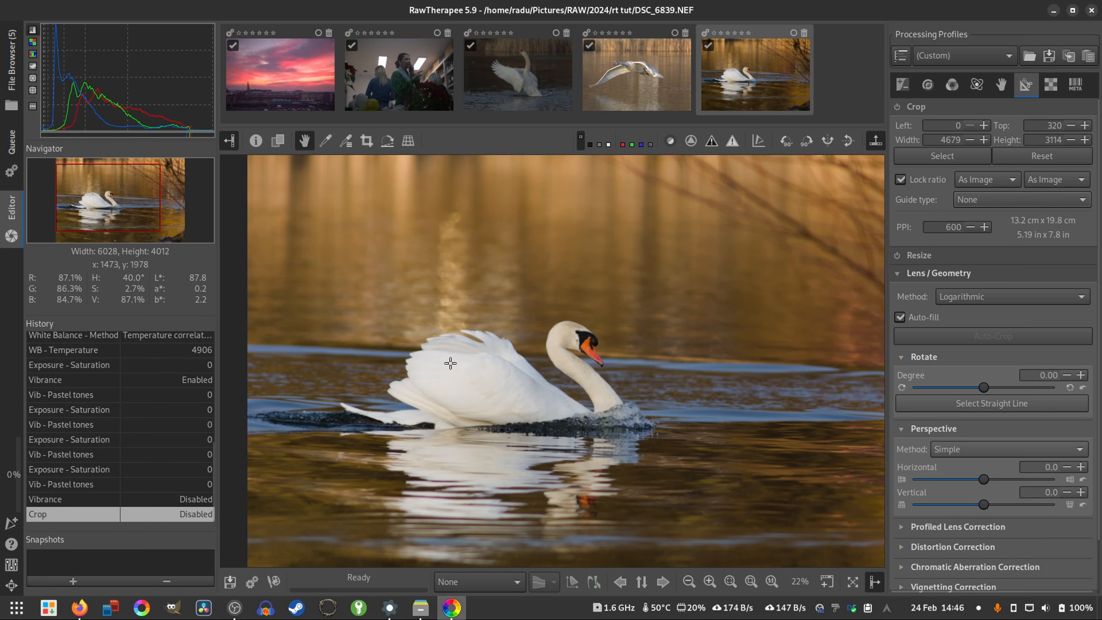
scroll(682, 371, down, 1)
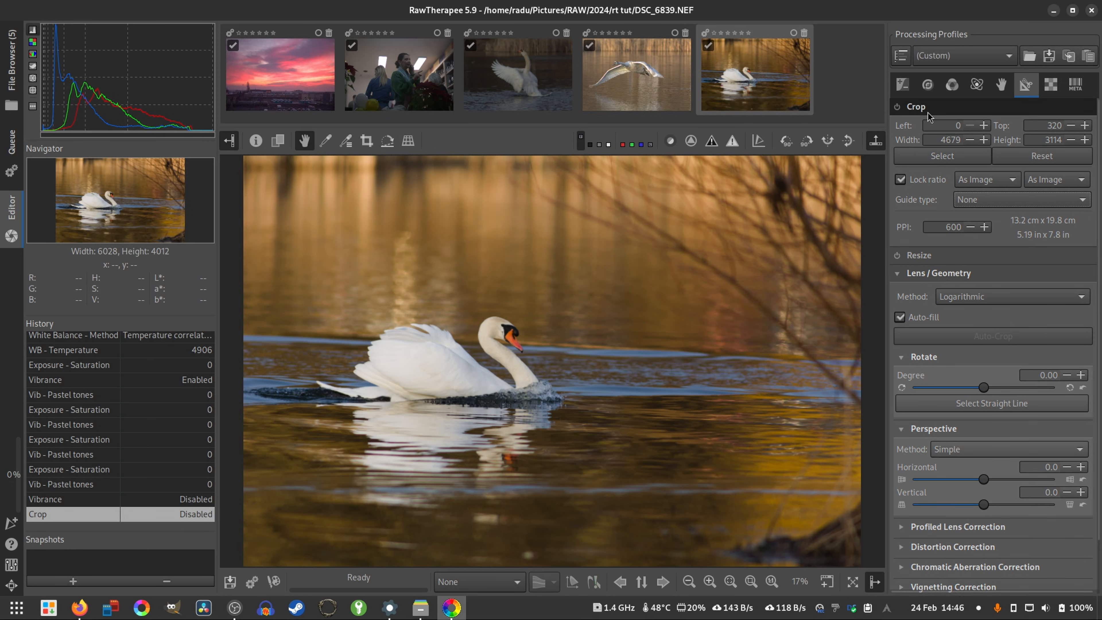
- Collapse the Crop settings and try rotating the swan photo by 1.01 degrees
click(916, 121)
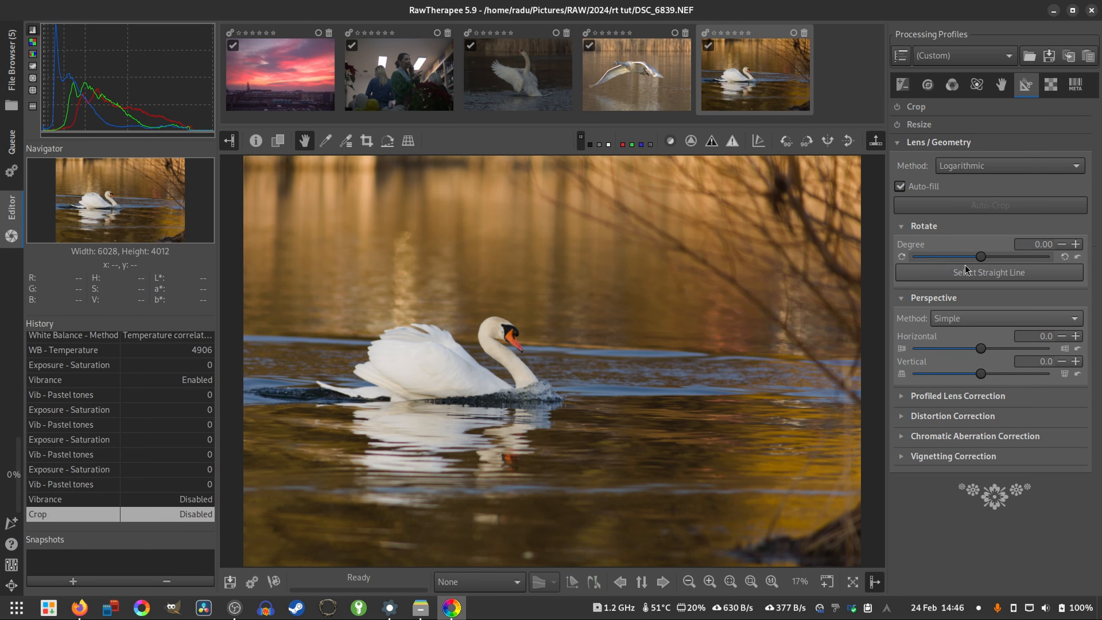
drag(981, 260, 983, 259)
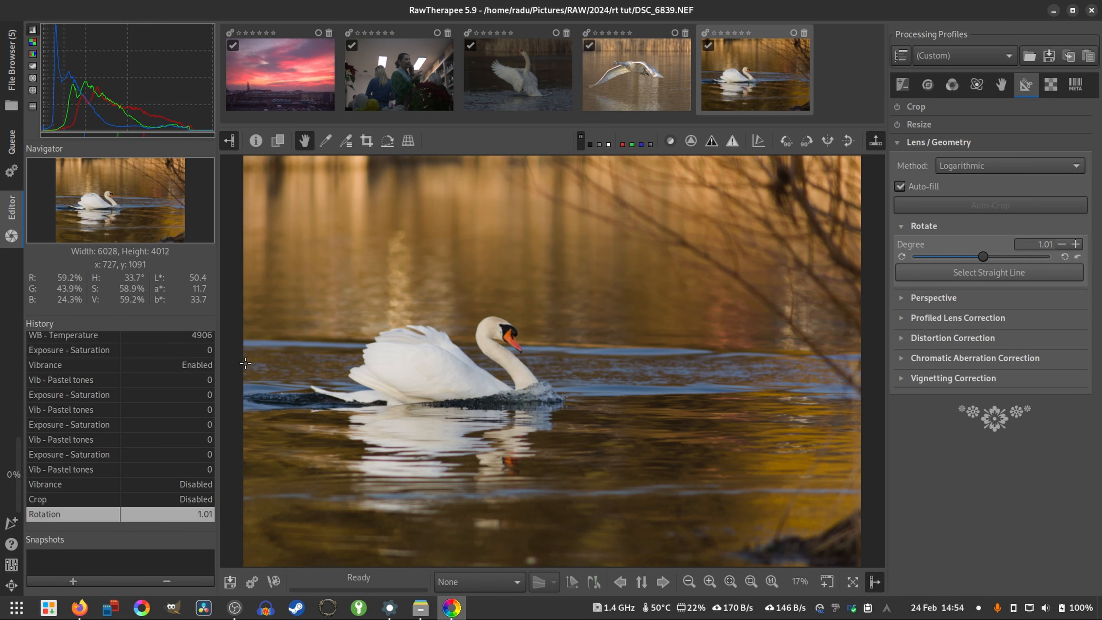
- Return the swan photo to its Photo loaded state in the history and apply the Neutral processing profile
scroll(157, 409, up, 3)
scroll(147, 413, up, 3)
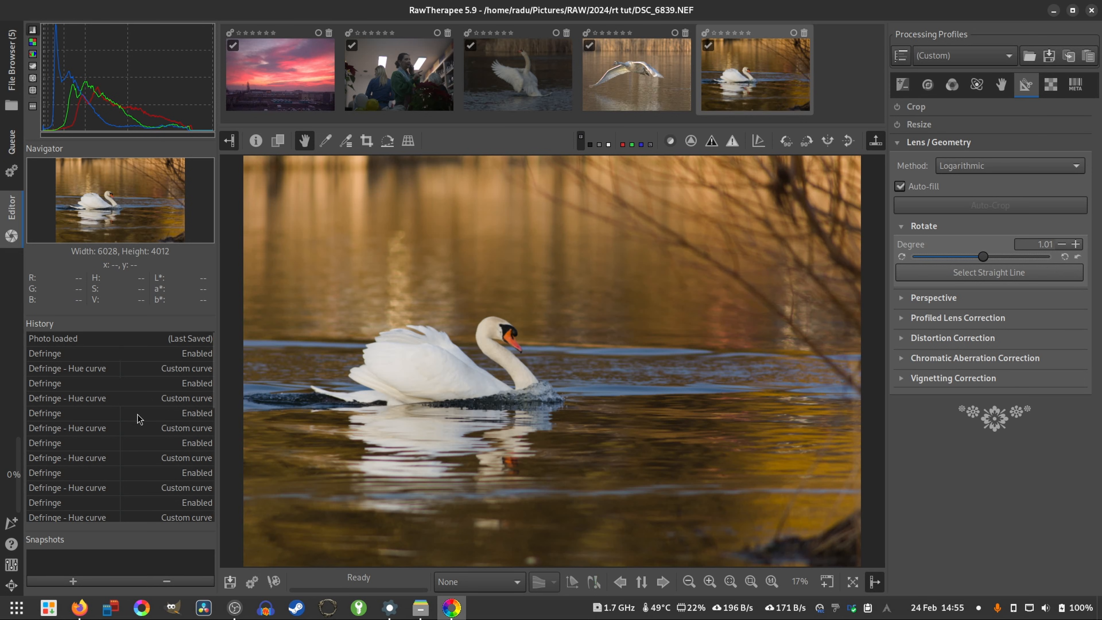
scroll(131, 421, down, 5)
scroll(121, 431, up, 5)
click(49, 341)
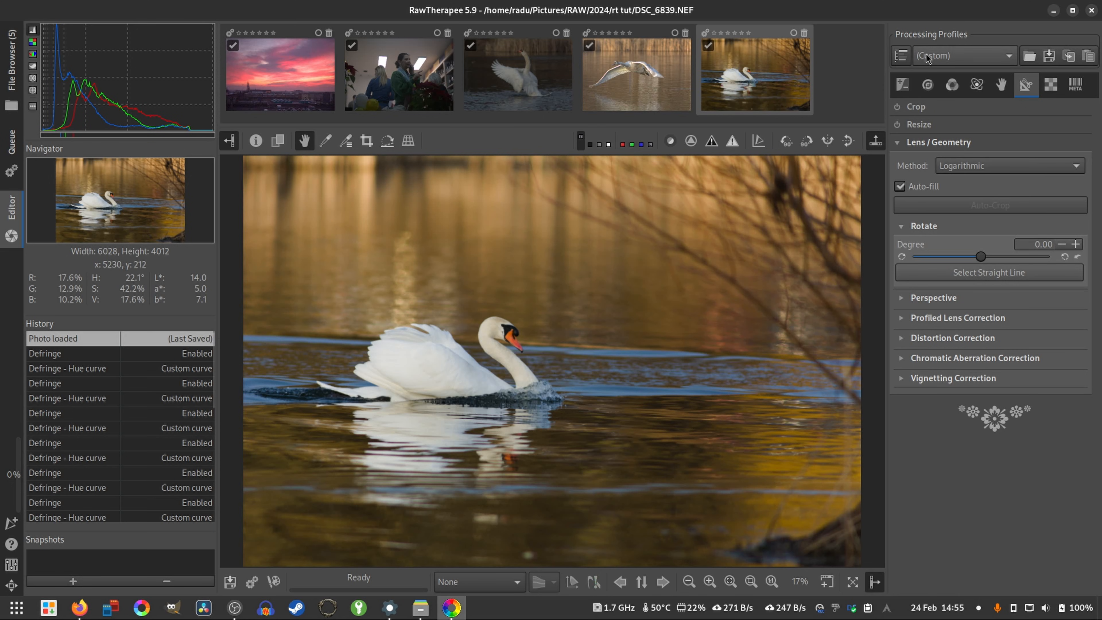
click(963, 55)
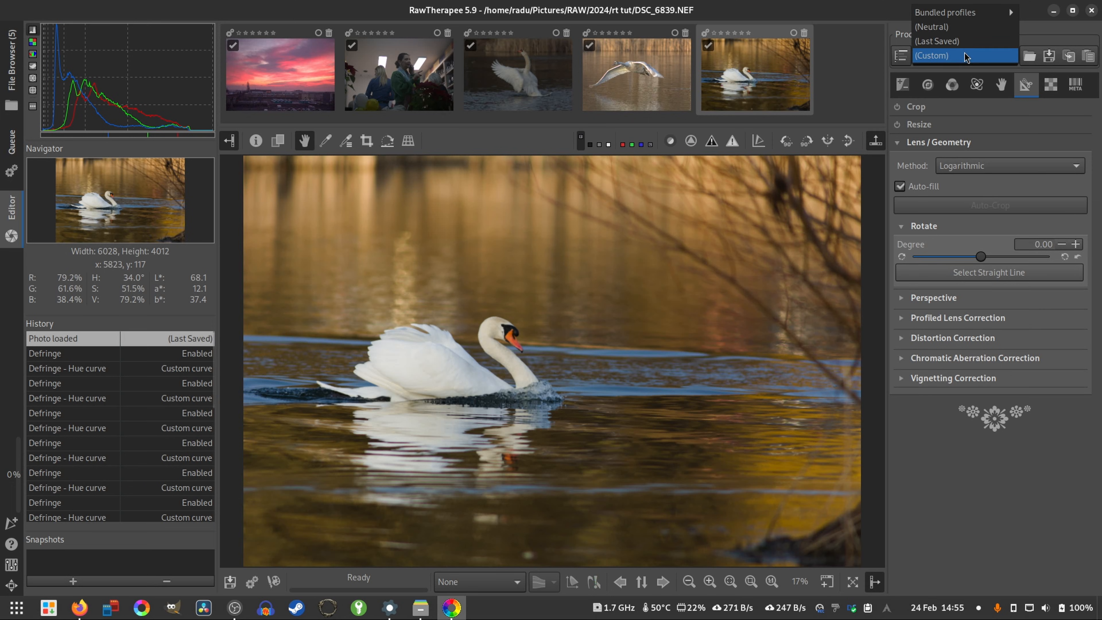
click(965, 30)
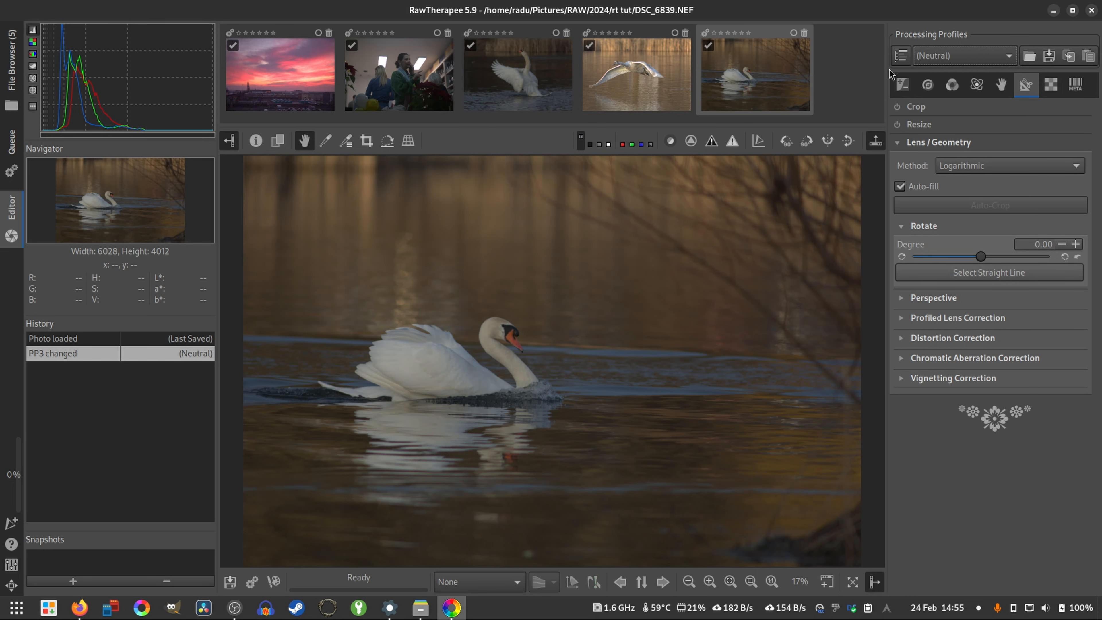
- Enable Capture Sharpening in the Raw tools, compare the swan at 100% with it off and on, and view the whole photo
click(1051, 84)
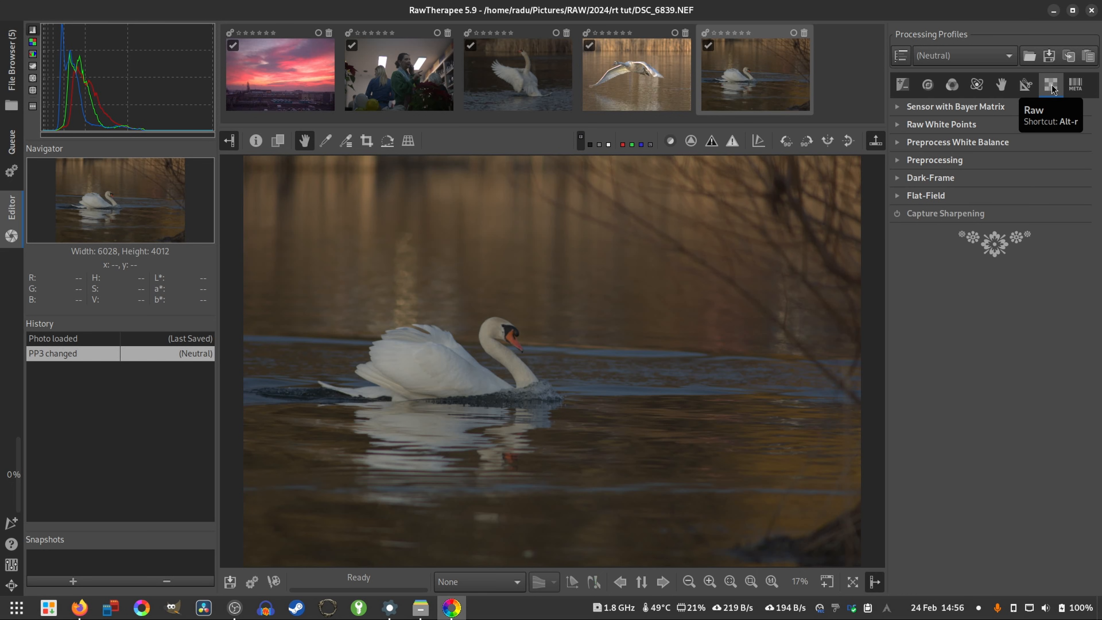
click(897, 214)
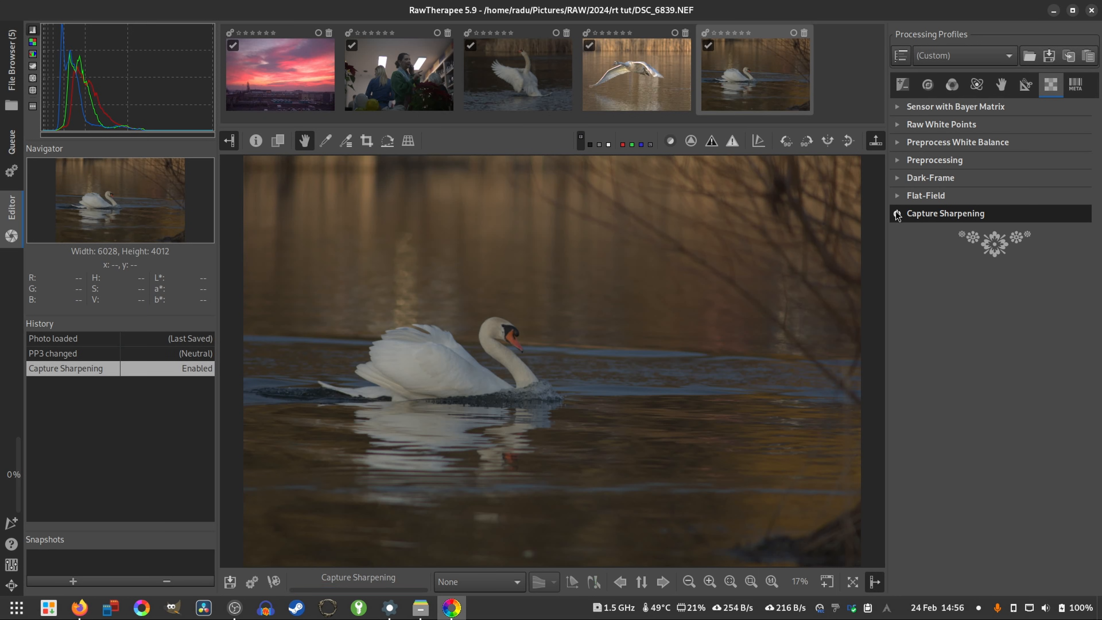
key(z)
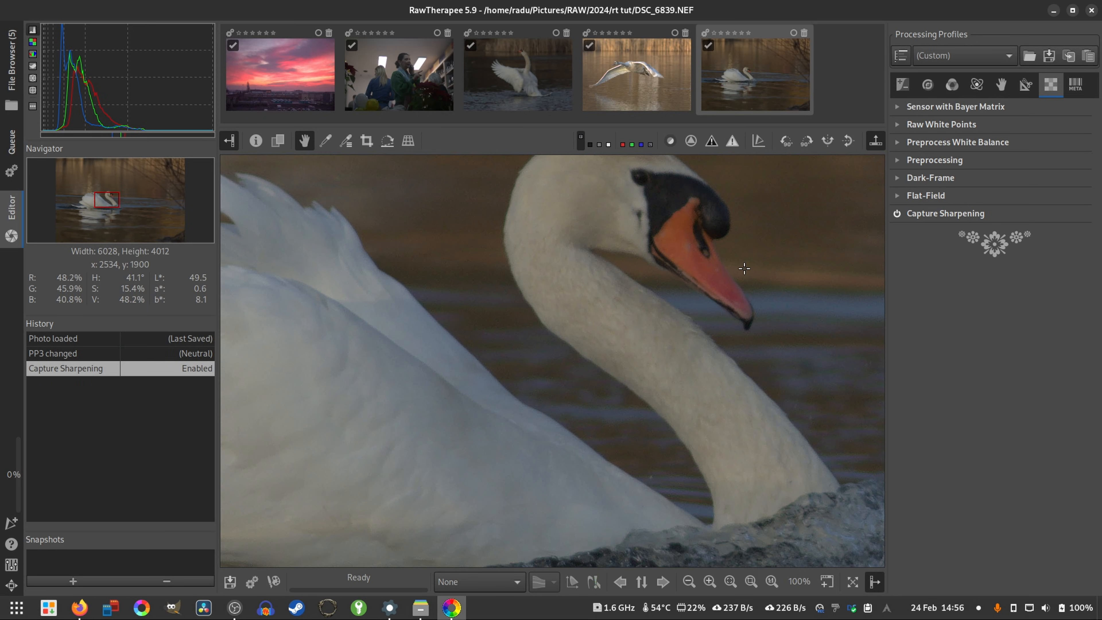
click(897, 214)
click(896, 214)
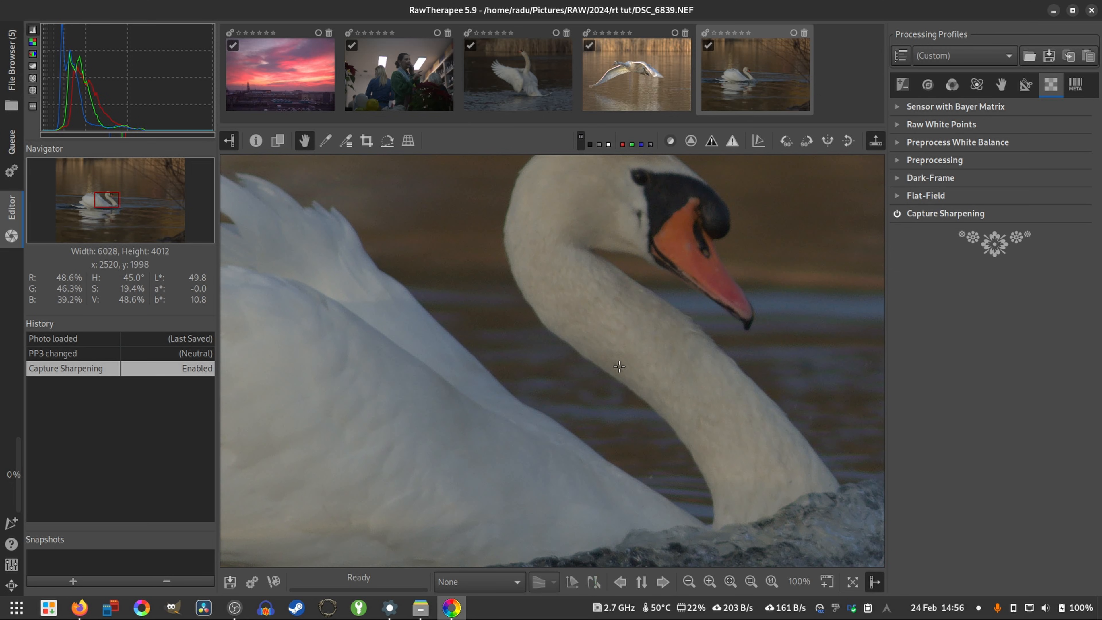
key(alt+f)
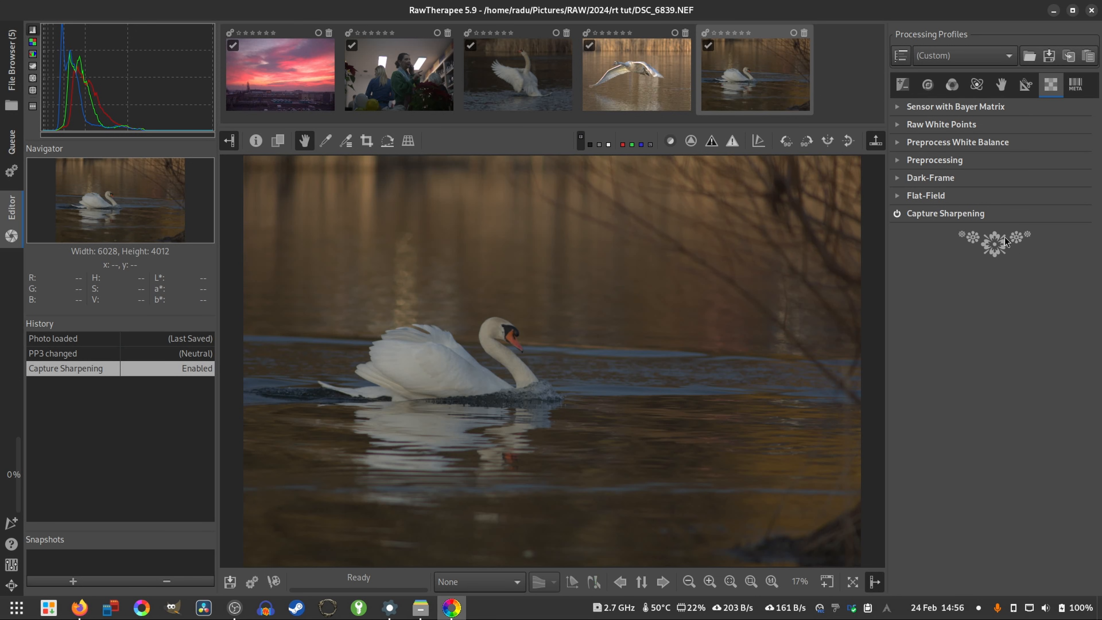
- Examine the Capture Sharpening settings, collapse them and show the Exposure tools
click(967, 217)
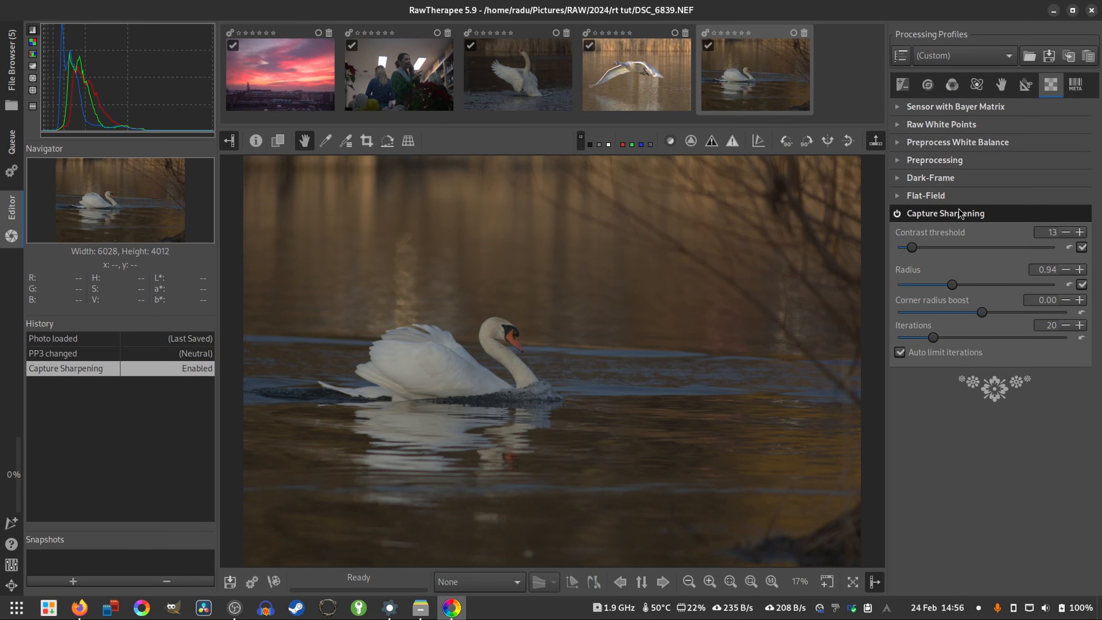
click(960, 214)
click(906, 91)
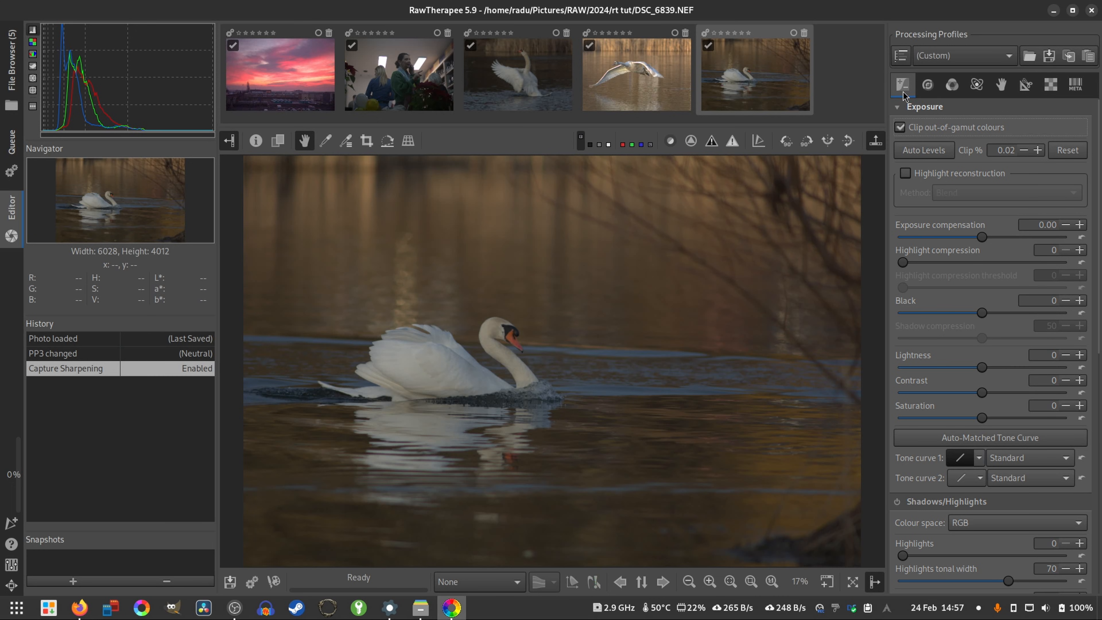
- Enable the Crop tool for the swan photo and set its guide type to Rule of Thirds
click(1025, 85)
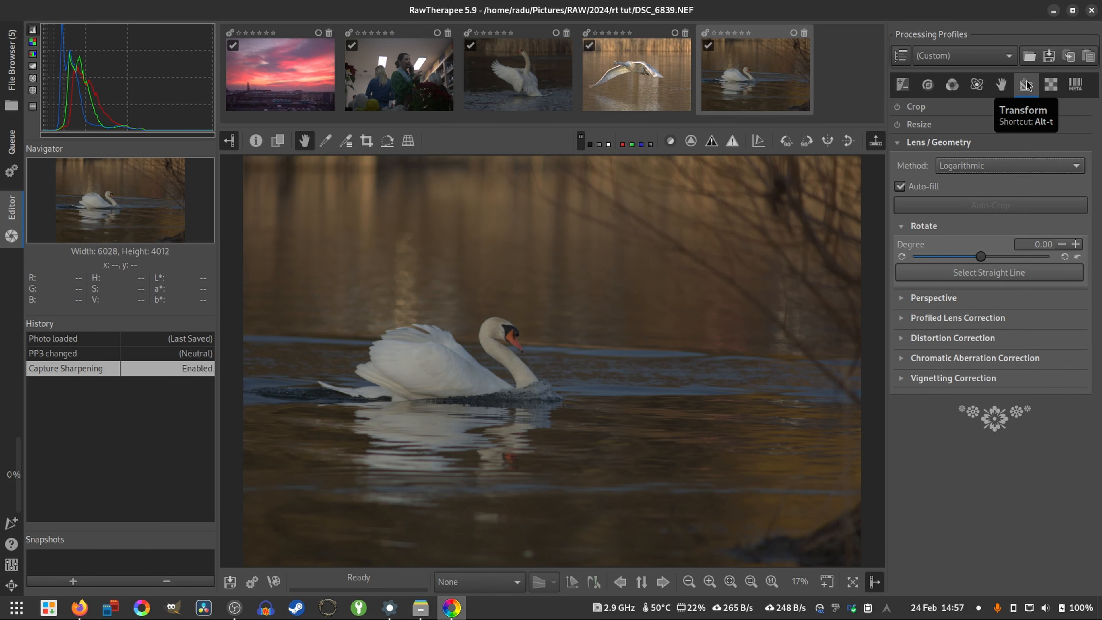
click(898, 108)
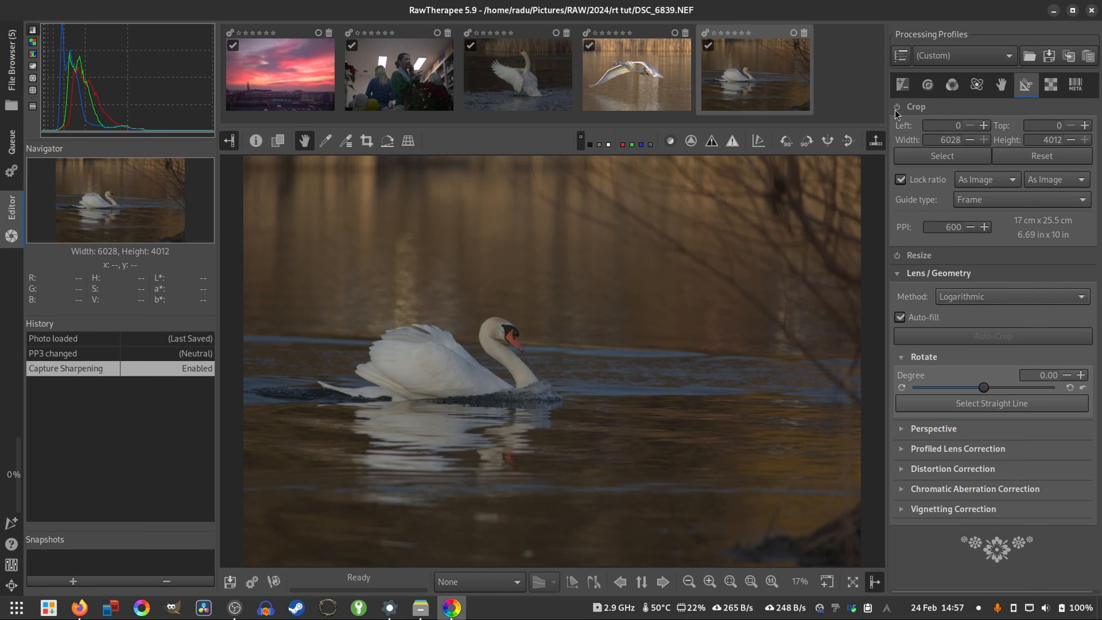
click(896, 108)
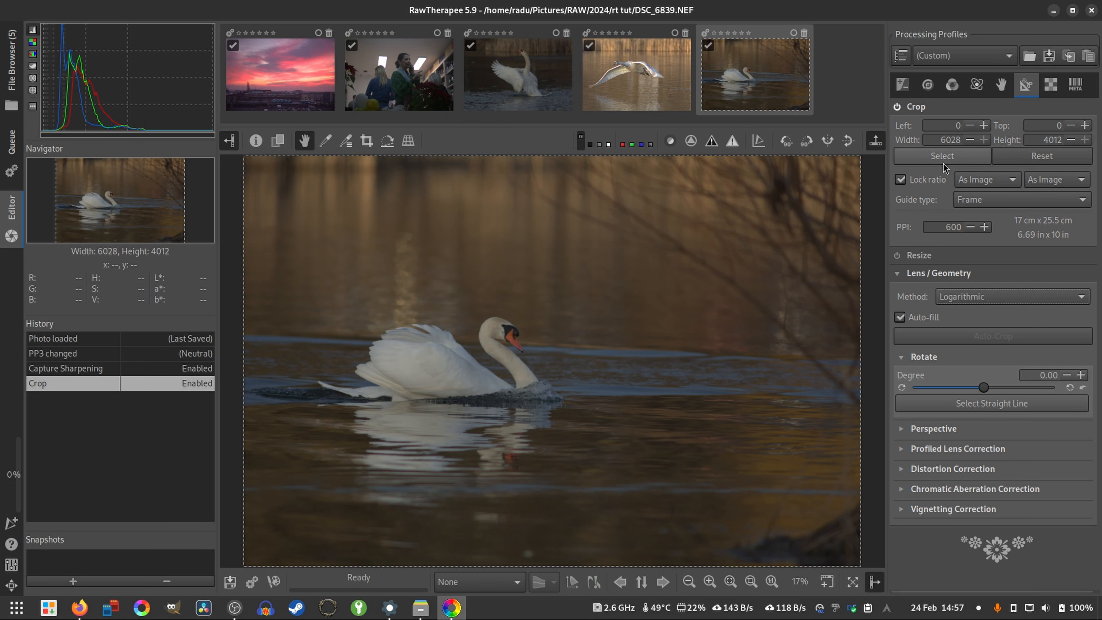
click(995, 200)
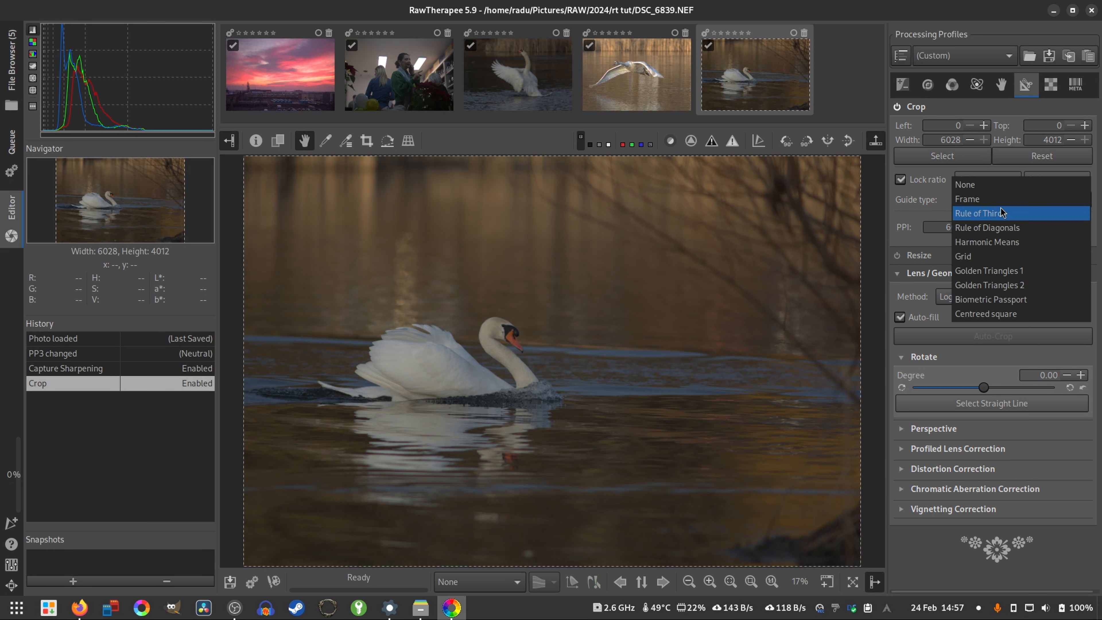
click(983, 214)
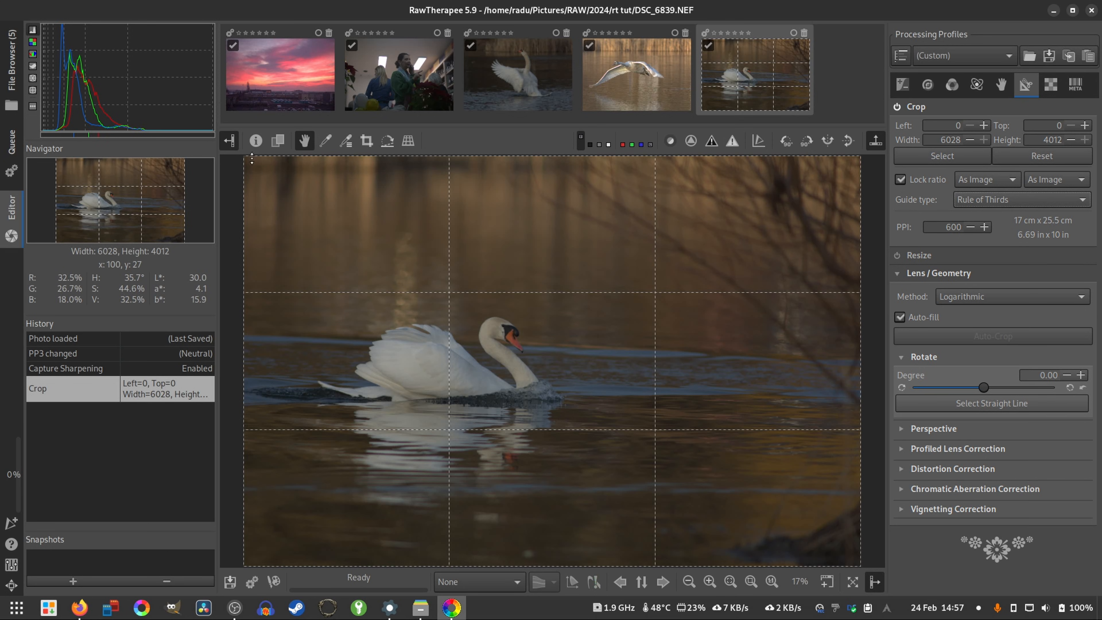
- Shrink the crop frame to 4303 x 2864 around the swan and place it at left 252, top 525
drag(244, 159, 284, 185)
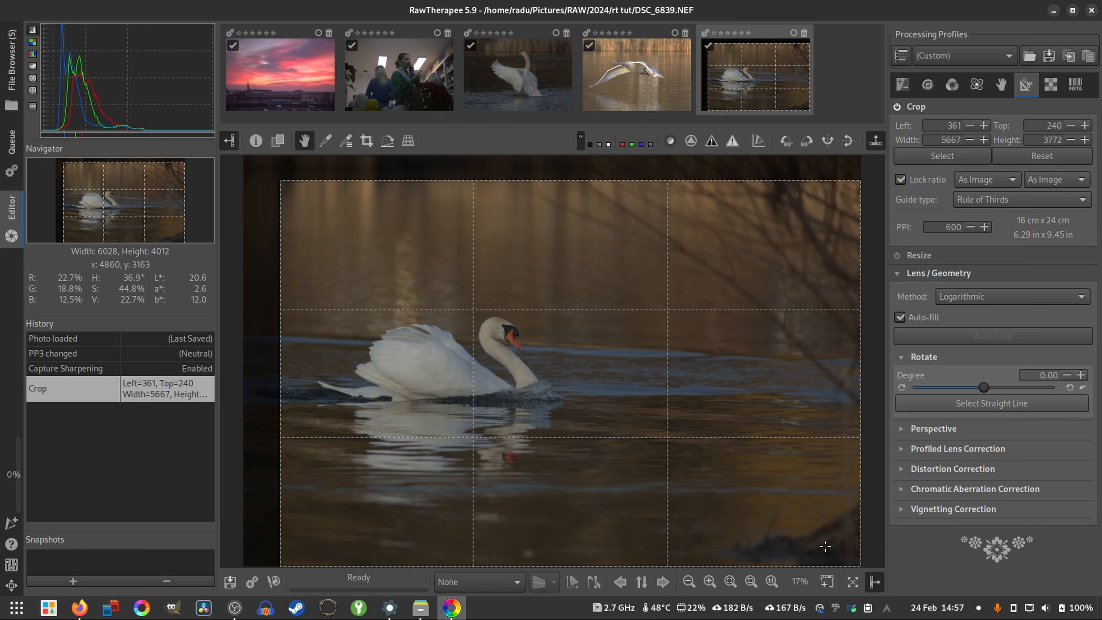
drag(857, 564, 791, 526)
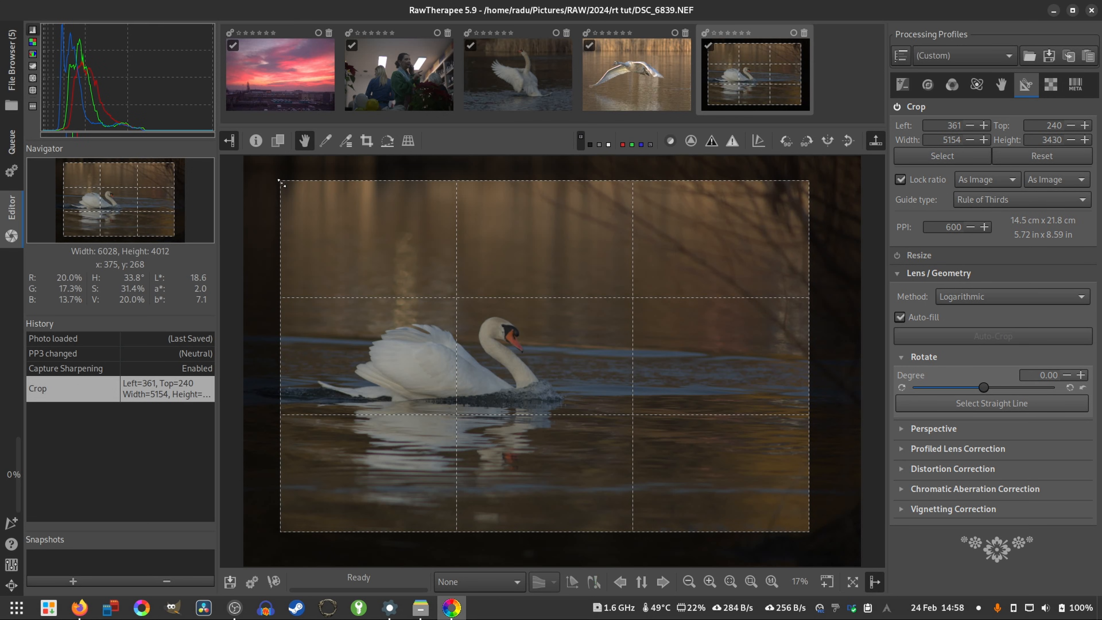
drag(285, 183, 315, 205)
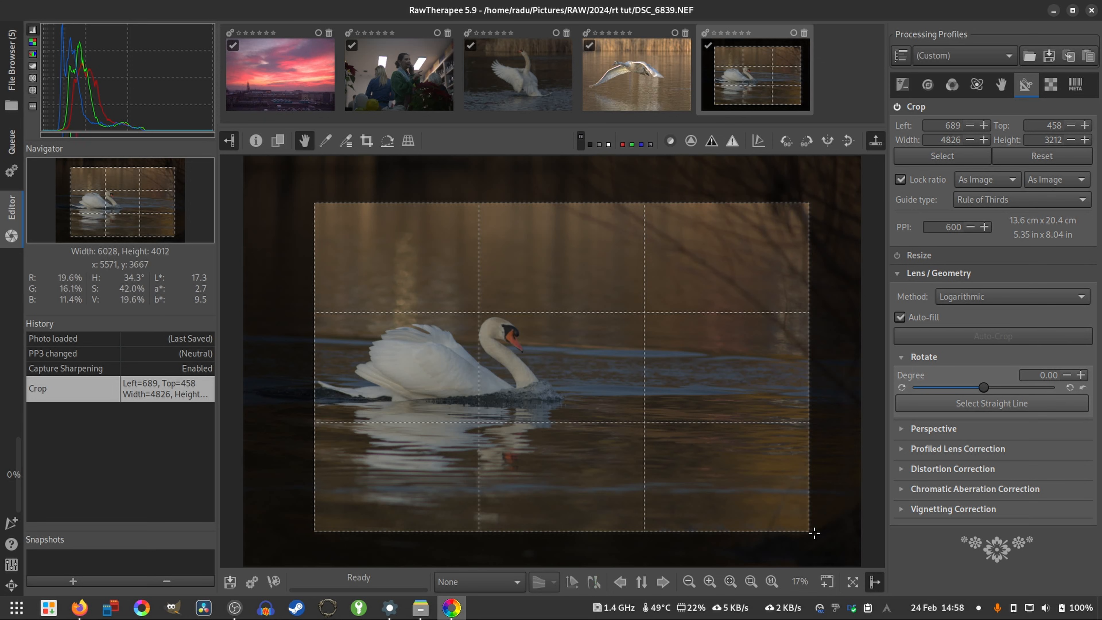
drag(810, 537, 743, 501)
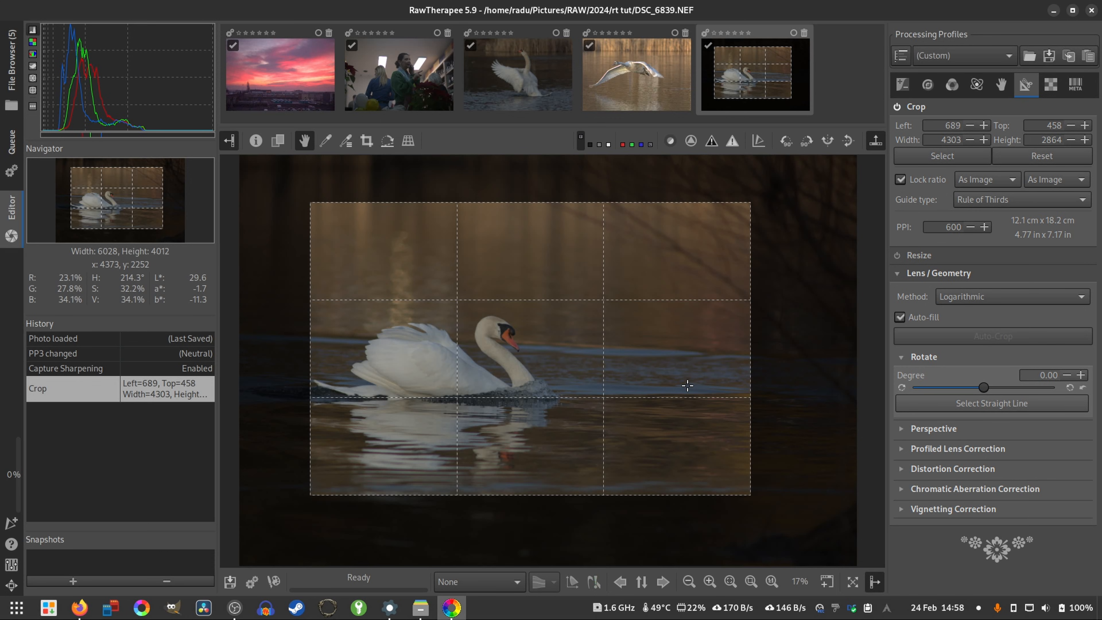
drag(688, 384, 642, 389)
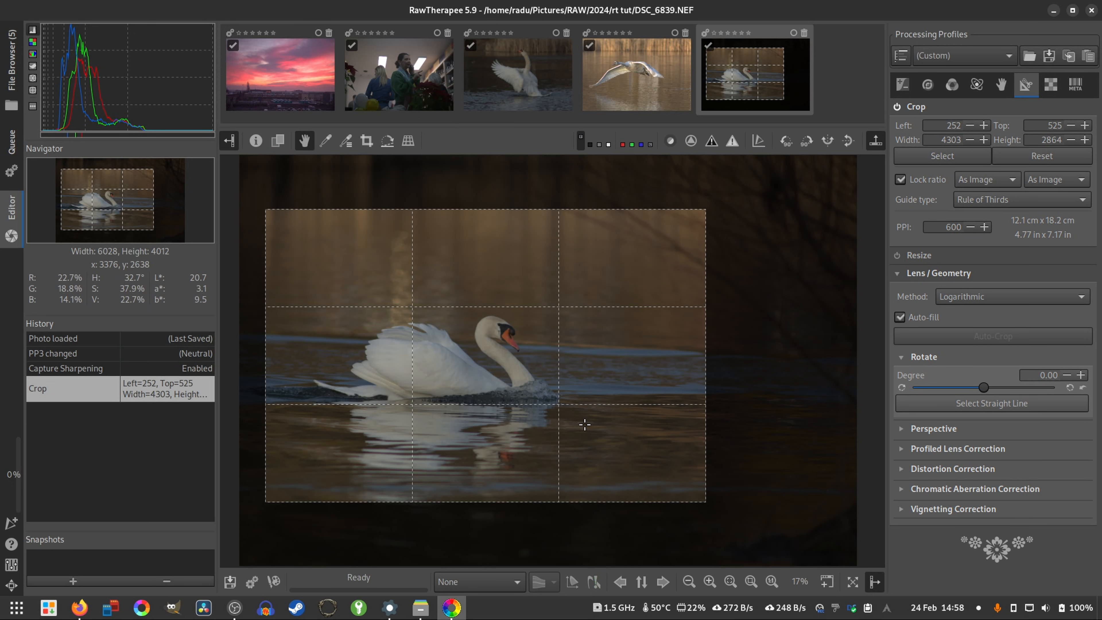
- Compare the whole photo with the view fitted to the crop, and set the crop guide type to None
scroll(584, 424, up, 2)
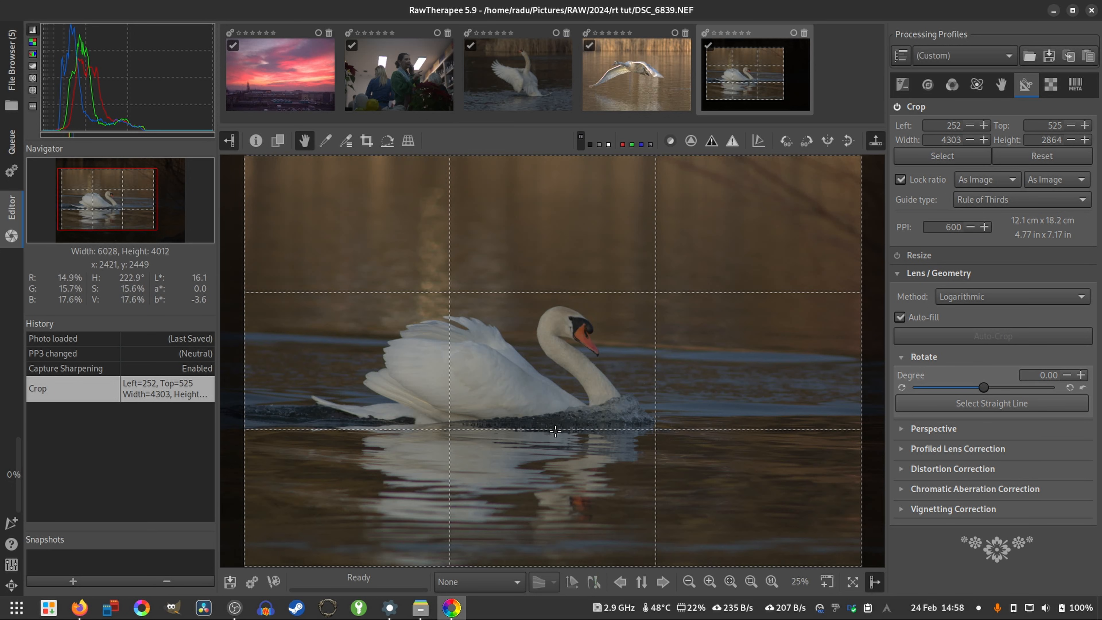
click(731, 583)
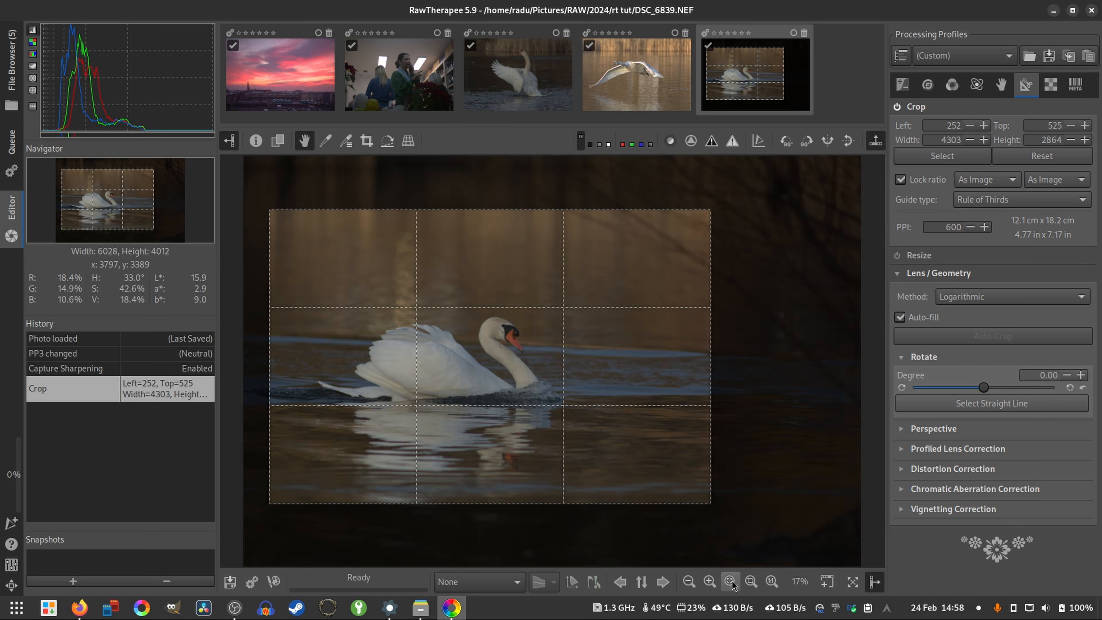
click(754, 585)
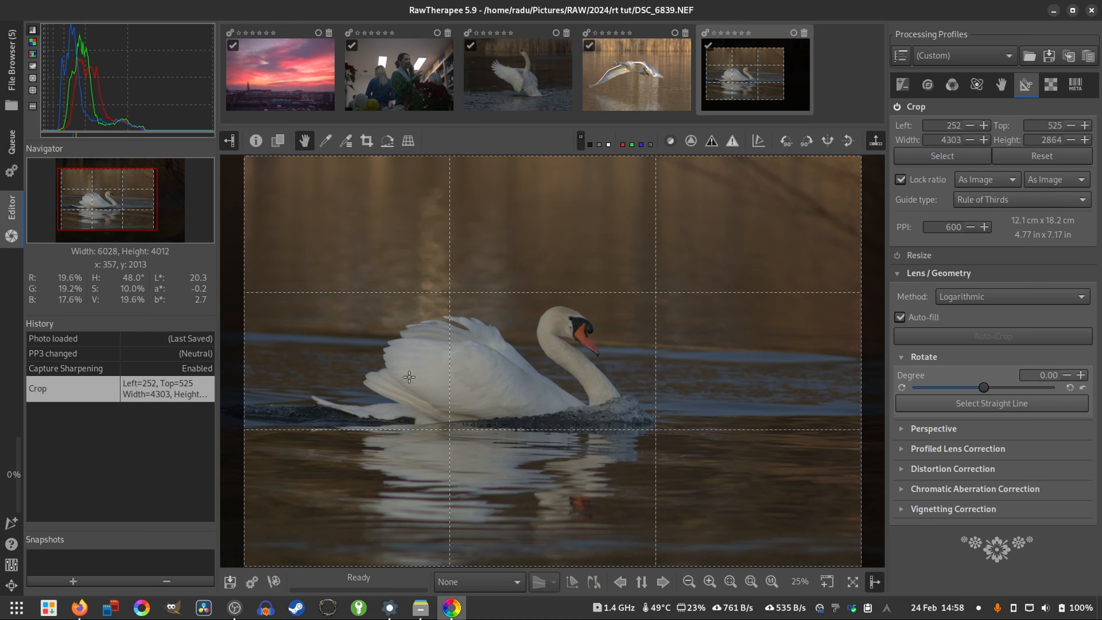
click(986, 201)
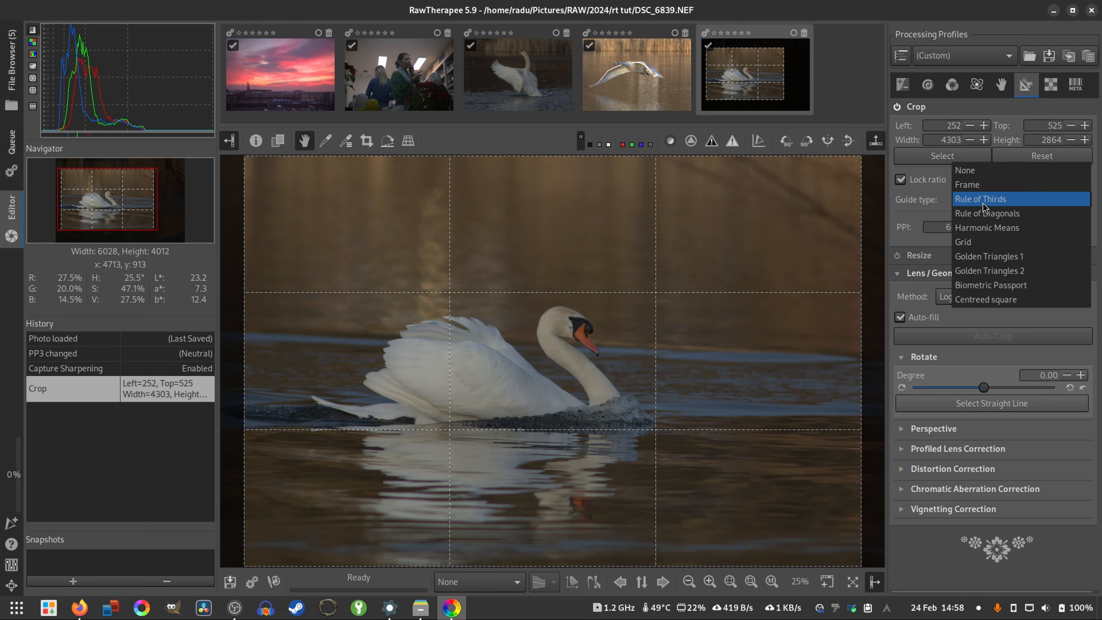
click(976, 171)
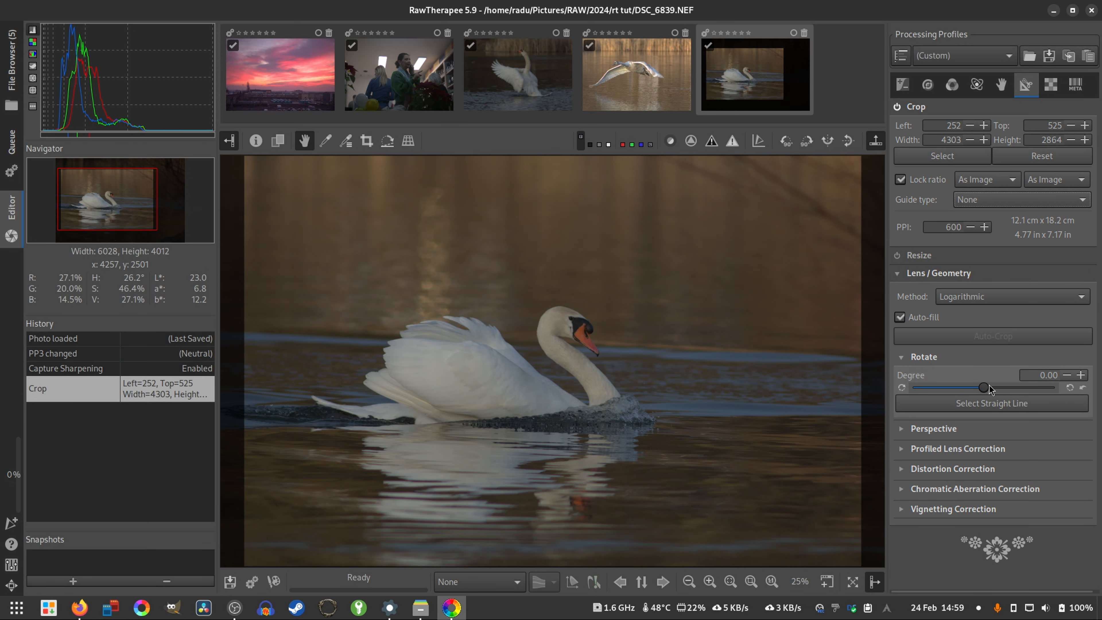
- Rotate the swan photo by 1.27 degrees
scroll(988, 385, up, 6)
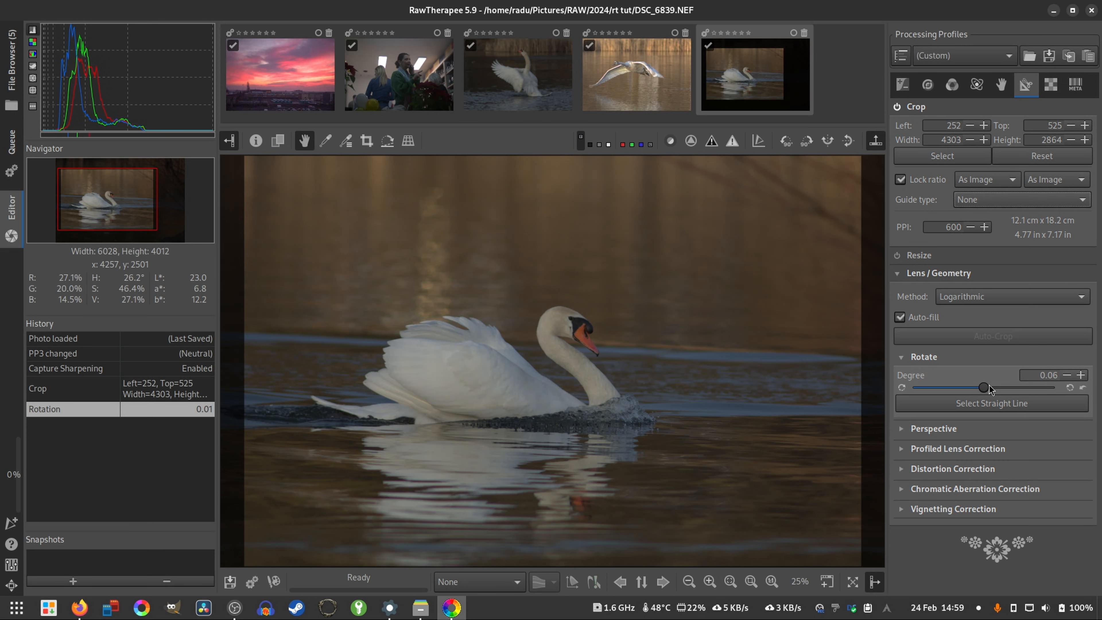
scroll(989, 385, up, 5)
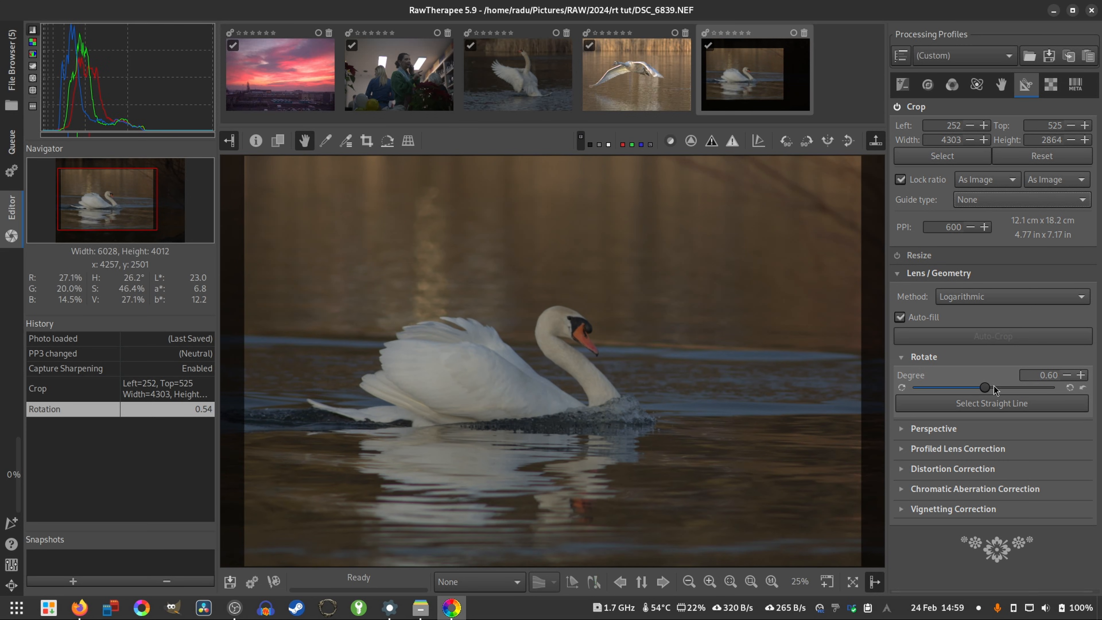
scroll(995, 388, up, 4)
scroll(1002, 390, up, 3)
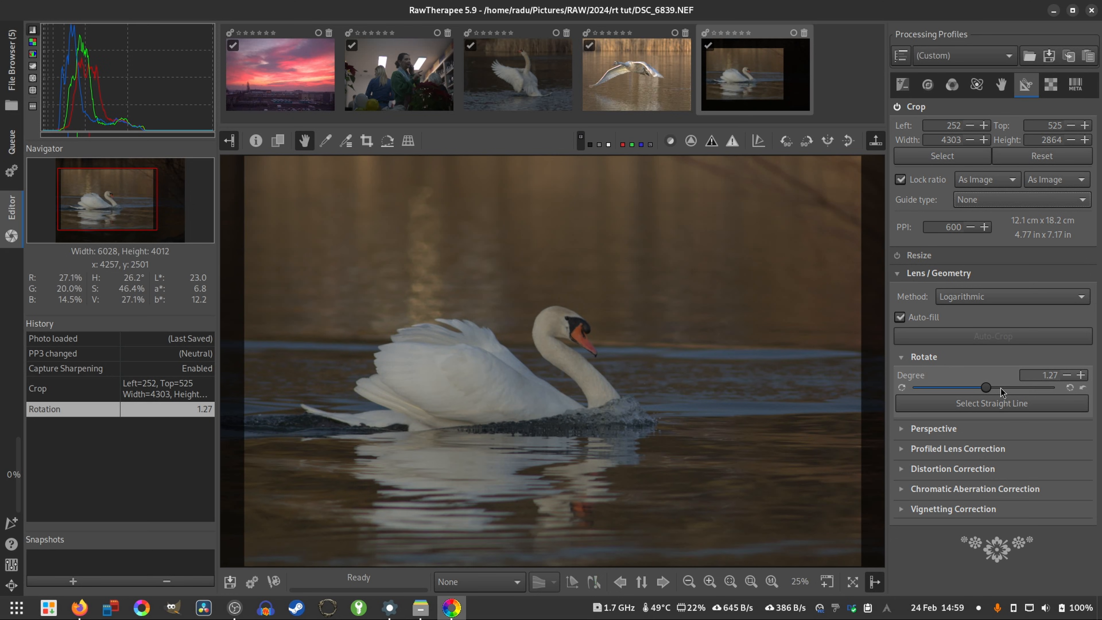
- Set the Profiled Lens Correction profile to Automatically selected, compare it with None, and collapse the section
click(982, 449)
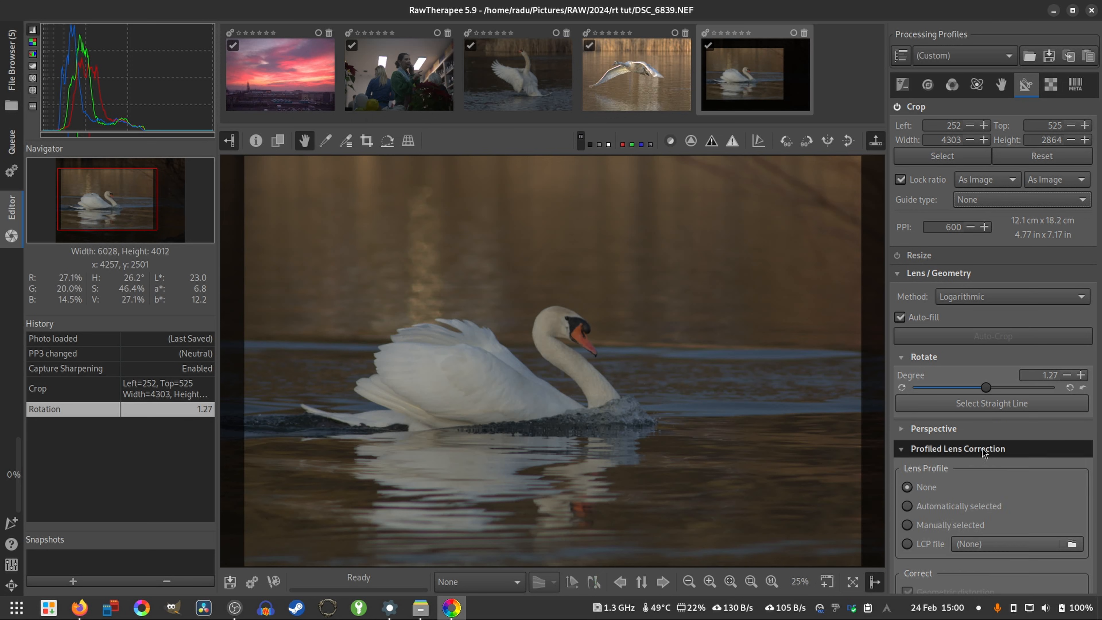
scroll(982, 447, down, 3)
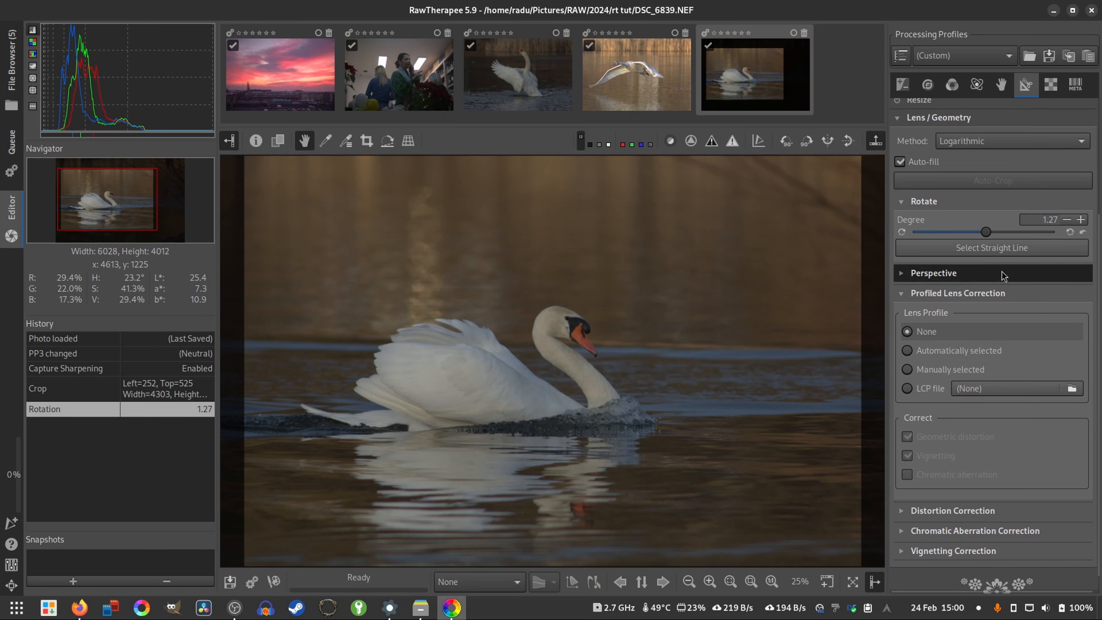
click(908, 351)
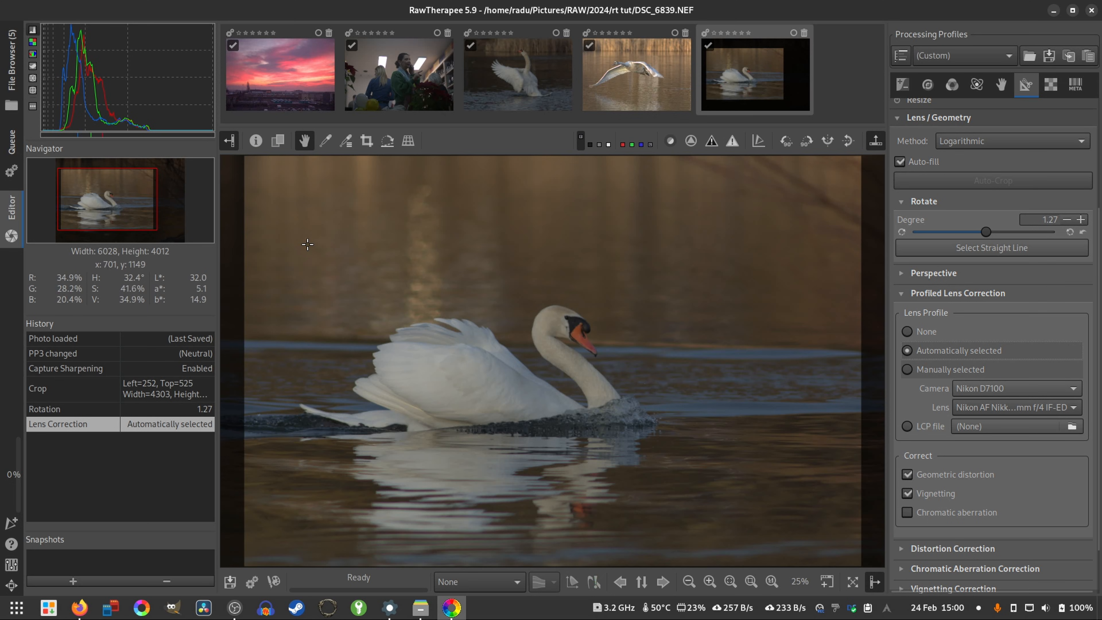
click(915, 331)
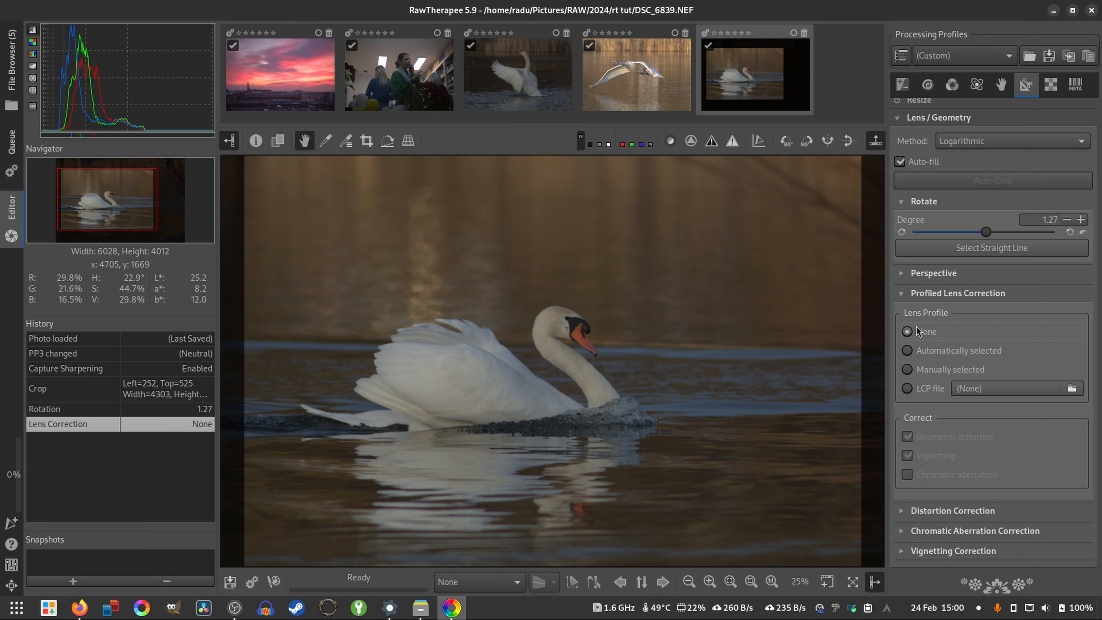
click(907, 350)
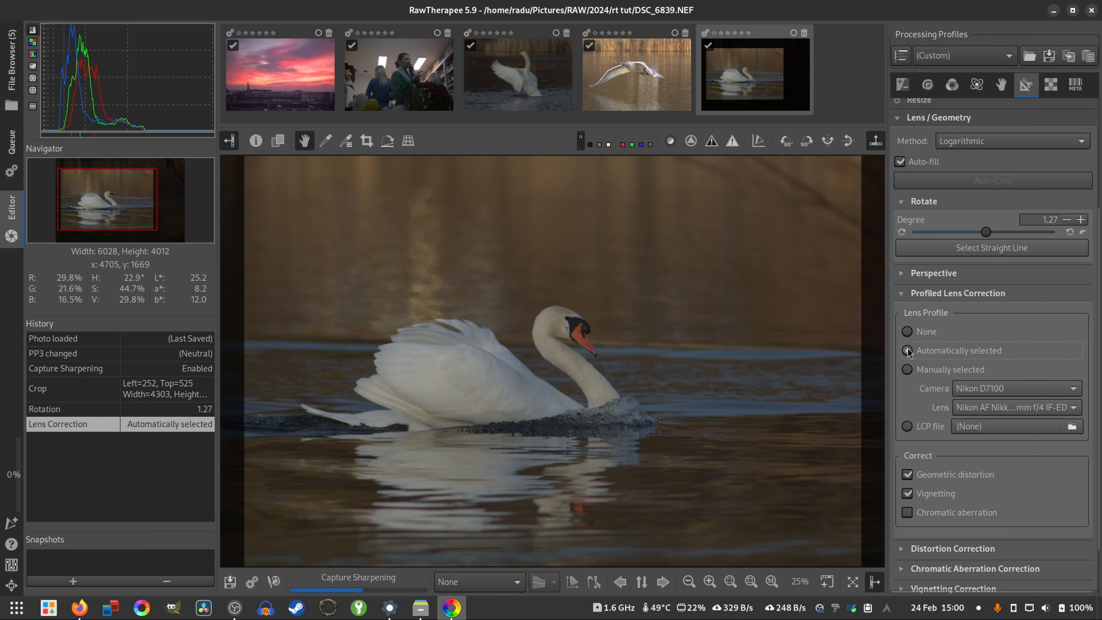
click(956, 301)
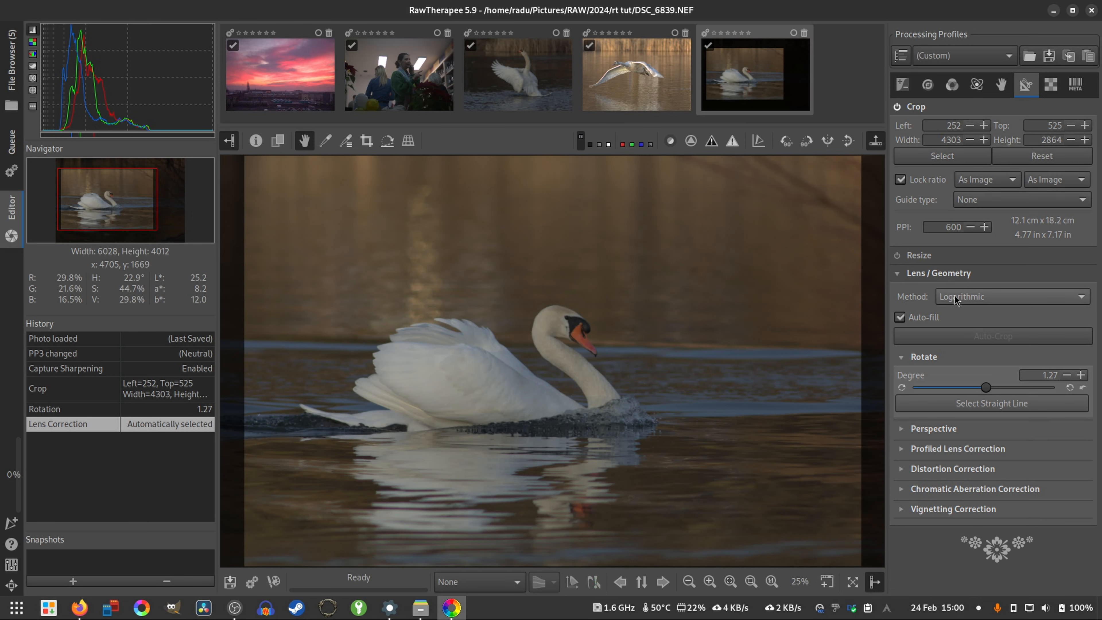
- Set the swan photo's Exposure compensation to 1.00
click(902, 84)
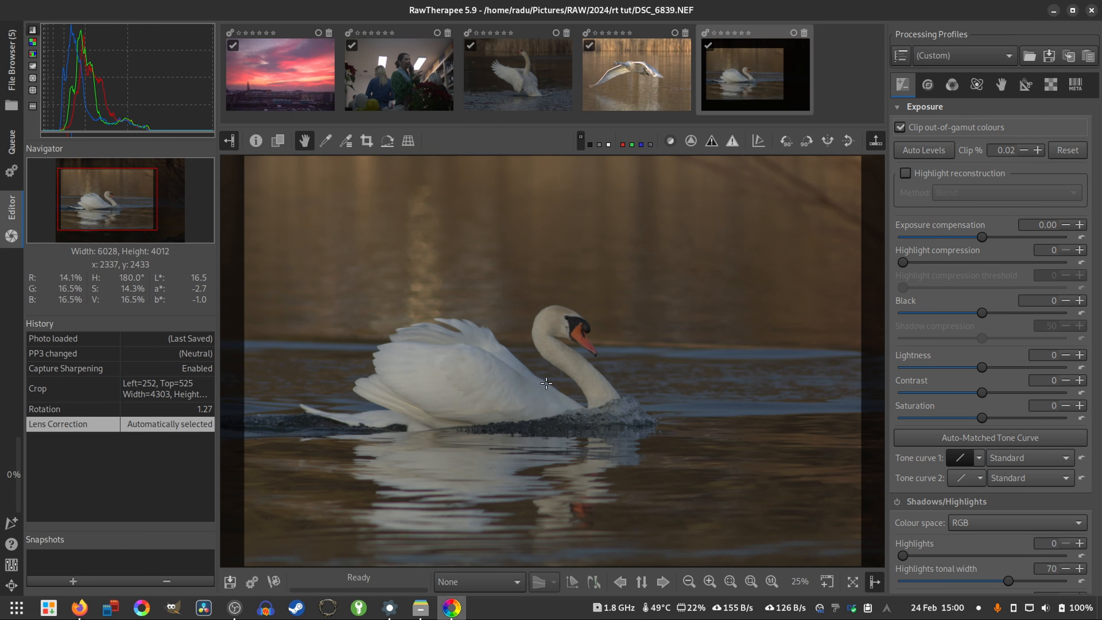
drag(983, 238, 989, 242)
double_click(1047, 224)
text(0.9)
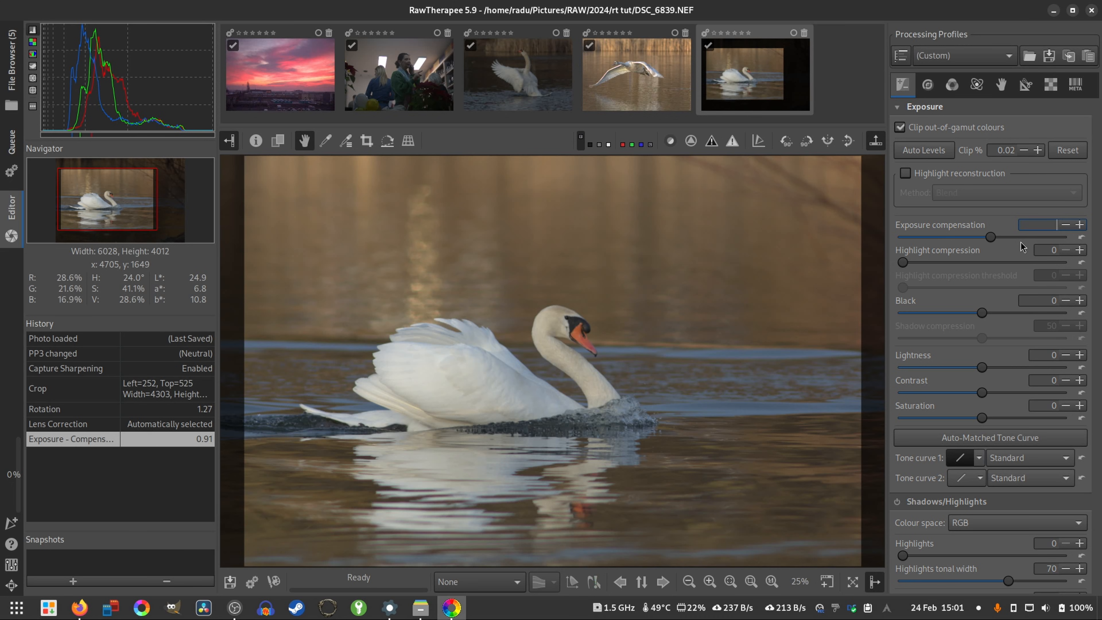
text(1)
key(Return)
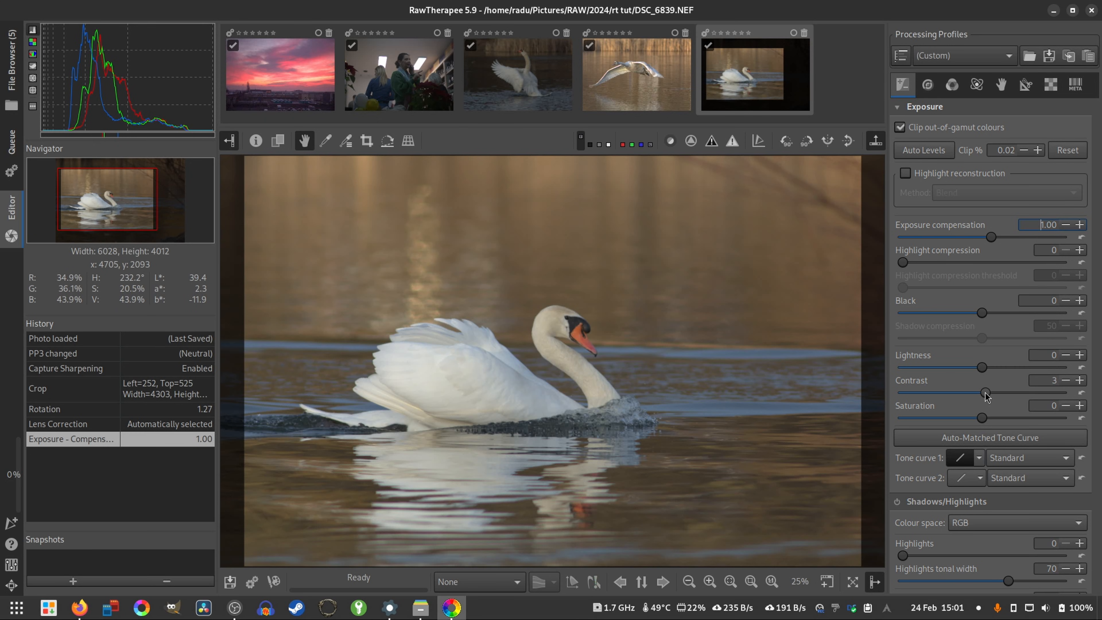
- Raise the Exposure tool's Contrast to 32 and Saturation to 10
scroll(986, 396, up, 15)
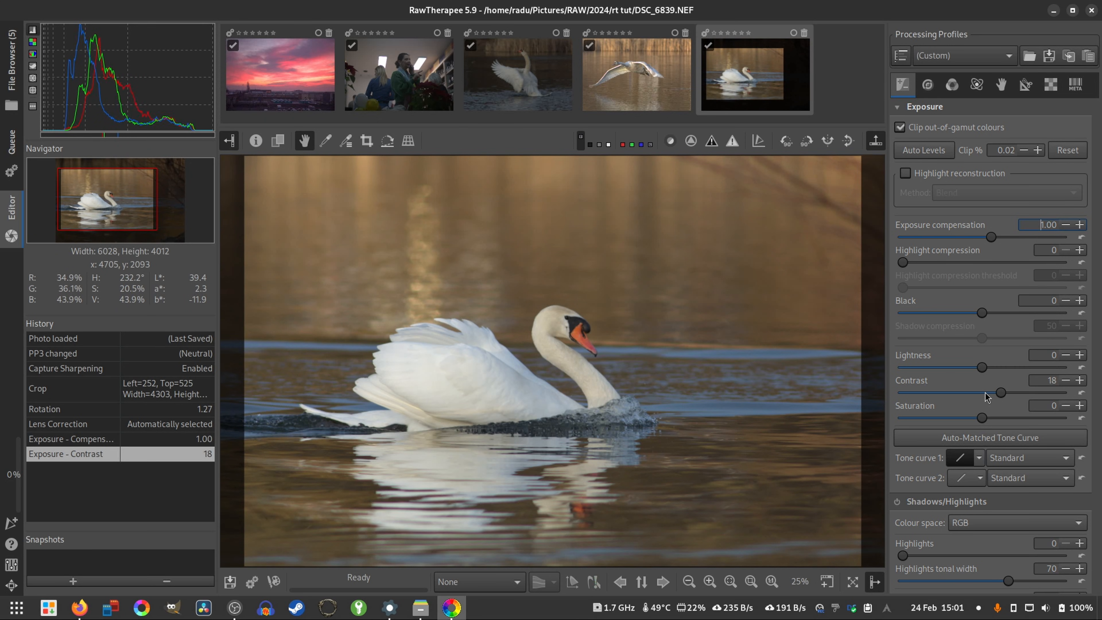
scroll(986, 395, up, 9)
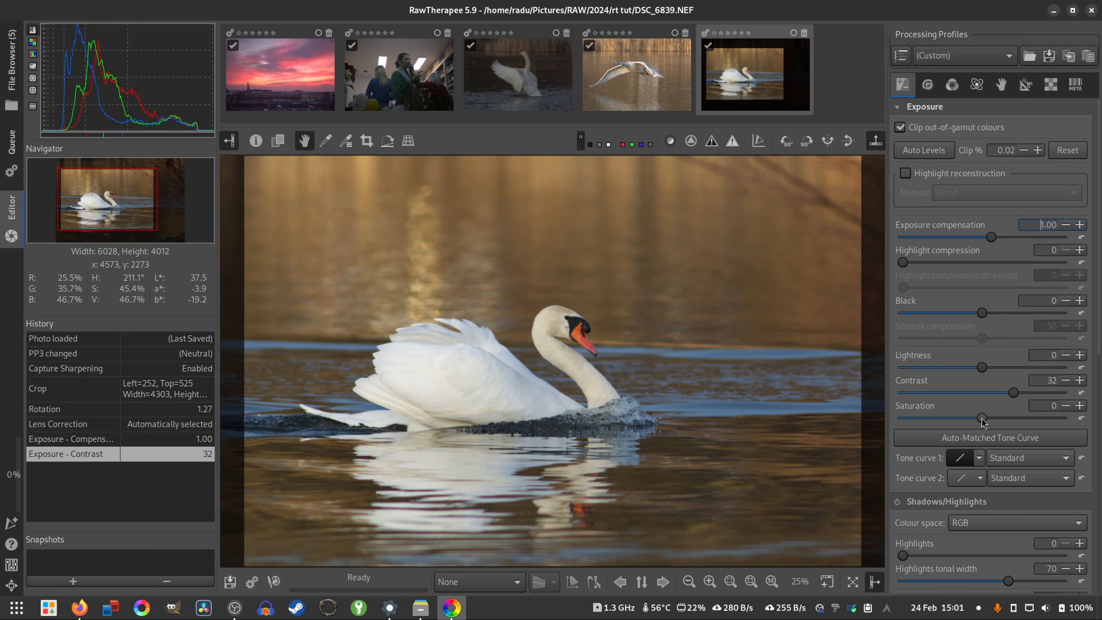
scroll(983, 420, up, 3)
scroll(983, 420, up, 1)
- Enable the Vignette Filter with a Strength of 0.30 and compare the photo with it off and on
scroll(897, 466, down, 6)
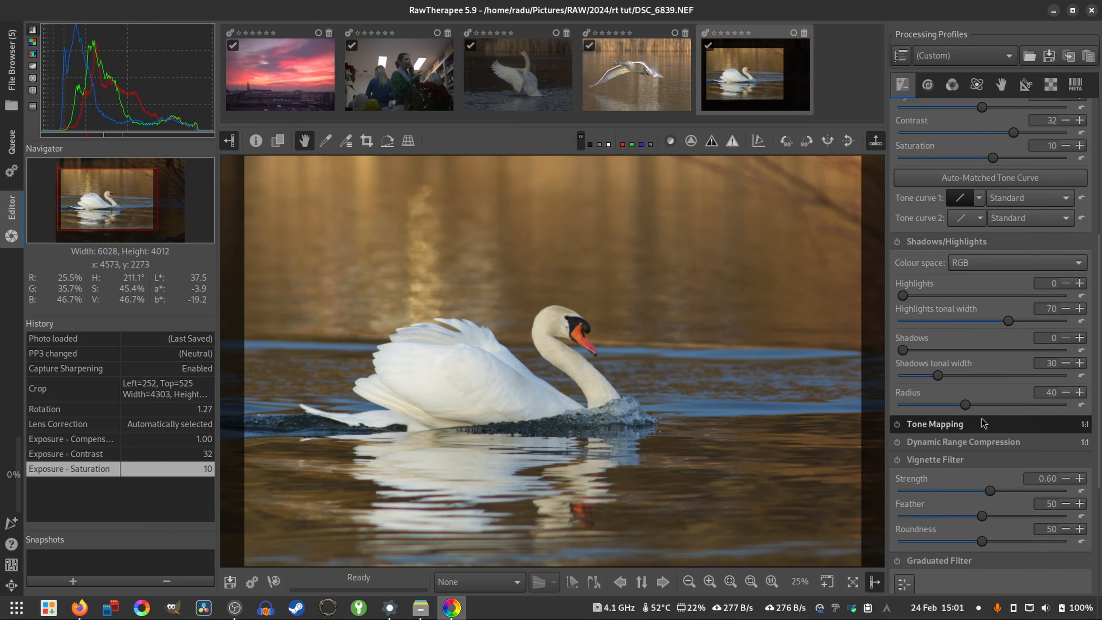
click(896, 460)
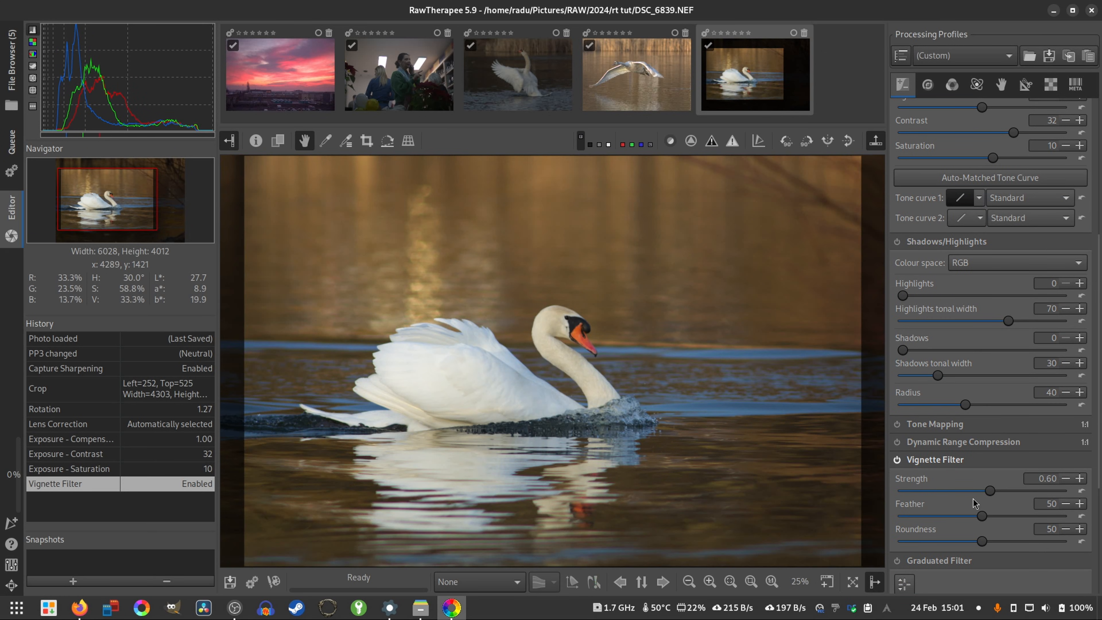
scroll(985, 494, down, 3)
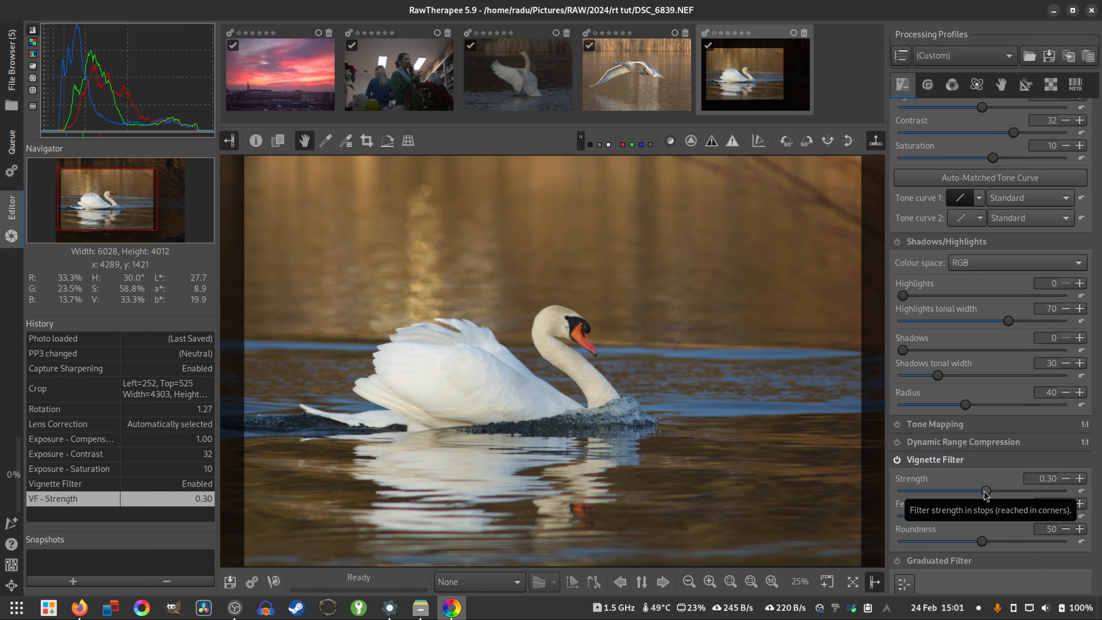
click(896, 460)
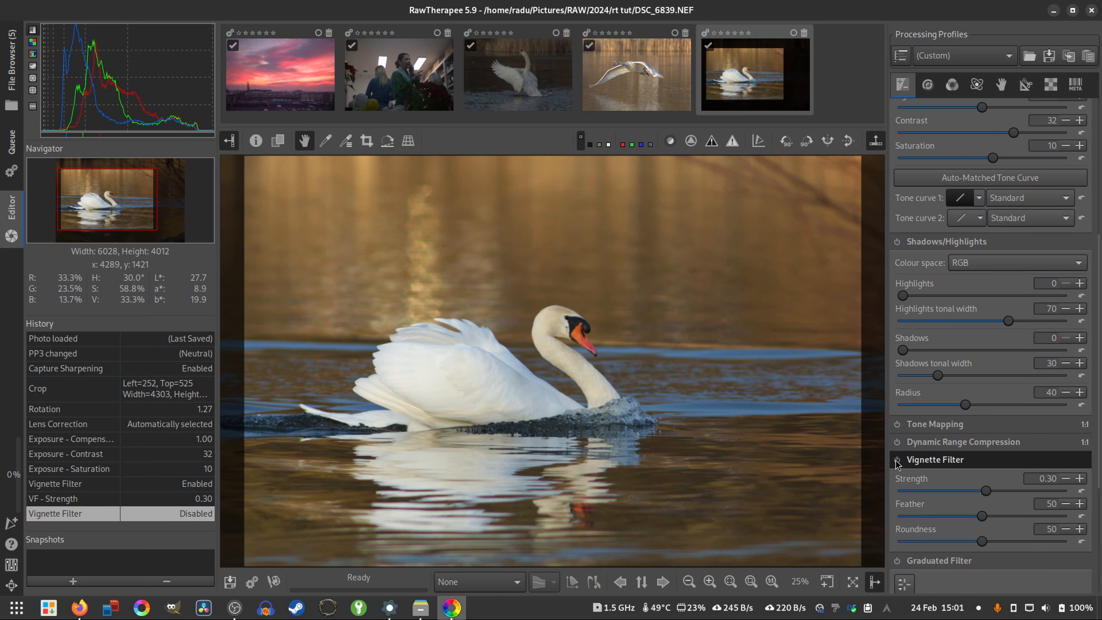
click(896, 460)
- Expand Sharpening in the Detail tools and enable it
click(928, 85)
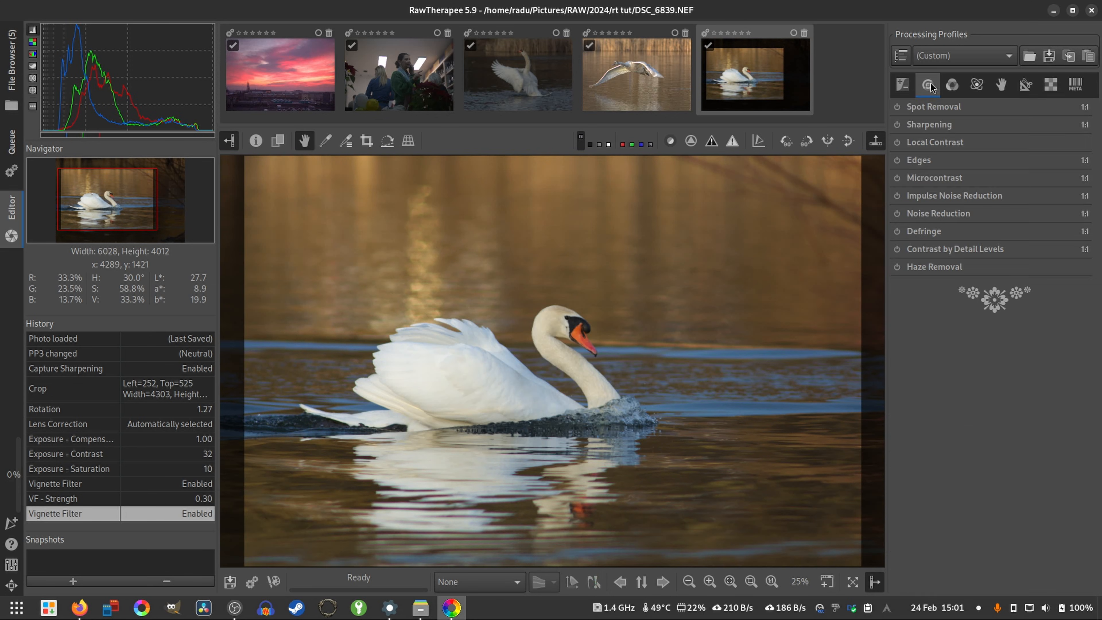
click(915, 126)
click(897, 125)
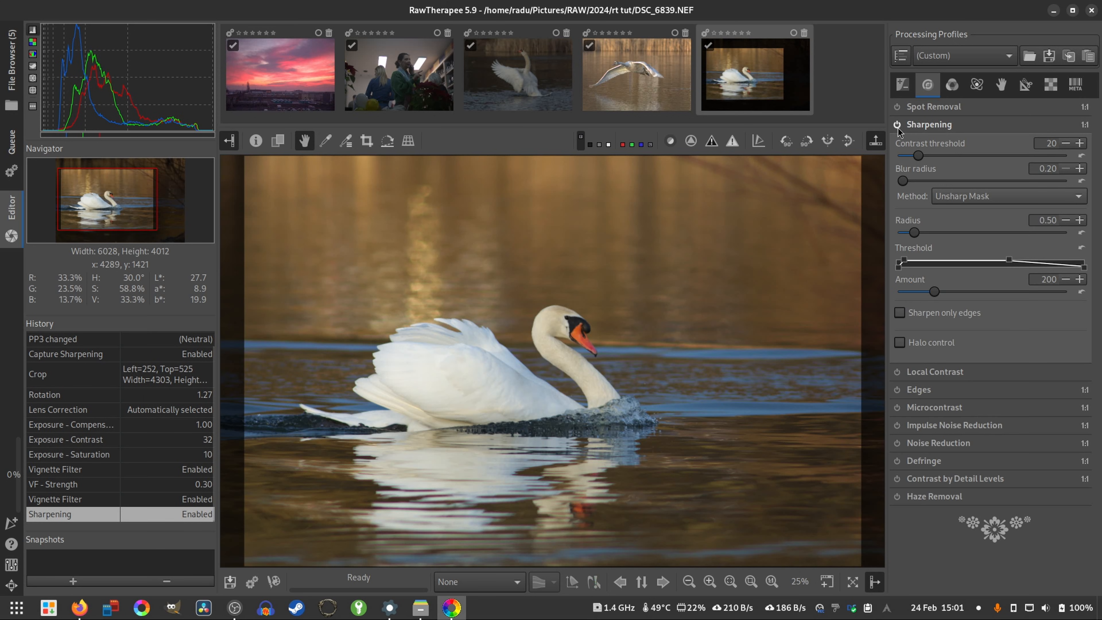
- Raise the Unsharp Mask sharpening Amount to 379 and compare the swan's head with Sharpening off and on
drag(934, 291, 947, 293)
scroll(584, 351, up, 5)
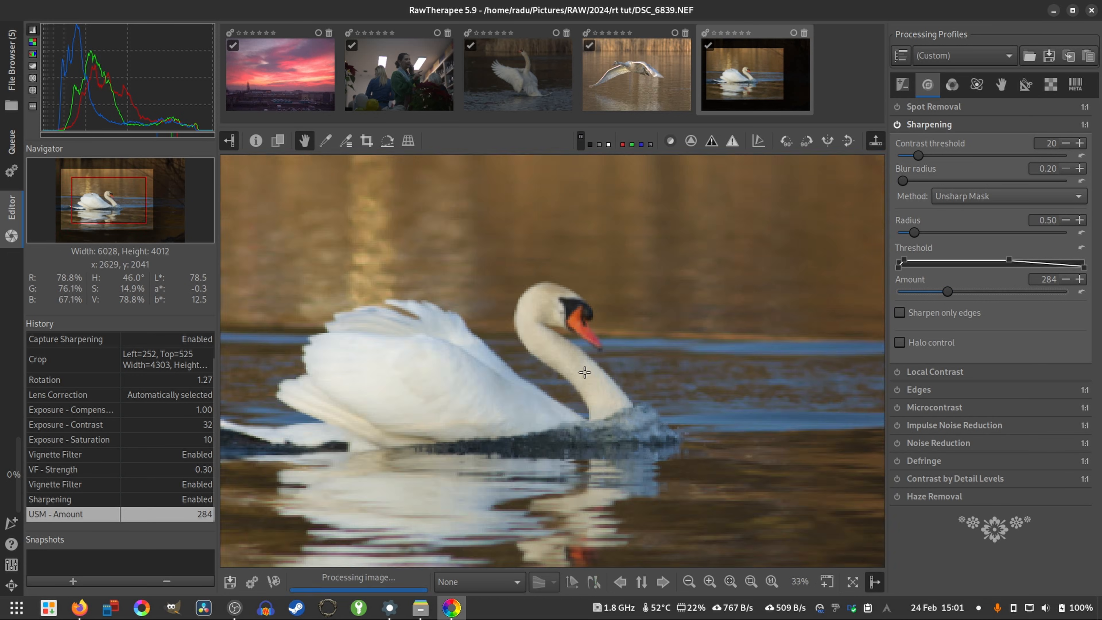
scroll(584, 351, down, 1)
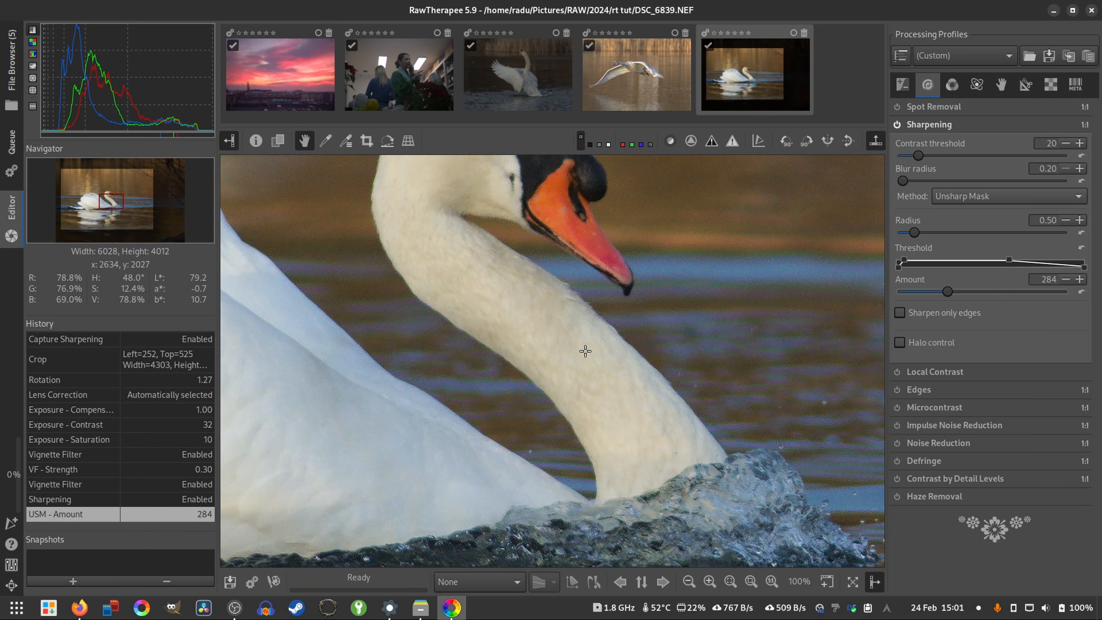
drag(953, 292, 964, 299)
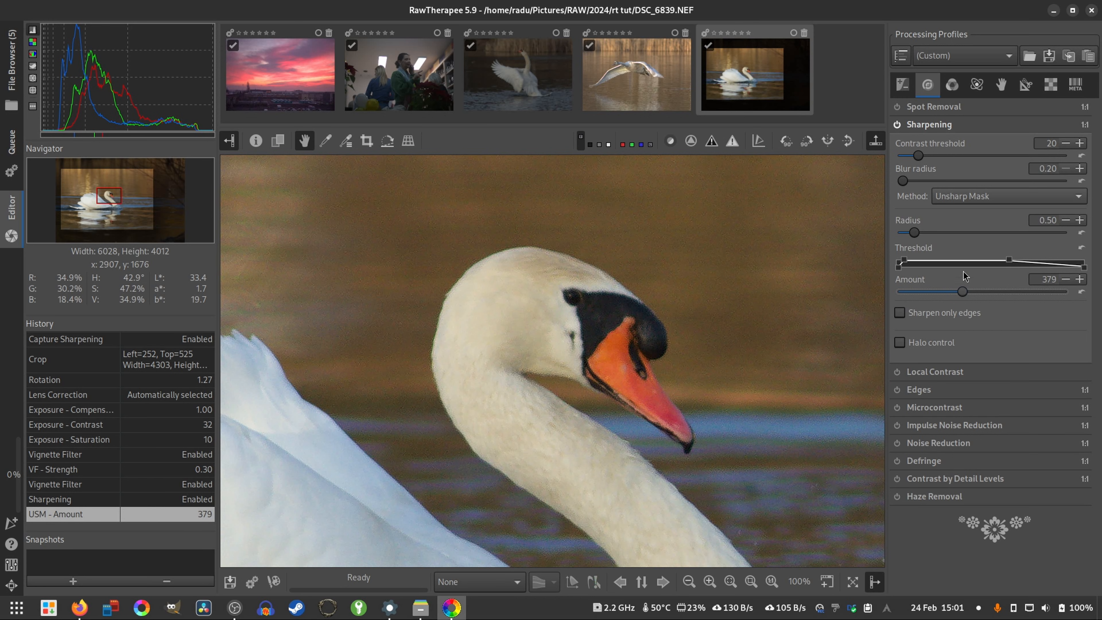
click(896, 125)
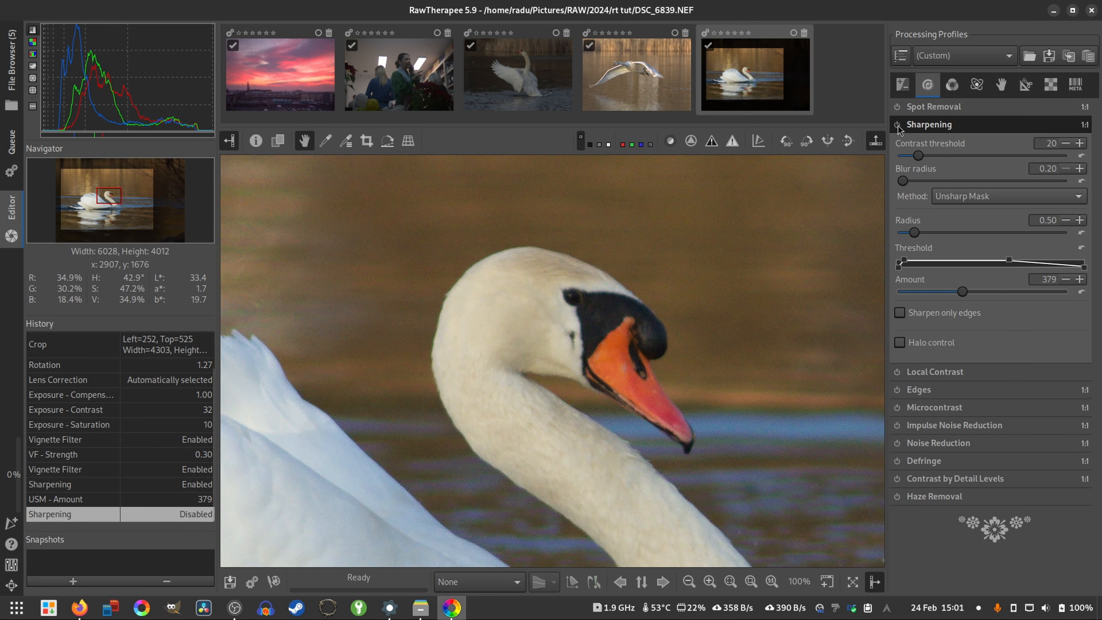
click(897, 126)
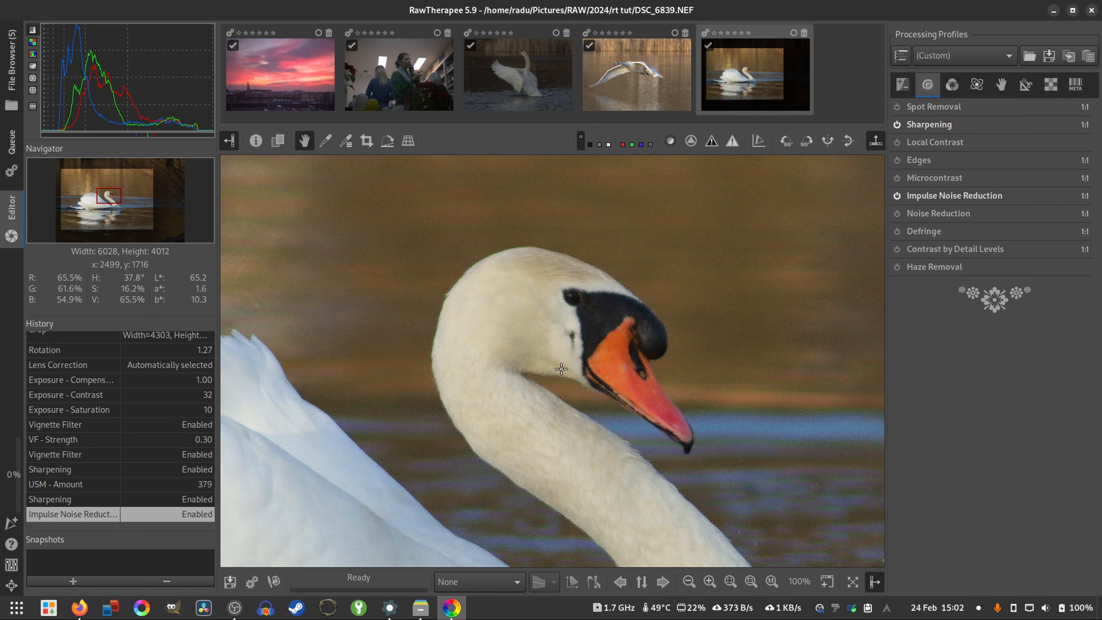
- Enable Impulse Noise Reduction, and flatten the Hue curve of the Defringe tool
drag(442, 431, 578, 393)
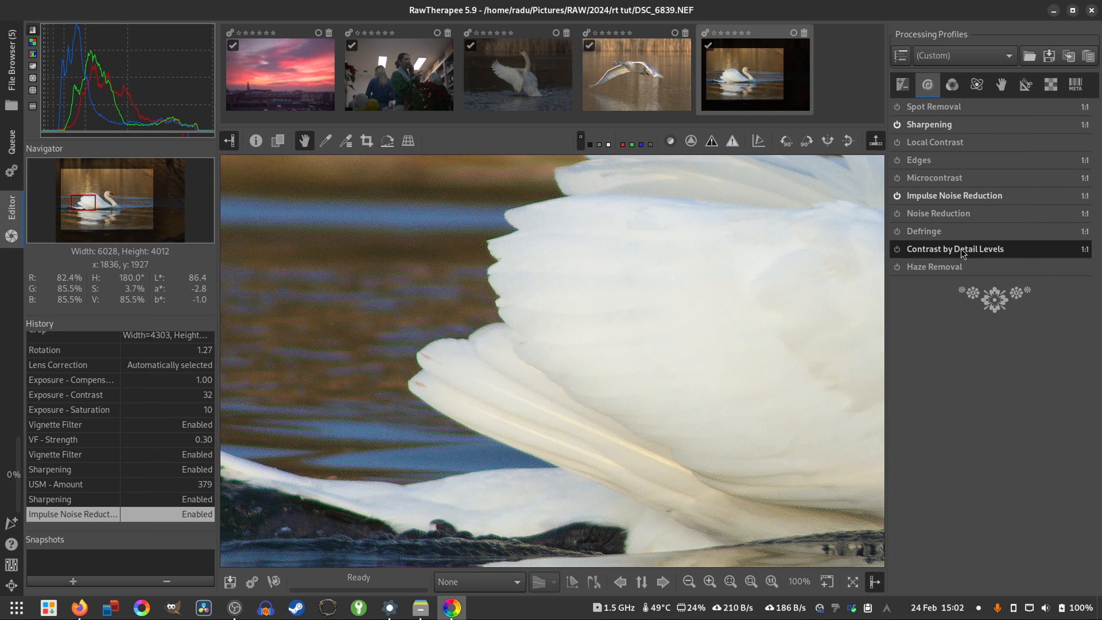
click(914, 231)
scroll(590, 296, up, 2)
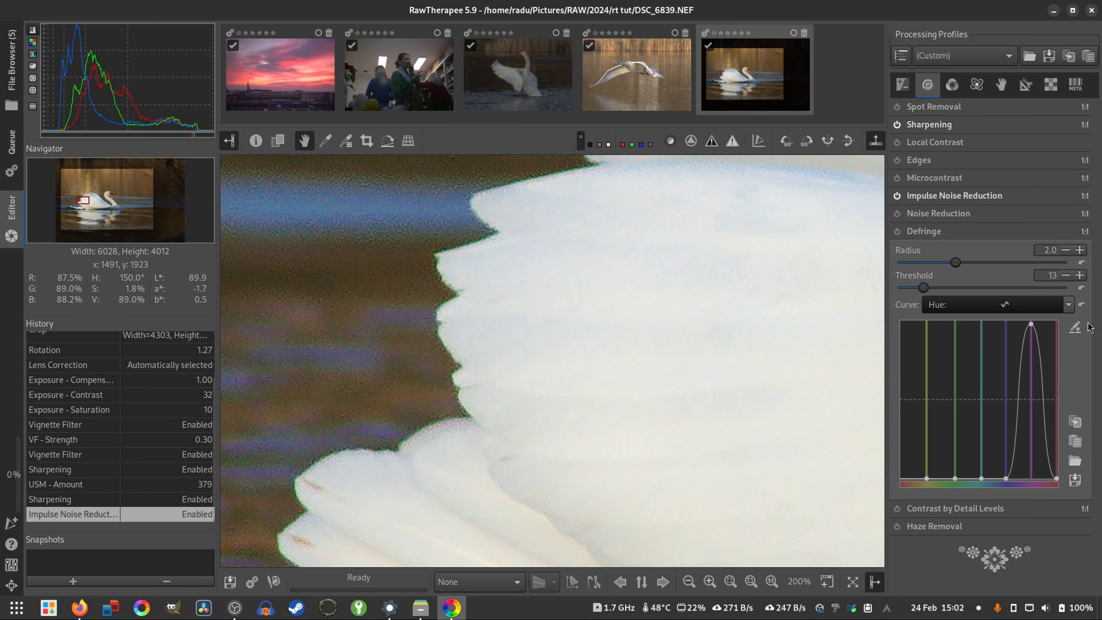
click(1082, 308)
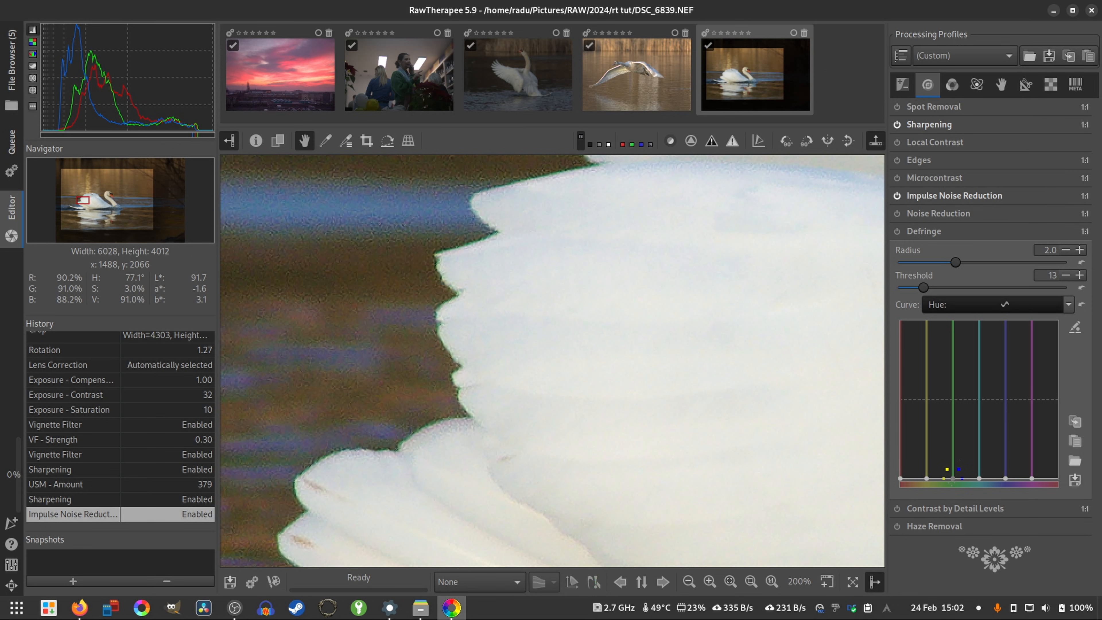
- Enable Defringe with the green point of its Hue curve raised slightly above the middle line, and inspect the feather edges
drag(950, 477, 951, 414)
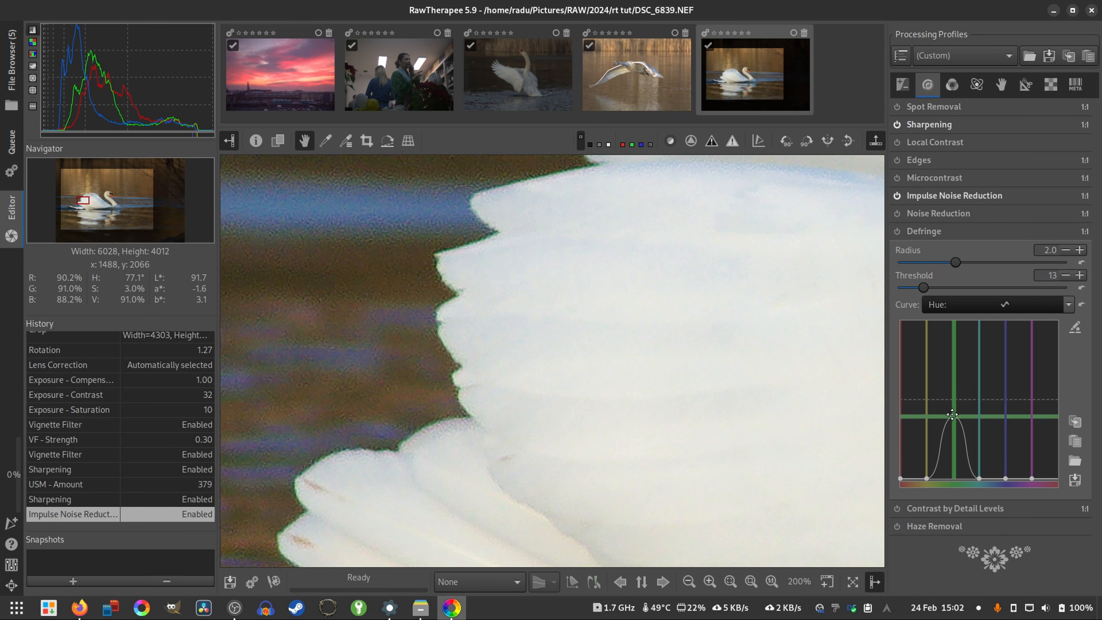
click(896, 233)
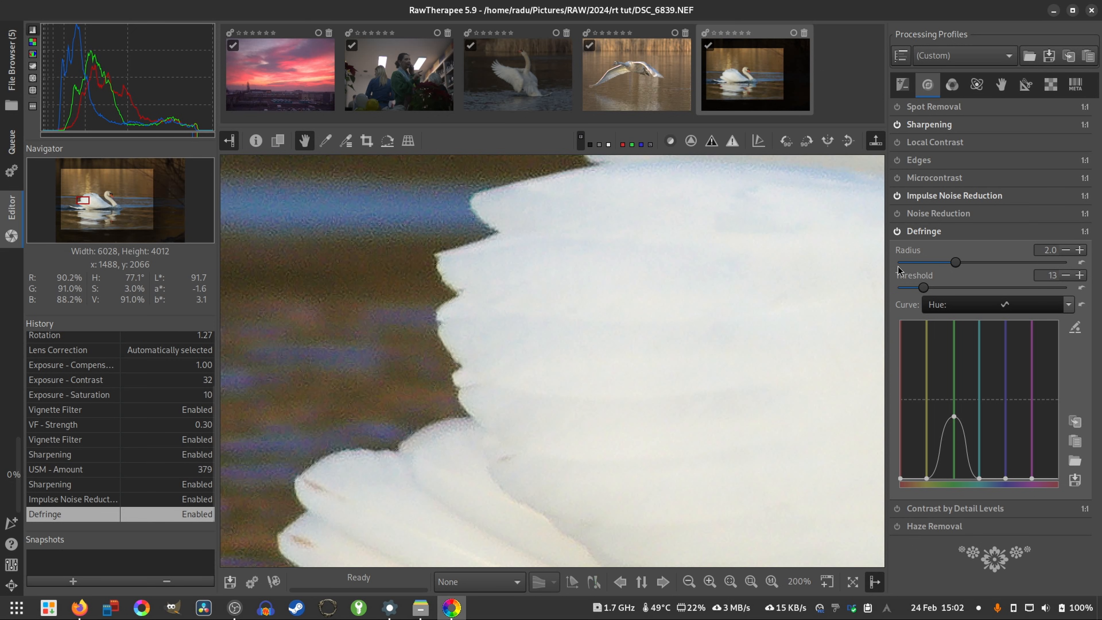
drag(954, 417, 952, 389)
drag(526, 236, 630, 373)
scroll(465, 487, up, 1)
drag(490, 504, 502, 483)
key(f)
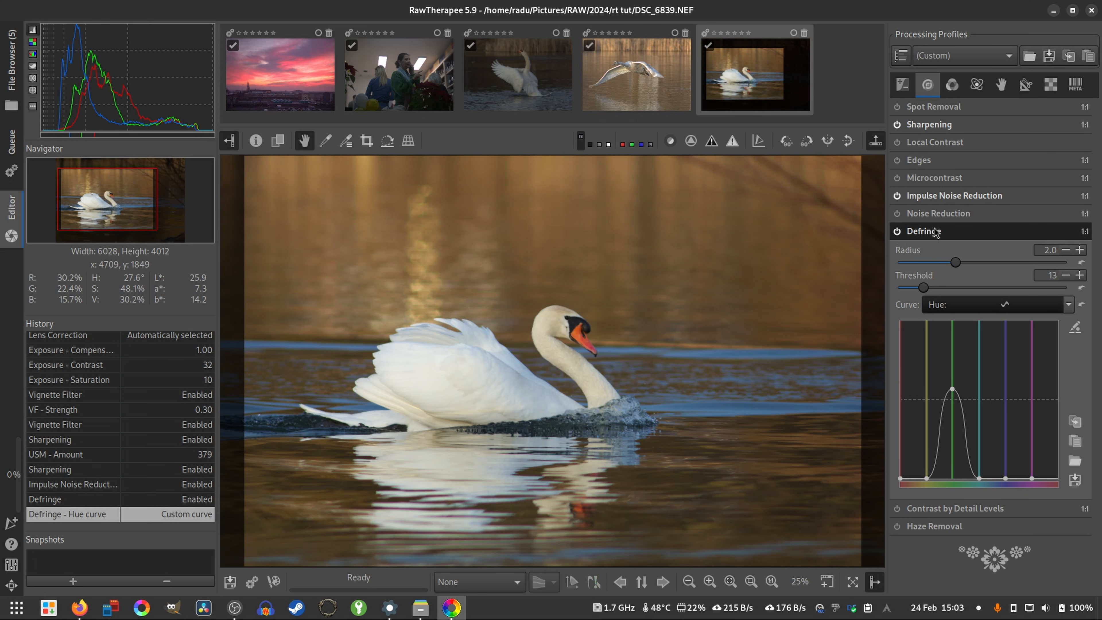
- Set the White Balance by sampling the white feathers on the swan's body
click(952, 86)
click(944, 107)
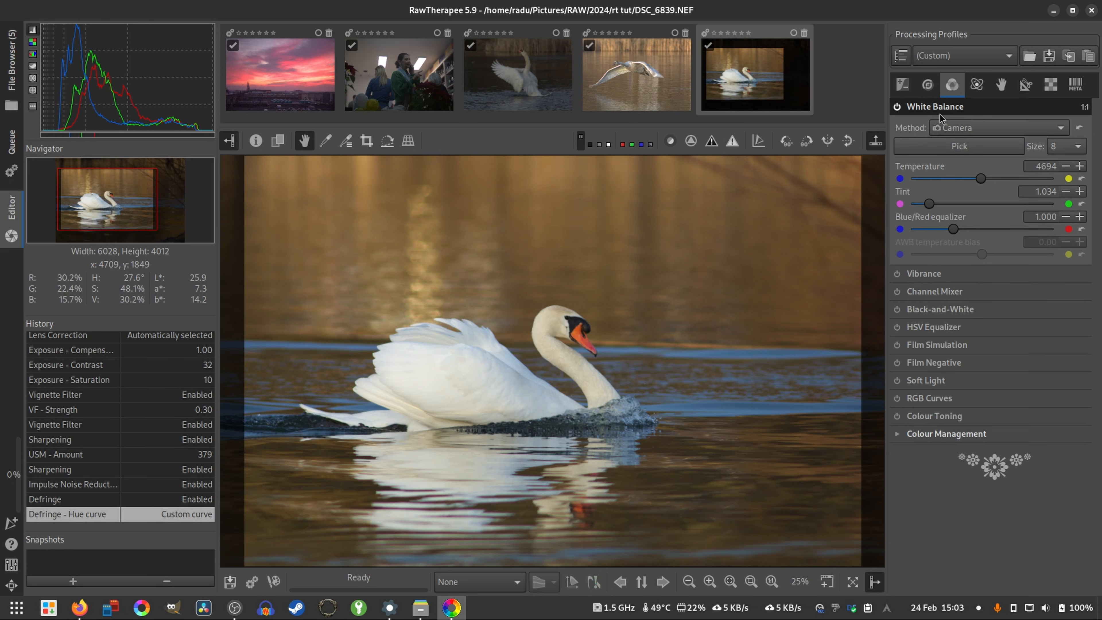
click(972, 151)
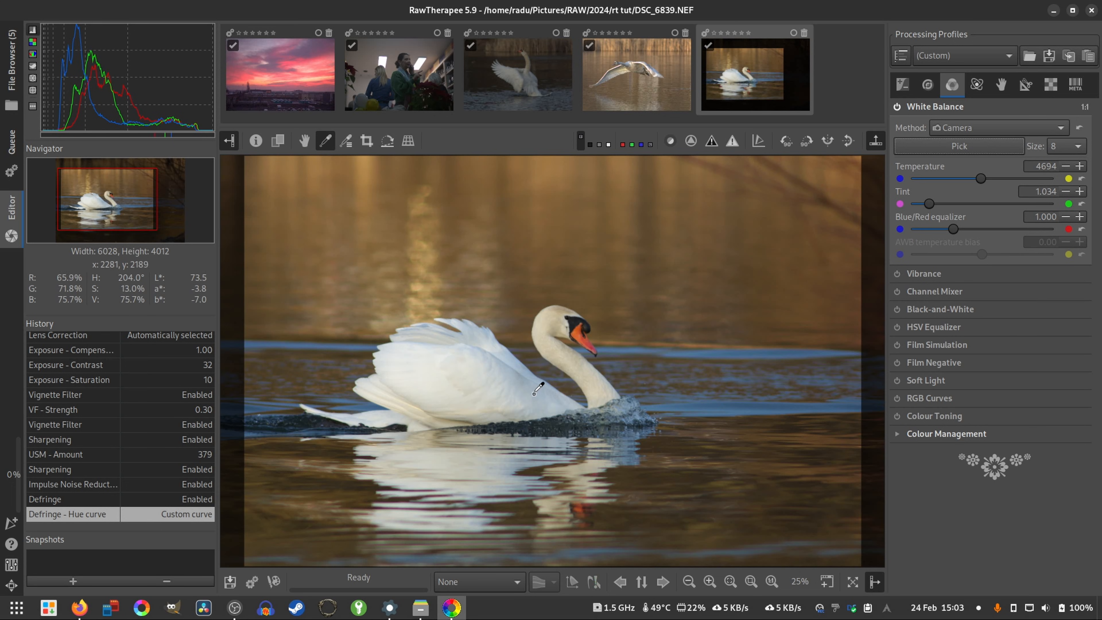
click(527, 387)
click(520, 384)
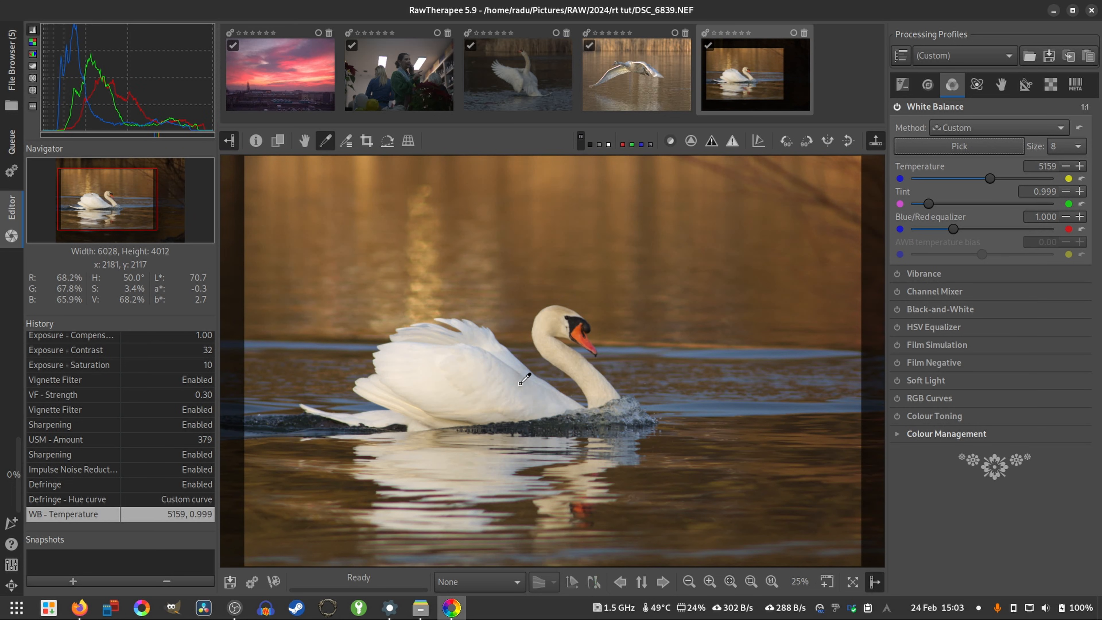
key(h)
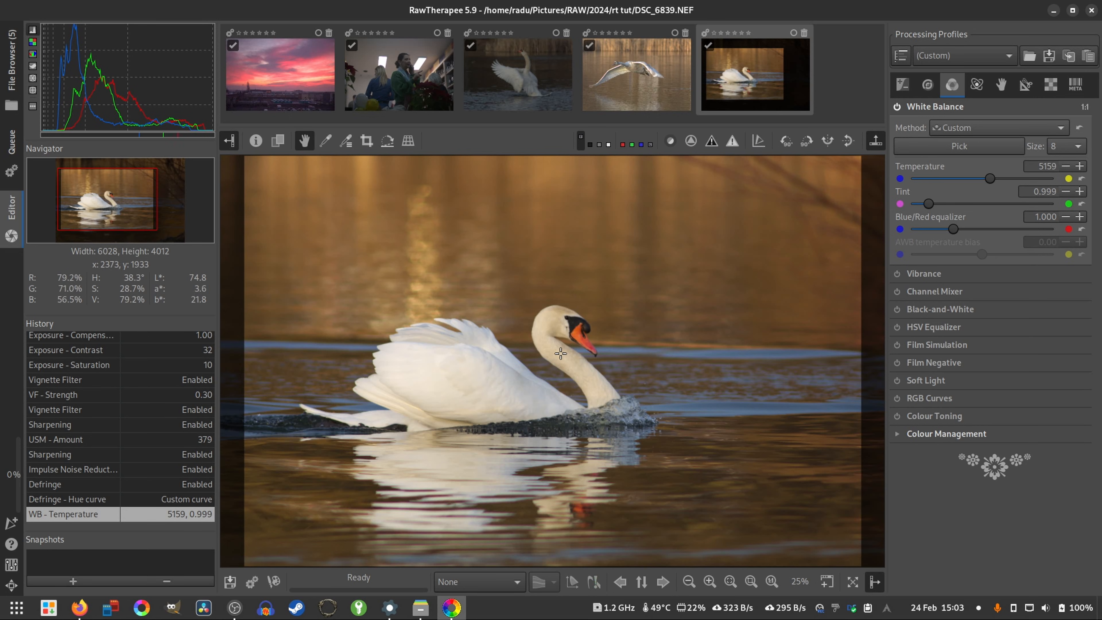
- Enable Vibrance with Pastel tones at 2 and compare the photo with it off and on
click(895, 274)
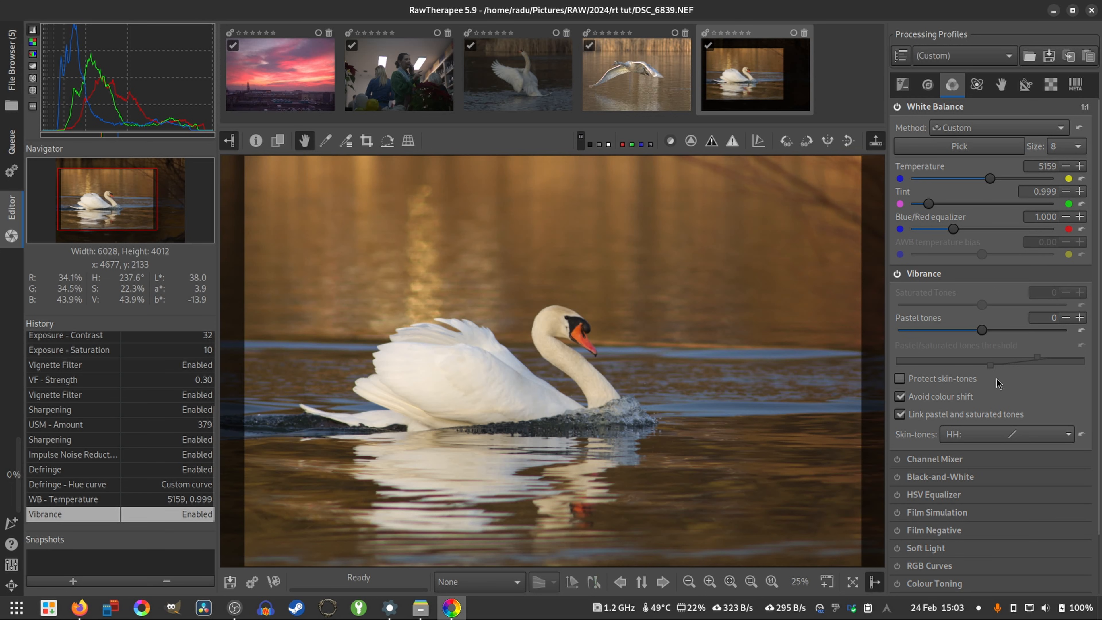
drag(986, 335, 984, 335)
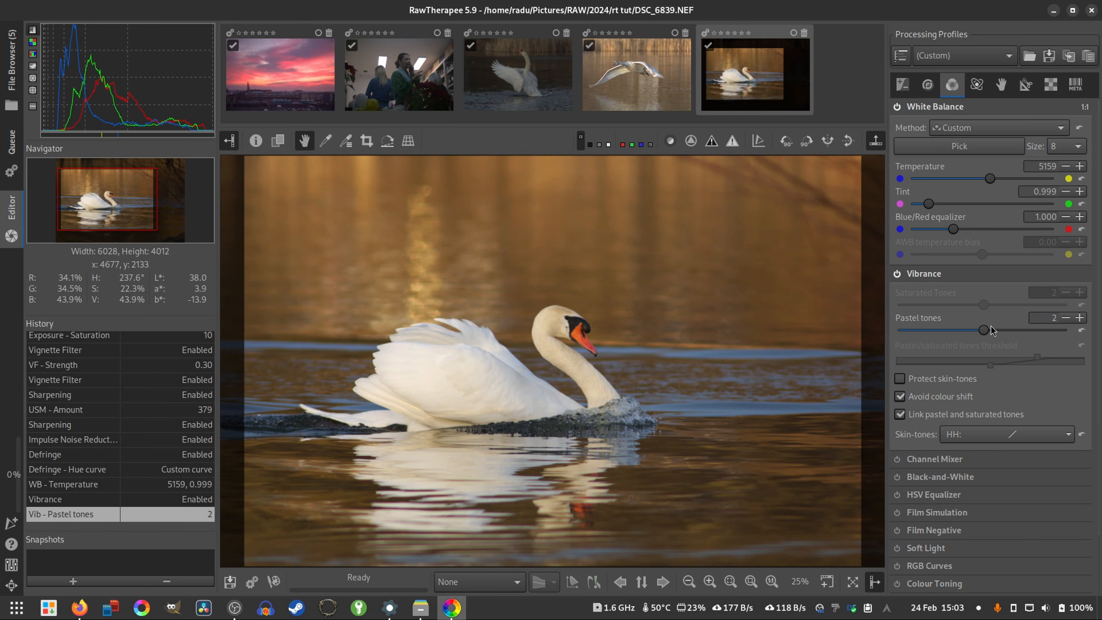
click(896, 274)
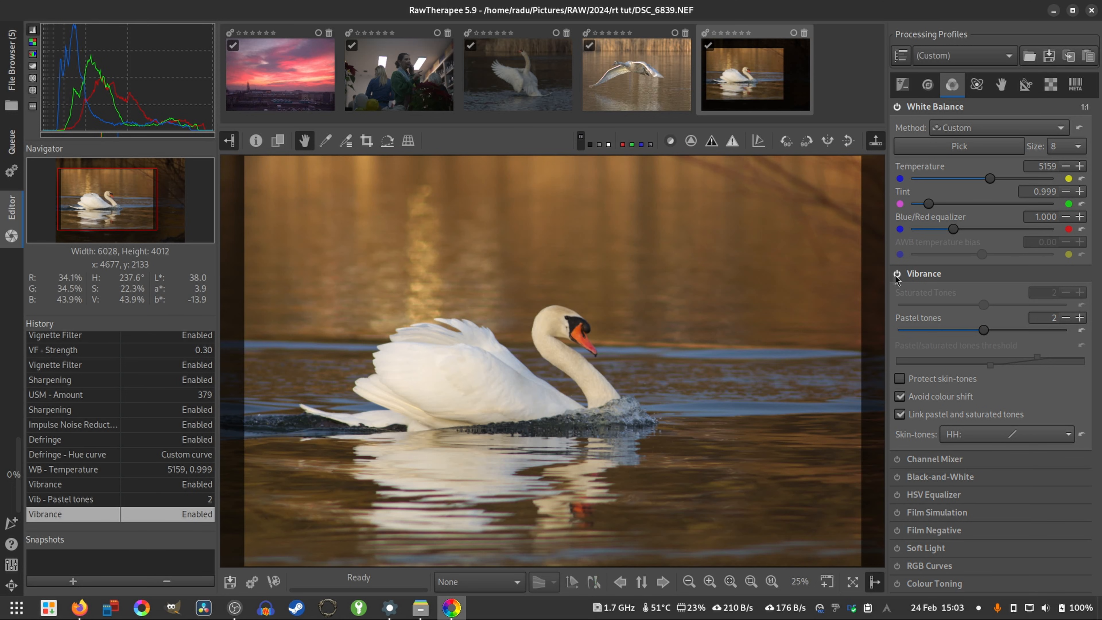
click(896, 274)
click(930, 274)
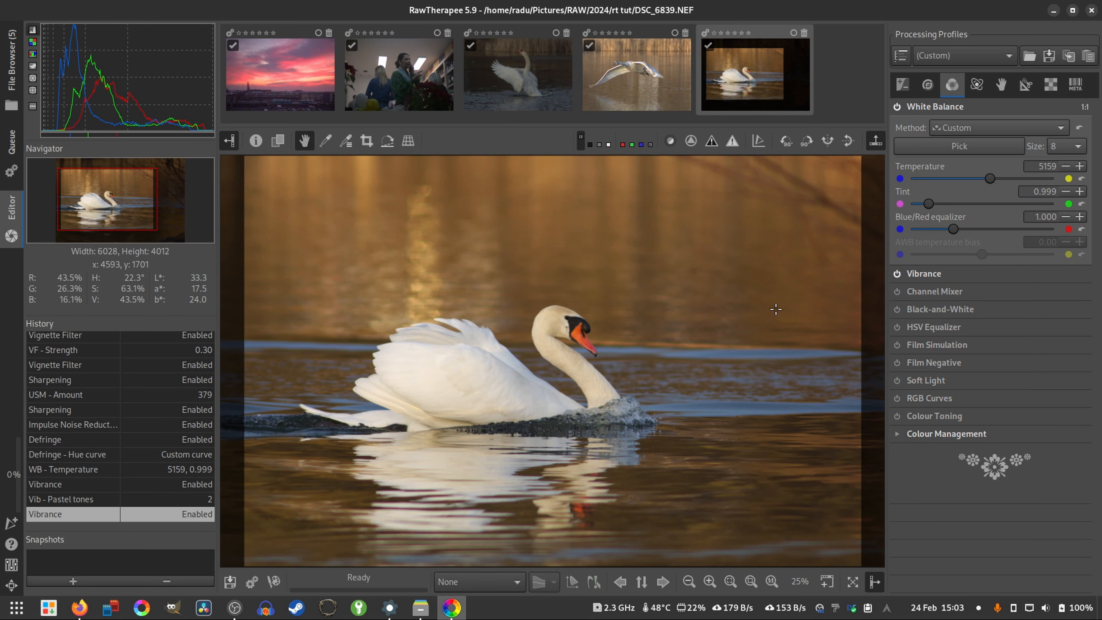
- Check the swan photo with the clipping indication switched on and off
click(712, 142)
click(712, 142)
click(712, 144)
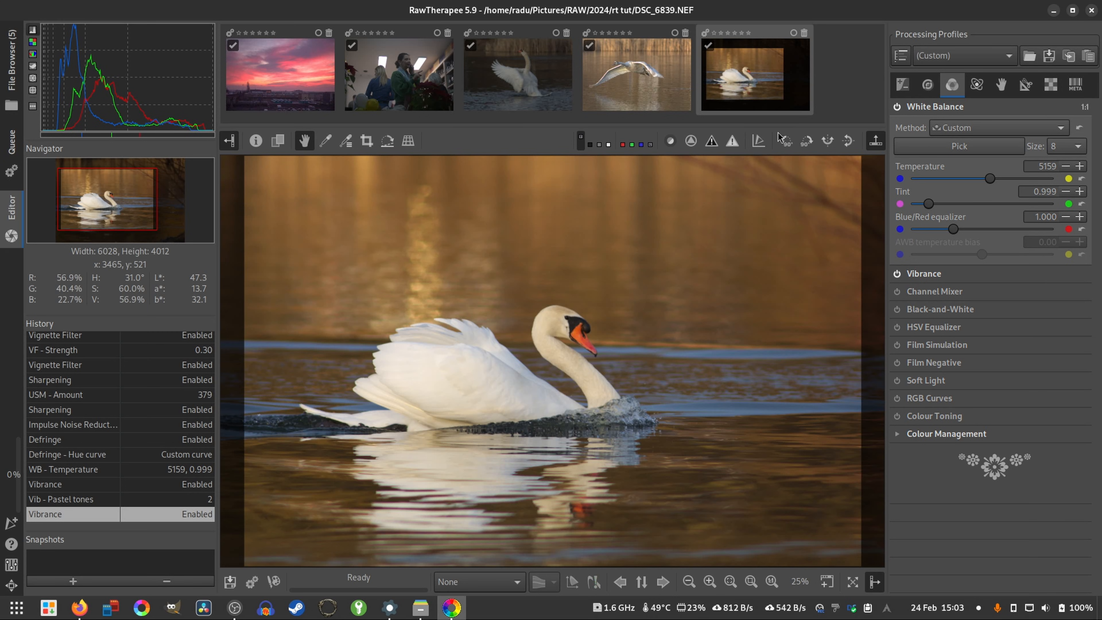
- Set the Exposure tool's Lightness to 7 and Contrast to 45
click(902, 86)
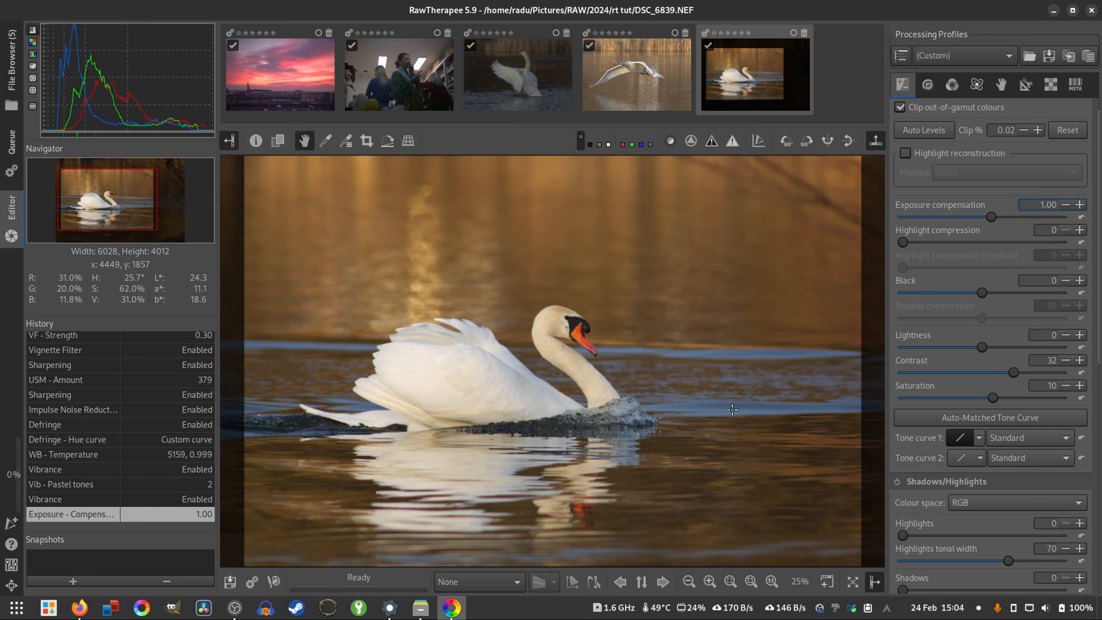
drag(983, 348, 986, 350)
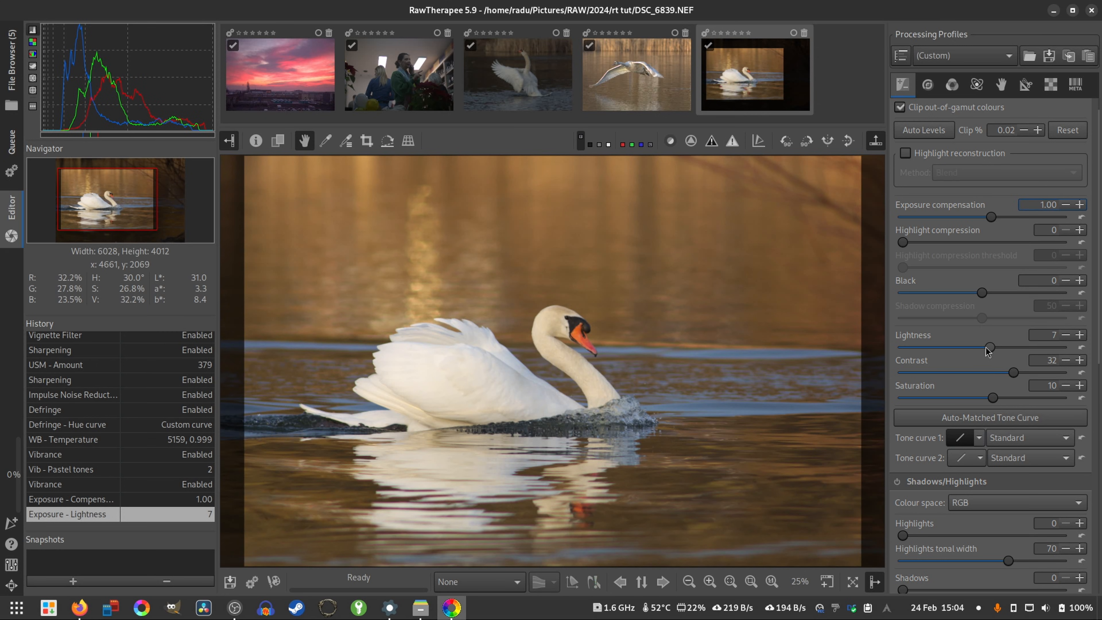
scroll(993, 351, down, 4)
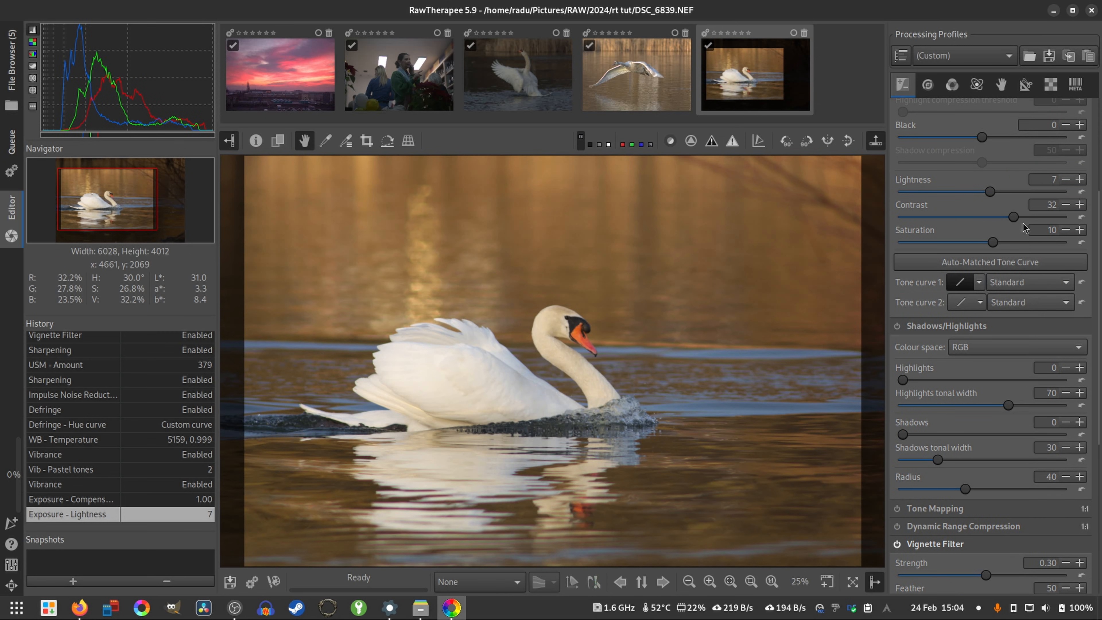
drag(1013, 217, 1017, 220)
- Compare the whole photo in its Neutral history state with the latest Exposure - Contrast state, and return to the latest state
scroll(1016, 220, up, 3)
scroll(1017, 221, up, 2)
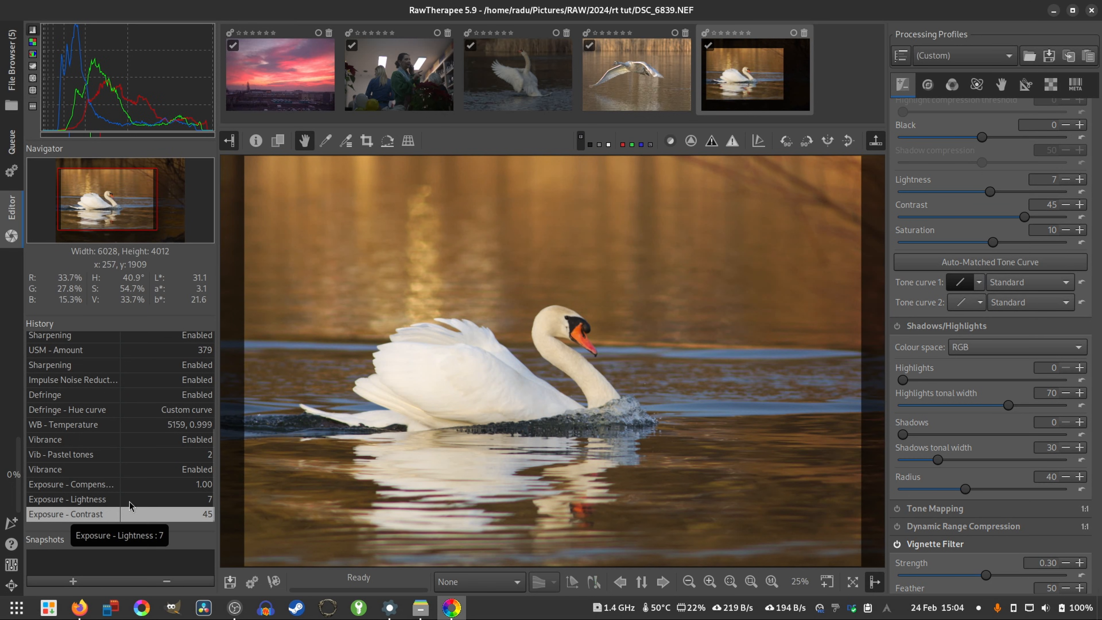
scroll(105, 495, up, 10)
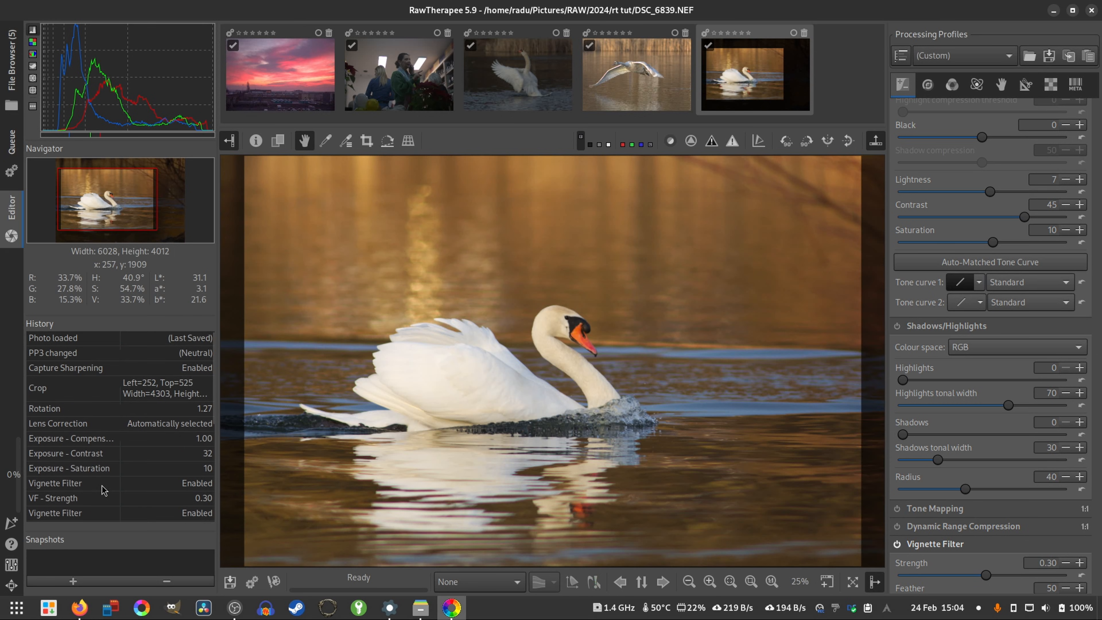
click(192, 355)
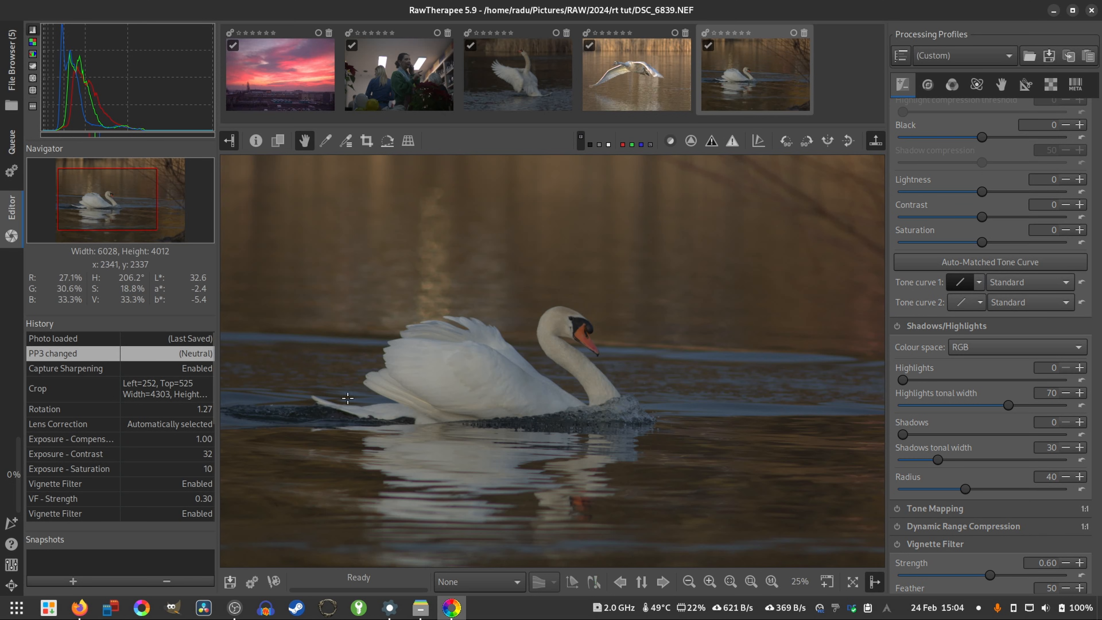
scroll(226, 426, down, 5)
key(f)
scroll(167, 419, down, 5)
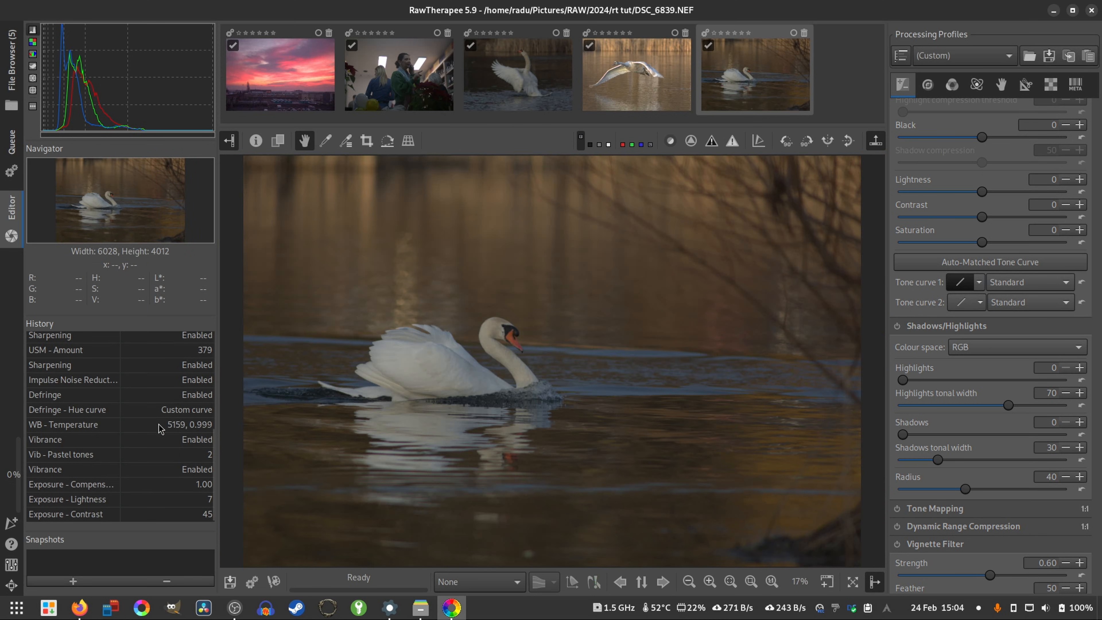
click(60, 518)
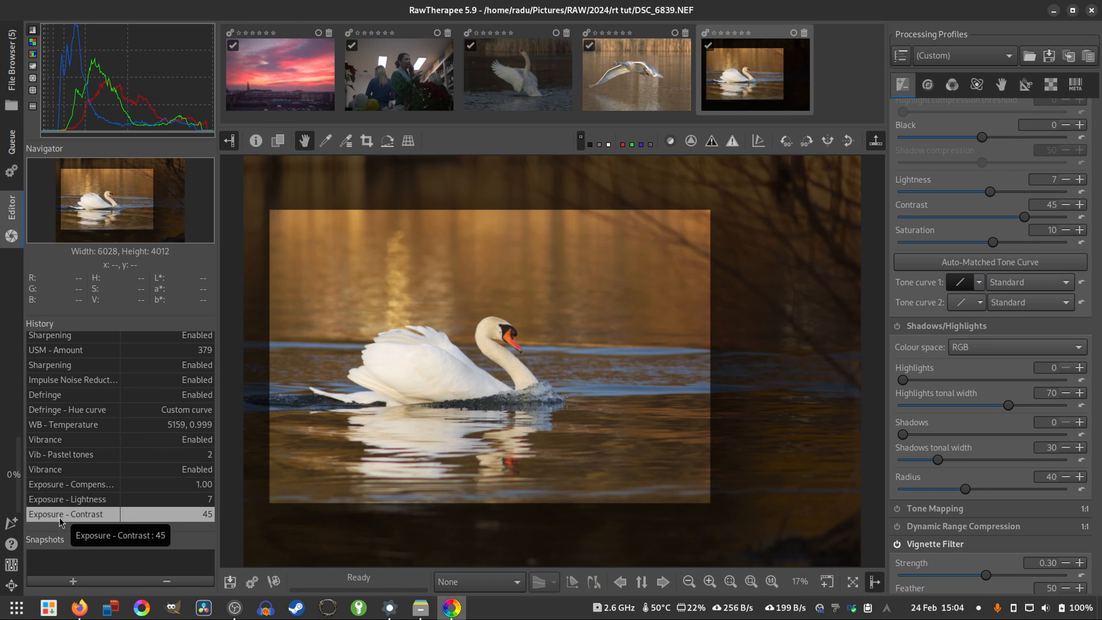
key(plus)
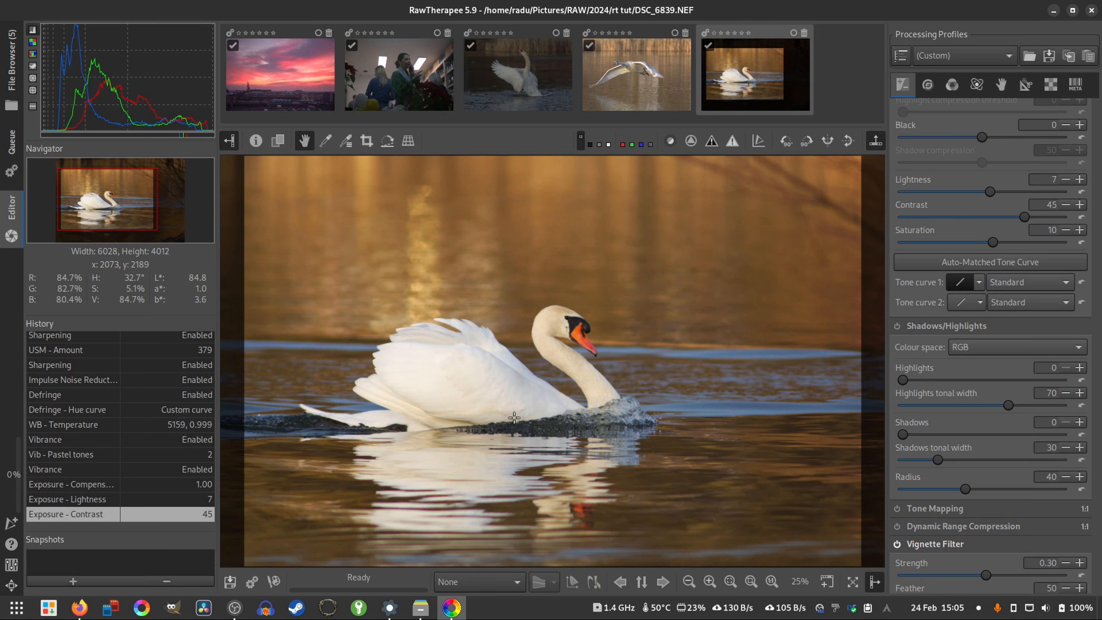
- View the Save options without saving, add the swan photo to the processing queue and check the queue
click(229, 582)
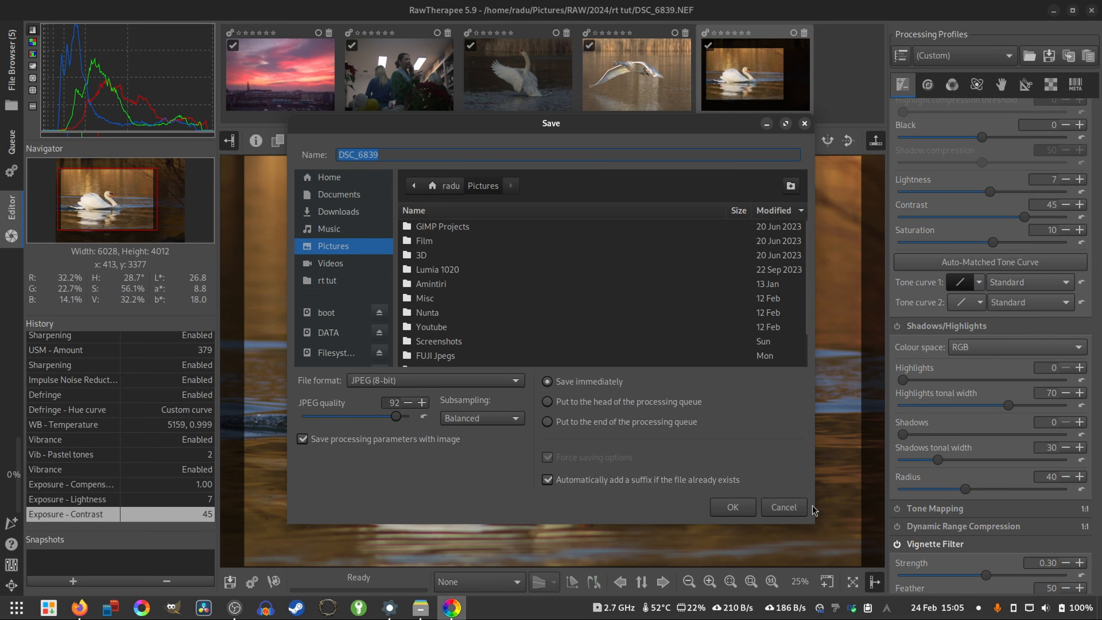
click(798, 508)
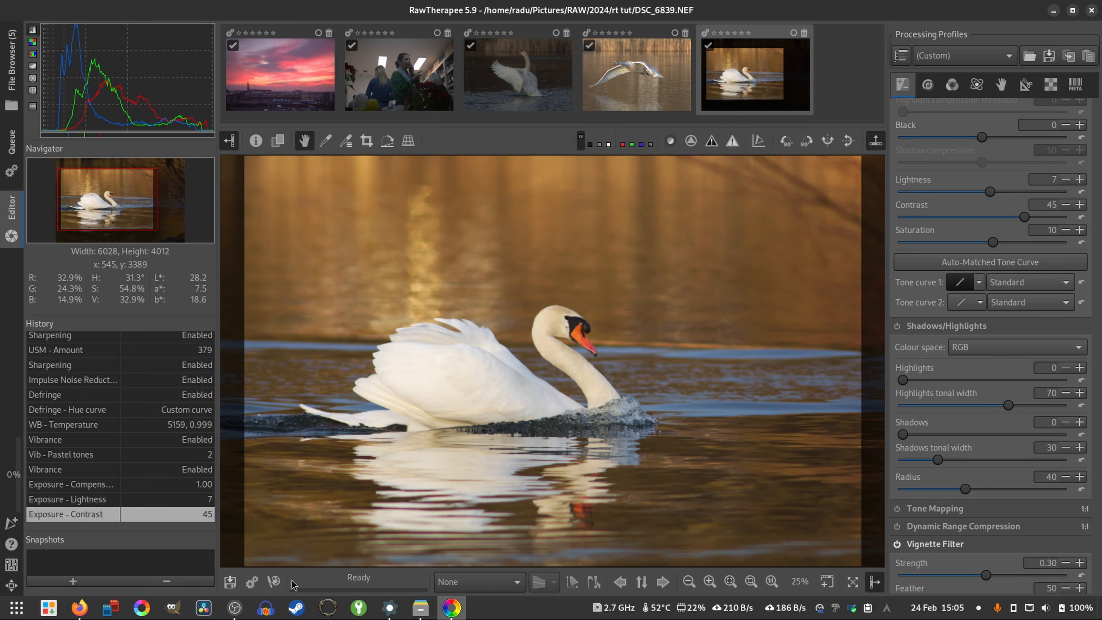
click(252, 586)
click(7, 171)
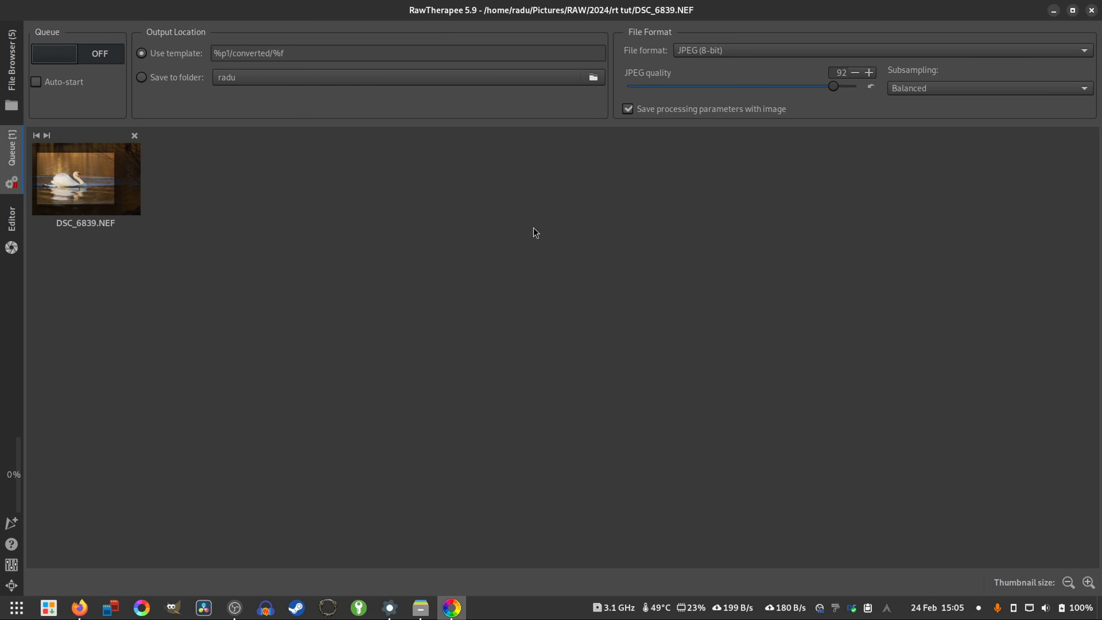
click(12, 230)
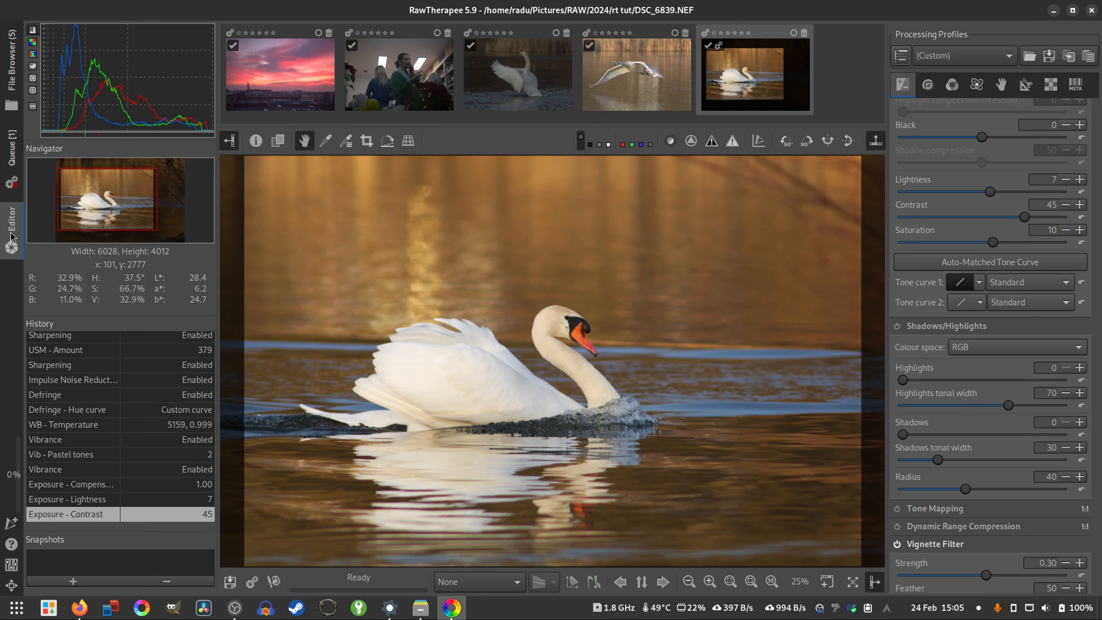
- Inspect the swan's feathers up close, enable Shadows/Highlights and set its Highlights to 33
key(z)
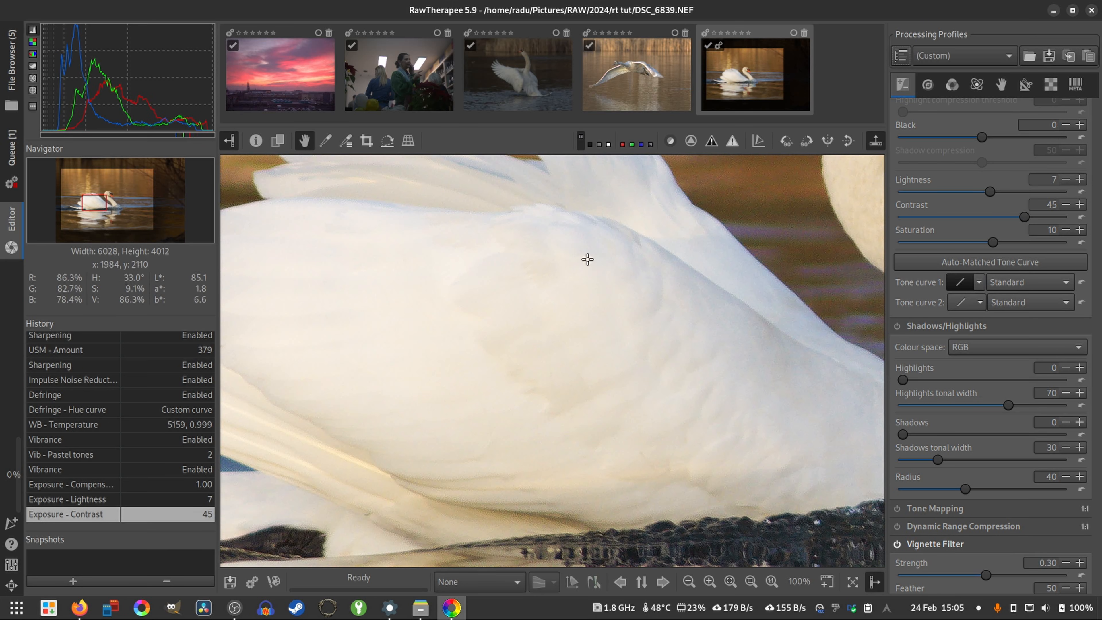
scroll(382, 351, up, 2)
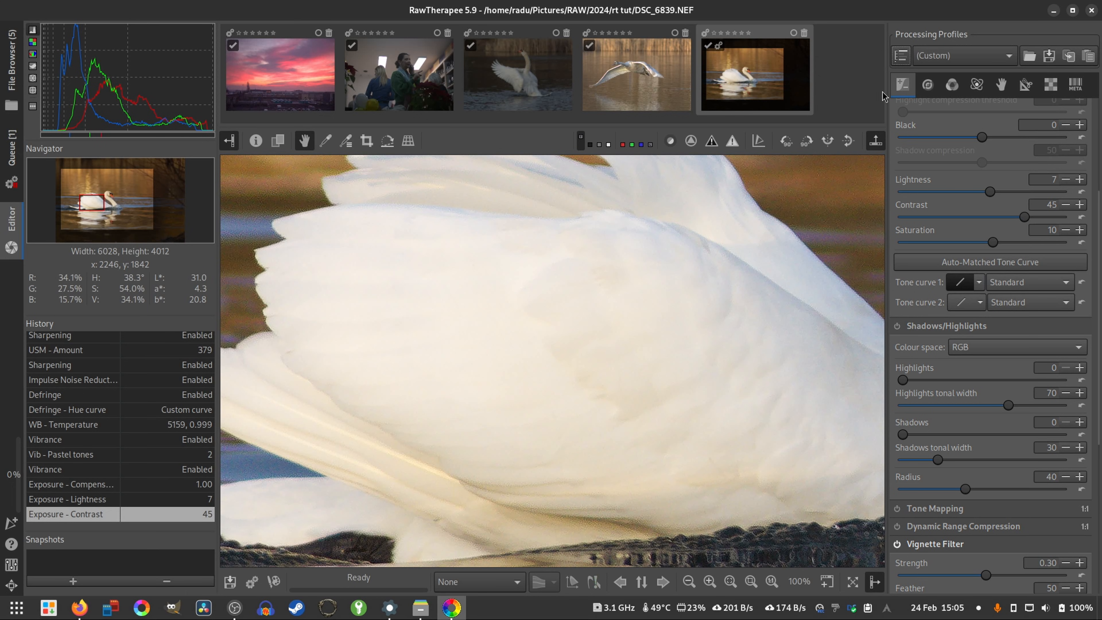
scroll(930, 218, down, 2)
click(896, 273)
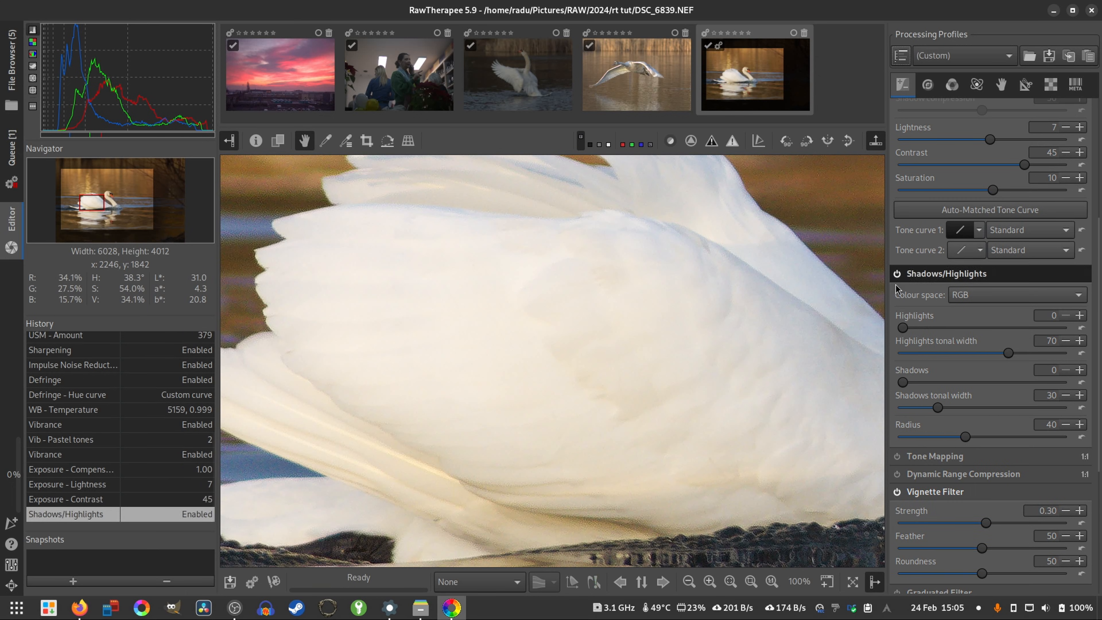
drag(909, 329, 957, 328)
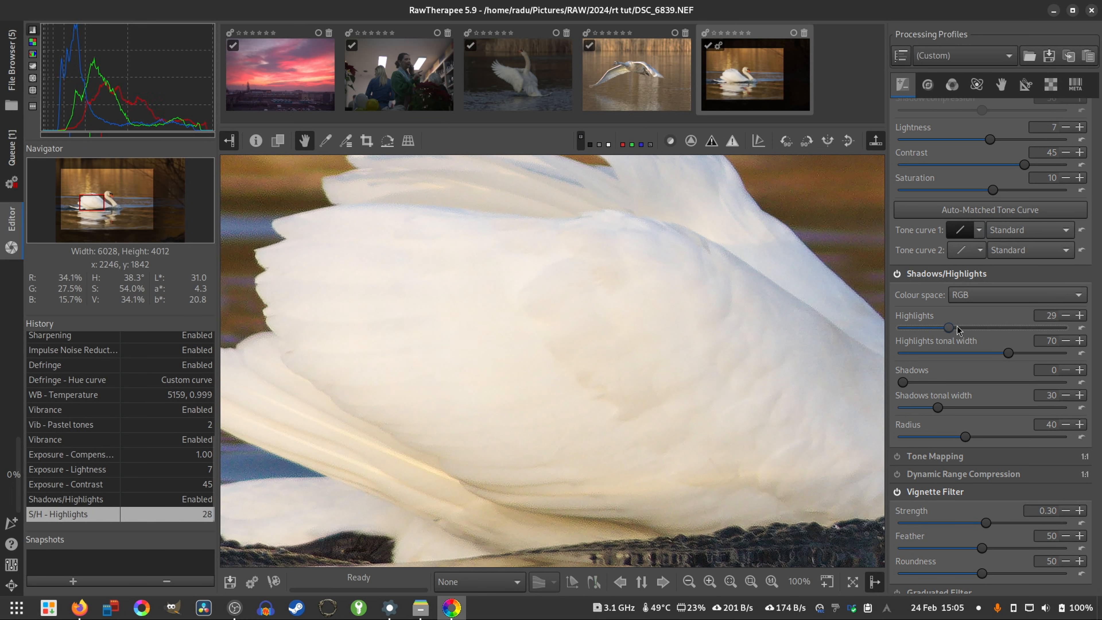
double_click(741, 361)
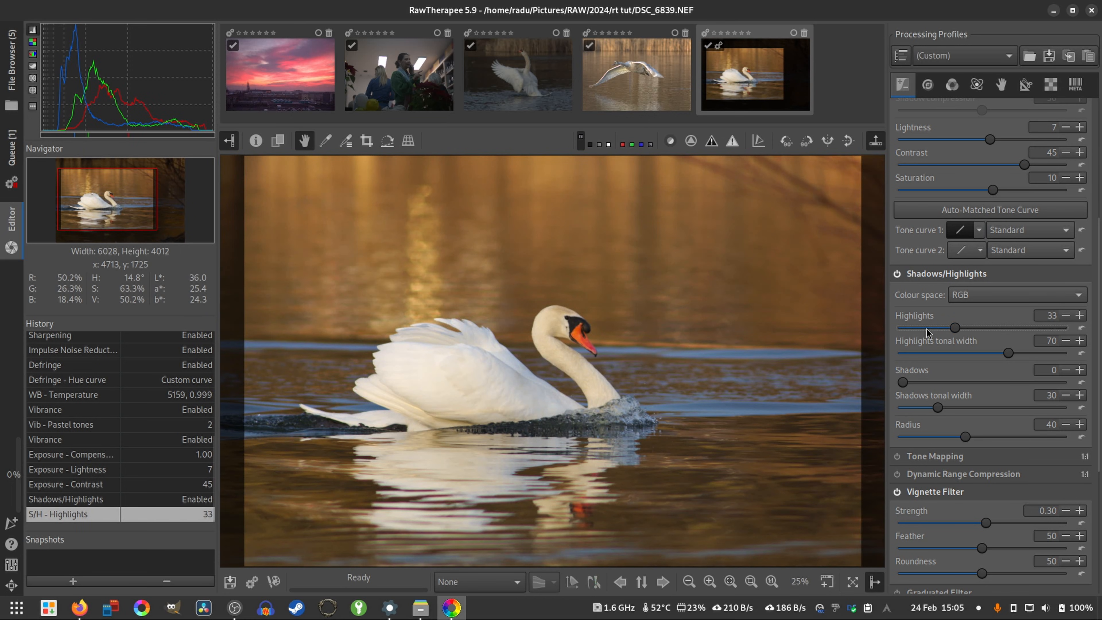
- Try the Shadows/Highlights Highlights value at 100 and check the swan's feathers up close and in the whole photo
drag(952, 334, 836, 343)
drag(925, 334, 1100, 368)
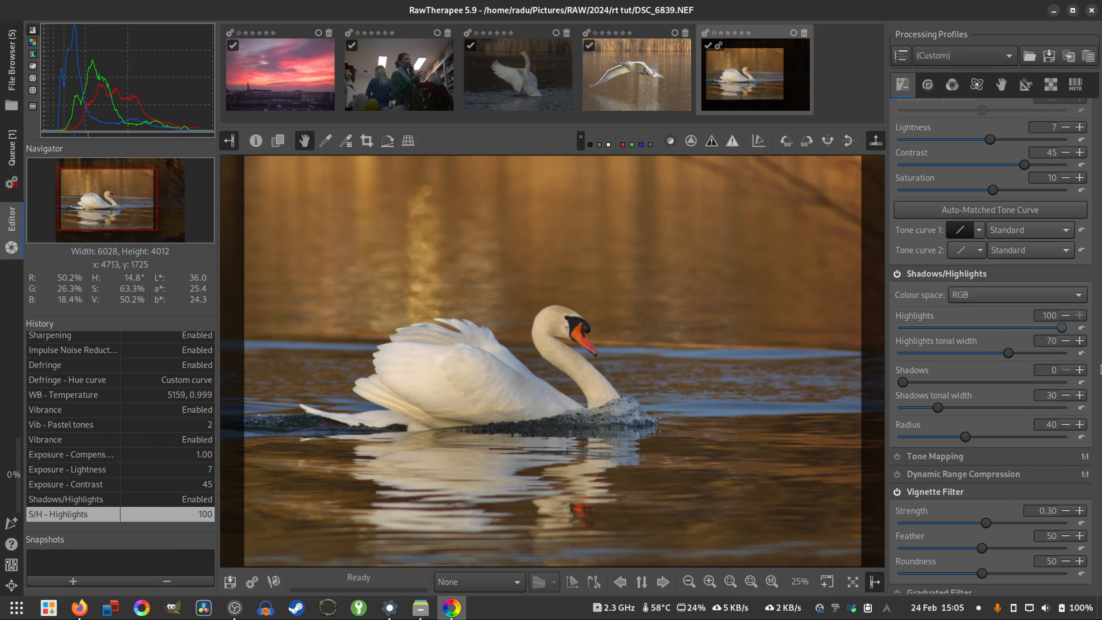
scroll(434, 376, up, 5)
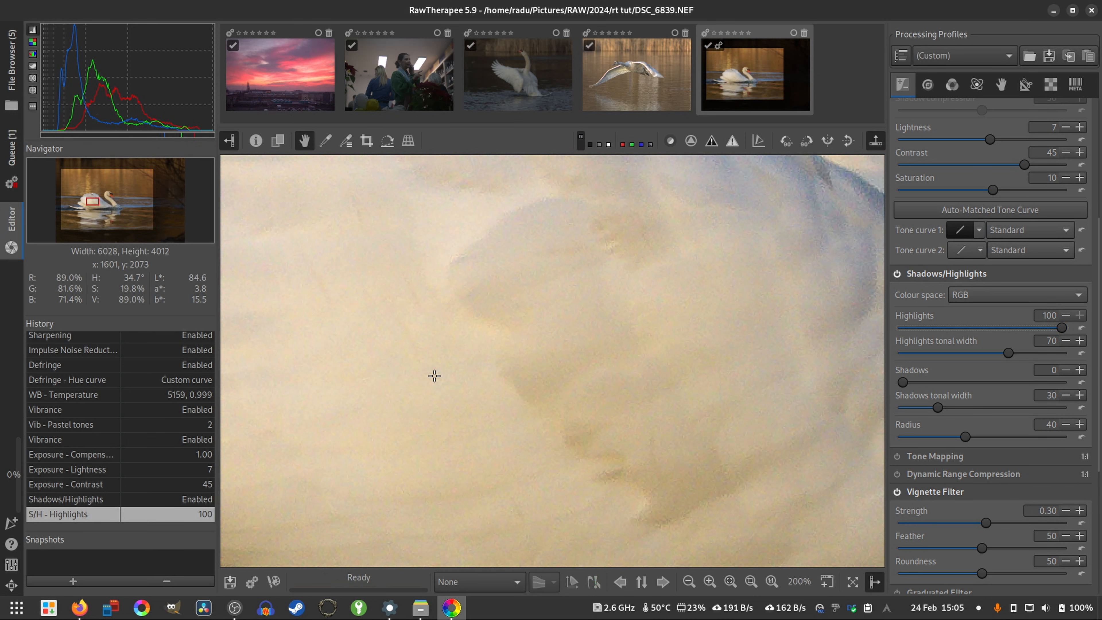
scroll(434, 376, down, 3)
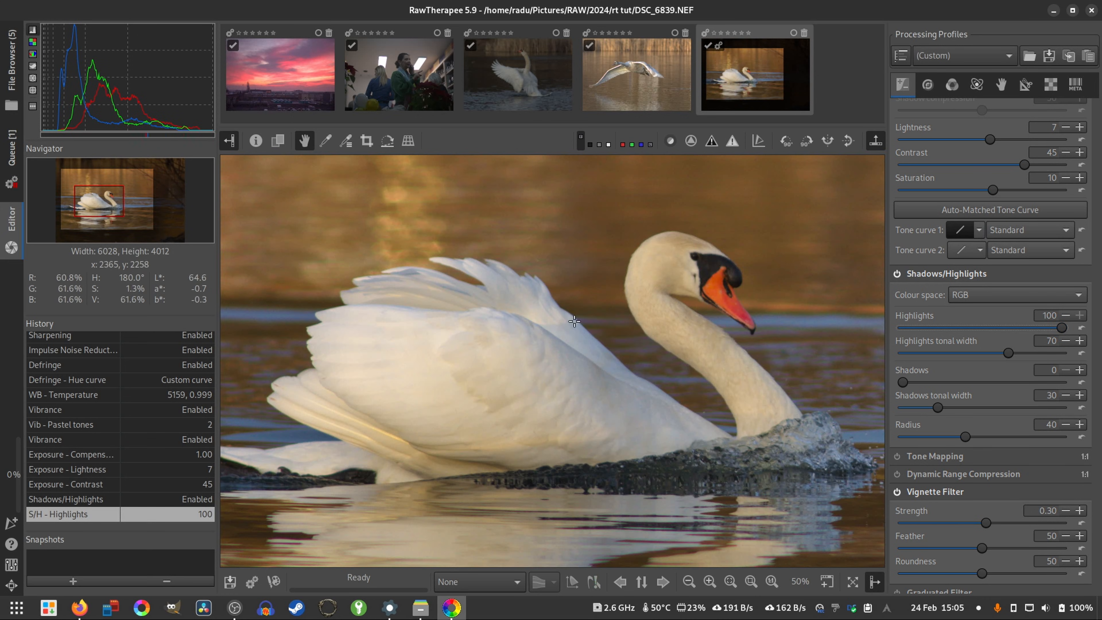
scroll(574, 321, down, 1)
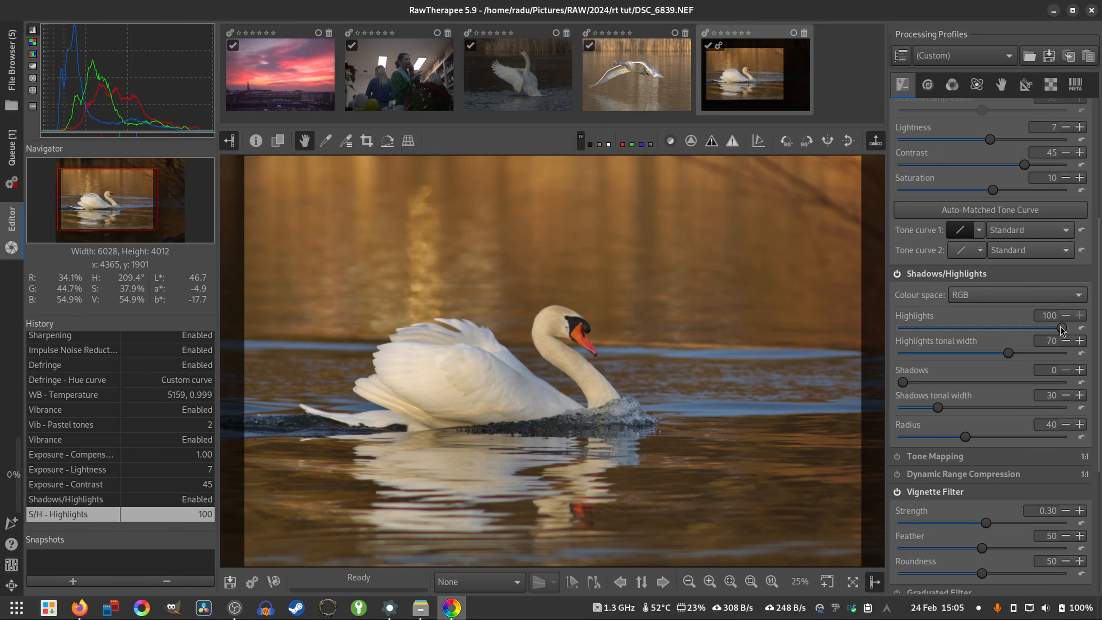
- Compare weak and full highlight reduction by trying Highlights at 15, 100 and 24
drag(1045, 330, 926, 329)
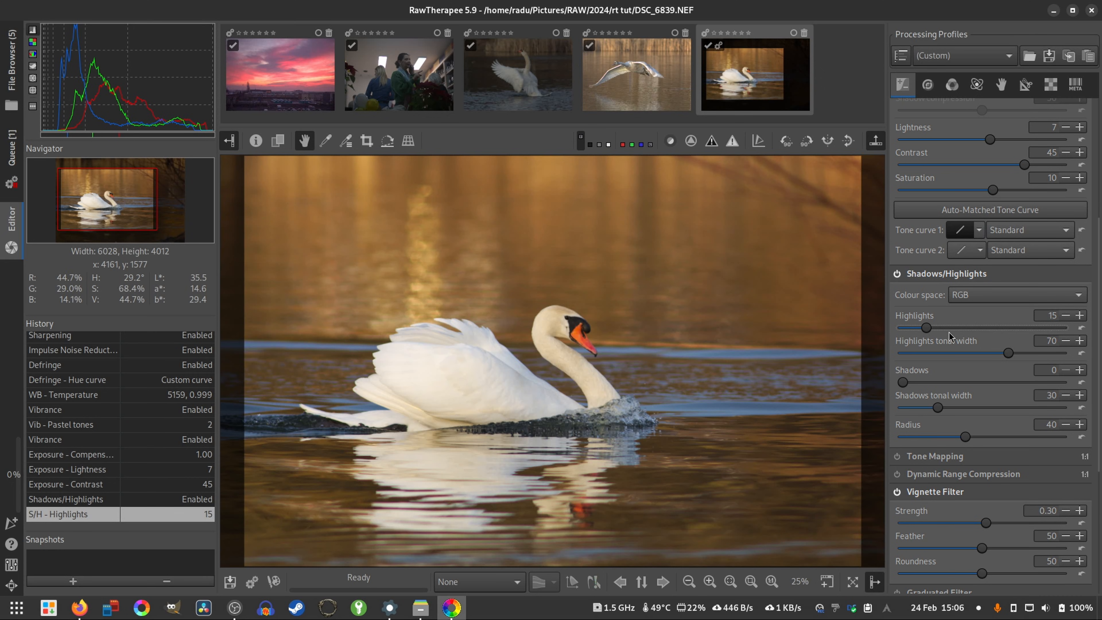
drag(927, 330, 1097, 354)
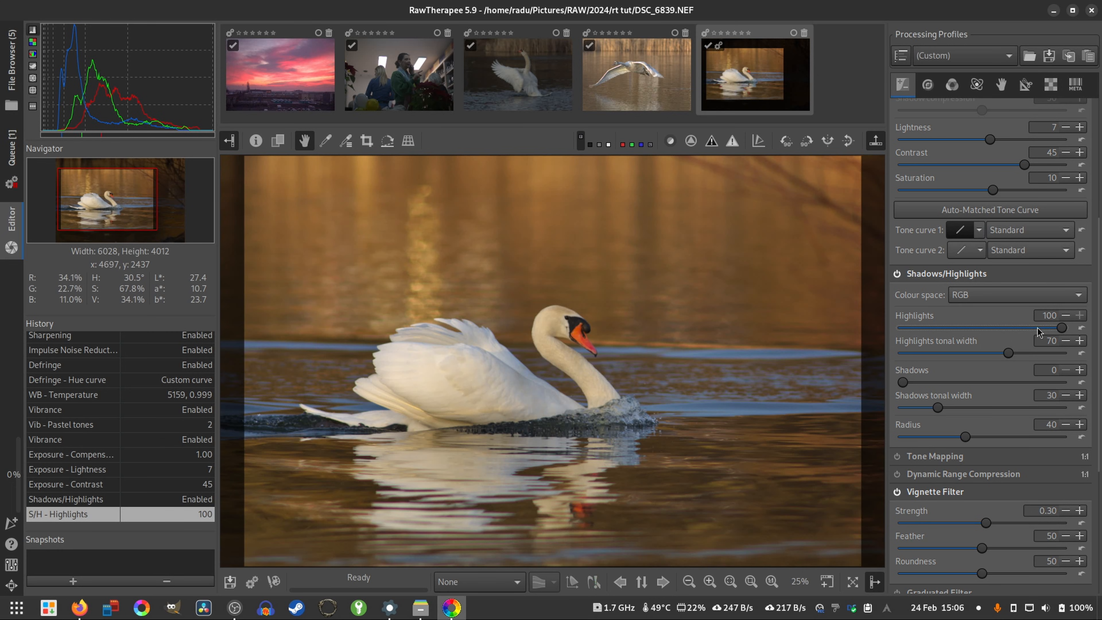
drag(1037, 332, 940, 328)
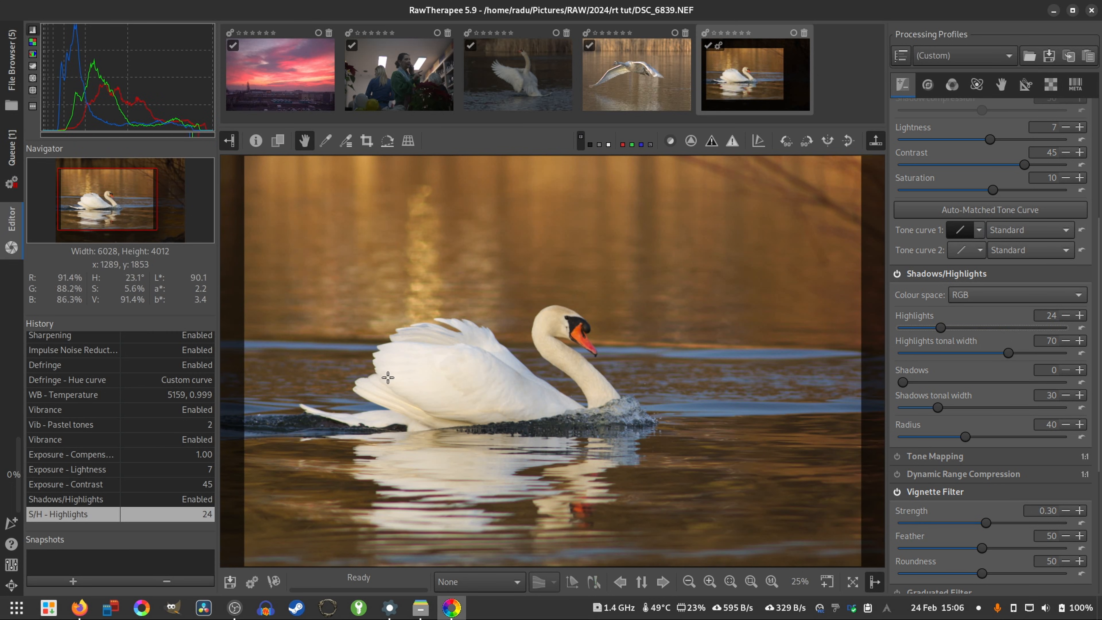
- Try Highlights and Highlights tonal width both at 100
click(1007, 354)
drag(940, 328, 1080, 370)
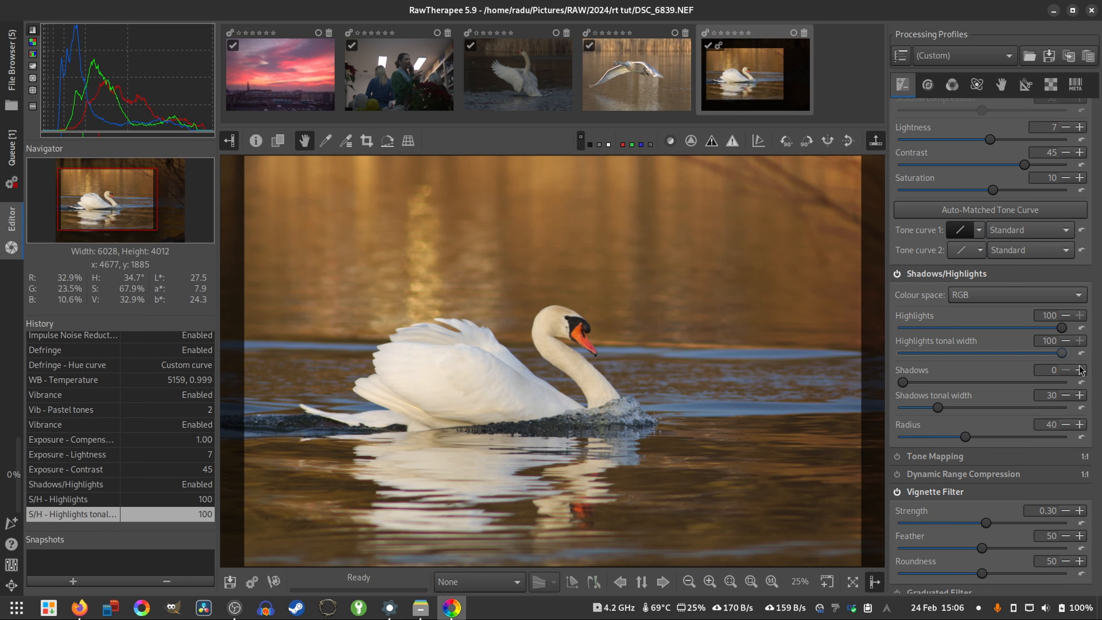
drag(1059, 333, 1086, 342)
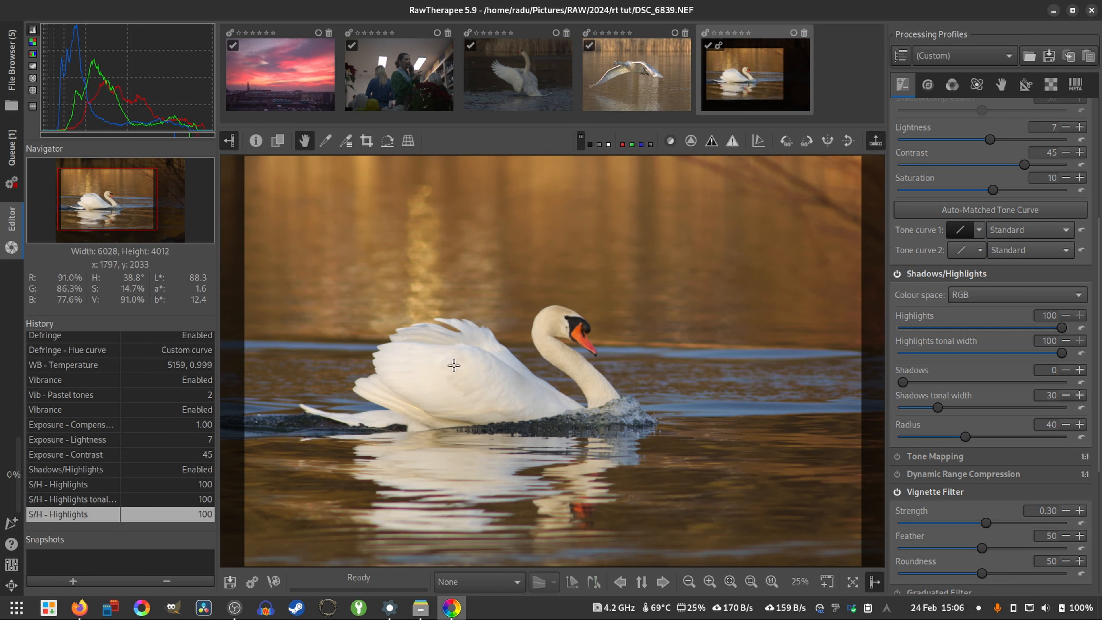
- Try a Highlights tonal width of 59, settle on 79, and set Highlights to 71
drag(1062, 355, 989, 353)
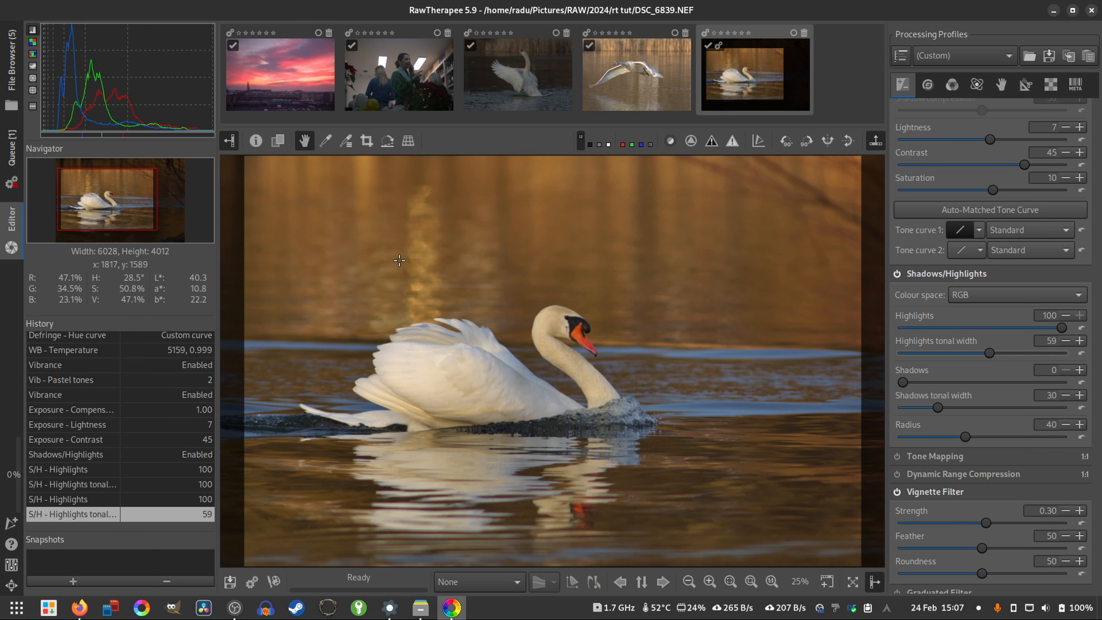
drag(989, 354, 1024, 367)
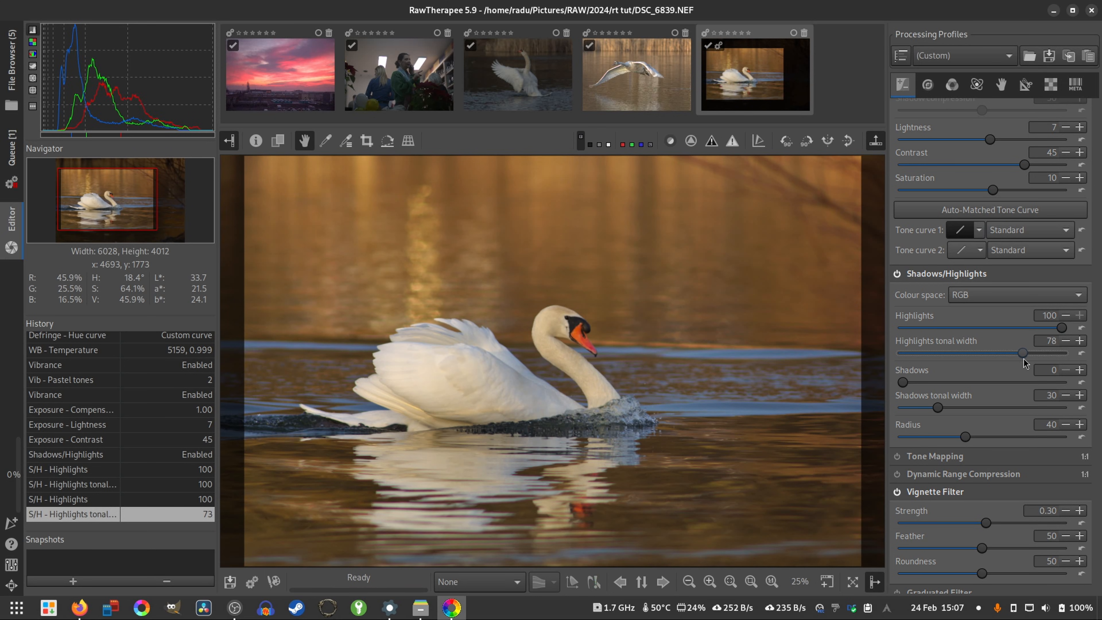
drag(1064, 330, 1015, 330)
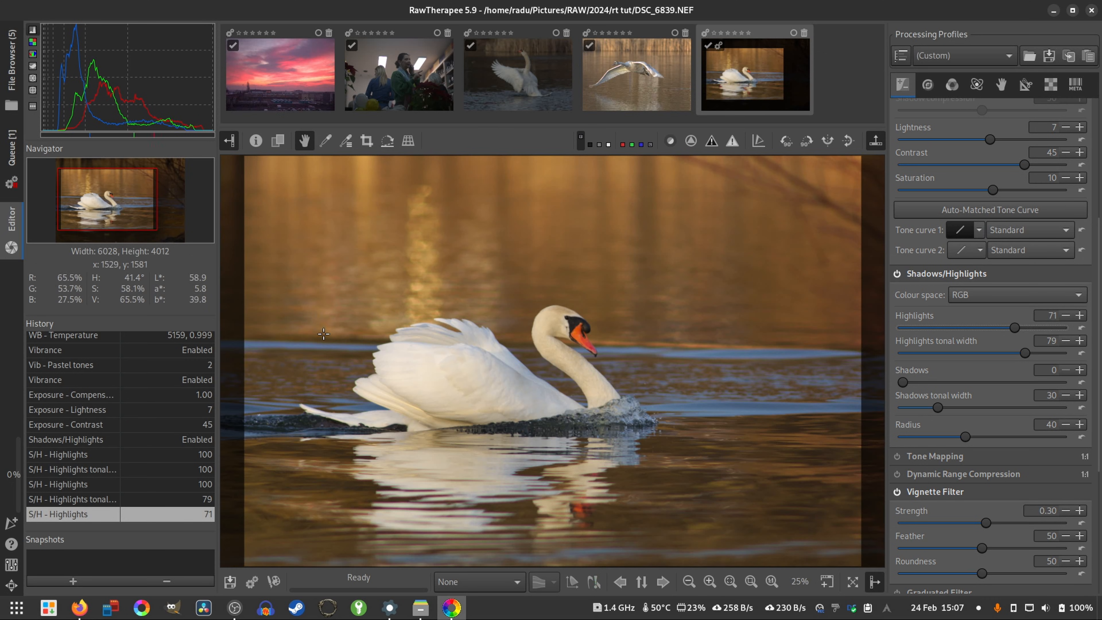
- Compare the swan photo with Shadows/Highlights switched off and on several times, leaving it on
click(896, 273)
click(897, 275)
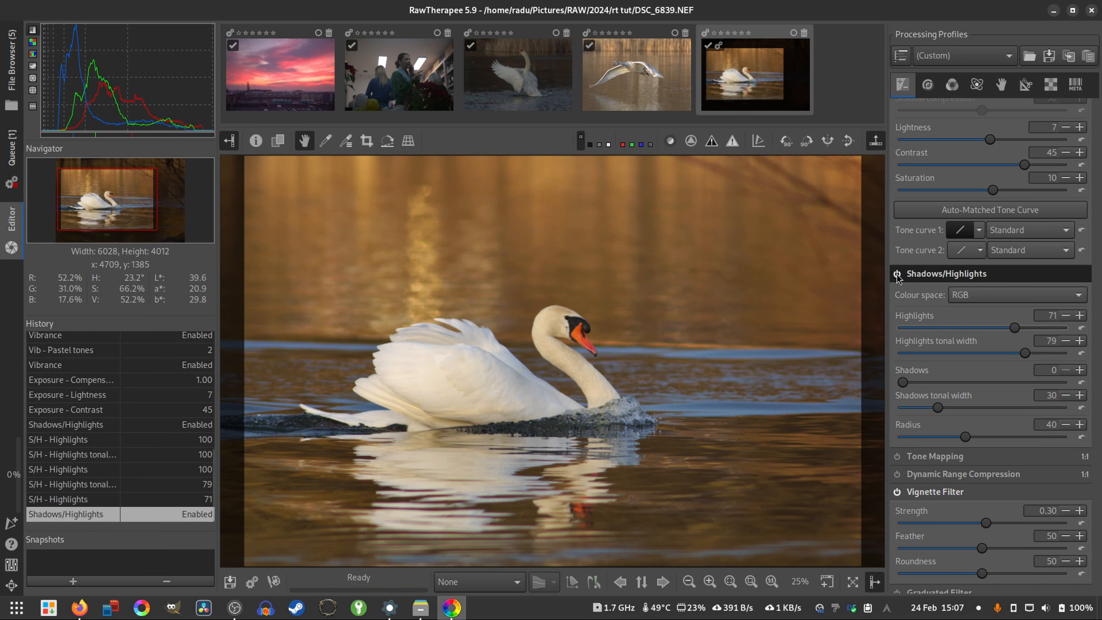
click(897, 274)
click(896, 274)
click(897, 274)
click(897, 274)
click(897, 274)
click(896, 274)
- Reduce Highlights to 41, compare with Shadows/Highlights off and on, and fine-tune Highlights to 37
drag(1014, 330, 966, 329)
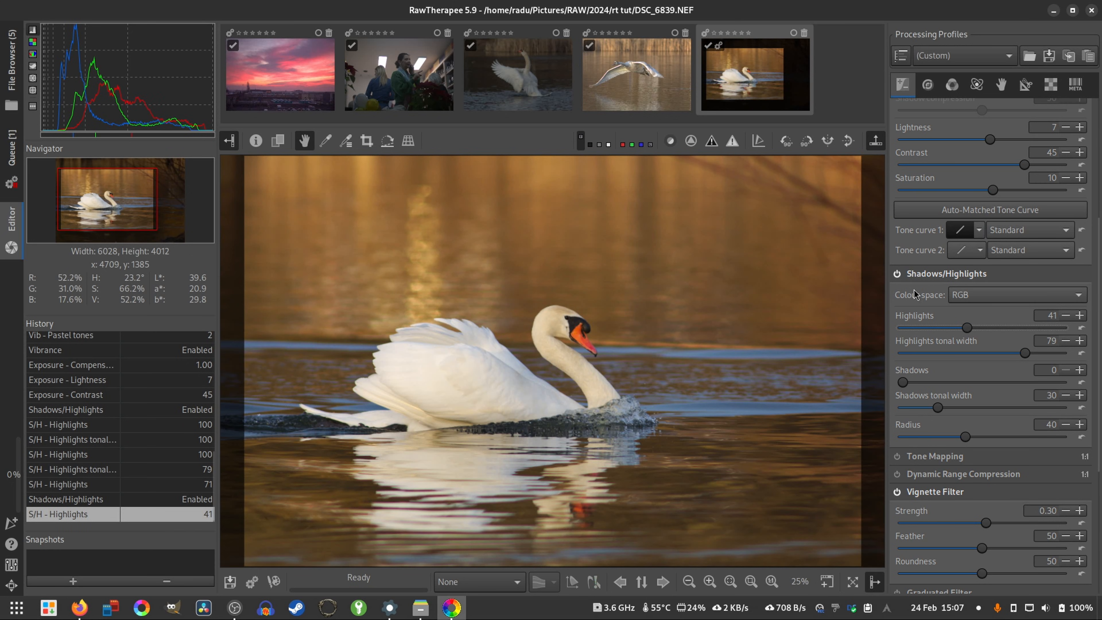
click(897, 274)
click(897, 274)
drag(967, 328, 961, 330)
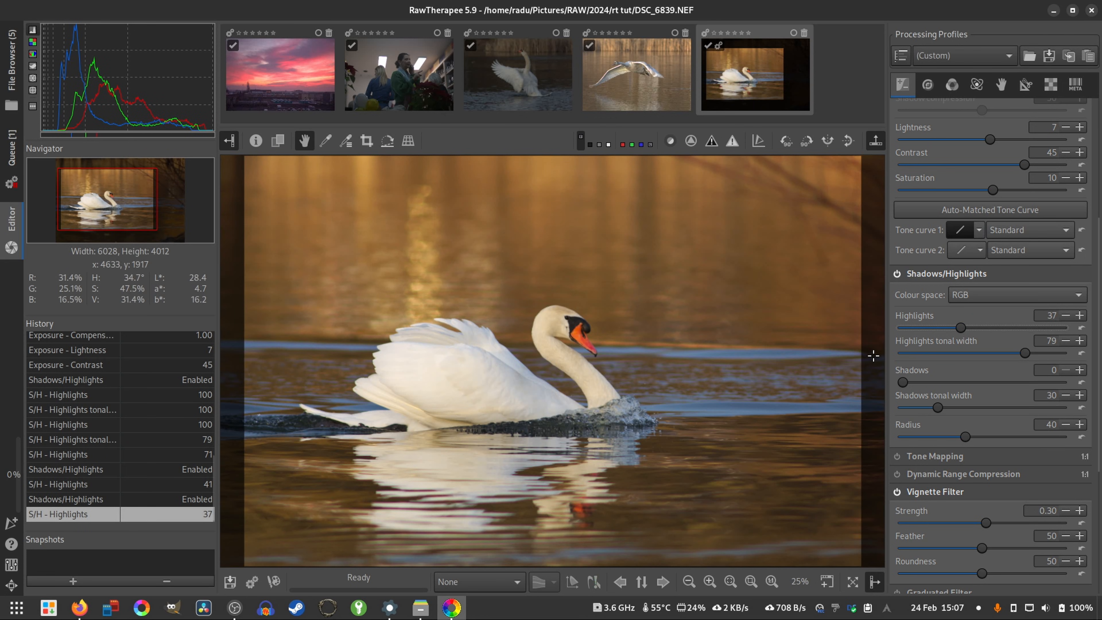
scroll(1000, 503, down, 2)
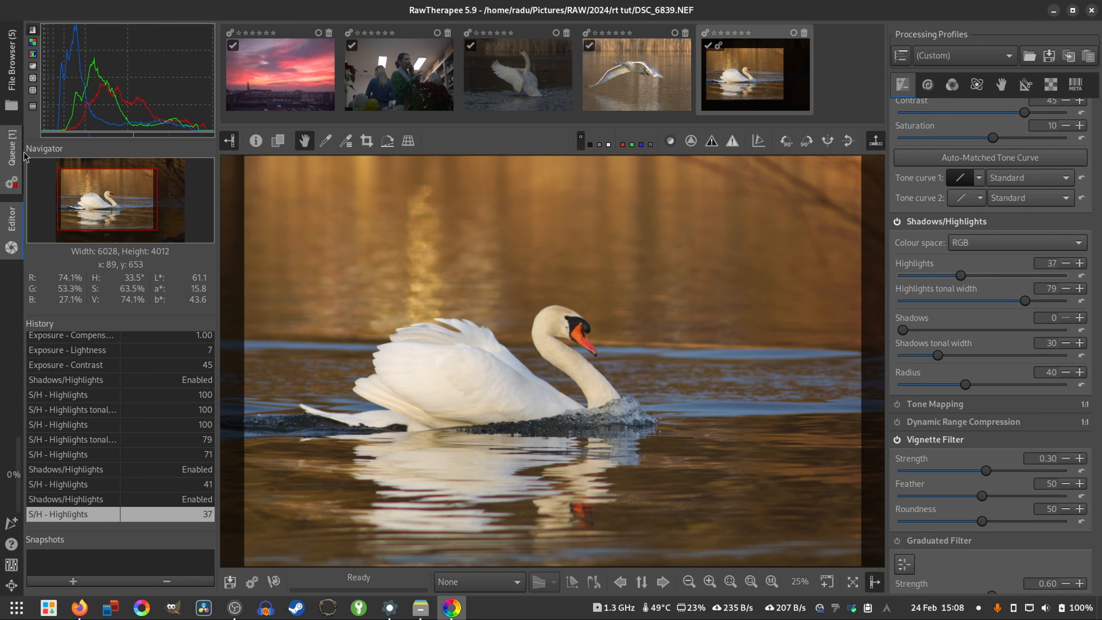
- Remove the outdated DSC_6839.NEF entry from the processing queue and queue the re-edited swan photo again
click(12, 164)
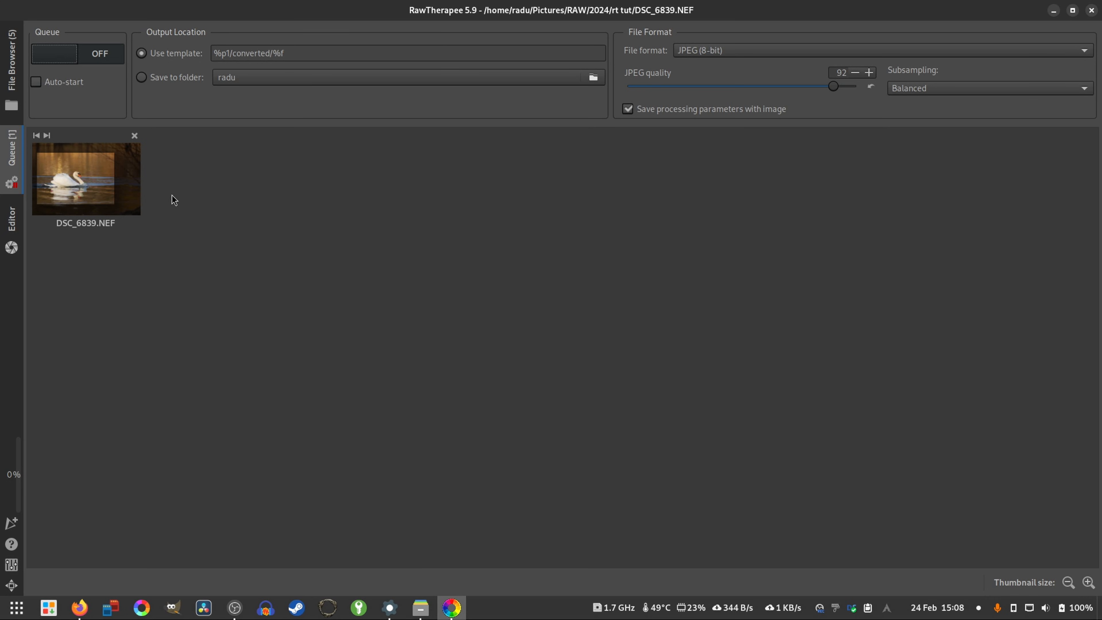
click(135, 136)
click(13, 222)
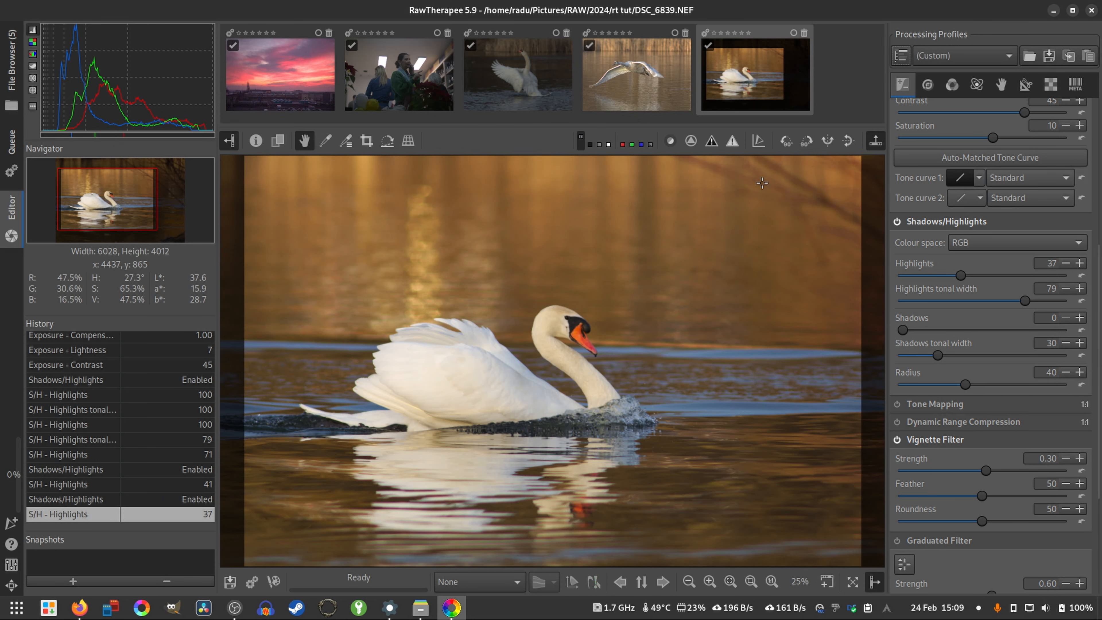
click(255, 584)
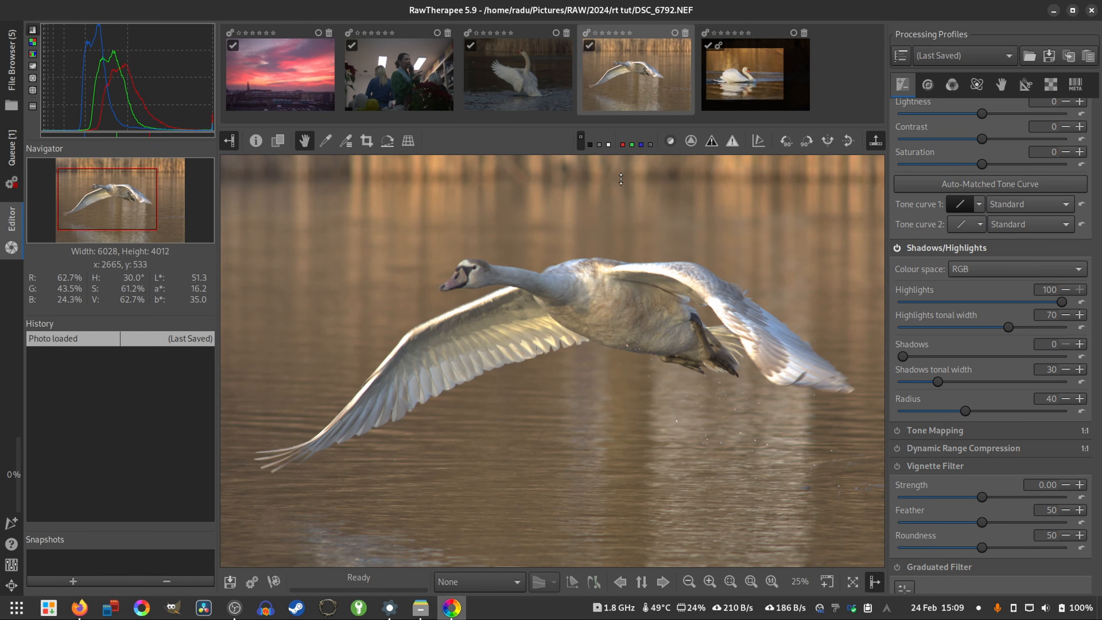
- Open the flying swan photo DSC_6792.NEF, view it whole and apply the Neutral processing profile
scroll(516, 327, down, 1)
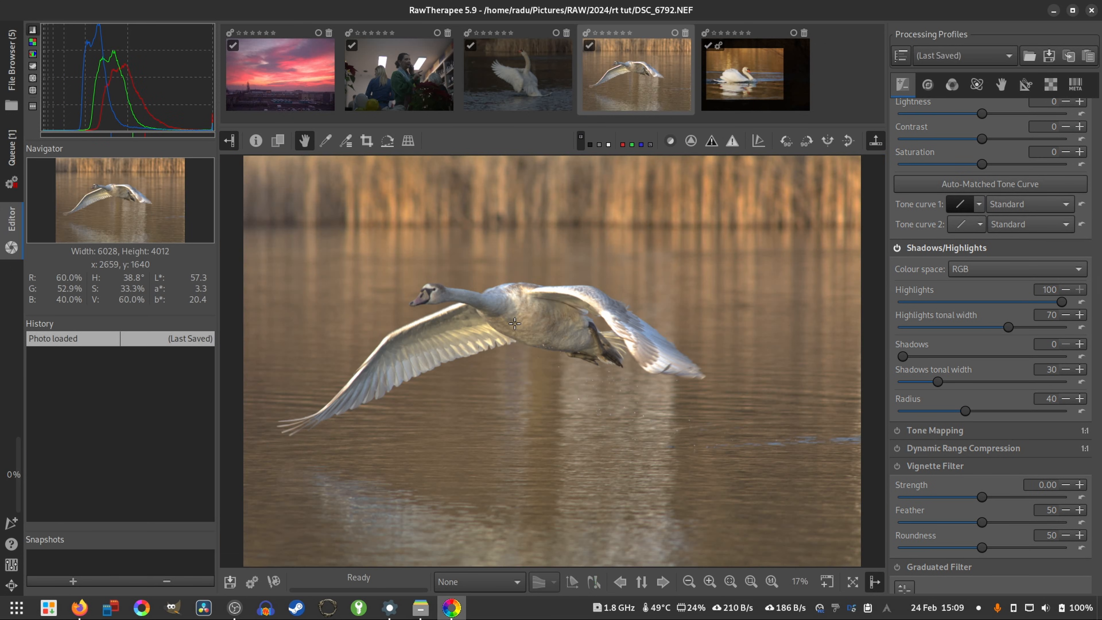
click(950, 61)
click(951, 42)
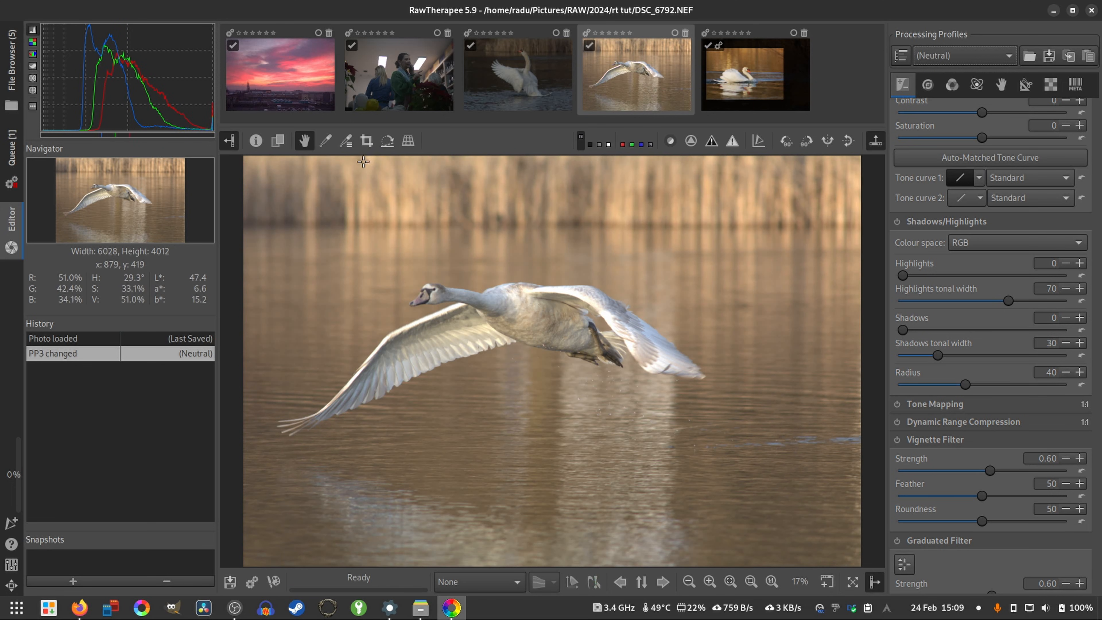
- Straighten the flying swan photo by 0.54 degrees with a guide line along the far waterline
click(388, 141)
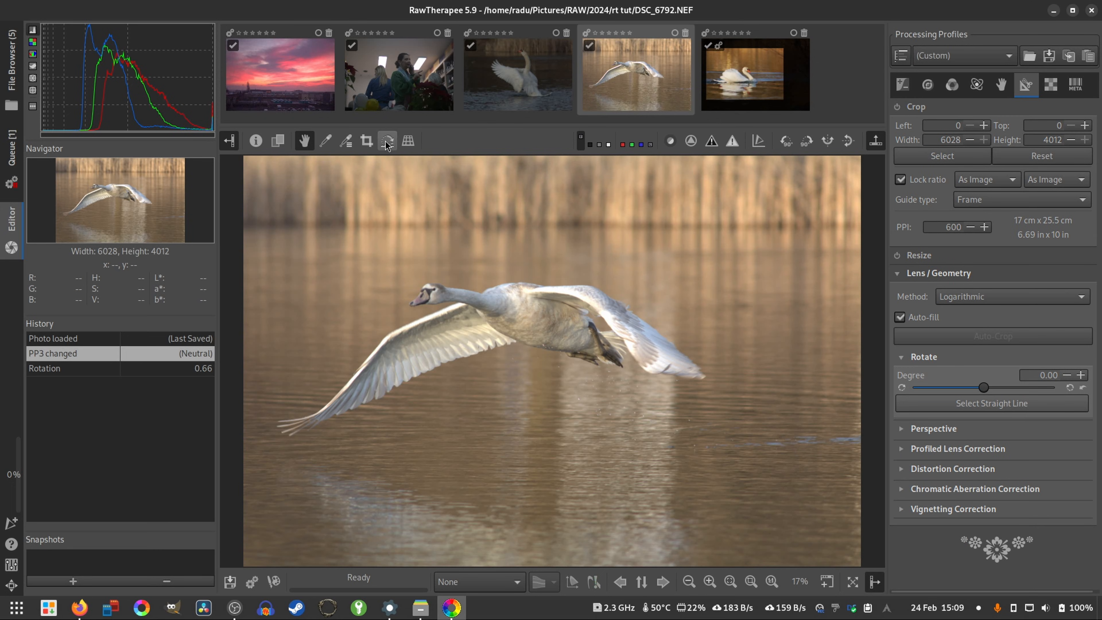
click(388, 141)
drag(787, 226, 810, 229)
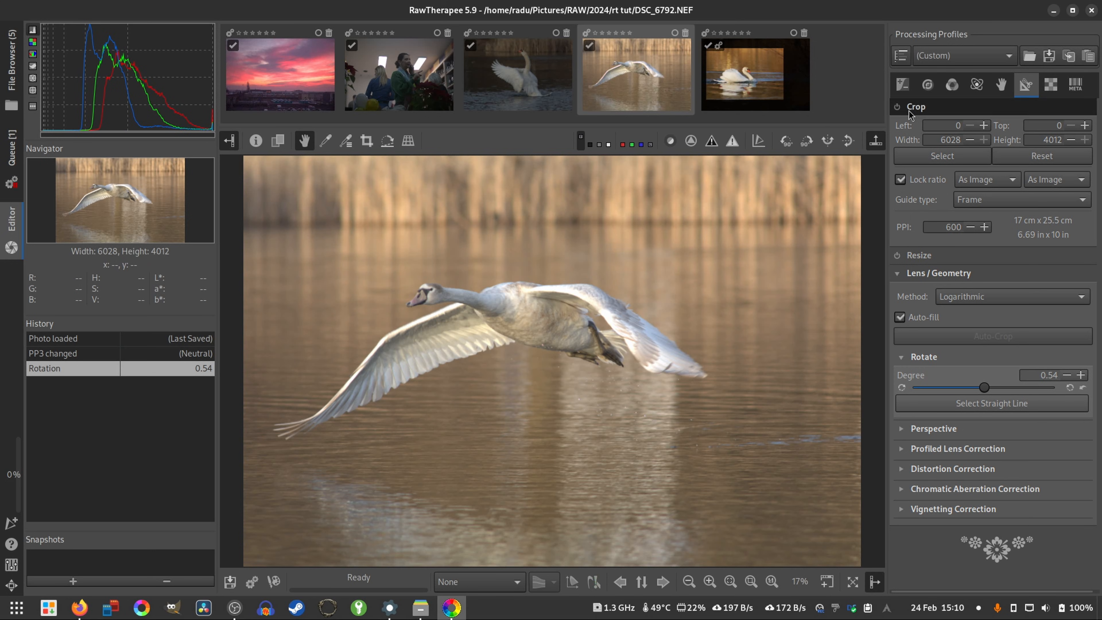
- Enable Crop with the Rule of Thirds guide and crop the flying swan to 5060 x 3368 at left 0, top 190
click(895, 107)
click(1015, 199)
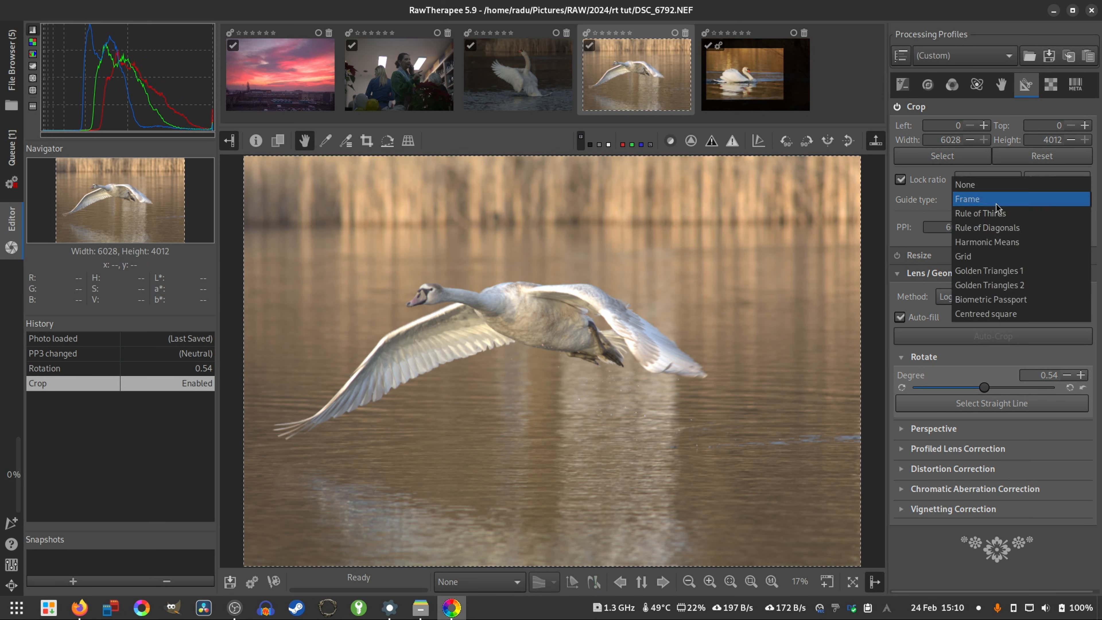
click(985, 213)
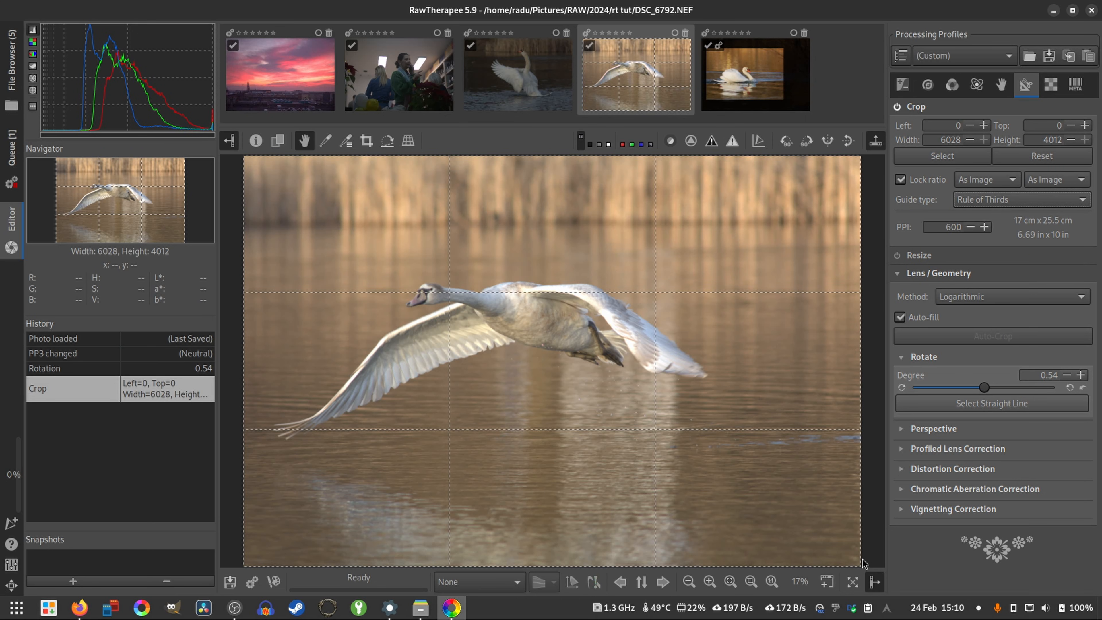
drag(859, 566, 765, 501)
mouse_move(636, 291)
mouse_down()
mouse_move(637, 321)
mouse_move(634, 311)
mouse_up()
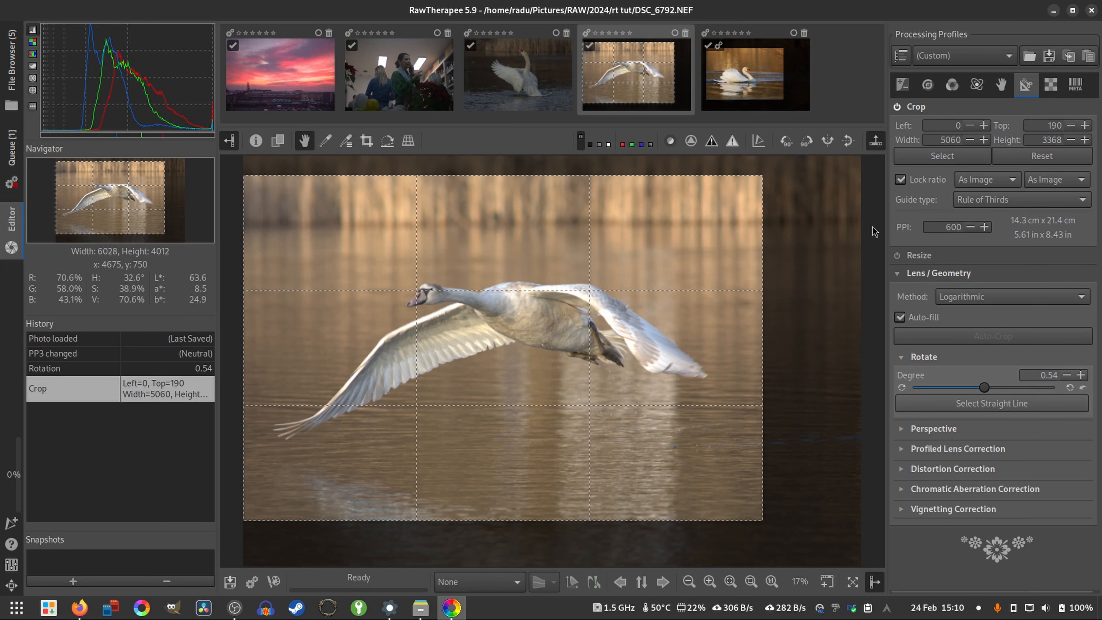
- Set the crop guide type to None and fit the cropped area to the view
click(971, 201)
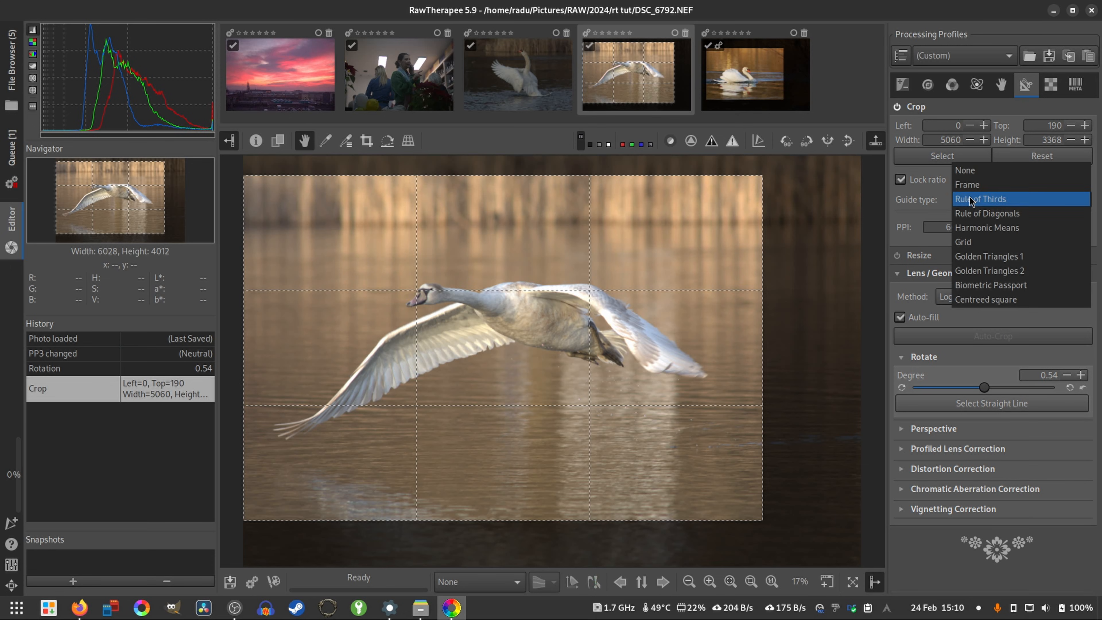
click(973, 178)
key(alt+f)
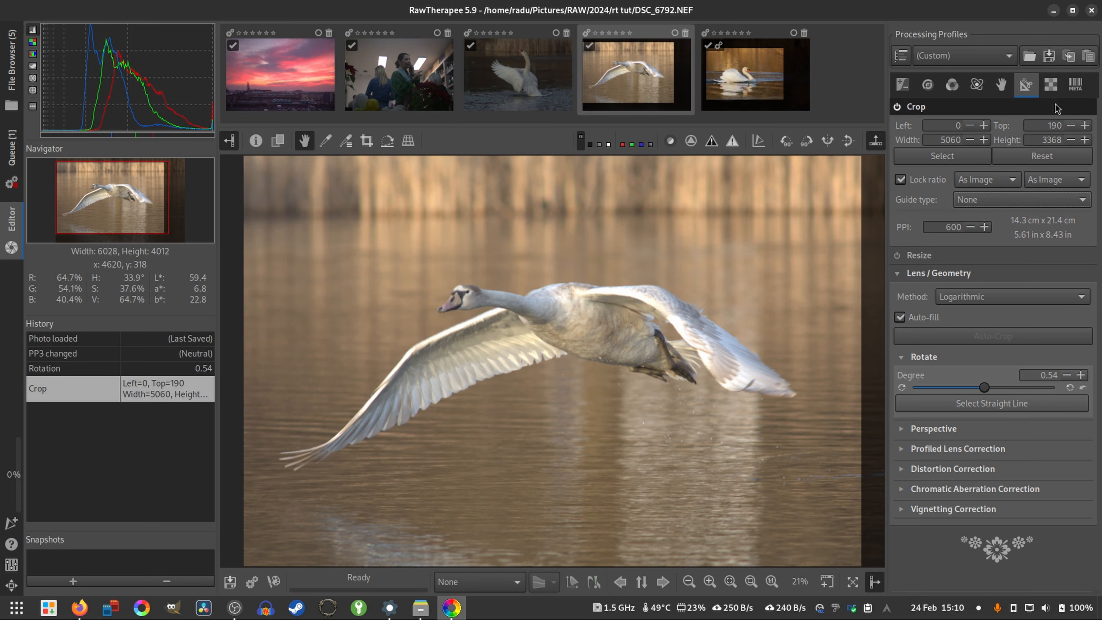
- Enable Capture Sharpening for the flying swan photo and bring up the Exposure settings
click(1050, 84)
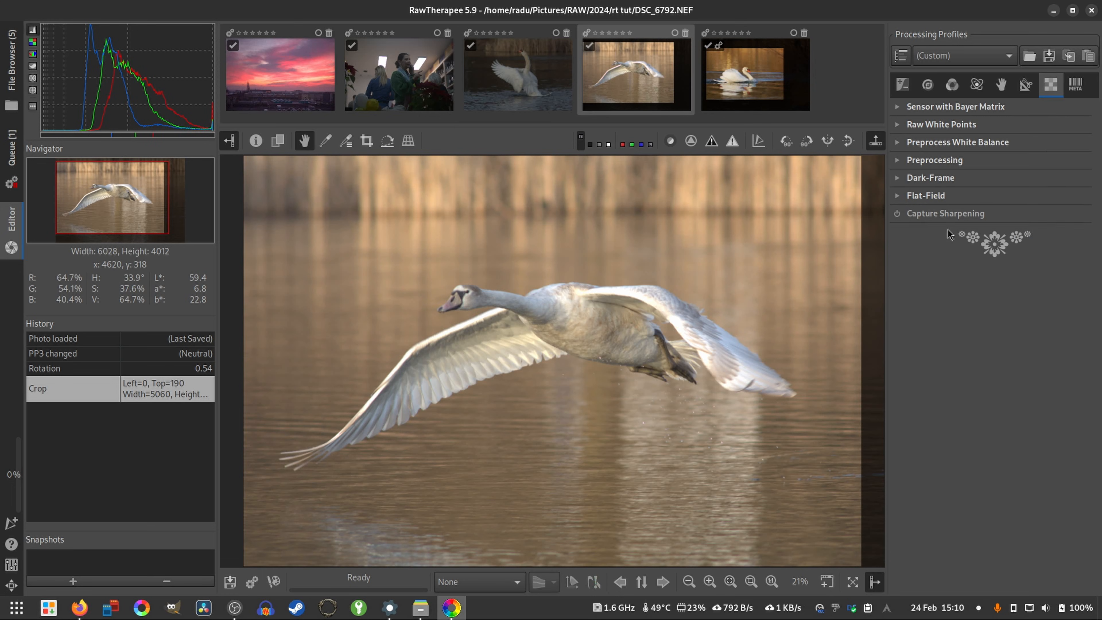
click(896, 214)
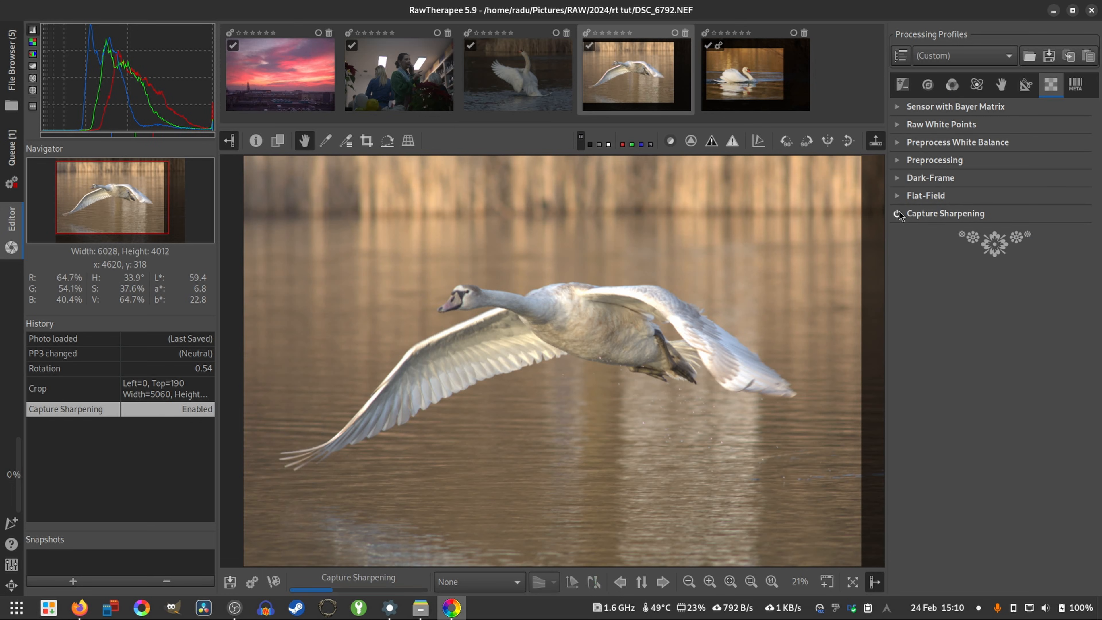
click(905, 89)
scroll(1015, 174, up, 1)
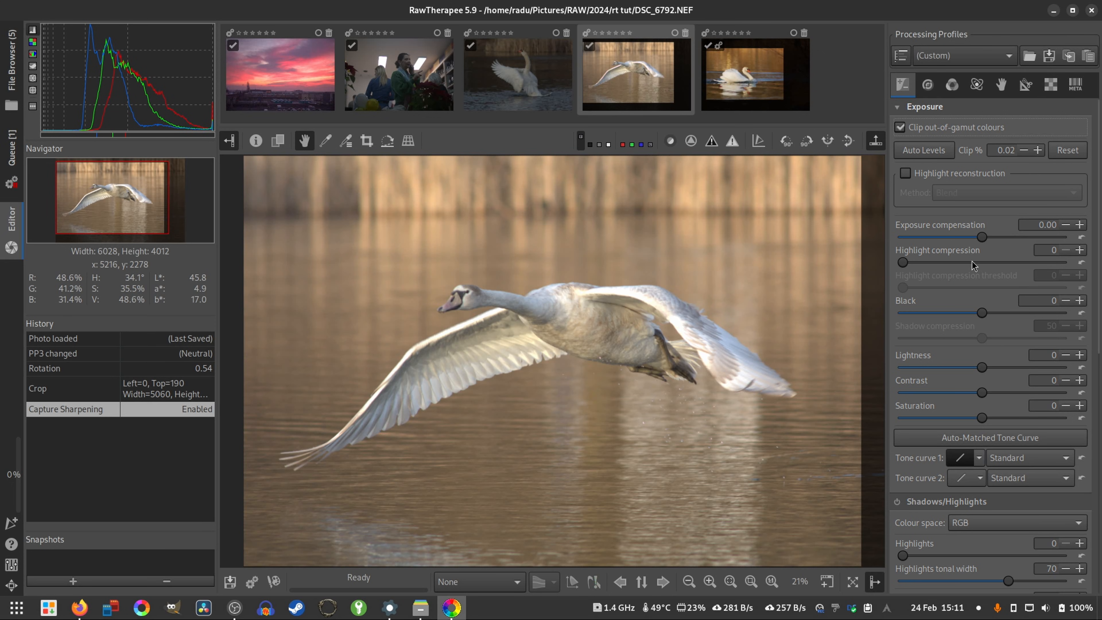
- Enable highlight reconstruction with the Blend method and set the flying swan's highlight compression to 147
click(930, 178)
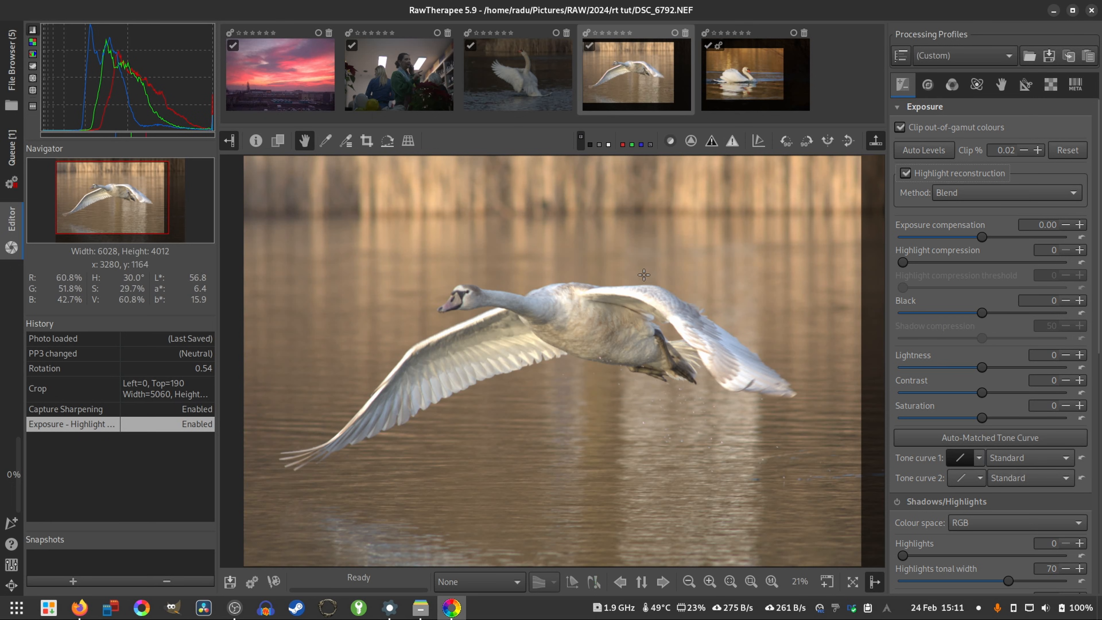
drag(903, 263, 952, 262)
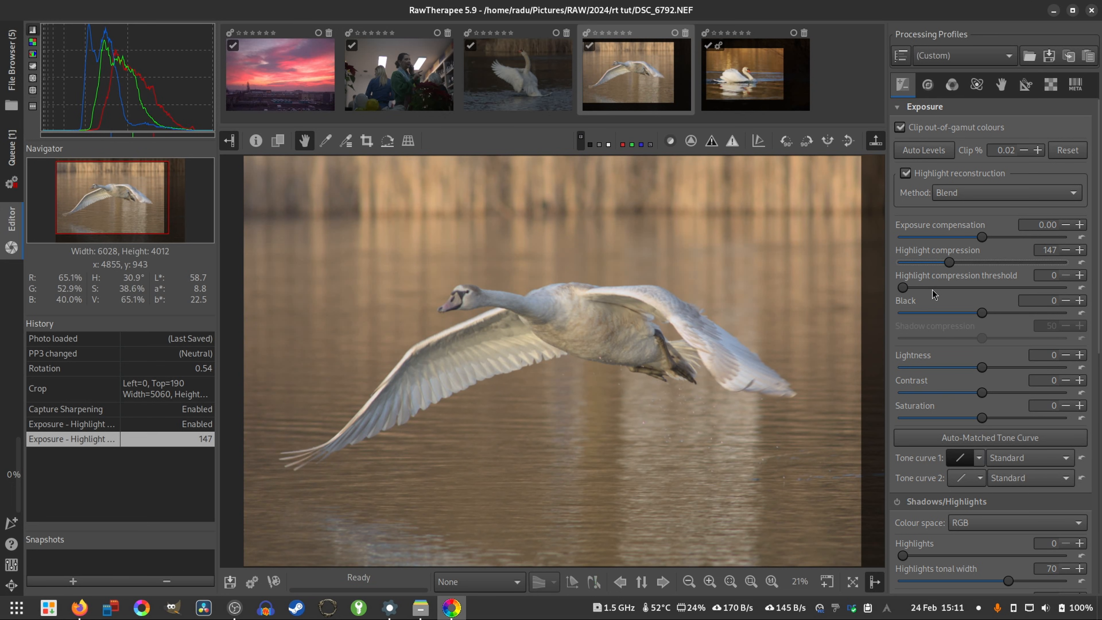
scroll(642, 270, up, 5)
scroll(643, 270, down, 4)
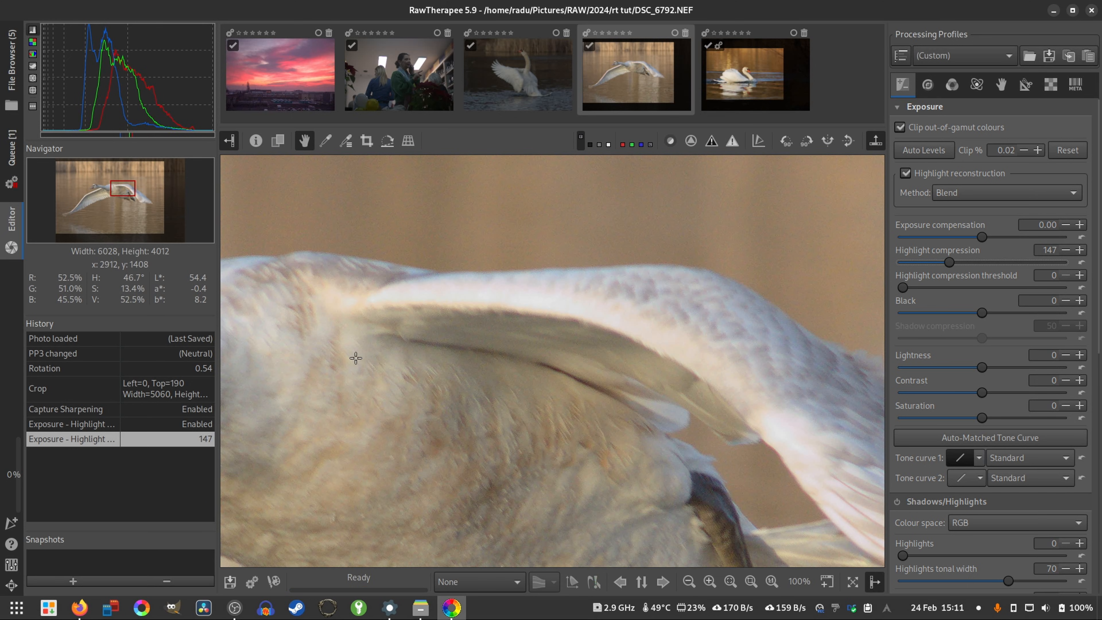
- Raise the flying swan photo's exposure contrast to 34 and saturation to 14
scroll(551, 359, down, 4)
drag(982, 393, 1017, 398)
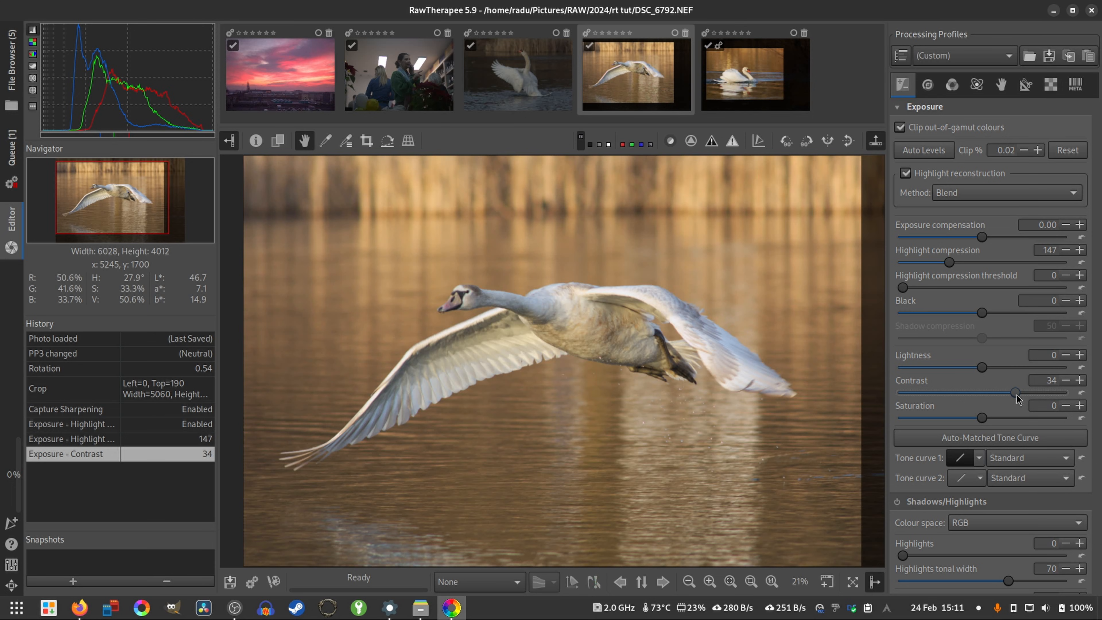
drag(981, 417, 996, 424)
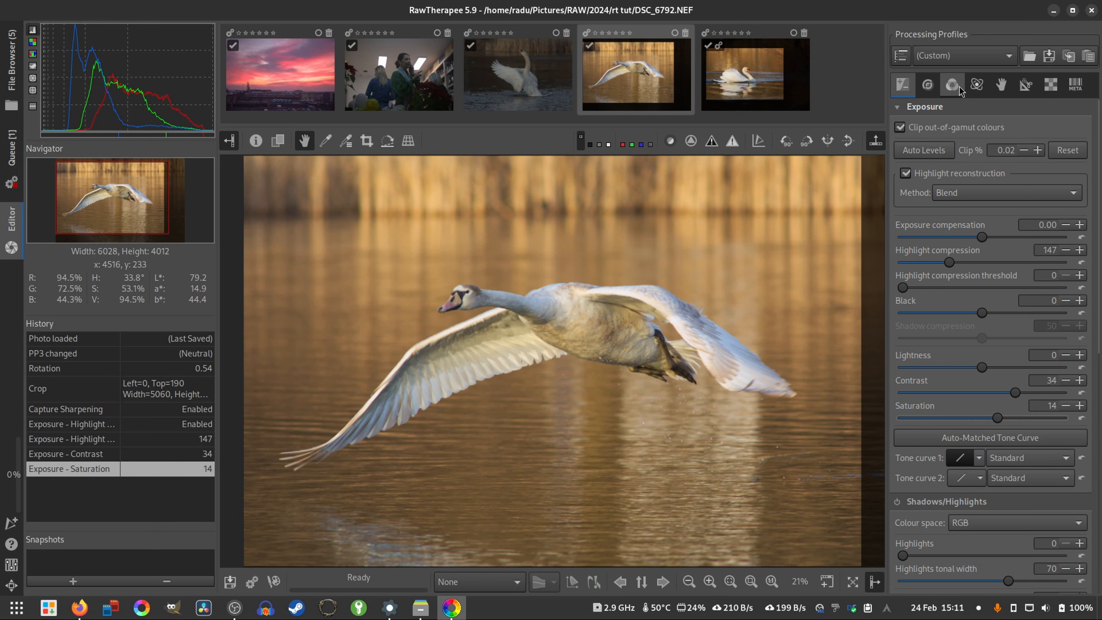
- Try the automatic white balance methods Temperature correlation and RGB grey on the flying swan
click(951, 85)
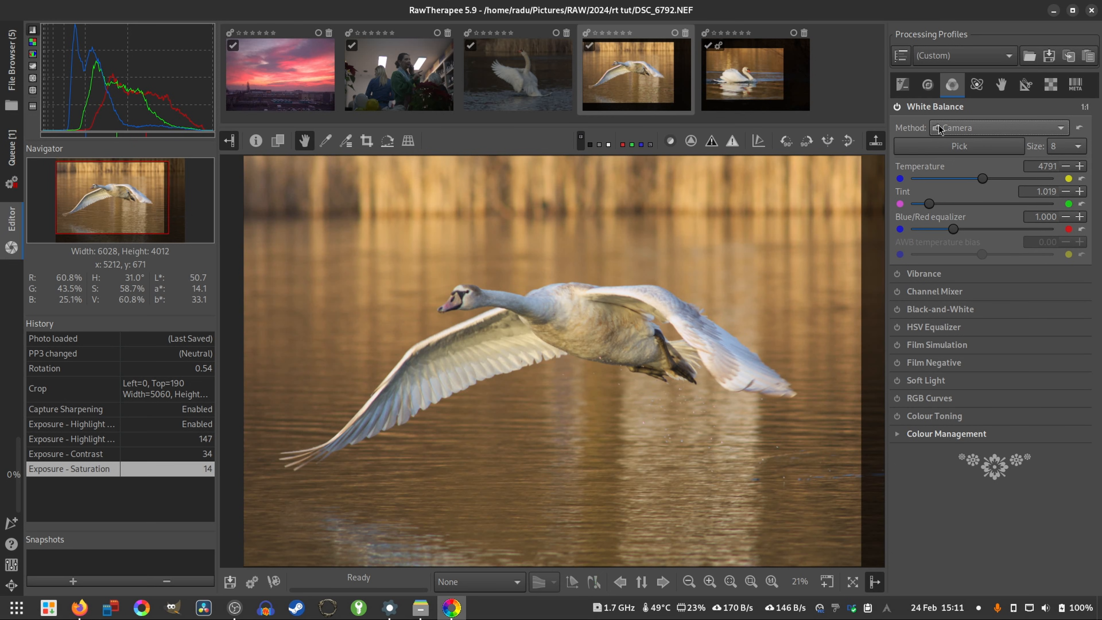
click(950, 127)
mouse_move(948, 143)
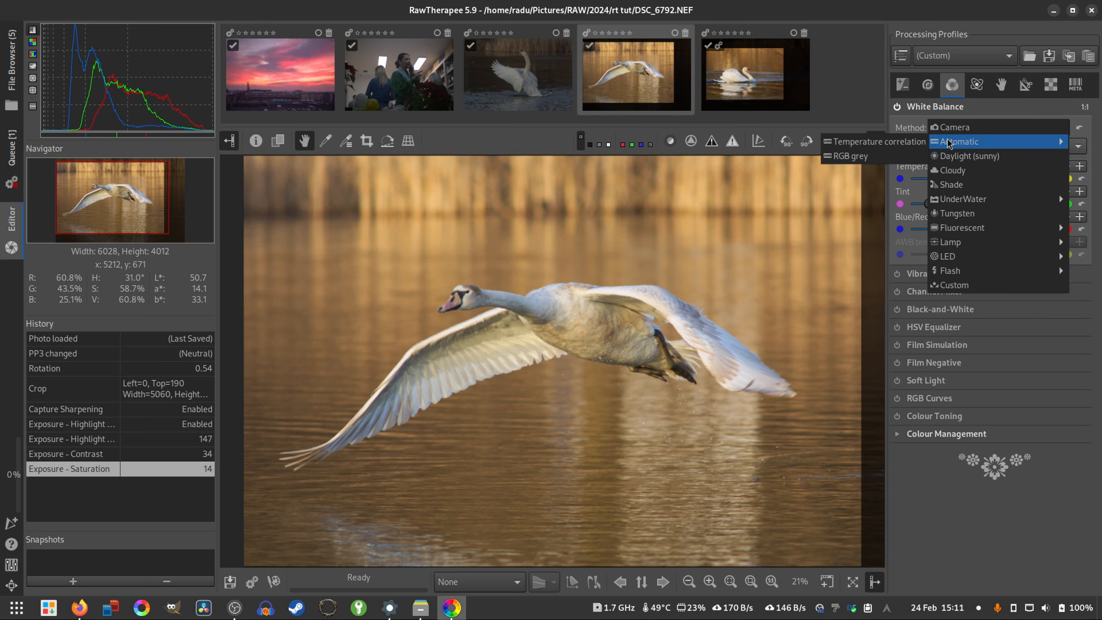
click(884, 143)
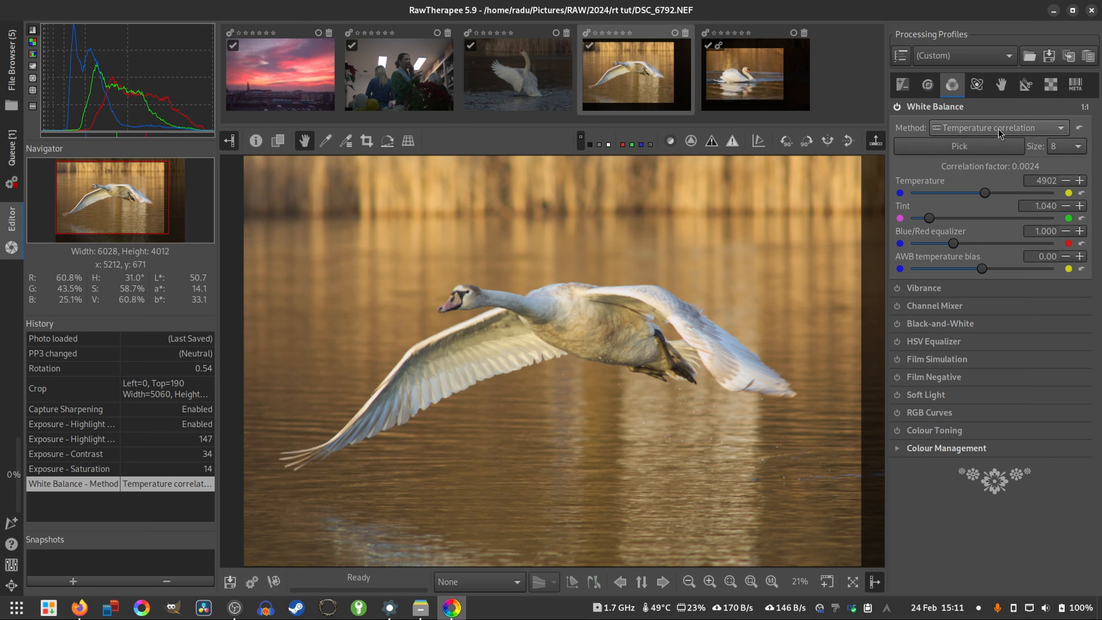
click(976, 128)
mouse_move(976, 128)
click(887, 141)
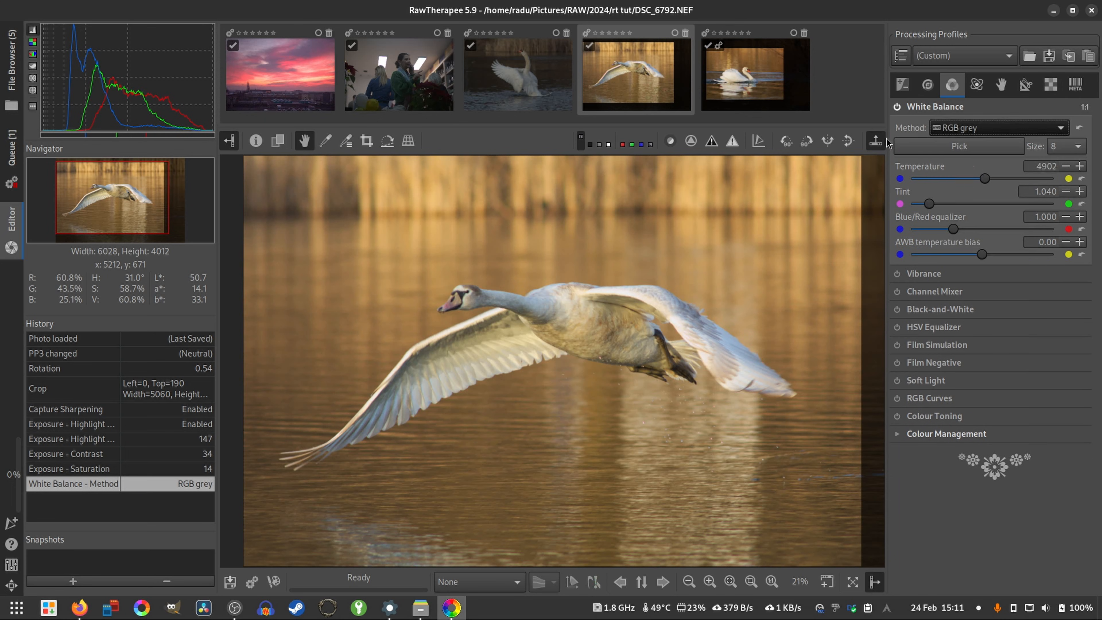
- Set the white balance method to Daylight (sunny) and adjust the temperature to 4651
click(959, 128)
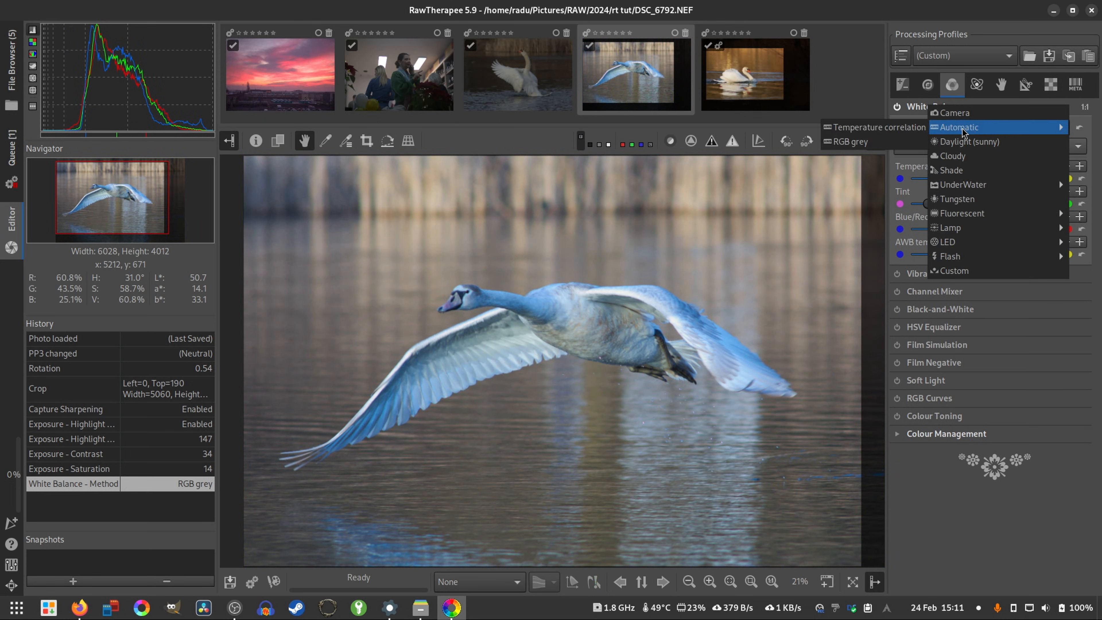
click(960, 144)
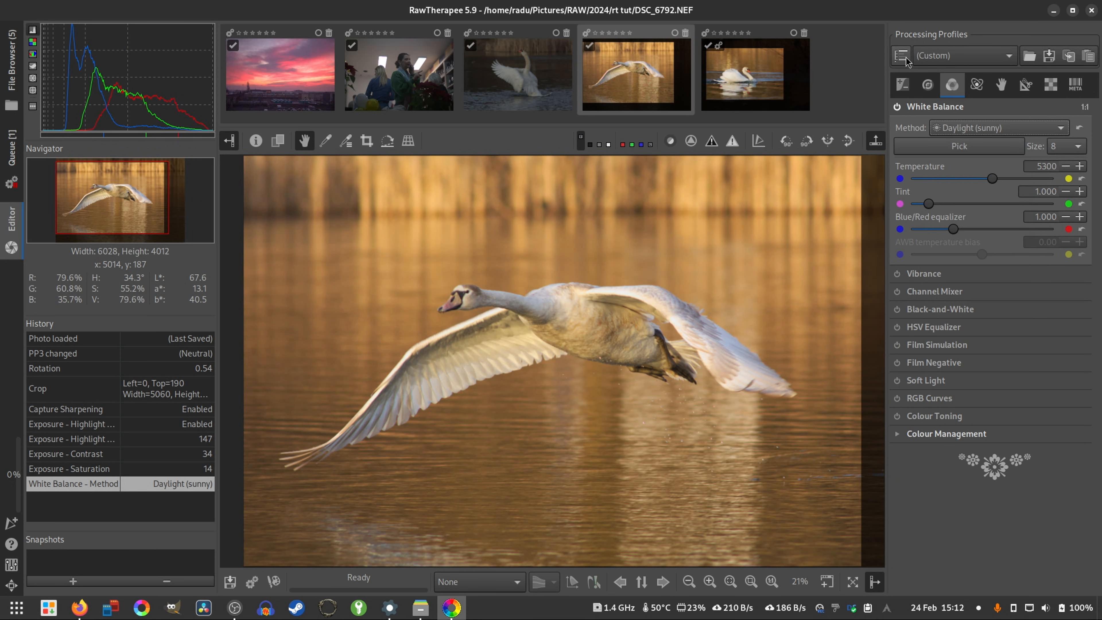
click(902, 84)
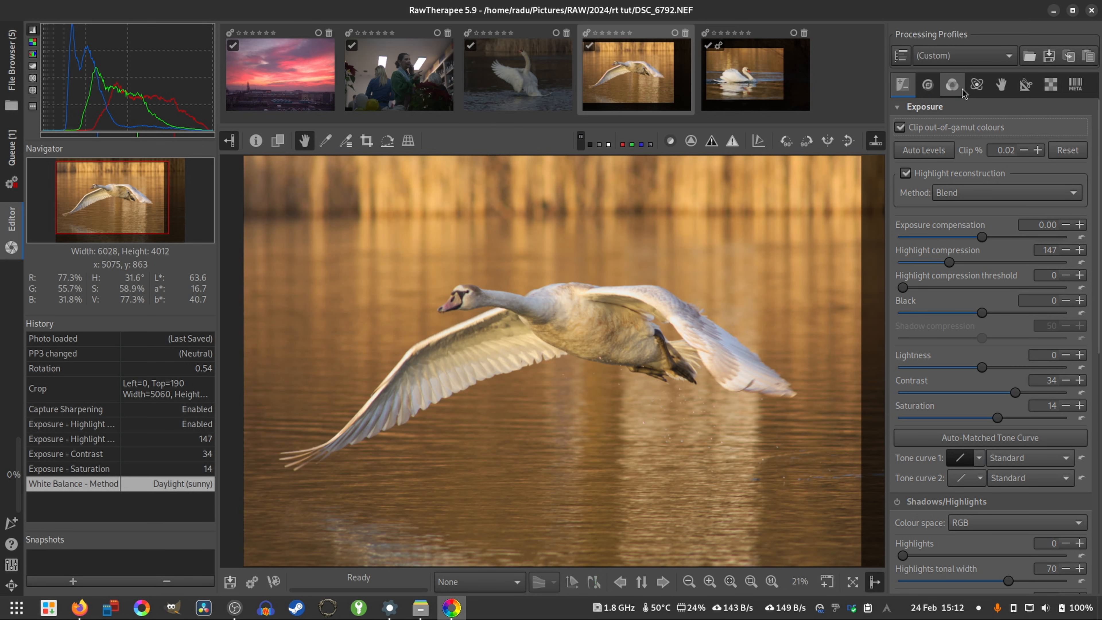
click(952, 85)
drag(993, 177, 982, 181)
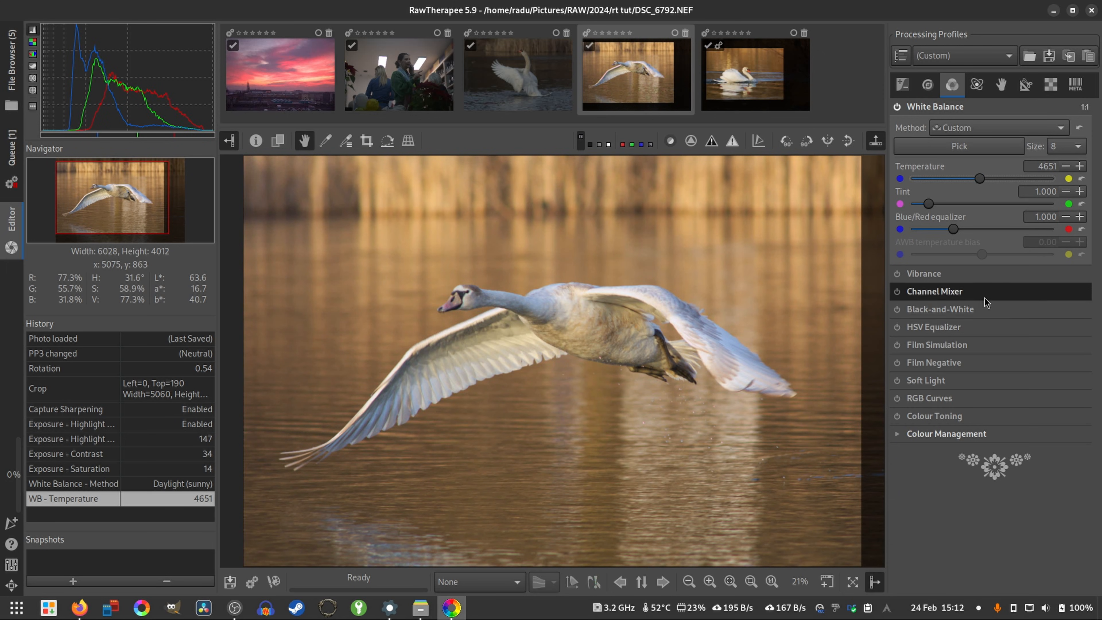
- Enable the Vignette Filter for the flying swan photo and set its strength to 0.20
click(902, 85)
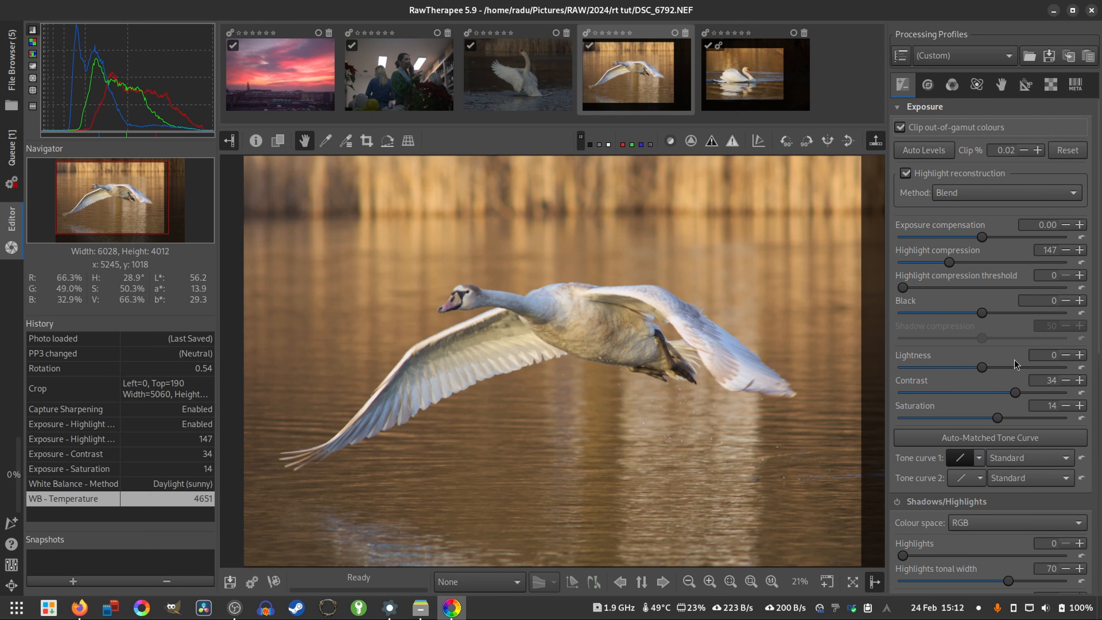
scroll(997, 412, down, 5)
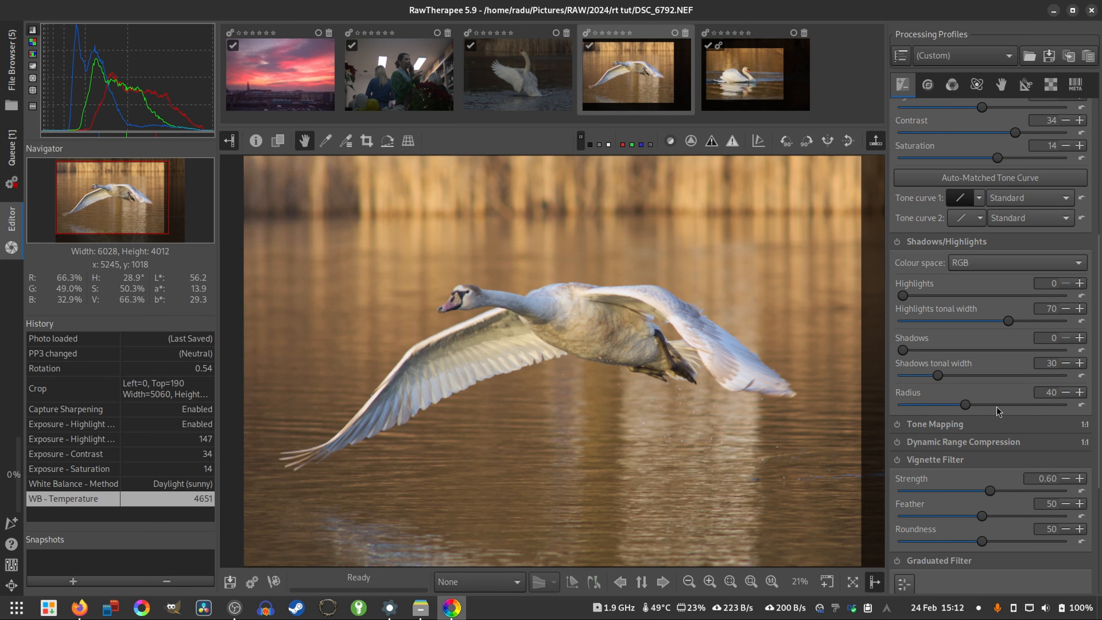
scroll(997, 411, down, 1)
click(897, 409)
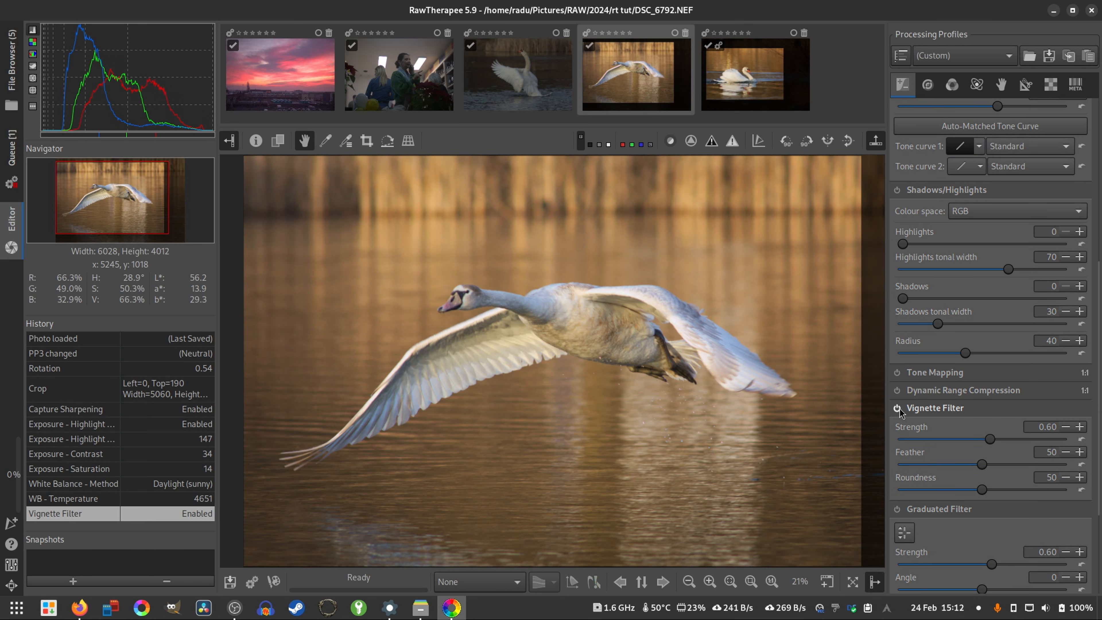
drag(995, 443, 984, 446)
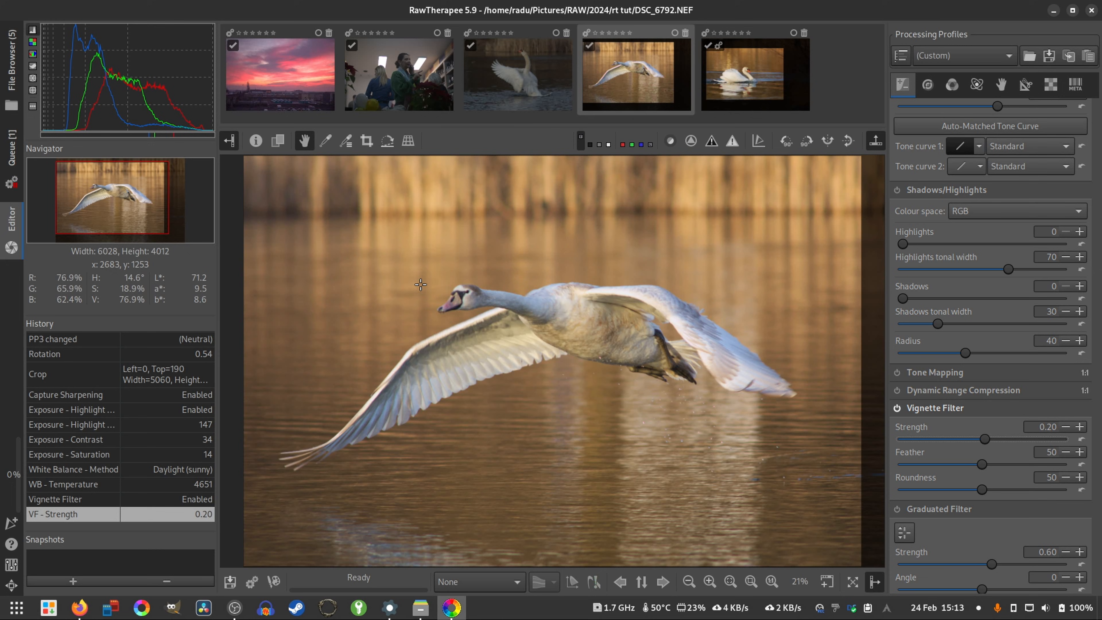
- Enable the Graduated Filter and move its centre up to the swan's back at X -10, Y -41
scroll(913, 355, down, 3)
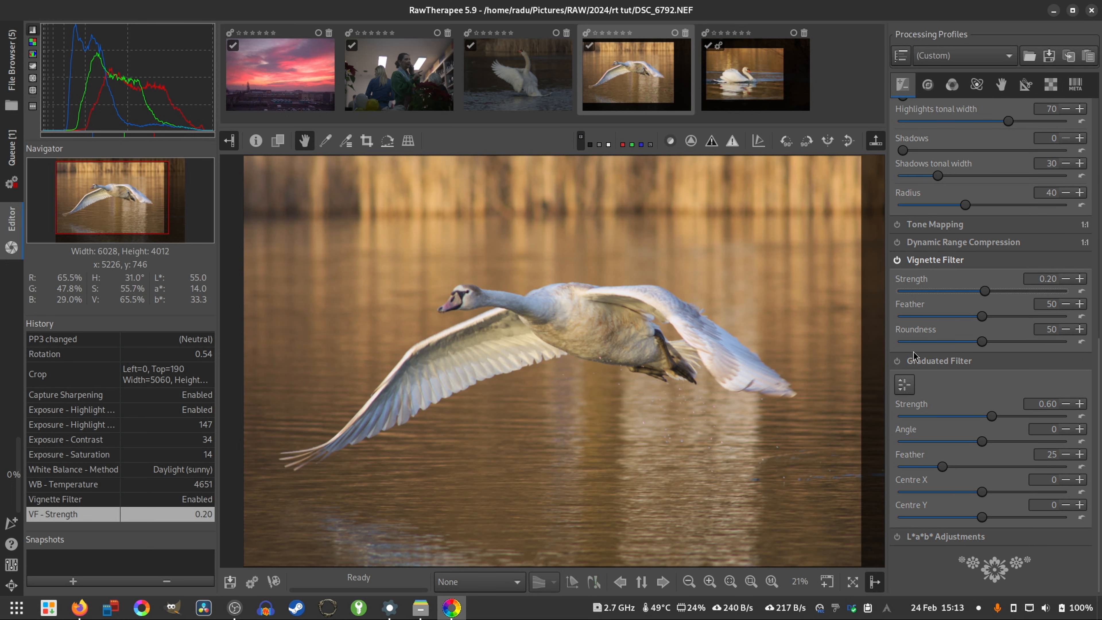
click(896, 361)
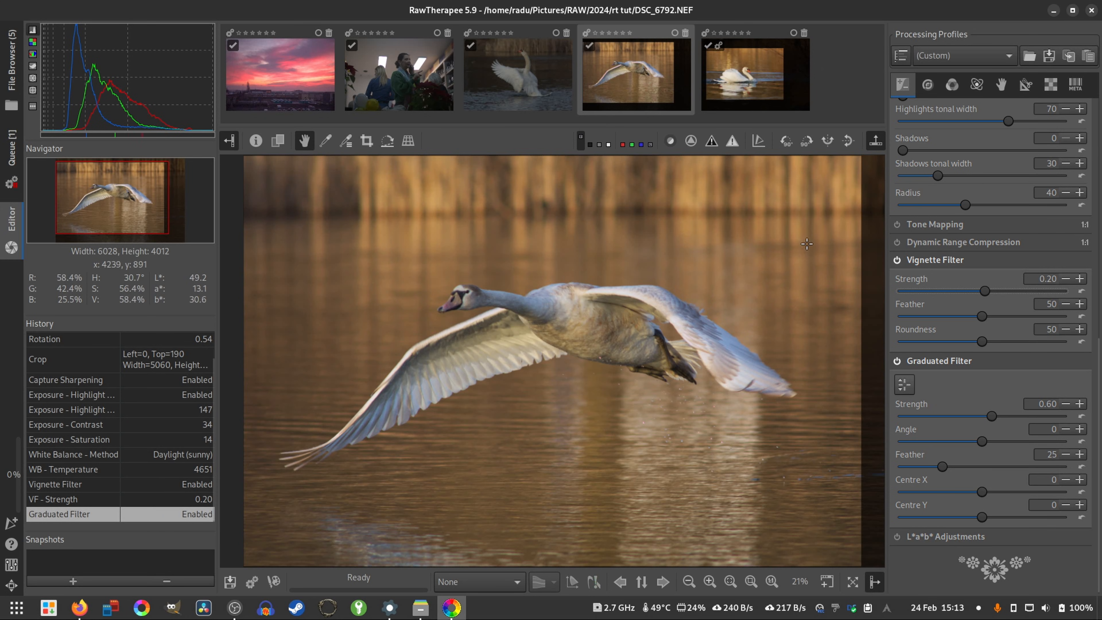
click(905, 391)
drag(610, 377, 576, 275)
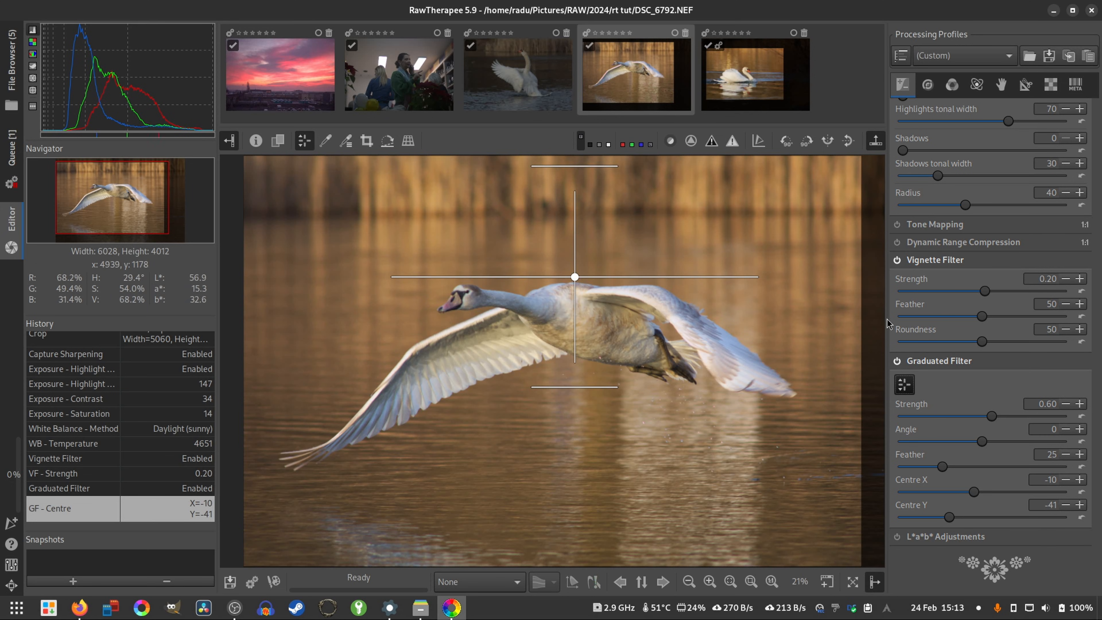
click(906, 384)
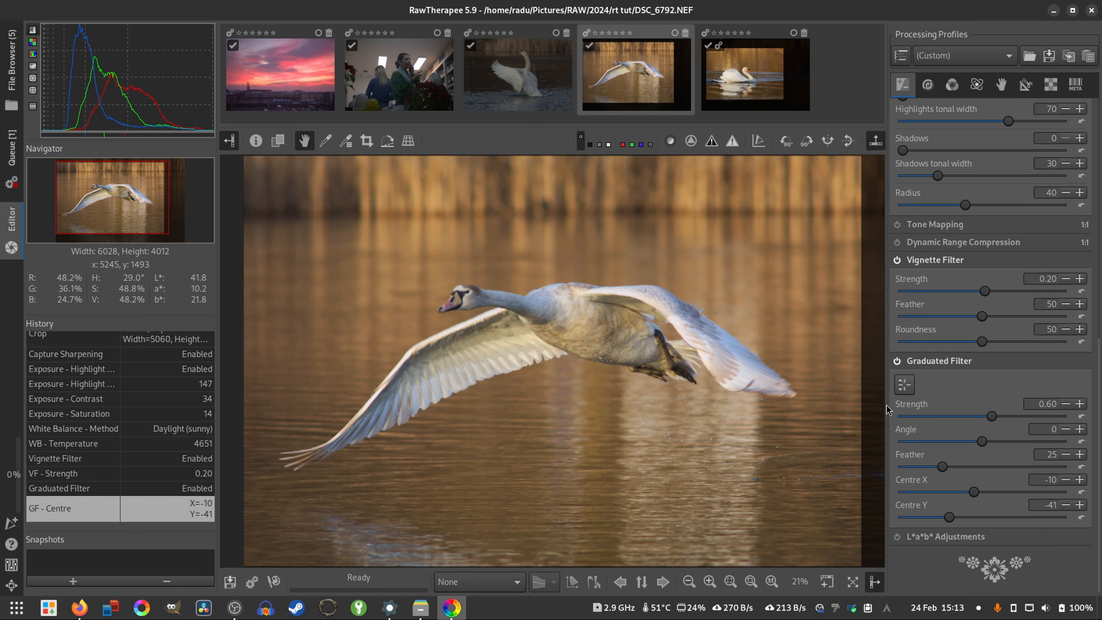
- Raise the Graduated Filter strength to 5.00 and reposition its centre above the swan at X -10, Y -53
drag(991, 415, 1062, 416)
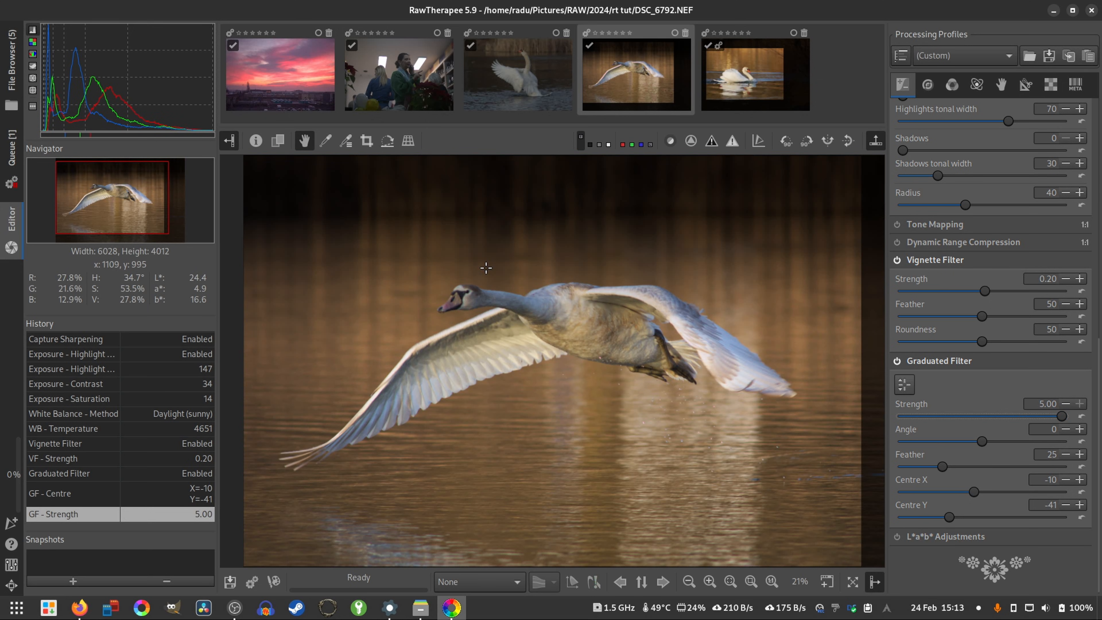
click(903, 384)
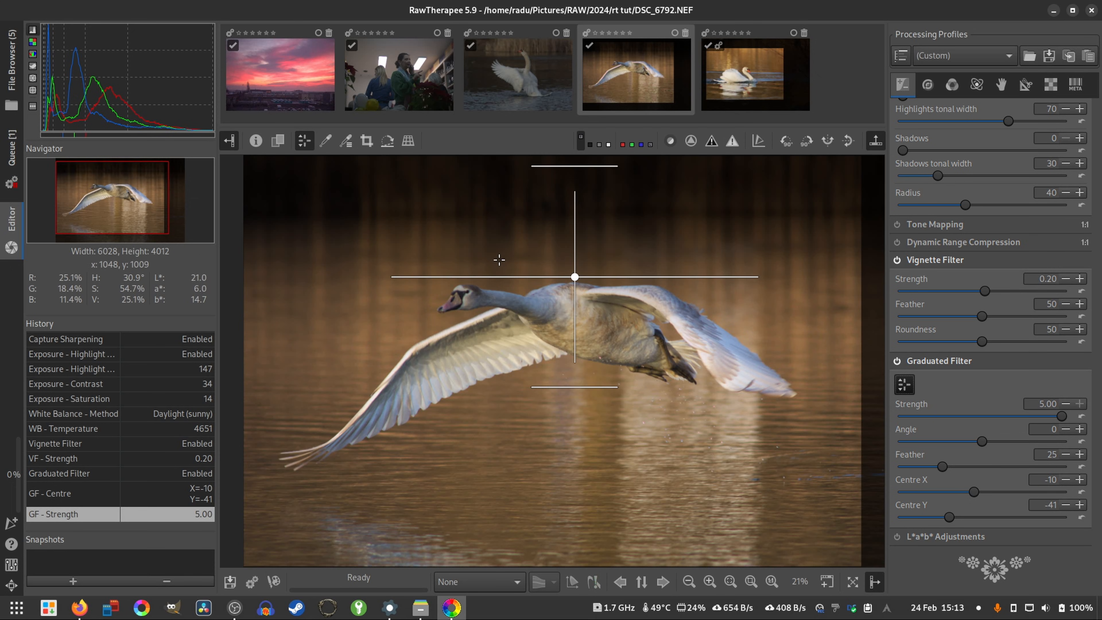
drag(573, 273, 574, 249)
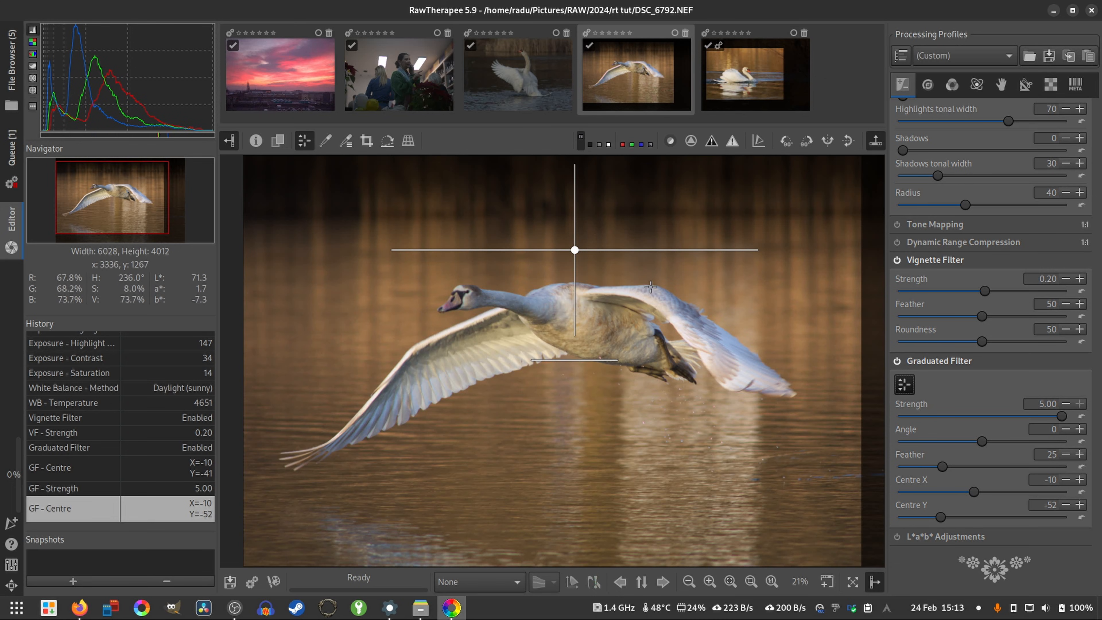
drag(941, 469, 942, 476)
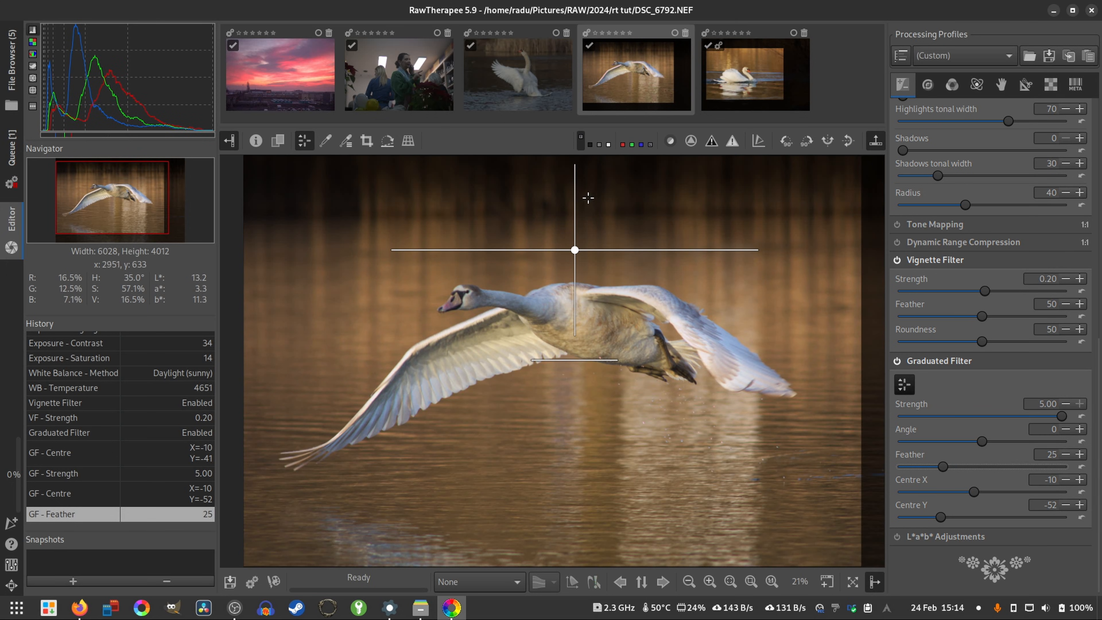
mouse_move(572, 254)
mouse_down()
mouse_move(571, 265)
mouse_move(572, 253)
mouse_up()
click(899, 391)
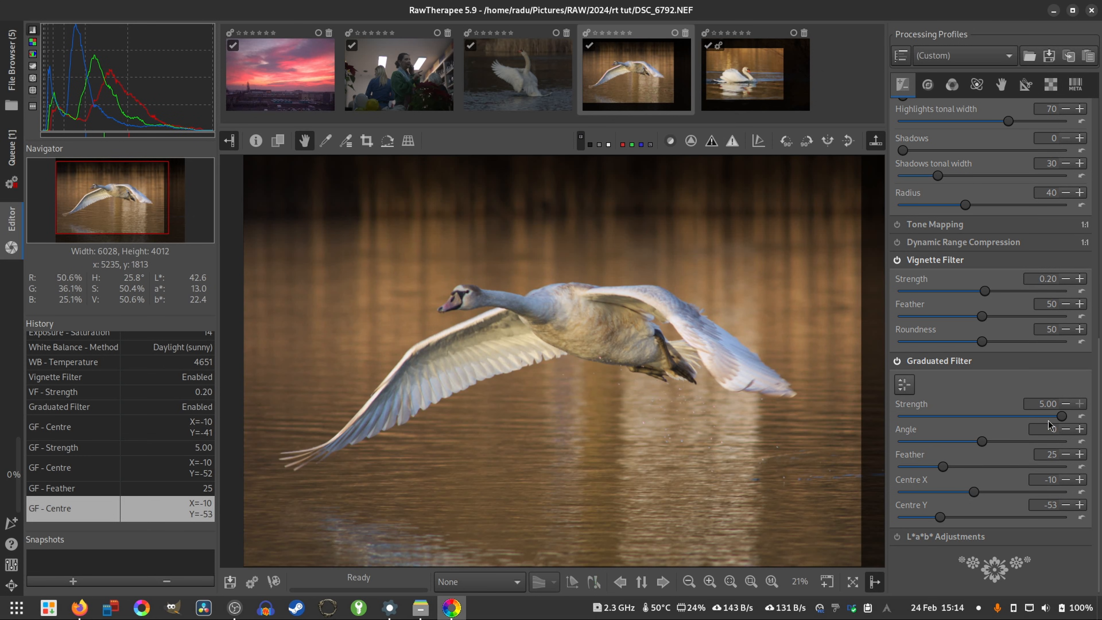
- Reduce the Graduated Filter strength to 0.82 and toggle the filter off and on to compare
drag(1048, 418, 986, 417)
click(1080, 416)
drag(991, 423, 997, 425)
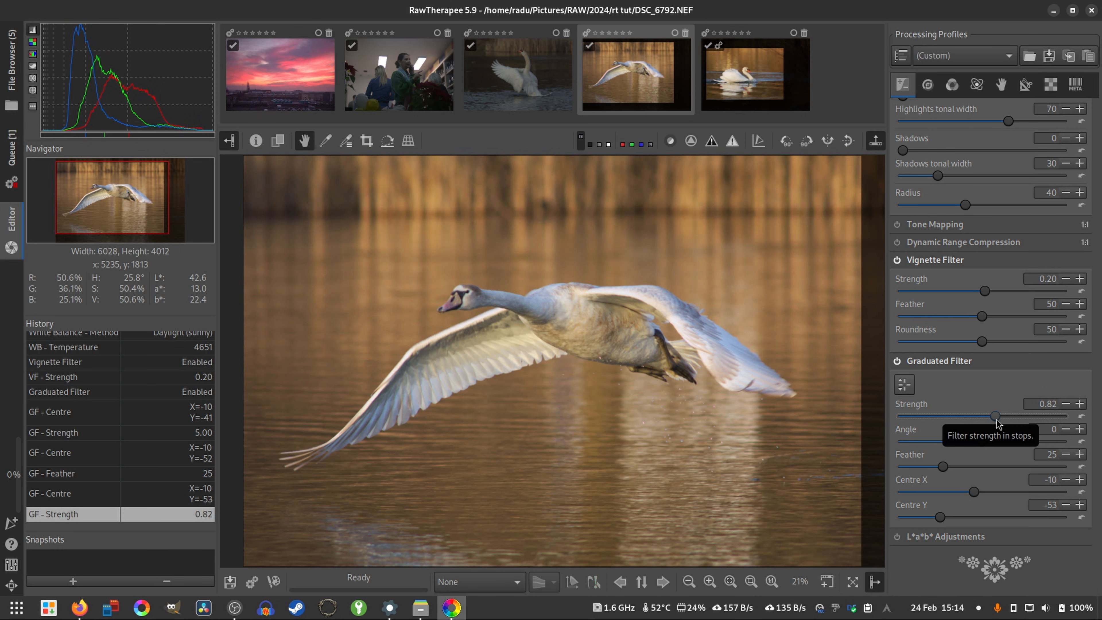
click(896, 361)
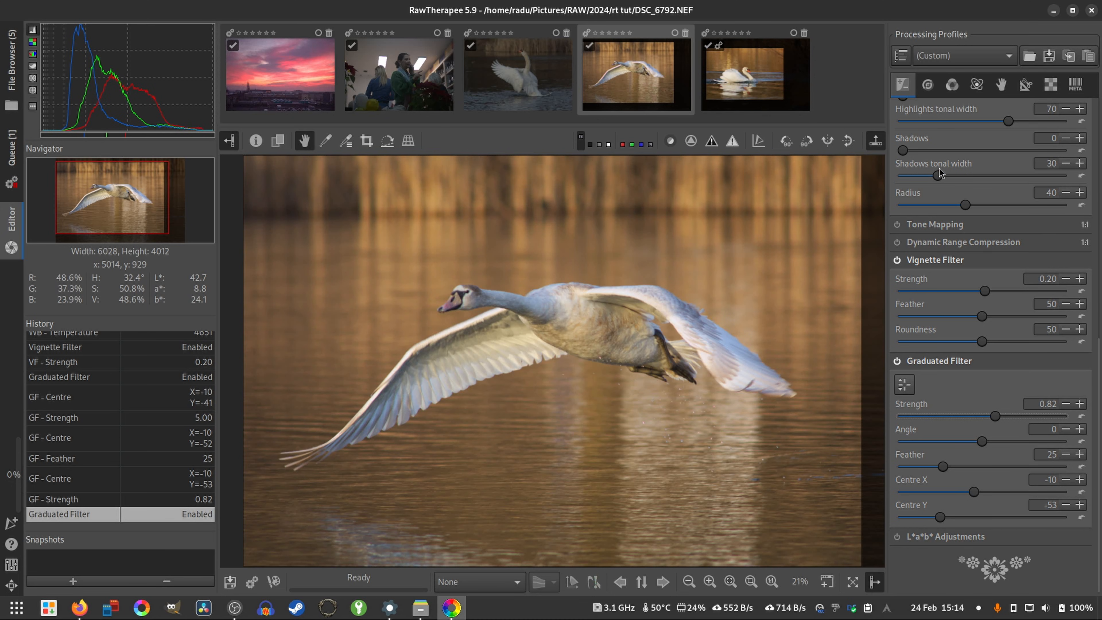
- Enable Sharpening with the Unsharp Mask method and set its amount to 430, checking the swan's head at 100%
click(927, 85)
click(907, 126)
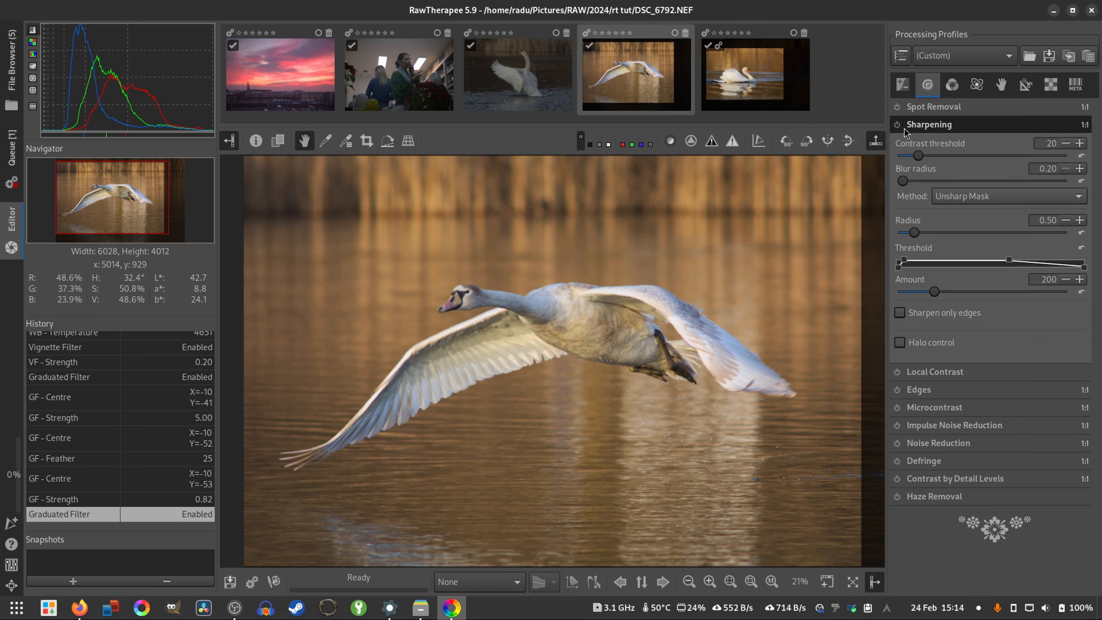
click(897, 125)
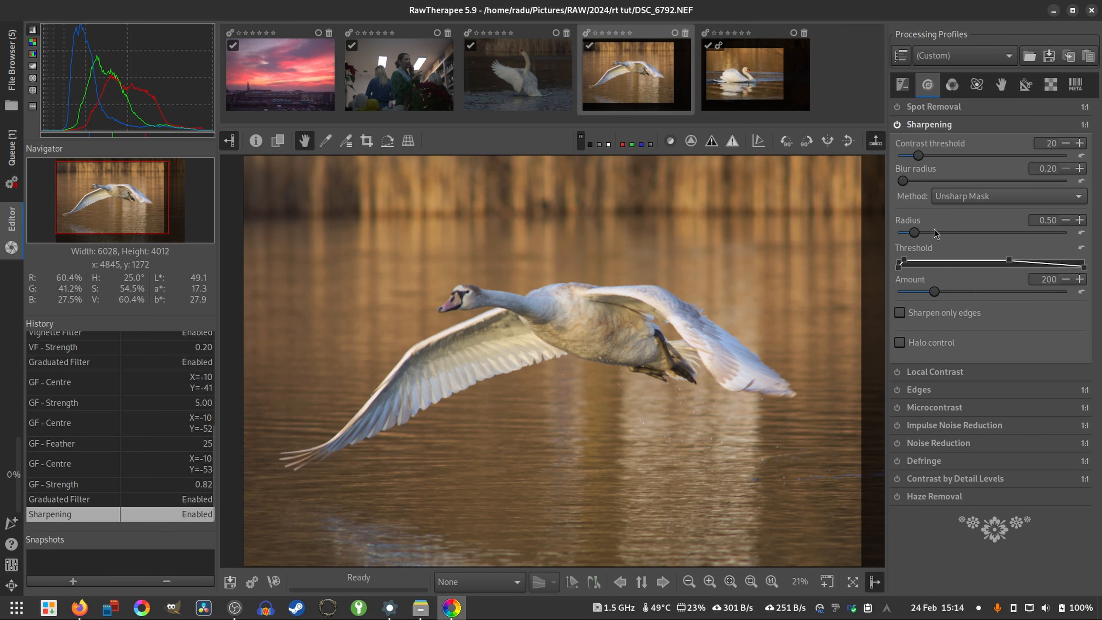
click(775, 582)
drag(526, 284, 554, 333)
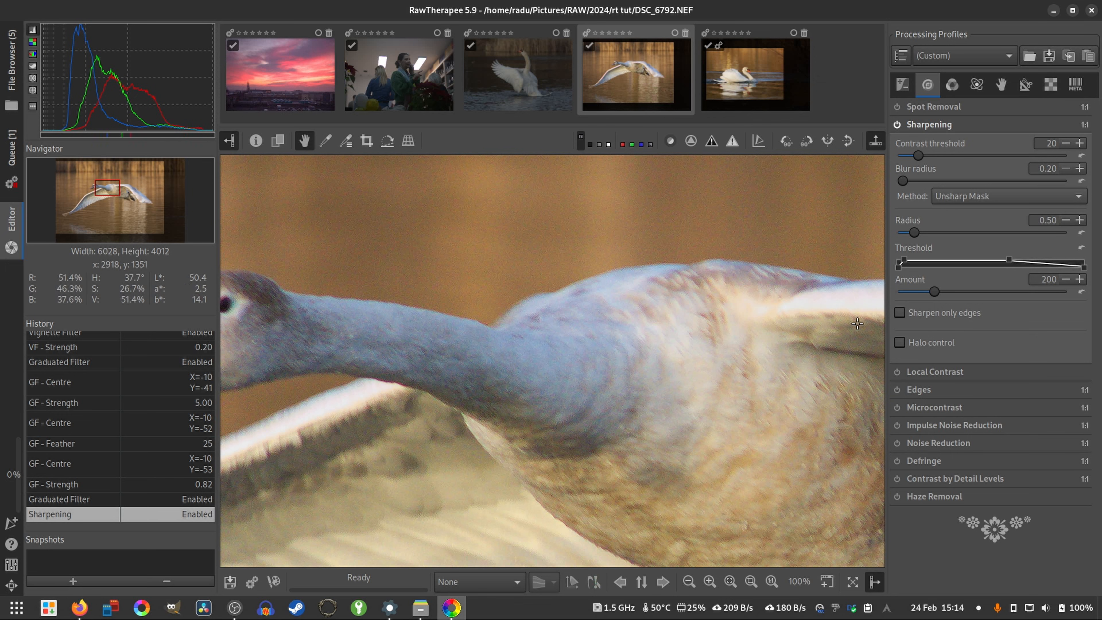
drag(956, 300, 976, 306)
drag(512, 423, 790, 372)
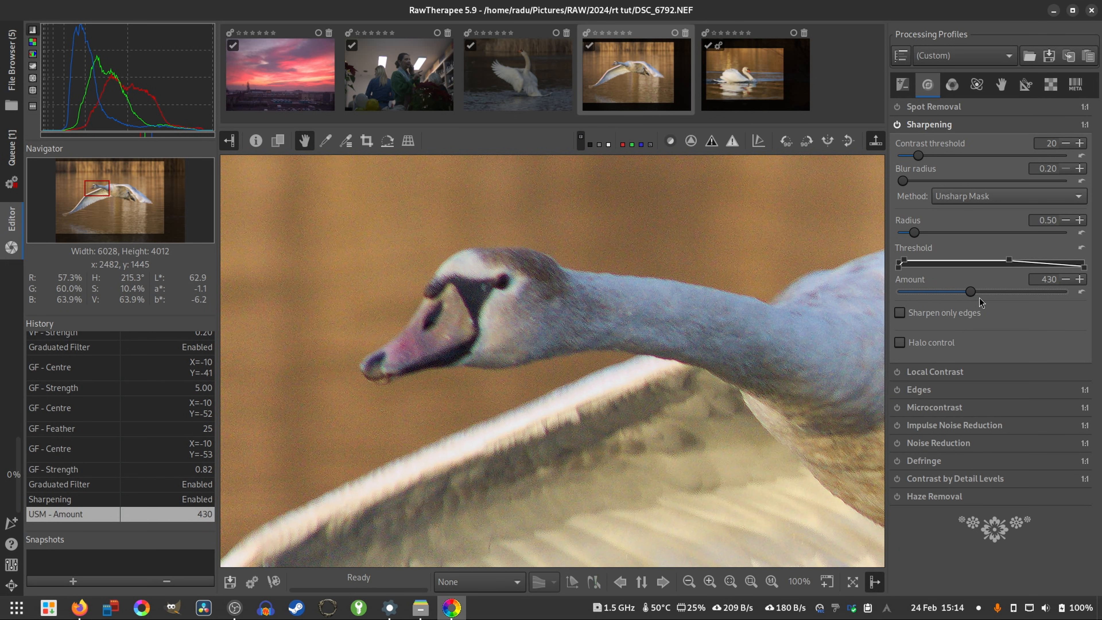
- Enable Impulse Noise Reduction and Defringe, inspecting the swan's wing feathers at 200%
click(897, 426)
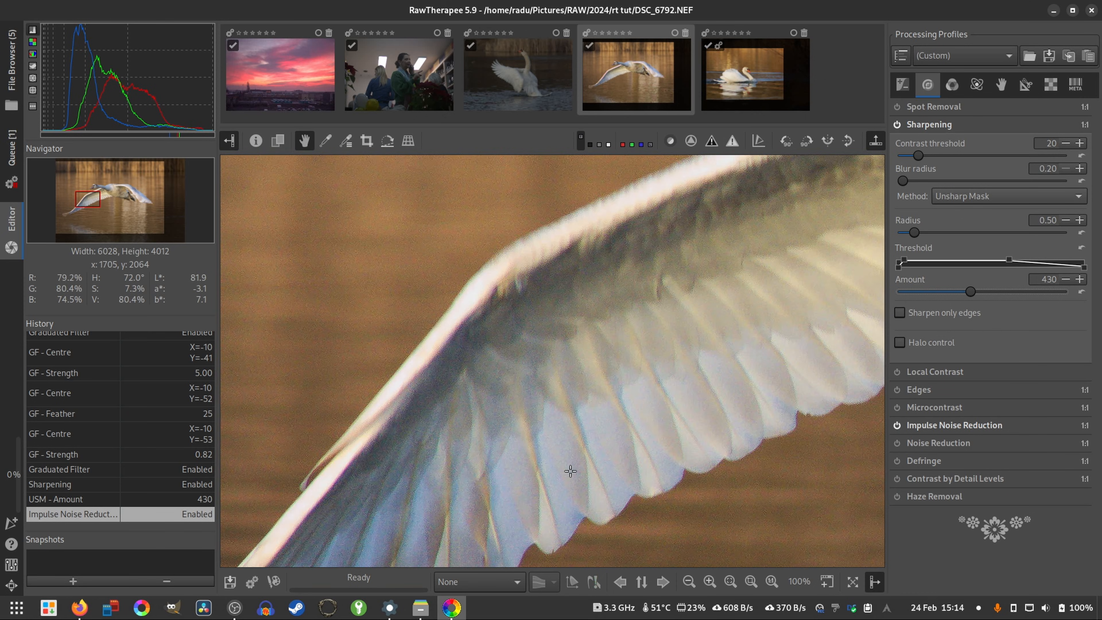
drag(512, 473, 572, 413)
scroll(553, 313, up, 1)
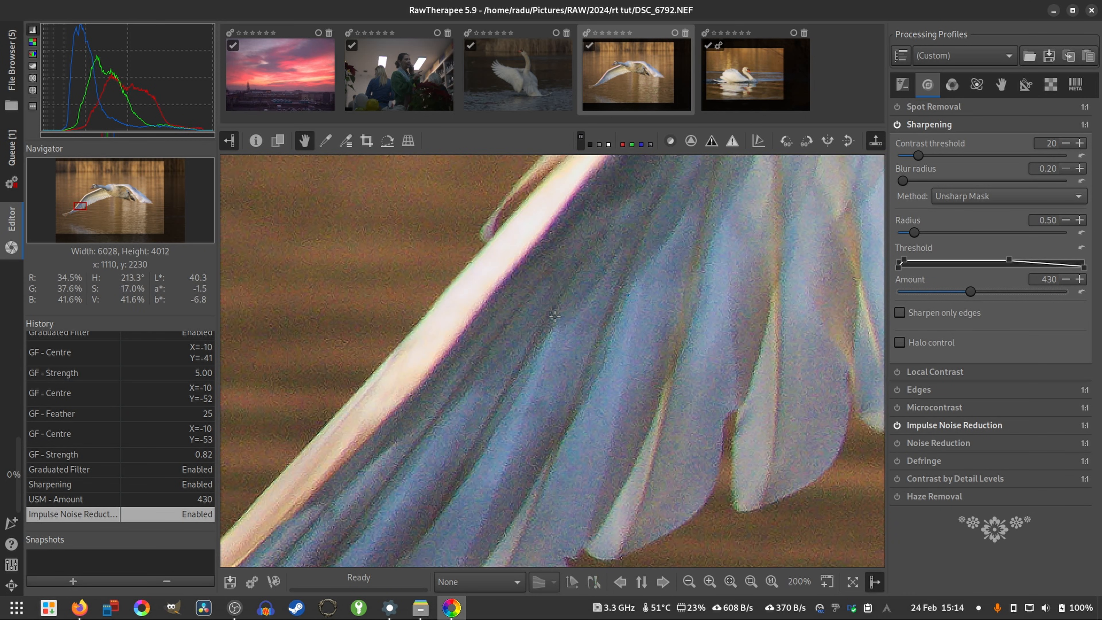
drag(534, 247, 592, 308)
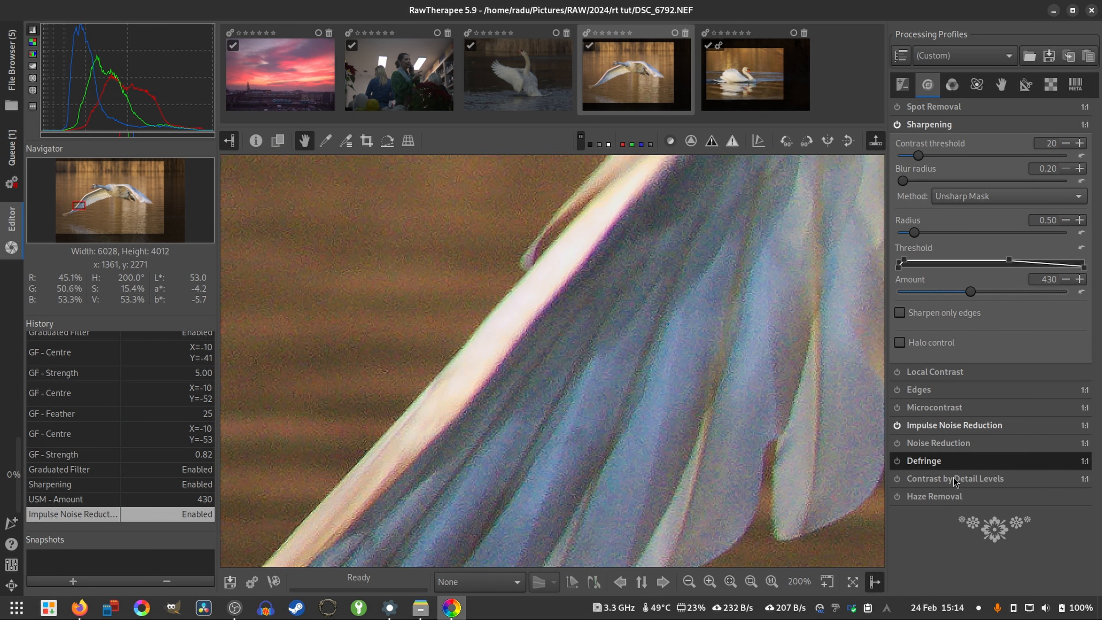
click(935, 465)
click(897, 461)
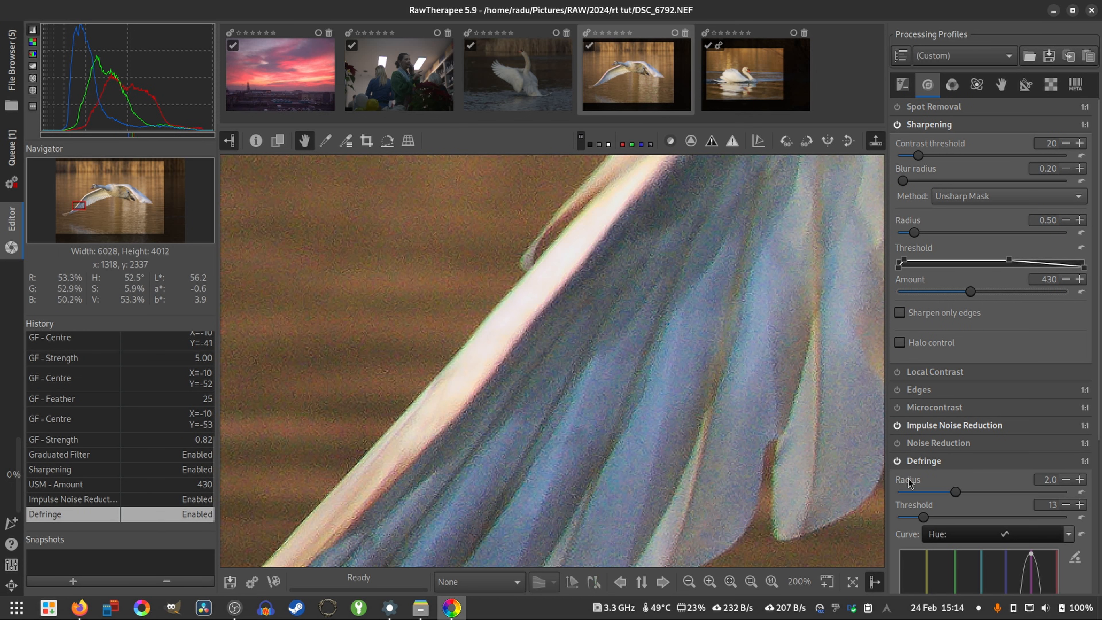
- Reshape the Defringe hue curve to widen its purple peak and shift it towards blue, toggling Defringe to compare the feather edges
scroll(1035, 497, down, 4)
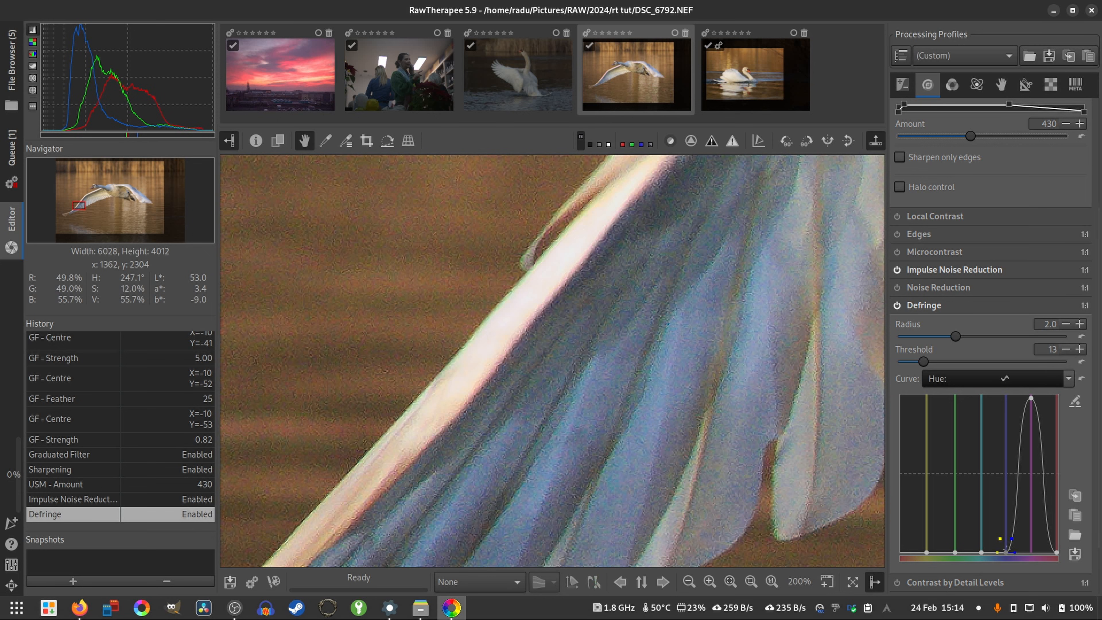
mouse_move(1001, 550)
mouse_down()
mouse_move(1006, 416)
mouse_move(1011, 399)
mouse_move(1025, 400)
mouse_move(1004, 401)
mouse_move(999, 563)
mouse_up()
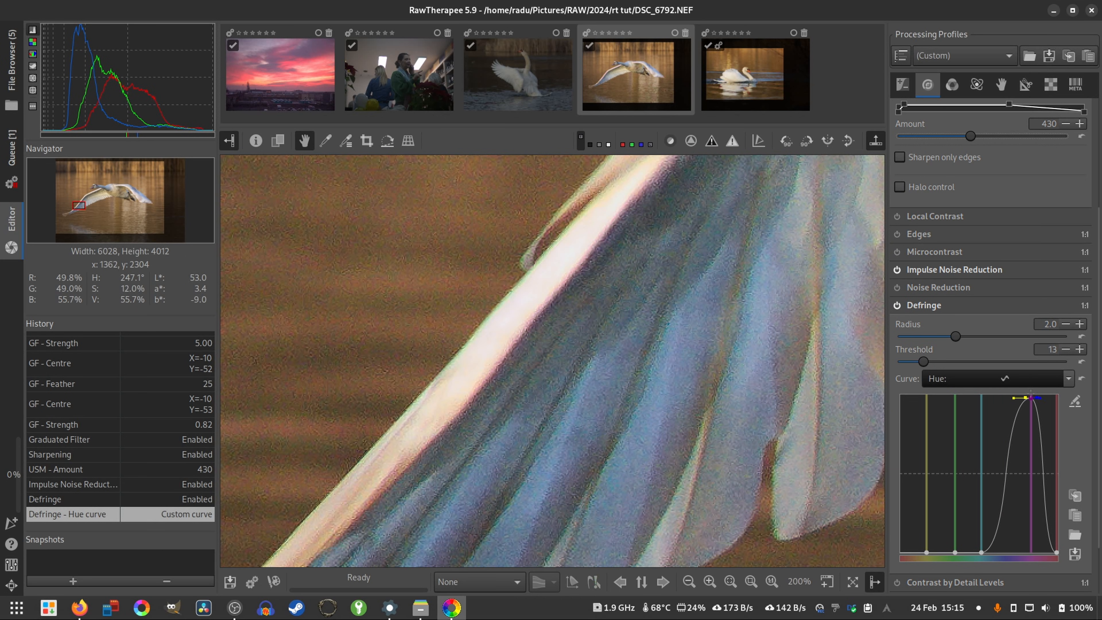
drag(1032, 396, 1016, 394)
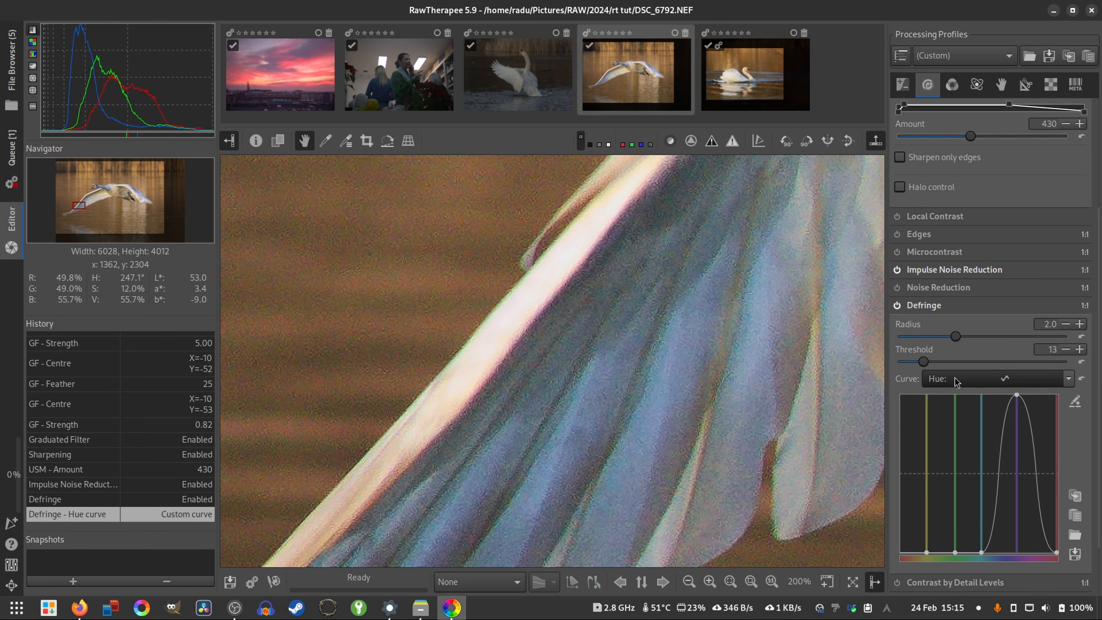
click(896, 306)
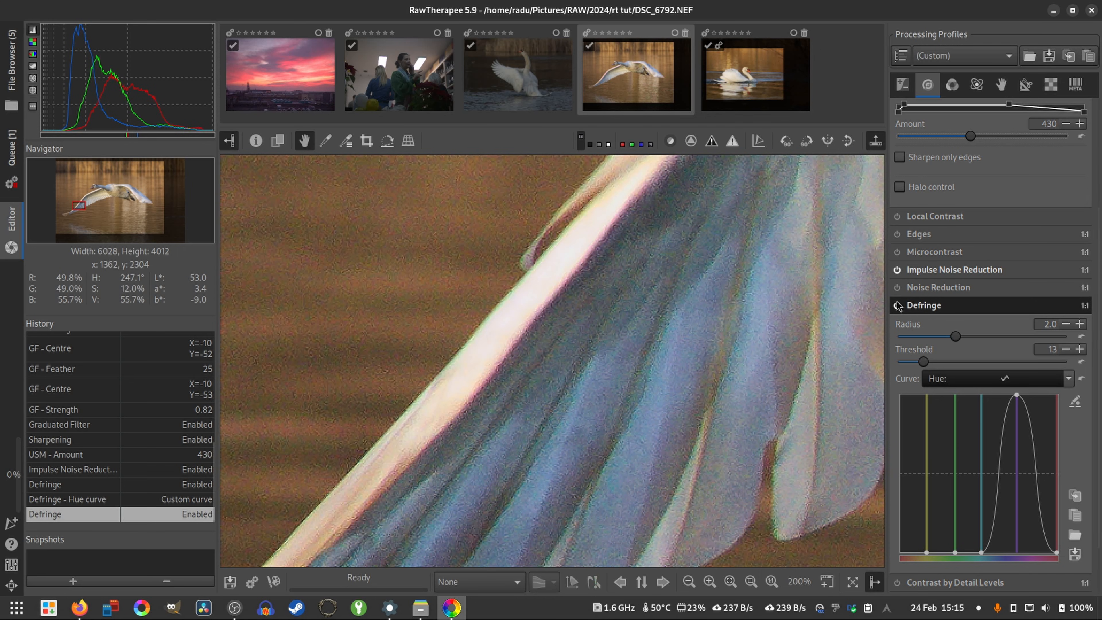
mouse_move(1020, 397)
mouse_down()
mouse_move(1053, 397)
mouse_move(1021, 395)
mouse_up()
key(f)
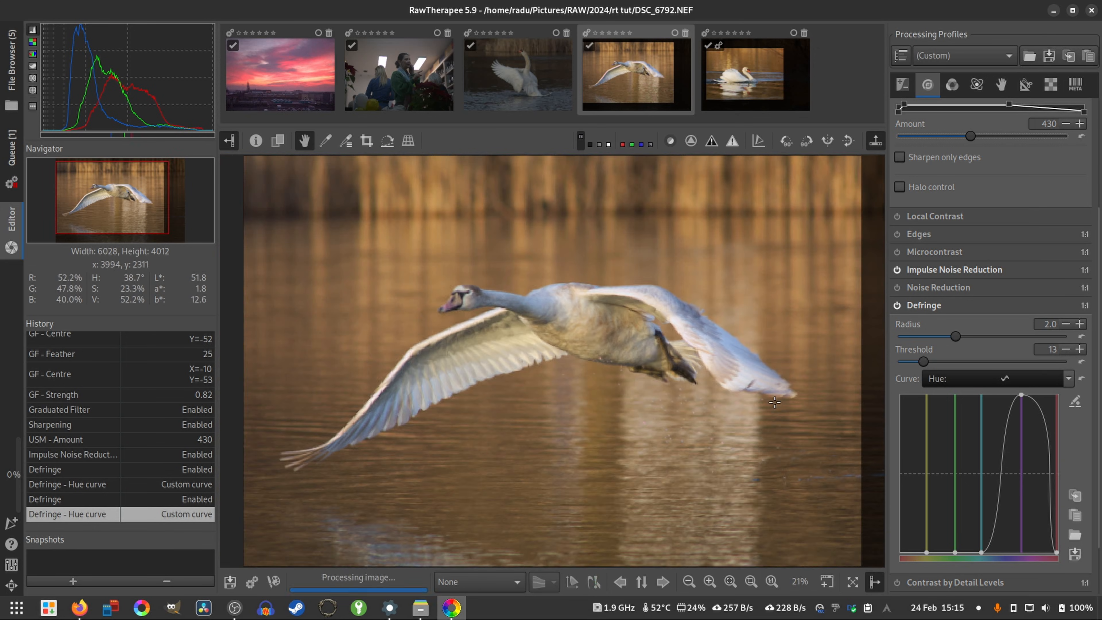
click(924, 305)
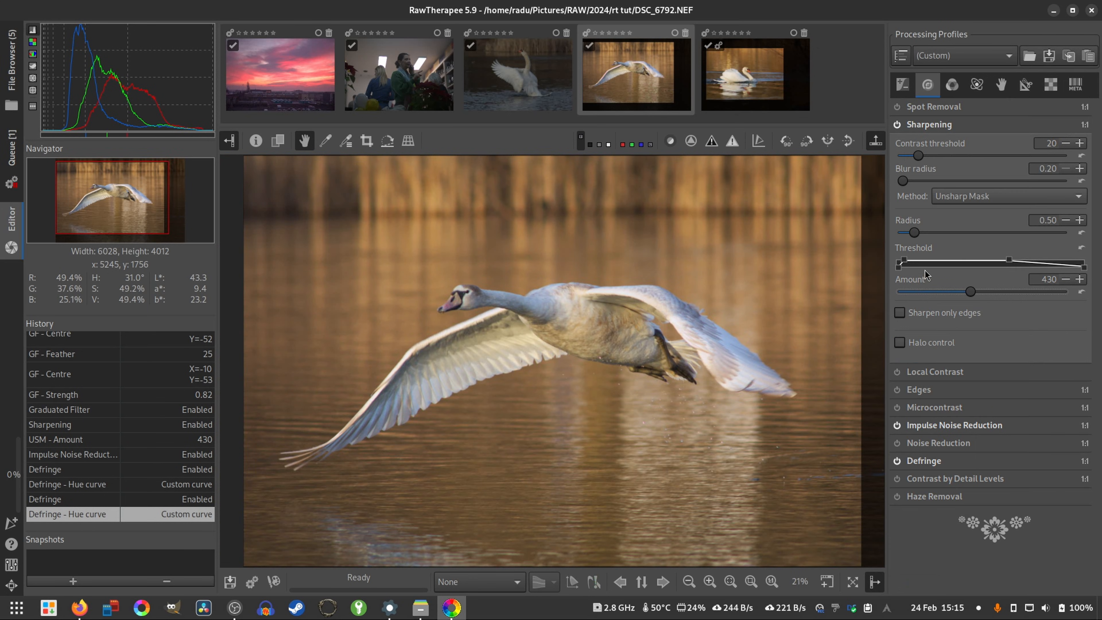
- Enable Vibrance and set the pastel tones to 3
click(955, 86)
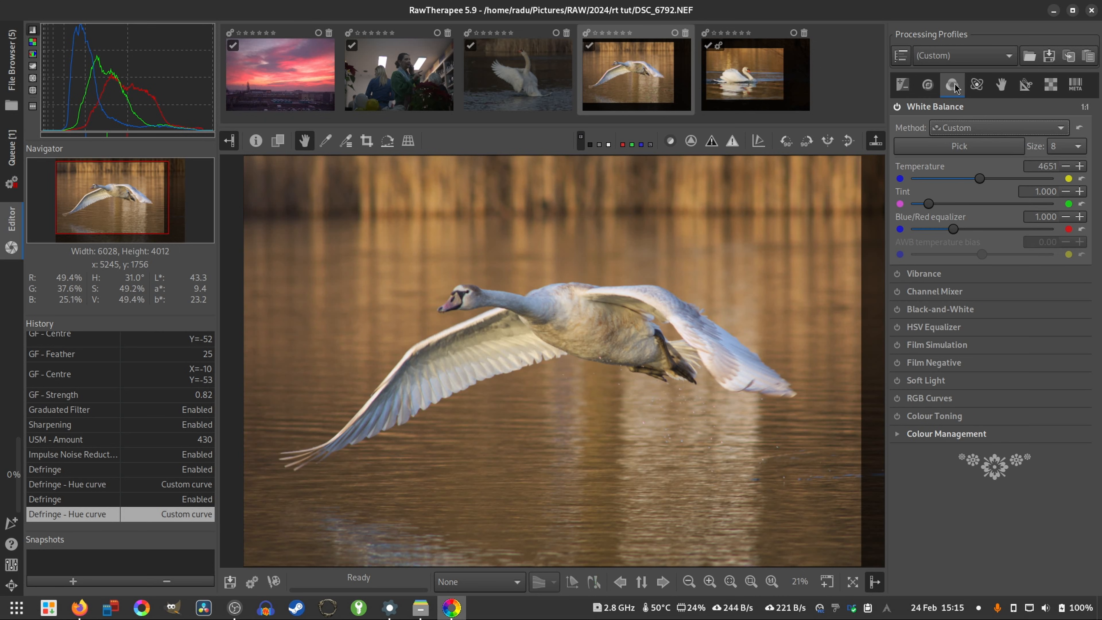
click(915, 276)
click(898, 274)
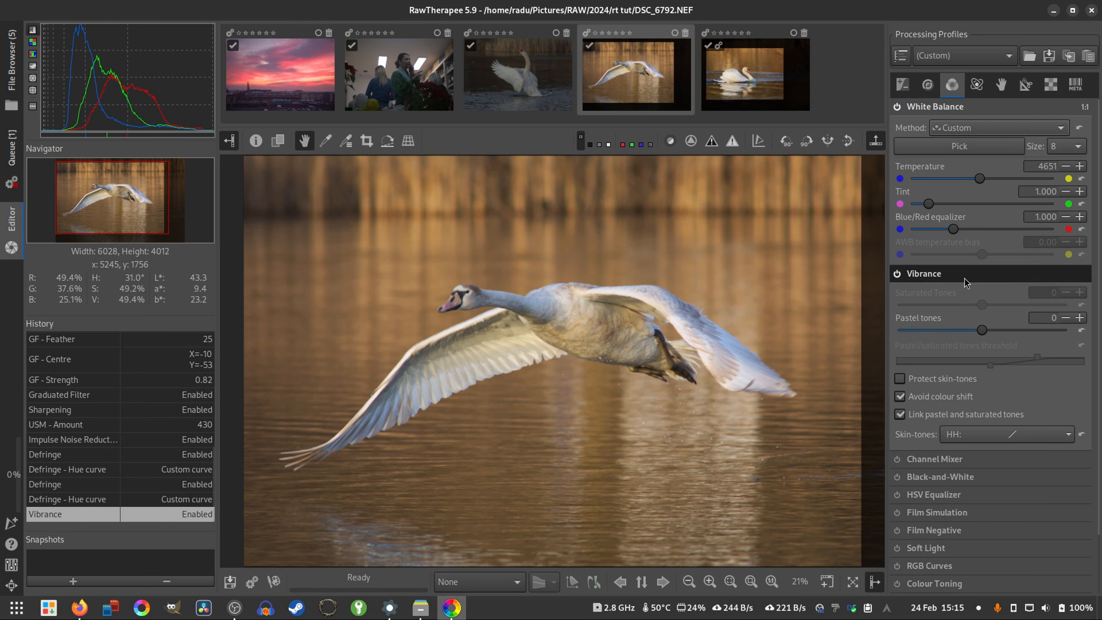
click(1080, 320)
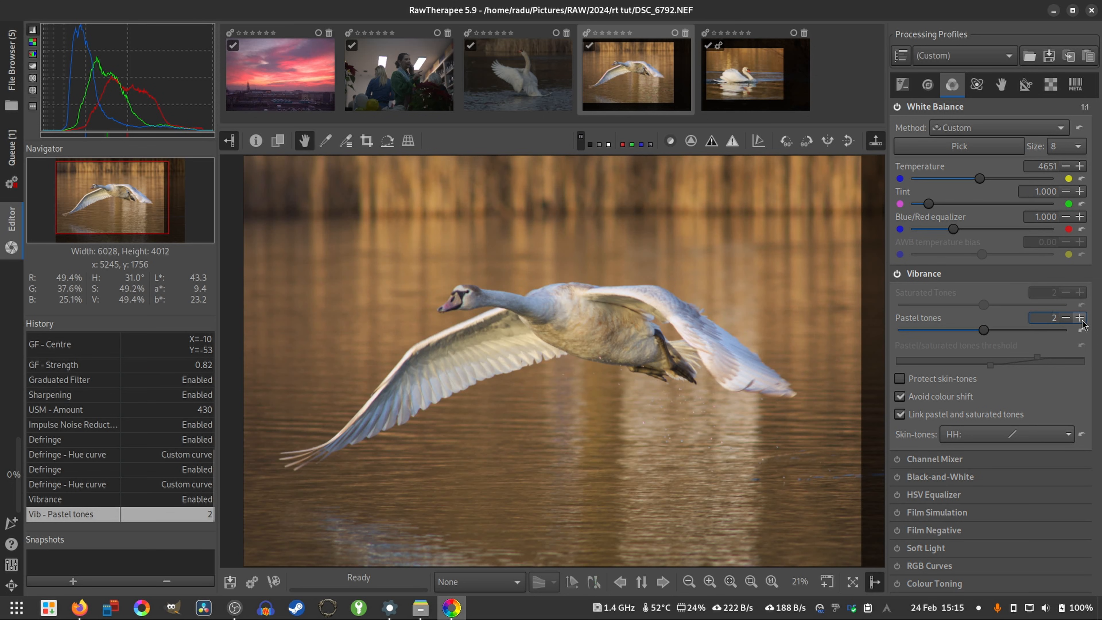
click(1079, 318)
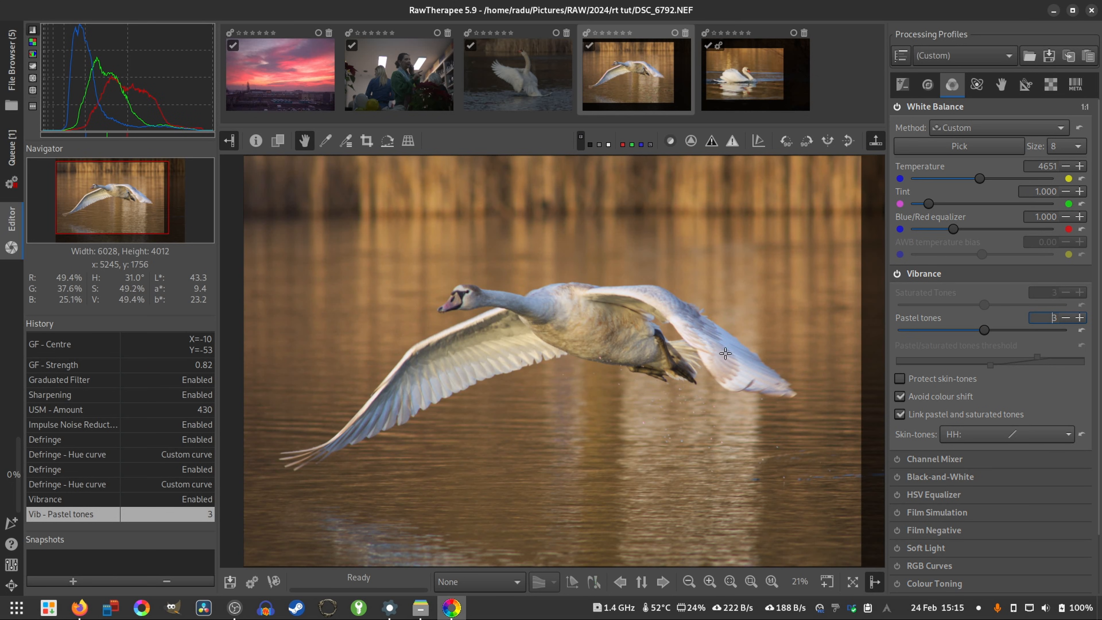
scroll(433, 358, down, 2)
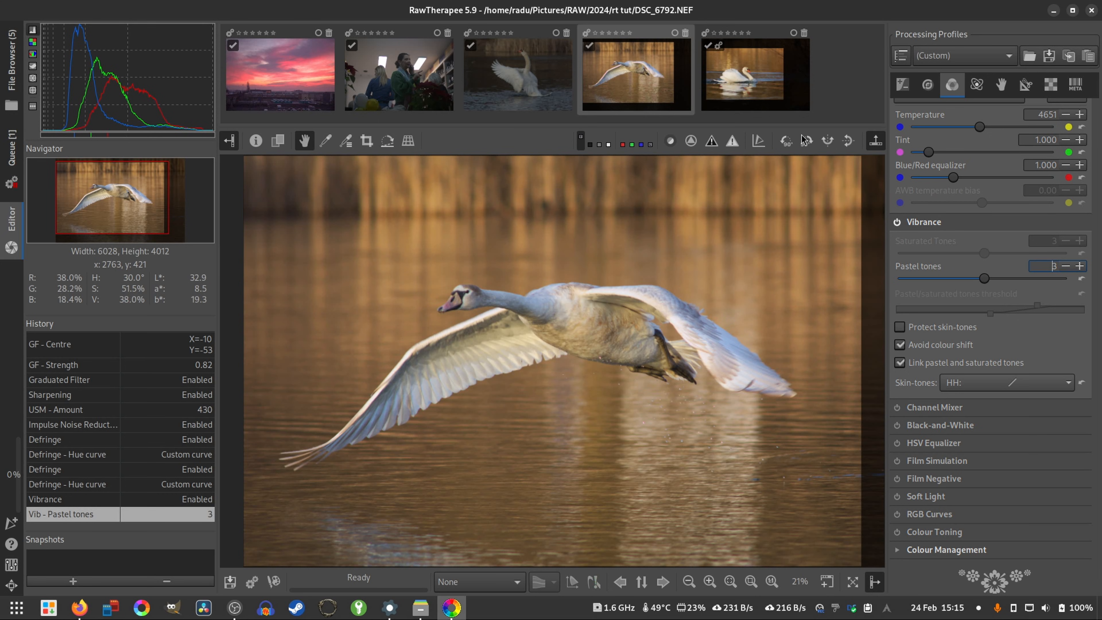
- Raise the flying swan's exposure compensation to 0.70 and its contrast to 41
click(925, 90)
click(902, 94)
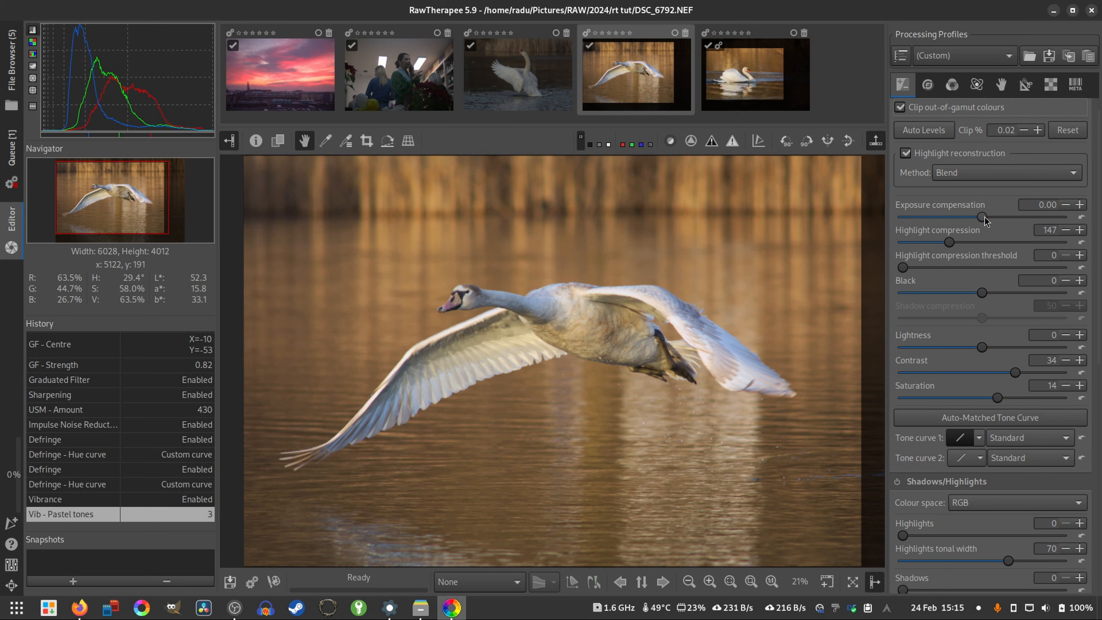
scroll(984, 217, up, 6)
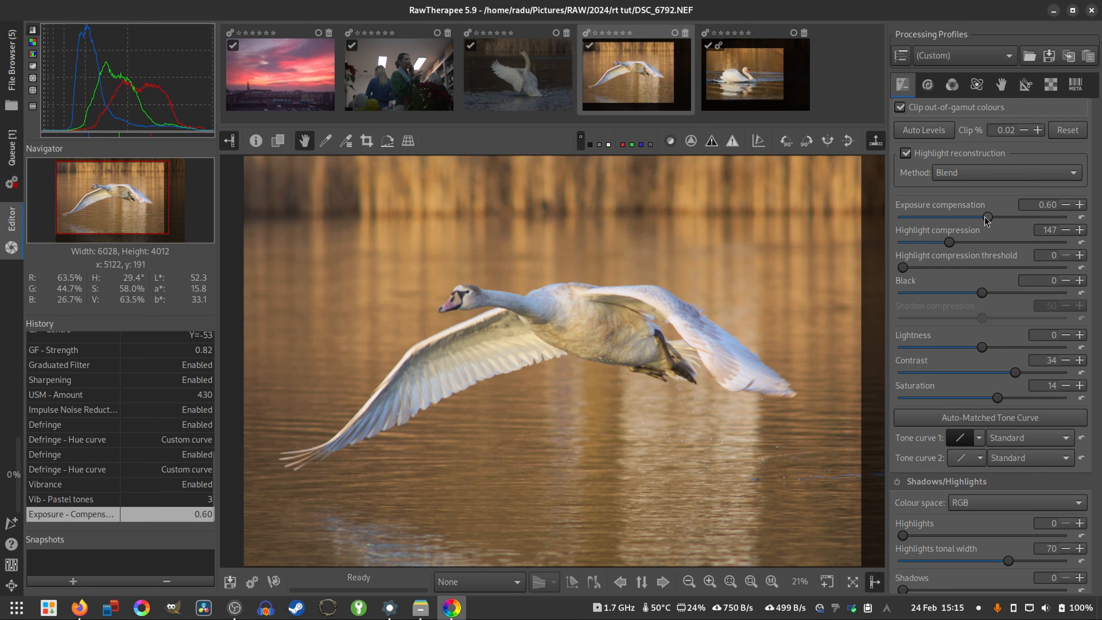
scroll(986, 220, up, 1)
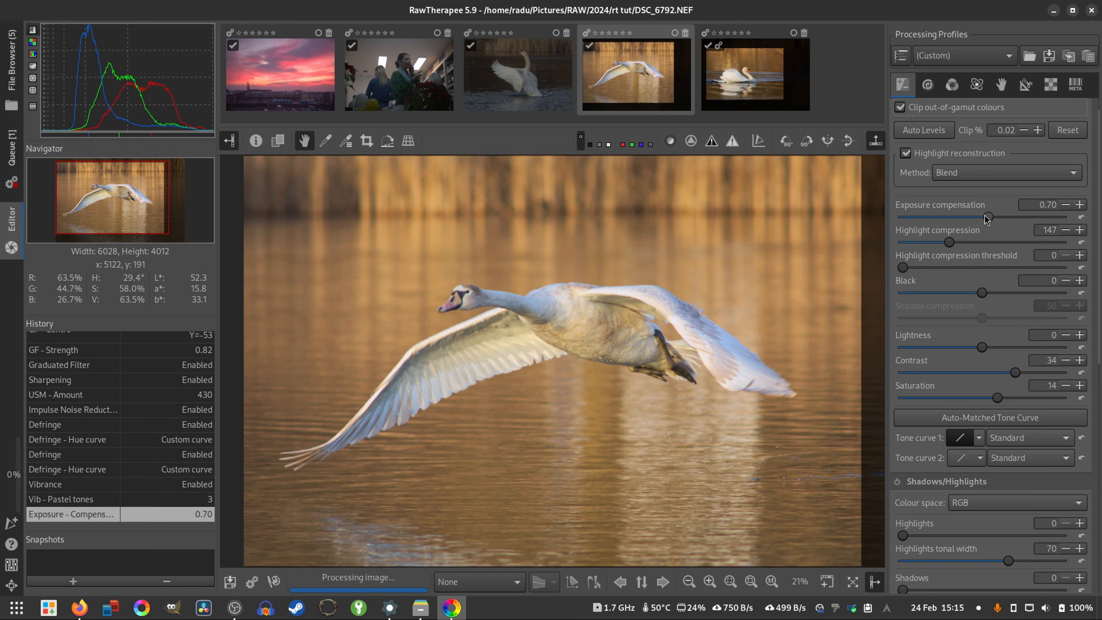
scroll(1018, 373, up, 2)
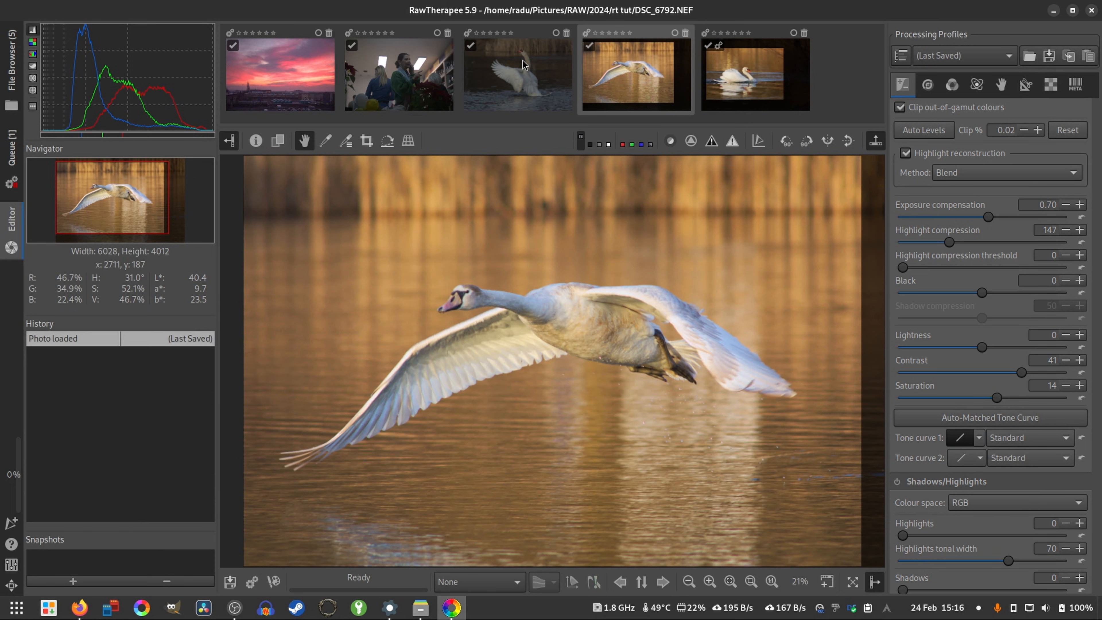
- Open DSC_6497.NEF and crop it to 5395 x 3591 at left 269, top 100 using Rule of Thirds, then restore the Frame guide
double_click(523, 67)
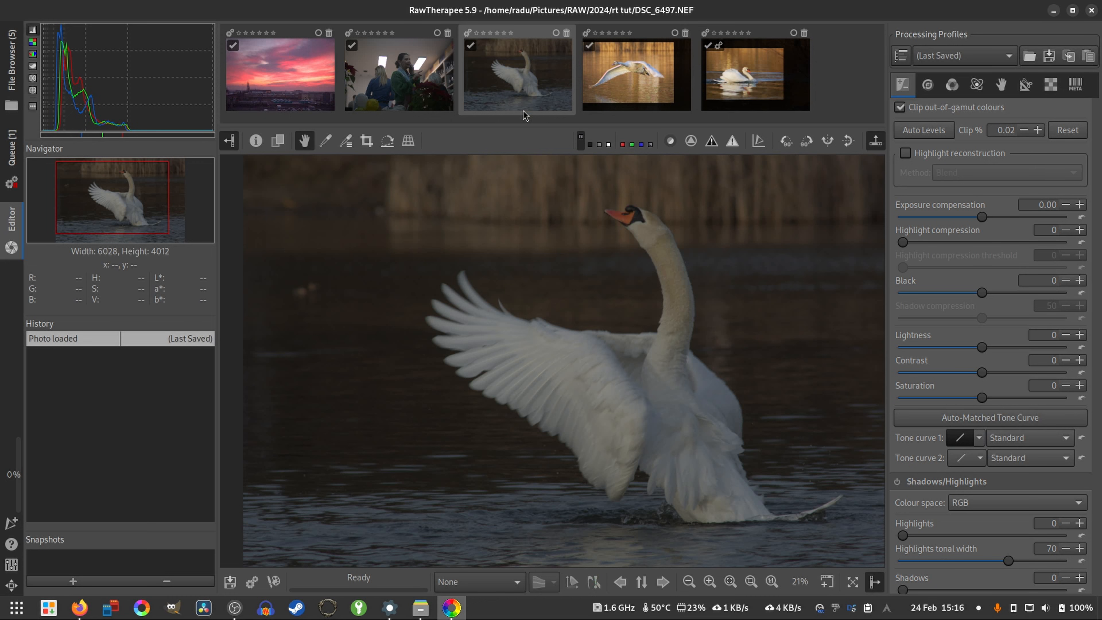
key(c)
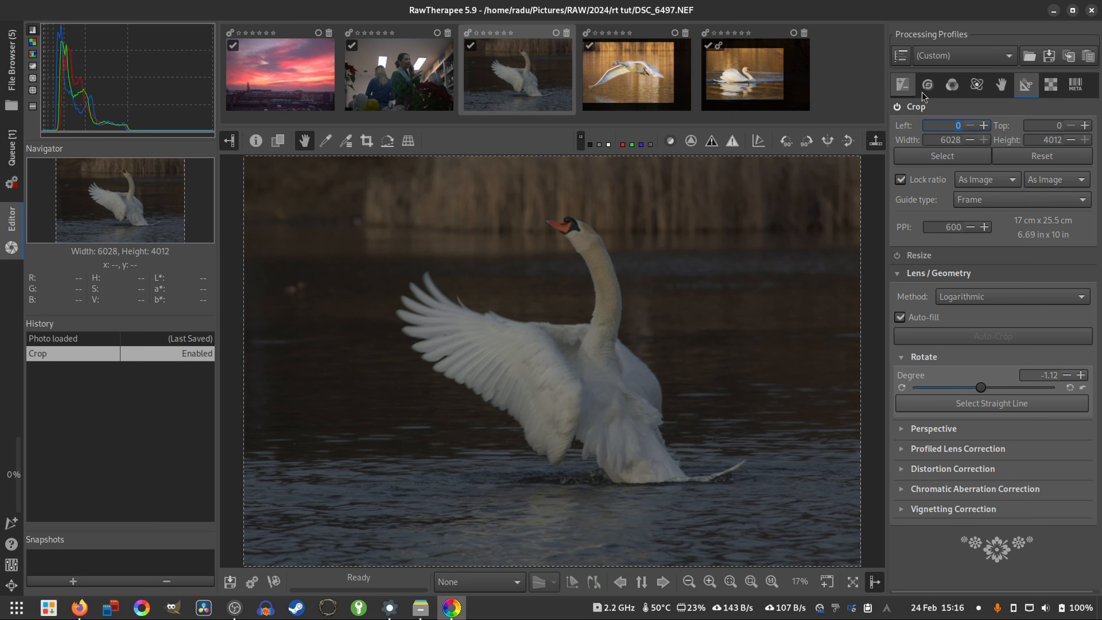
click(999, 201)
click(997, 214)
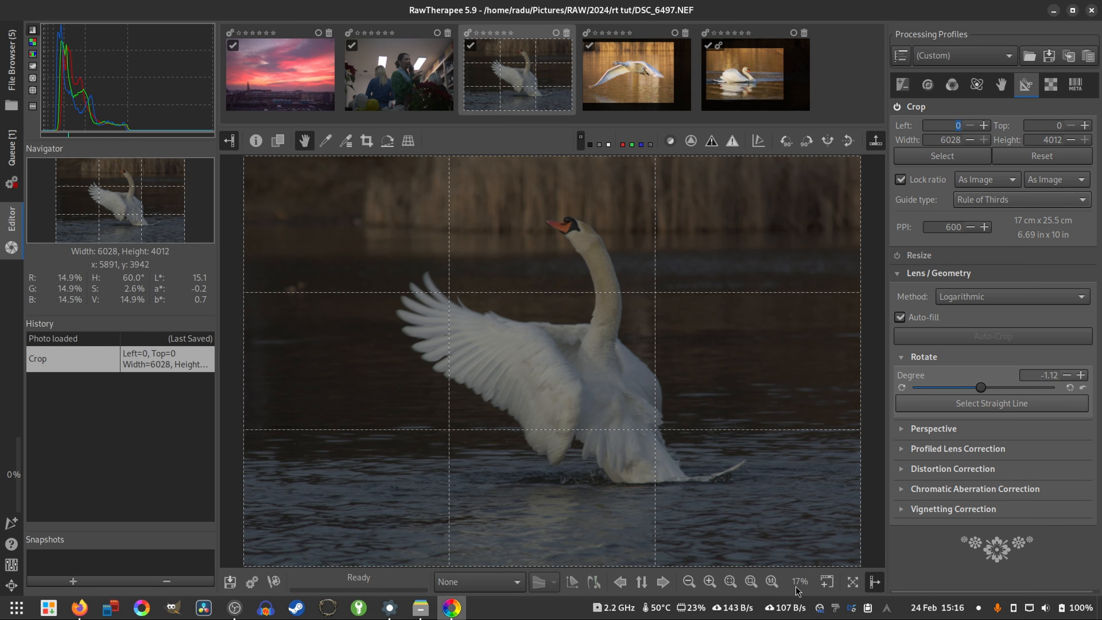
drag(243, 566, 297, 522)
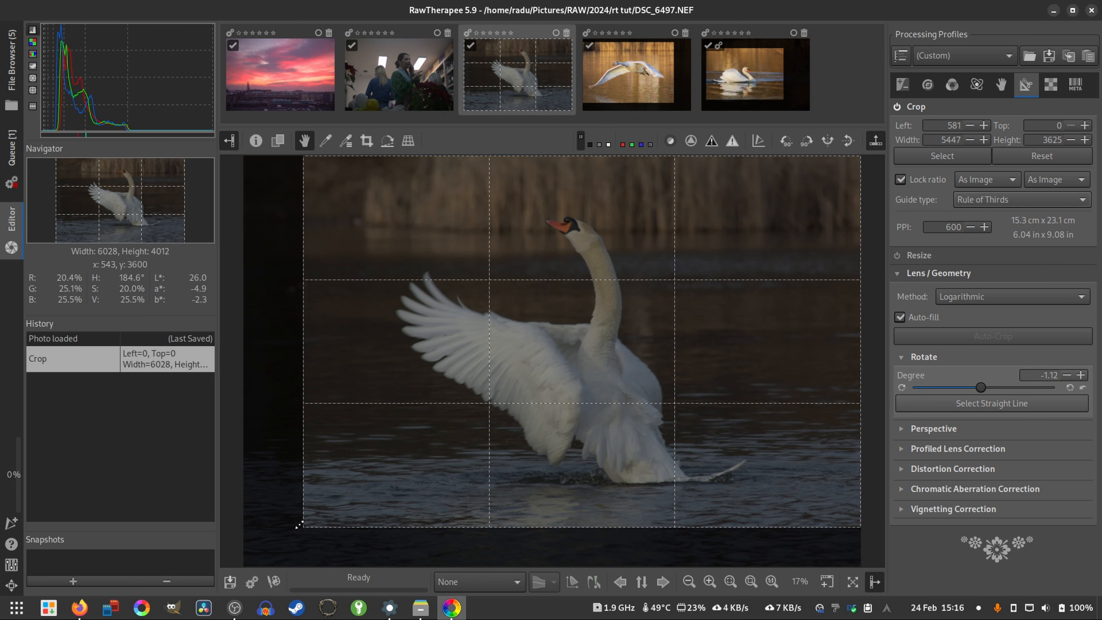
drag(656, 364, 621, 373)
drag(266, 537, 272, 534)
click(998, 199)
click(994, 181)
- Enable Capture Sharpening and set the profiled lens correction to Automatically selected
click(1050, 84)
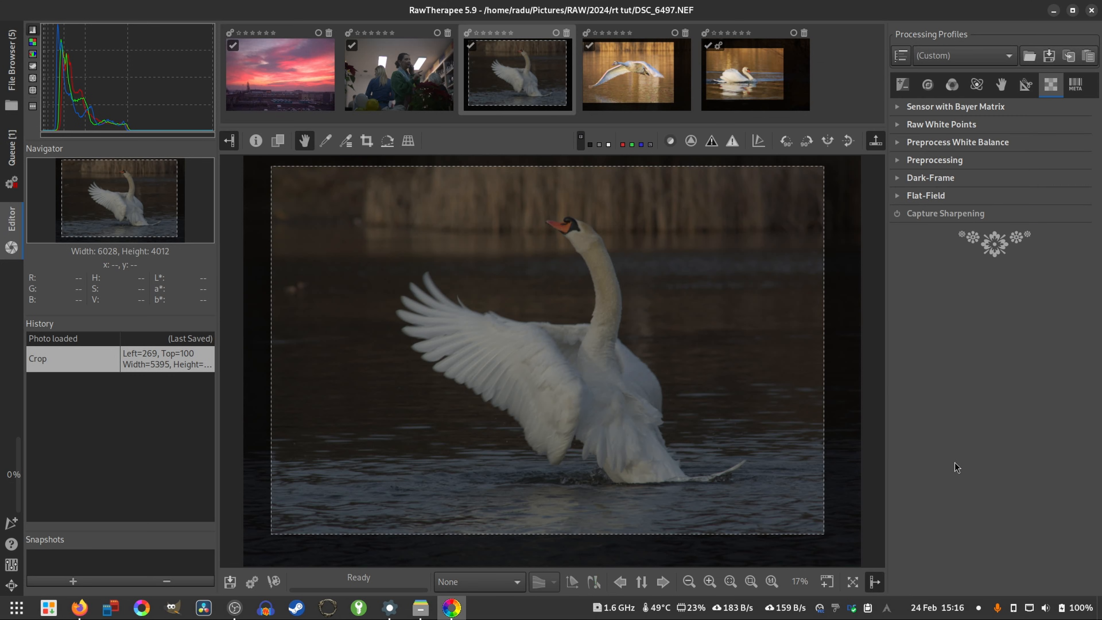
click(897, 215)
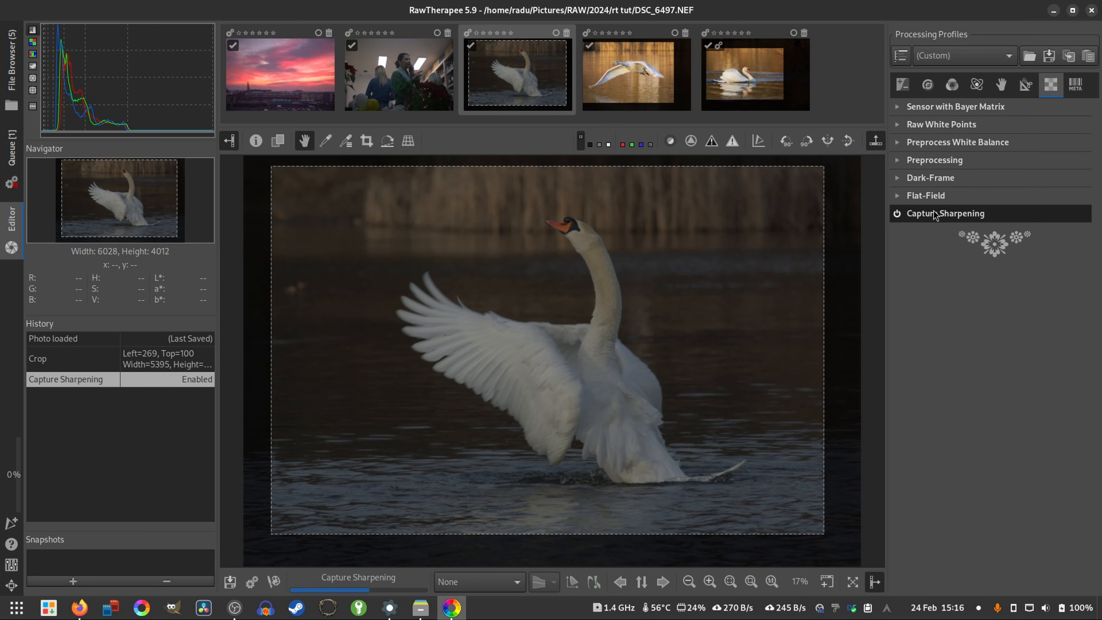
click(1027, 84)
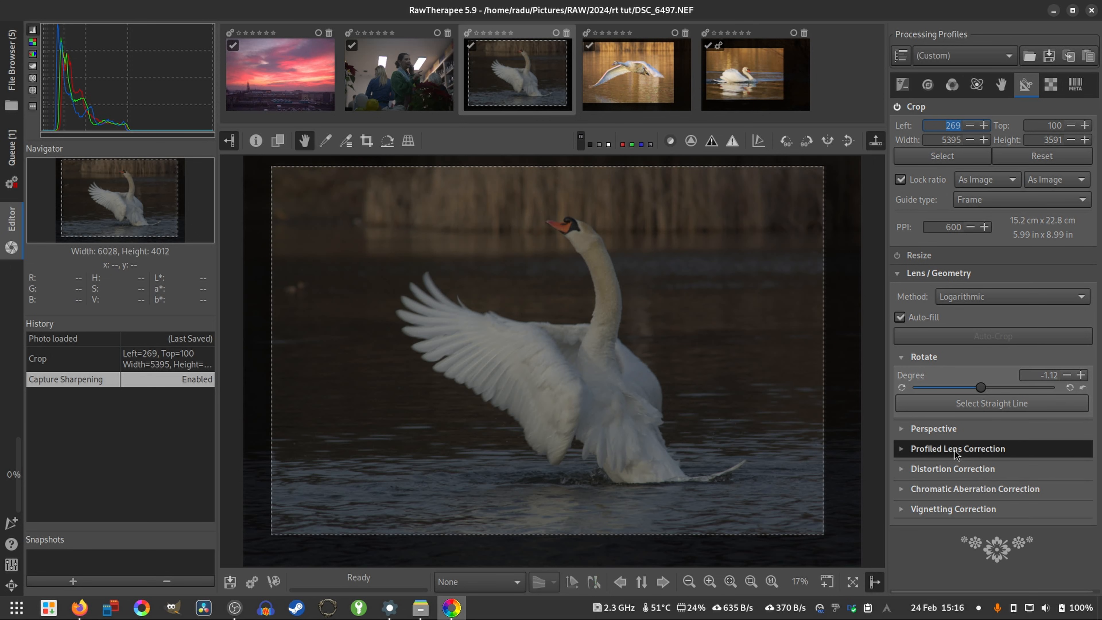
click(925, 450)
scroll(926, 453, down, 1)
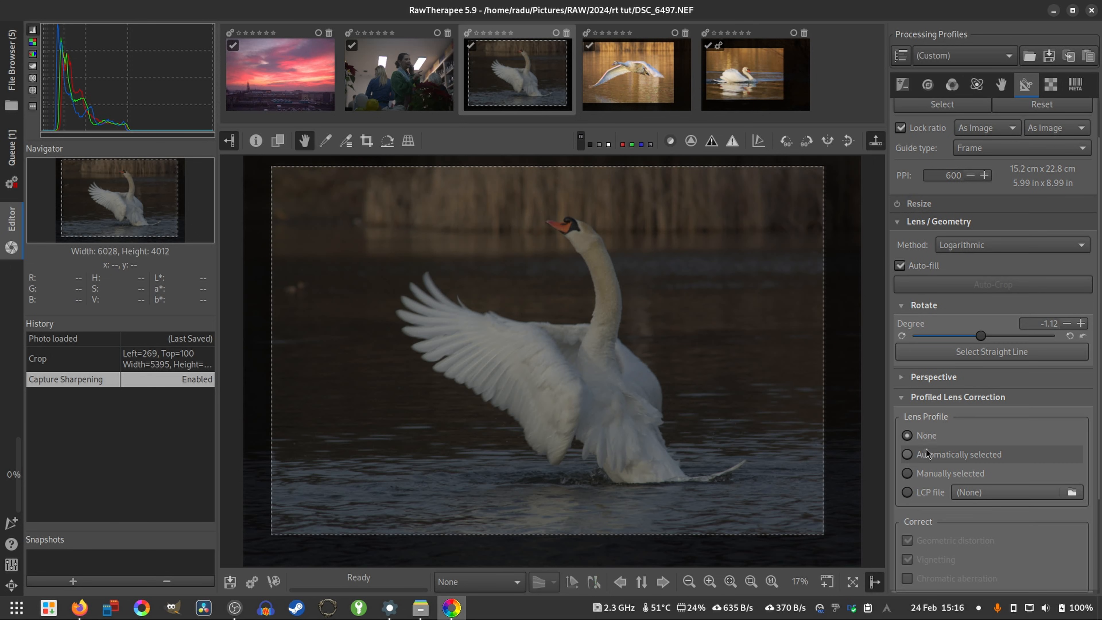
click(907, 455)
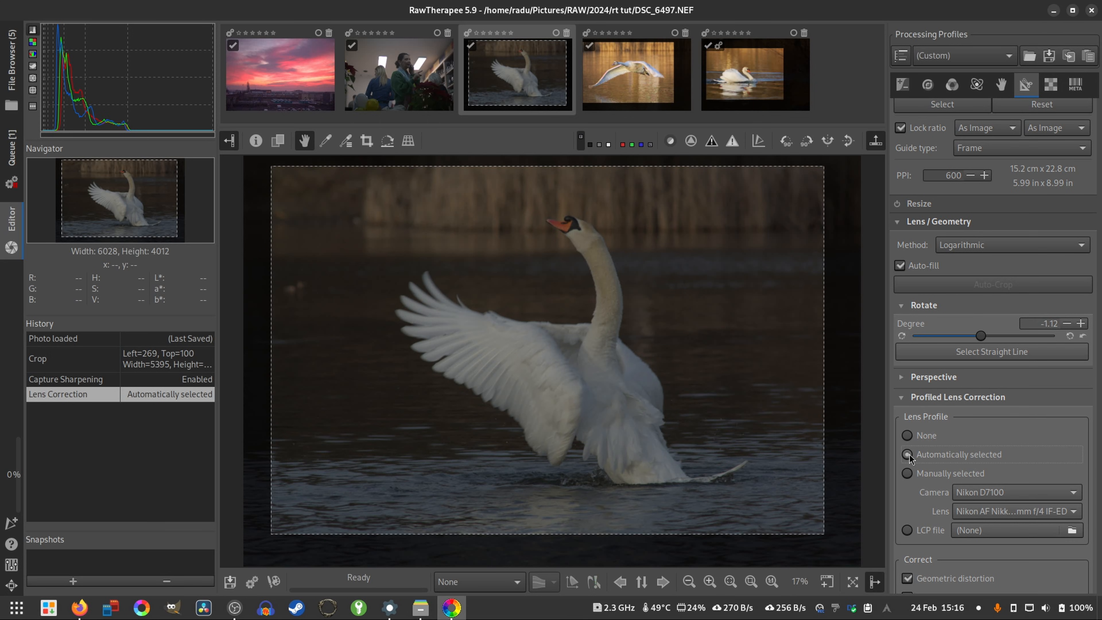
click(957, 397)
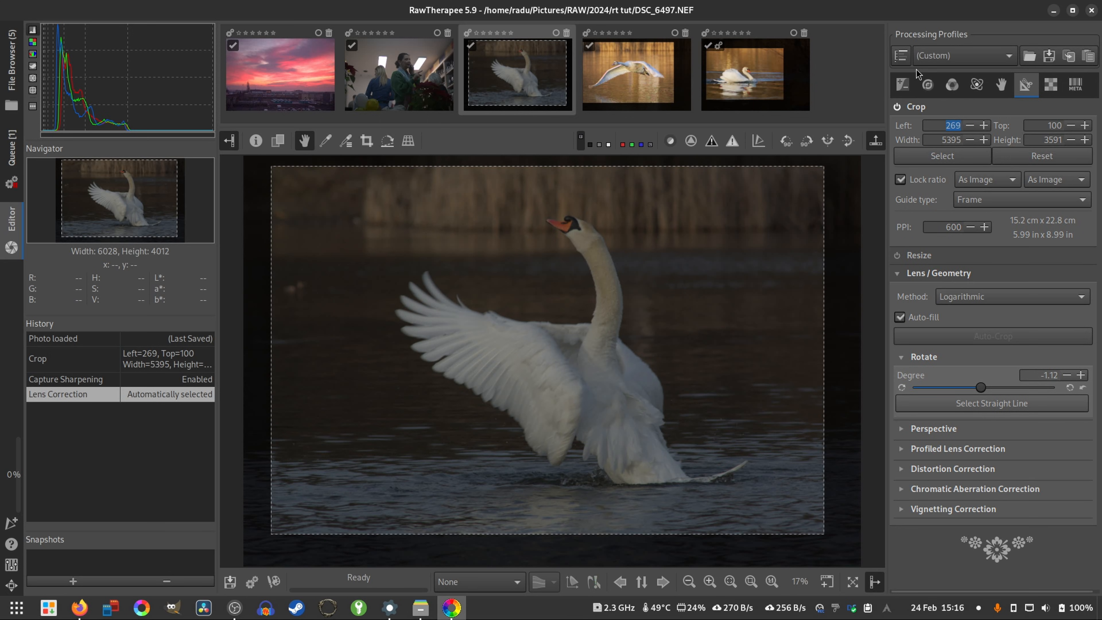
- Set a custom white balance of temperature 5162 and tint 1.014 by sampling the swan's white plumage
click(952, 83)
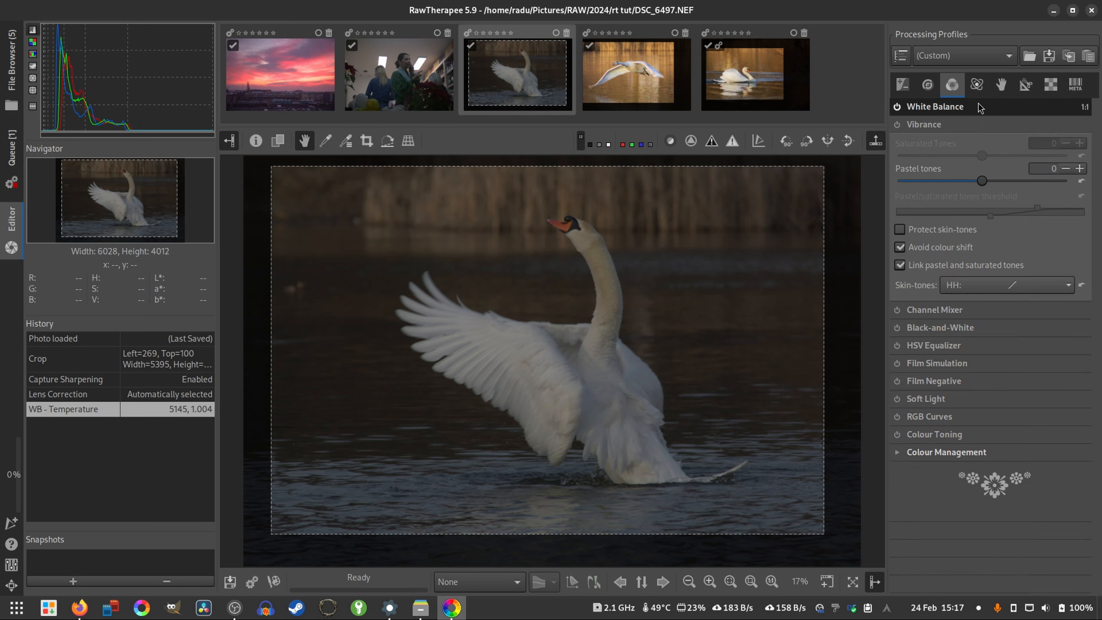
click(976, 106)
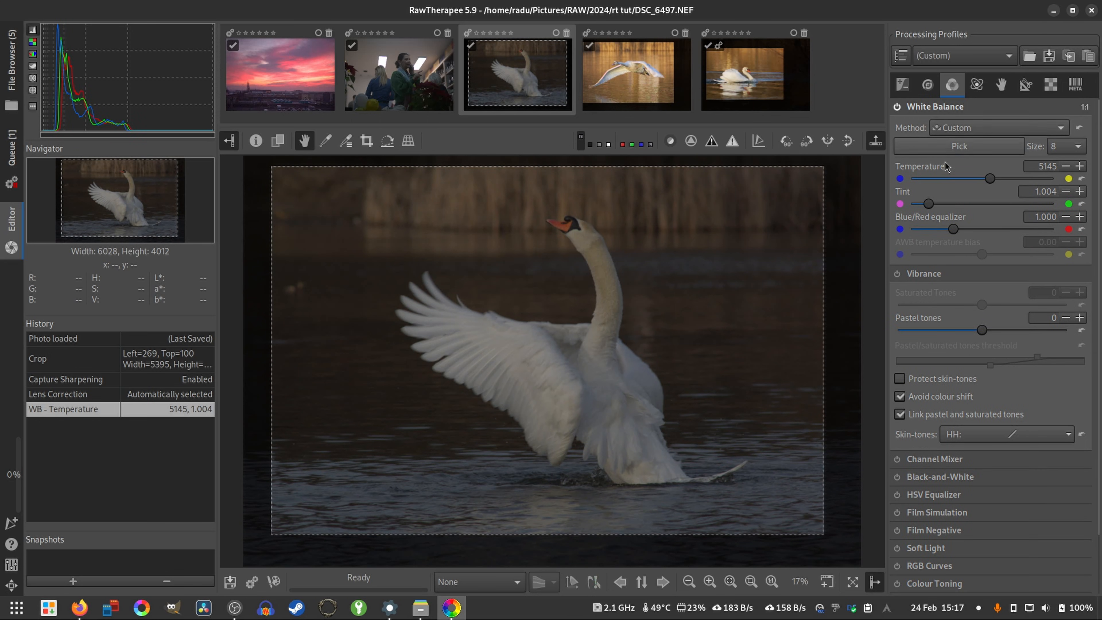
click(962, 146)
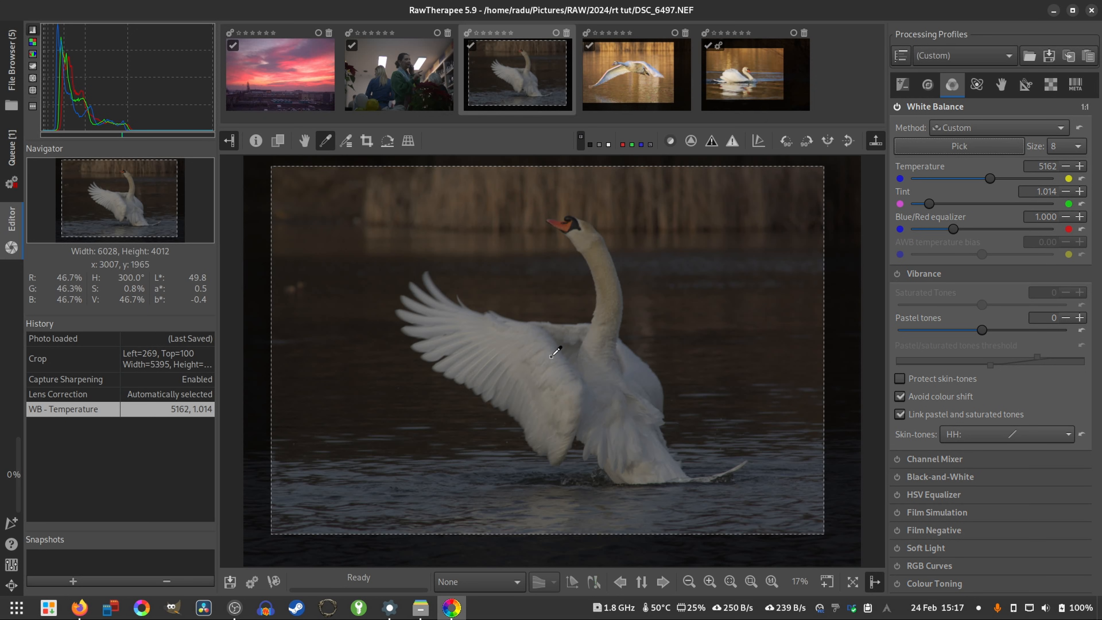
right_click(551, 340)
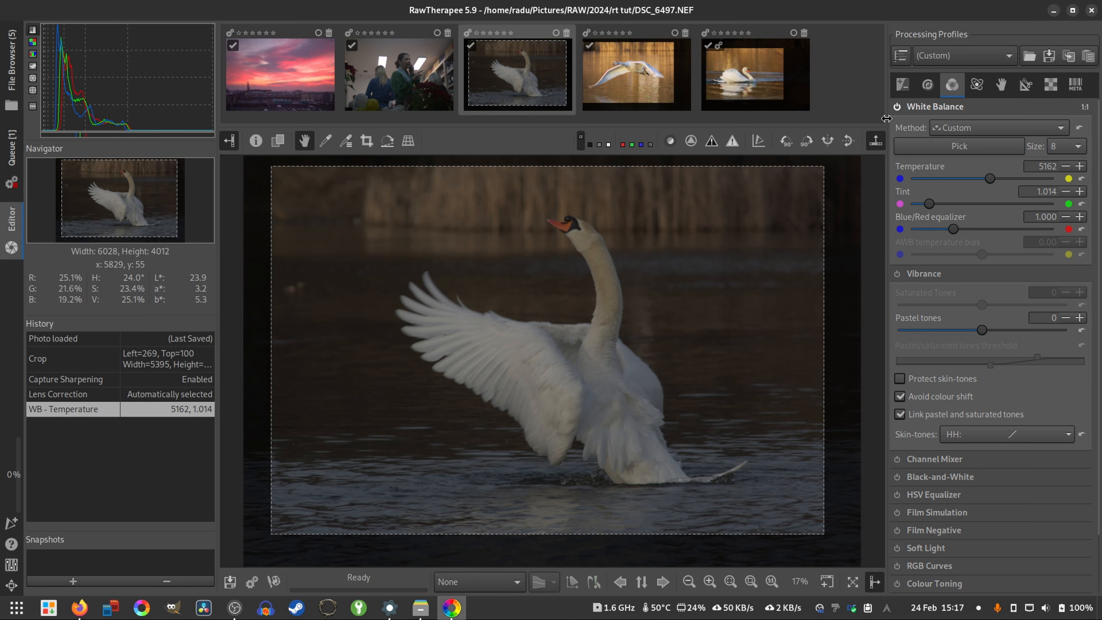
- Raise the exposure compensation of the wing-spreading swan photo to 2.01
click(906, 91)
scroll(947, 365, down, 6)
scroll(950, 351, up, 5)
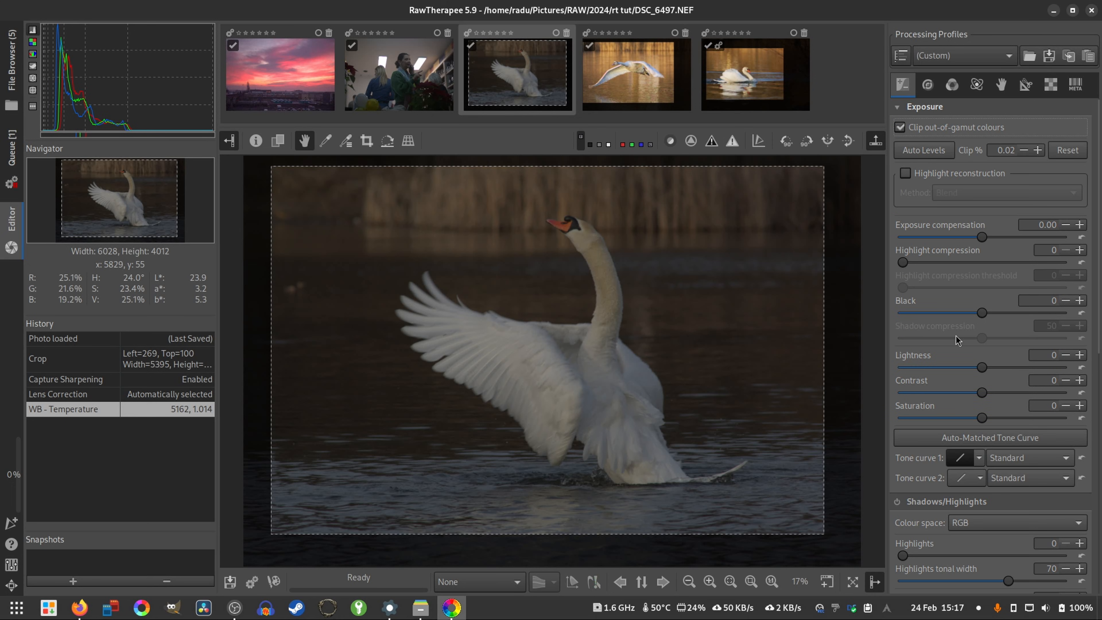
click(983, 393)
scroll(984, 242, up, 10)
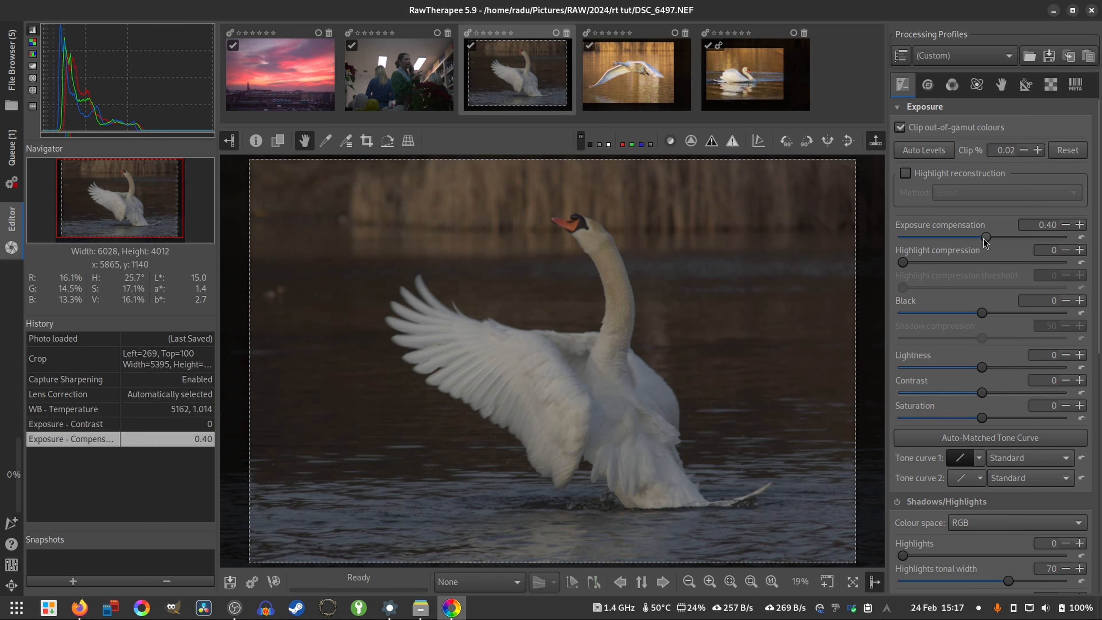
scroll(983, 242, up, 9)
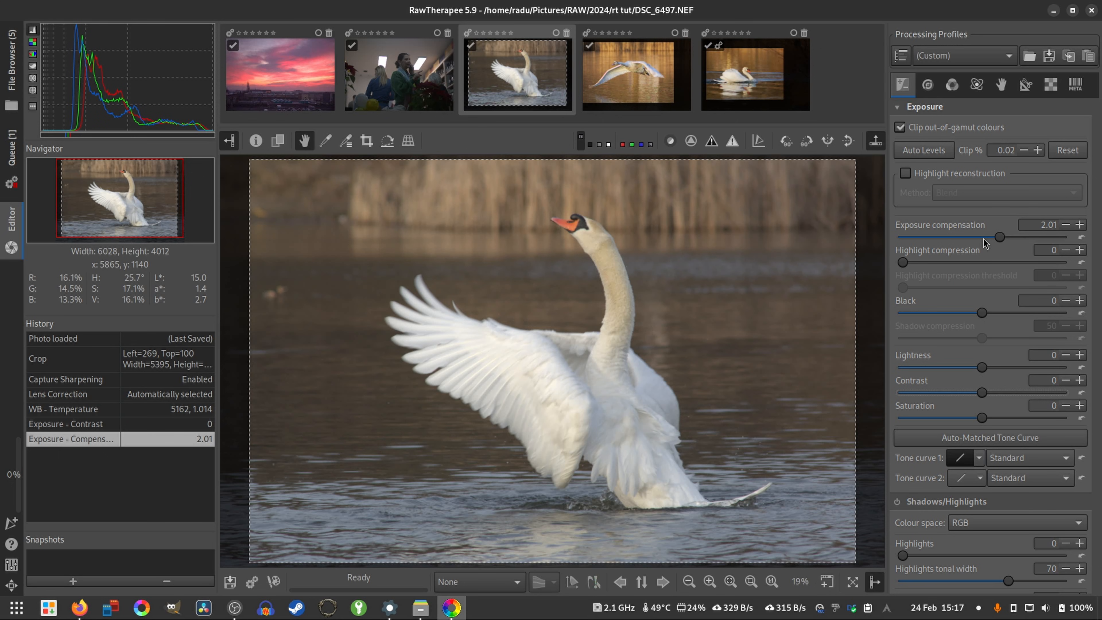
- Set the Exposure contrast to 34 and the saturation to 18
scroll(986, 396, up, 10)
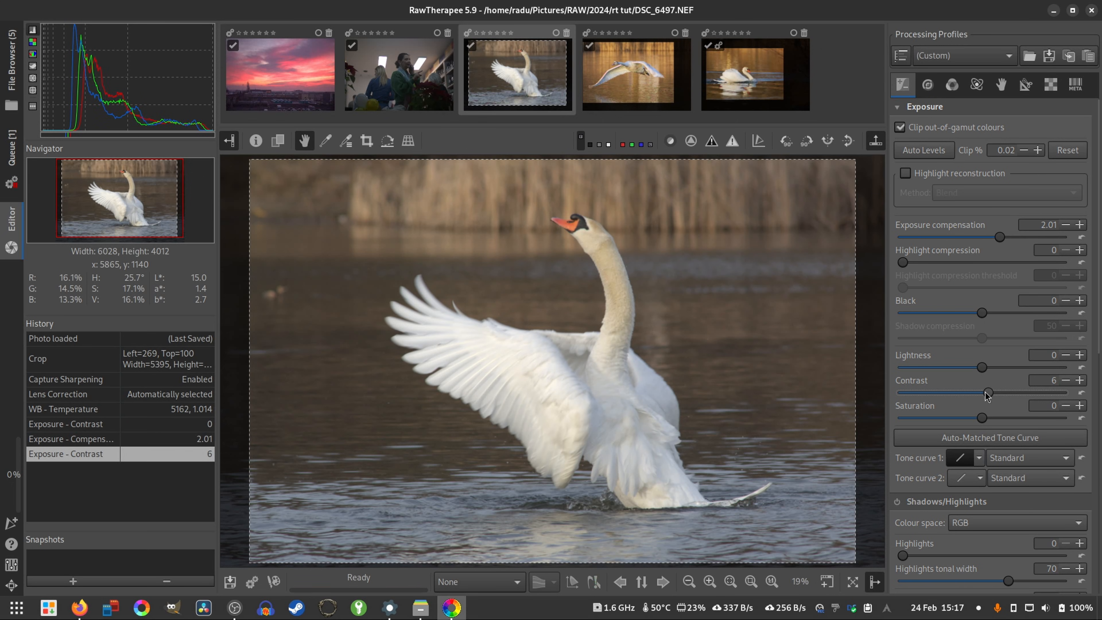
scroll(986, 396, up, 7)
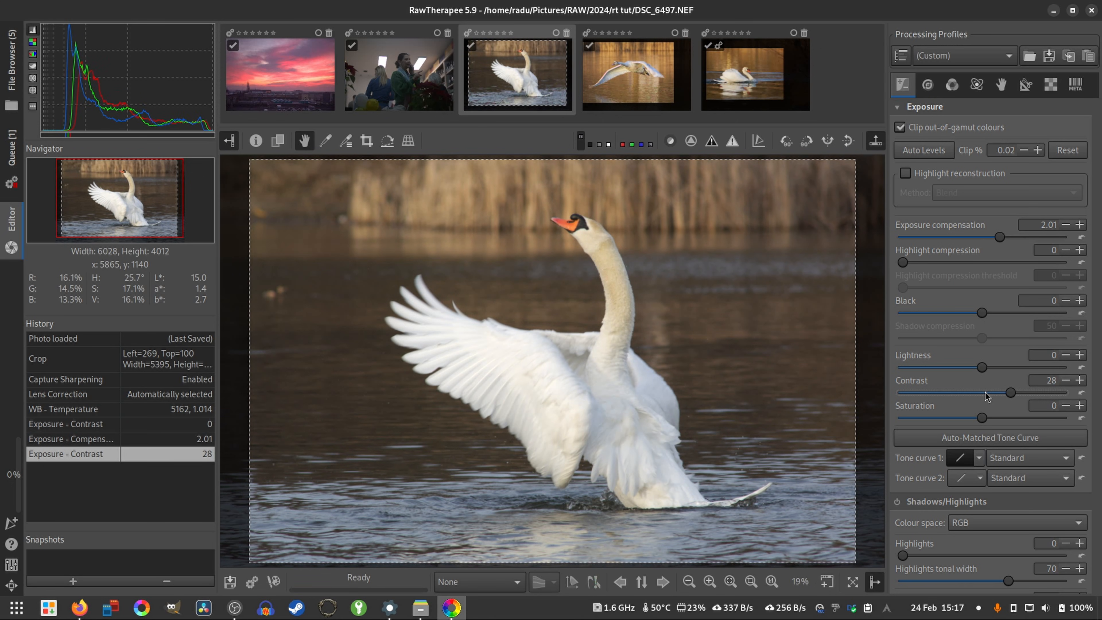
scroll(986, 396, up, 4)
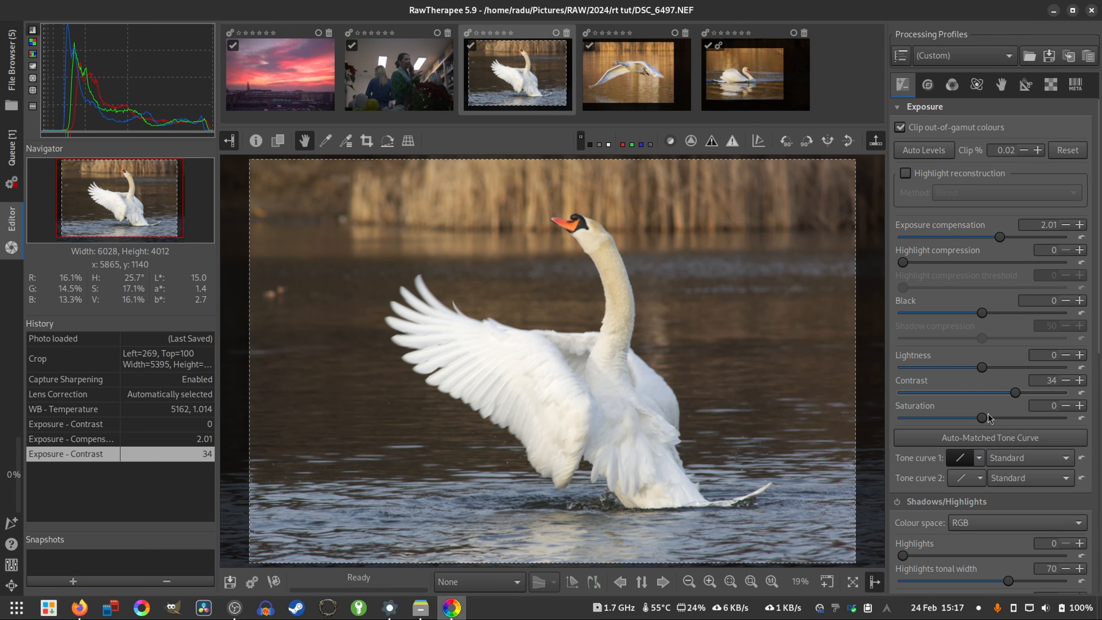
scroll(983, 419, up, 12)
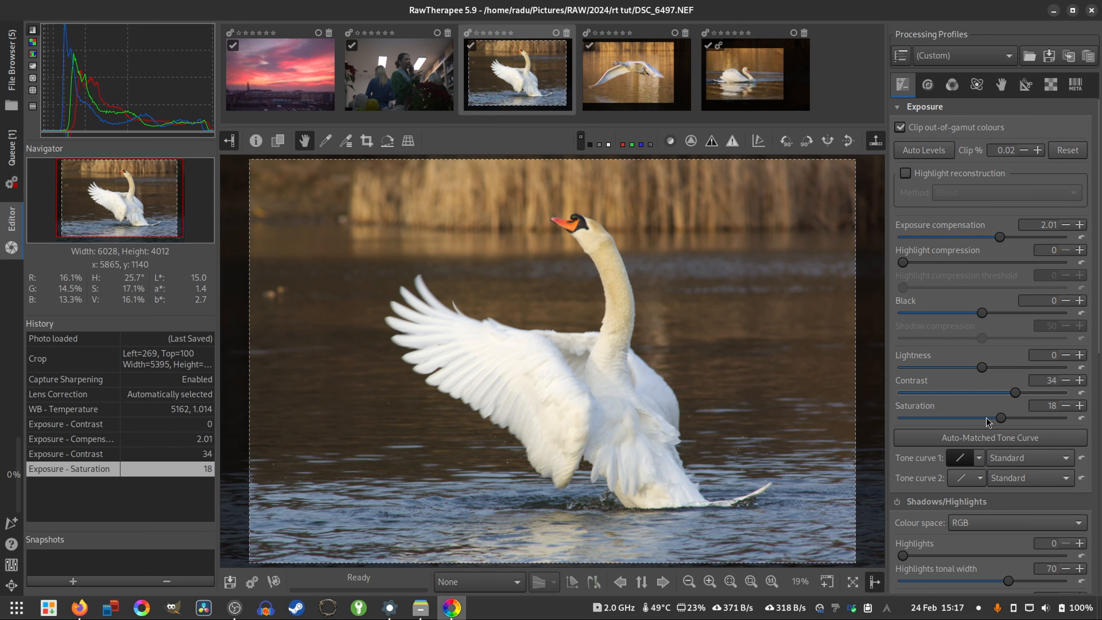
- With the clipped-highlight indication on, enable Highlight reconstruction using the Blend method and set the Highlight compression to 10
click(725, 147)
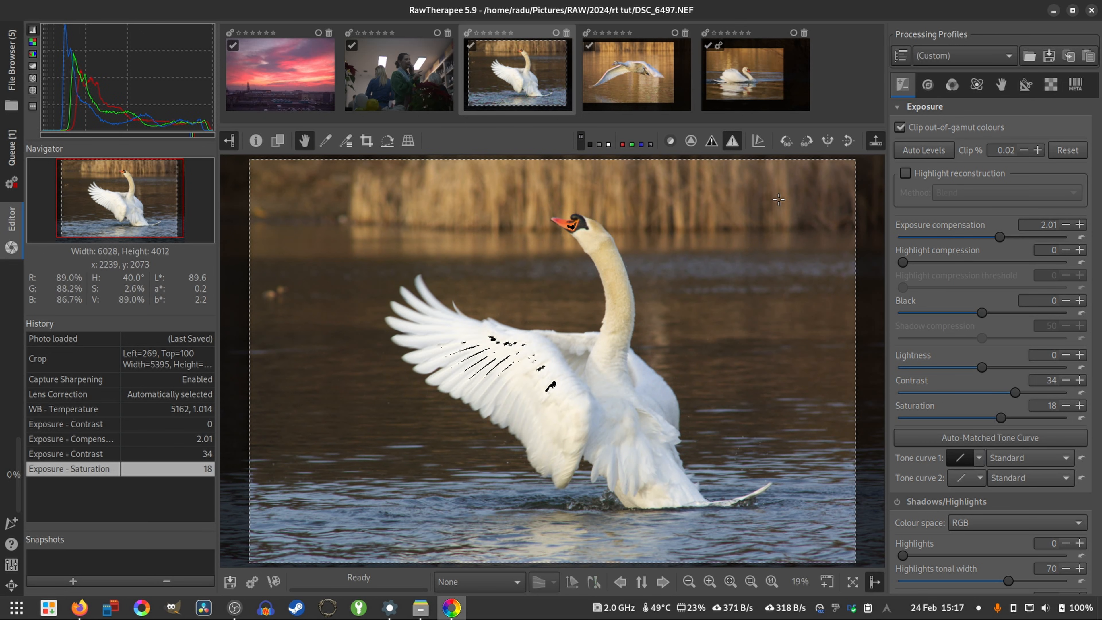
scroll(912, 314, down, 8)
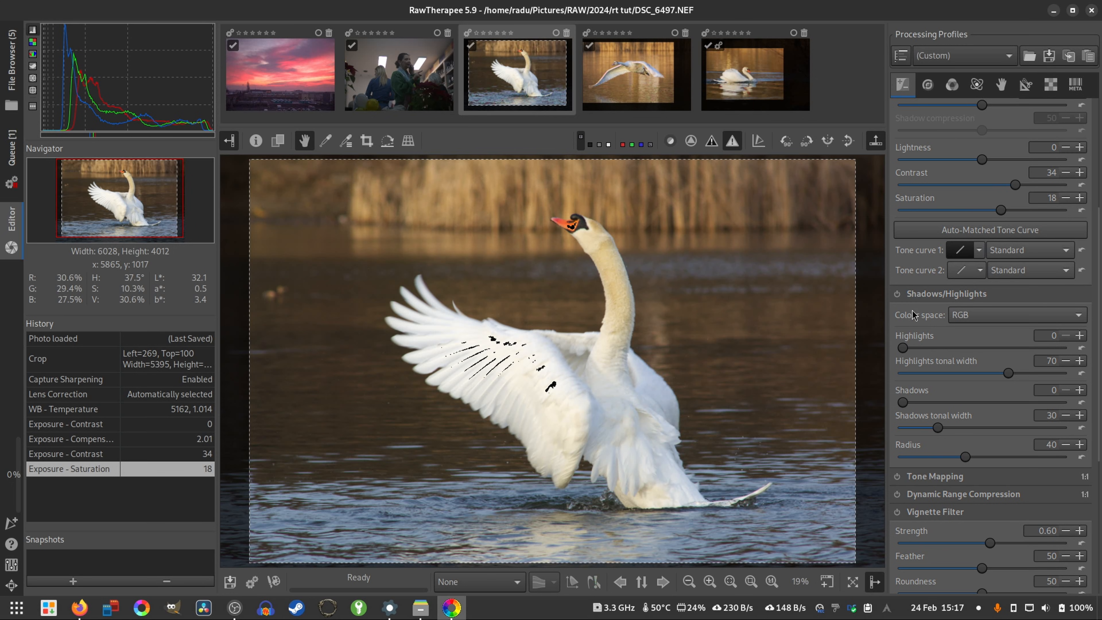
scroll(933, 282, up, 8)
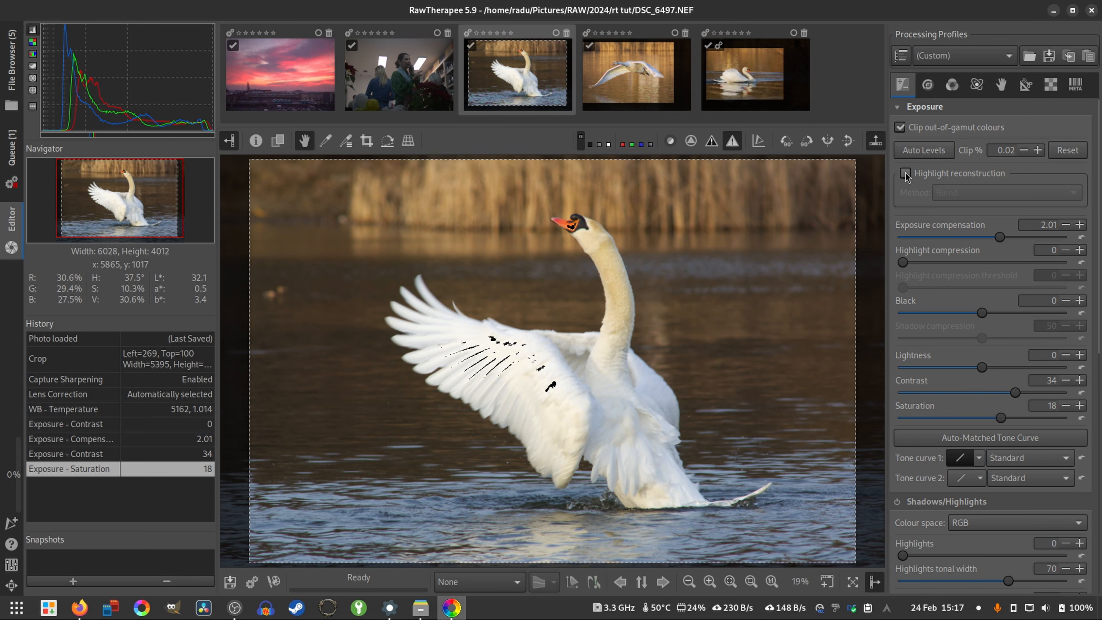
click(906, 173)
drag(903, 263, 910, 264)
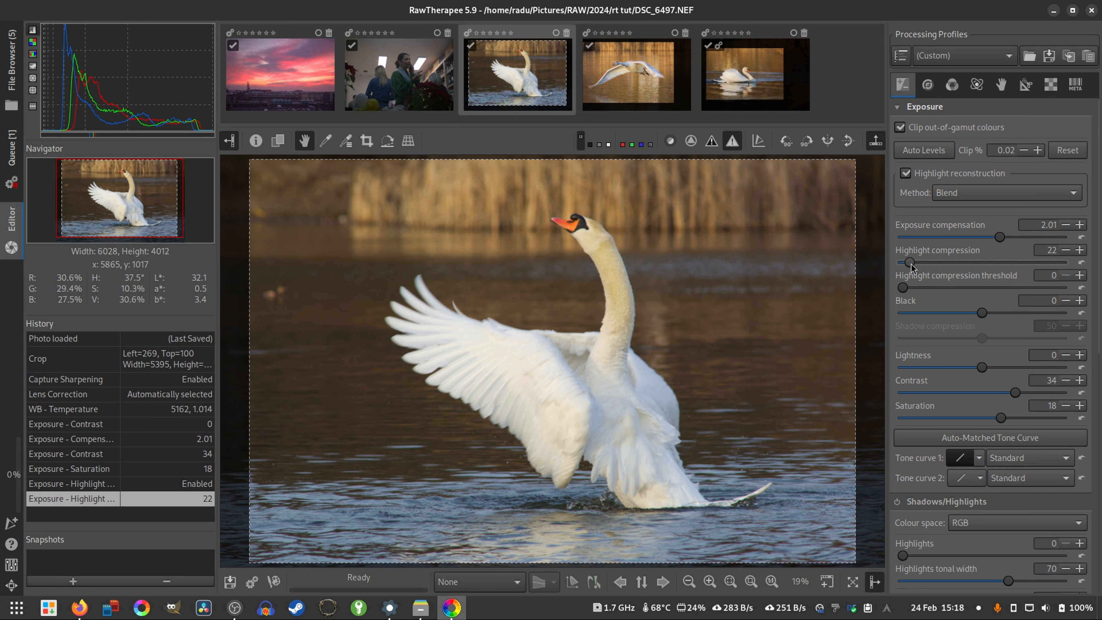
scroll(910, 263, down, 10)
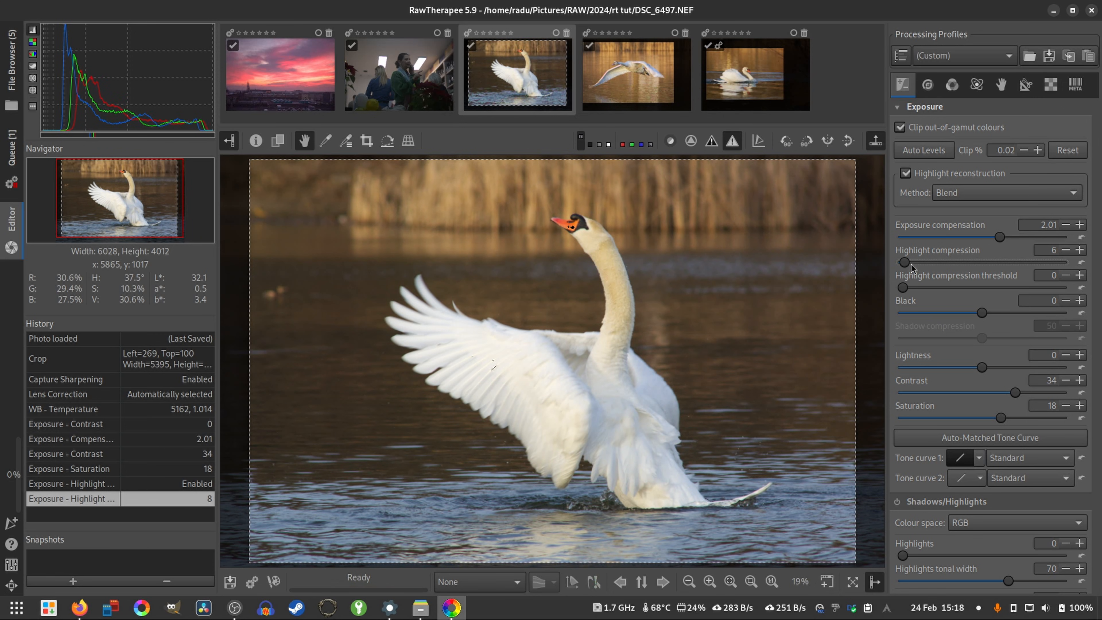
- Enable Shadows/Highlights and set its Highlights value to 13, comparing the photo with and without the adjustment
scroll(957, 325, down, 5)
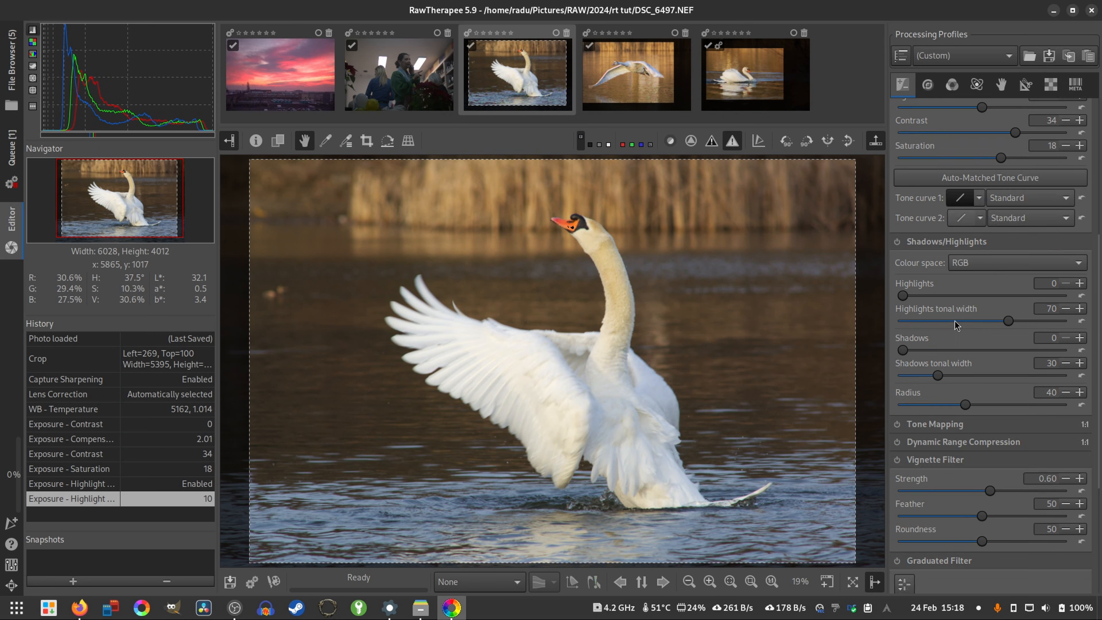
click(896, 242)
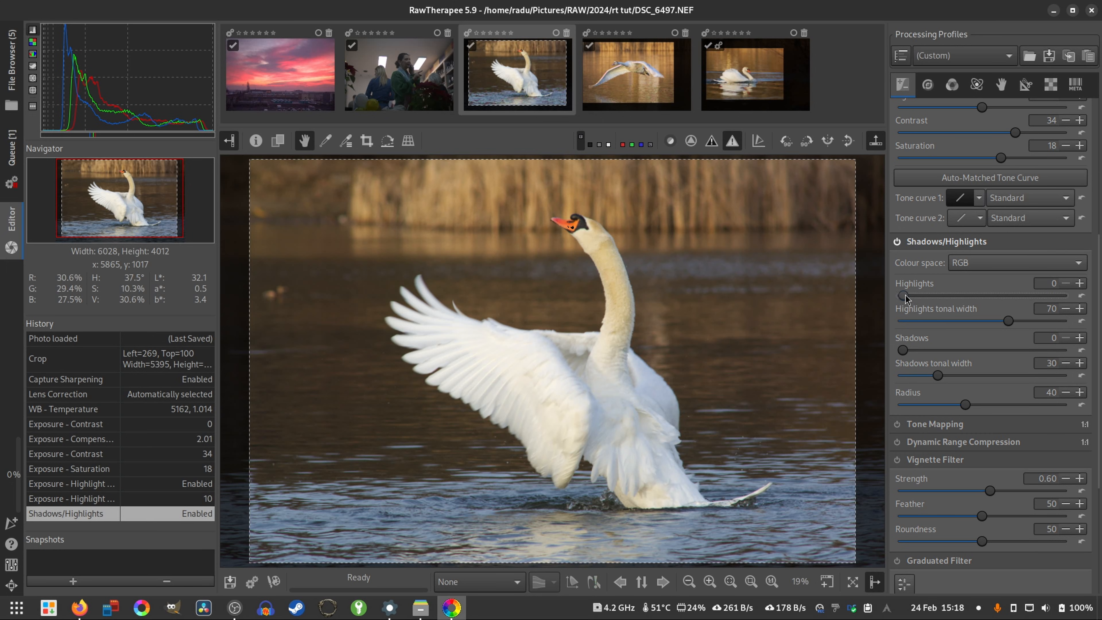
drag(905, 294, 926, 293)
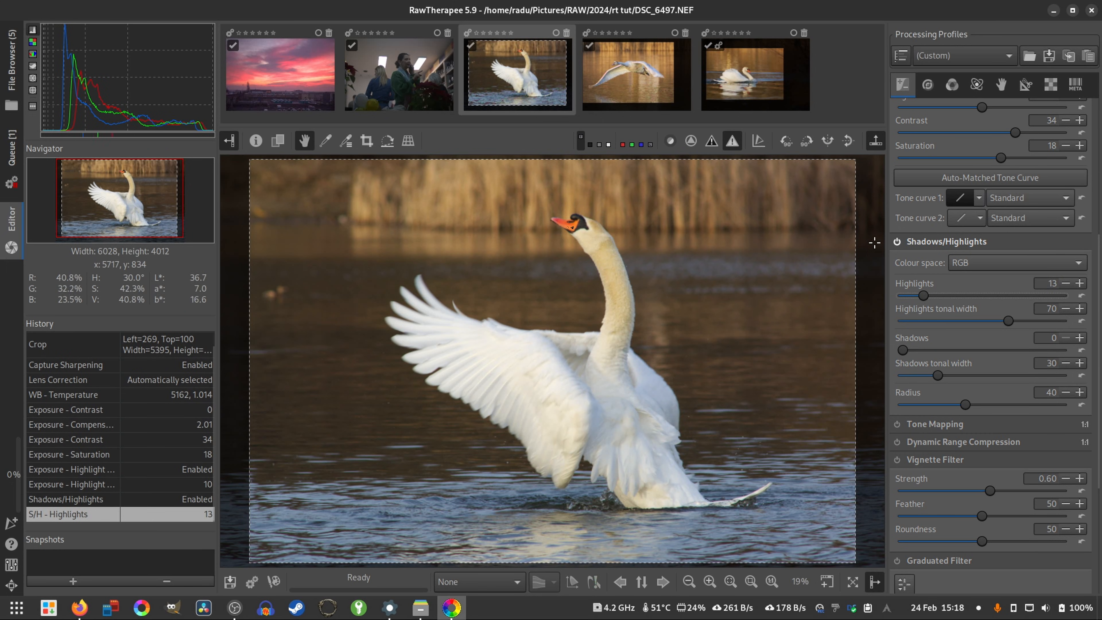
click(896, 242)
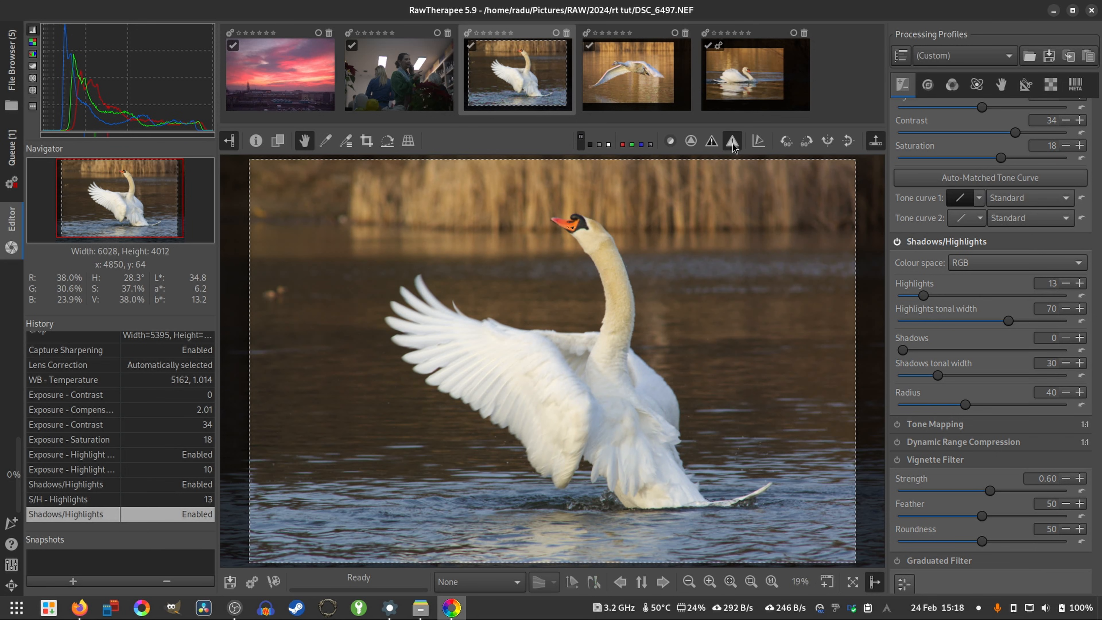
- Enable the Vignette Filter and set its strength to 0.41
scroll(944, 330, down, 3)
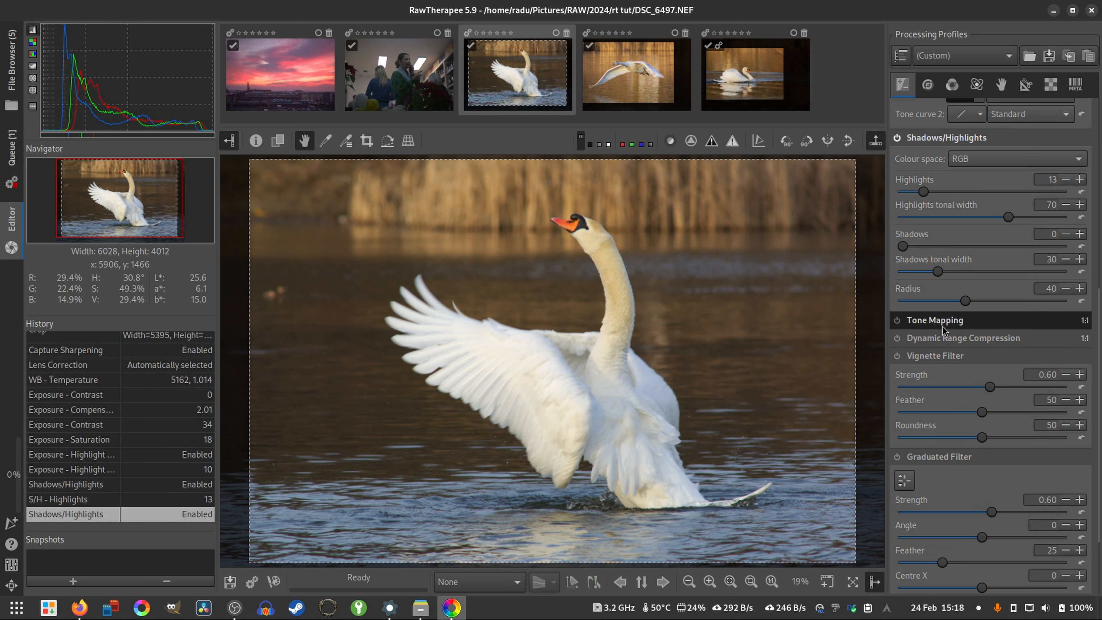
click(896, 359)
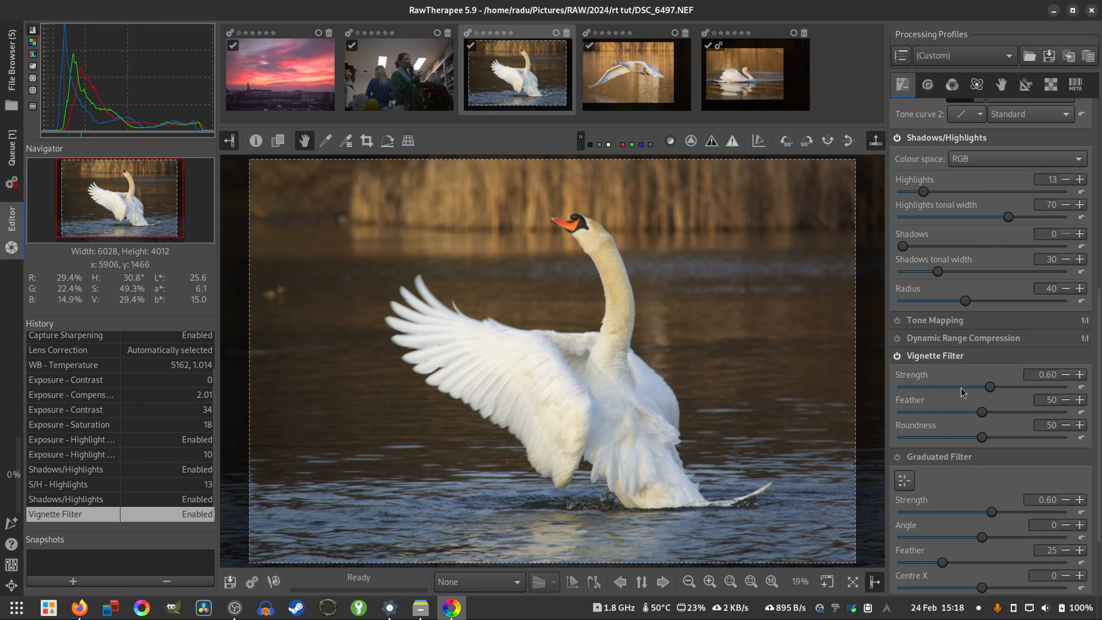
drag(990, 392, 987, 392)
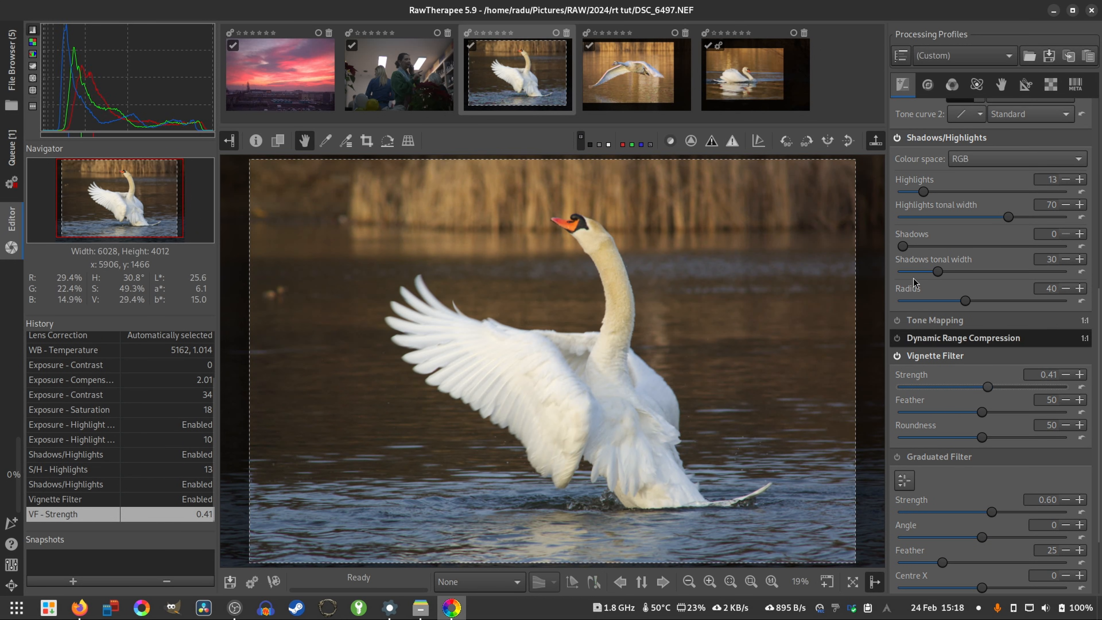
- Compare the swan photo repeatedly with and without the Vignette Filter, leaving the filter enabled
click(898, 356)
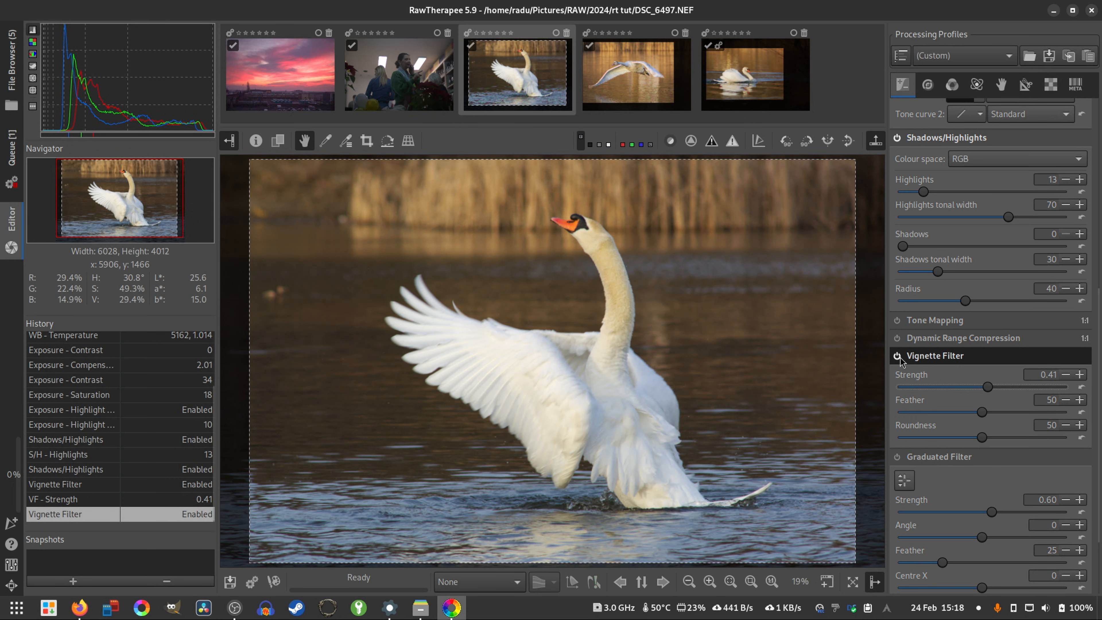
click(898, 356)
click(899, 357)
click(899, 357)
click(899, 358)
click(900, 357)
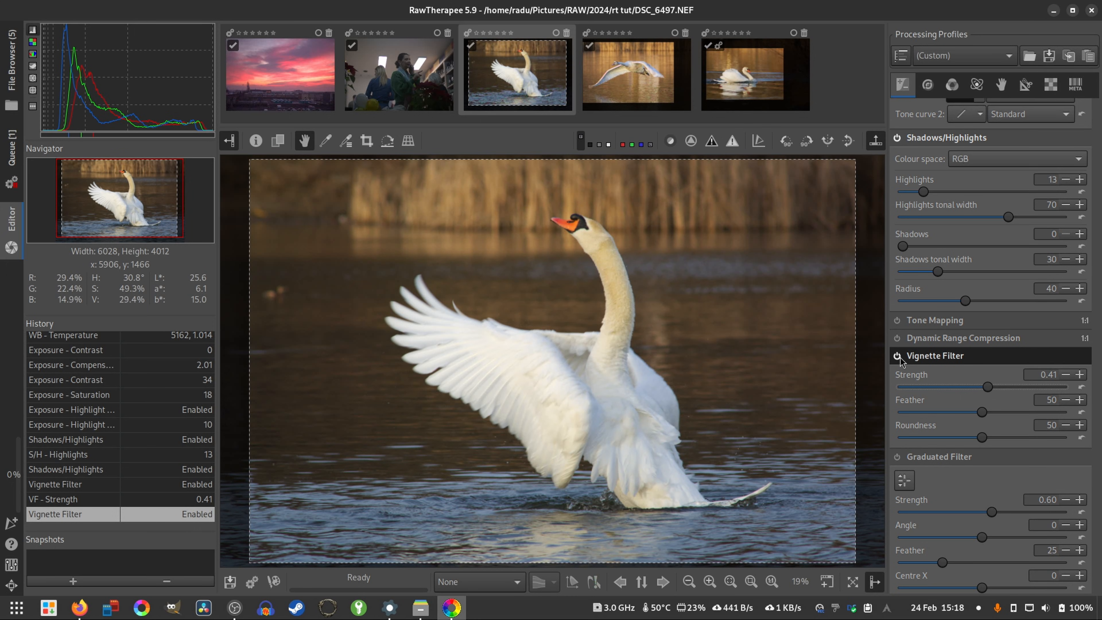
click(900, 358)
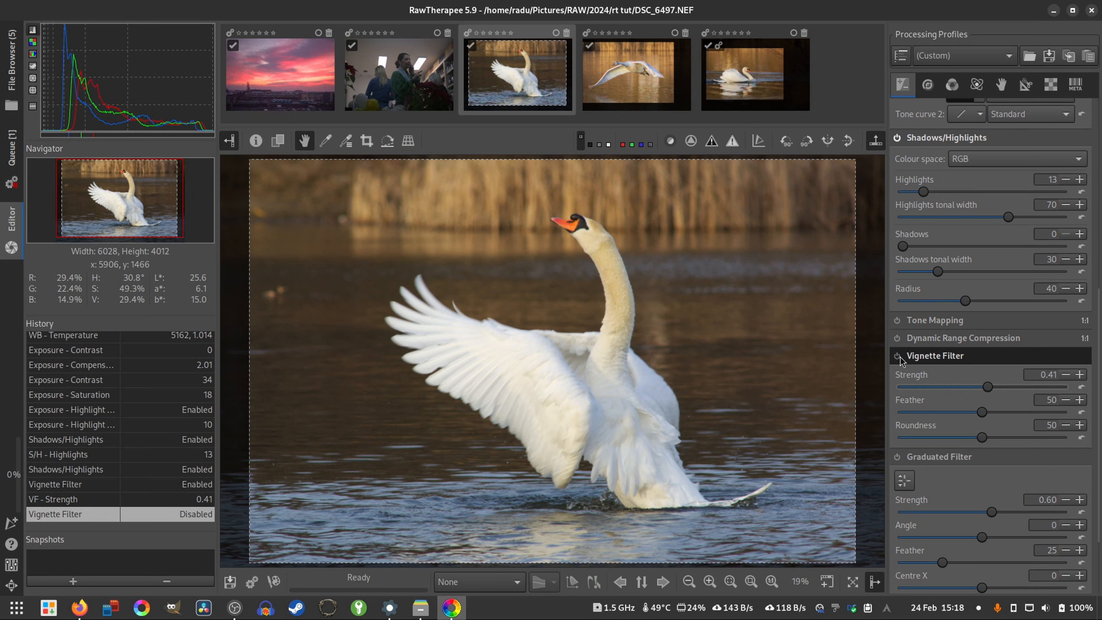
click(898, 356)
click(899, 357)
click(899, 356)
- Enable Unsharp Mask Sharpening and set the amount to 353, comparing its effect on the swan's head at 100% zoom
click(927, 85)
click(896, 124)
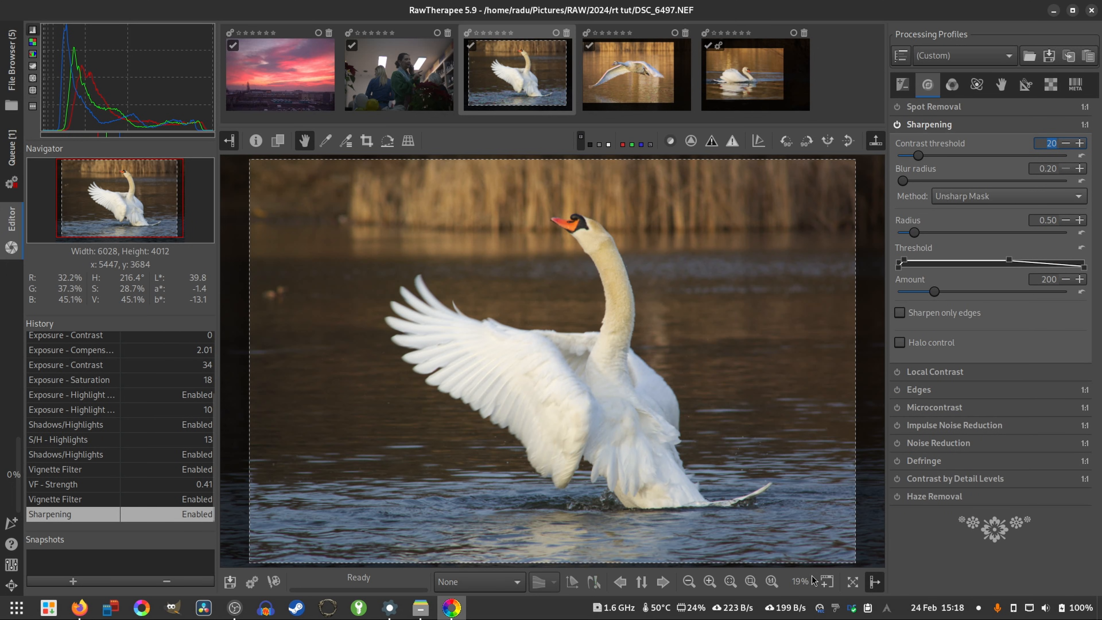
click(771, 581)
drag(772, 170, 706, 423)
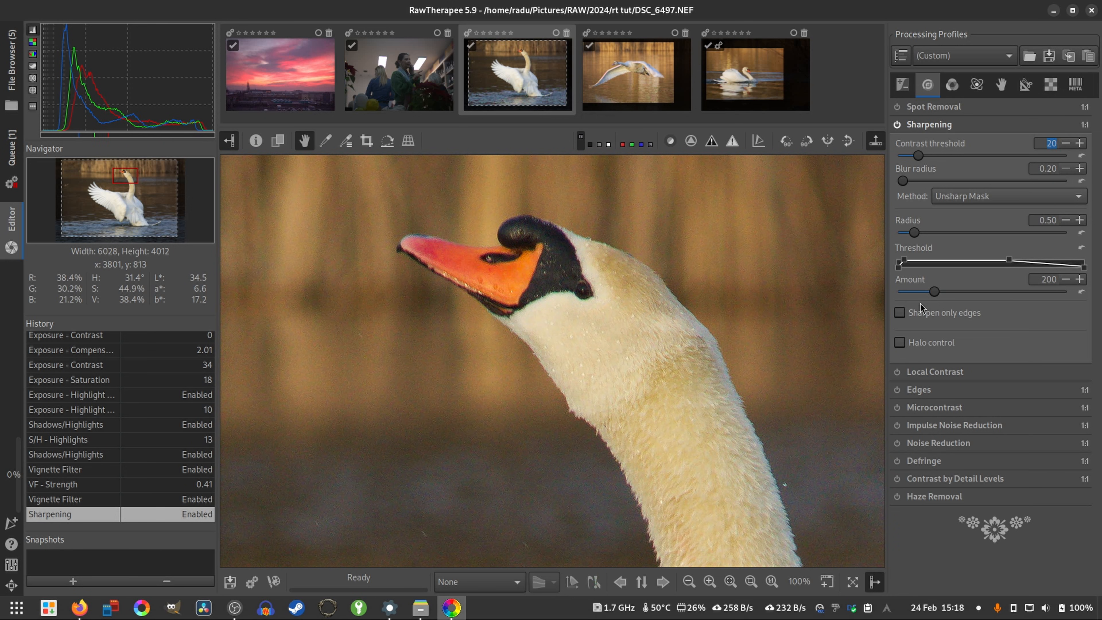
drag(935, 295, 959, 292)
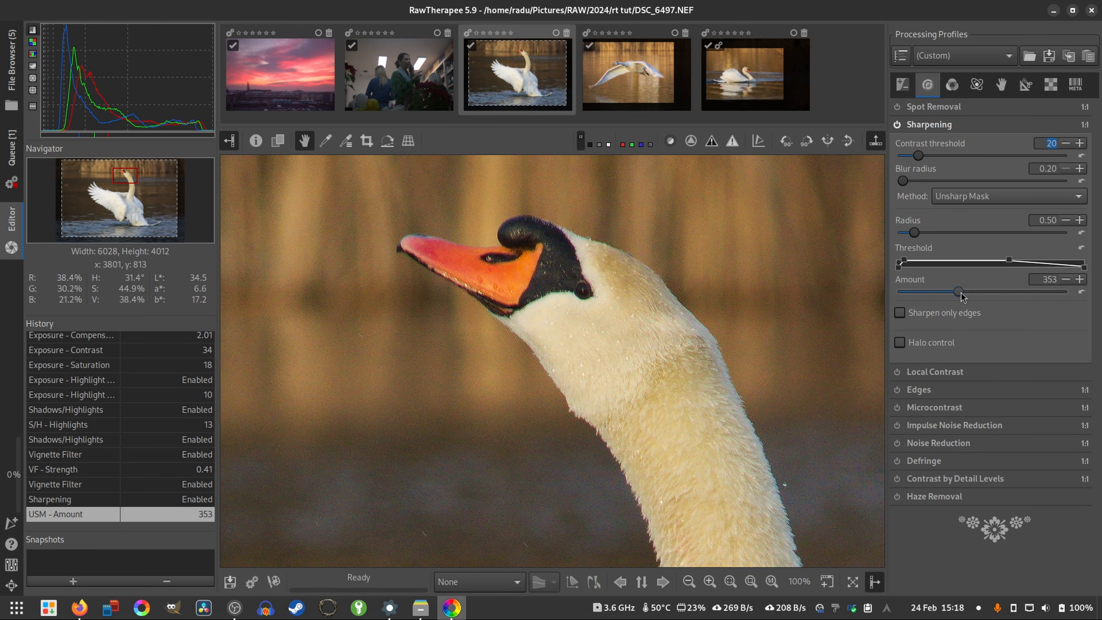
click(897, 125)
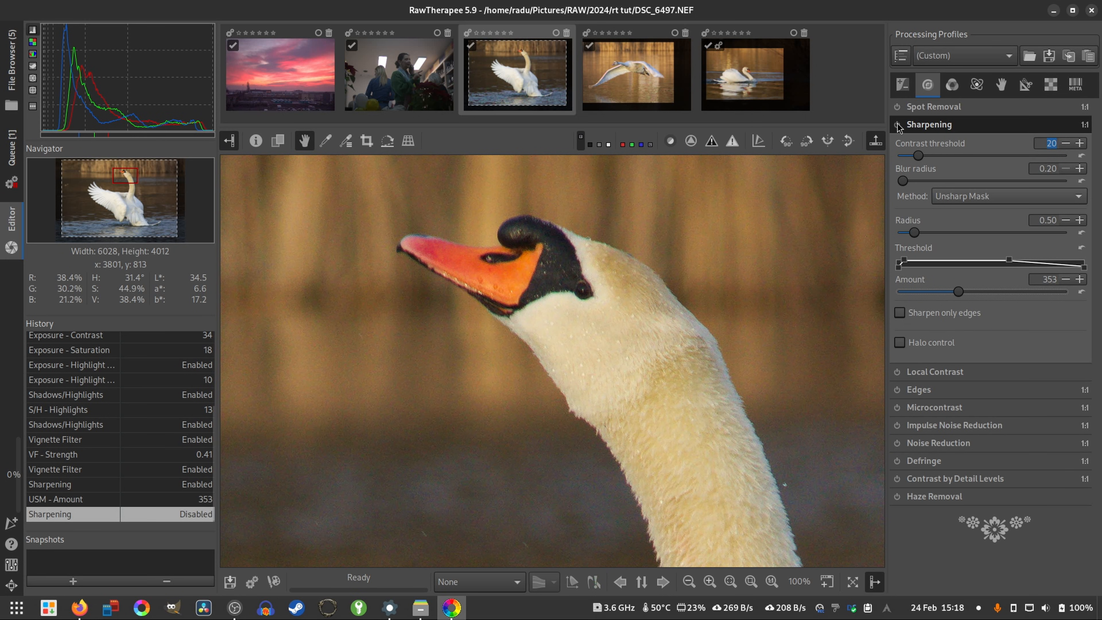
- Enable Noise Reduction, leave Impulse Noise Reduction disabled, and check the detail in the swan's feathers and the water
click(897, 425)
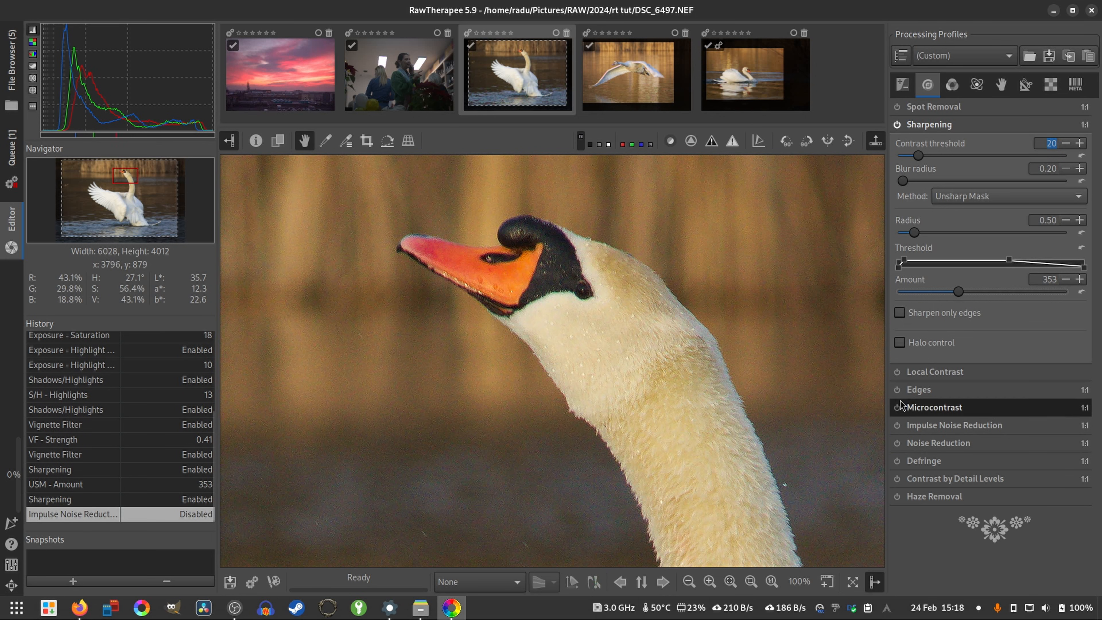
click(896, 443)
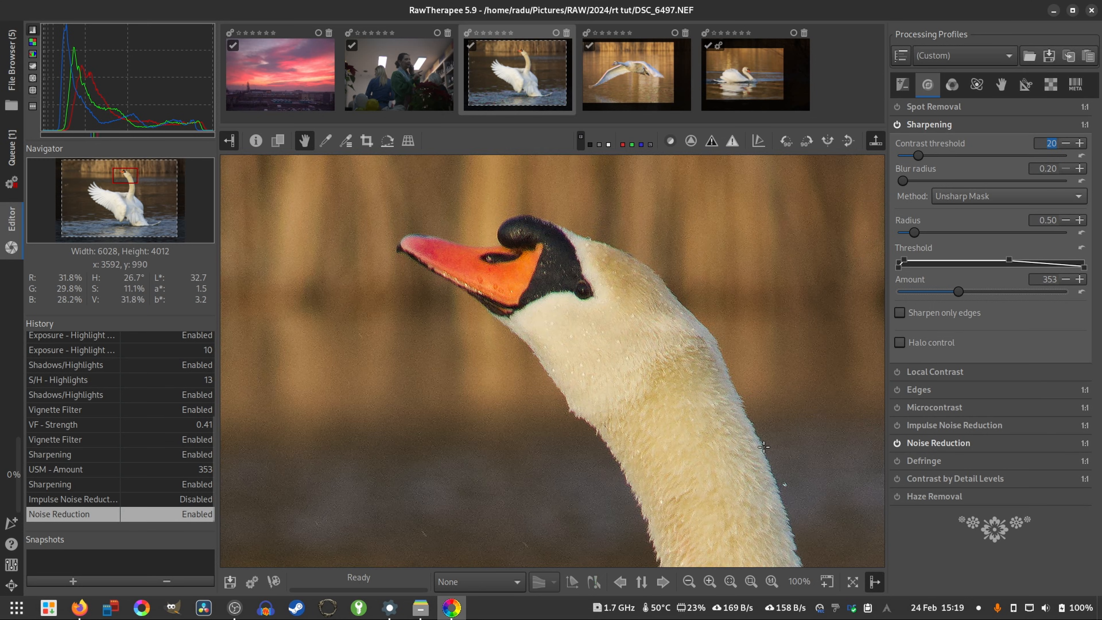
scroll(612, 555, down, 1)
scroll(600, 445, up, 3)
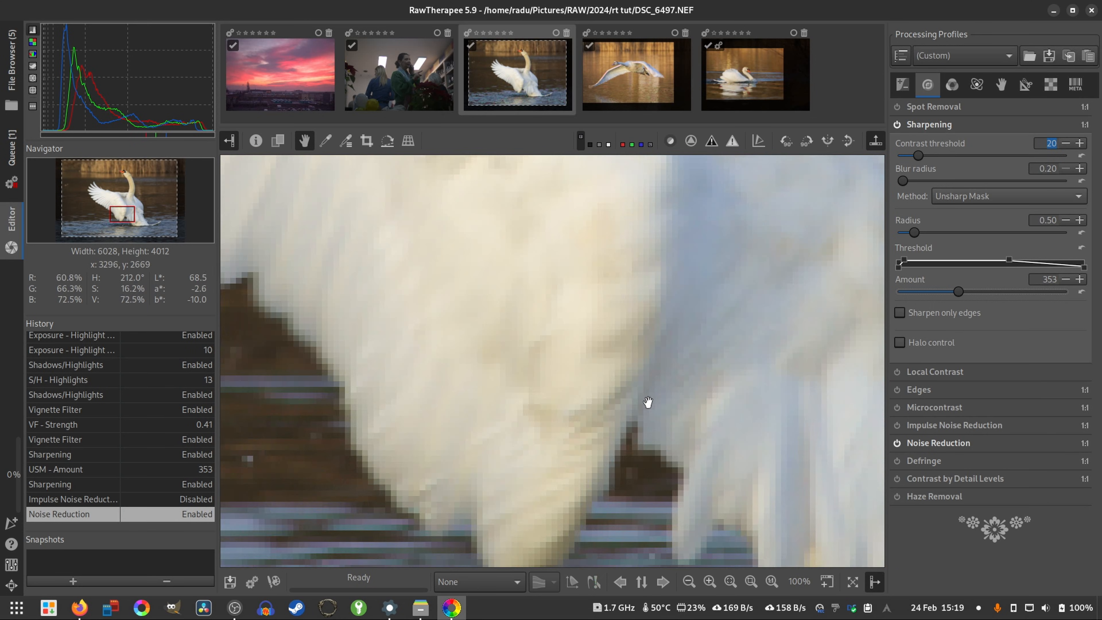
drag(647, 401, 666, 365)
drag(593, 336, 637, 366)
drag(678, 307, 622, 335)
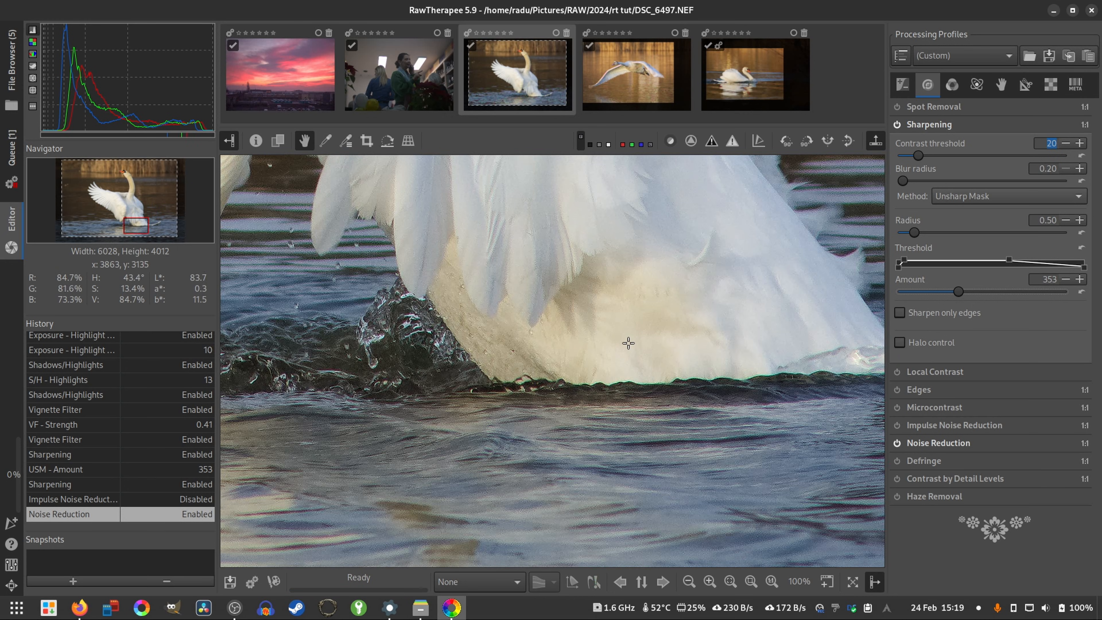
key(f)
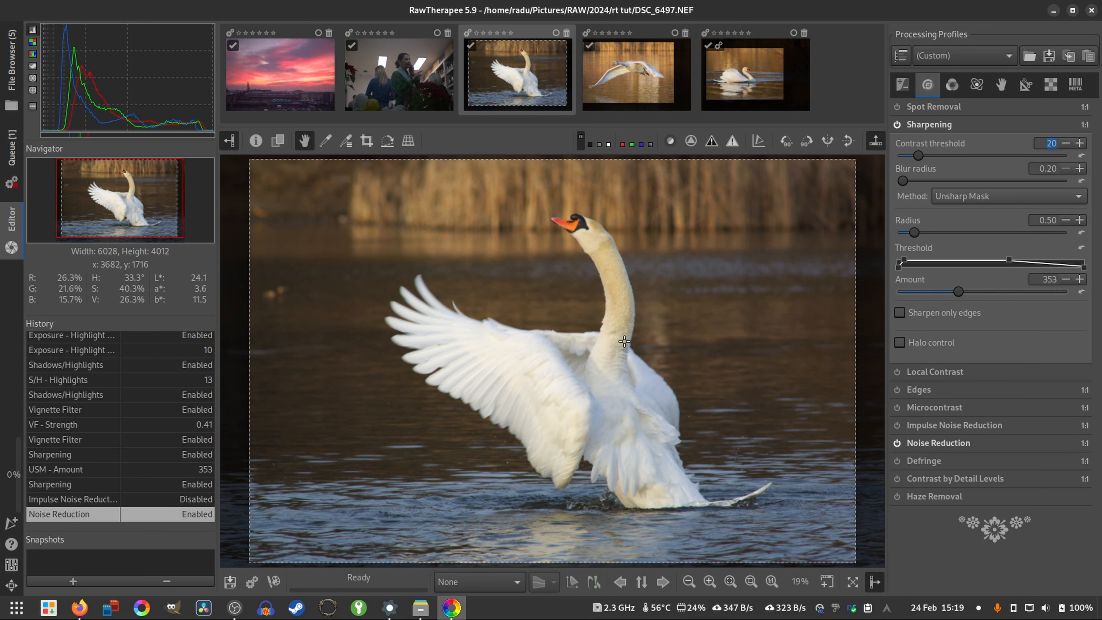
- Enable Vibrance with pastel tones at 3 and add the wing-spreading swan photo to the export queue
click(952, 83)
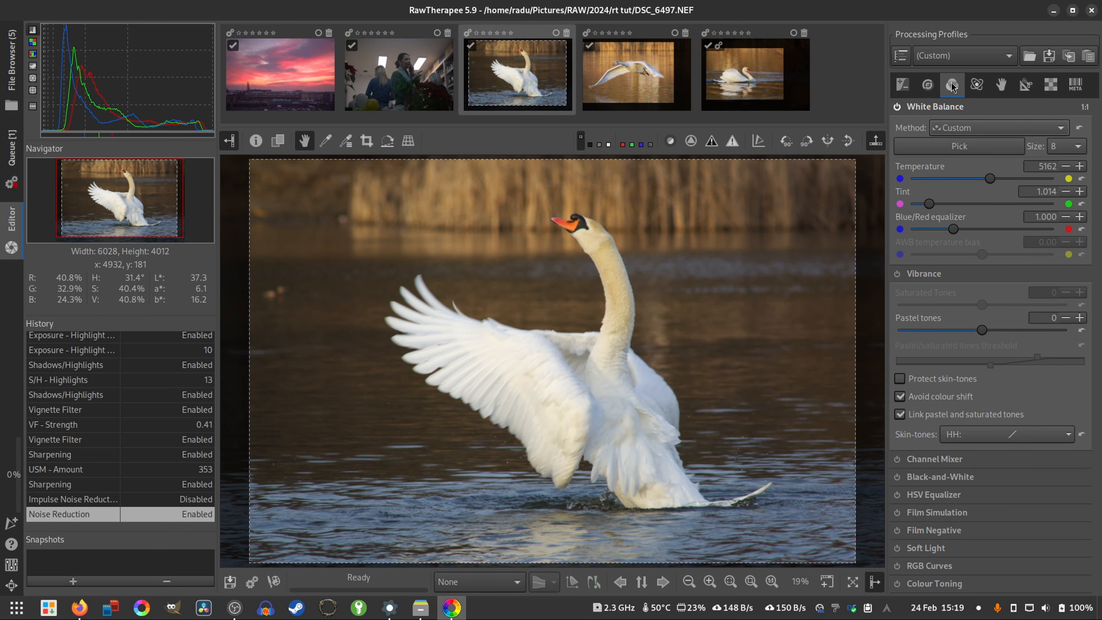
click(900, 273)
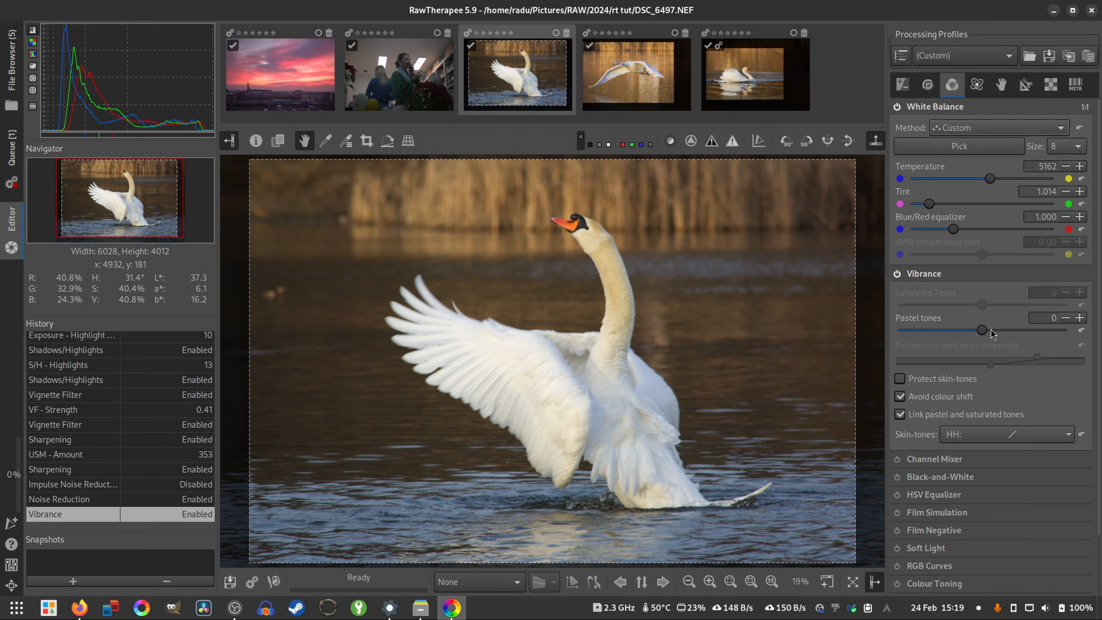
click(1079, 318)
click(1080, 318)
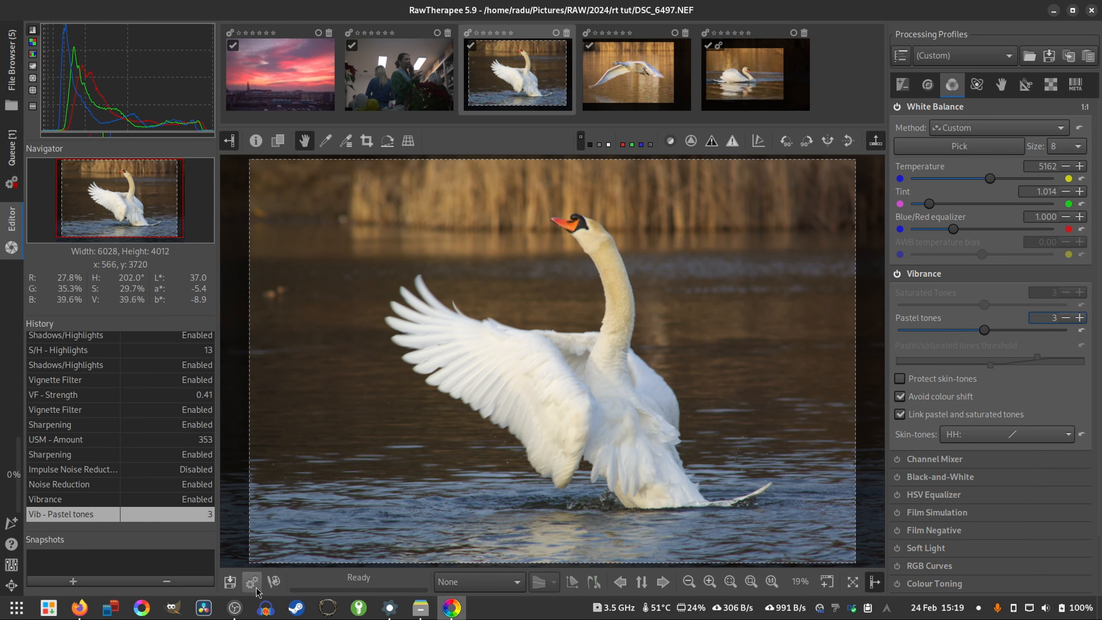
- Open the flying swan photo DSC_6792.NEF and add it to the export queue
double_click(631, 89)
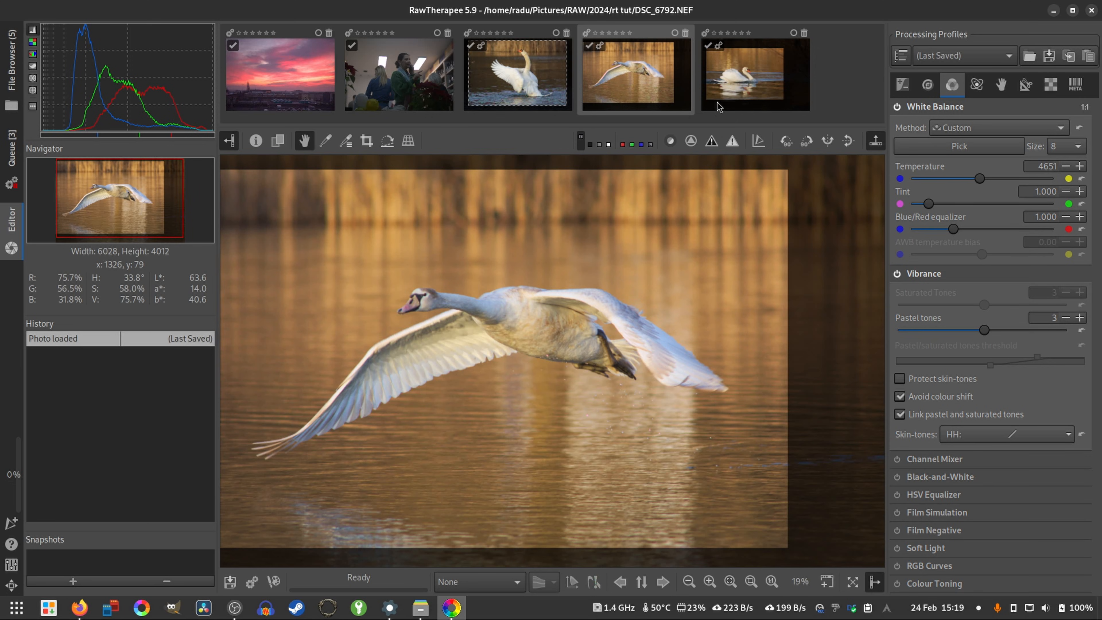
- Open the indoor photo 2024-02-02__DSCF9525.raf and enable Capture Sharpening for it
click(367, 84)
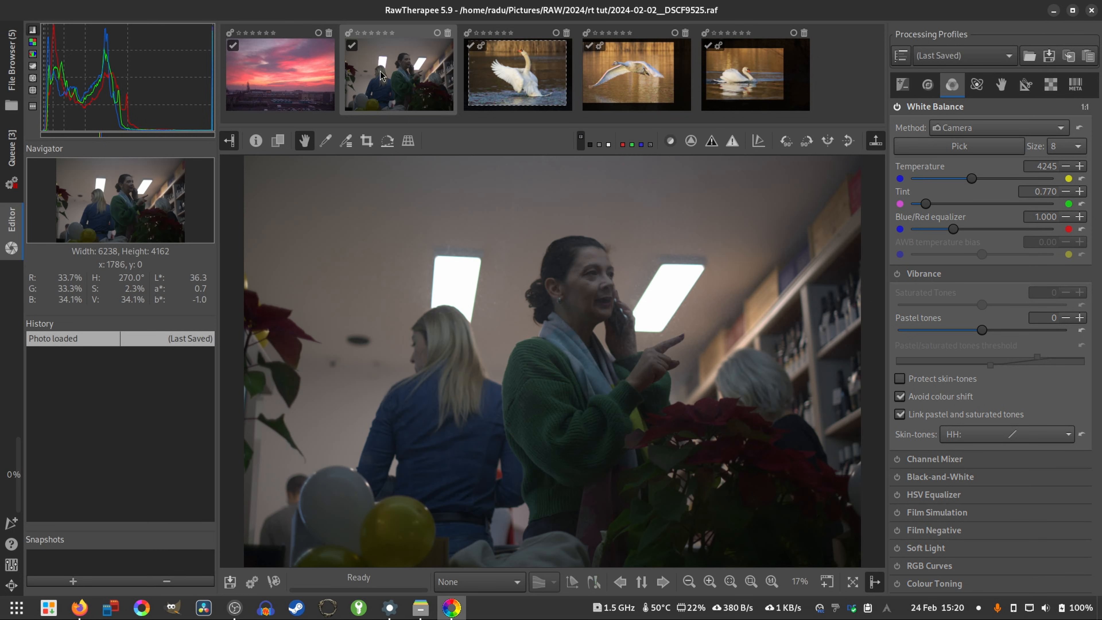
click(1050, 84)
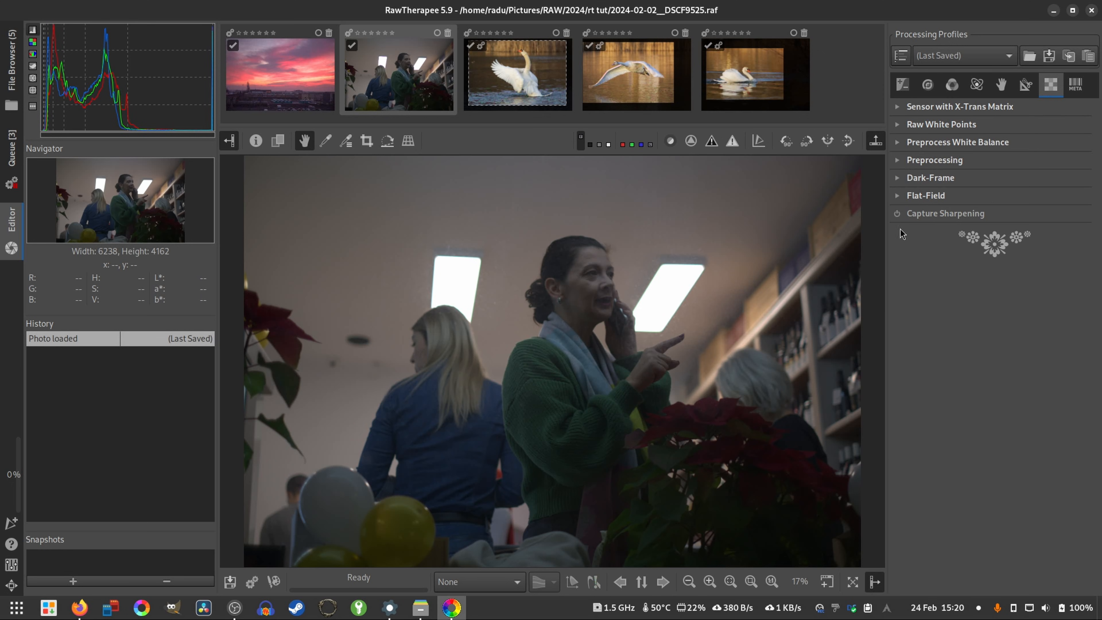
click(896, 213)
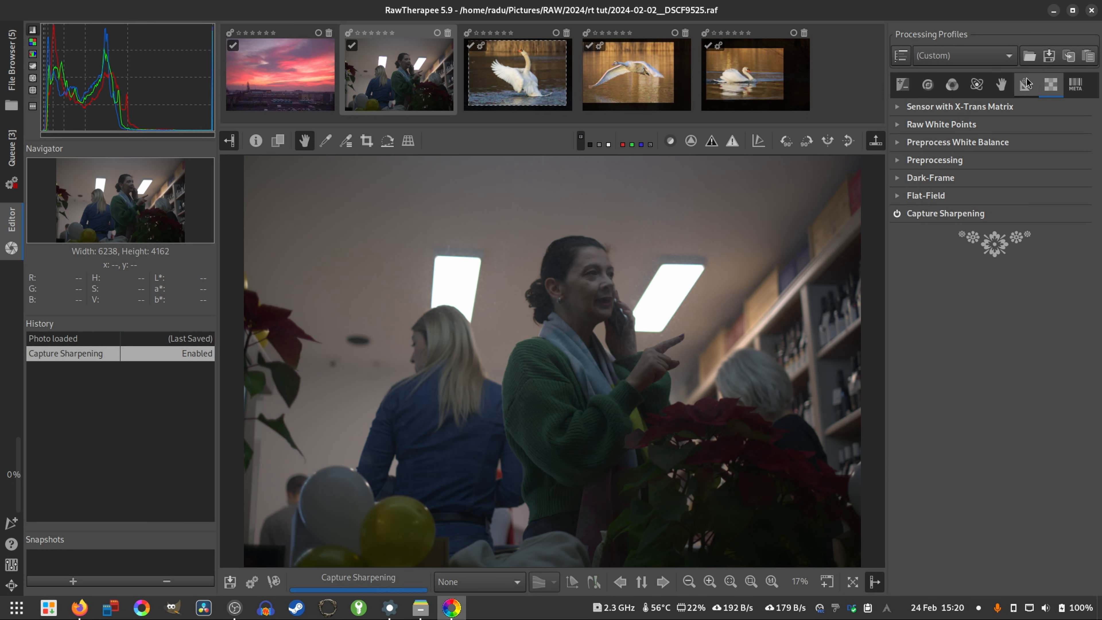
- Enable a crop with Rule of Thirds guides and move its upper-left corner inward to Left 781, Top 521, keeping the image's aspect ratio
click(1025, 84)
click(896, 107)
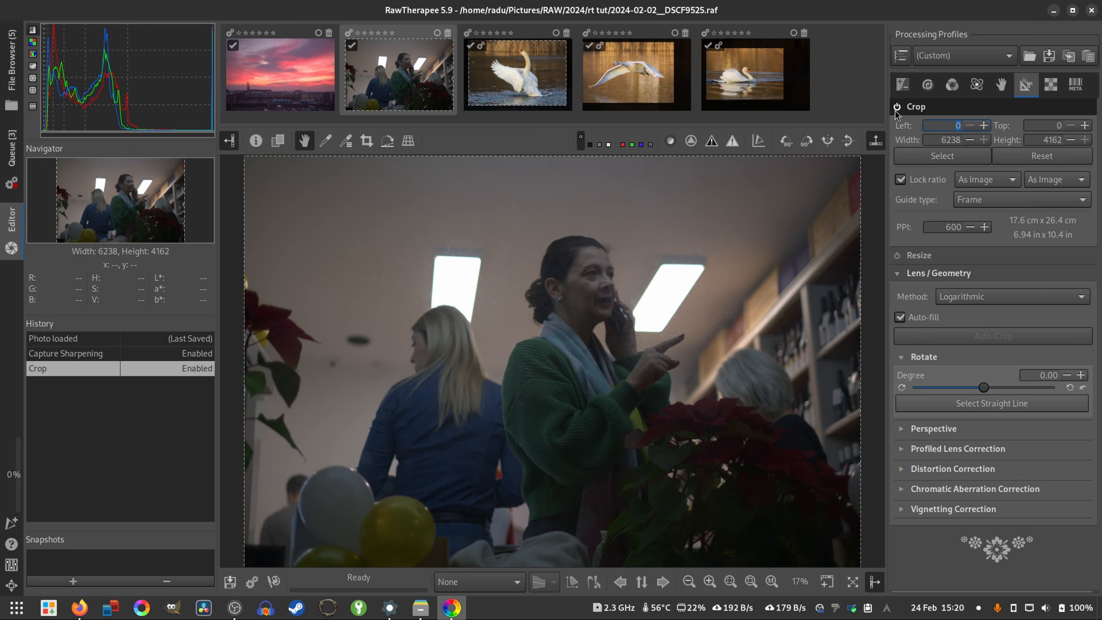
click(973, 200)
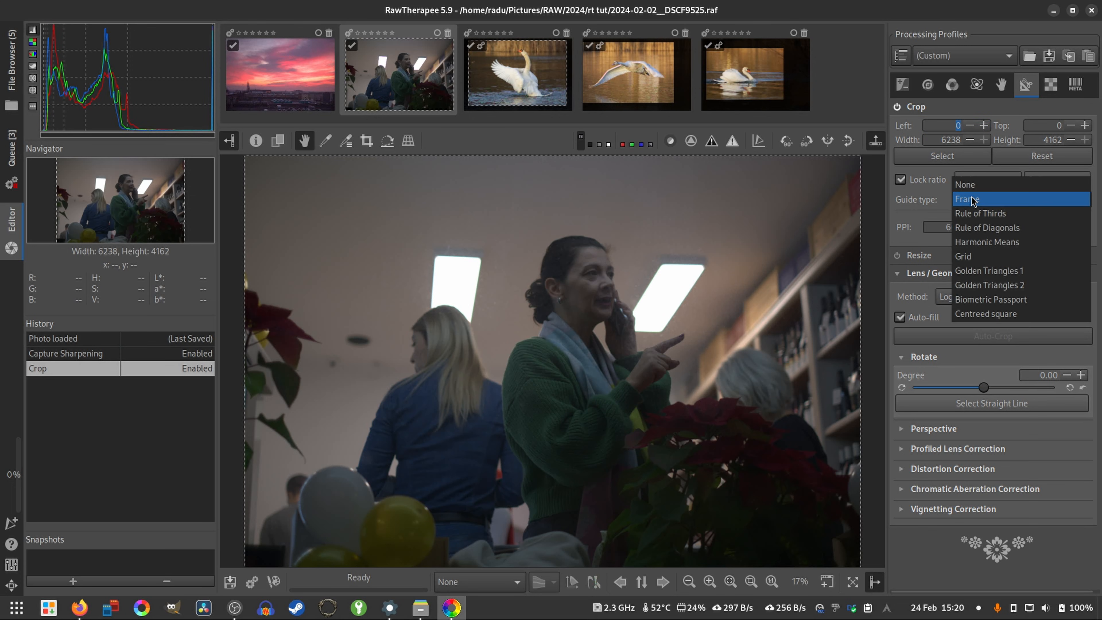
click(981, 213)
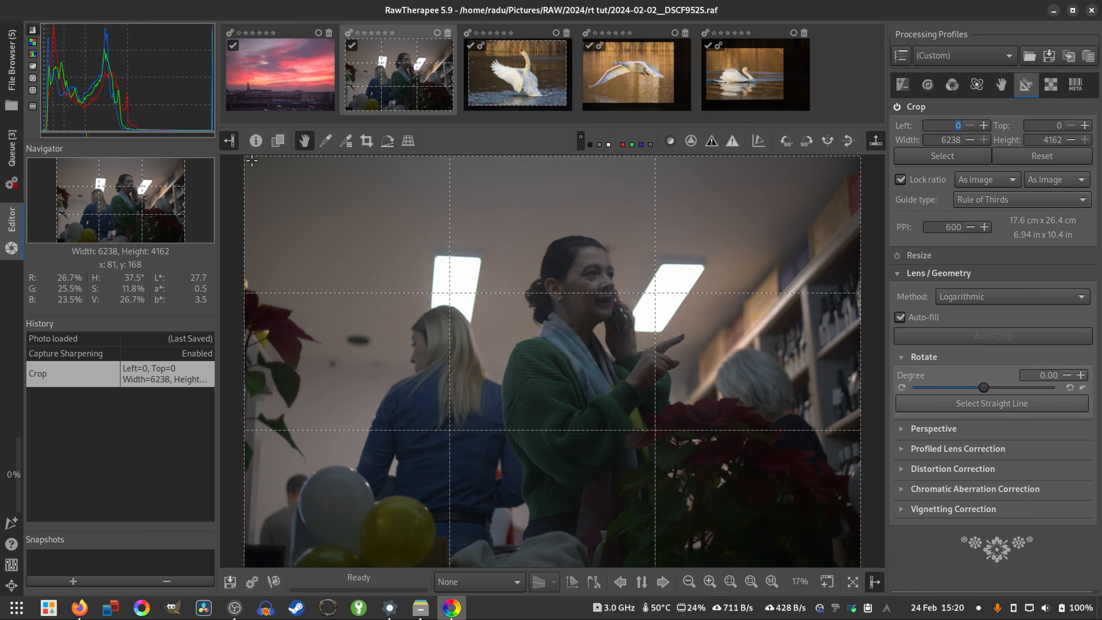
drag(245, 159, 357, 213)
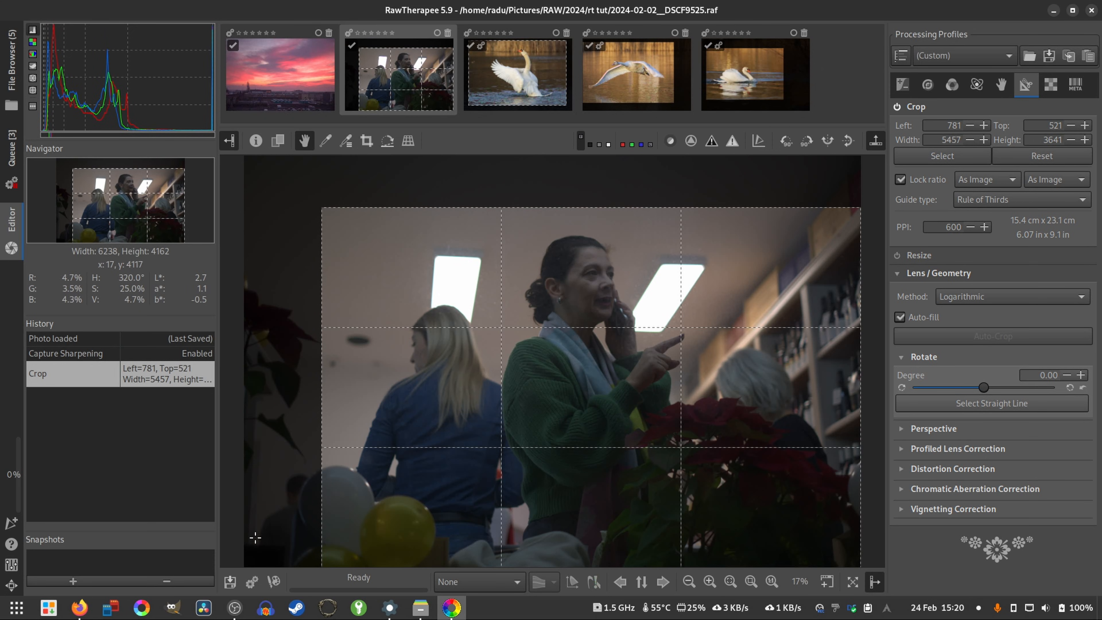
- Move the crop frame up to Top 283 and set its guide type to None
drag(681, 453, 726, 429)
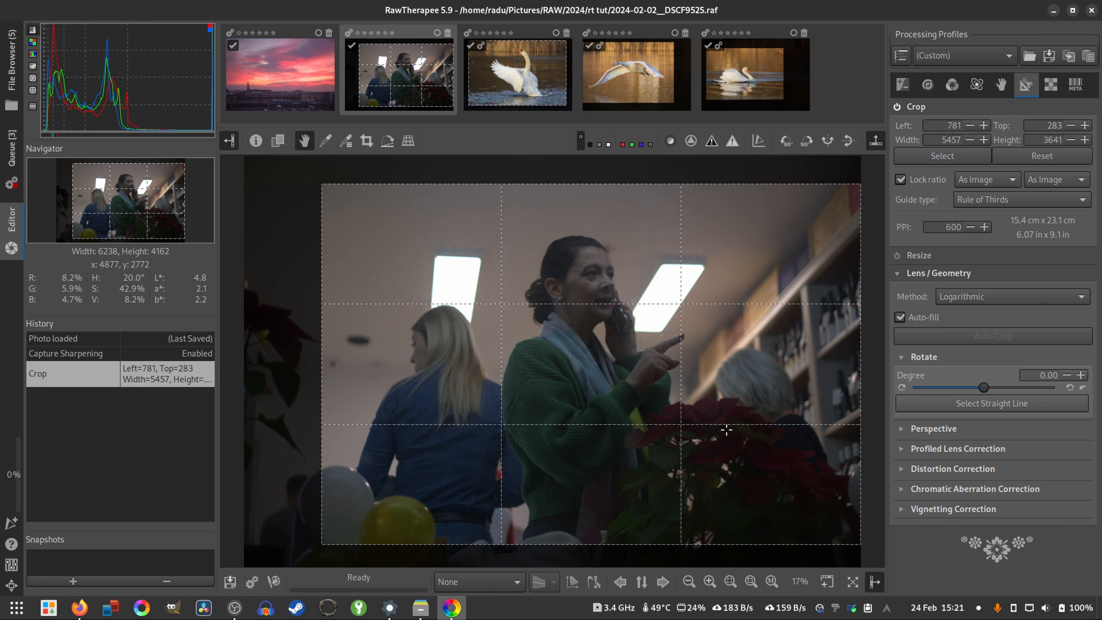
click(985, 200)
click(971, 170)
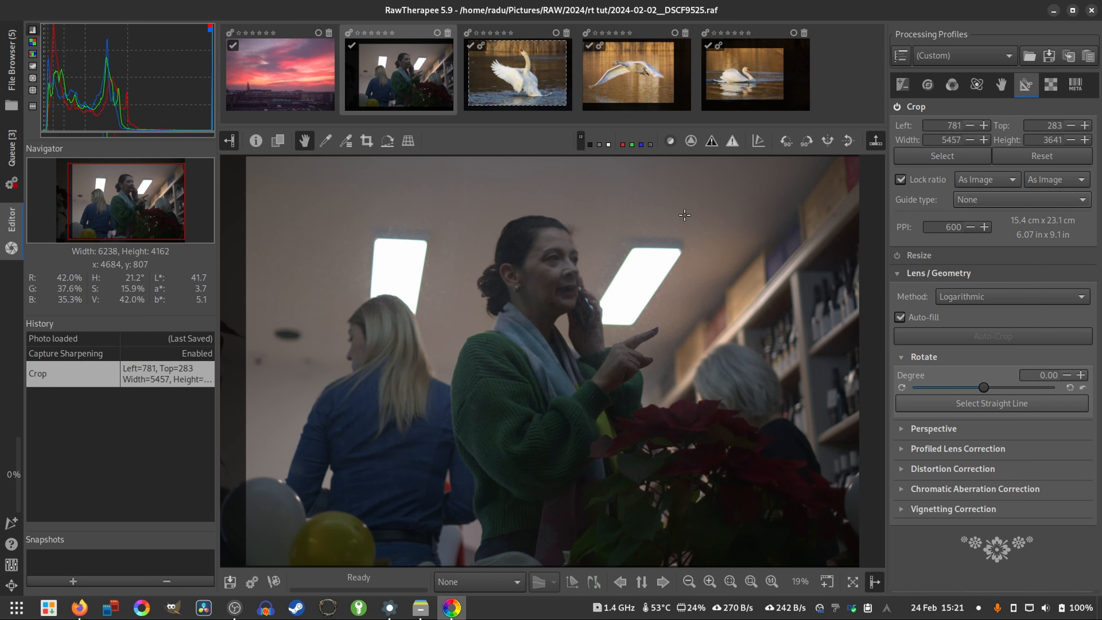
- Convert the photo to monochrome by enabling Black-and-White with the Desaturation method
click(952, 86)
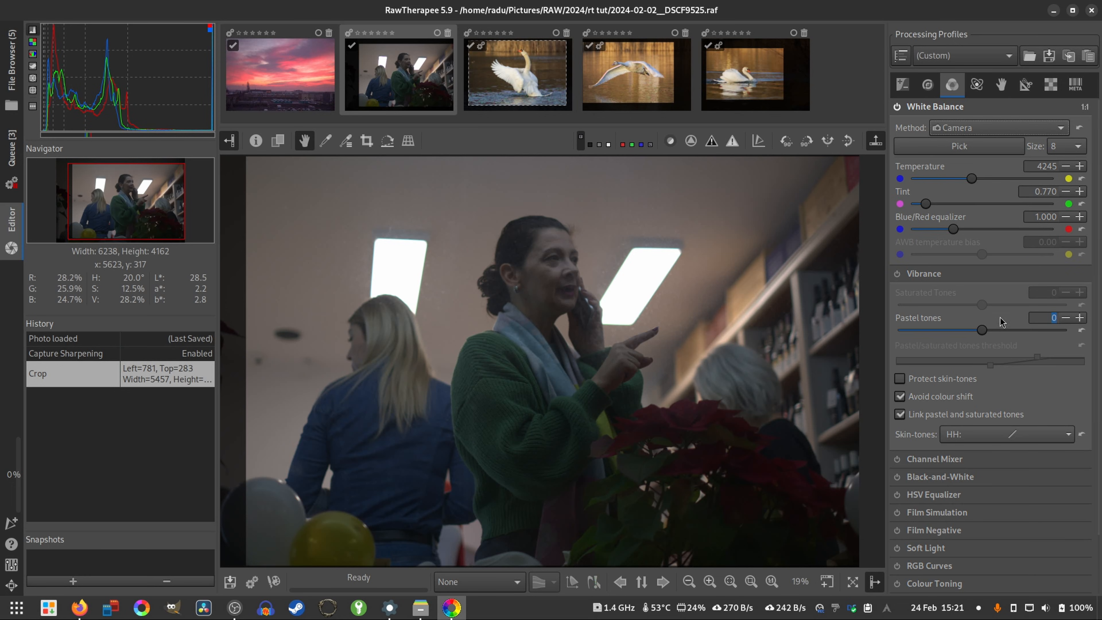
scroll(900, 378, down, 2)
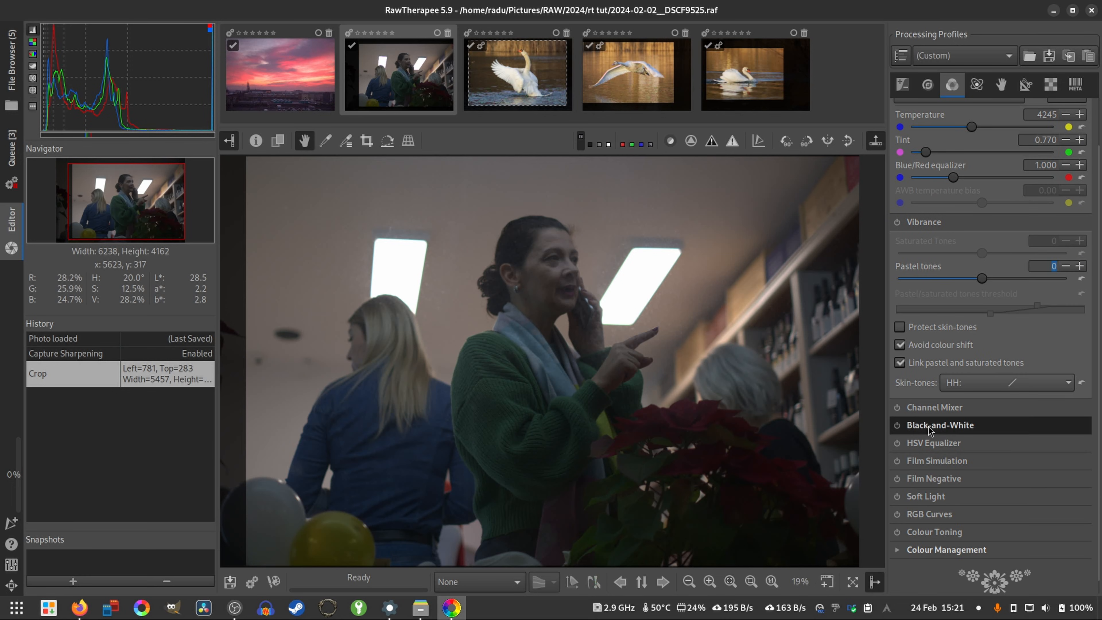
click(896, 426)
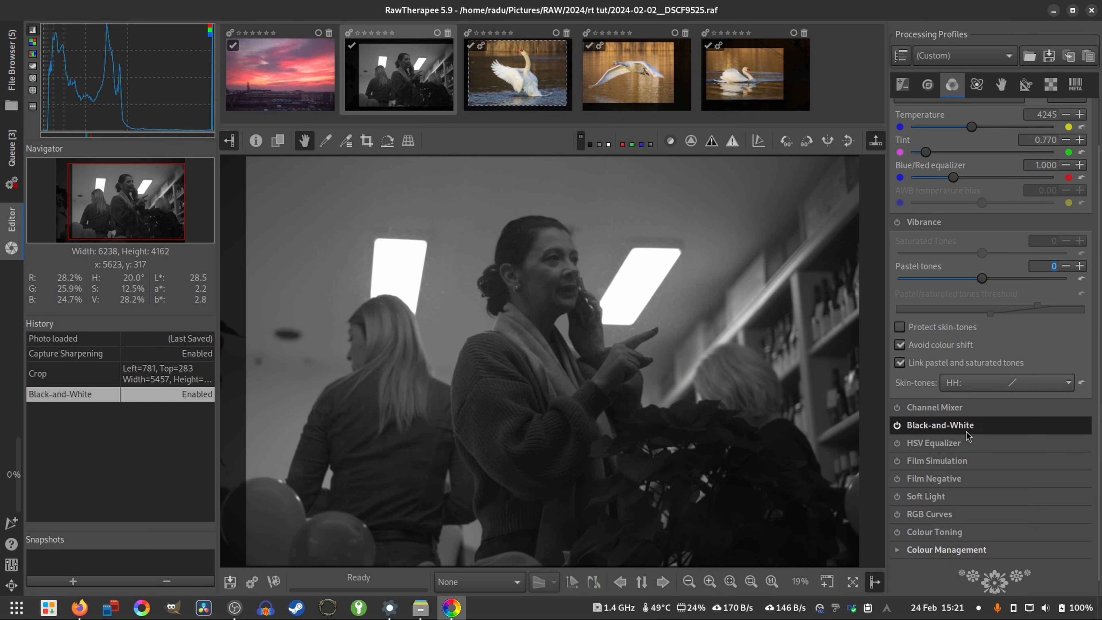
click(997, 425)
scroll(987, 504, down, 2)
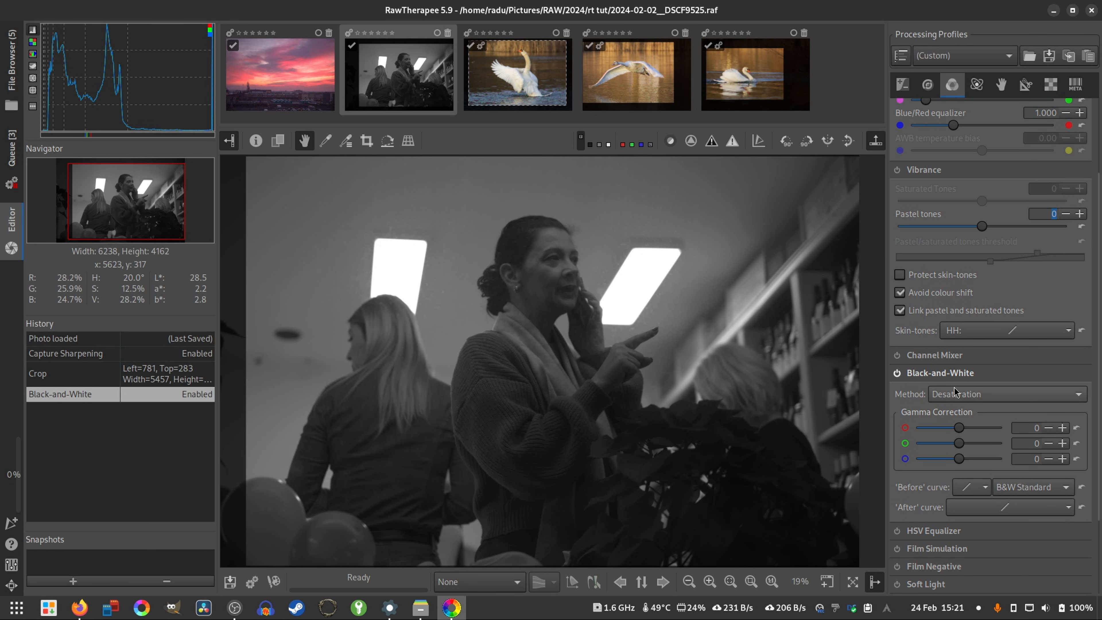
click(954, 372)
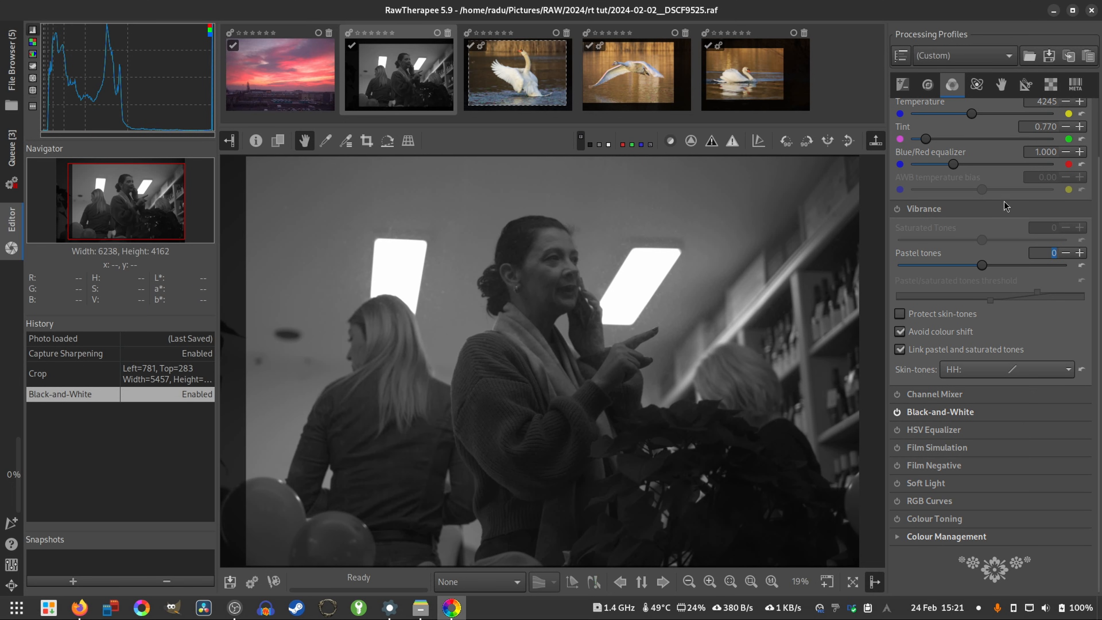
- Set the exposure compensation to 1.50 and the exposure contrast to 34
click(902, 86)
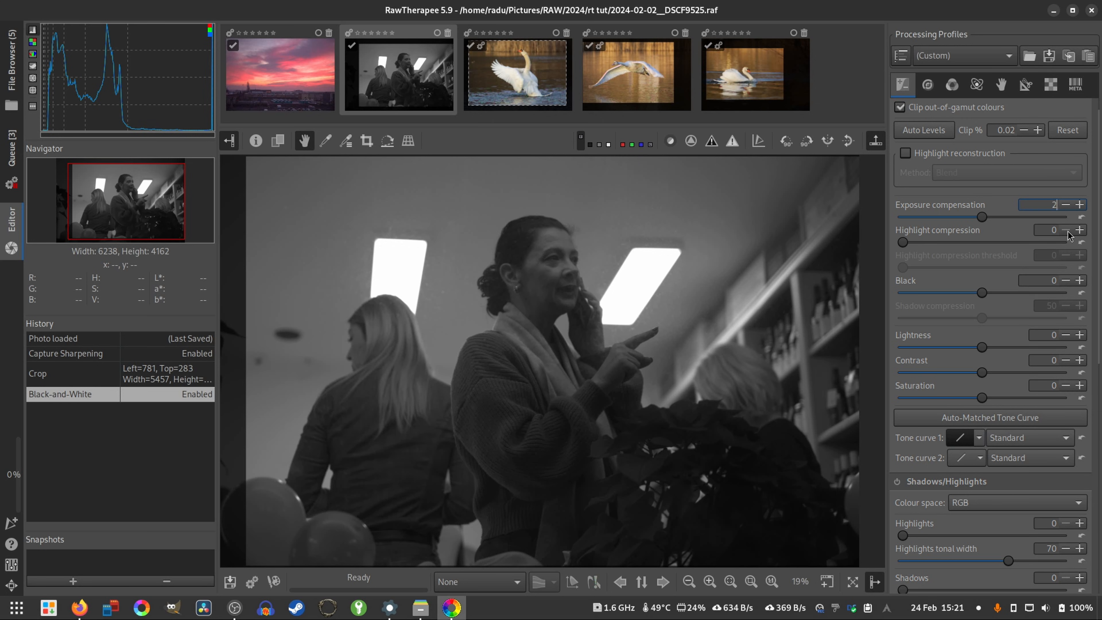
key(Return)
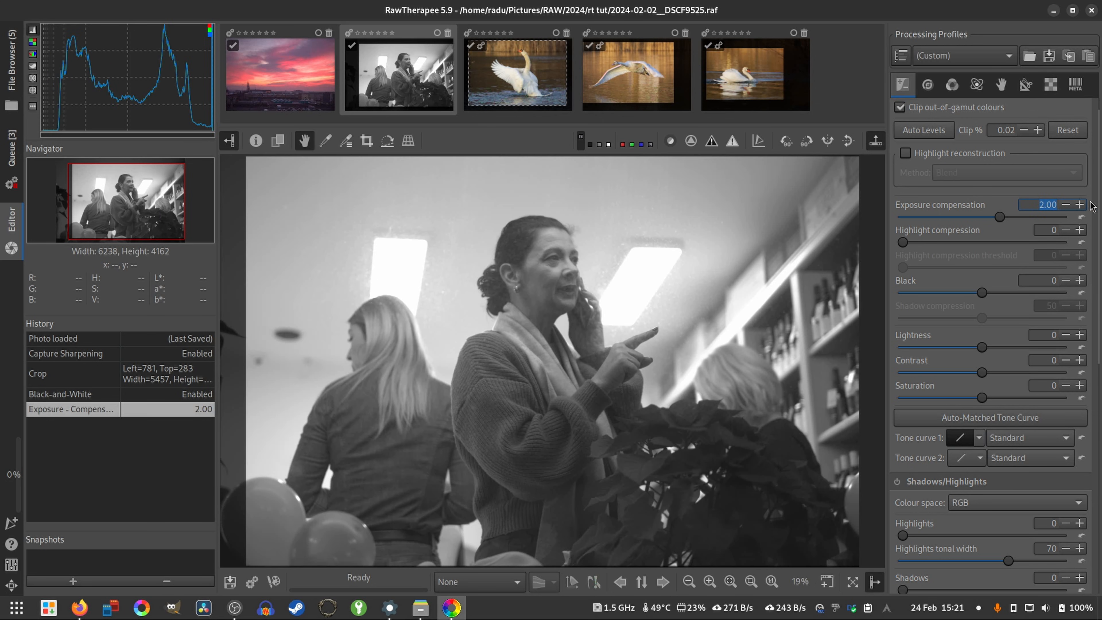
text(1.)
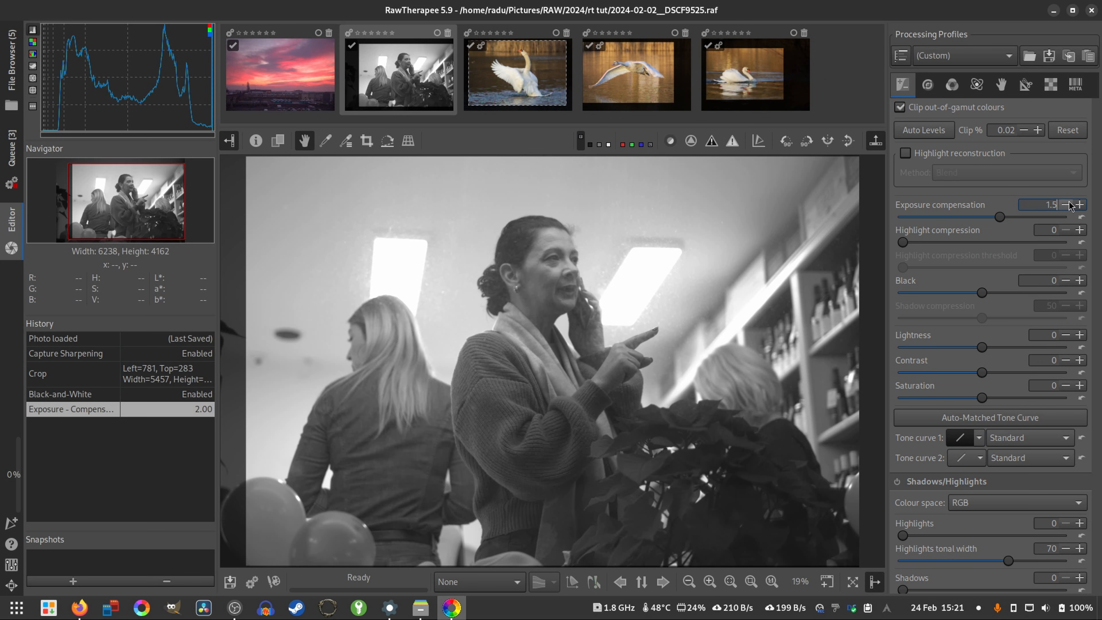
text(5)
key(Return)
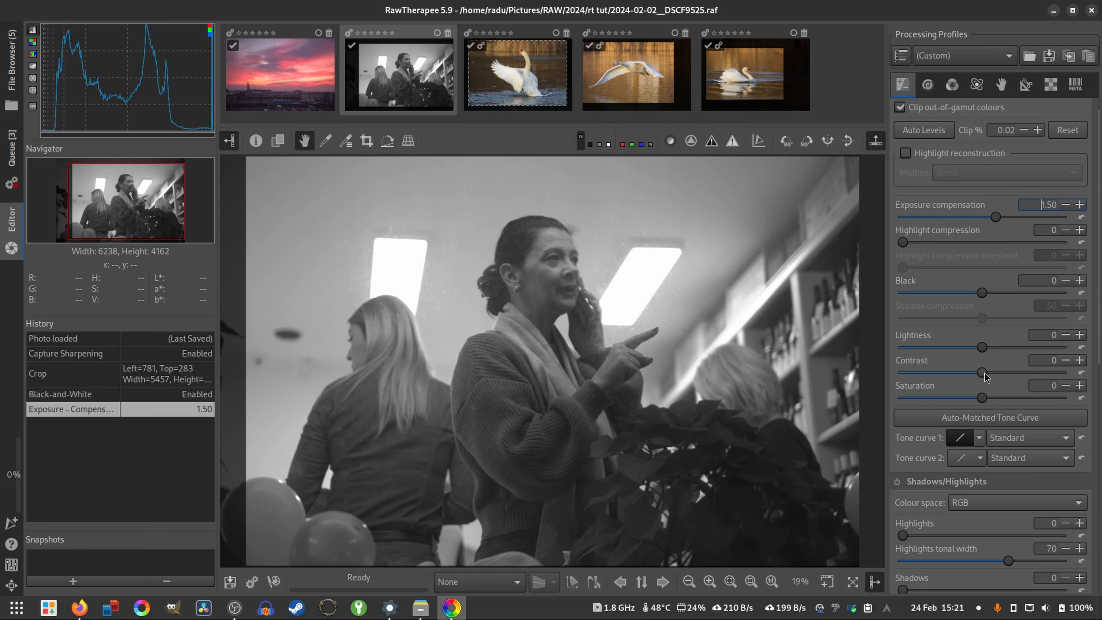
scroll(982, 381, up, 8)
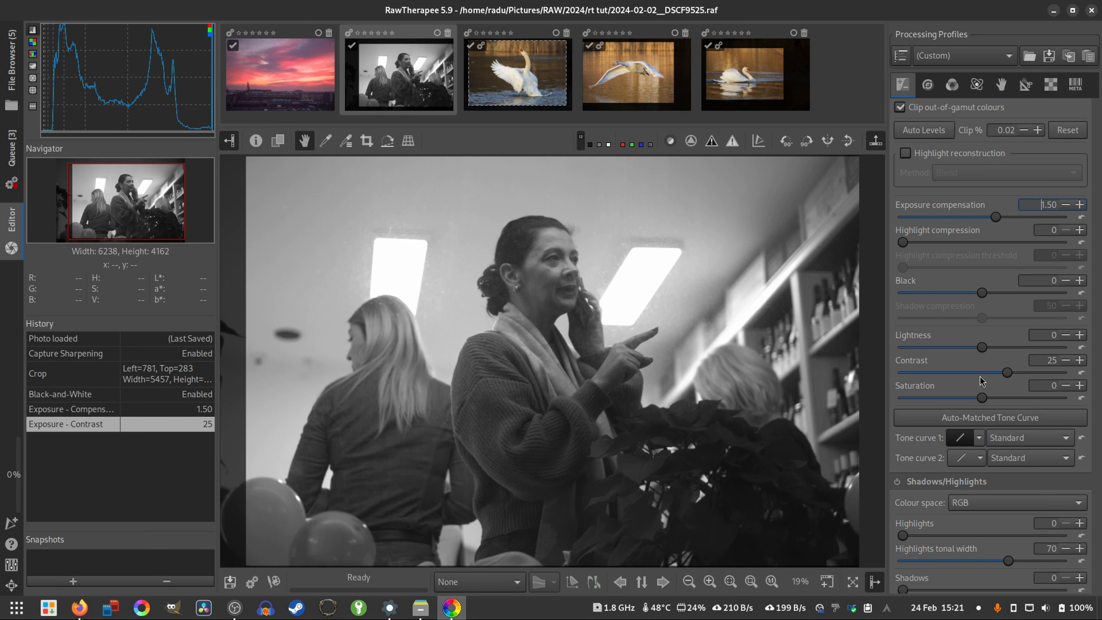
scroll(982, 381, up, 5)
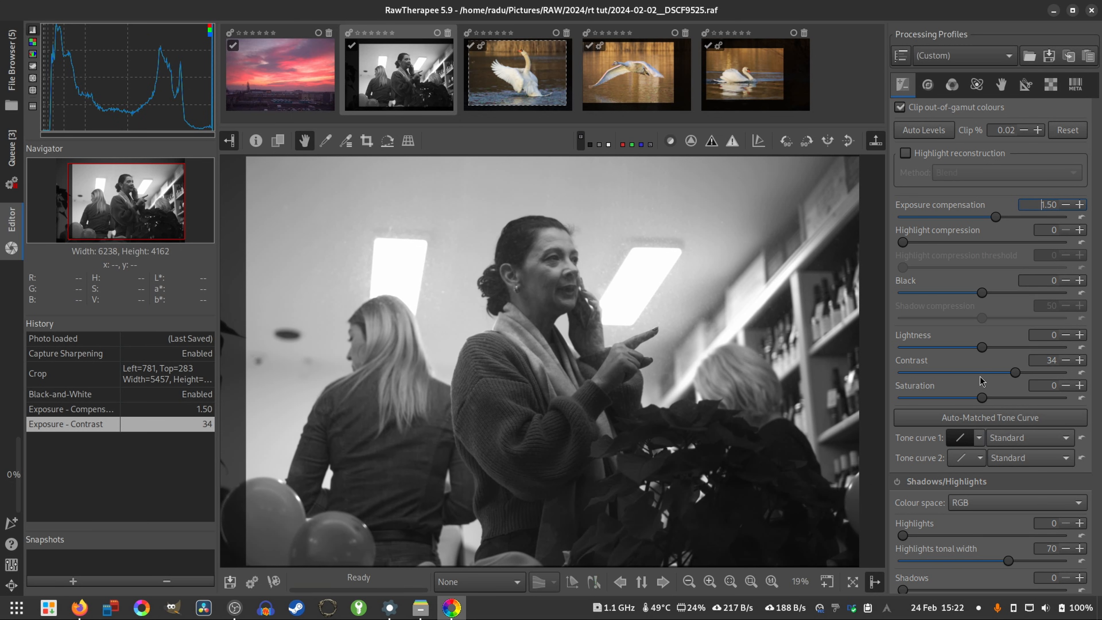
- Enable the Vignette Filter and reduce its strength to 0.16
scroll(979, 377, down, 3)
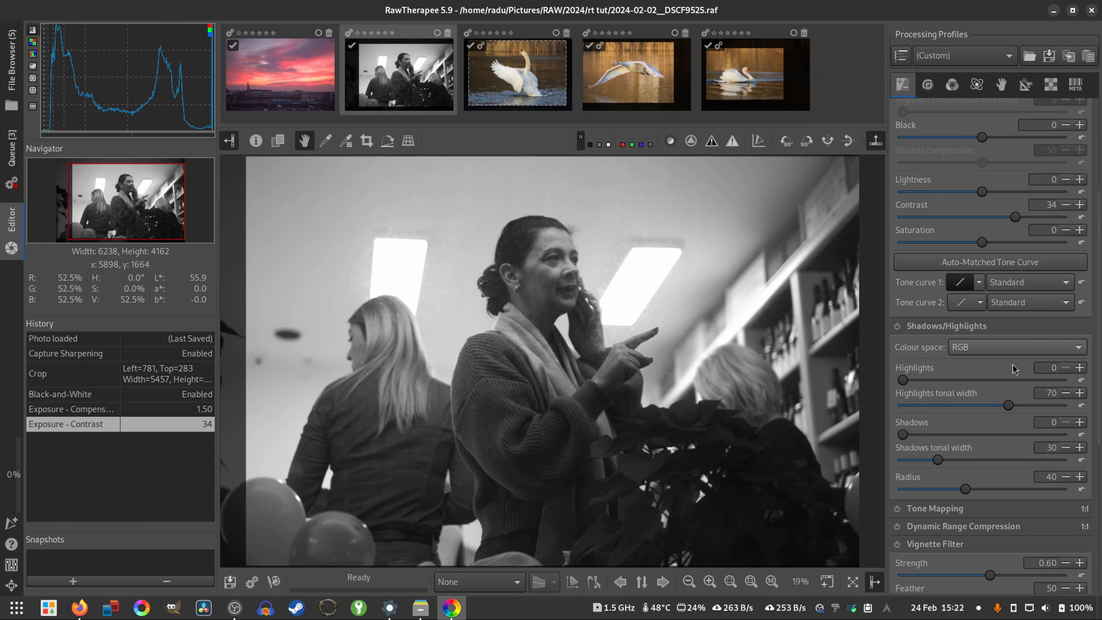
scroll(959, 495, down, 3)
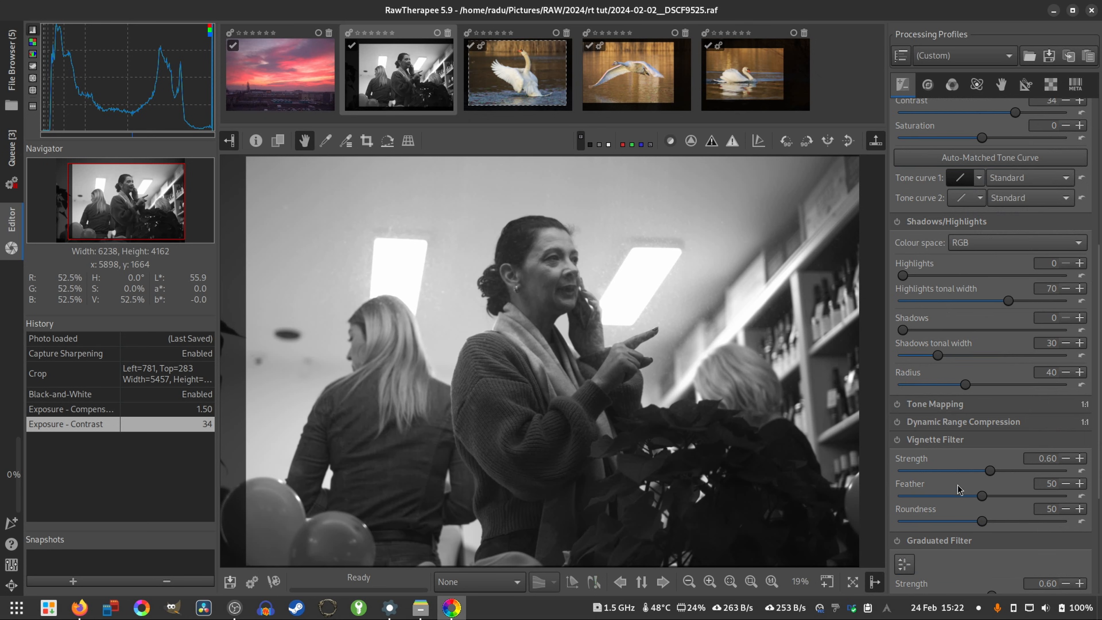
click(897, 439)
drag(991, 475, 970, 473)
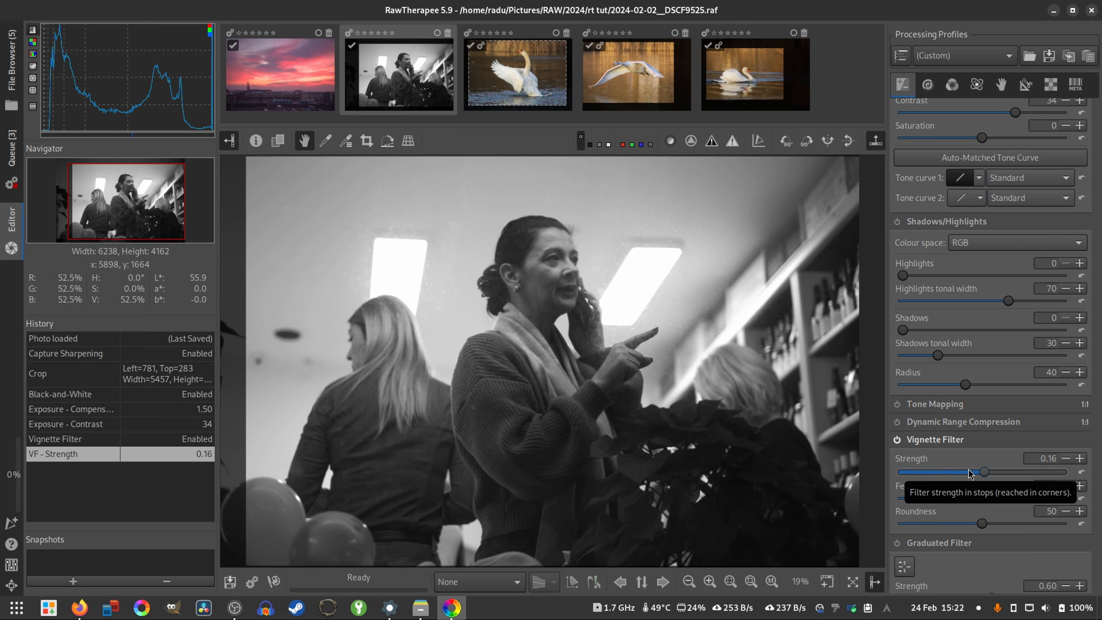
- Enable Unsharp Mask sharpening with an amount of 441, checking the face and sweater at 100%, and enable Noise Reduction
scroll(975, 476, down, 3)
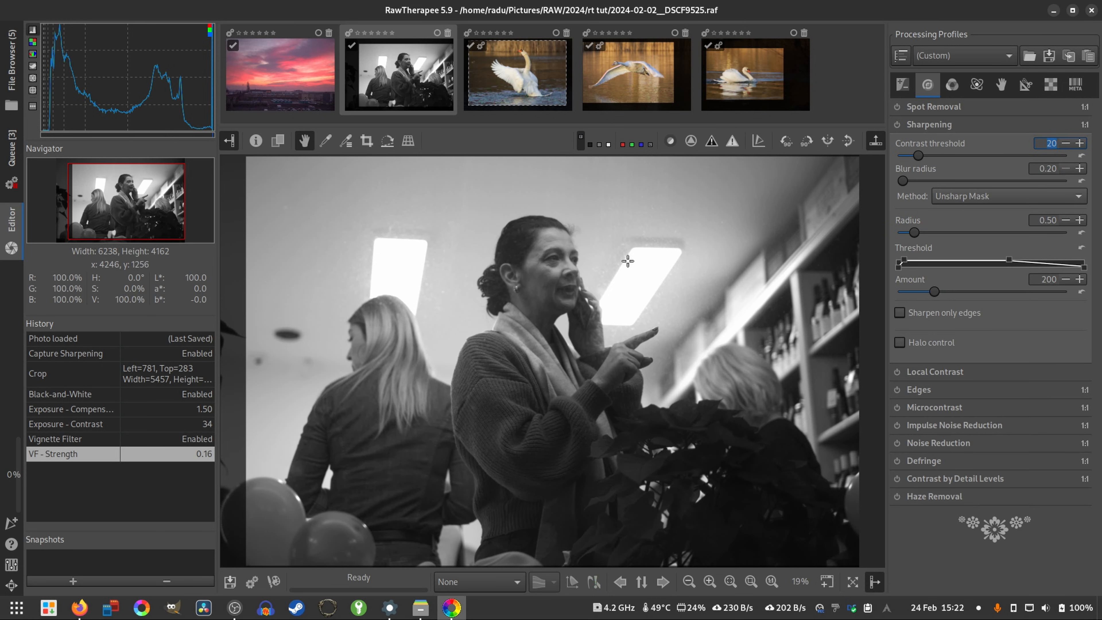
click(771, 581)
drag(577, 313, 597, 401)
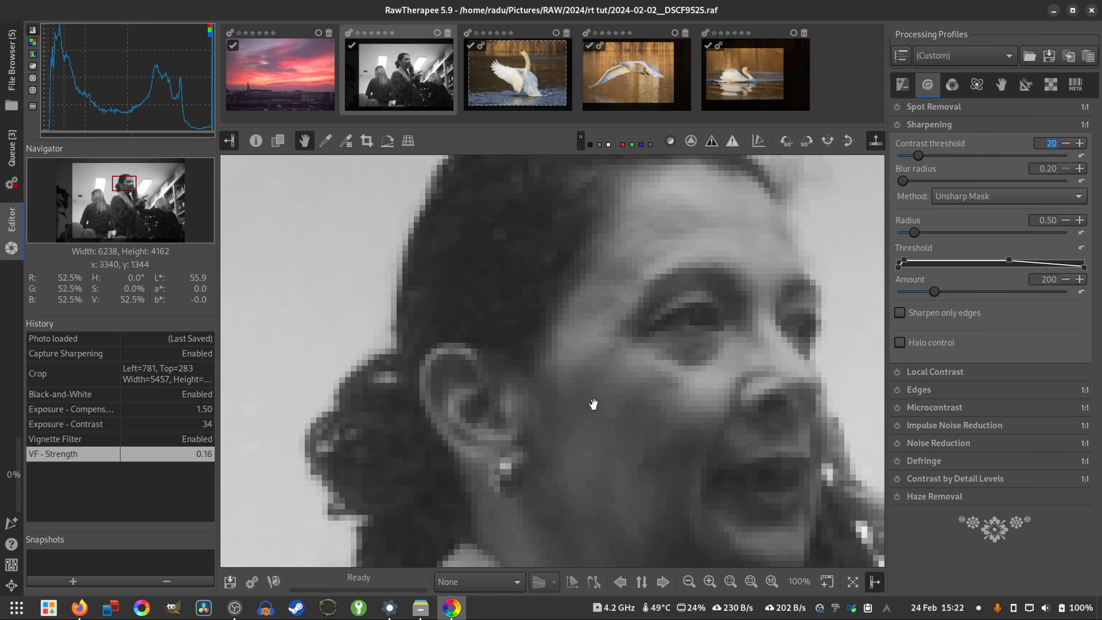
click(896, 125)
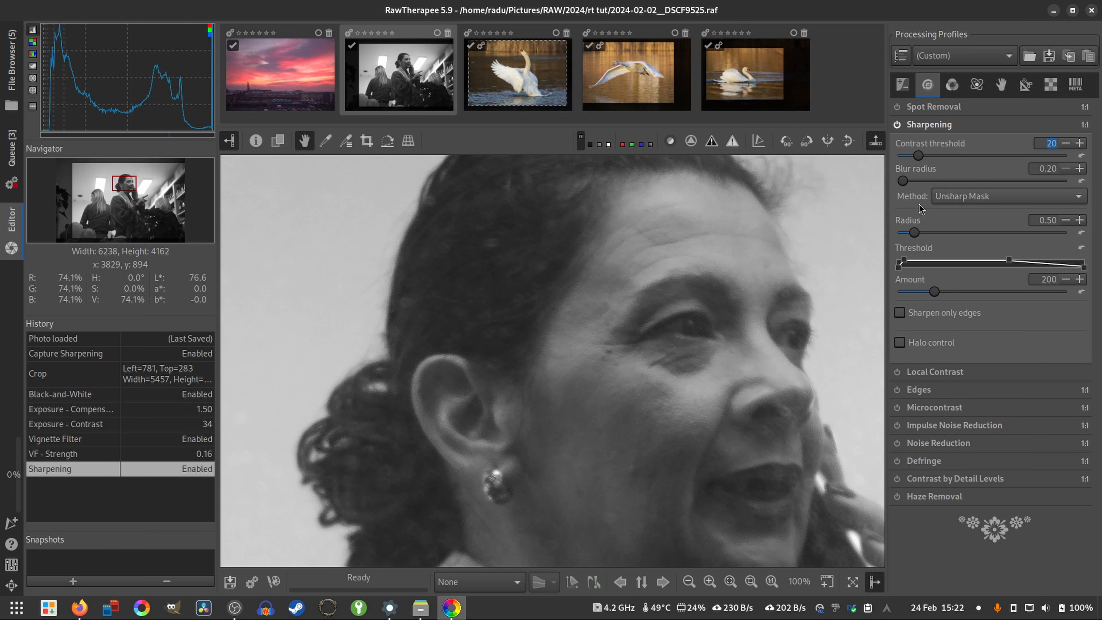
drag(937, 295, 950, 299)
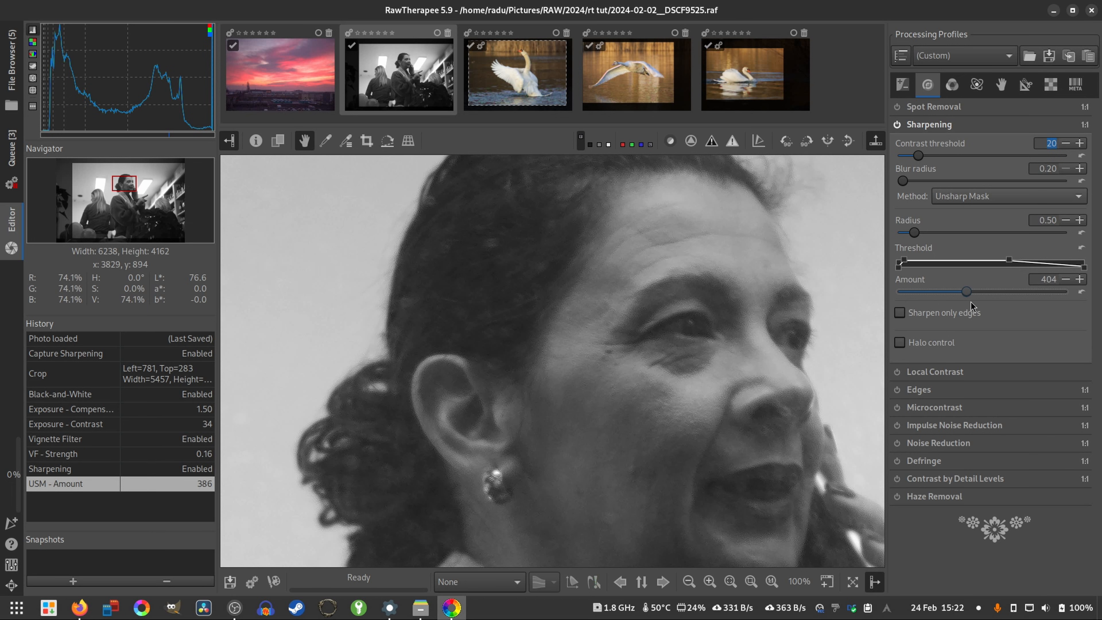
drag(599, 496, 604, 413)
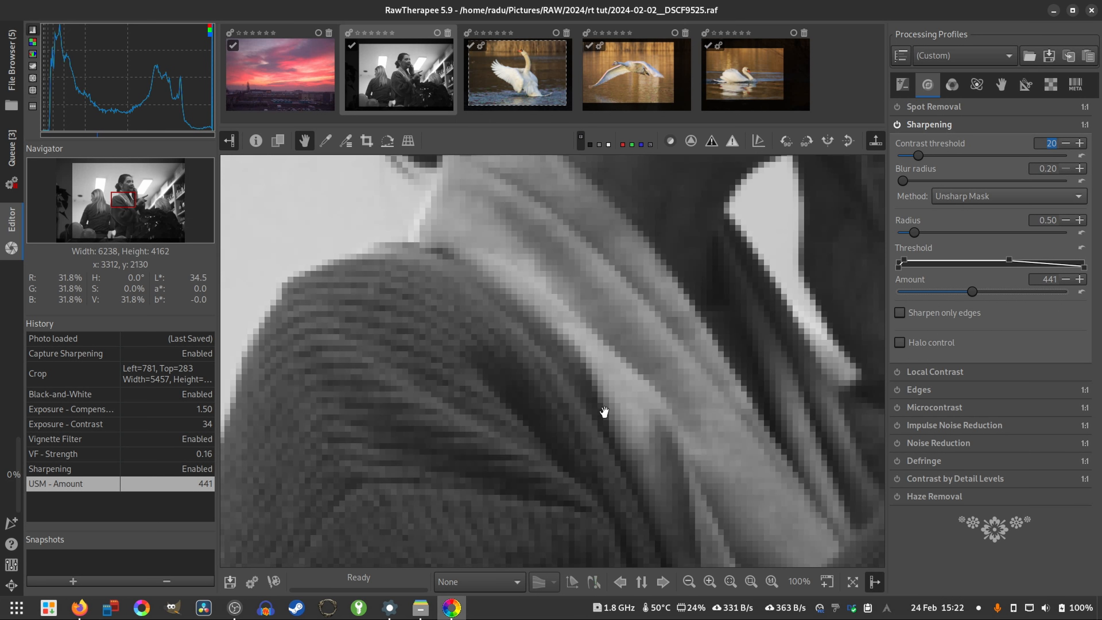
drag(438, 457, 472, 408)
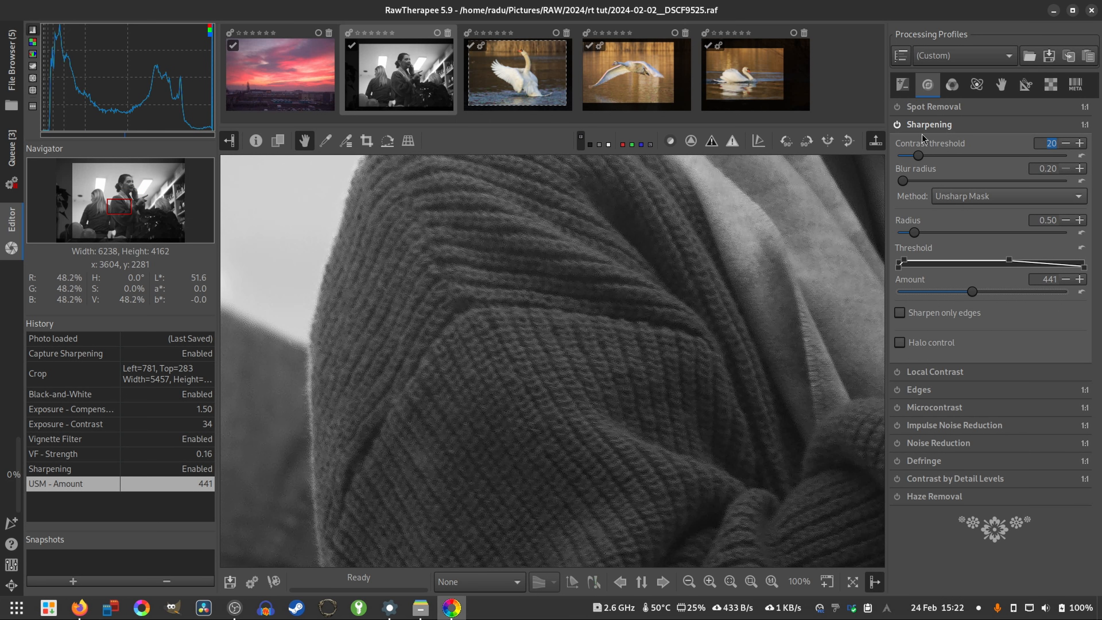
click(896, 125)
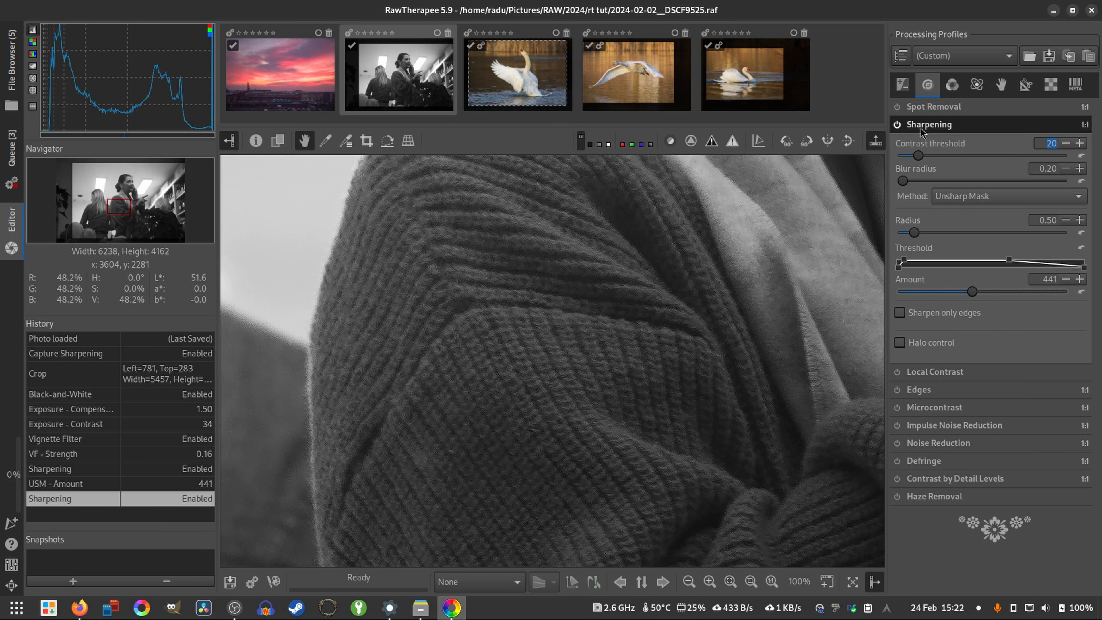
key(f)
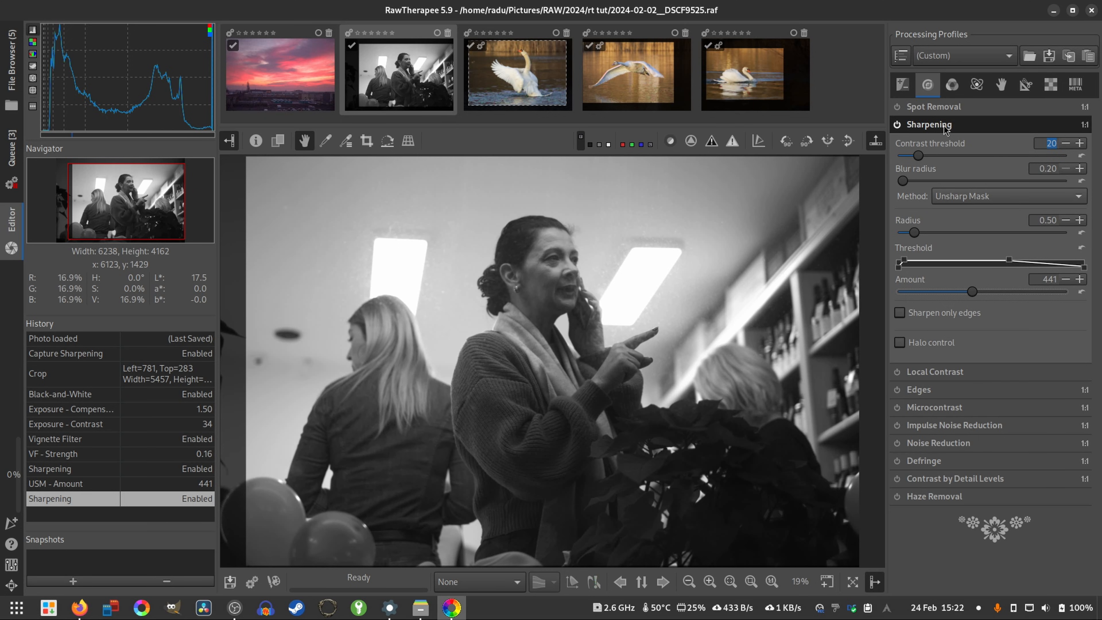
click(896, 443)
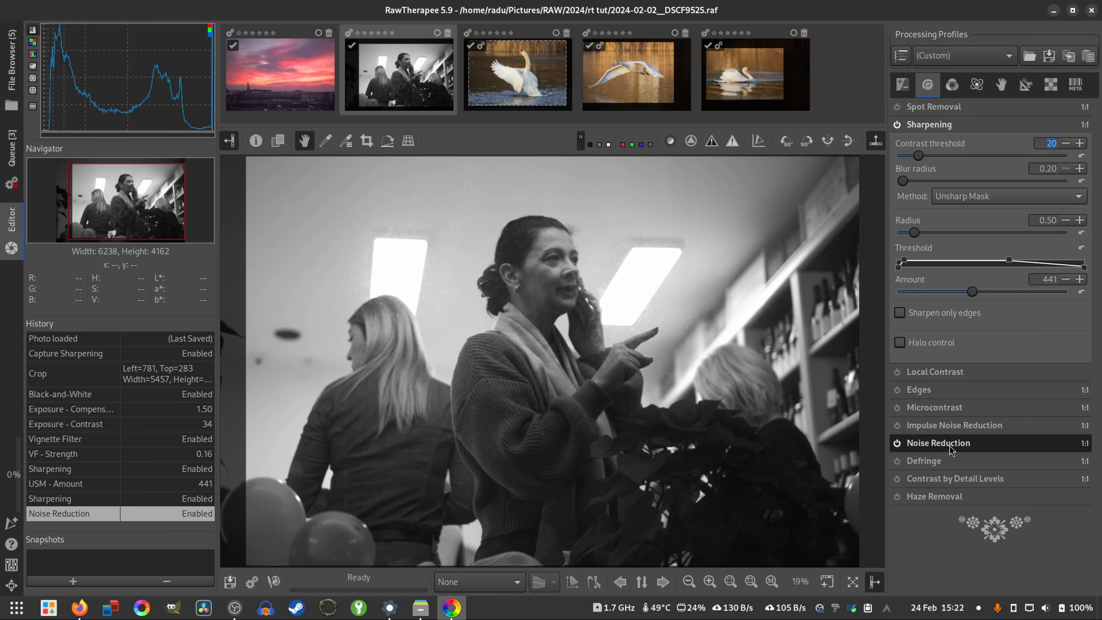
- Enable Shadows/Highlights with shadows at 43 and shadows tonal width at 10
click(951, 84)
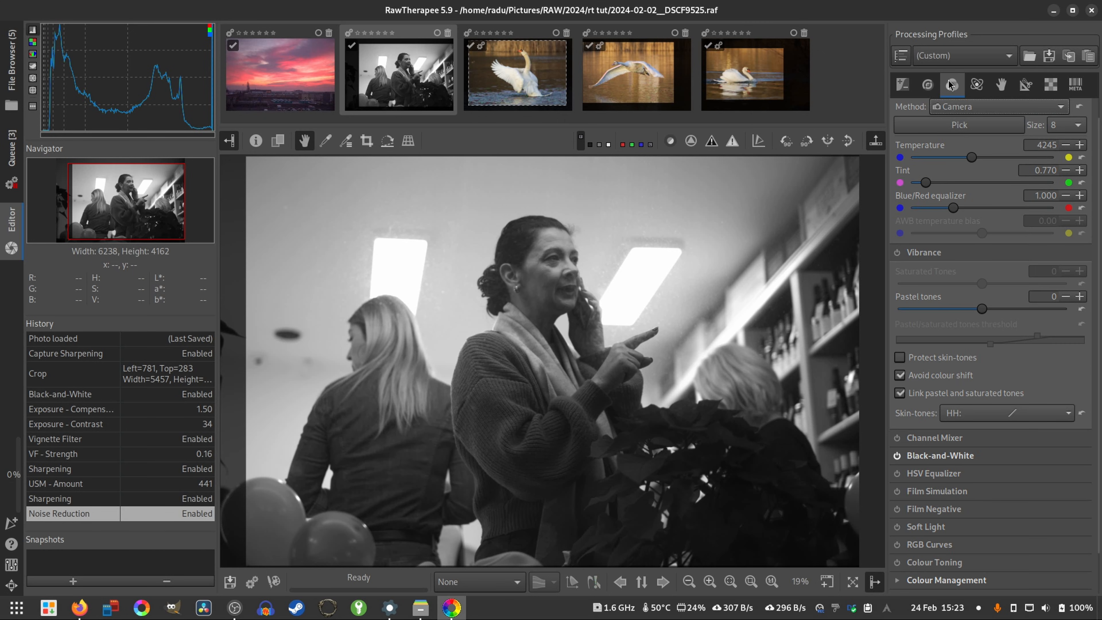
click(902, 85)
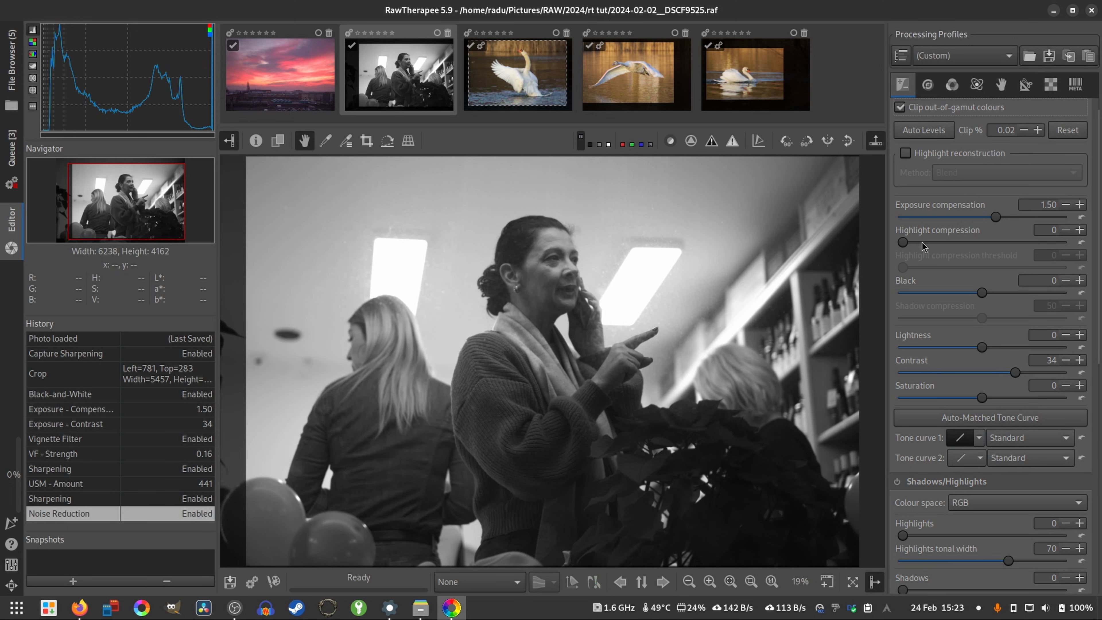
scroll(932, 408, down, 5)
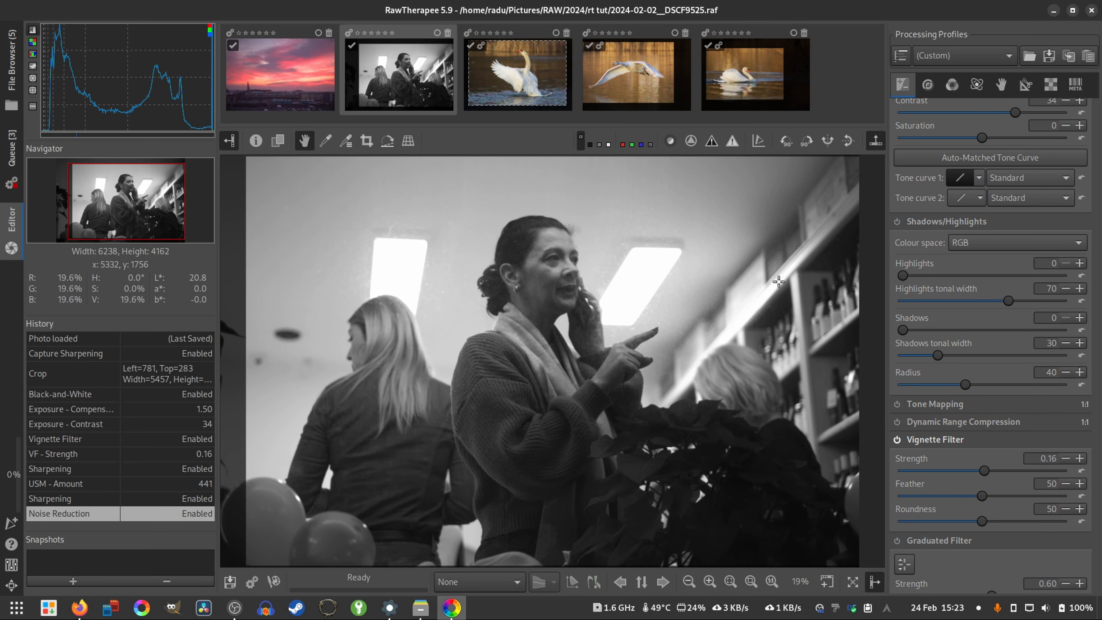
click(896, 221)
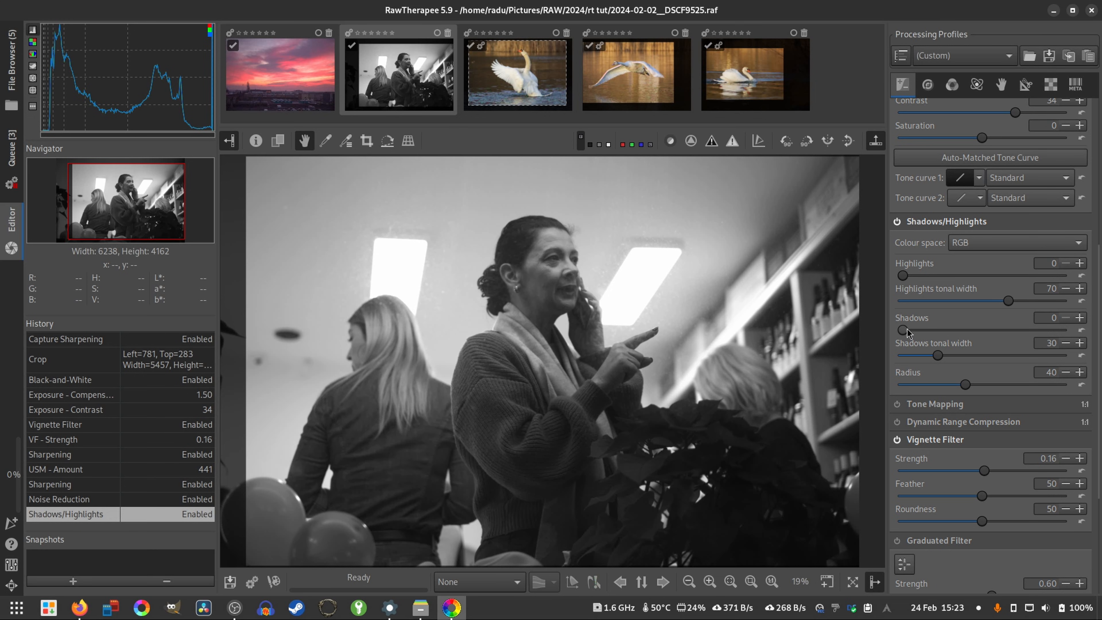
drag(907, 329, 958, 330)
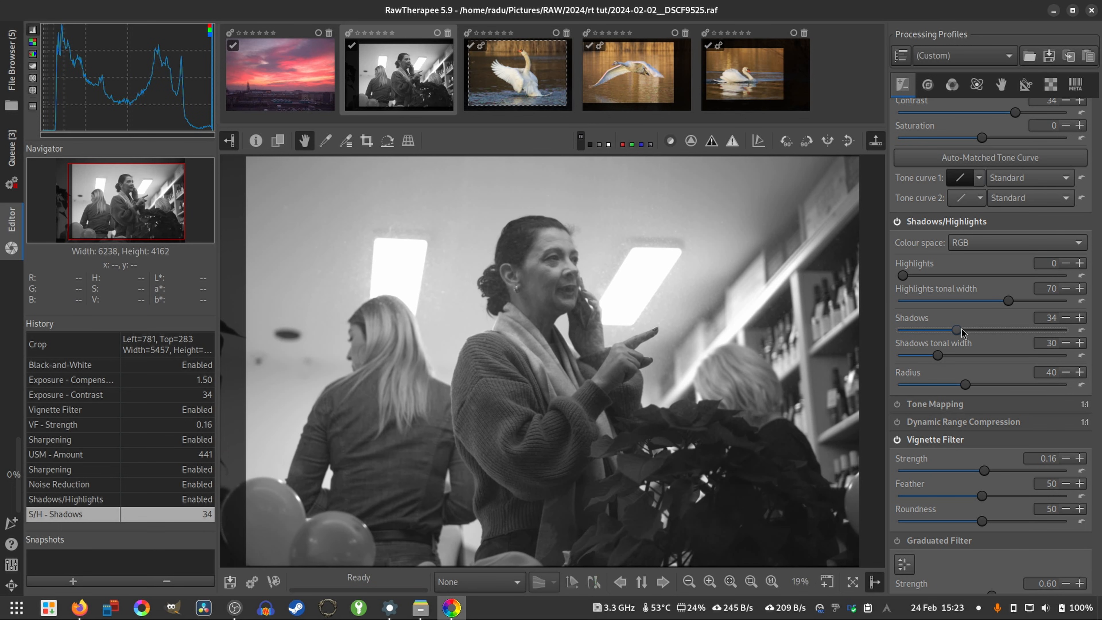
mouse_move(963, 328)
mouse_down()
mouse_move(941, 337)
mouse_move(966, 332)
mouse_up()
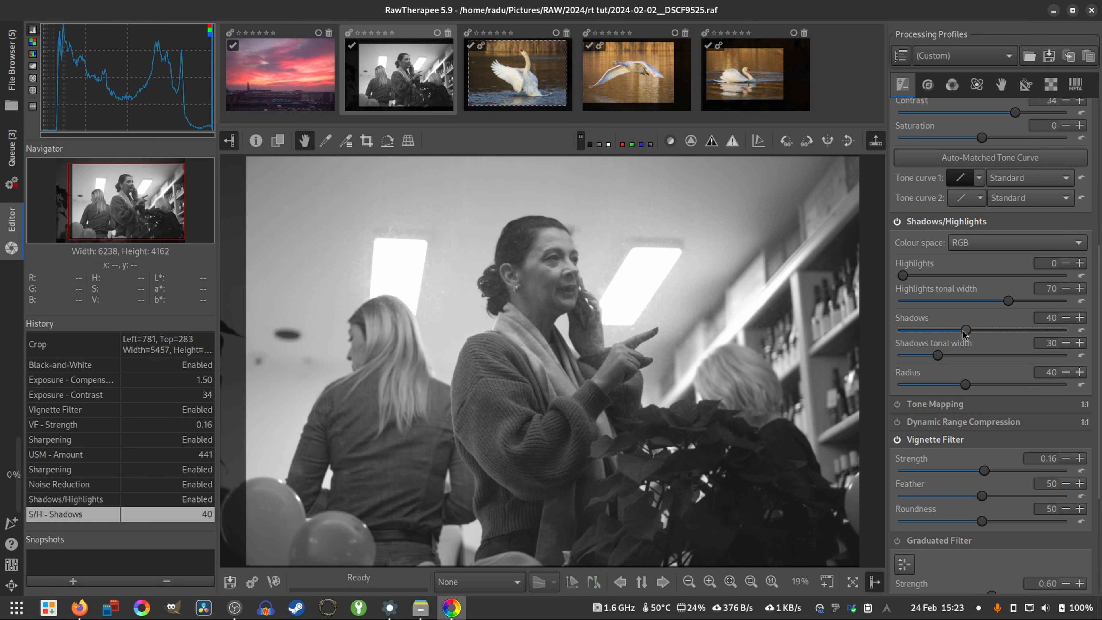
drag(966, 333, 972, 332)
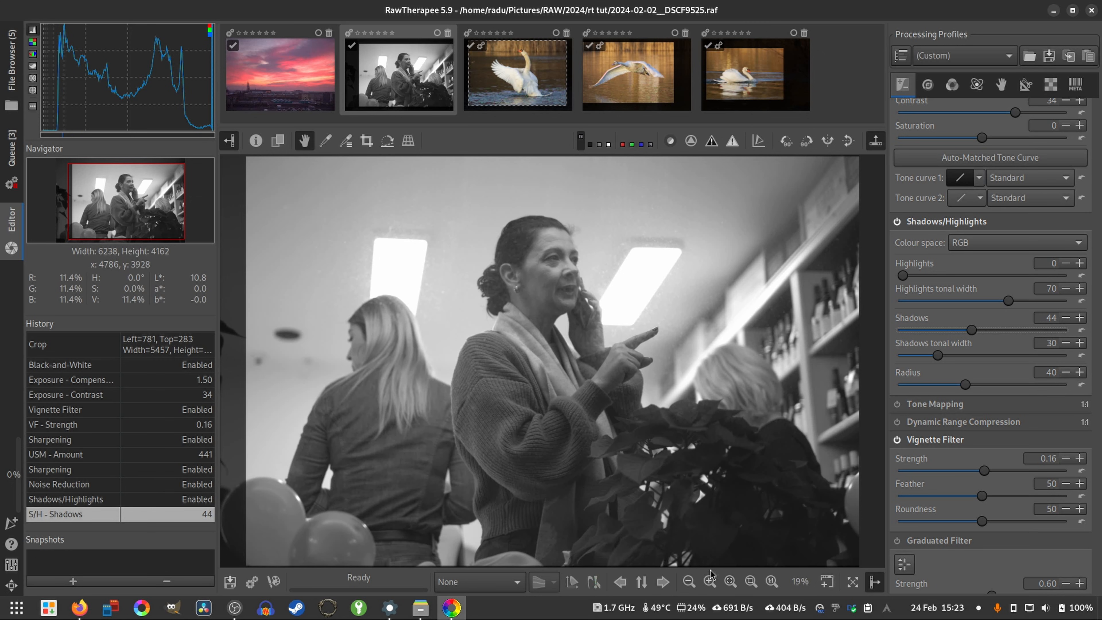
drag(938, 356, 891, 372)
mouse_move(970, 336)
mouse_down()
mouse_move(933, 345)
mouse_move(975, 347)
mouse_up()
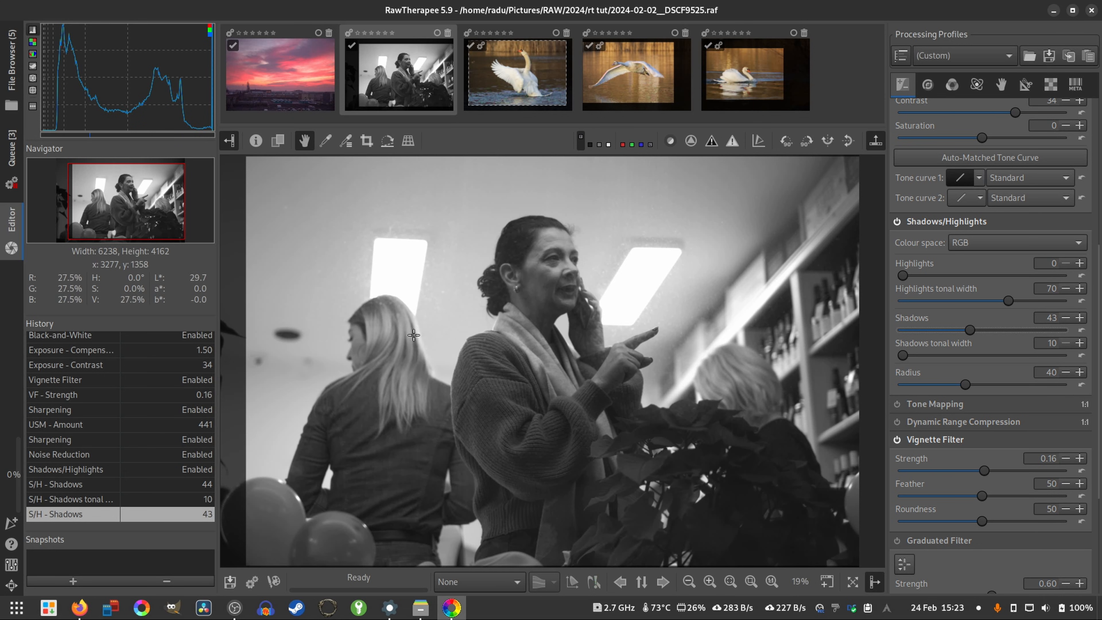
- Compare the photo with and without the Shadows/Highlights adjustment, leaving it enabled
click(896, 221)
click(897, 221)
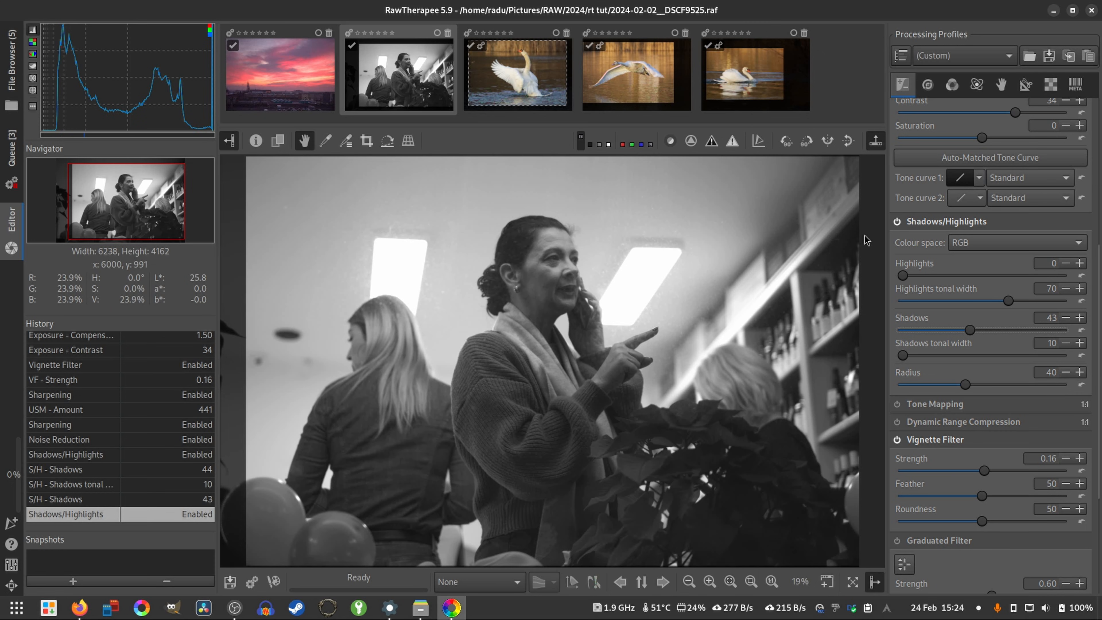
click(897, 222)
click(897, 221)
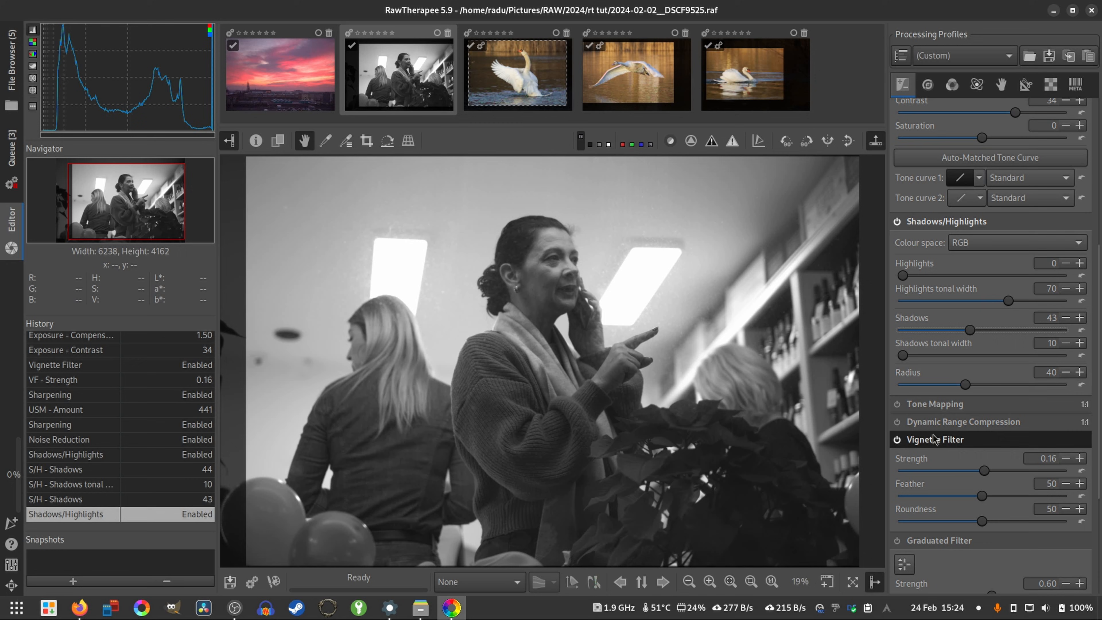
- Check the whole black-and-white indoor photo and add it to the export queue
scroll(718, 393, down, 1)
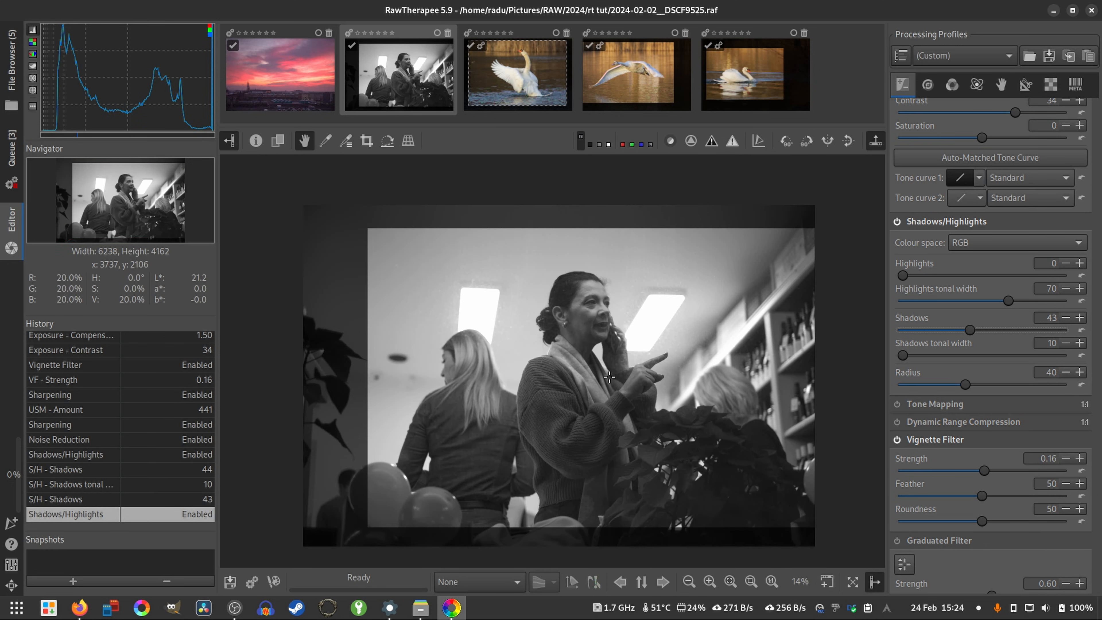
scroll(607, 374, up, 1)
click(252, 582)
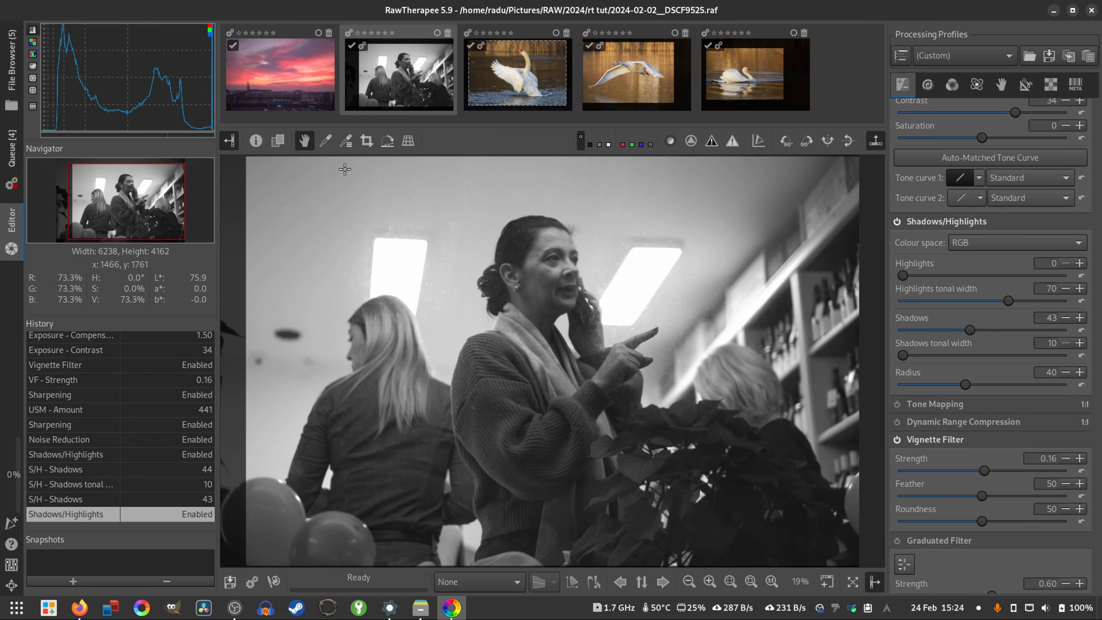
- Open the sunset photo 2024-01-14__DSCF9010.raf and apply the (Neutral) processing profile to it
click(315, 73)
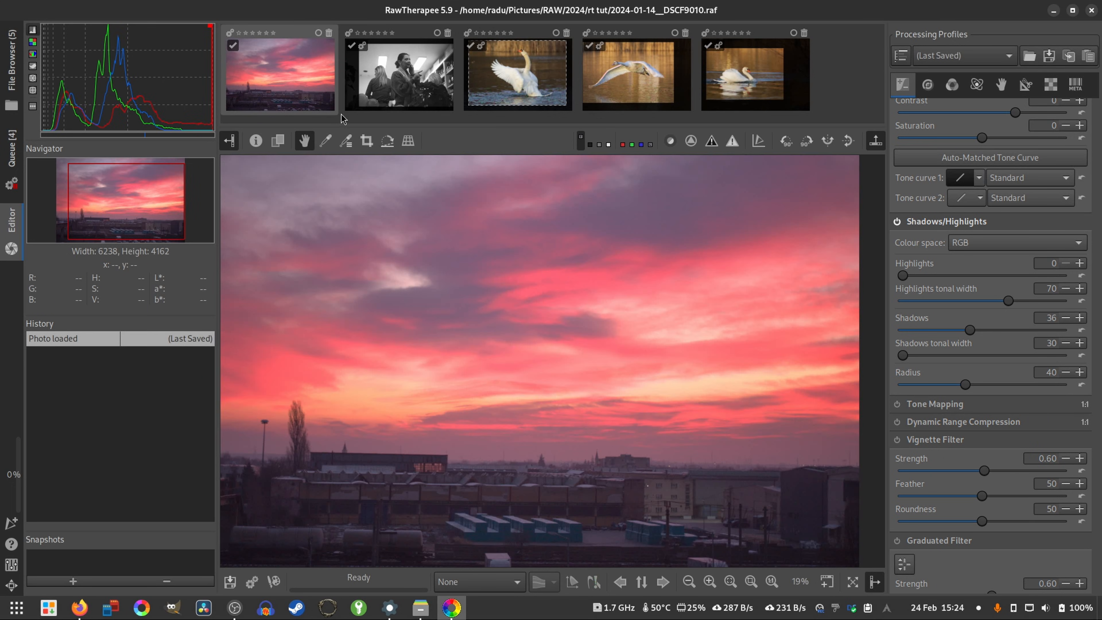
click(944, 55)
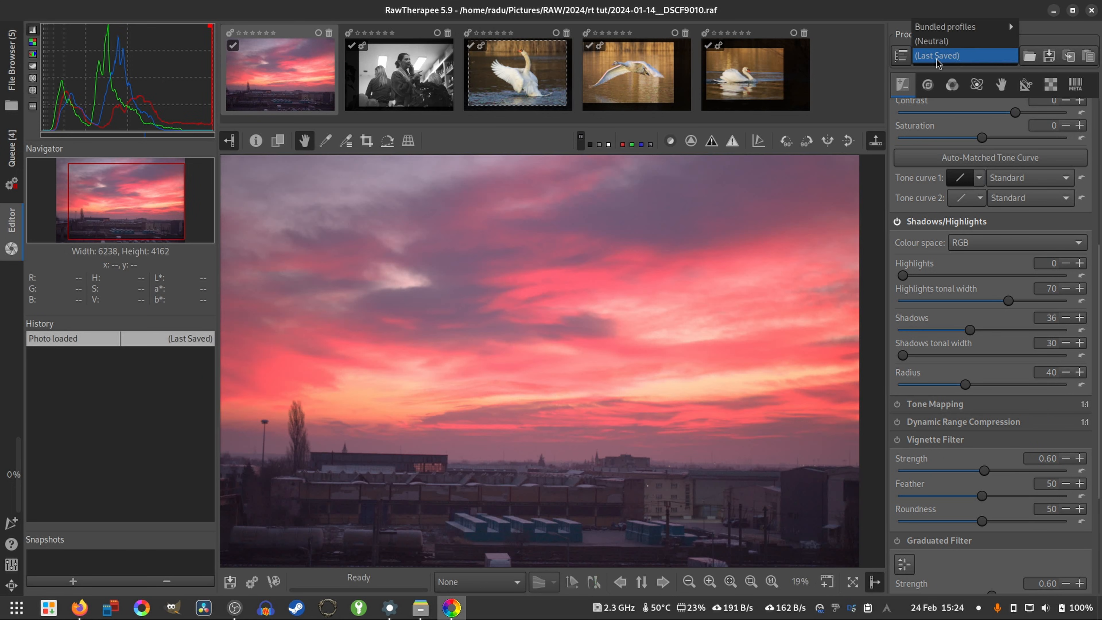
click(944, 41)
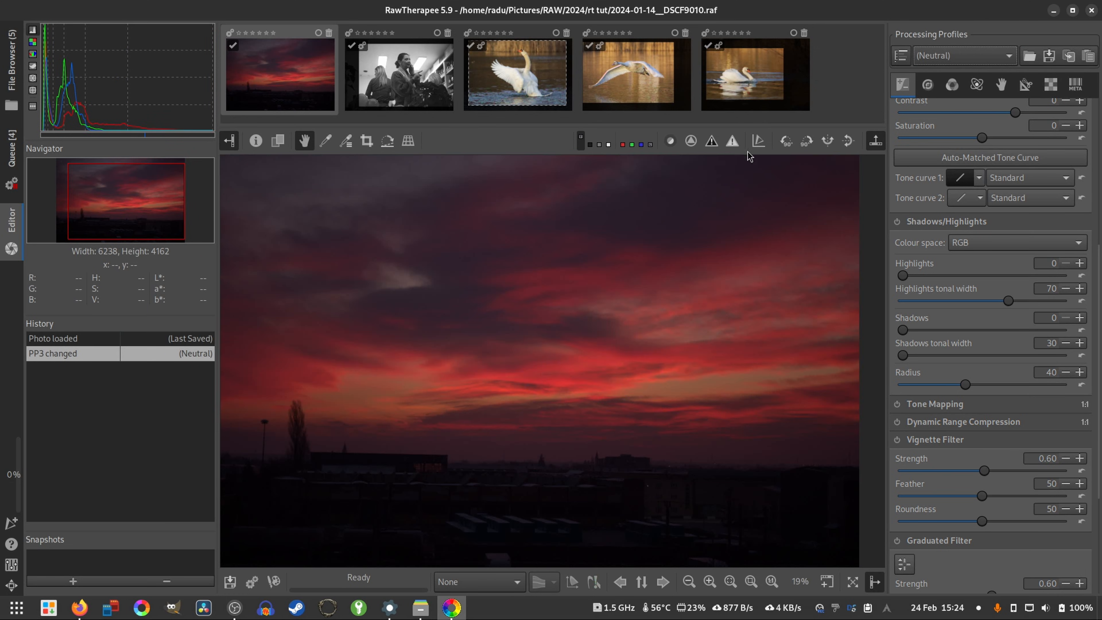
scroll(545, 330, down, 1)
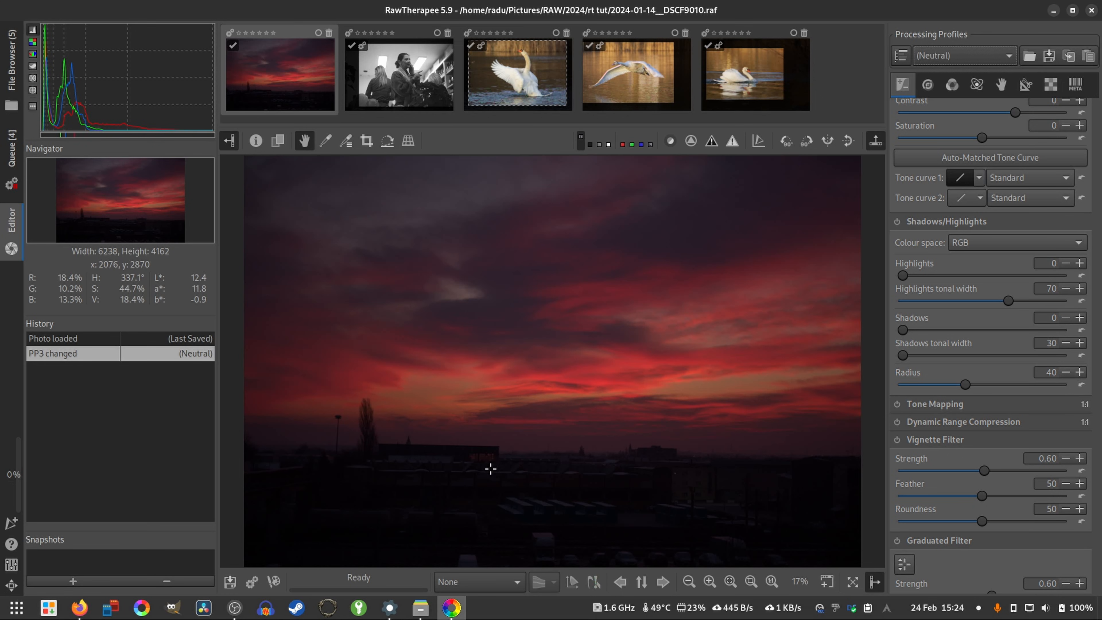
- Enable Capture Sharpening and set Profiled Lens Correction to the automatically selected lens profile
click(1050, 84)
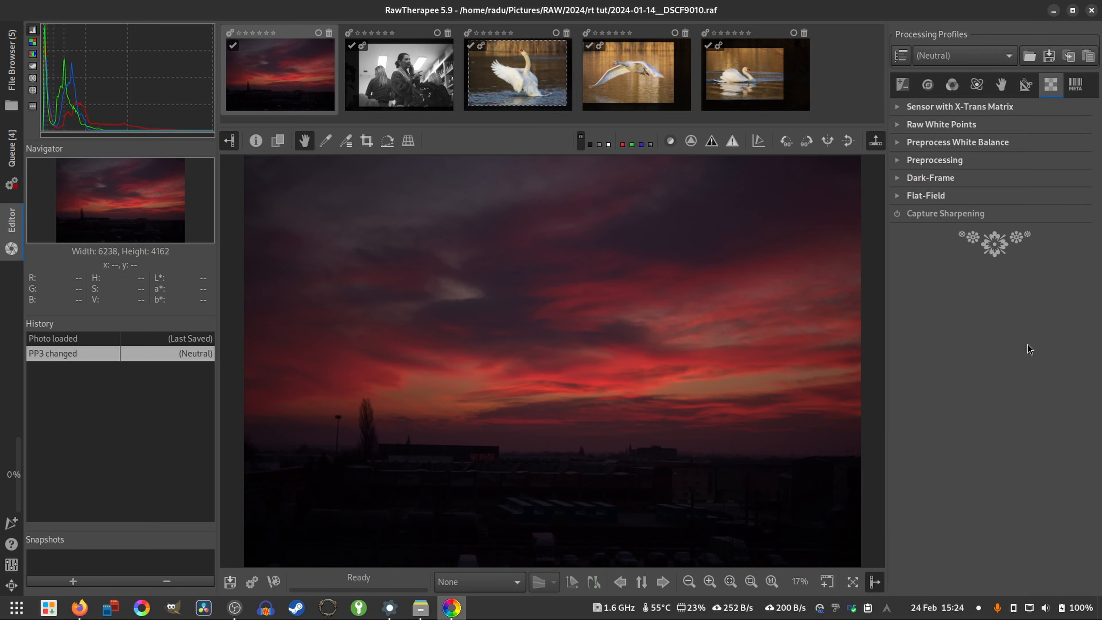
click(895, 214)
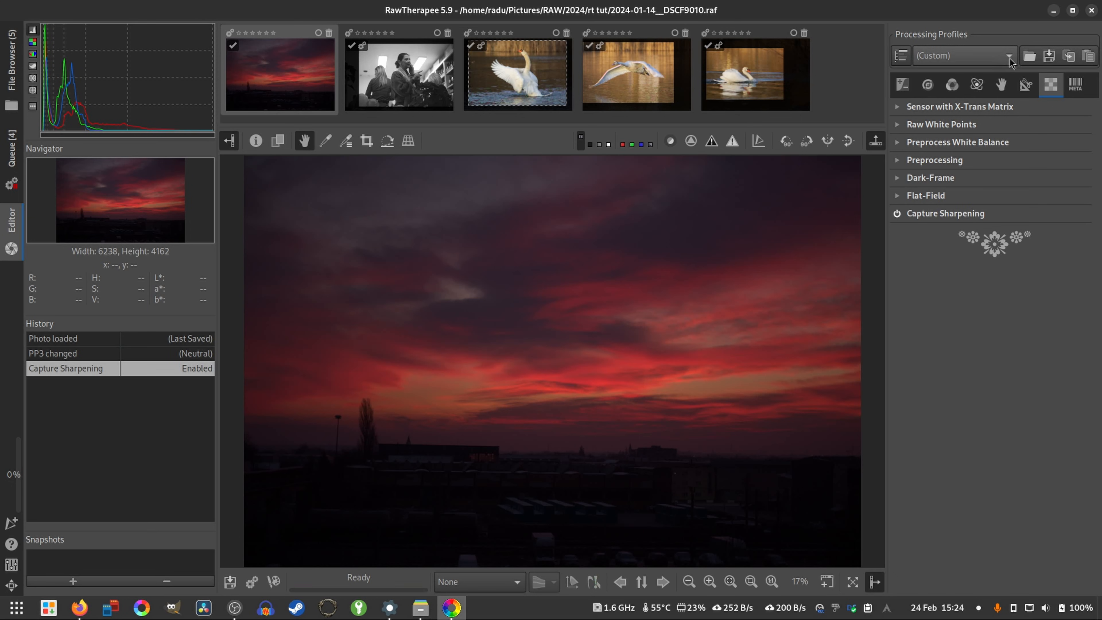
click(1024, 85)
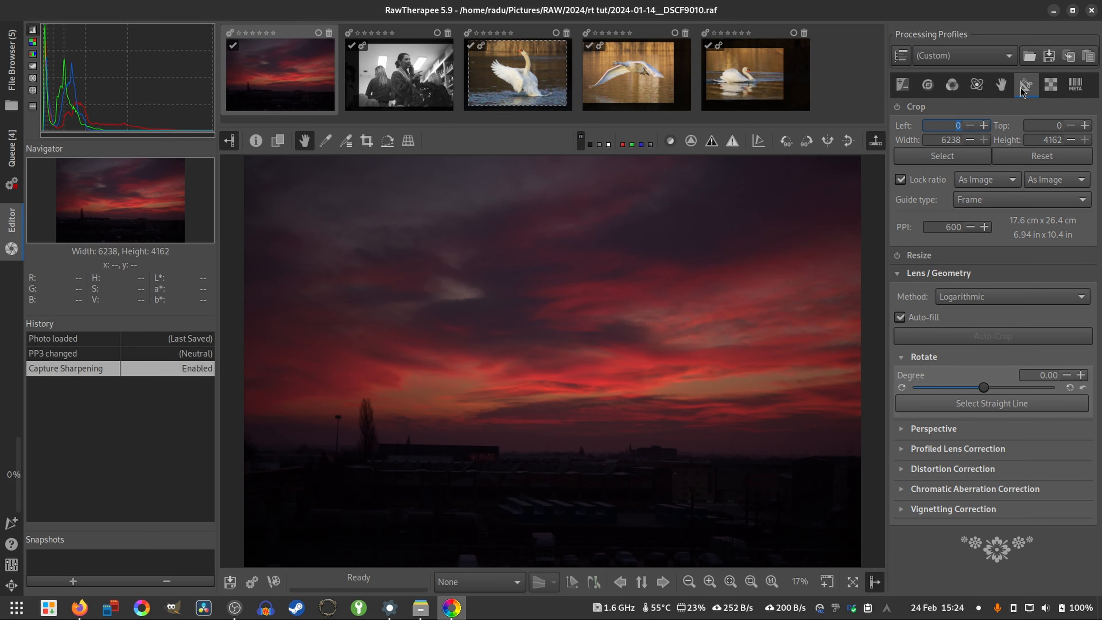
click(932, 449)
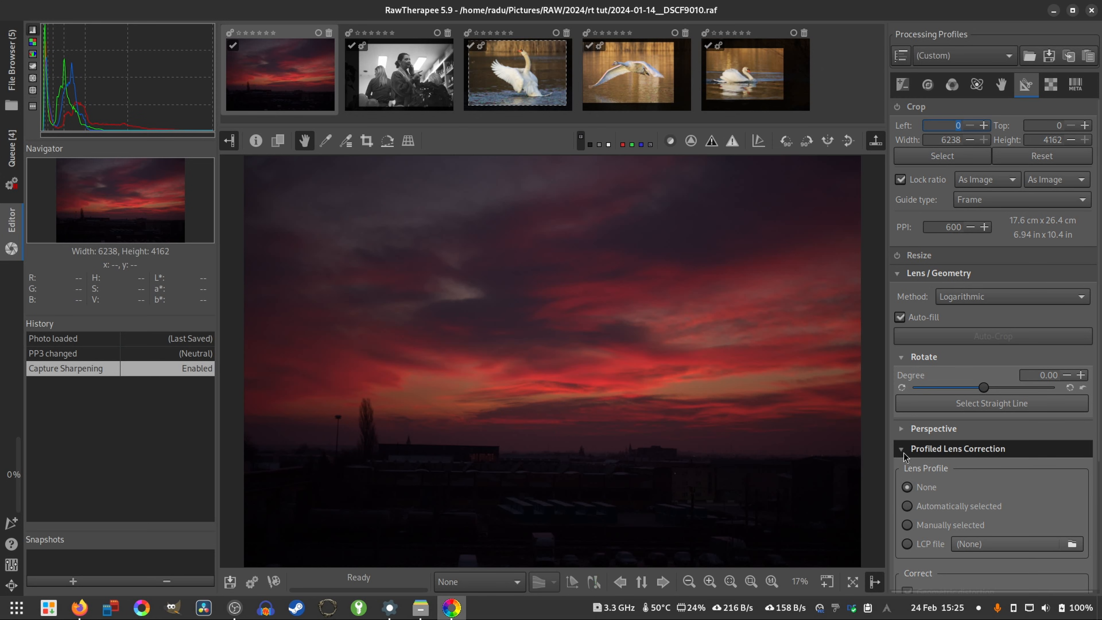
click(941, 506)
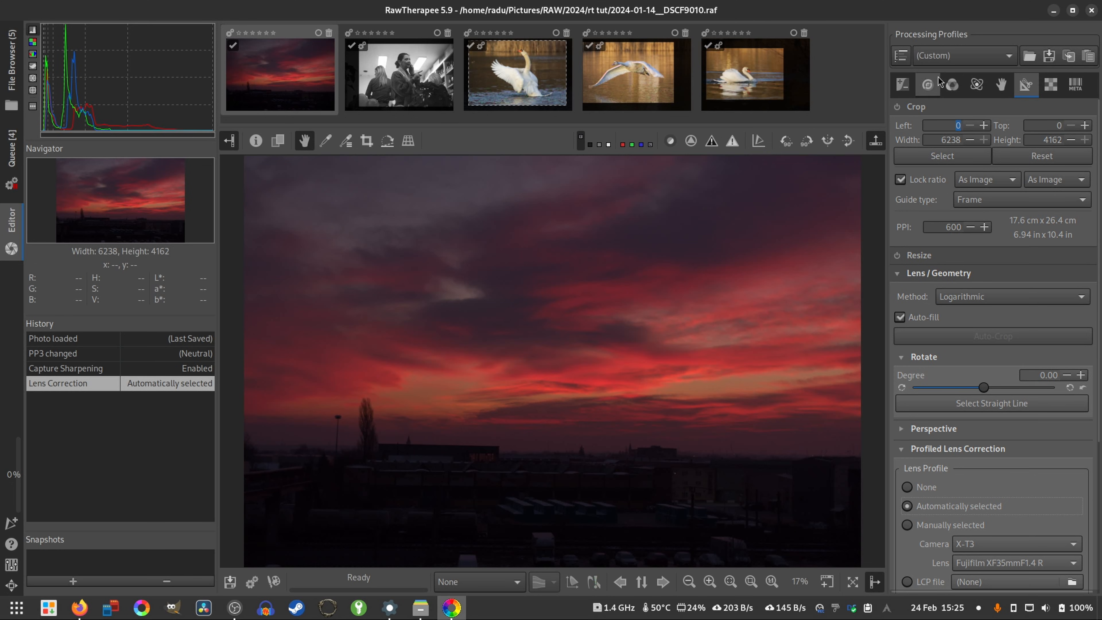
- Straighten the photo by about 1.23 degrees, using the roof edge of the long building as the reference line
click(387, 140)
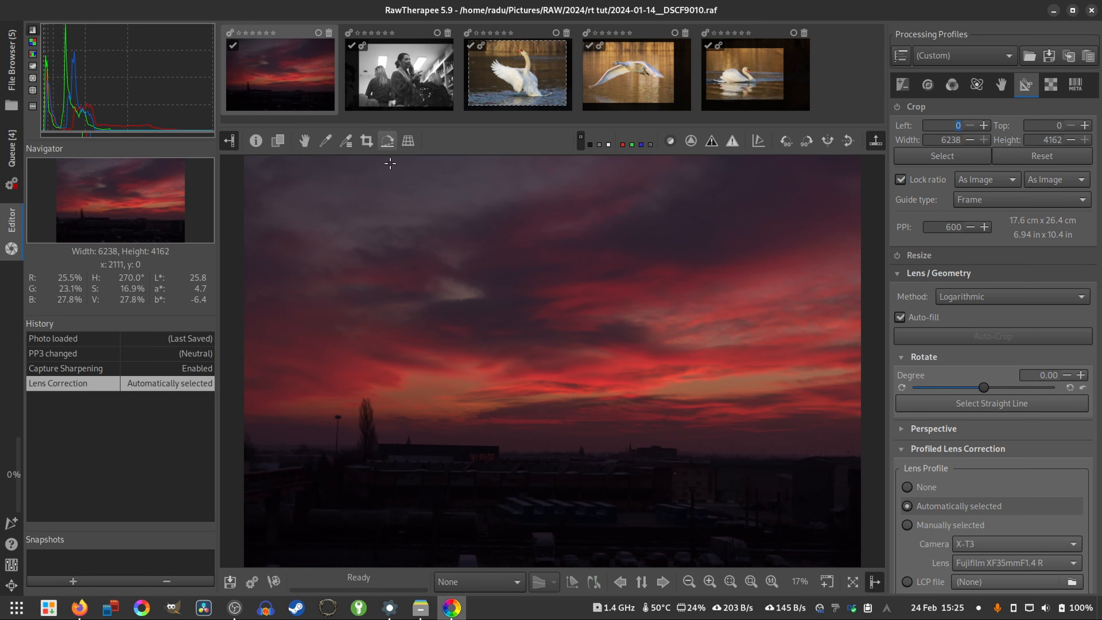
scroll(387, 475, up, 1)
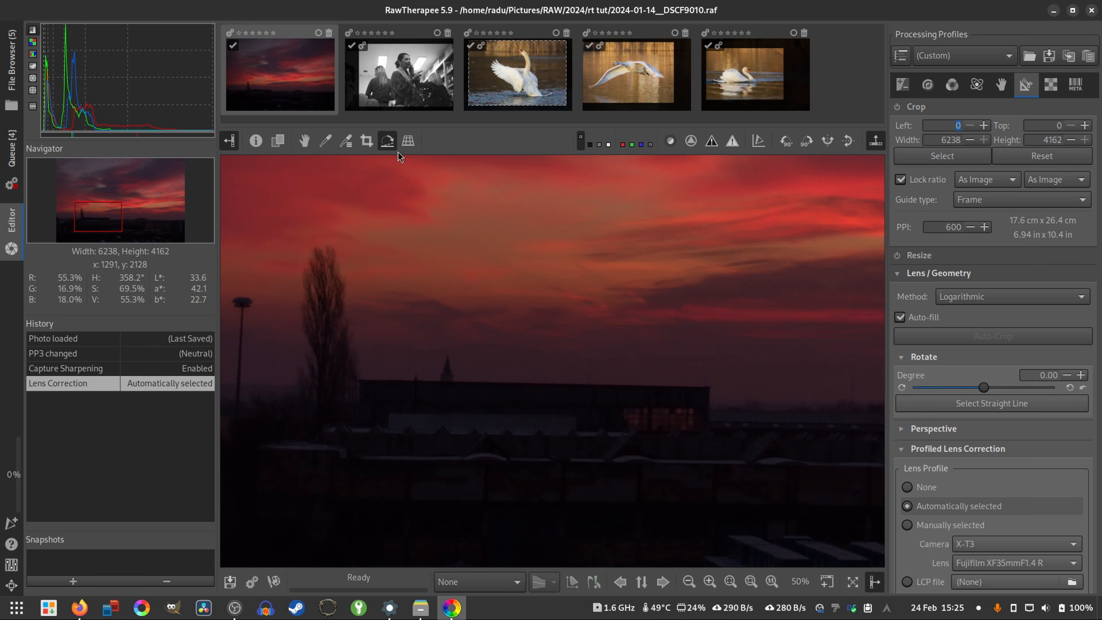
scroll(488, 374, up, 4)
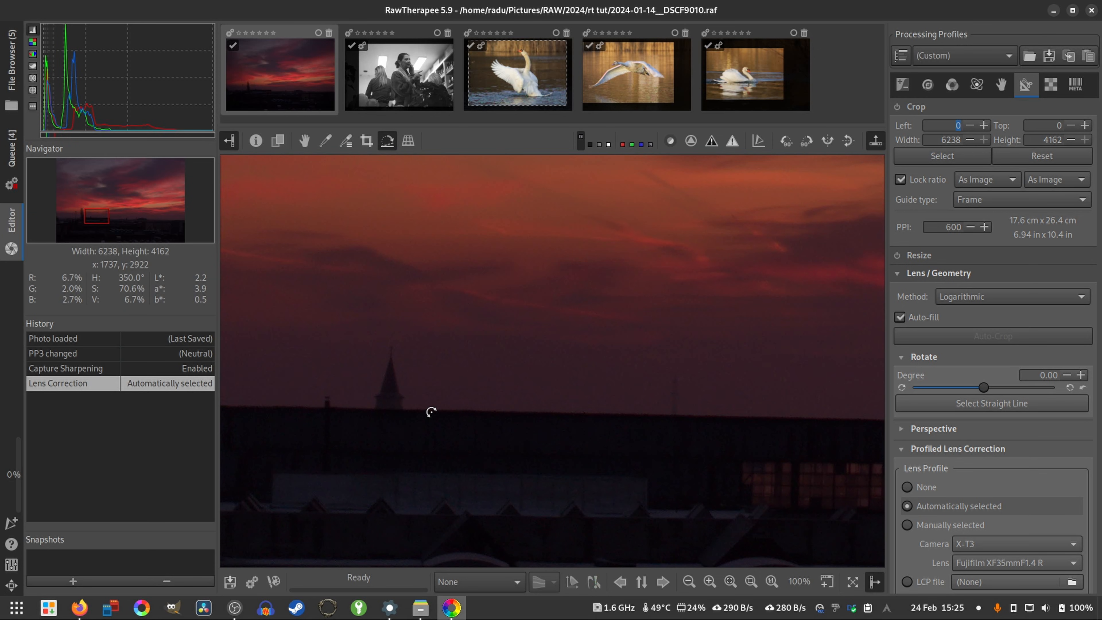
drag(428, 409, 829, 418)
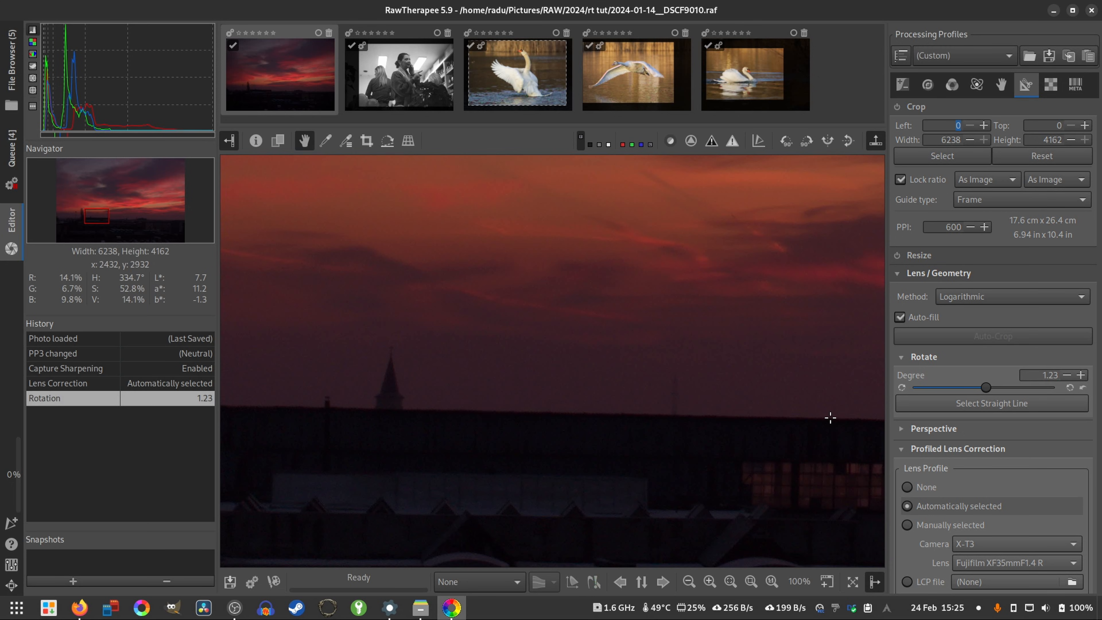
key(f)
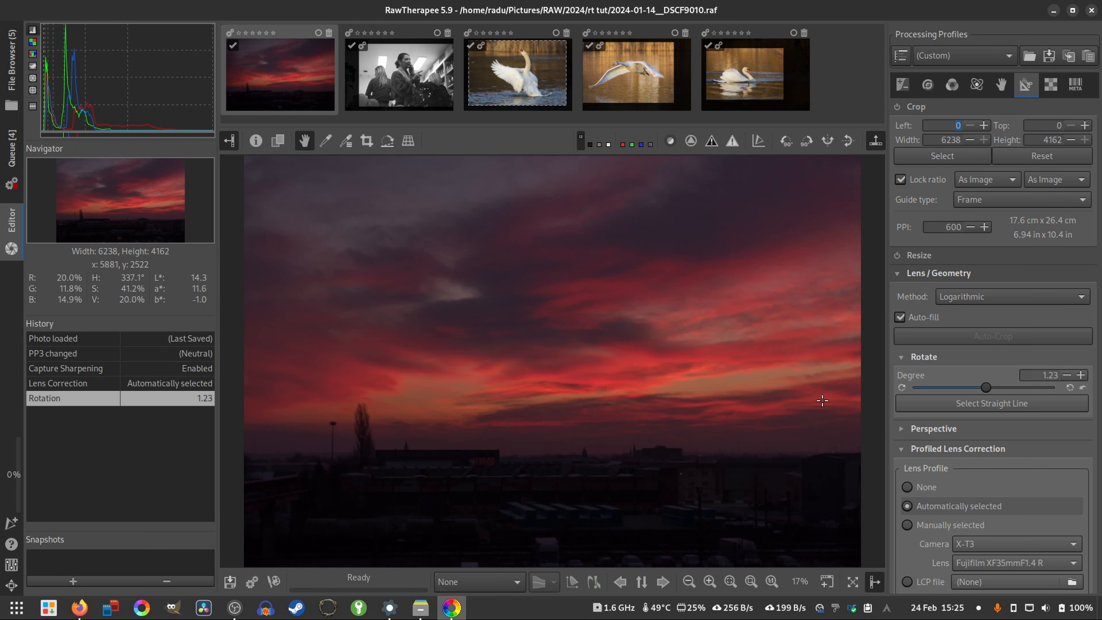
- Try an exposure compensation of 2.57, reset it, and set it to 0.40
click(903, 89)
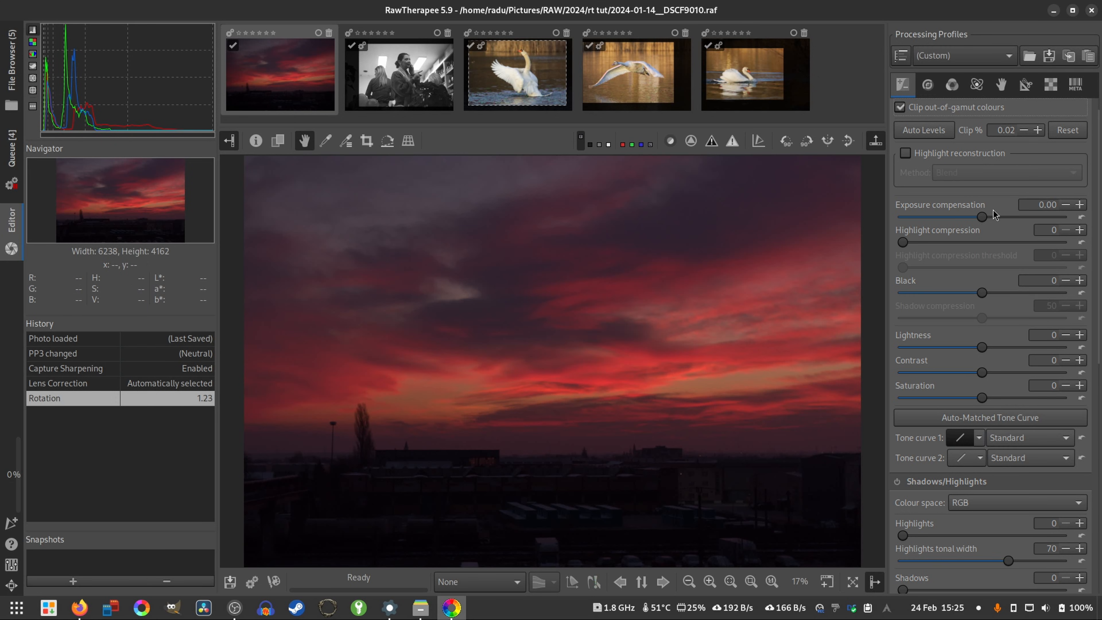
drag(978, 222, 1002, 225)
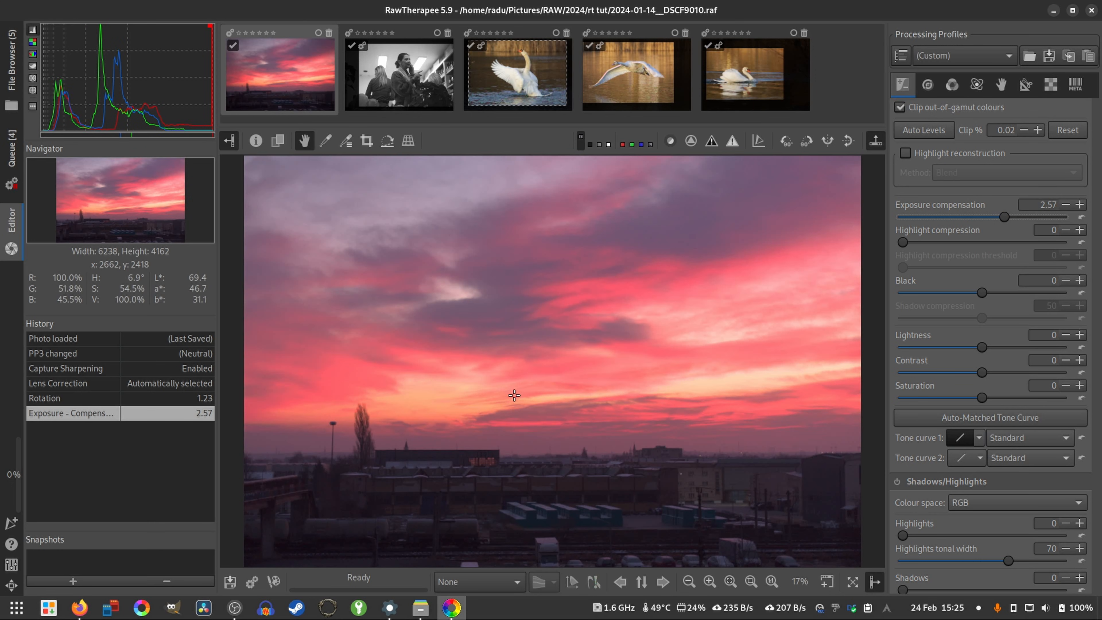
click(1082, 218)
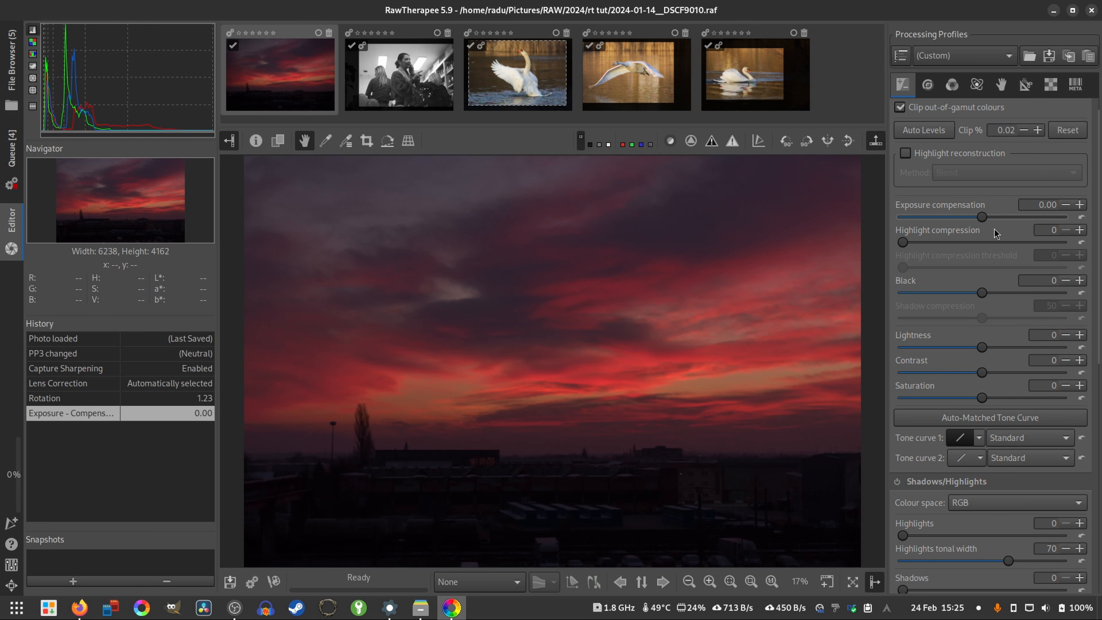
scroll(988, 220, up, 4)
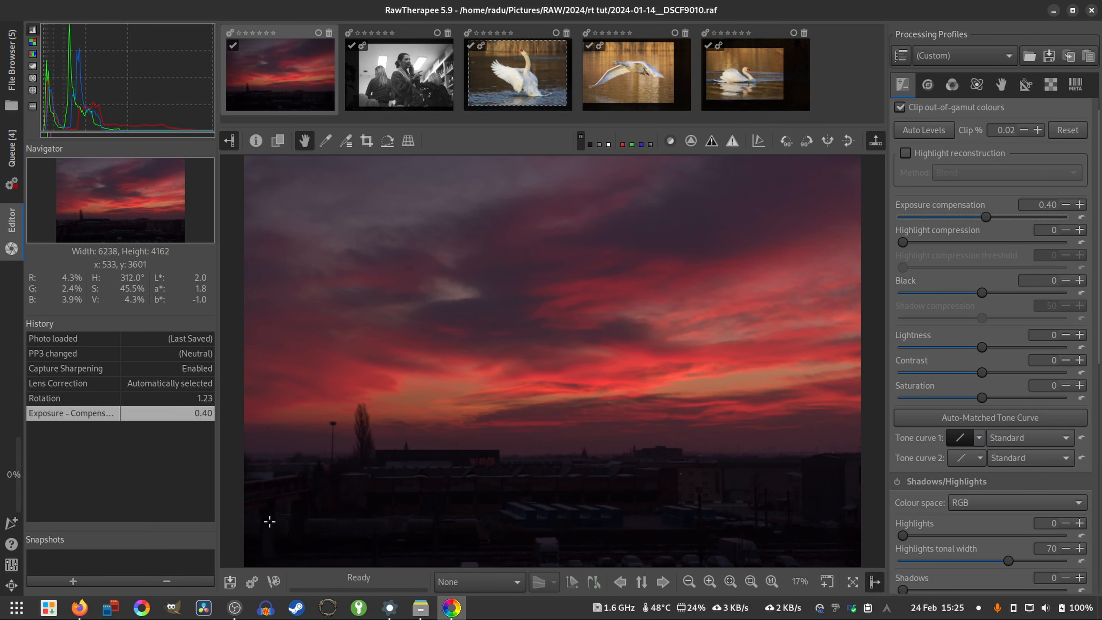
- Enable Shadows/Highlights and raise the shadows to 24
scroll(987, 373, down, 5)
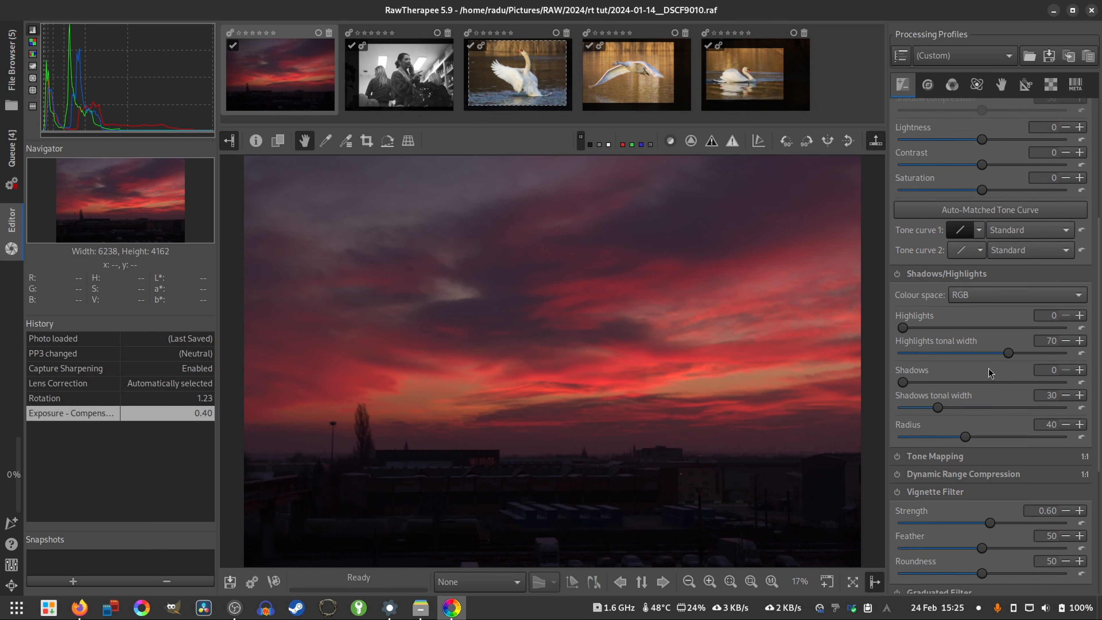
click(896, 273)
click(902, 382)
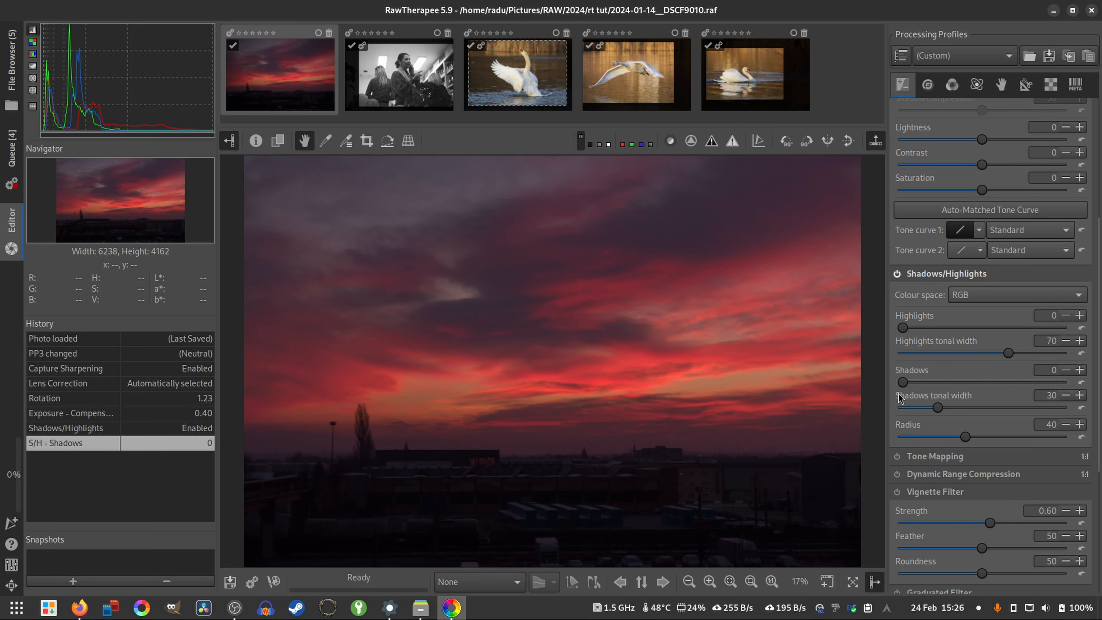
drag(905, 386, 944, 389)
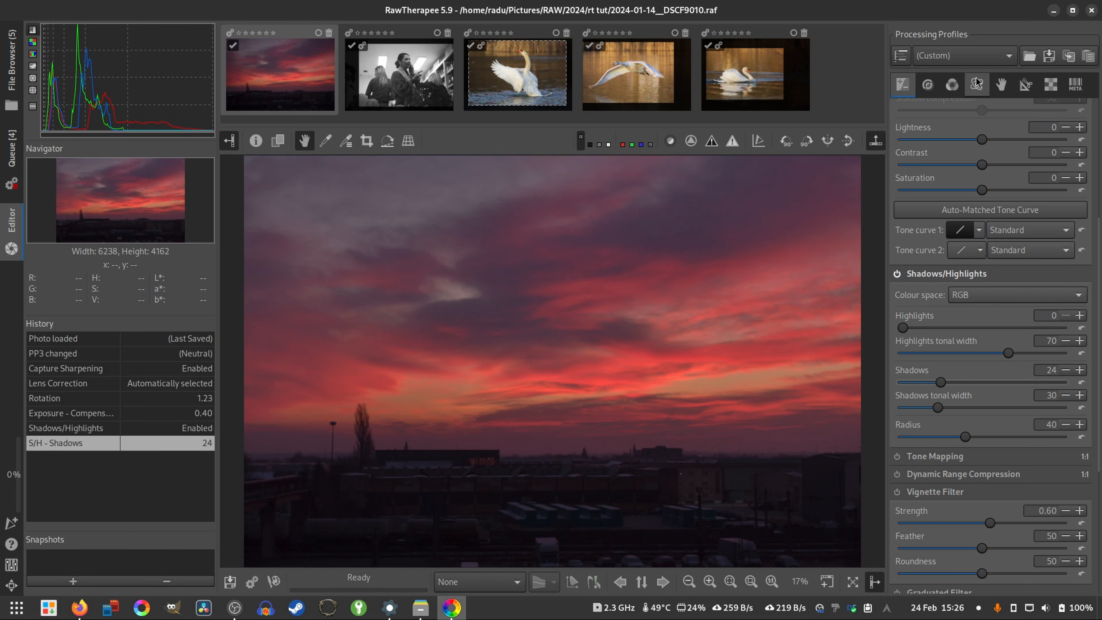
- Reduce the shadows tonal width to 10, try shadows at 100, and settle on shadows at 60
scroll(976, 245, up, 5)
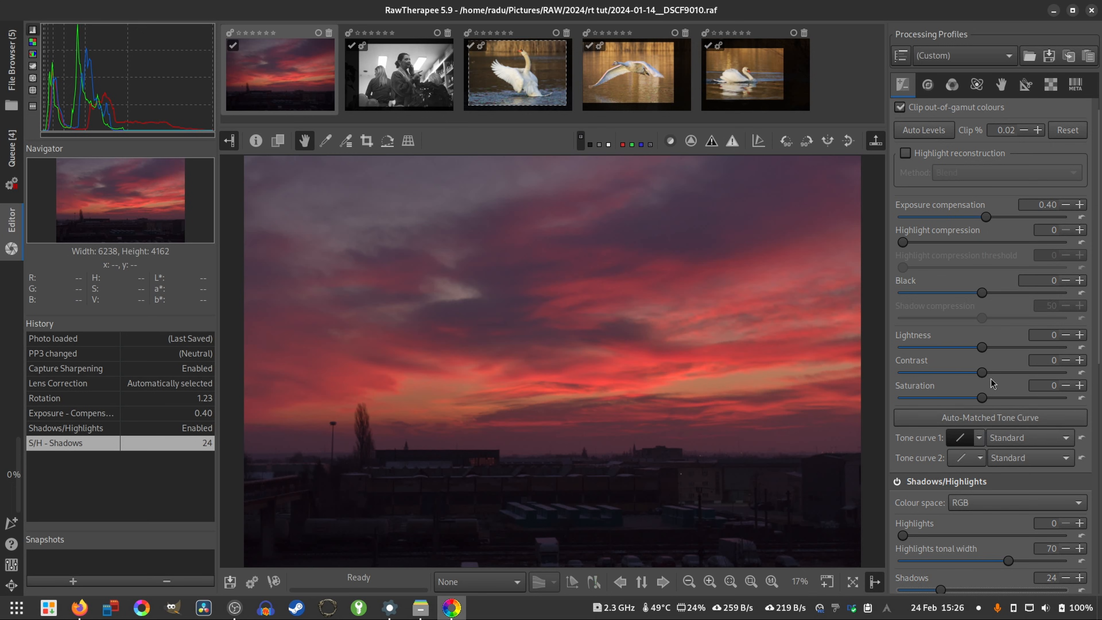
scroll(993, 383, down, 5)
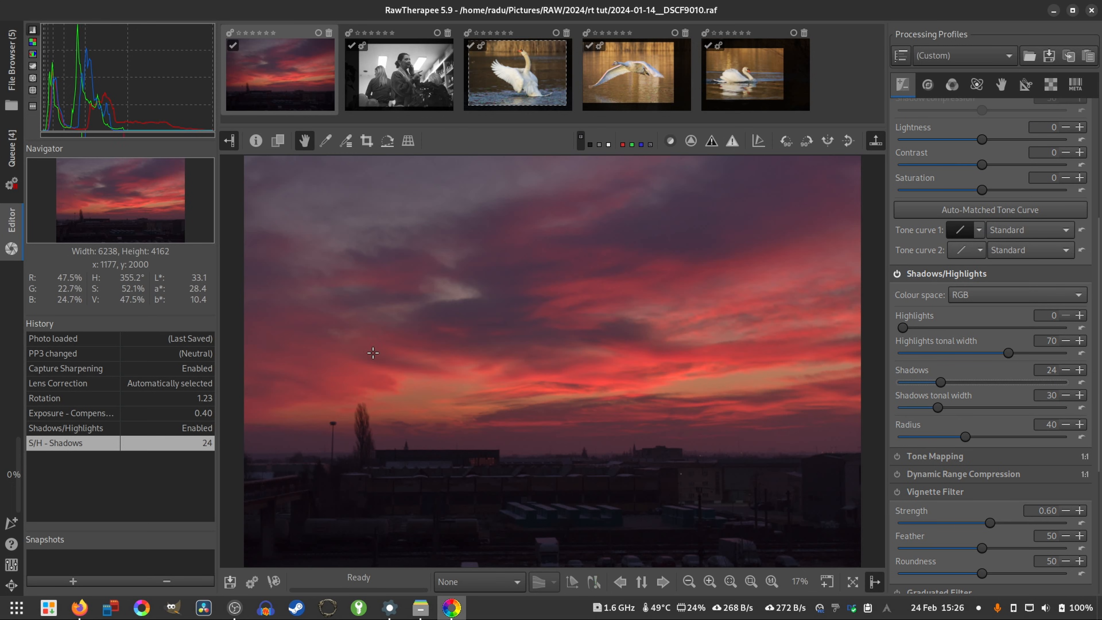
scroll(612, 298, down, 1)
scroll(613, 298, up, 1)
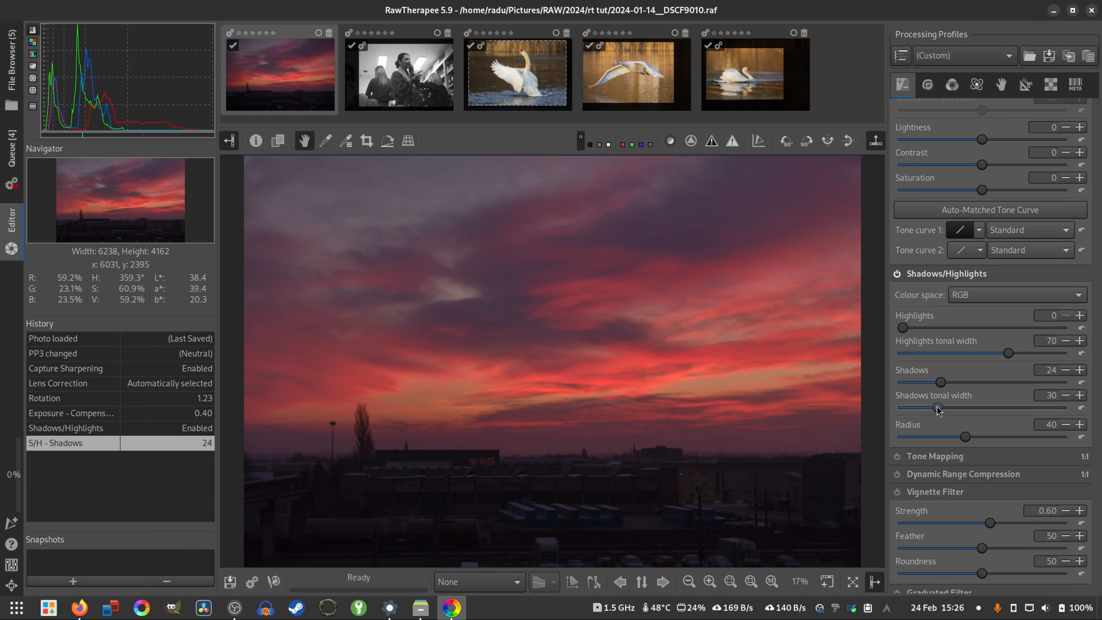
drag(937, 408, 837, 396)
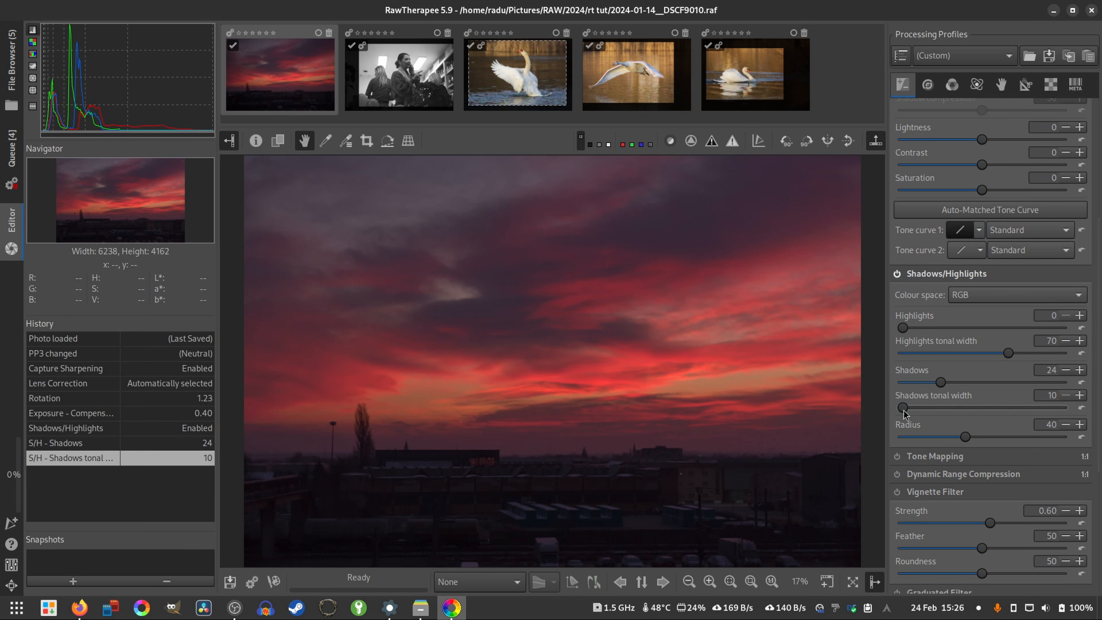
drag(961, 387, 1054, 382)
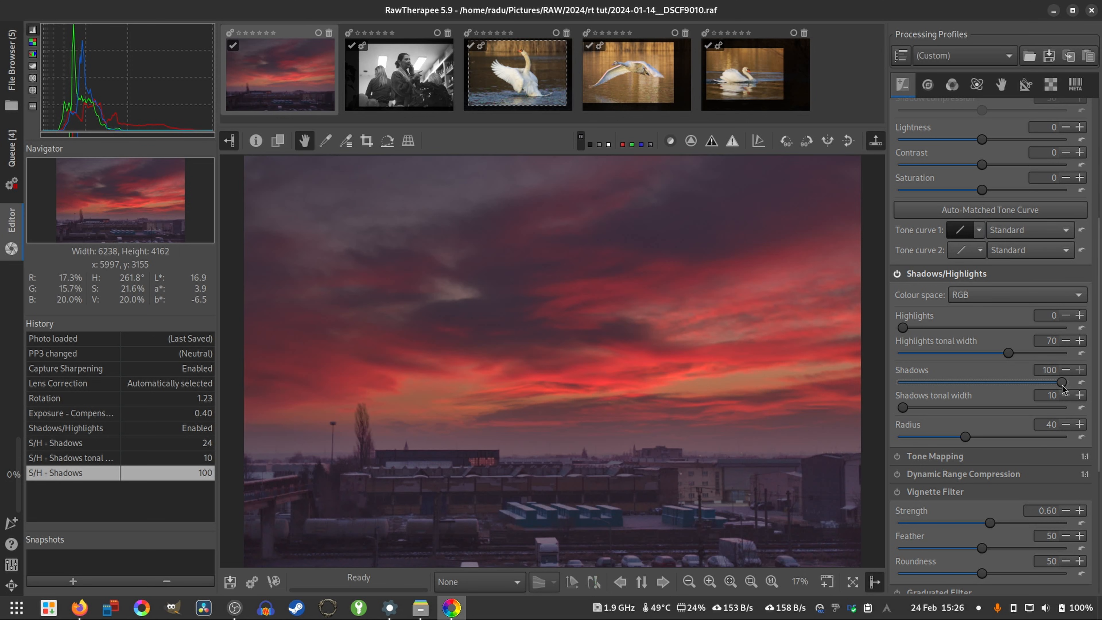
drag(1061, 385, 997, 404)
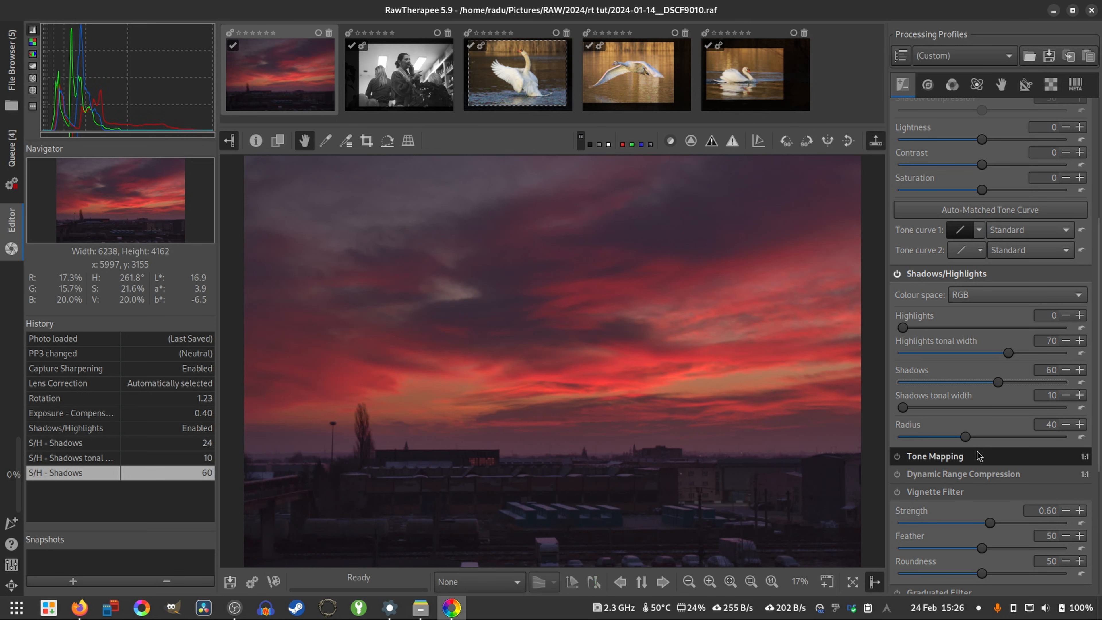
- Set the exposure lightness to 4, contrast to 9 and saturation to 6
scroll(993, 246, up, 4)
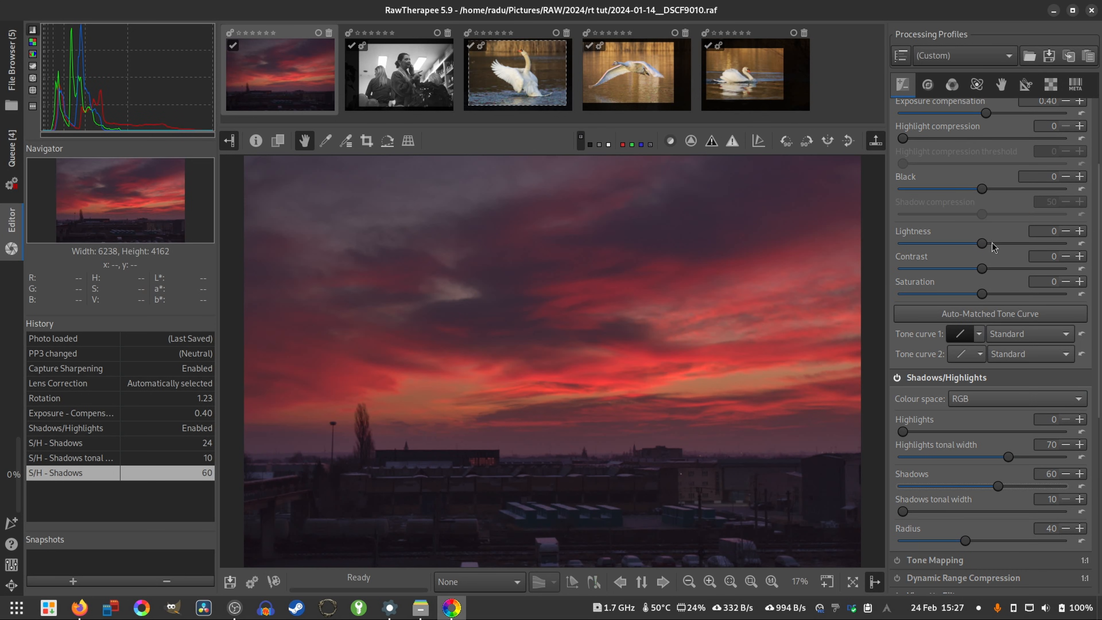
mouse_move(985, 273)
mouse_down()
mouse_move(983, 244)
mouse_move(991, 268)
mouse_up()
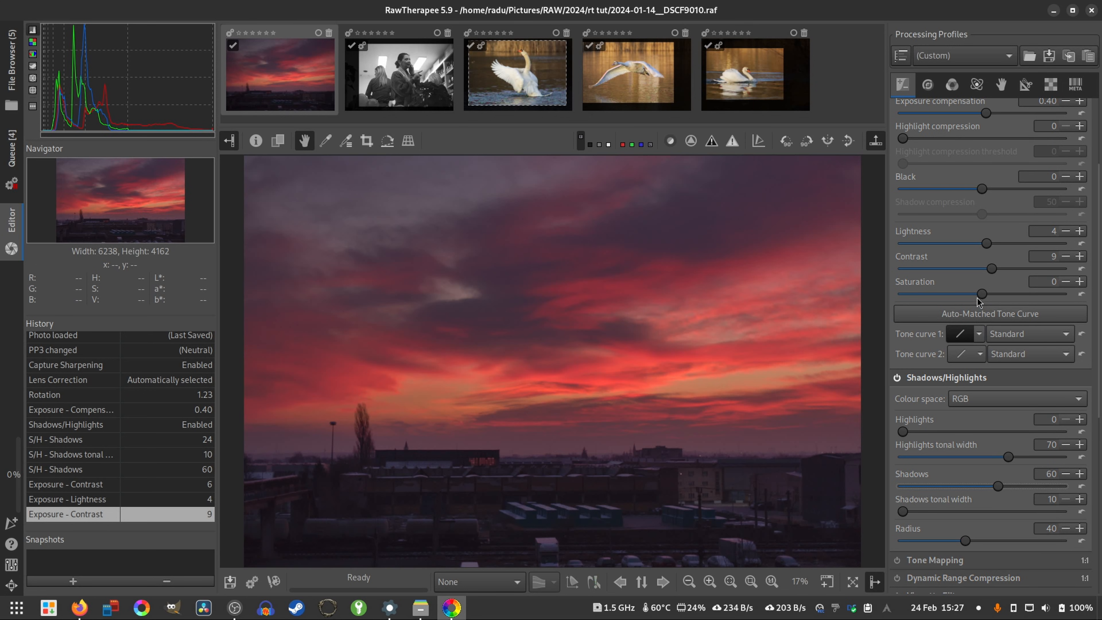
drag(977, 297, 984, 298)
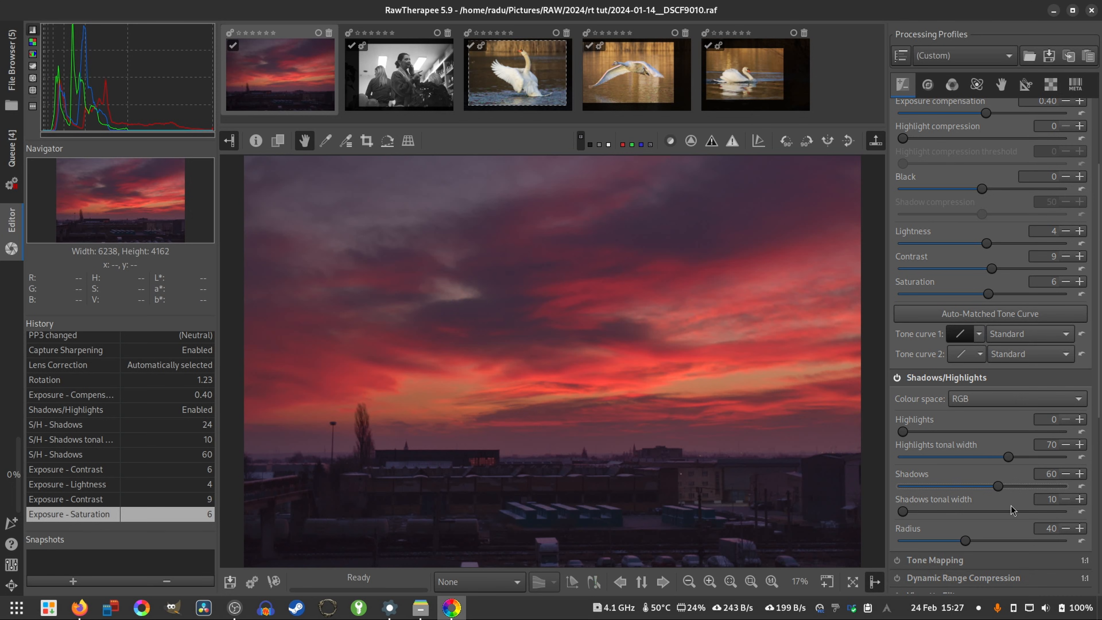
- Enable Sharpening with an Unsharp Mask amount of 299 and turn on Noise Reduction for the sunset photo
scroll(1011, 509, down, 5)
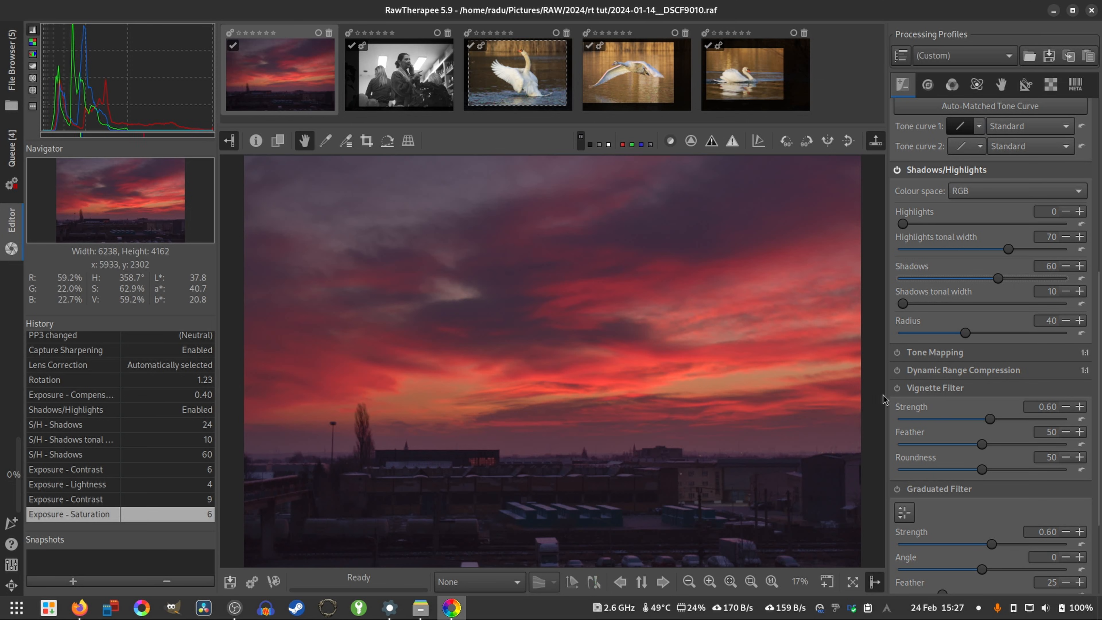
click(927, 85)
click(896, 126)
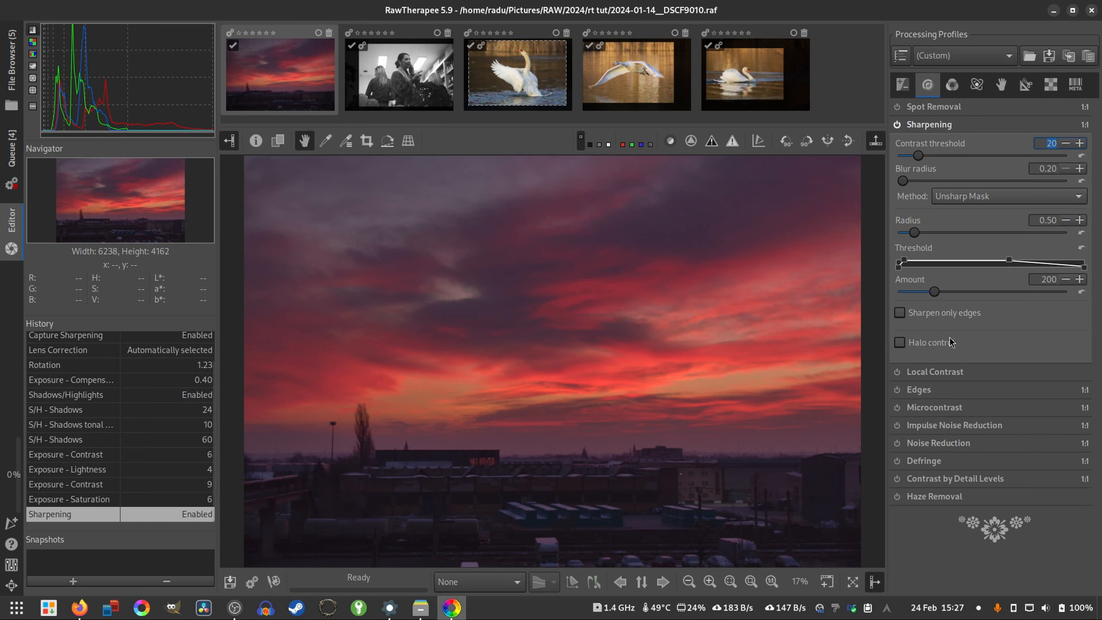
click(771, 581)
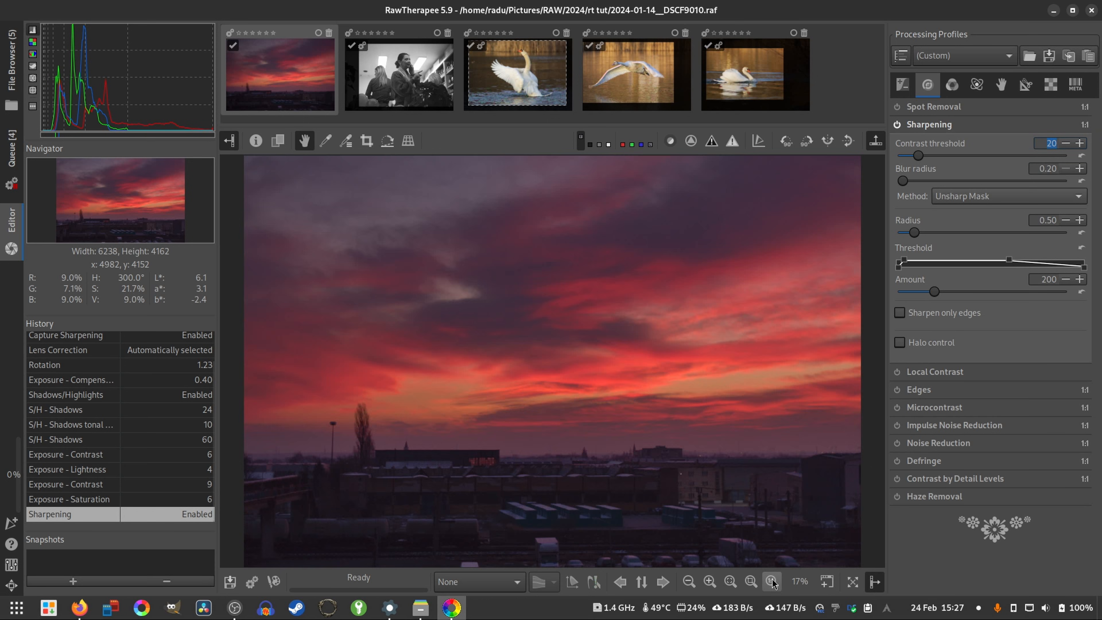
drag(934, 295, 950, 296)
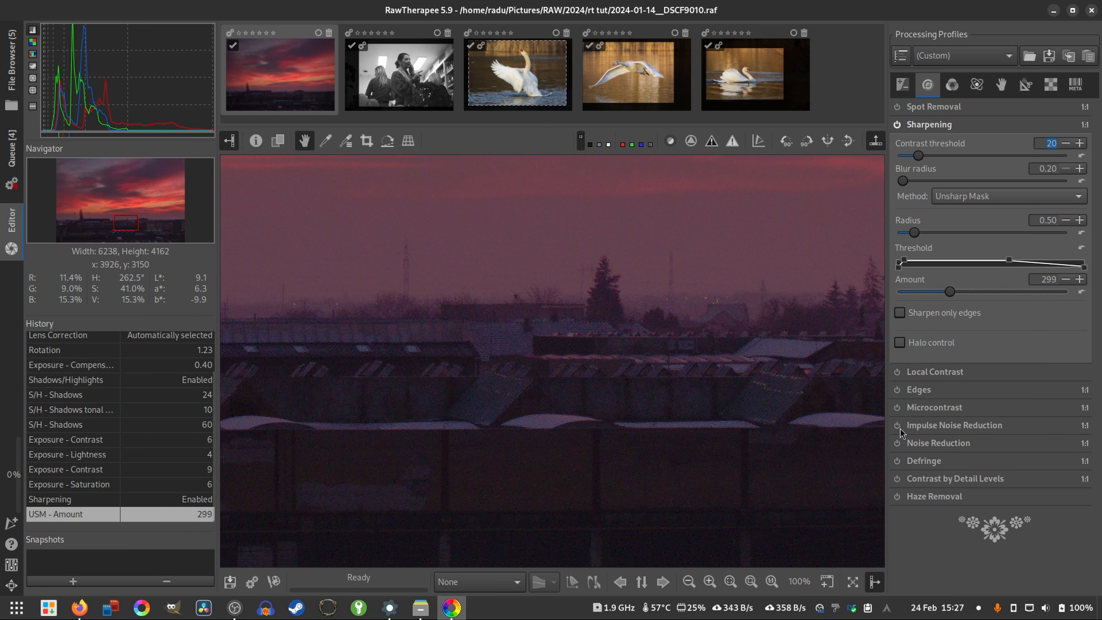
click(896, 443)
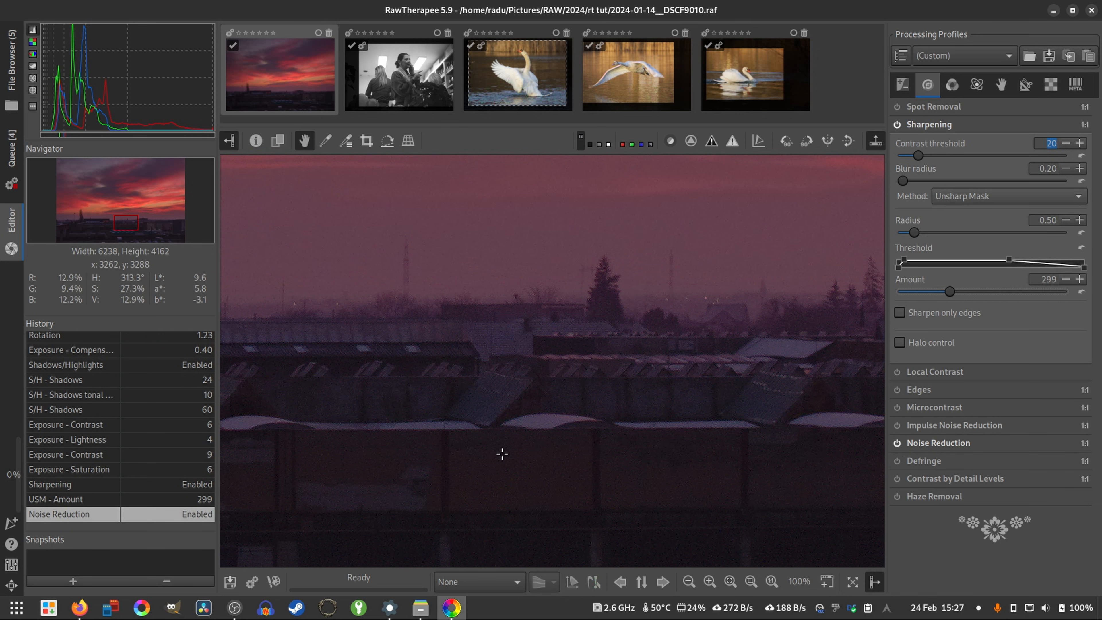
key(f)
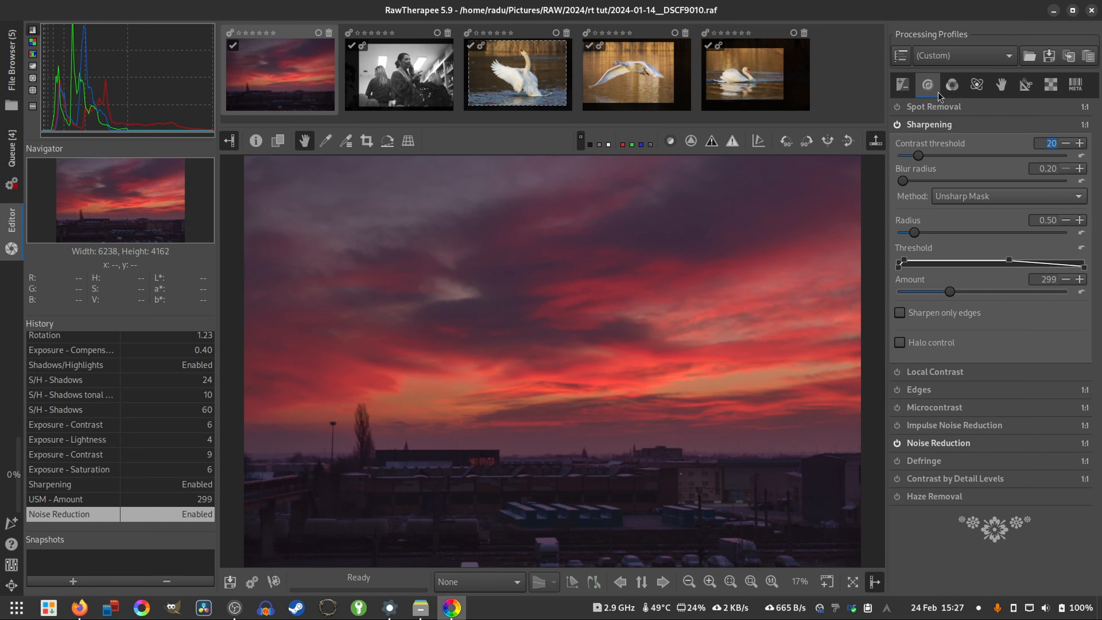
- Enable Vibrance and set the pastel tones to 2
click(951, 84)
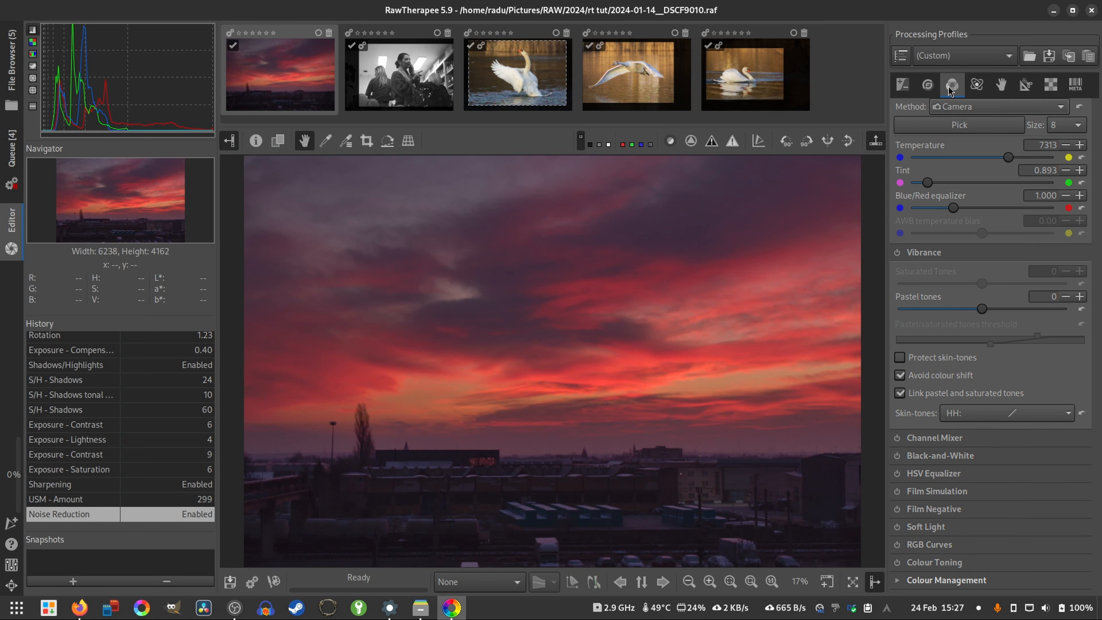
click(896, 253)
double_click(1083, 299)
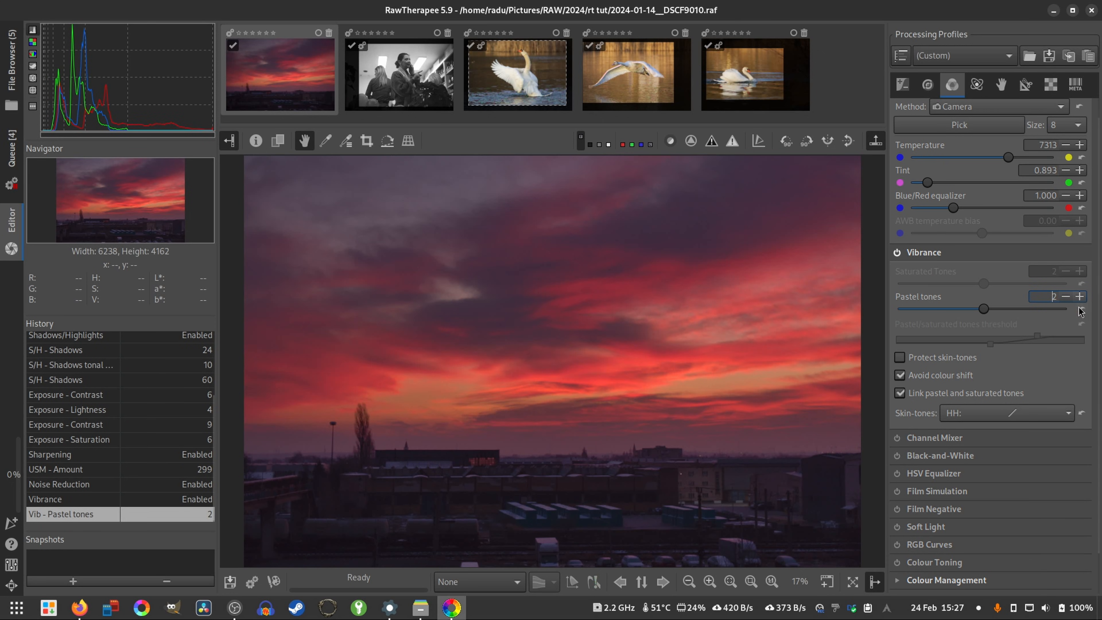
scroll(1041, 350, down, 2)
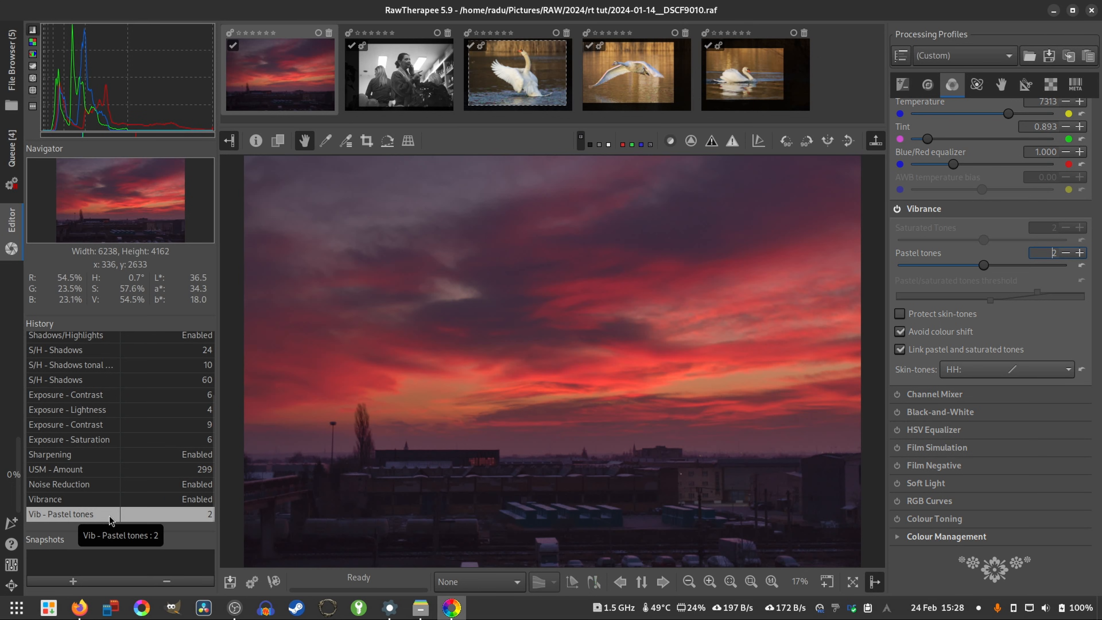
- Compare the Neutral profile state in the edit history with the latest edit, ending on the latest pastel tones entry
scroll(111, 514, up, 3)
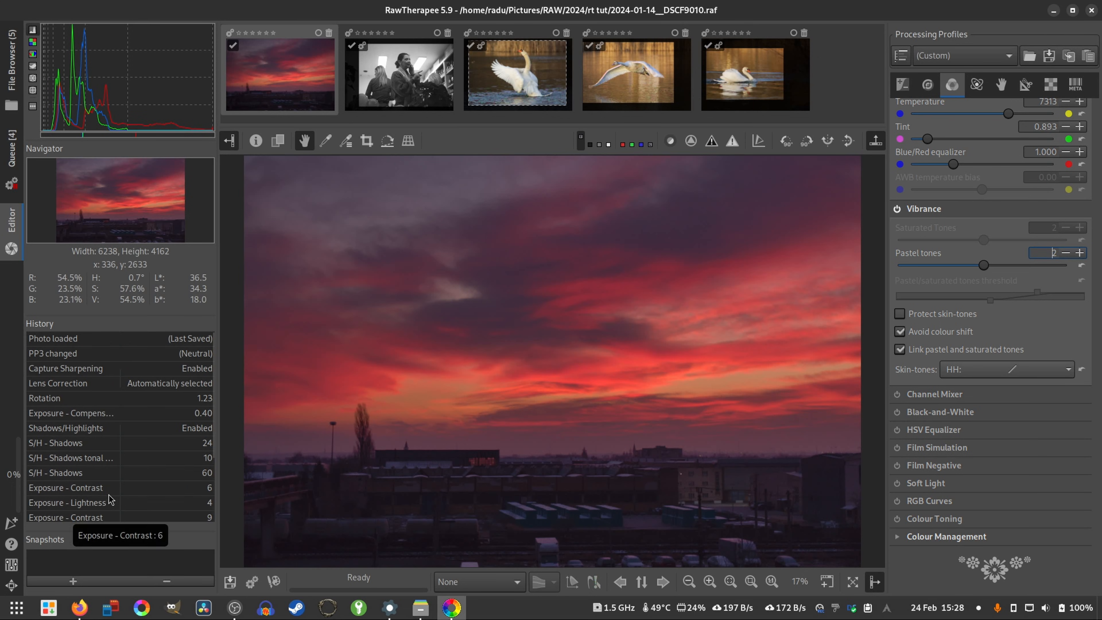
click(183, 353)
scroll(130, 391, down, 3)
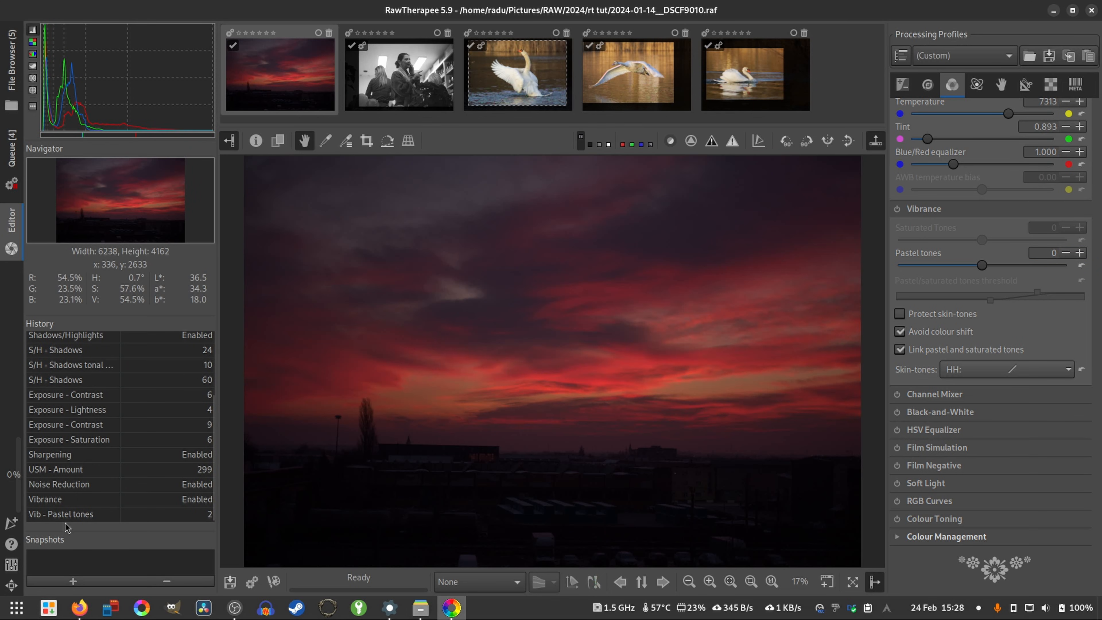
click(68, 514)
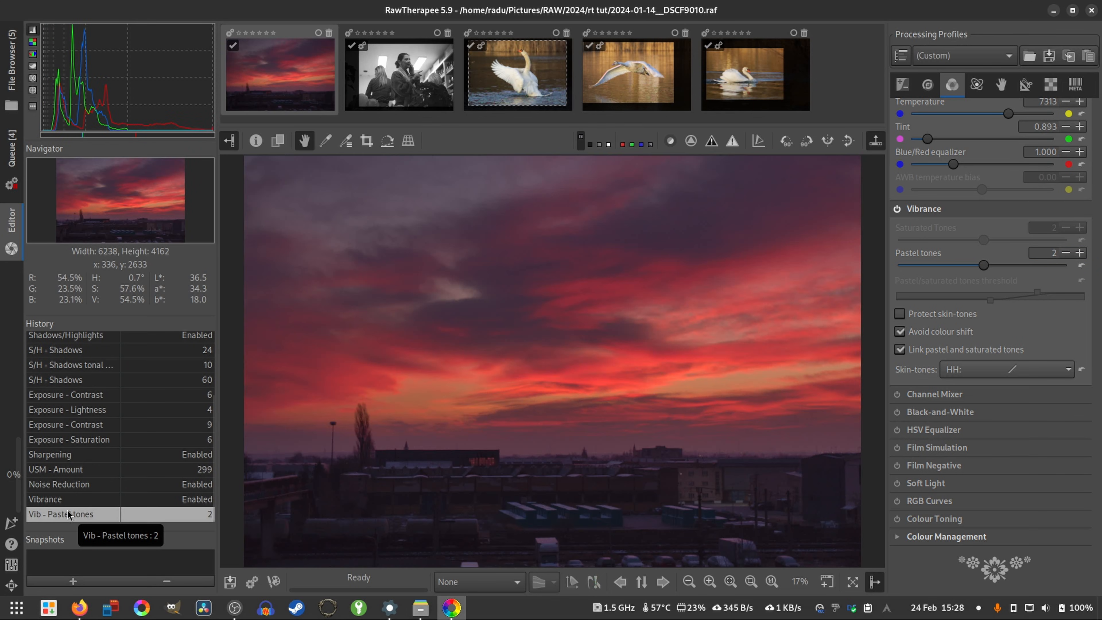
- Add the edited sunset photo to the processing queue and display the queue
click(253, 583)
click(12, 160)
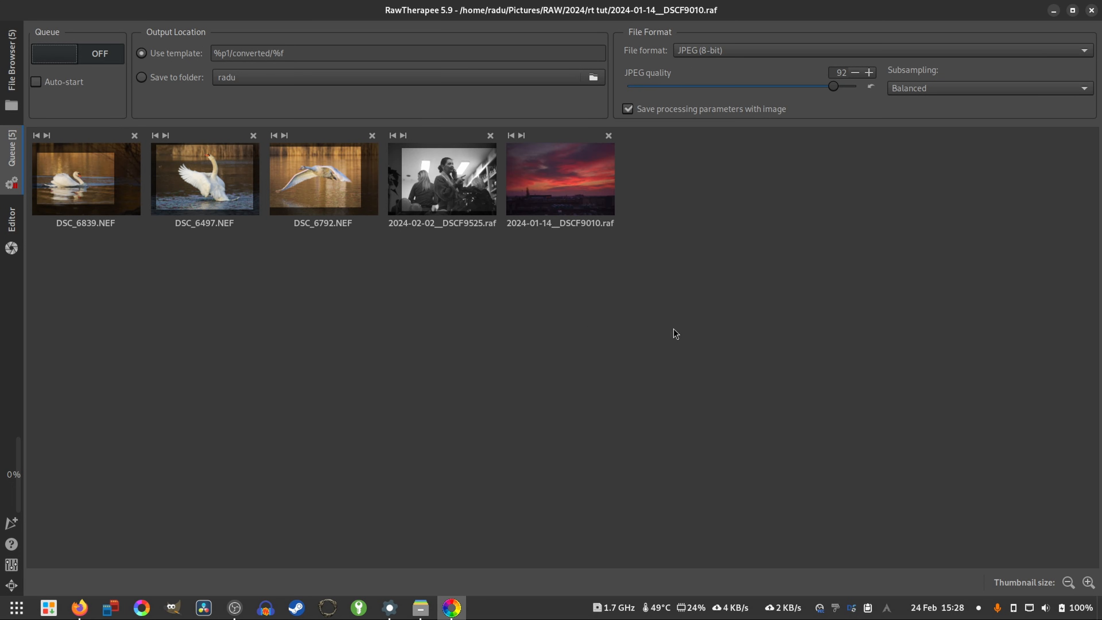
- Set the queue to save into the folder Pictures/RAW/2024/rt tut and start processing the queued photos
click(180, 80)
click(296, 81)
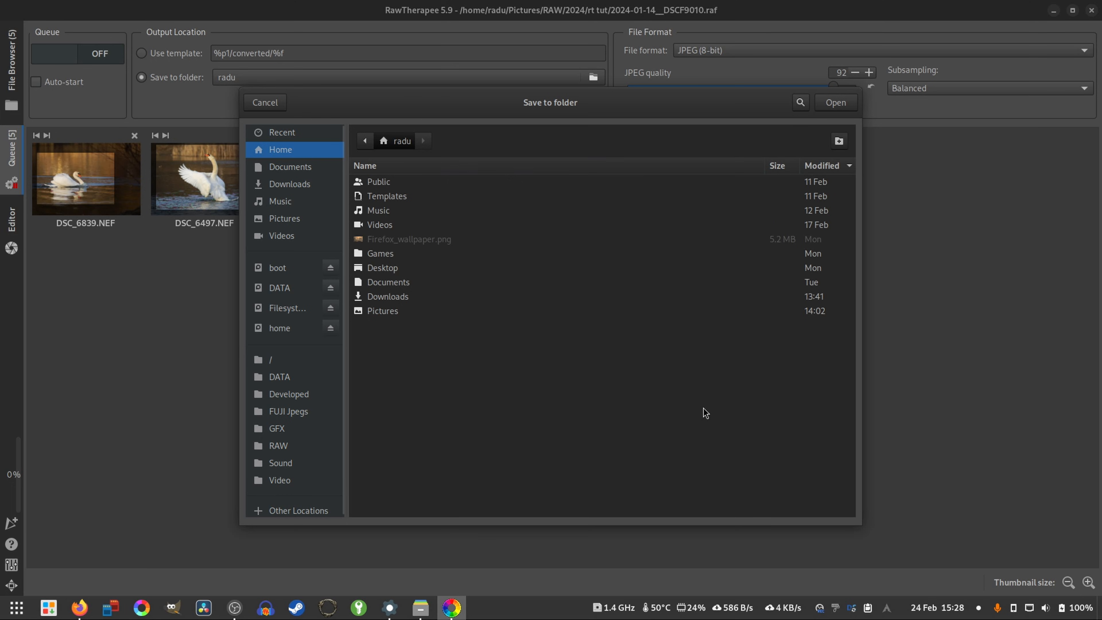
click(303, 219)
double_click(382, 341)
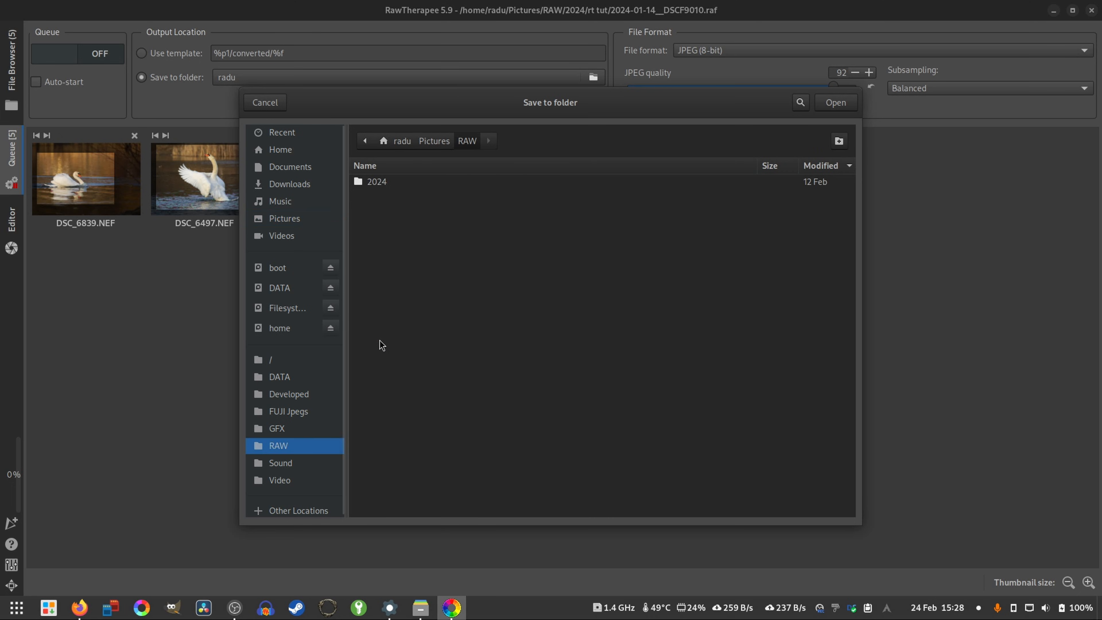
double_click(367, 182)
double_click(375, 211)
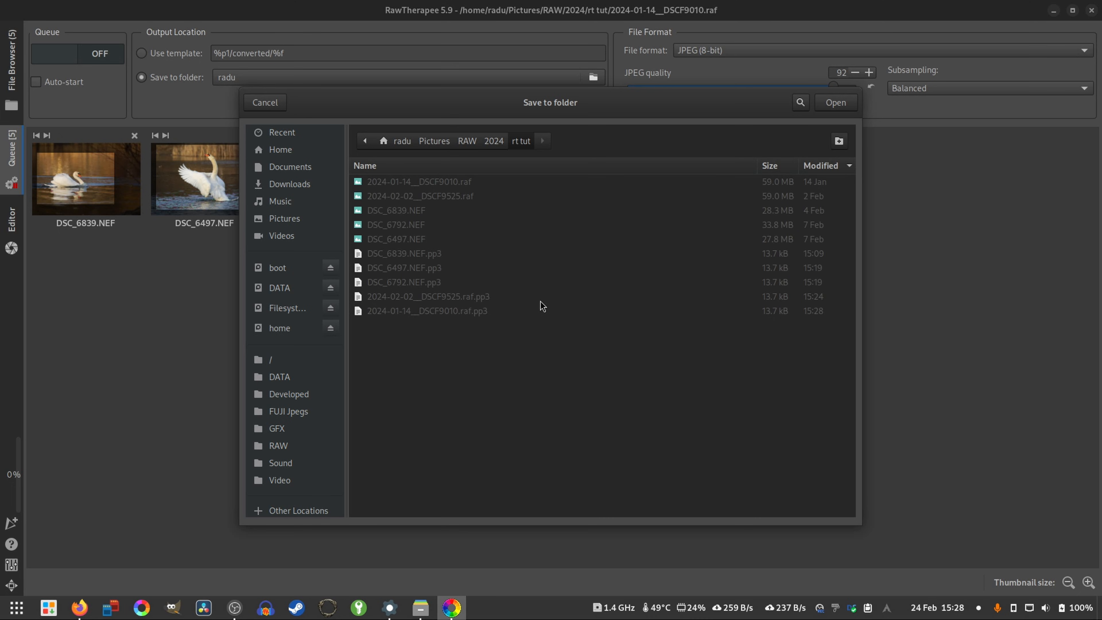
click(827, 106)
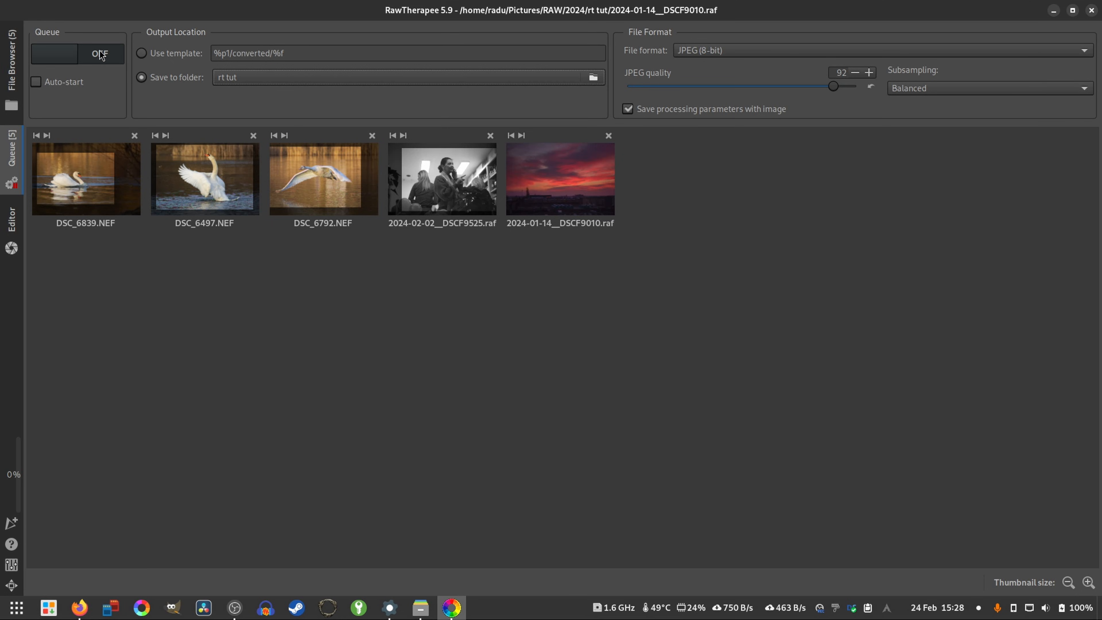
click(95, 57)
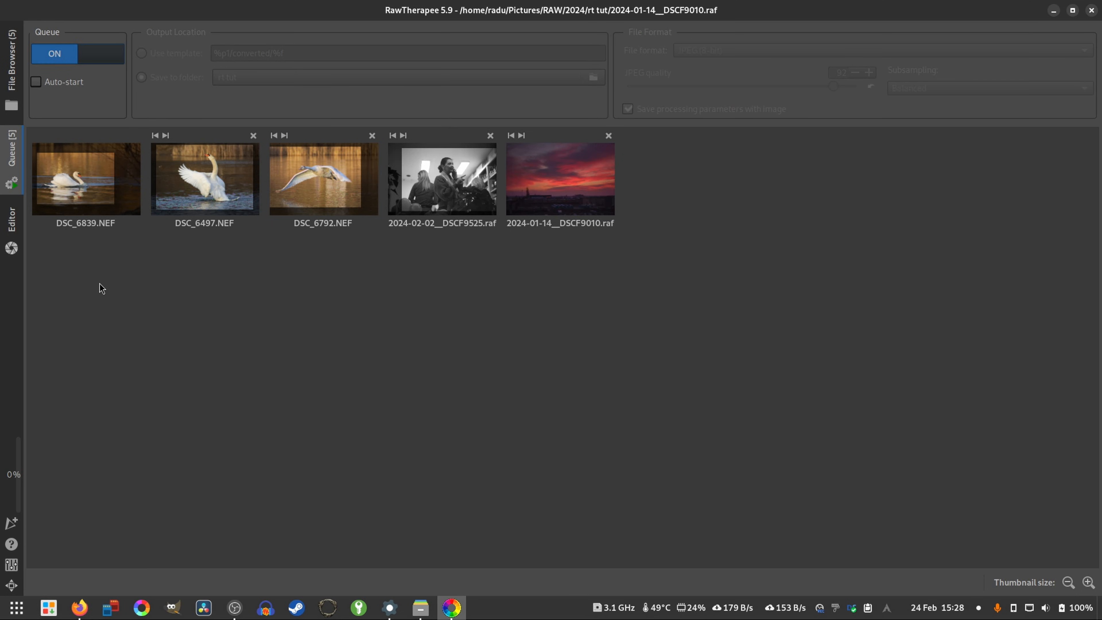